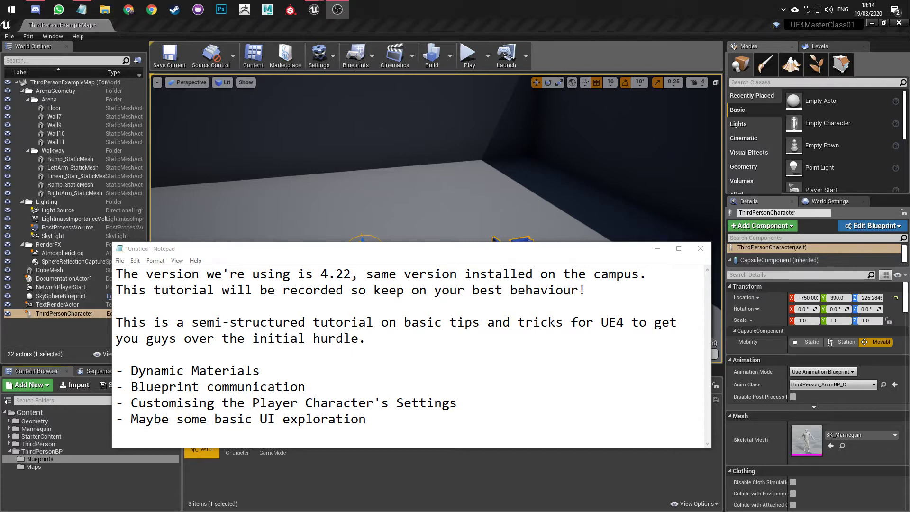
- Review the list of tutorial topics in the Notepad notes, then return to the Unreal level editor
left_click(658, 250)
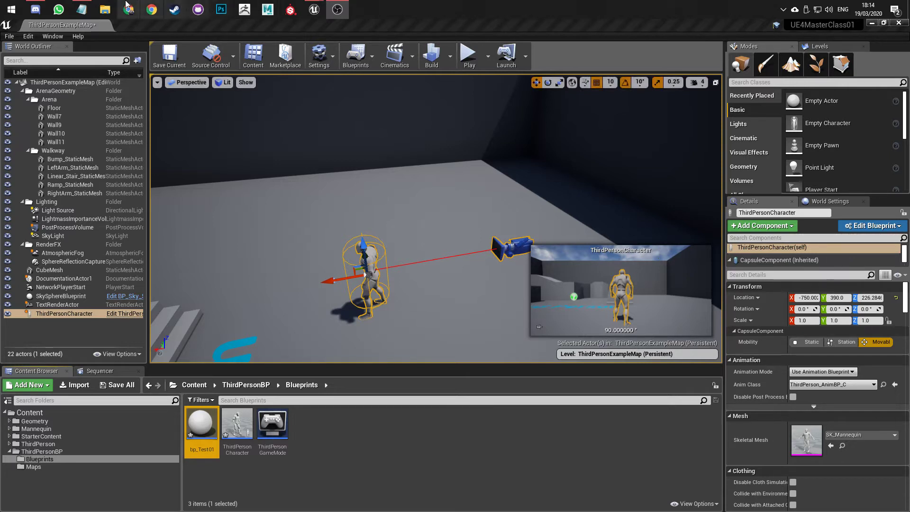
left_click(82, 9)
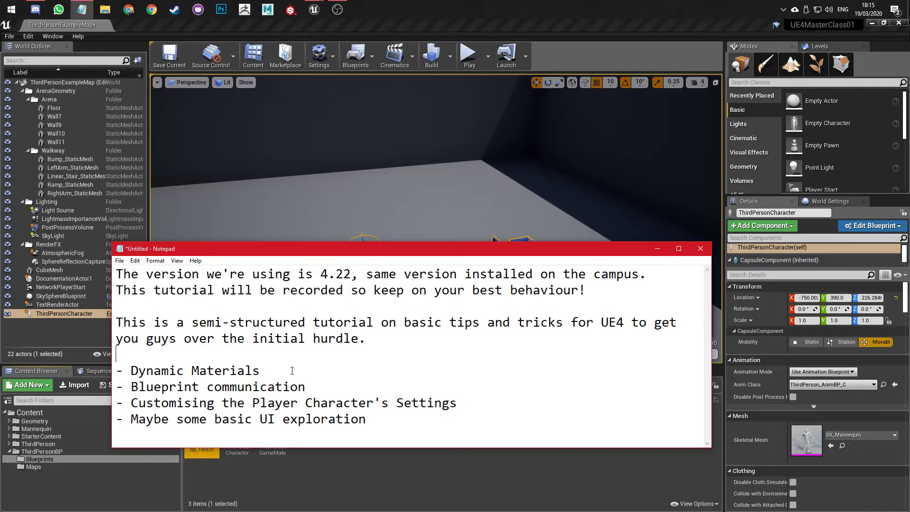
left_click_drag(292, 371, 119, 365)
left_click(303, 386)
left_click(657, 248)
- Create a material named m_Dynamasist in the ThirdPersonBP Blueprints folder
mouse_move(427, 204)
right_mouse_down()
mouse_move(531, 185)
mouse_move(426, 190)
mouse_move(434, 192)
right_mouse_up()
right_click(307, 448)
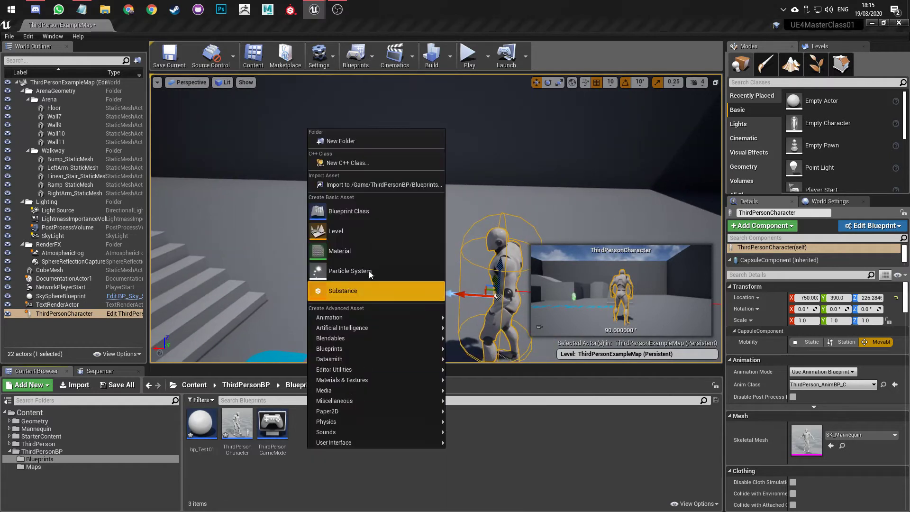
left_click(359, 253)
type("m_Dynan")
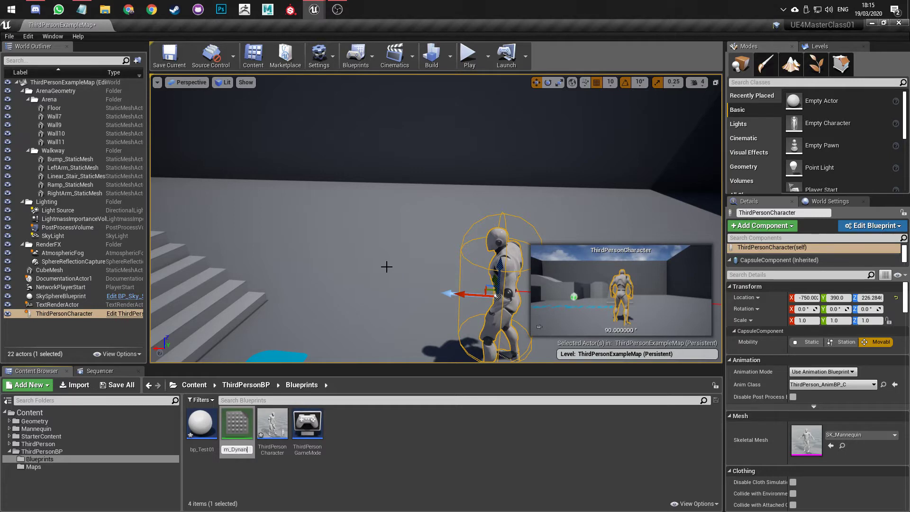
key("BackSpace")
type("masist")
key("Return")
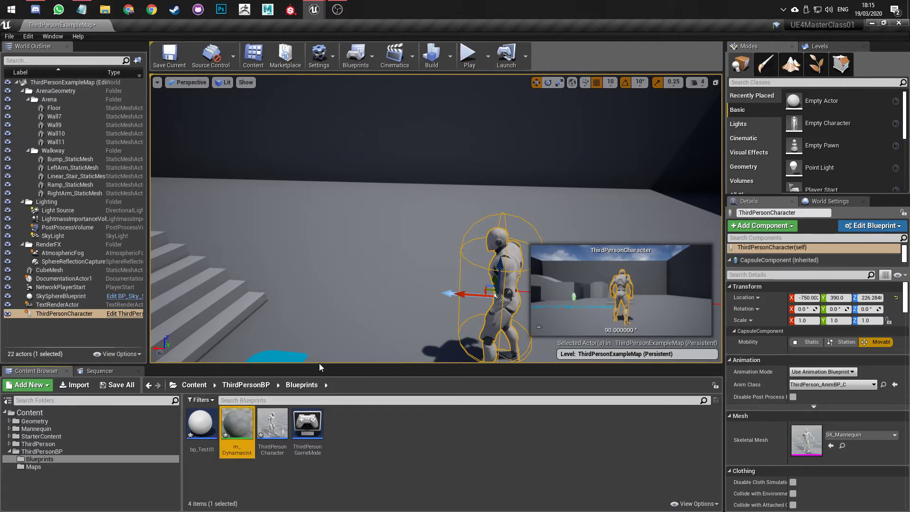
- Open the m_Dynamasist material for editing
double_click(237, 426)
right_click_drag(294, 204, 463, 257)
scroll(464, 257, "down", 1)
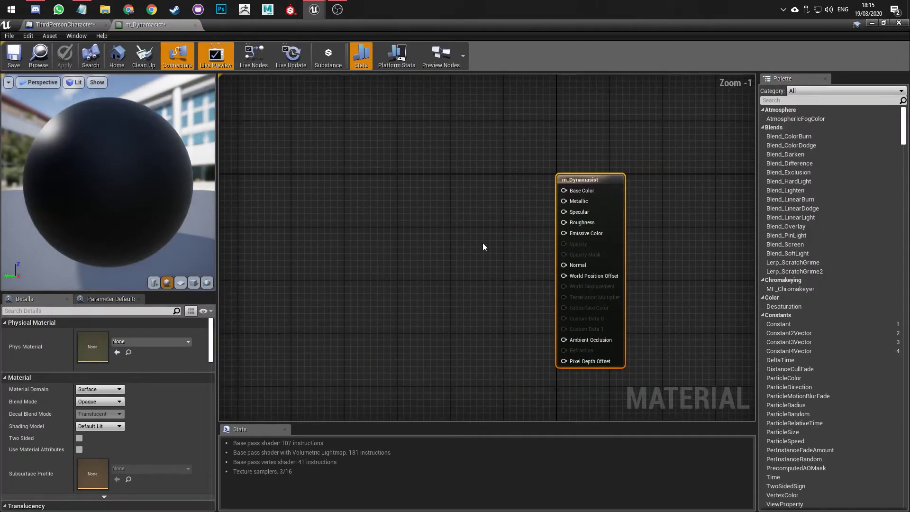
key("1")
left_click(377, 251)
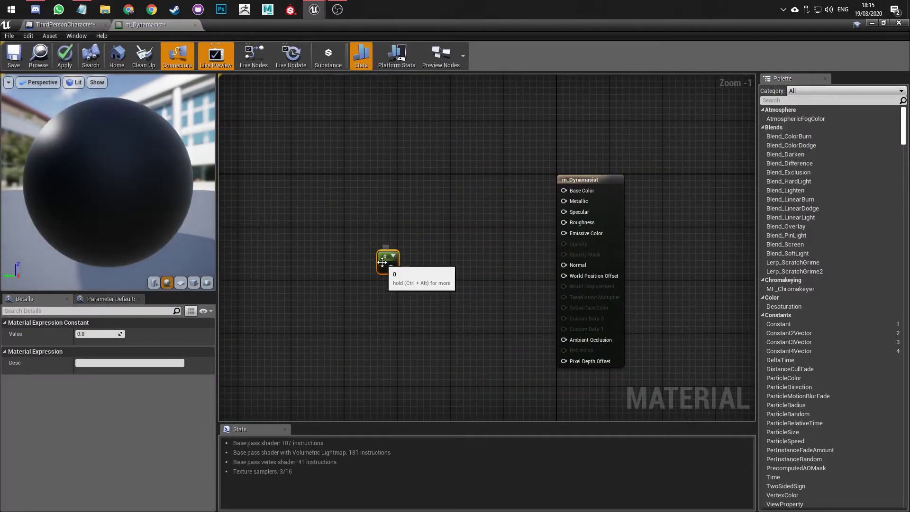
key("Delete")
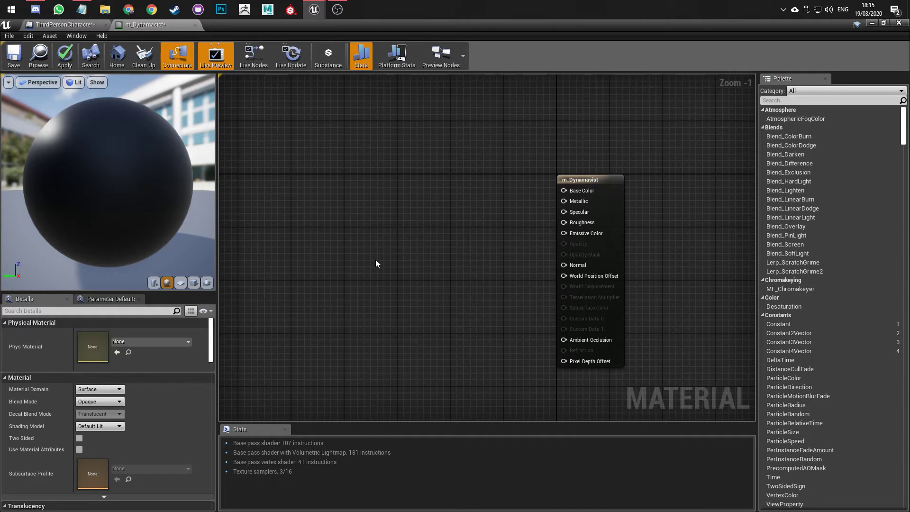
- Add a Constant node, convert it to a parameter named Opacity, and connect it to the material's Opacity input
left_click(383, 260)
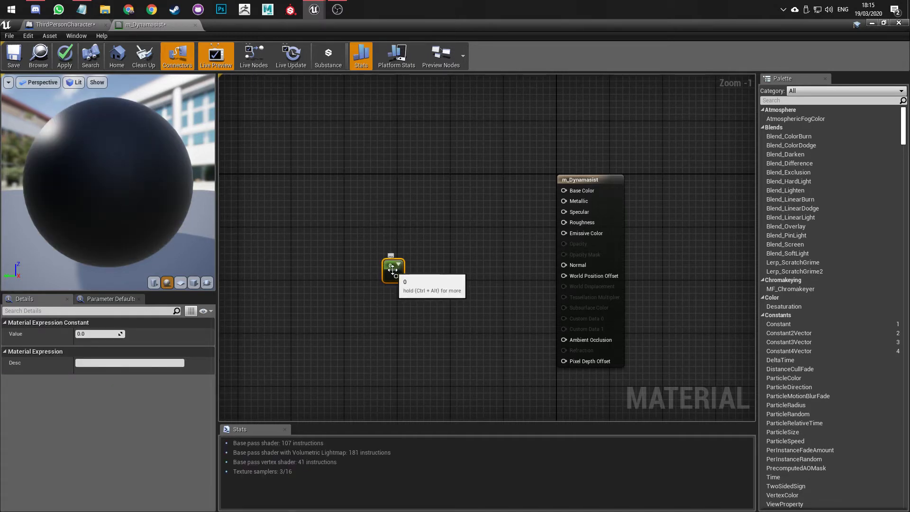
right_click(391, 267)
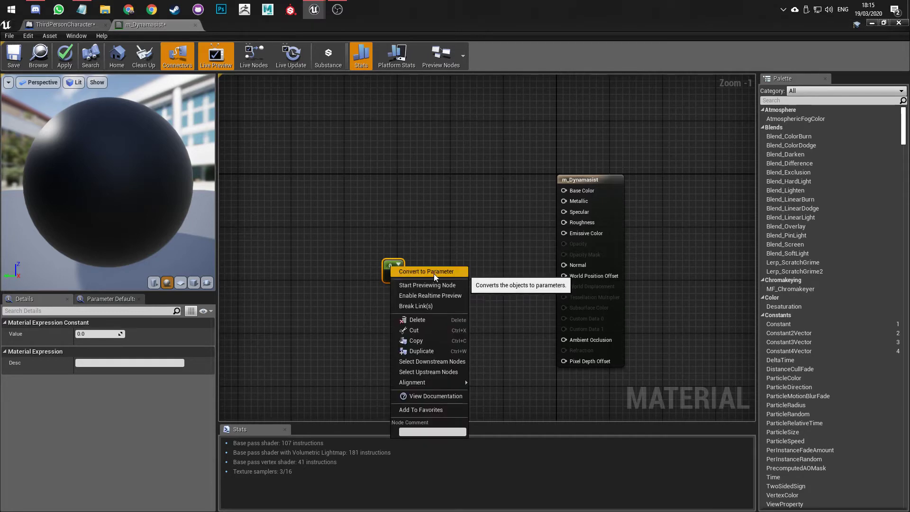
left_click(447, 275)
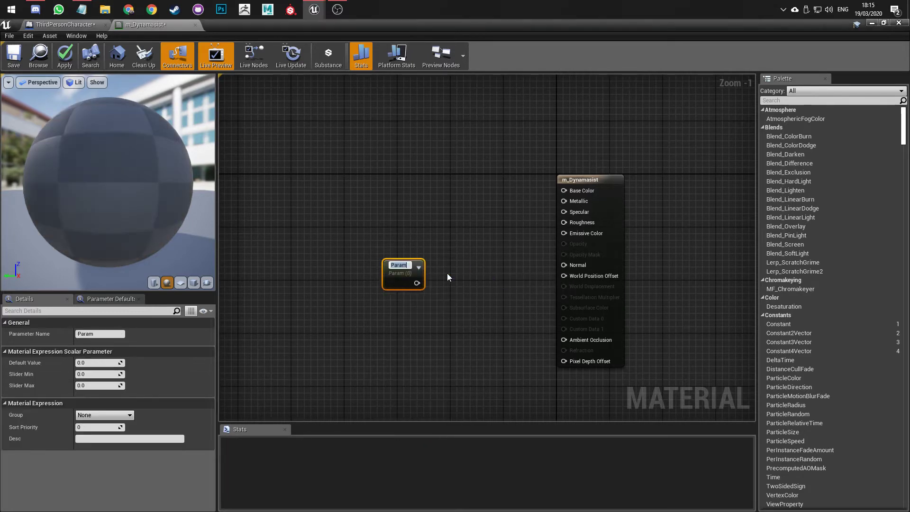
type("0pacity")
key("Return")
left_click_drag(390, 271, 564, 244)
- Keep the m_Dynamasist material domain on Surface and set its blend mode to Translucent
left_click(611, 235)
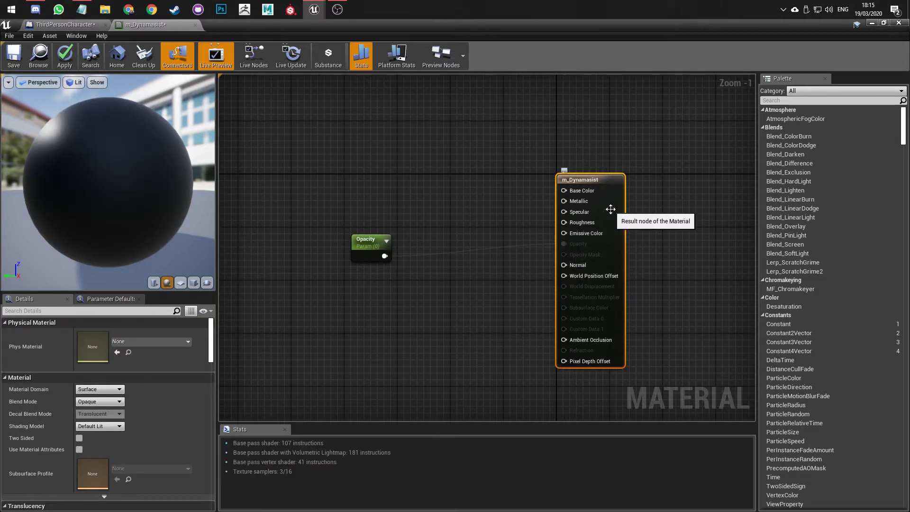
left_click(111, 390)
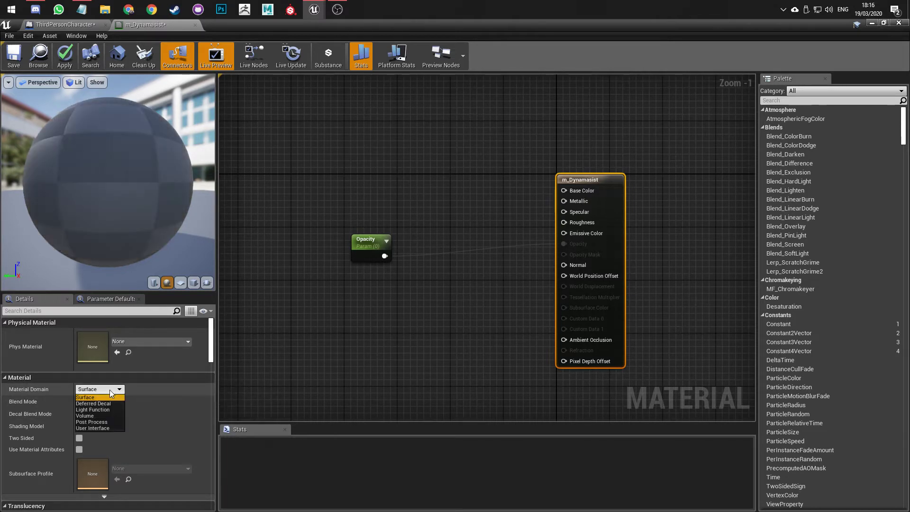
left_click(90, 397)
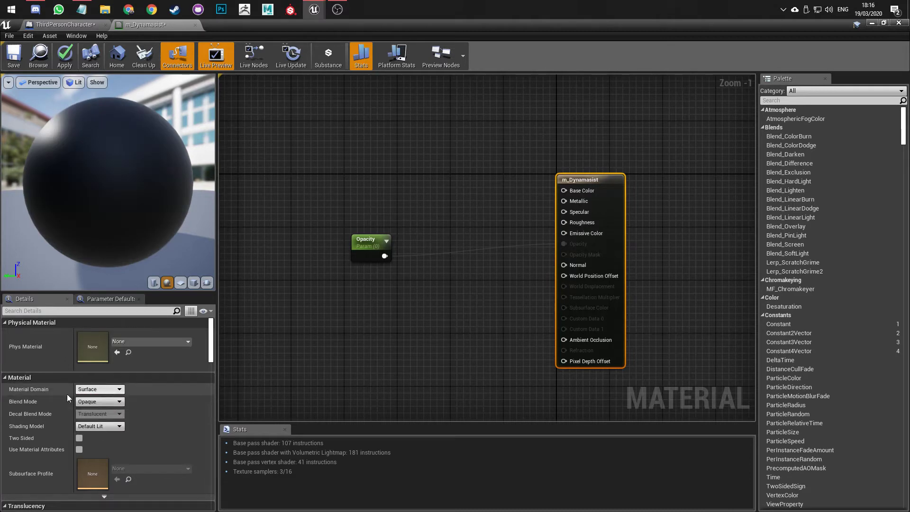
left_click(106, 402)
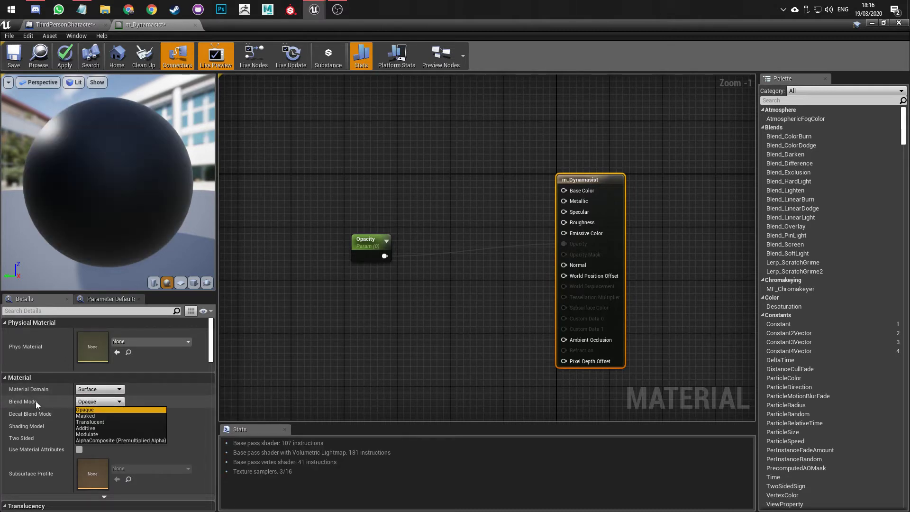
left_click(108, 422)
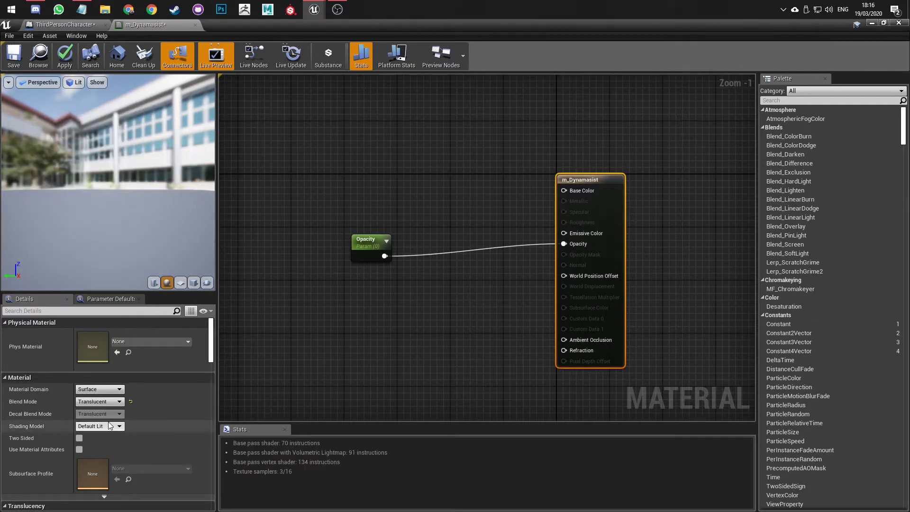
- Set the Opacity parameter's default value to 1 and its slider maximum to 1
left_click(376, 253)
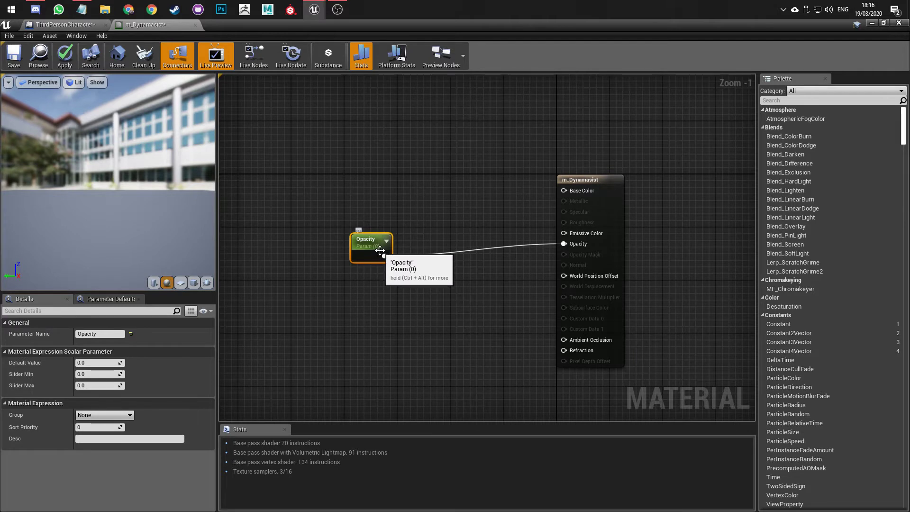
left_click_drag(129, 227, 144, 207)
left_click(97, 363)
type("1")
key("Return")
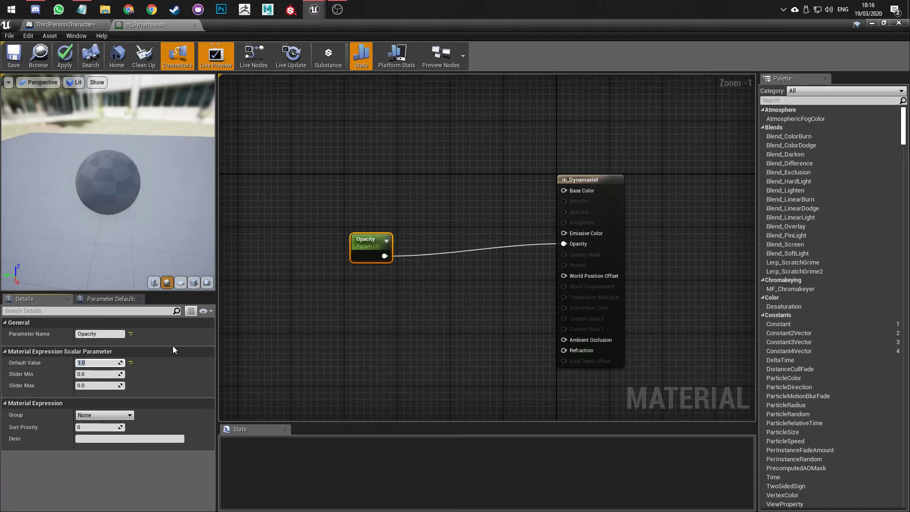
left_click(98, 386)
type("1")
key("Return")
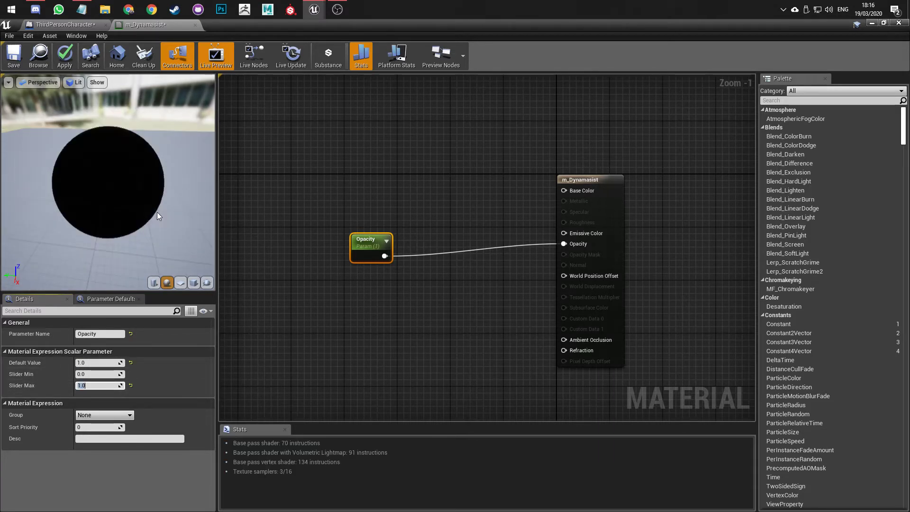
left_click_drag(157, 212, 98, 224)
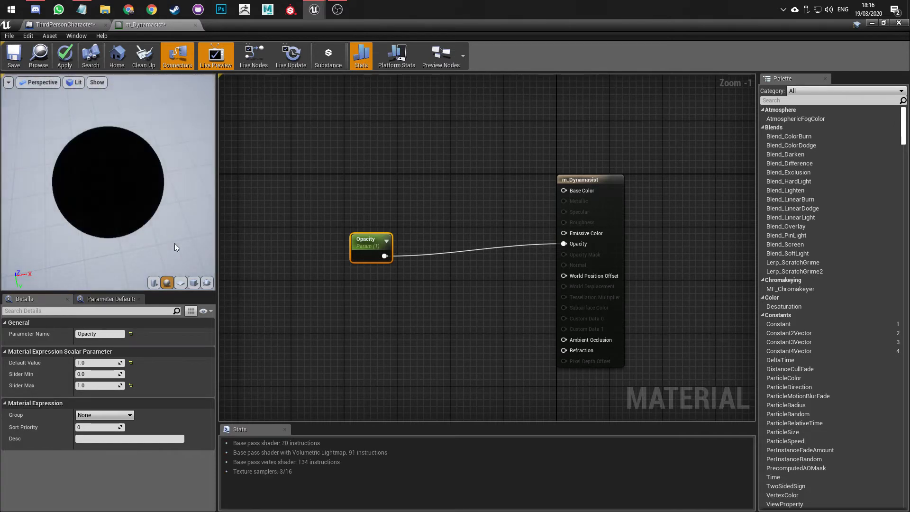
- Add a Constant3Vector node to the graph above the Opacity parameter
right_click_drag(462, 212, 511, 251)
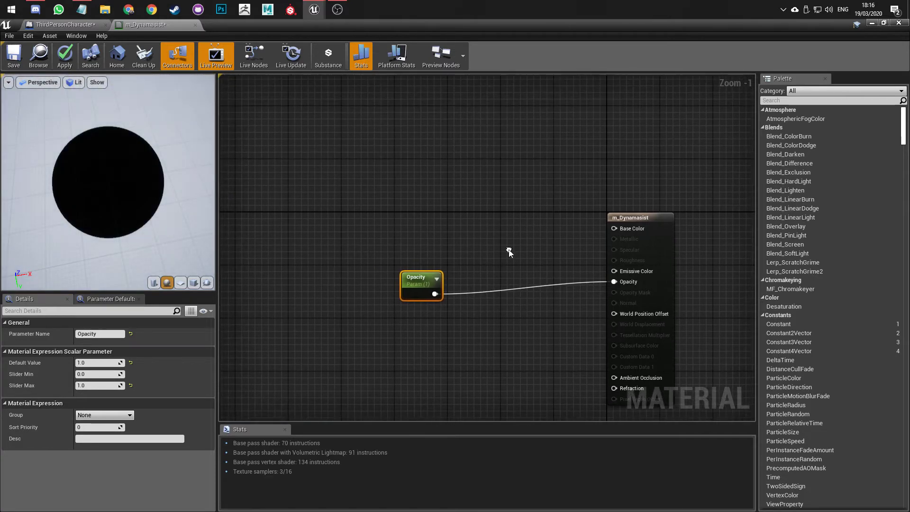
key("3")
left_click(441, 190)
left_click_drag(447, 195, 406, 164)
left_click_drag(416, 197, 410, 198)
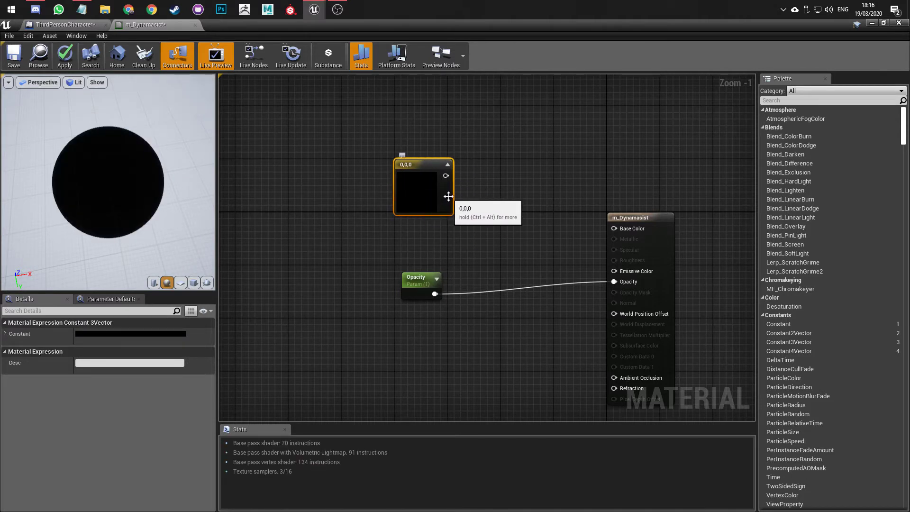
- Convert the three-component vector node to a parameter named Colour and connect it to the material's Base Color input
right_click(417, 174)
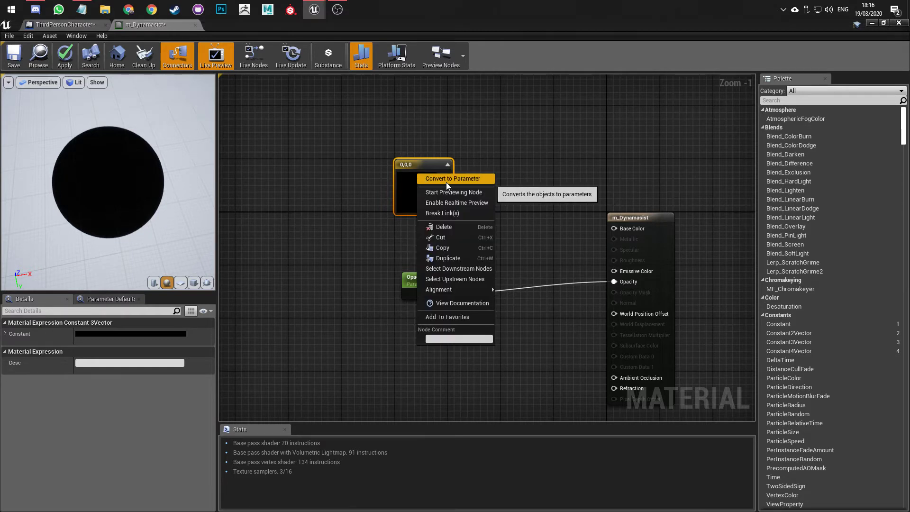
left_click(451, 179)
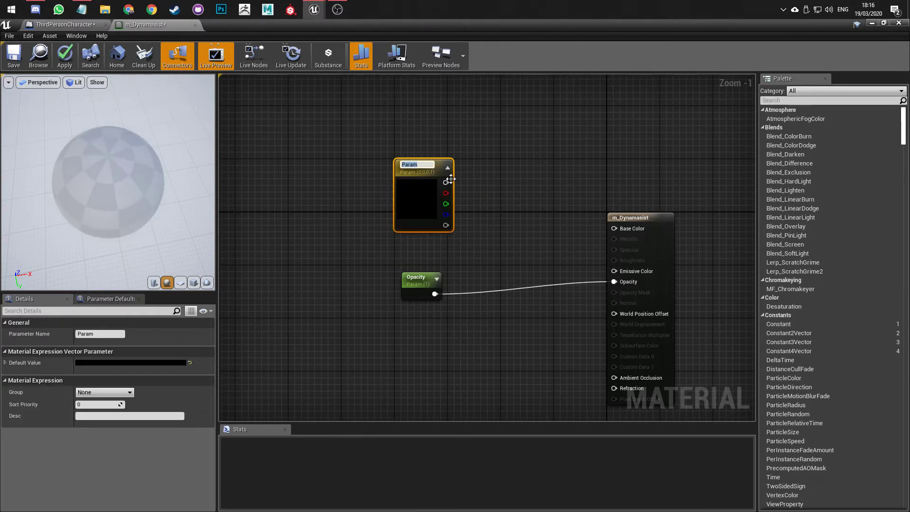
type("Colour")
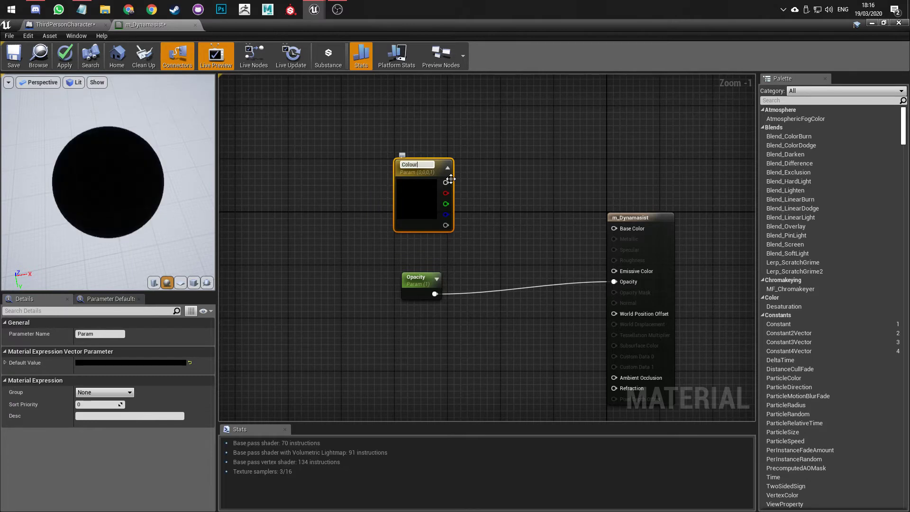
key("Return")
left_click_drag(451, 178, 615, 228)
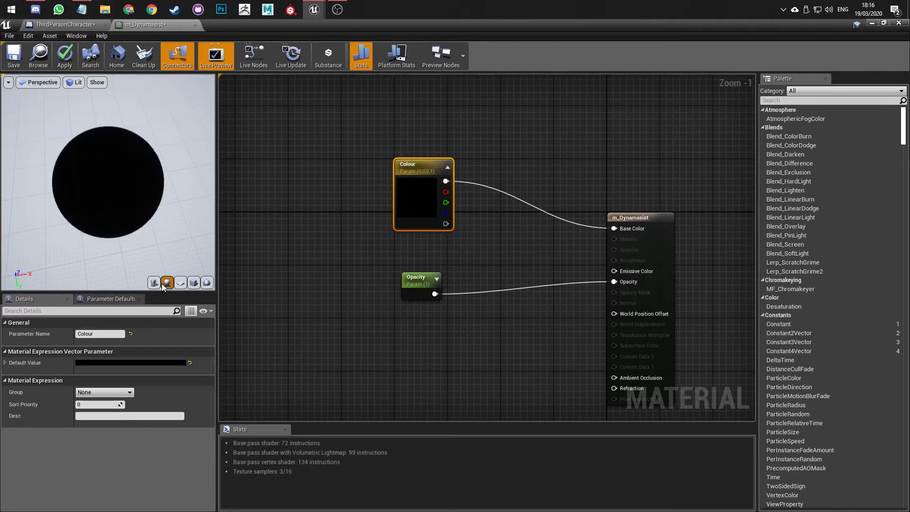
- Set the Colour parameter's default value to a bright, fully saturated green and save the material
left_click(116, 363)
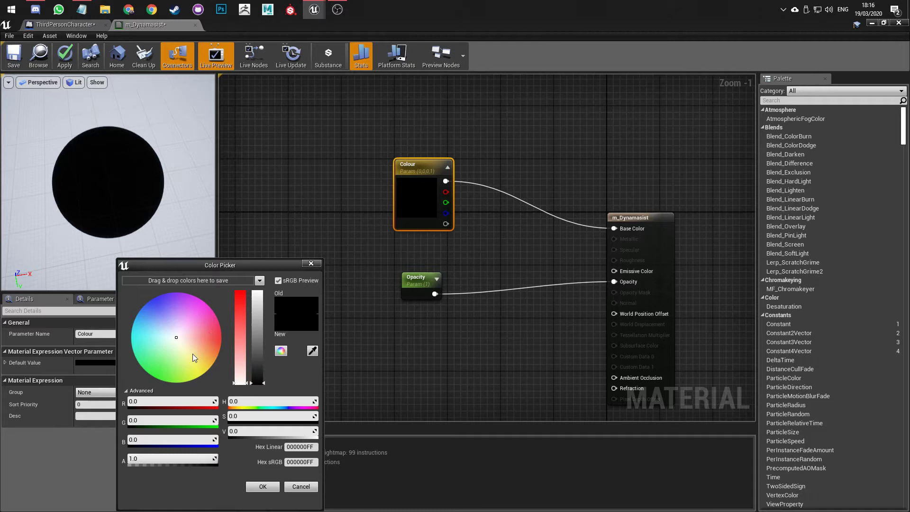
left_click_drag(166, 374, 156, 380)
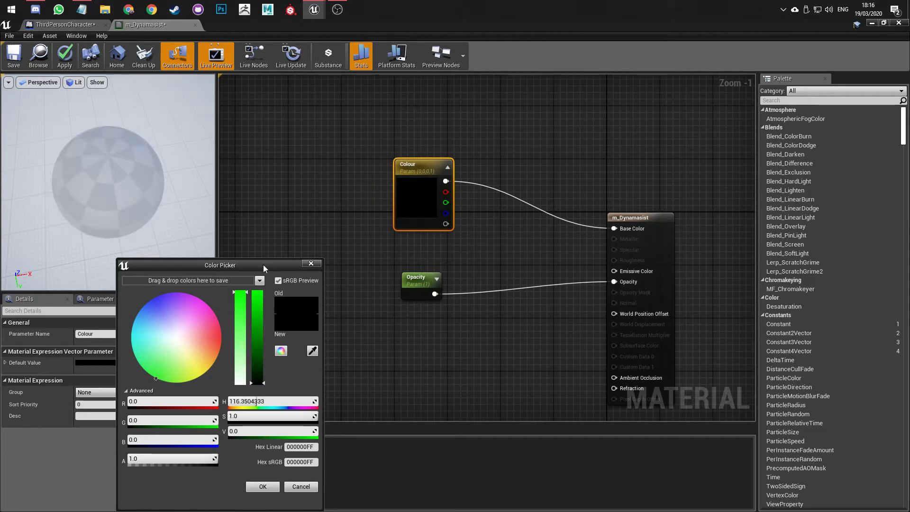
left_click(257, 294)
left_click(263, 488)
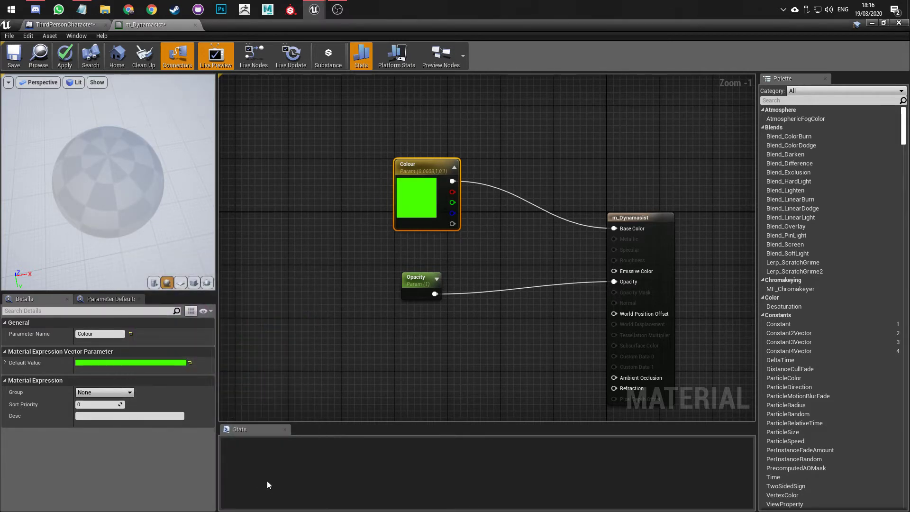
left_click_drag(132, 189, 64, 187)
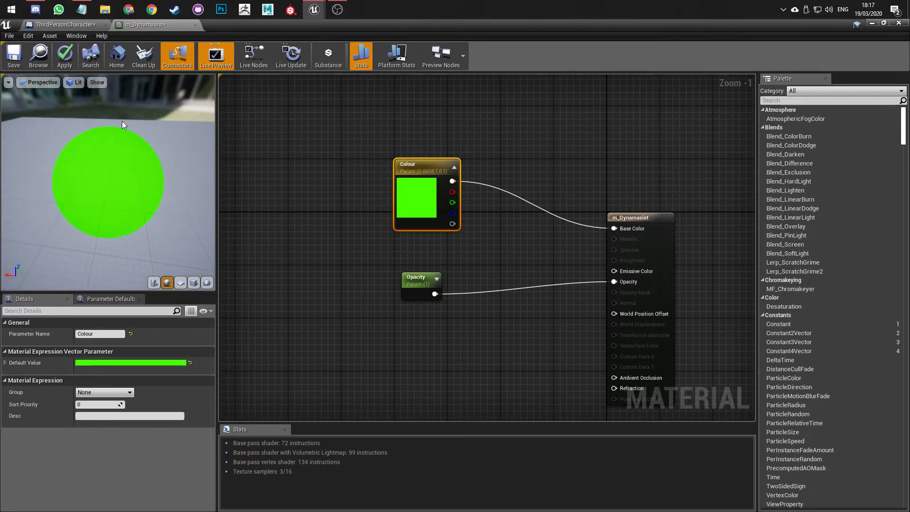
left_click(14, 54)
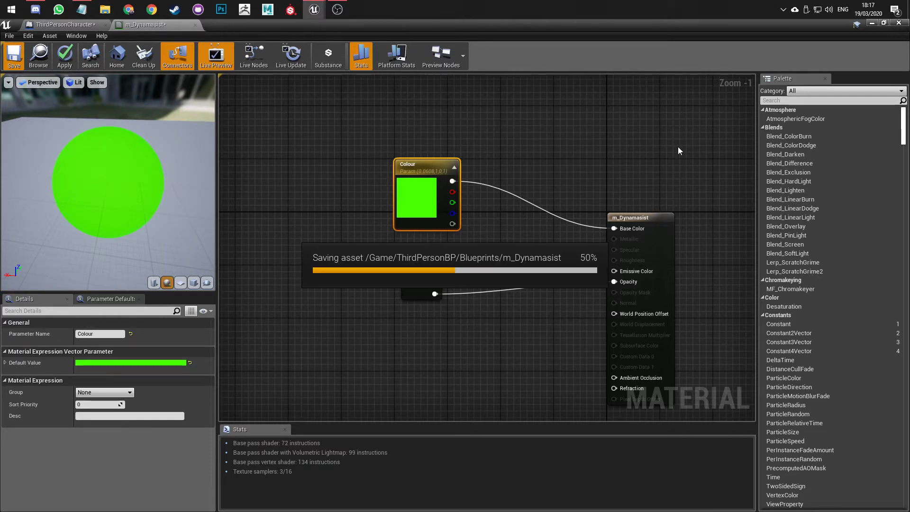
left_click(872, 24)
- Create a material instance of m_Dynamasist named mi_GreenGiant
right_click_drag(454, 194, 332, 195)
right_click_drag(332, 279, 308, 273)
key("w")
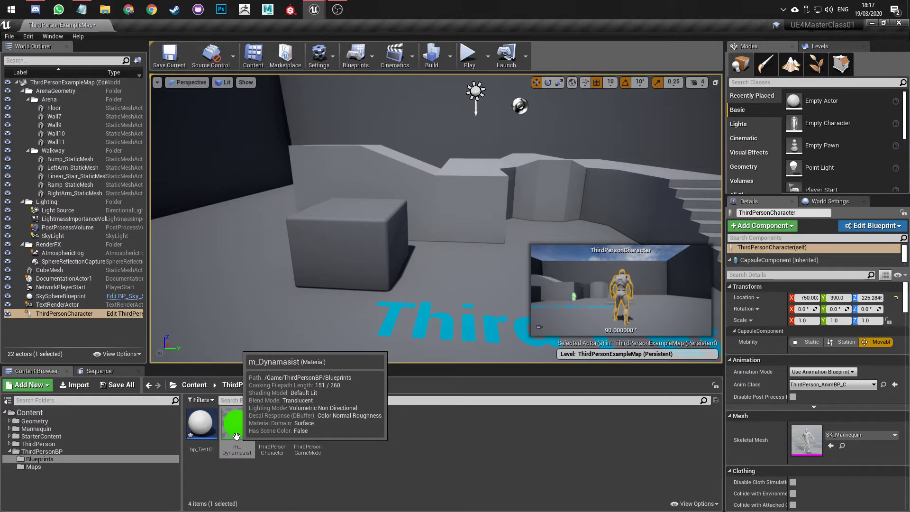
right_click(236, 436)
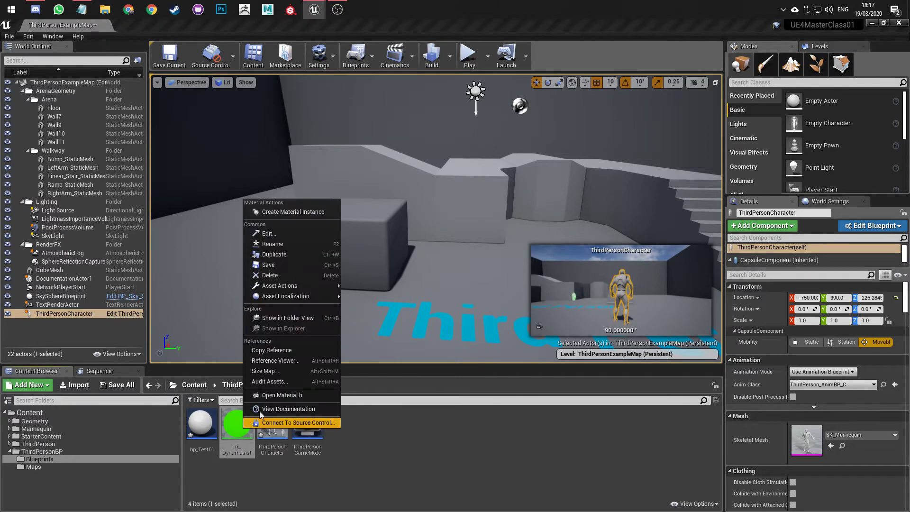
left_click(306, 214)
type("mi")
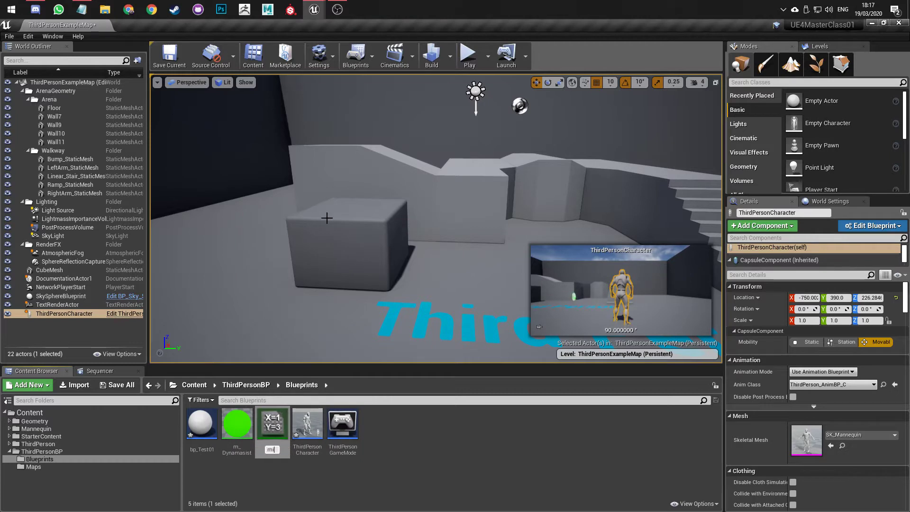
type("_GreenGiant")
key("Return")
- Apply the mi_GreenGiant material instance to the cube in the level
left_click_drag(236, 441, 349, 240)
right_click_drag(350, 240, 415, 245)
key("a")
key("w")
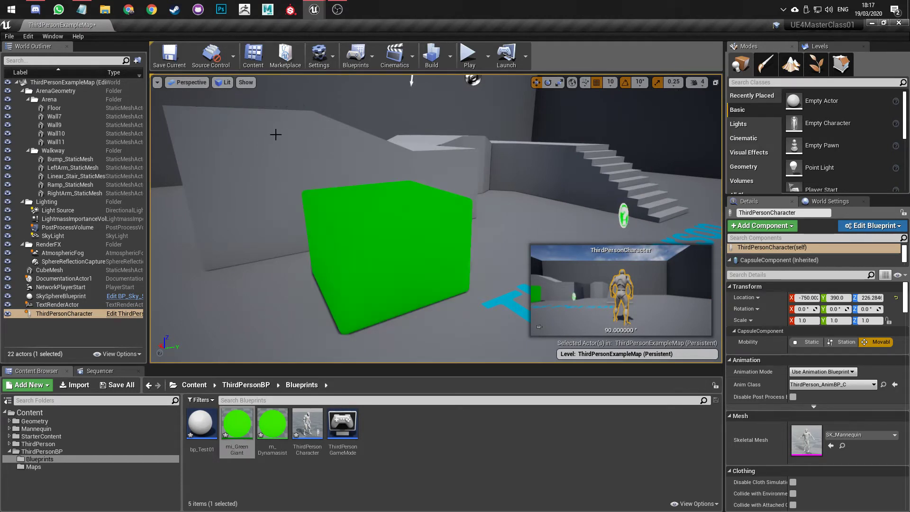
- Open the mi_GreenGiant material instance and compare its exposed parameters with the node graph of its parent material, m_Dynamasist
key("a")
right_click_drag(317, 201, 309, 252)
left_click(240, 435)
double_click(240, 435)
mouse_move(354, 28)
left_mouse_down()
mouse_move(388, 59)
mouse_move(348, 13)
left_mouse_up()
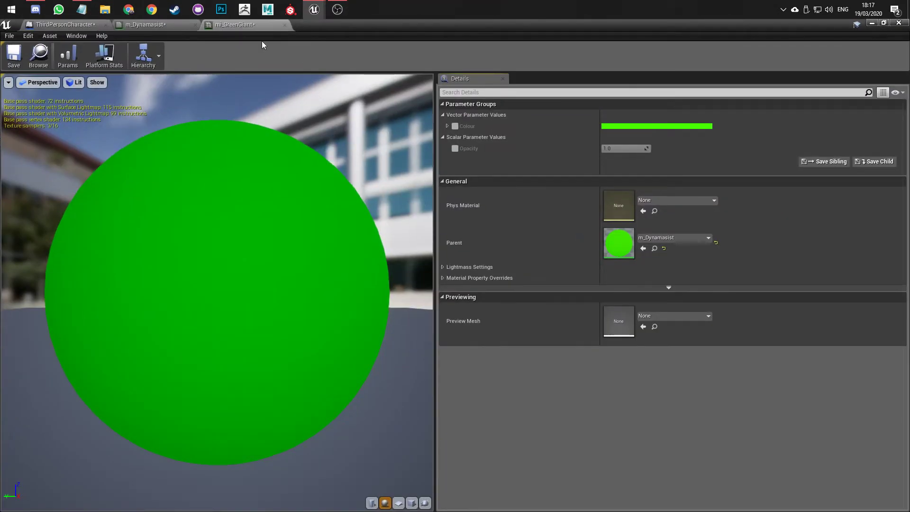
left_click(170, 24)
right_click_drag(490, 251, 369, 207)
left_click(241, 25)
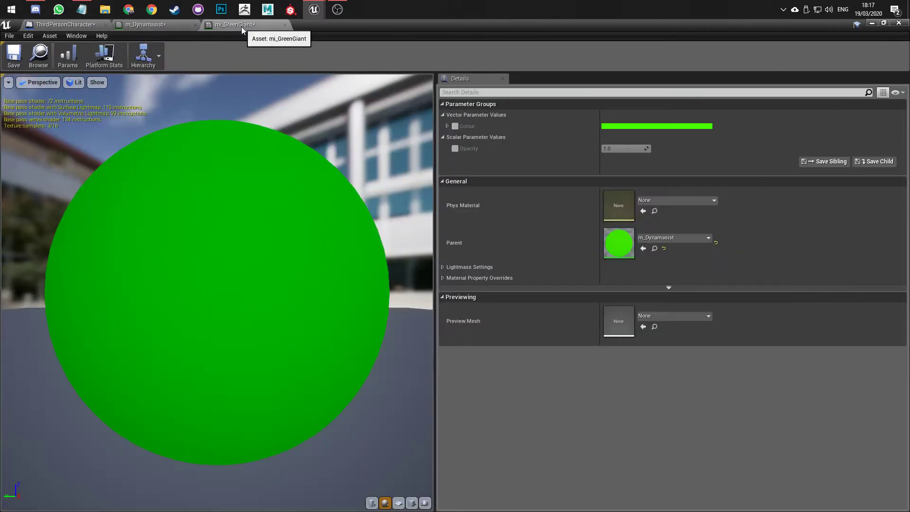
- Restore the asset editor to a widened floating window beside the level's cube, with mi_GreenGiant's Colour and Opacity parameters showing
double_click(420, 30)
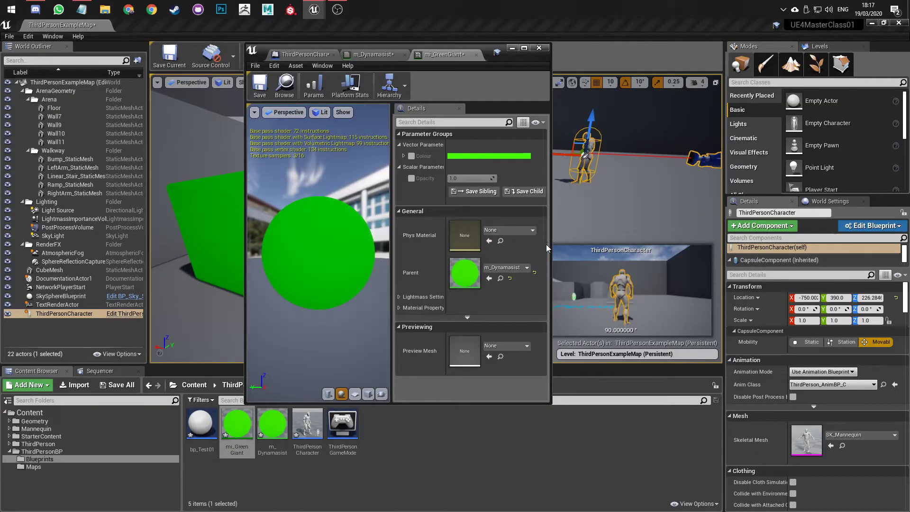
left_click_drag(551, 246, 772, 246)
left_click_drag(588, 51, 699, 137)
left_click(525, 138)
right_click_drag(604, 286, 642, 288)
scroll(616, 286, "down", 1)
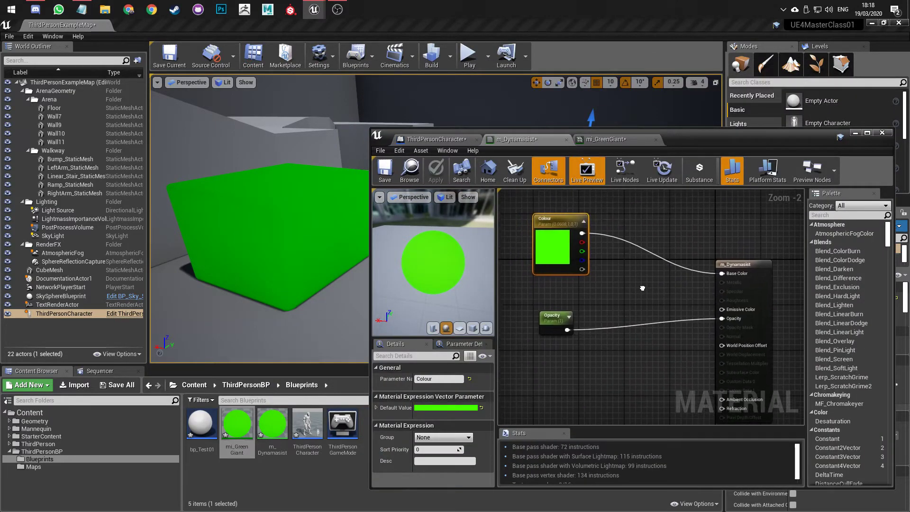
left_click(608, 141)
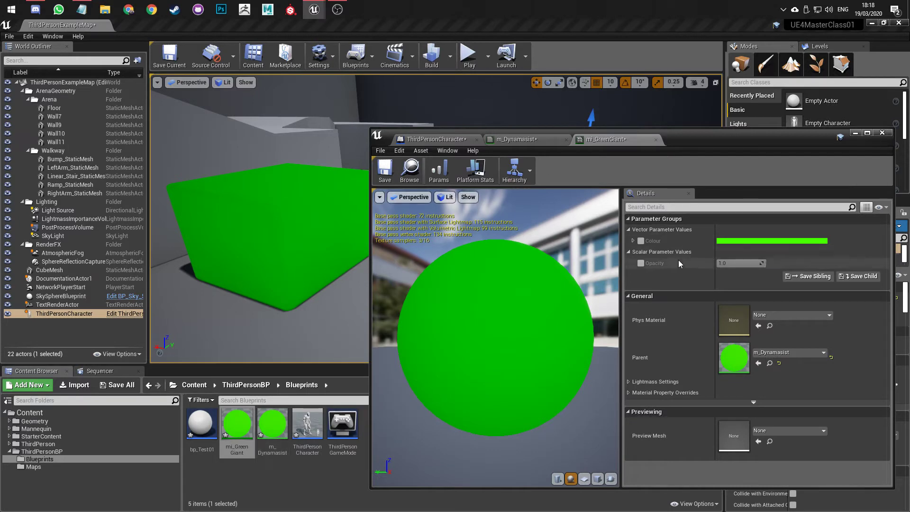
left_click_drag(672, 141, 704, 75)
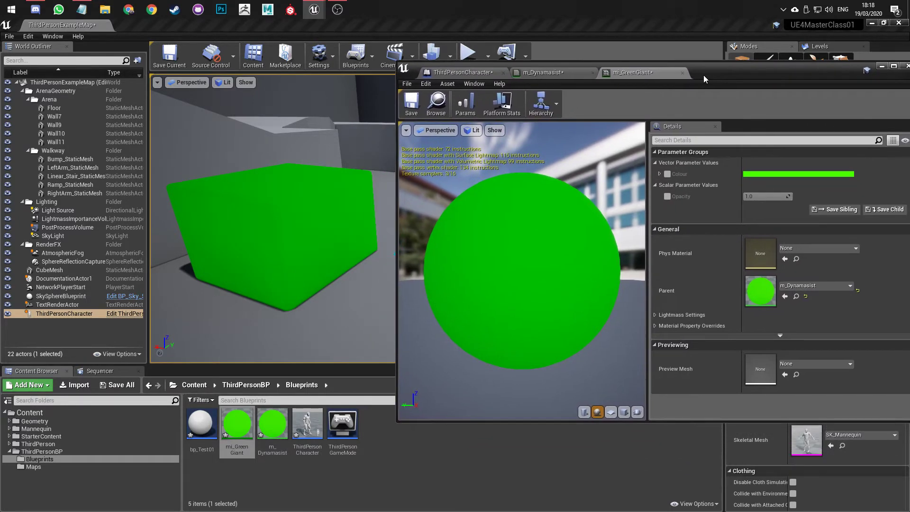
- Enable mi_GreenGiant's Colour override and preview a magenta, hex sRGB FF00D5FF, cancelling the colour change
mouse_move(317, 195)
right_mouse_down()
mouse_move(369, 197)
mouse_move(328, 194)
right_mouse_up()
left_click(668, 174)
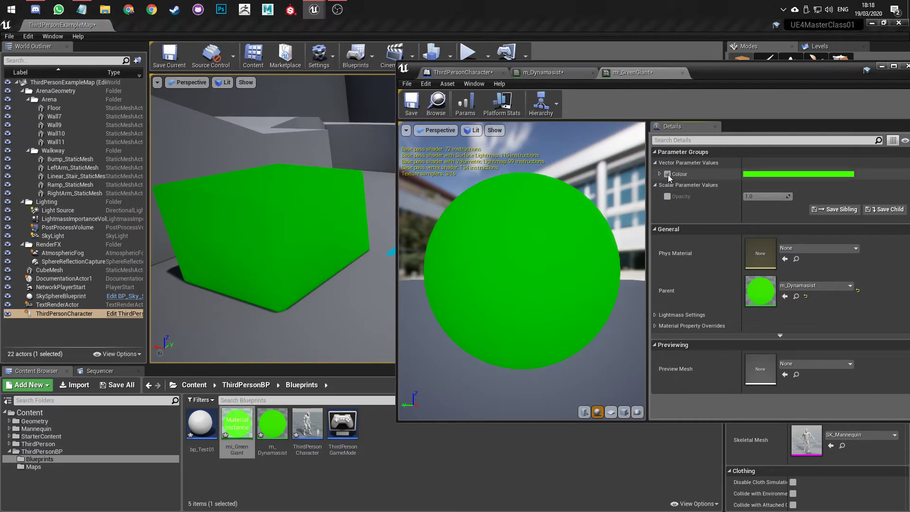
left_click(757, 175)
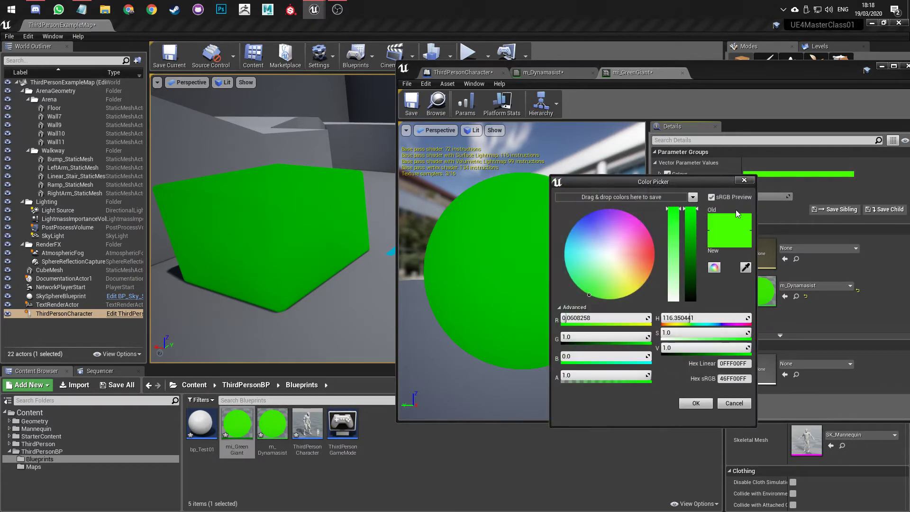
mouse_move(641, 230)
left_mouse_down()
mouse_move(610, 299)
mouse_move(540, 215)
mouse_move(633, 216)
mouse_move(650, 286)
mouse_move(569, 266)
mouse_move(616, 247)
mouse_move(650, 260)
mouse_move(582, 217)
mouse_move(605, 314)
mouse_move(667, 252)
mouse_move(644, 225)
left_mouse_up()
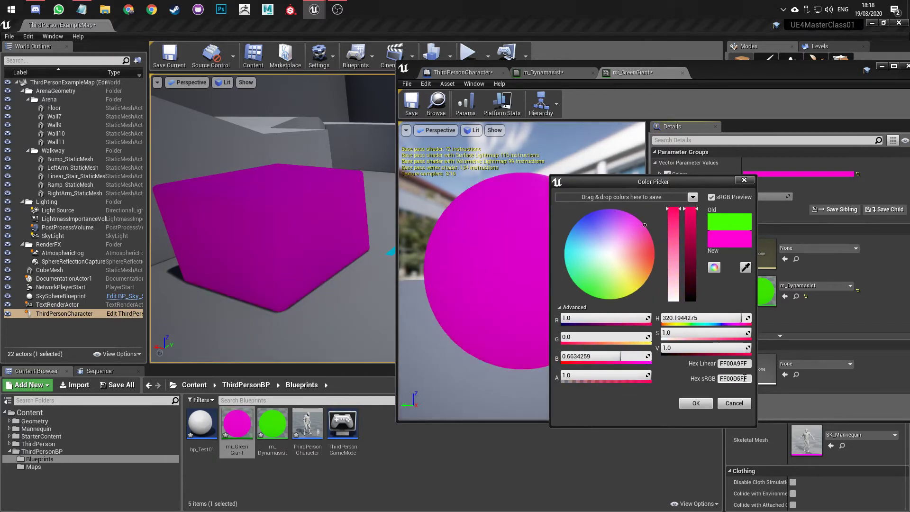
left_click(734, 406)
- Enable mi_GreenGiant's Opacity override, test it at 0.0 and set it back to 1.0
left_click(669, 197)
mouse_move(777, 197)
left_mouse_down()
mouse_move(791, 196)
mouse_move(759, 197)
left_mouse_up()
mouse_move(341, 213)
right_mouse_down()
mouse_move(303, 219)
mouse_move(342, 233)
mouse_move(325, 231)
mouse_move(324, 218)
mouse_move(353, 213)
right_mouse_up()
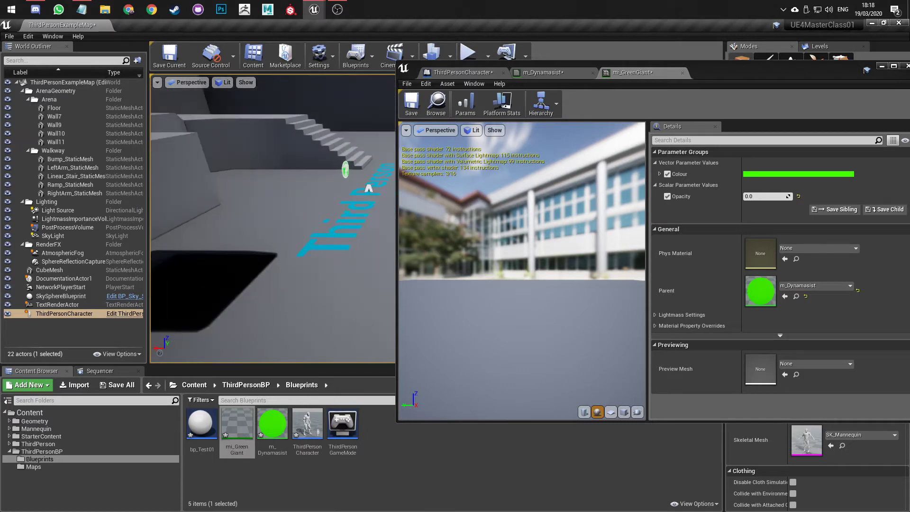
left_click_drag(778, 197, 808, 196)
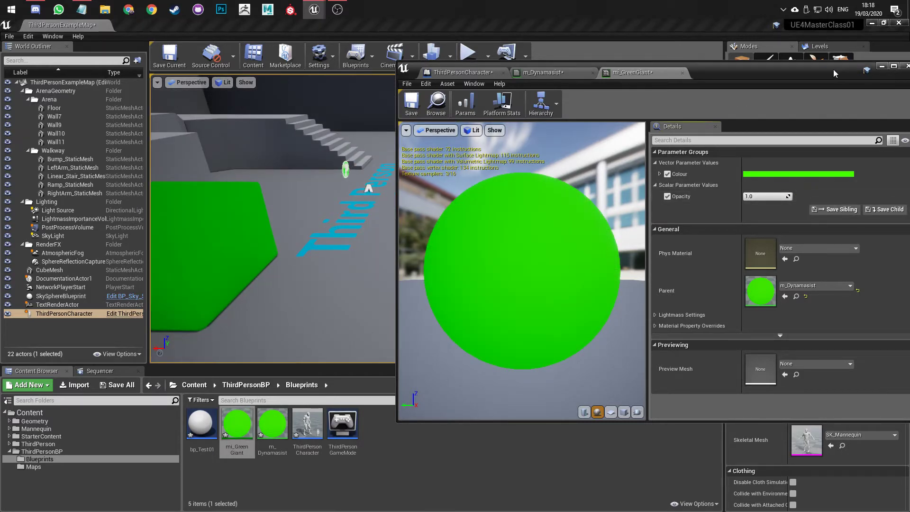
- Minimise the asset editor and play-test the level, making the character run and jump near the green cube
left_click_drag(834, 74, 673, 78)
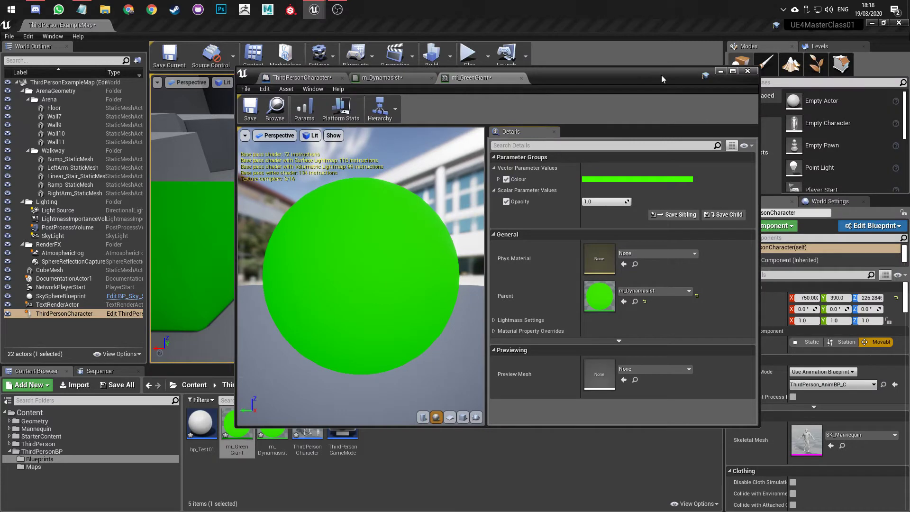
left_click(720, 71)
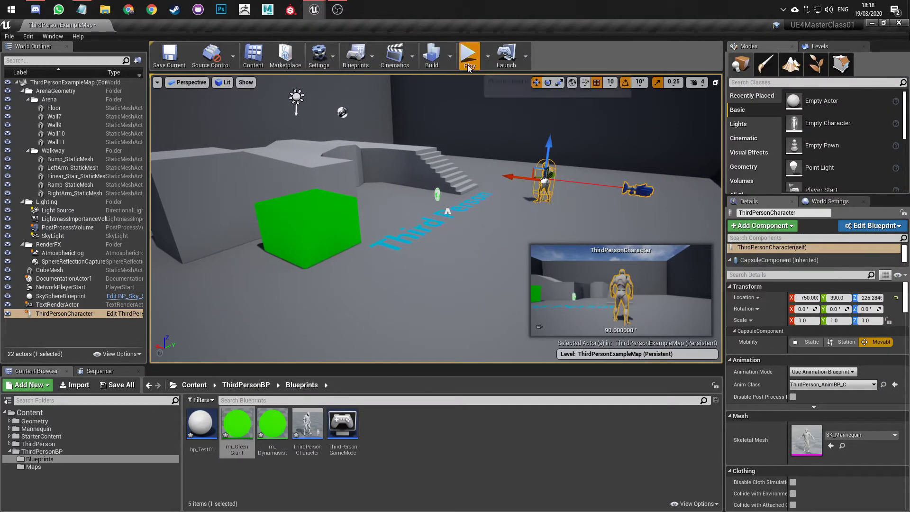
left_click(469, 68)
key("w")
key("space")
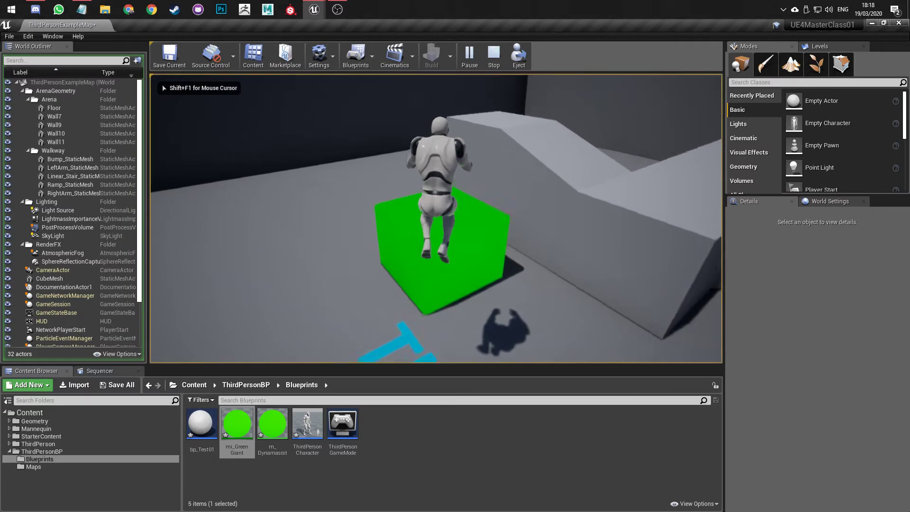
key("Escape")
right_click_drag(492, 222, 564, 237)
key("s")
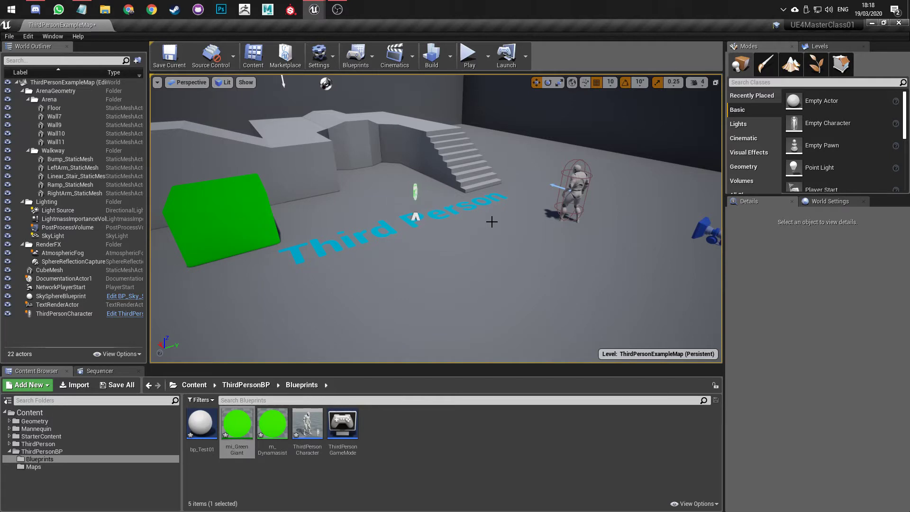
right_click_drag(492, 222, 464, 218)
key("s")
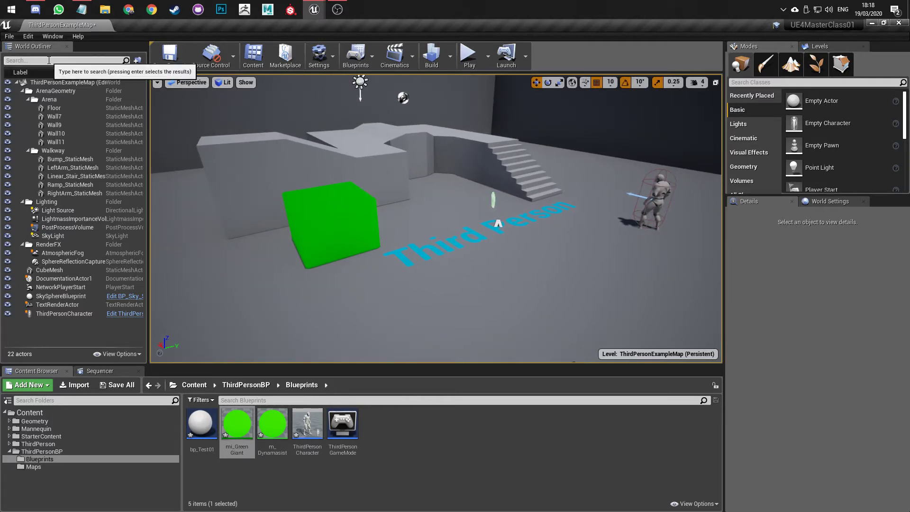
left_click(49, 60)
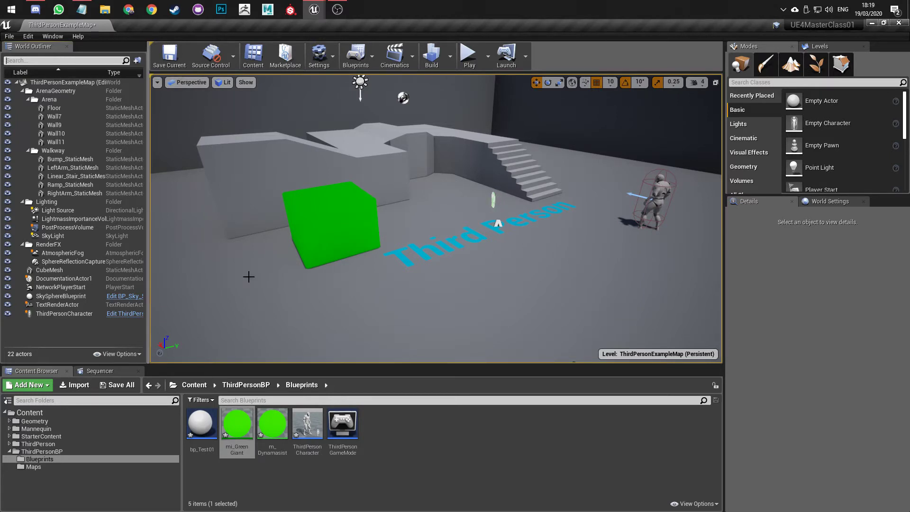
- Delete the bp_Test01 asset from the Blueprints folder
left_click(202, 425)
key("Delete")
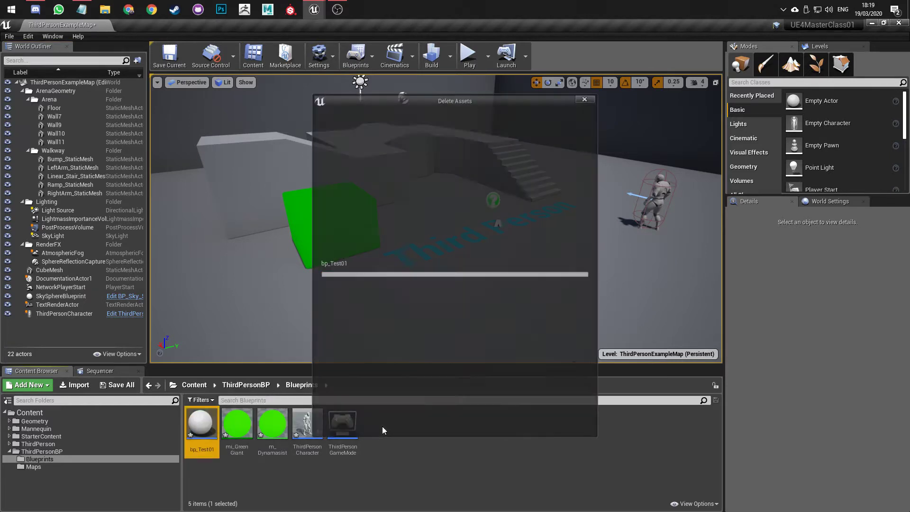
left_click(379, 424)
- Create a Blueprint class with Actor as parent in the Blueprints folder, name it bp_GreenBoxToggle, and open it for editing
right_click(378, 427)
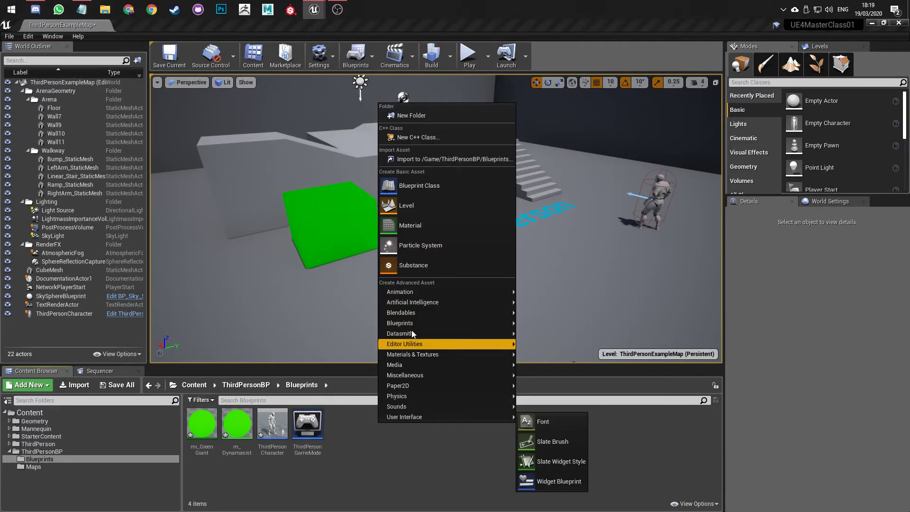
left_click(427, 184)
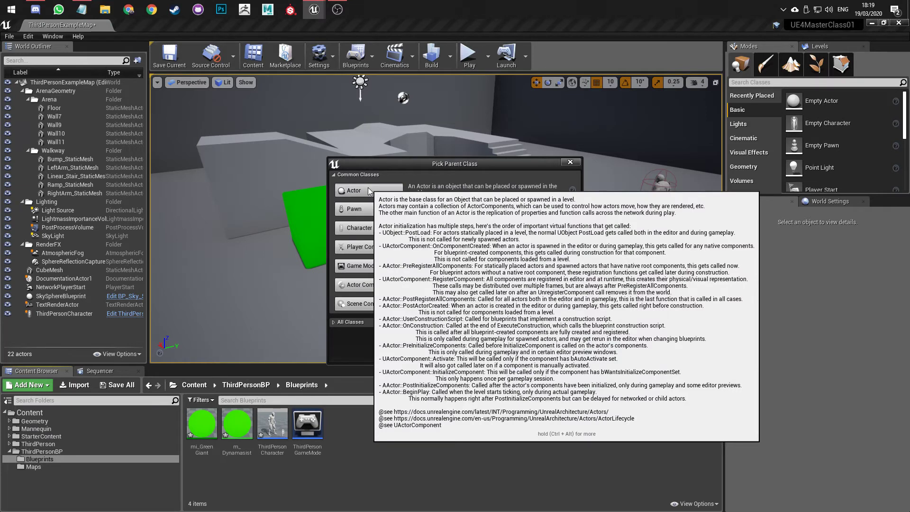
left_click(368, 190)
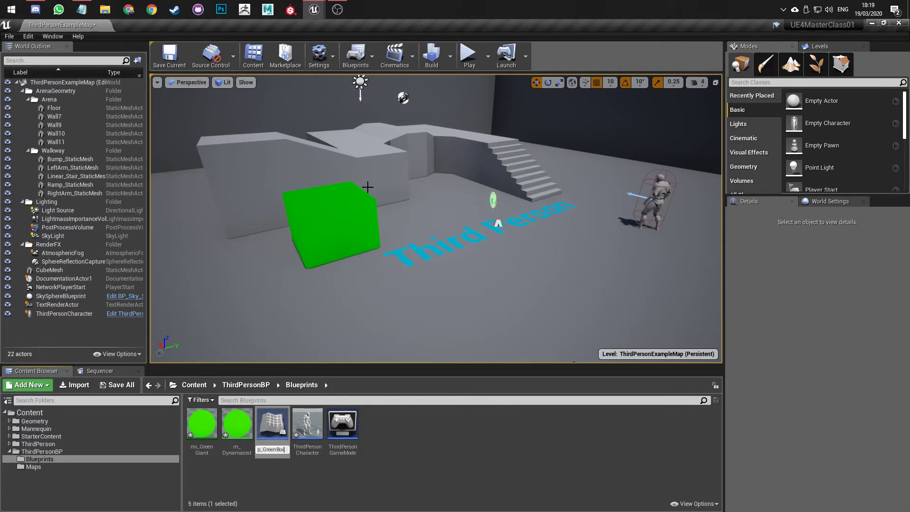
type("bp_GreenBoxToggle")
key("Return")
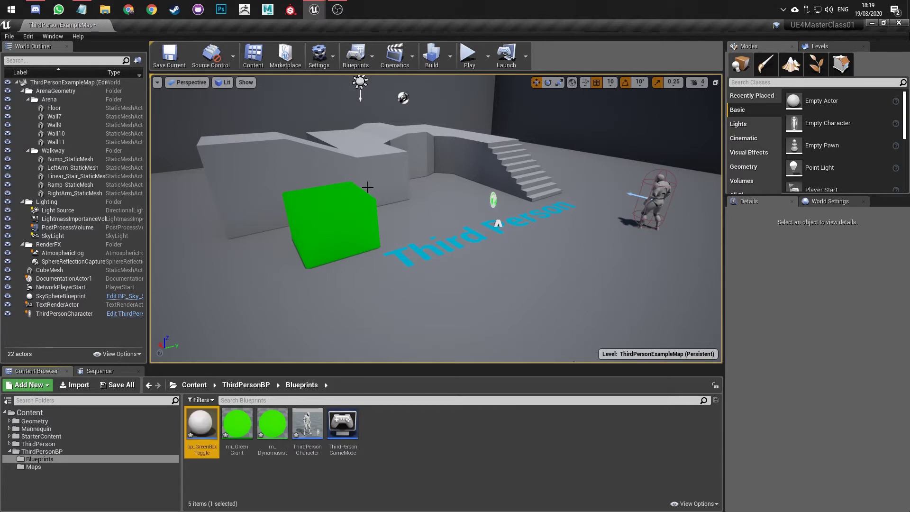
key("Return")
left_click_drag(631, 75, 697, 64)
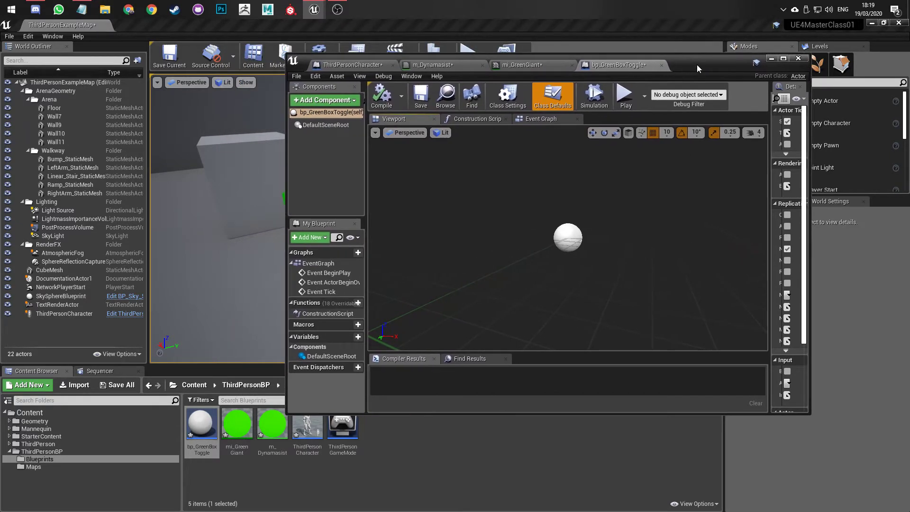
right_click(402, 420)
left_click(463, 184)
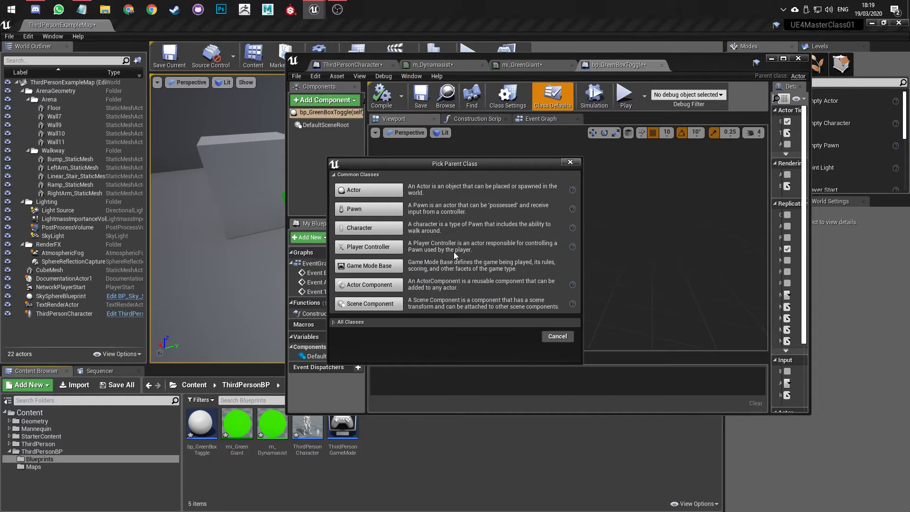
left_click(569, 162)
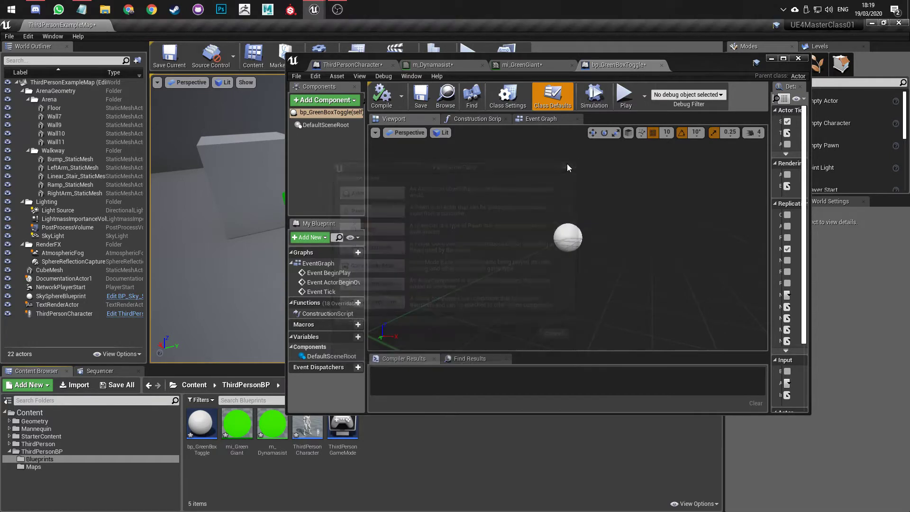
- Maximise the bp_GreenBoxToggle editor and look over the default events in its Event Graph
left_click_drag(693, 69, 654, 2)
left_click(306, 79)
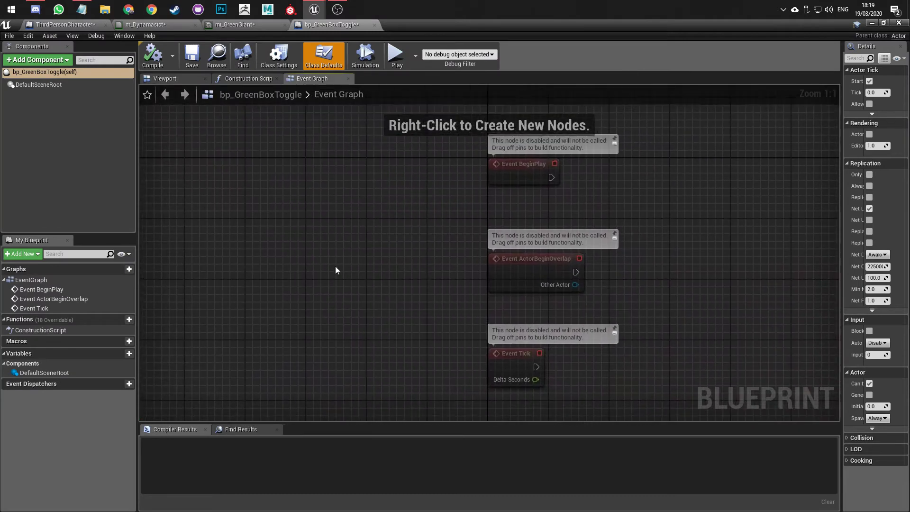
right_click_drag(411, 260, 224, 256)
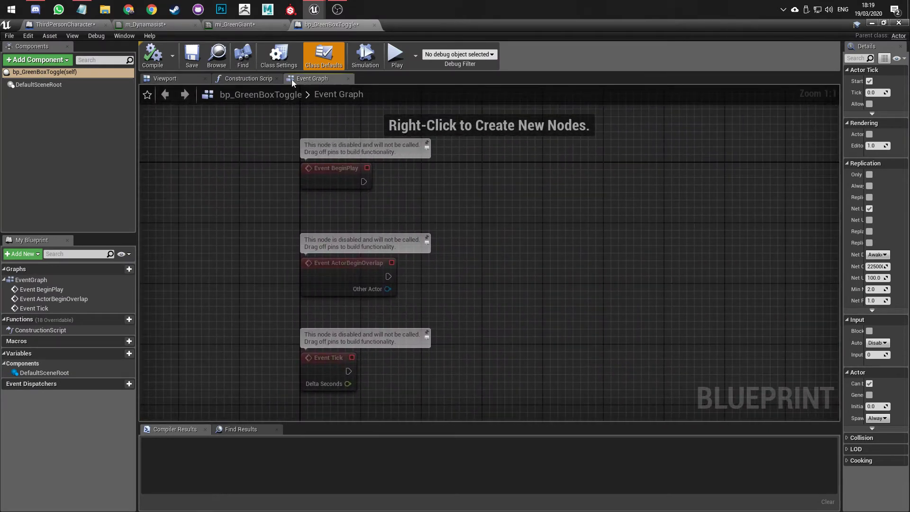
- Return to the Blueprint's 3D view and add a Box Collision component under DefaultSceneRoot
left_click(178, 79)
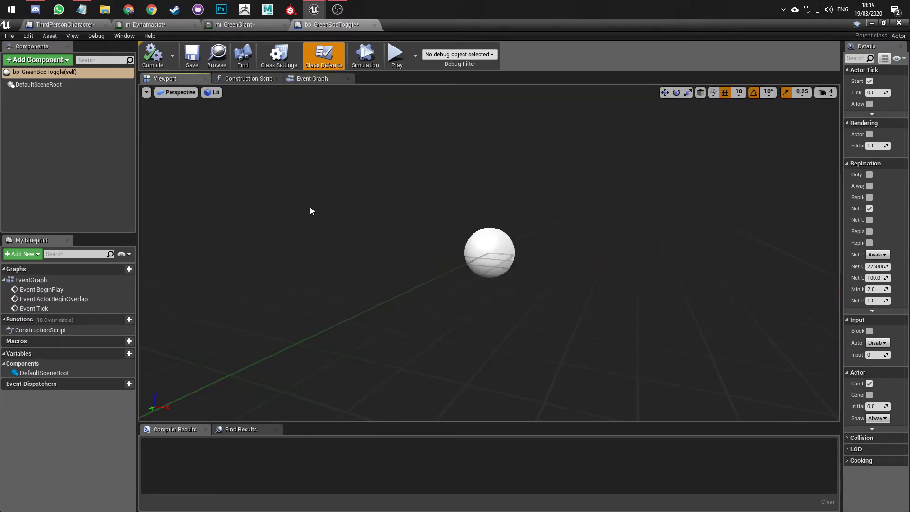
left_click(46, 61)
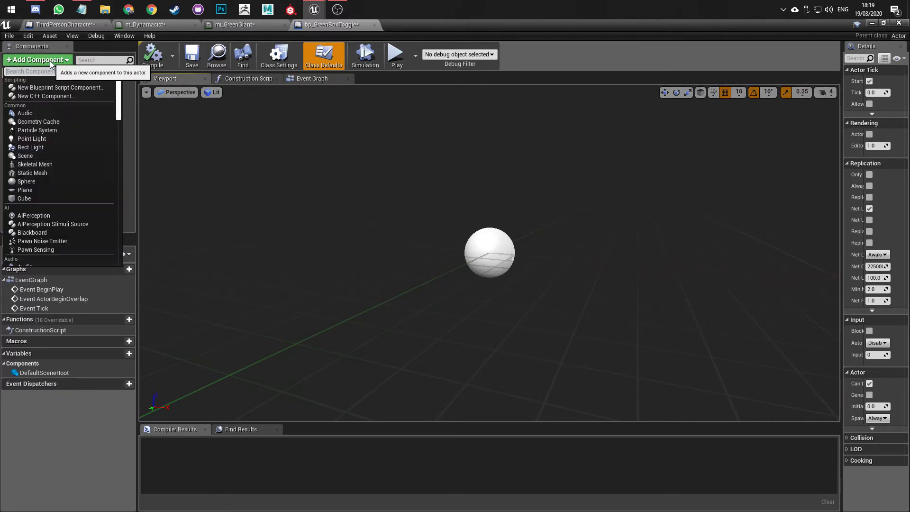
type("trigg")
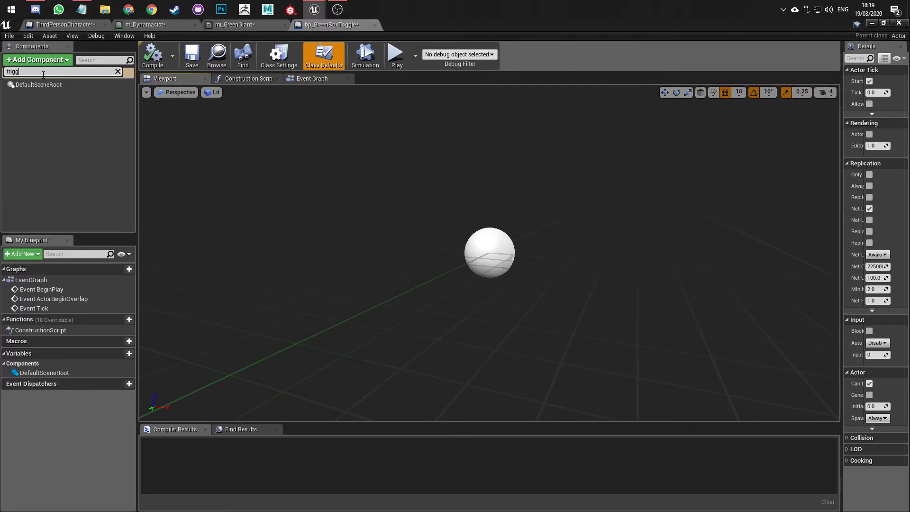
key("BackSpace")
key("BackSpace")
key("BackSpace")
key("BackSpace")
type("box")
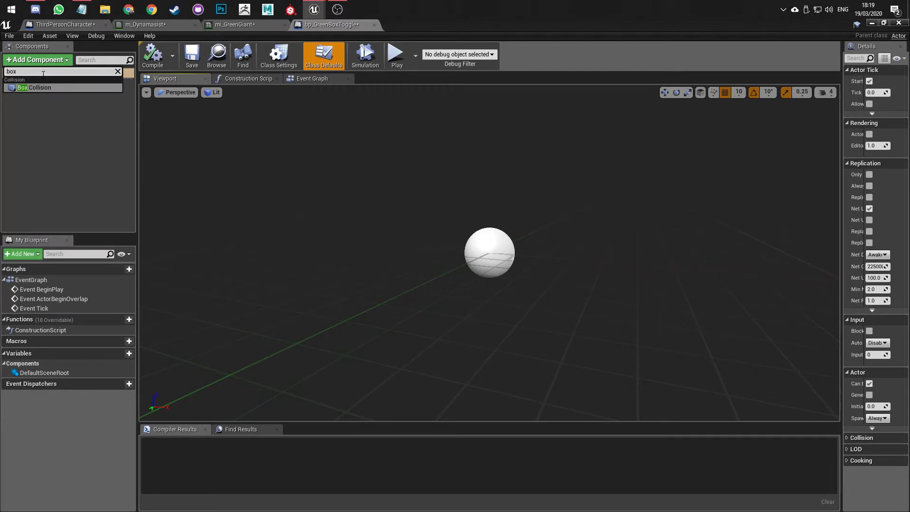
left_click(41, 86)
scroll(450, 251, "up", 8)
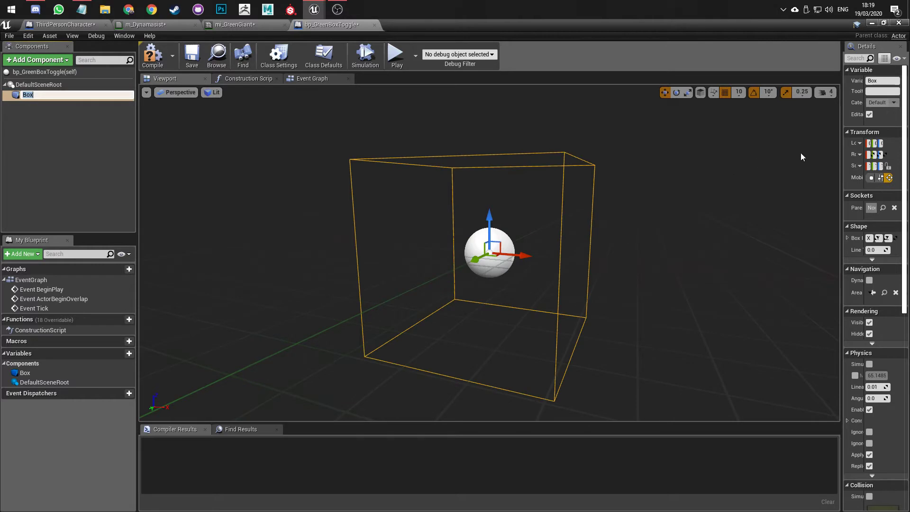
- Widen the Box component's details area and expand its Collision Presets to examine the collision responses
left_click_drag(840, 164, 638, 180)
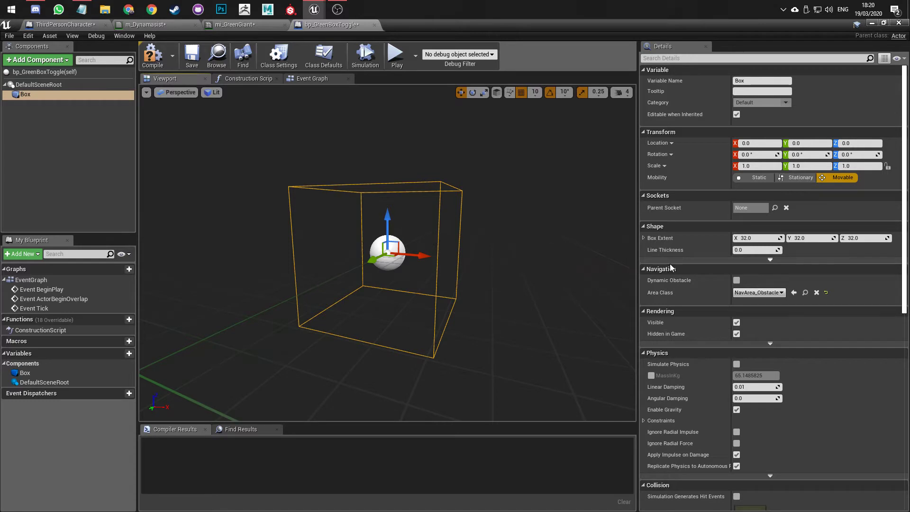
scroll(698, 270, "down", 8)
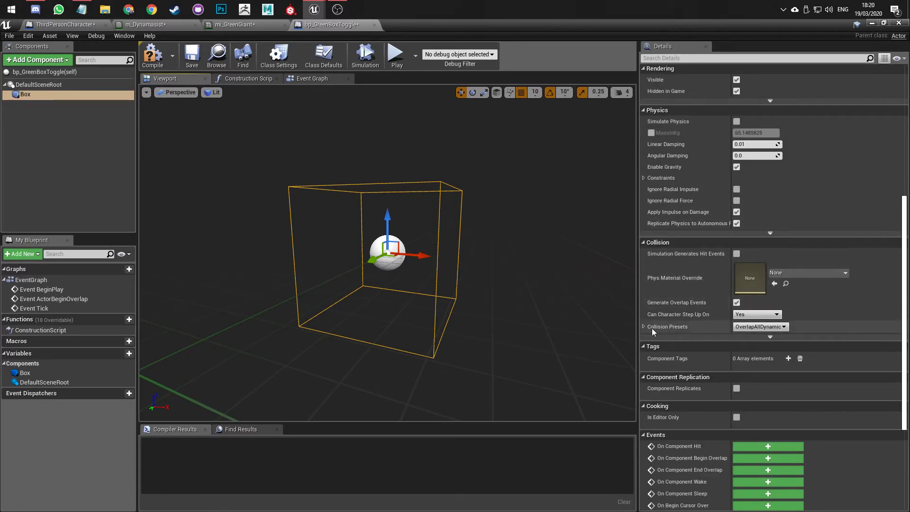
left_click(646, 327)
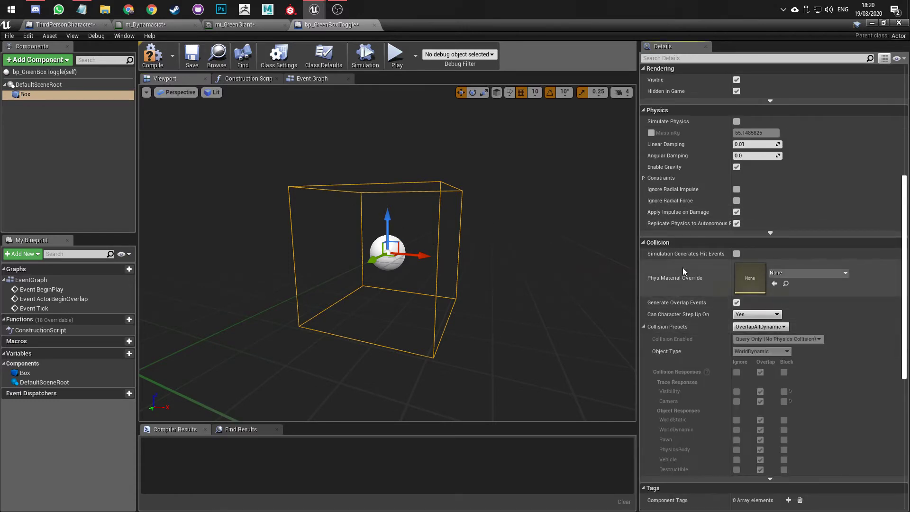
- Compile the Blueprint with overlap events enabled on the Box component and add its On Component Begin Overlap event
left_click(737, 302)
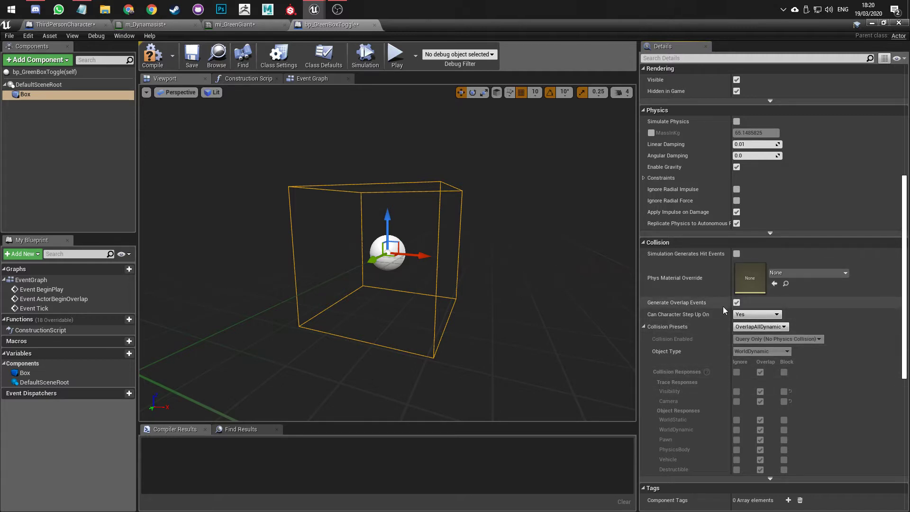
left_click(152, 56)
scroll(717, 285, "down", 10)
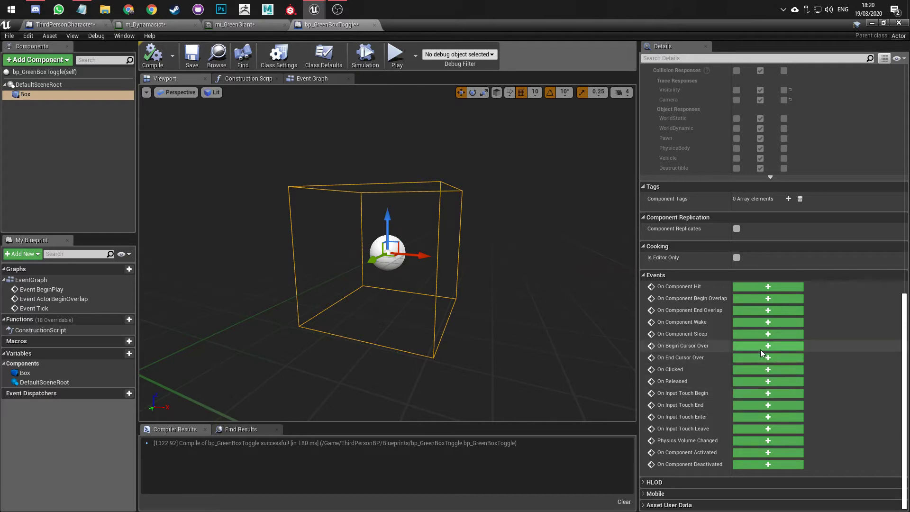
scroll(709, 210, "up", 3)
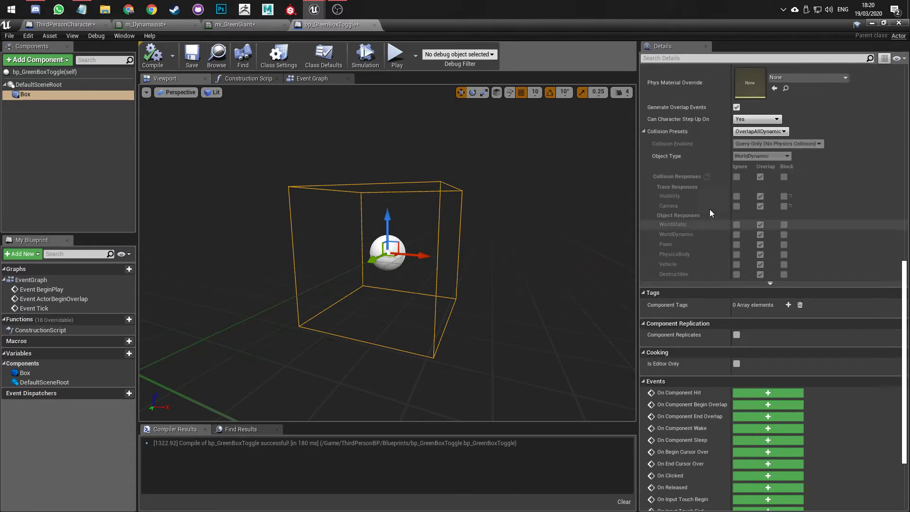
scroll(714, 209, "down", 3)
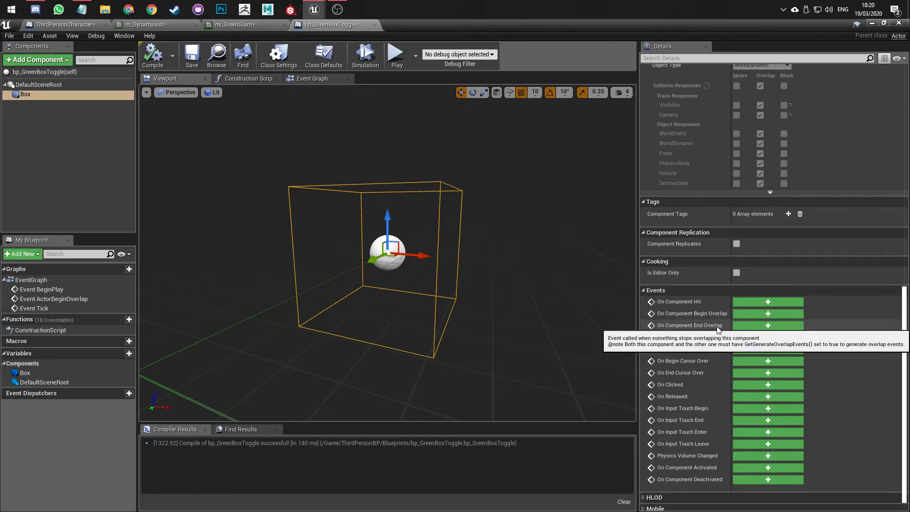
left_click(751, 315)
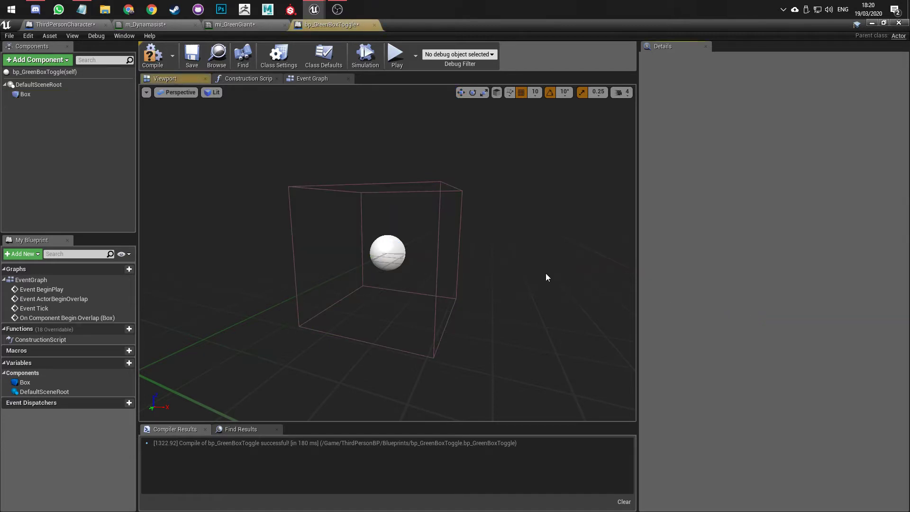
- Add the On Component End Overlap event for the Box component
left_click(43, 97)
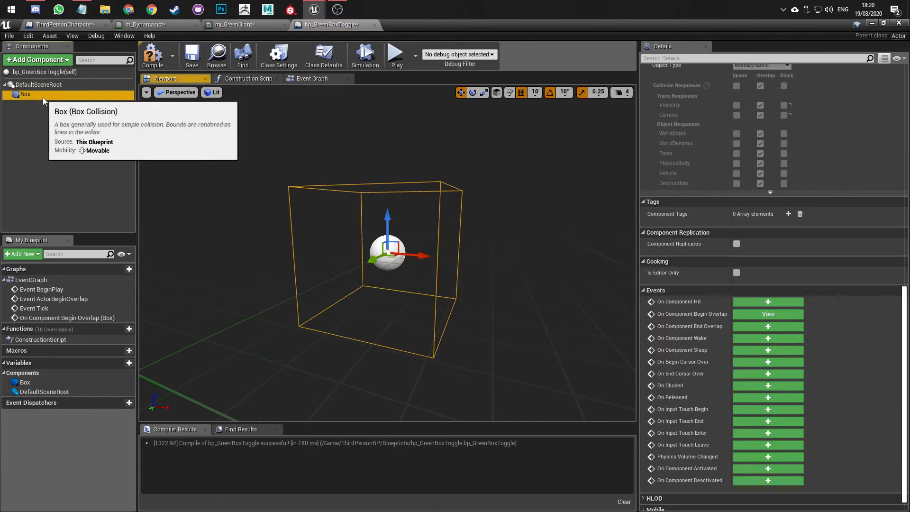
left_click(755, 327)
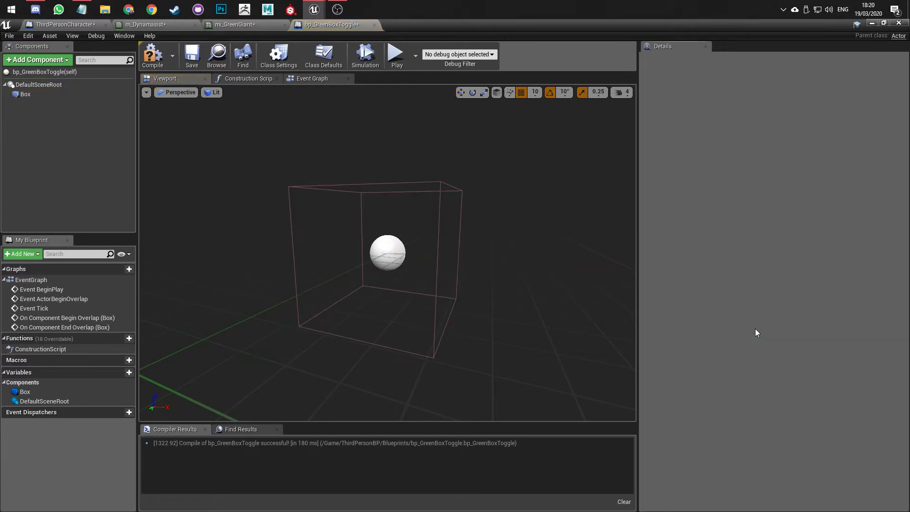
scroll(475, 254, "down", 5)
right_click_drag(497, 226, 383, 281)
scroll(403, 310, "up", 3)
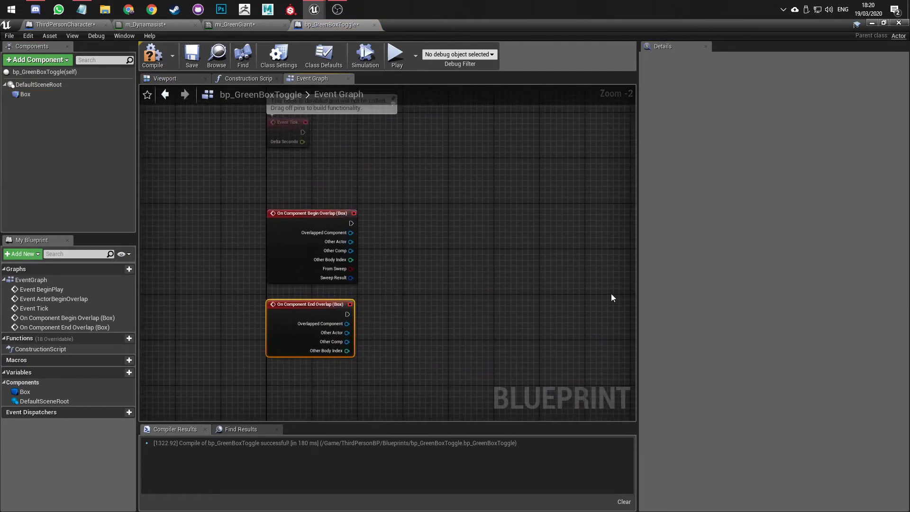
- Narrow the details area to give the Event Graph more room and compile bp_GreenBoxToggle
left_click_drag(638, 286, 734, 295)
right_click_drag(432, 284, 471, 290)
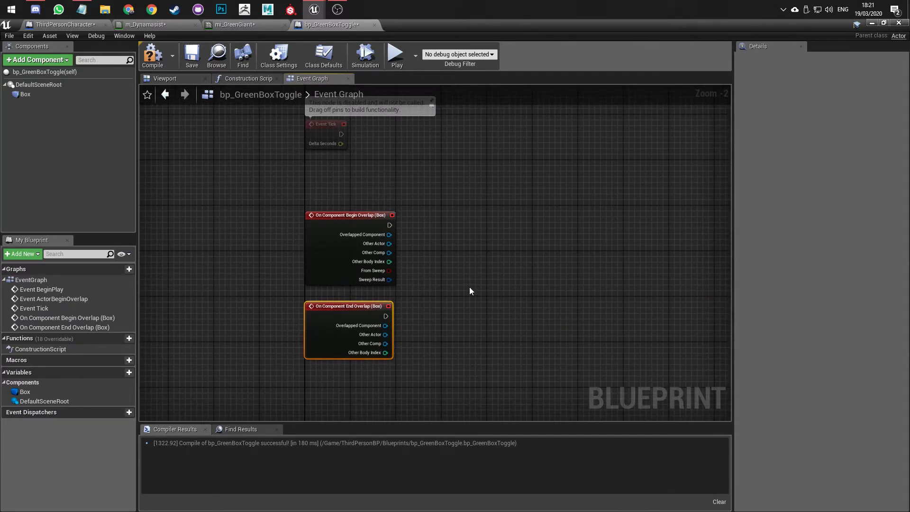
left_click(152, 61)
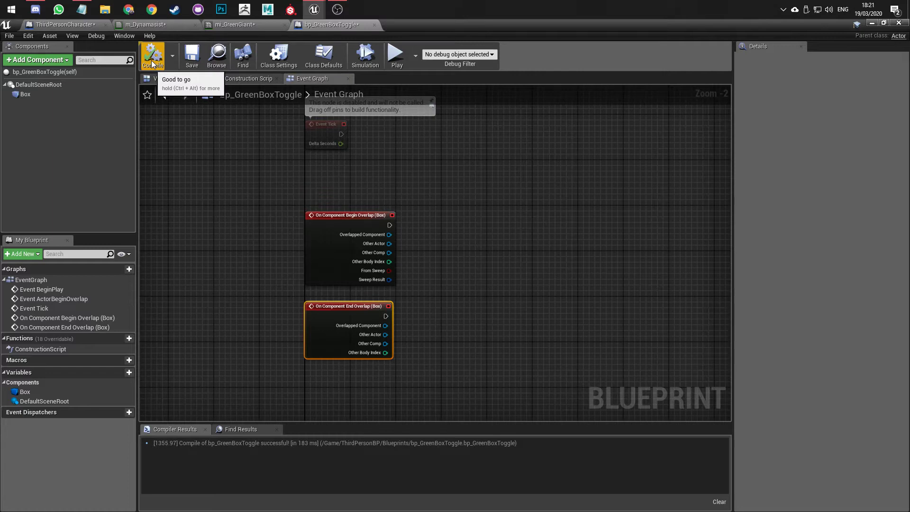
- Examine the Box's Begin Overlap event outputs and the actions available for its Other Actor reference
left_click(32, 95)
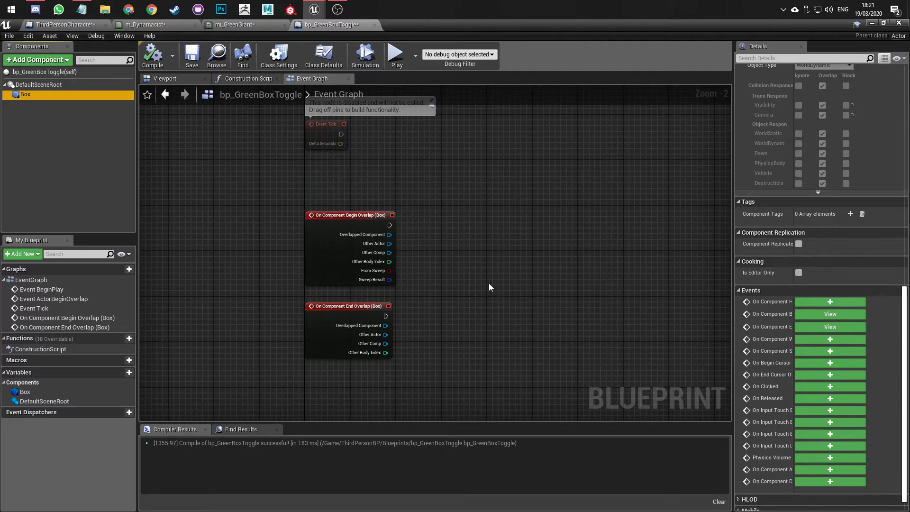
right_click_drag(459, 257, 378, 267)
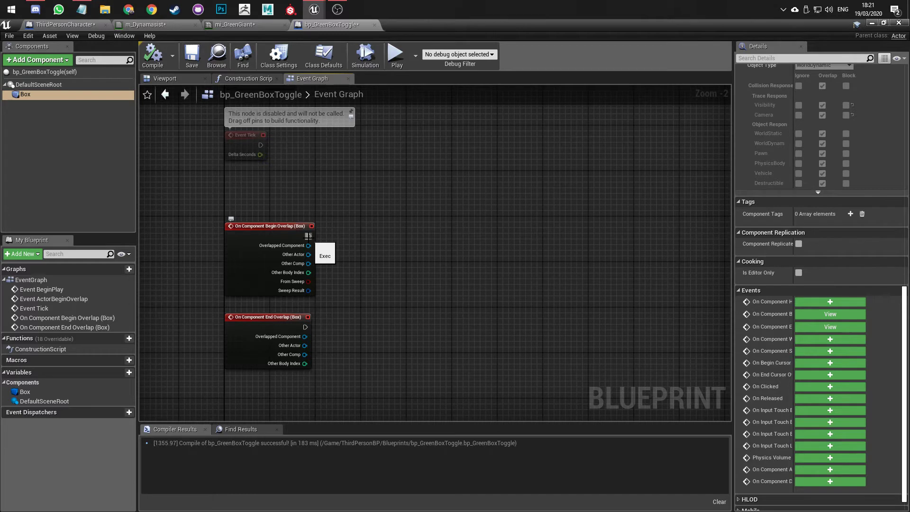
scroll(308, 255, "up", 2)
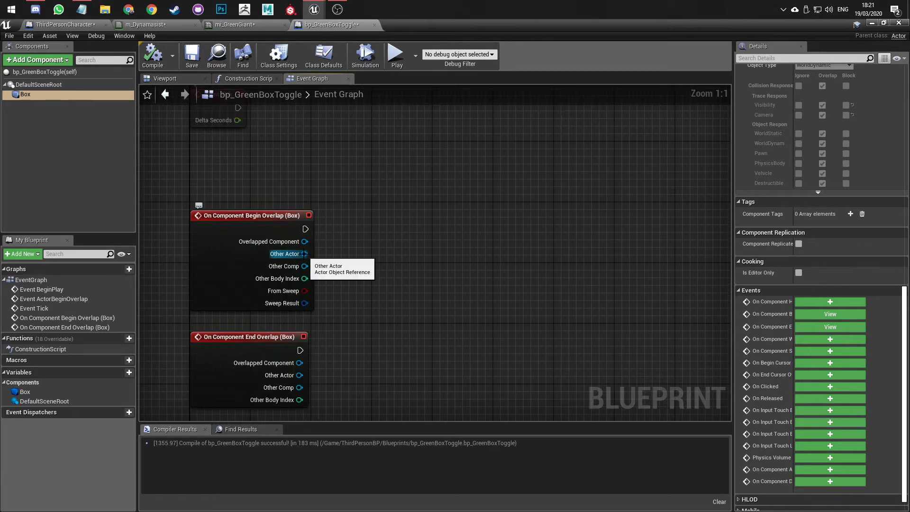
left_click(251, 219)
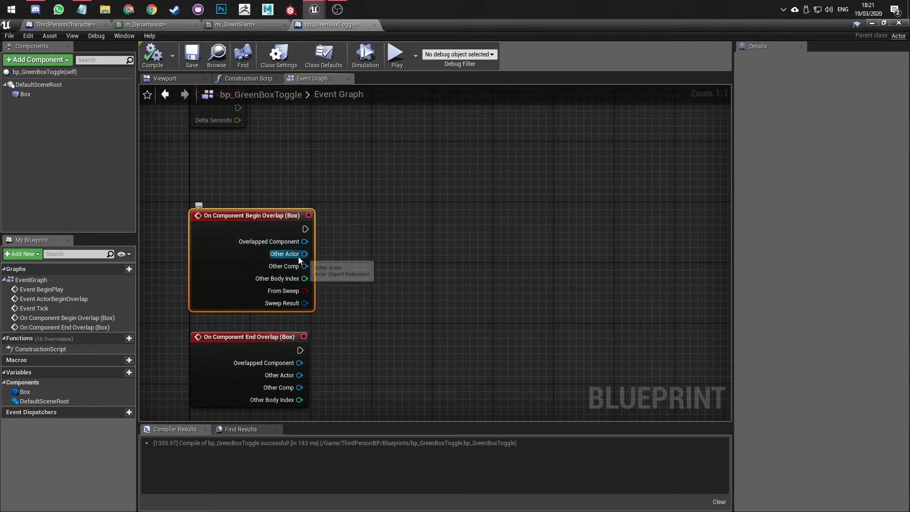
left_click_drag(304, 255, 373, 280)
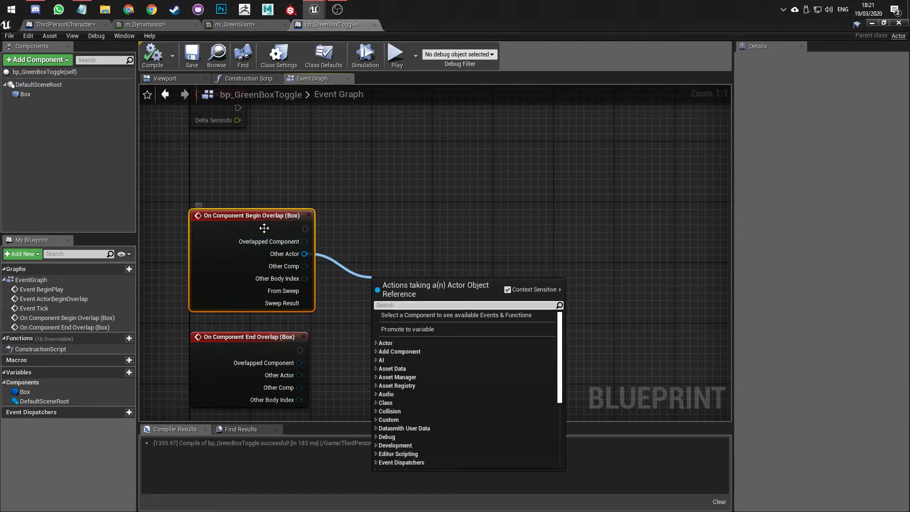
left_click(338, 252)
scroll(351, 226, "down", 1)
right_click_drag(351, 225, 376, 239)
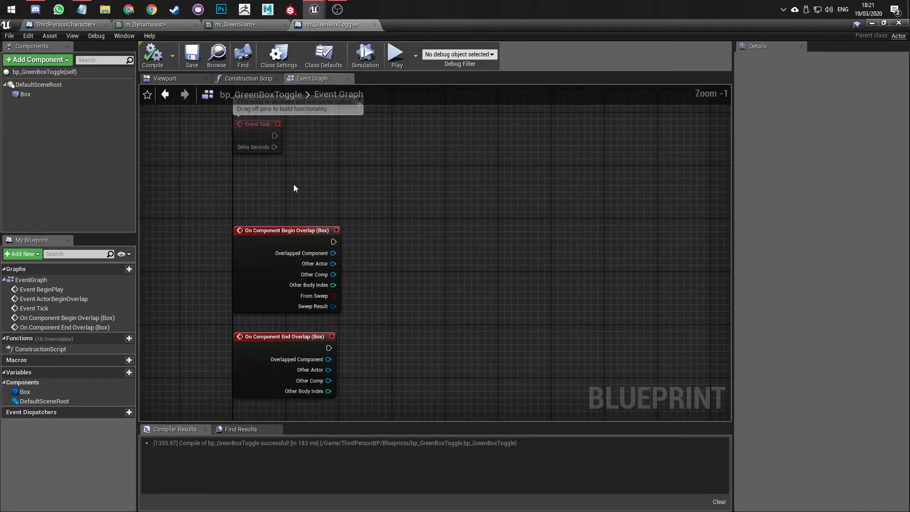
- Search the Event Graph's available actions for "get player"
right_click(285, 183)
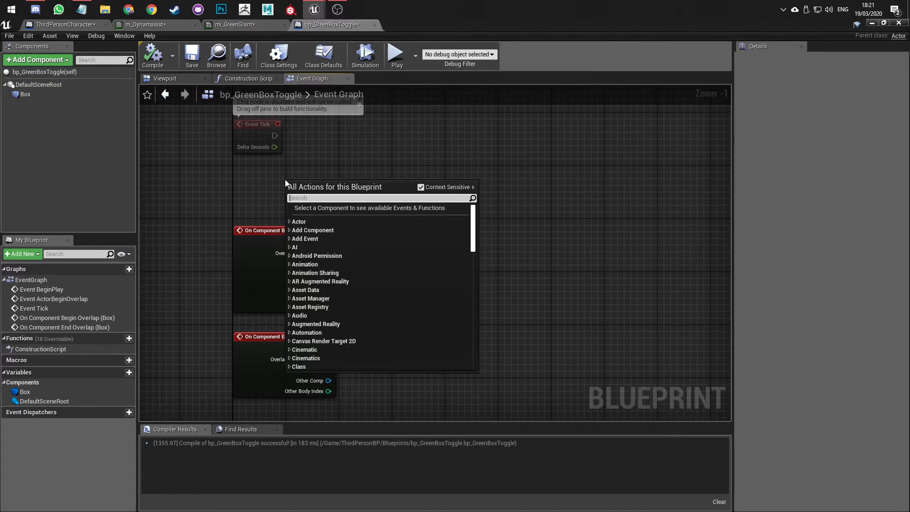
type("ge")
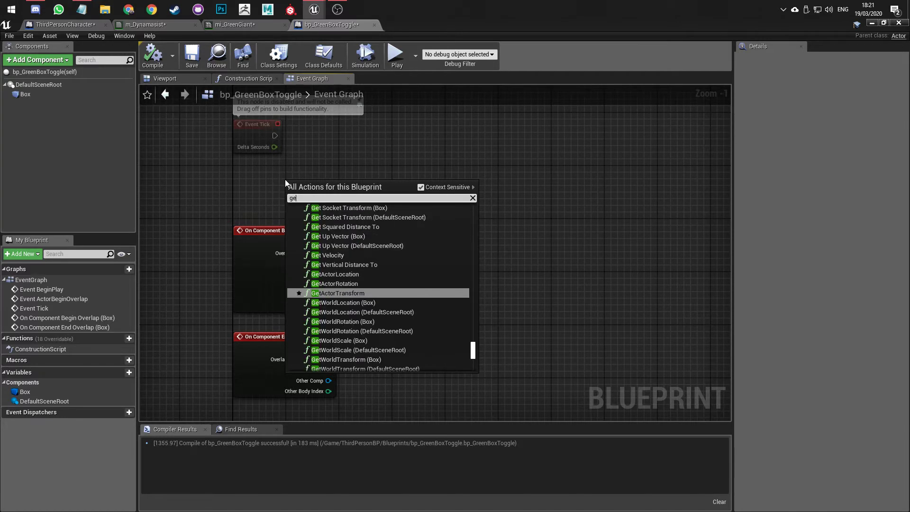
type("t player")
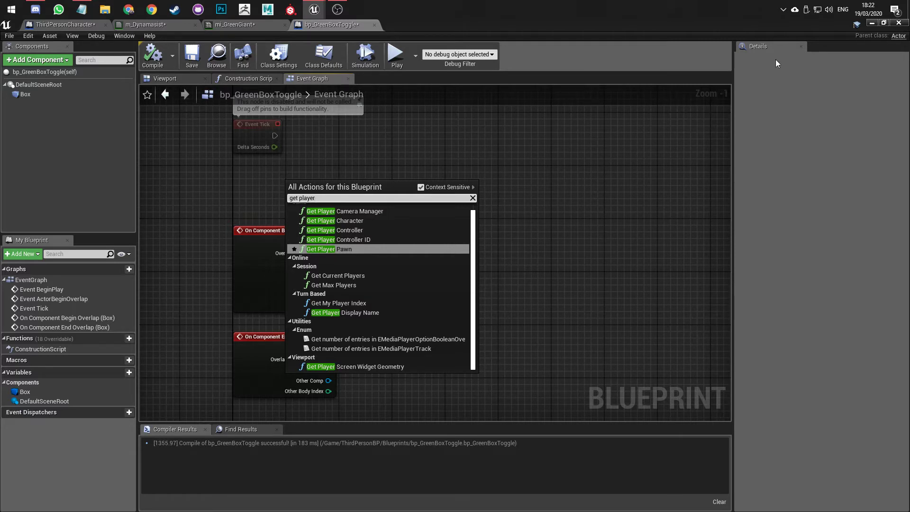
- Open the m_Dynamasist material from the Blueprints folder and review its Colour and Opacity parameters
left_click(871, 24)
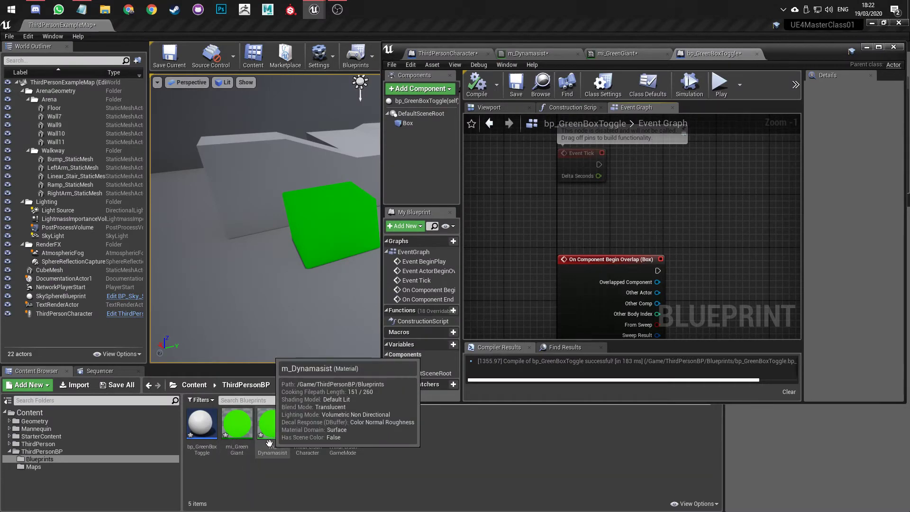
double_click(269, 443)
scroll(631, 189, "down", 1)
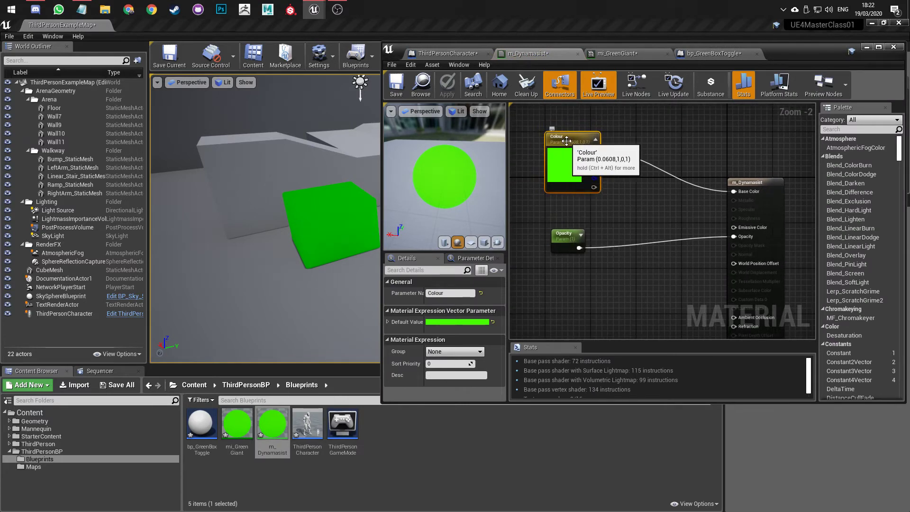
left_click(562, 233)
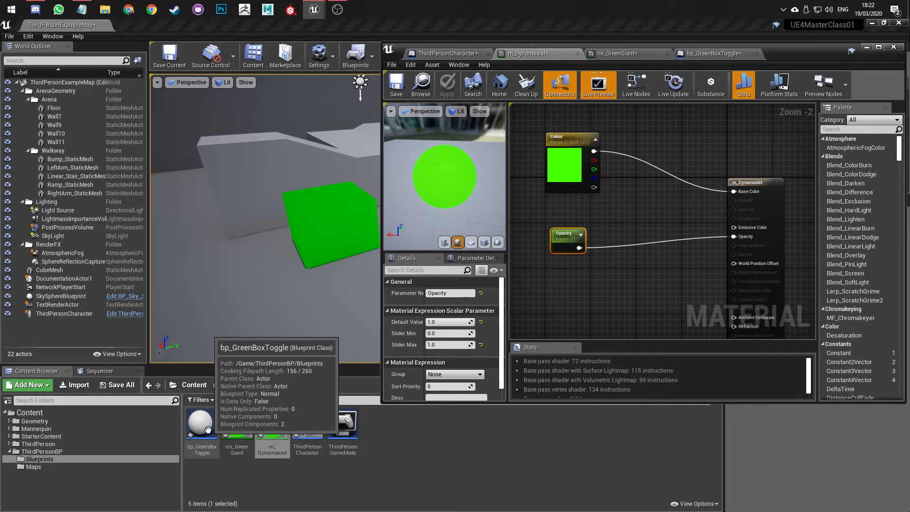
- Reopen bp_GreenBoxToggle, widen the Box component's details area, and maximise the editor to review both overlap event nodes
double_click(207, 429)
left_click_drag(790, 59, 737, 68)
left_click(363, 134)
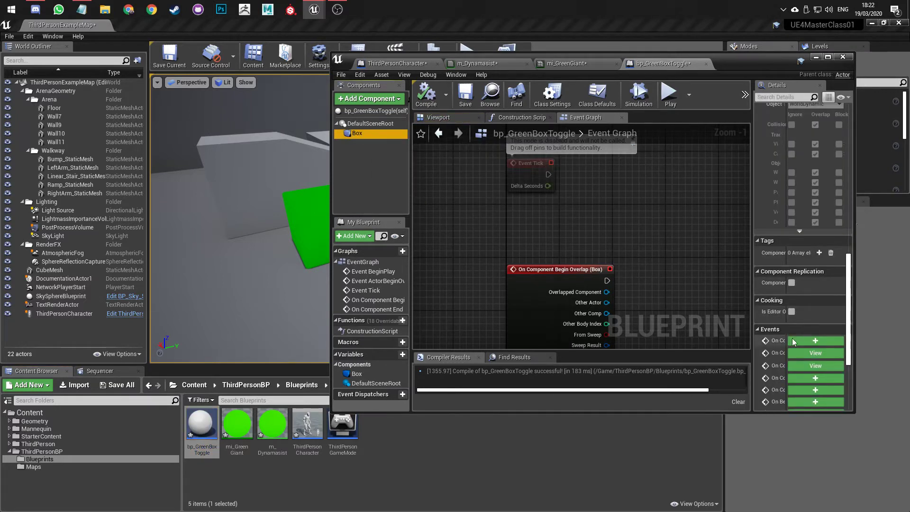
left_click_drag(752, 287, 677, 291)
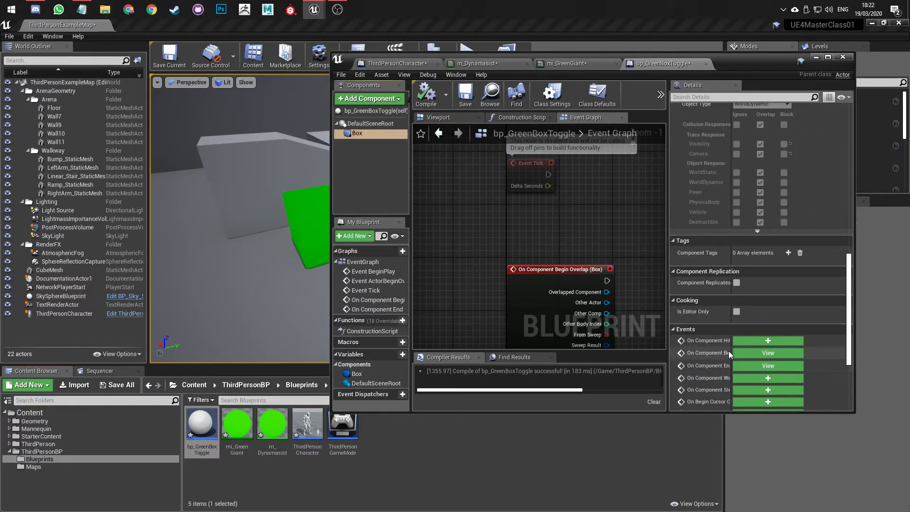
left_click(829, 59)
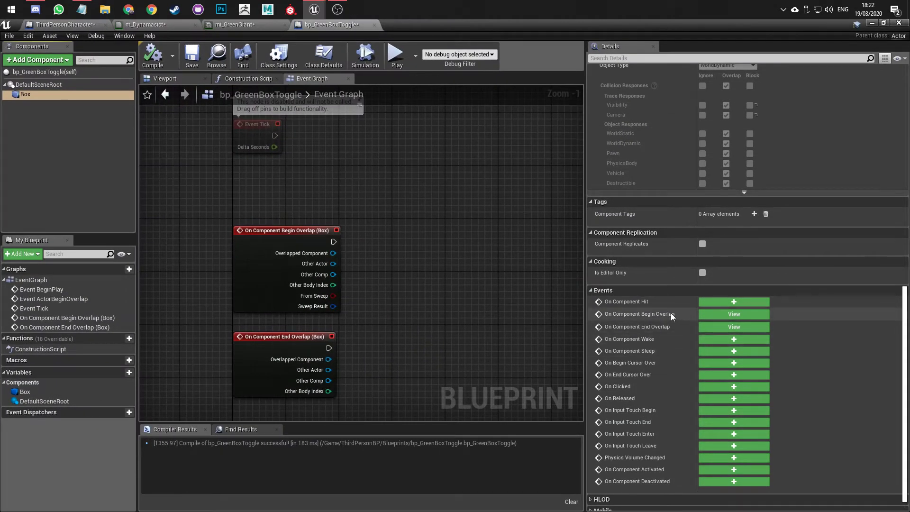
left_click_drag(406, 203, 223, 375)
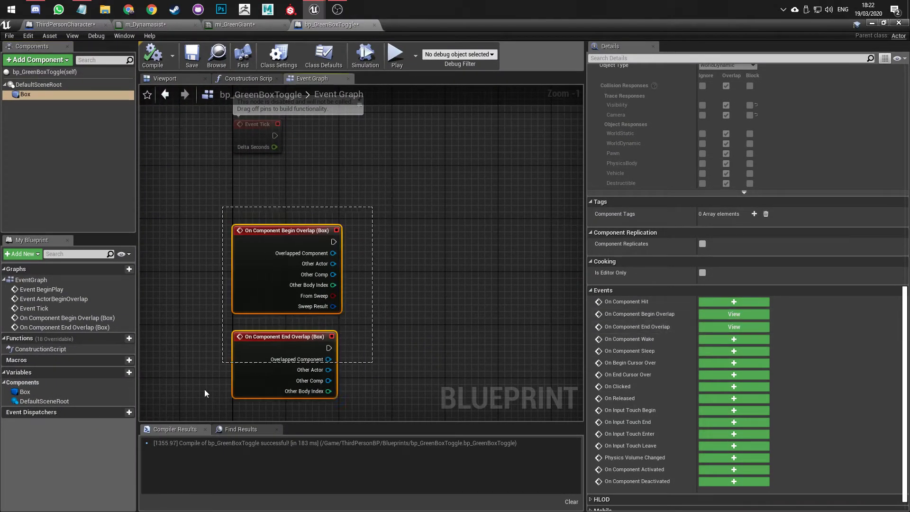
left_click(387, 336)
- Look up the "get player" actions for this Blueprint and read the description of Get Player Character
right_click_drag(366, 192, 381, 228)
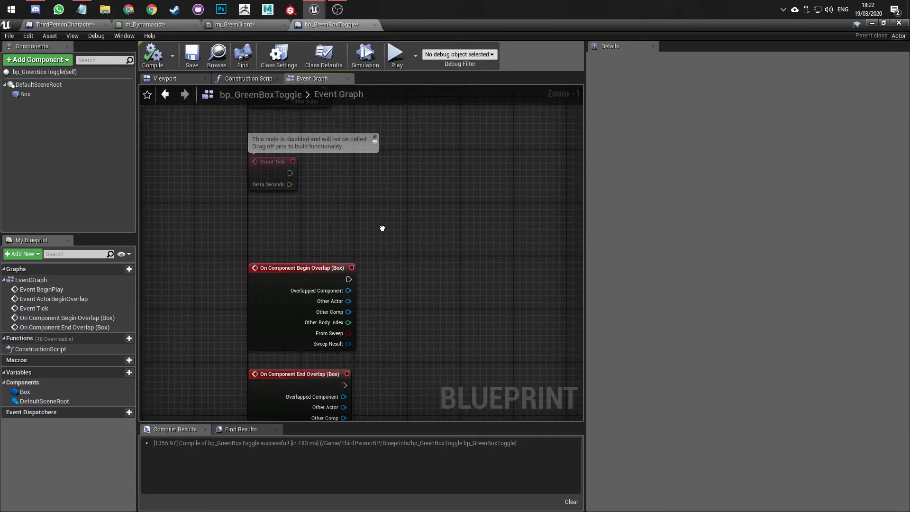
right_click(276, 228)
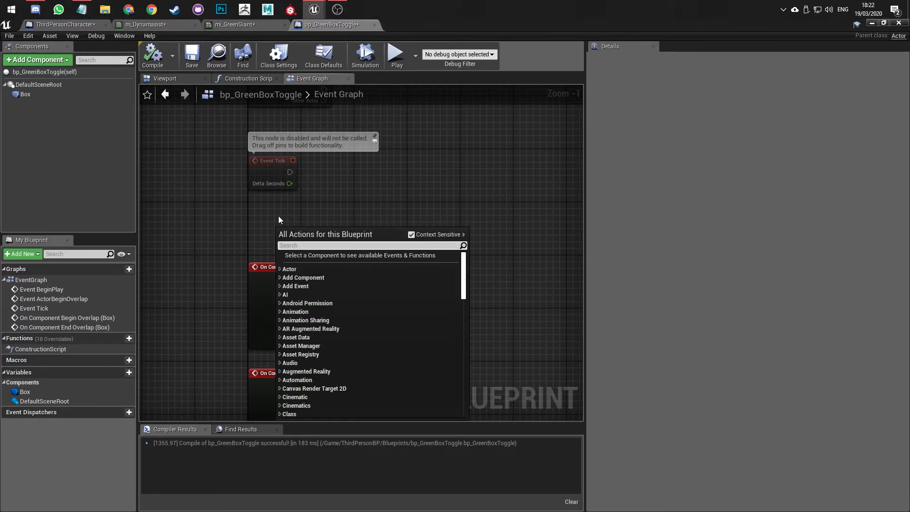
type("get")
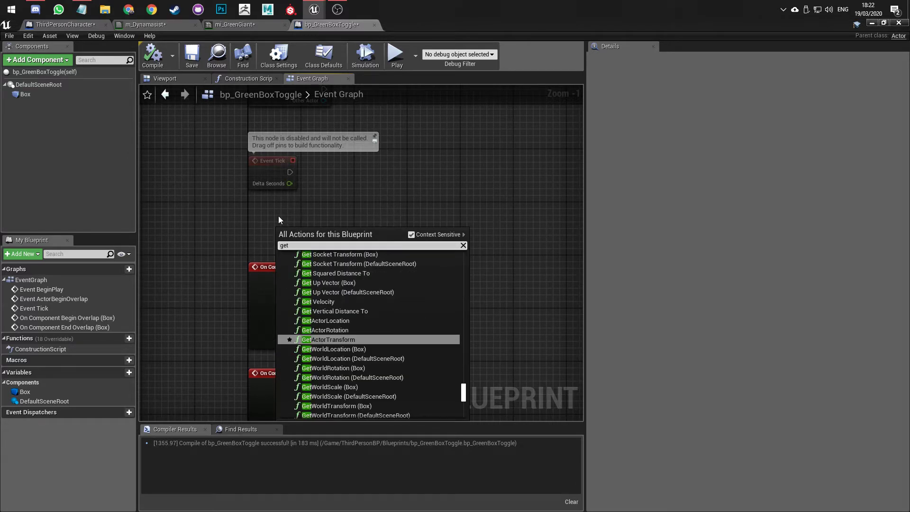
type(" player char")
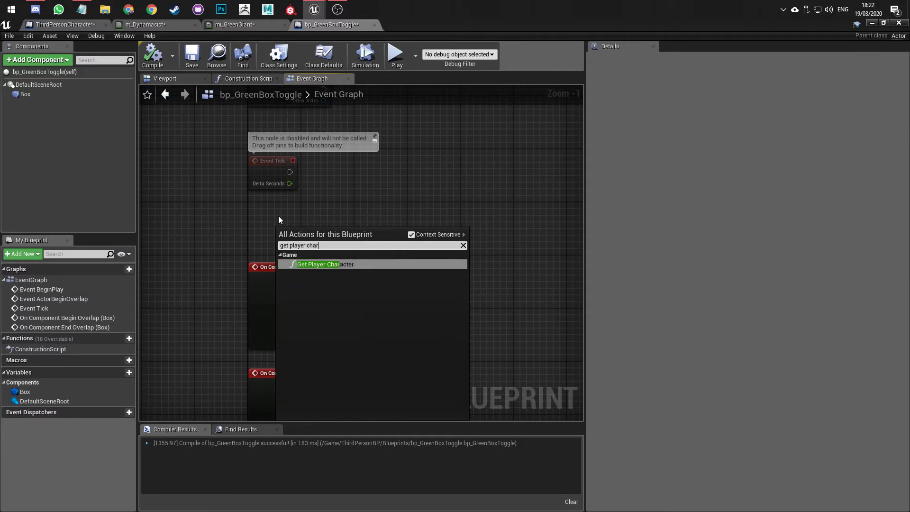
key("BackSpace")
key("BackSpace")
key("BackSpace")
key("BackSpace")
key("BackSpace")
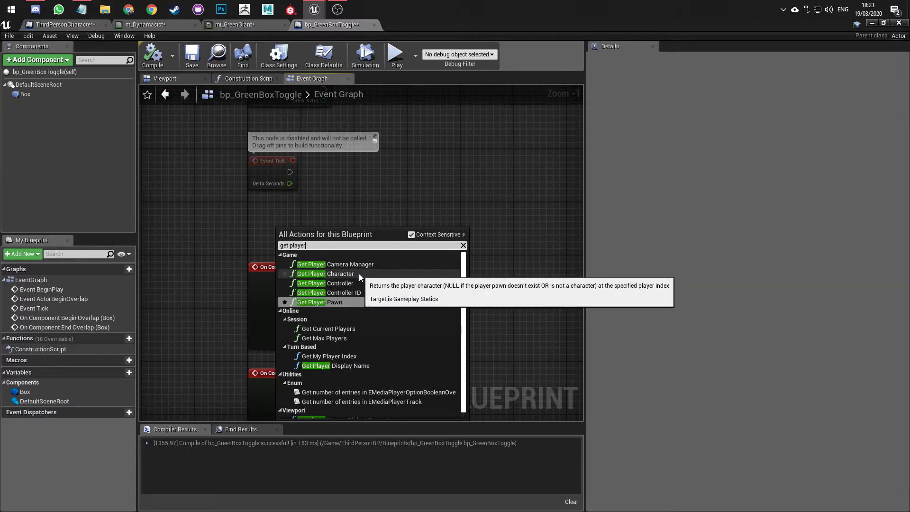
- Switch to the level editor and focus the view on the ThirdPersonCharacter to inspect it
left_click_drag(444, 24, 0, 213)
right_click_drag(533, 242, 564, 225)
left_click(533, 242)
key("f")
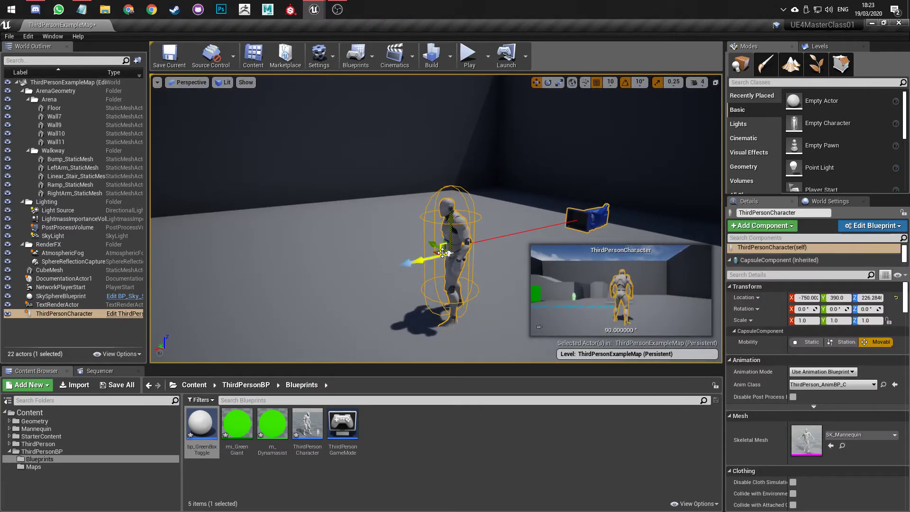
mouse_move(434, 253)
left_mouse_down()
mouse_move(450, 250)
mouse_move(386, 256)
mouse_move(351, 219)
mouse_move(417, 258)
mouse_move(386, 285)
mouse_move(442, 246)
left_mouse_up()
scroll(442, 246, "down", 5)
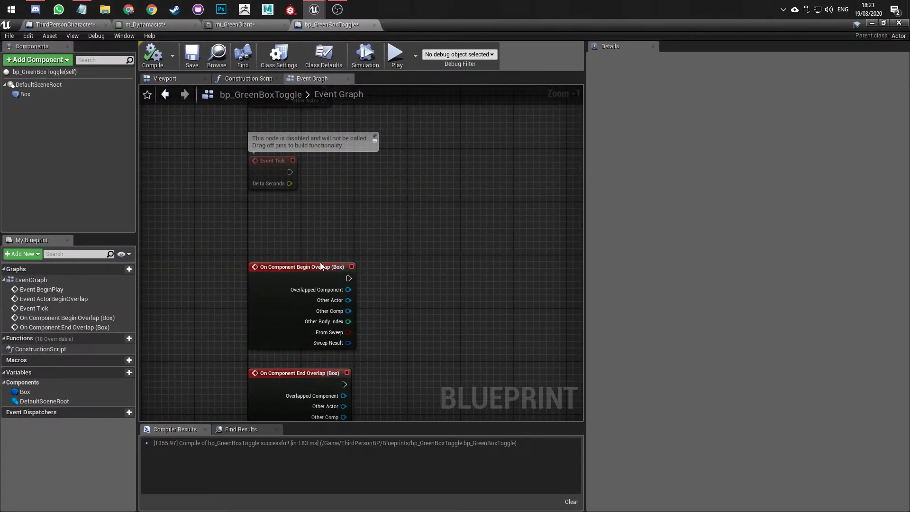
- Return to bp_GreenBoxToggle's Event Graph and select the Box component to review its available events
right_click_drag(419, 317, 438, 291)
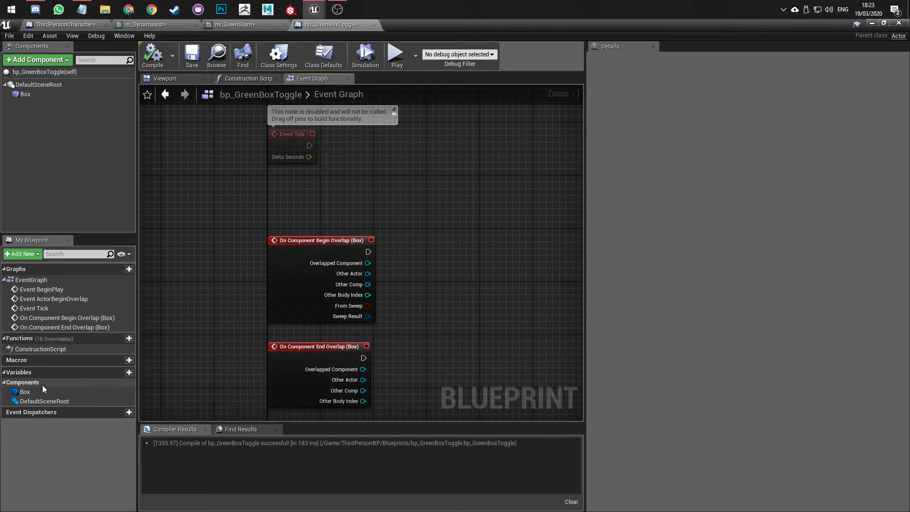
left_click(71, 98)
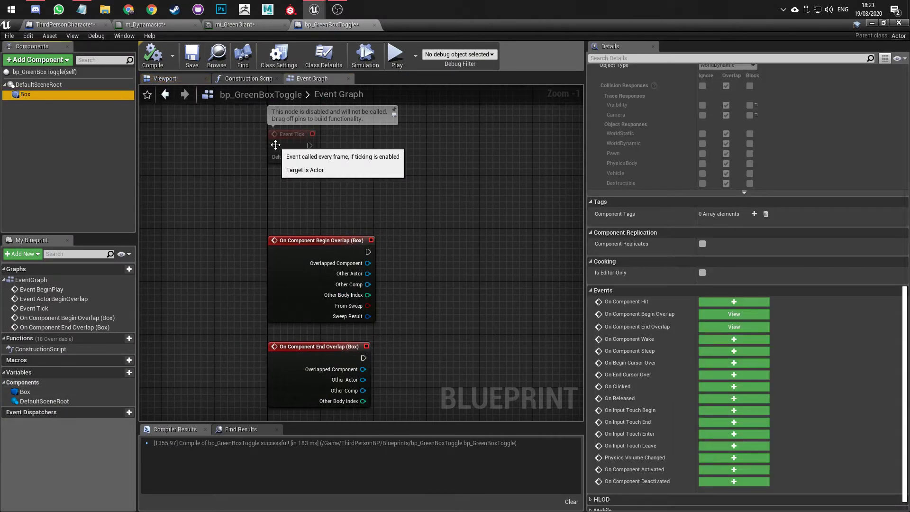
- Add a Get Player Controller node to the Event Graph and align it above the On Component Begin Overlap (Box) event
right_click(309, 194)
type("get player controller")
key("Up")
key("Up")
key("Return")
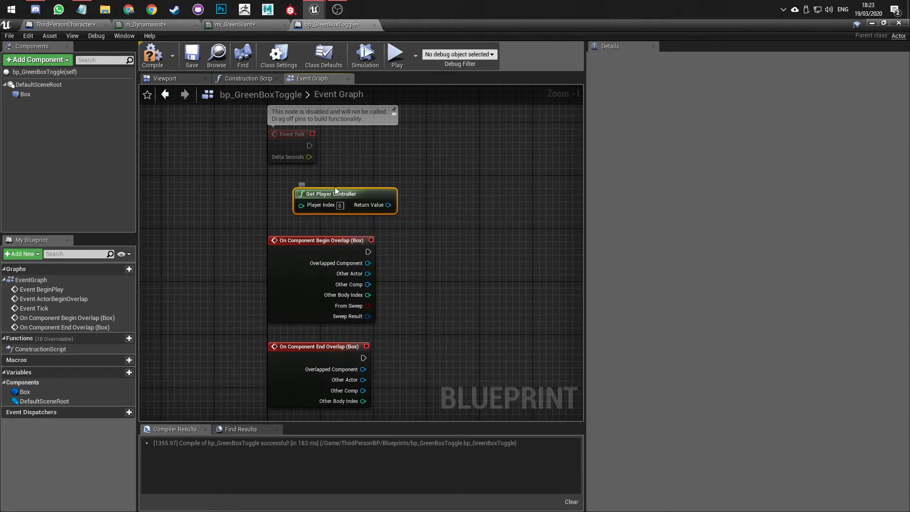
left_click_drag(357, 200, 316, 180)
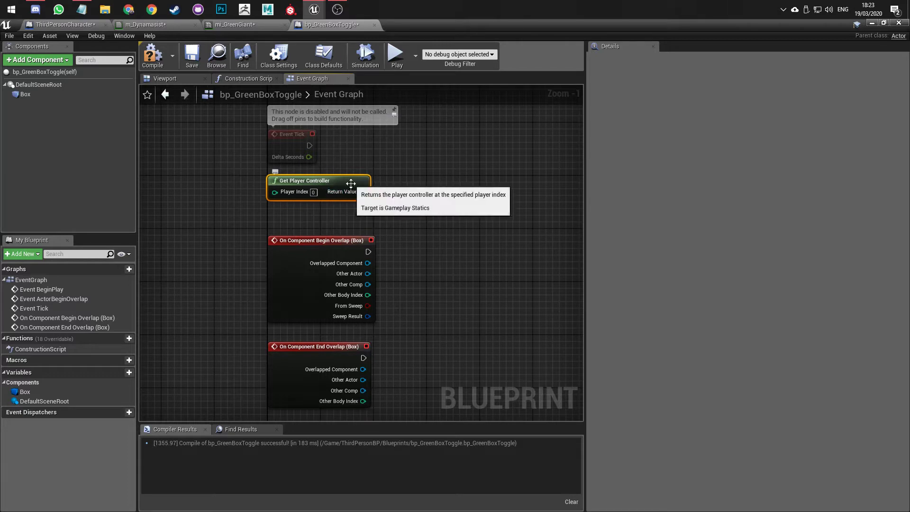
left_click_drag(362, 192, 429, 192)
left_click(435, 157)
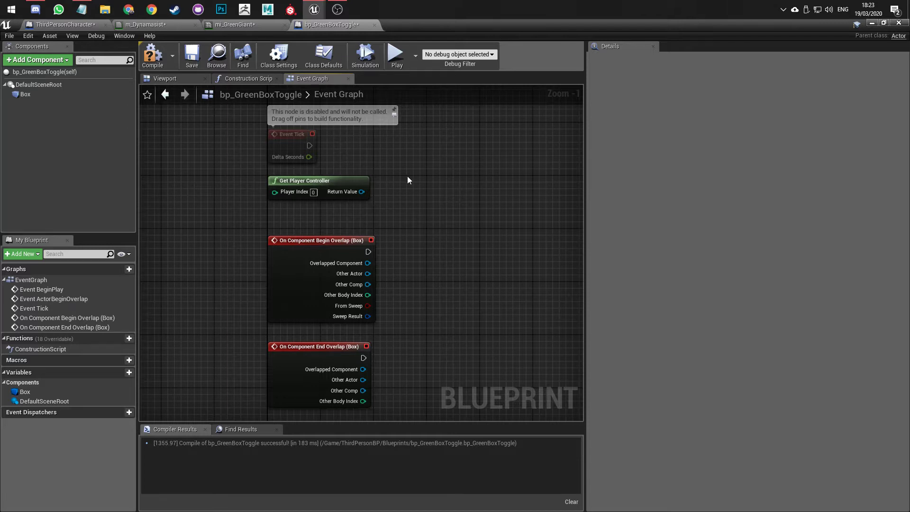
- Add an Enable Input node executed by the On Component Begin Overlap (Box) event
left_click_drag(369, 251, 476, 252)
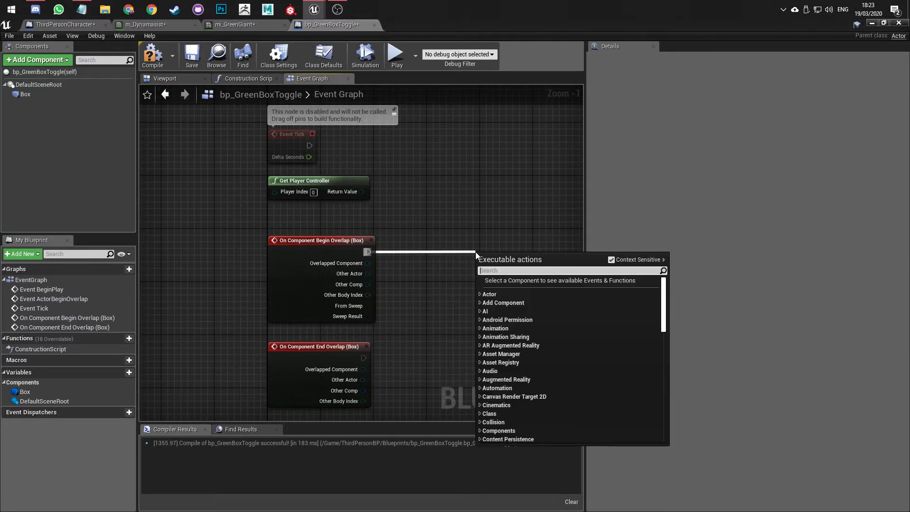
type("get")
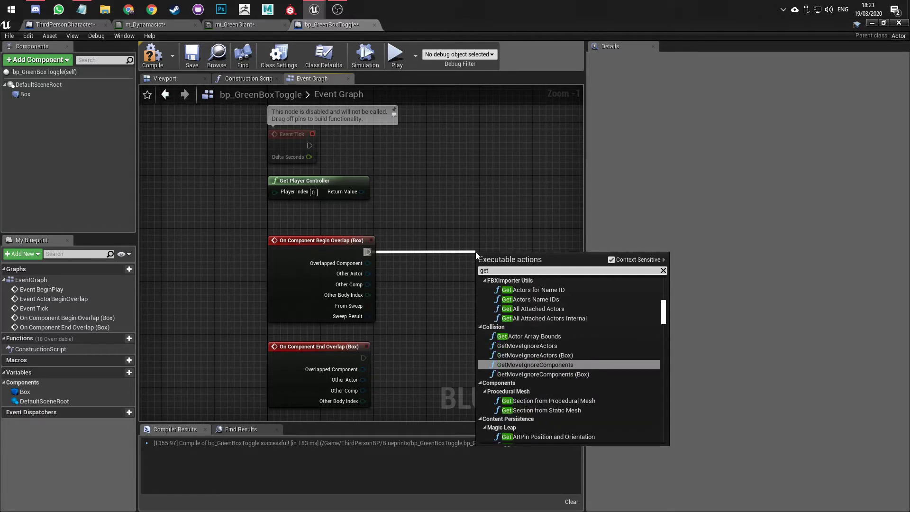
key("BackSpace")
key("BackSpace")
key("BackSpace")
type("enable")
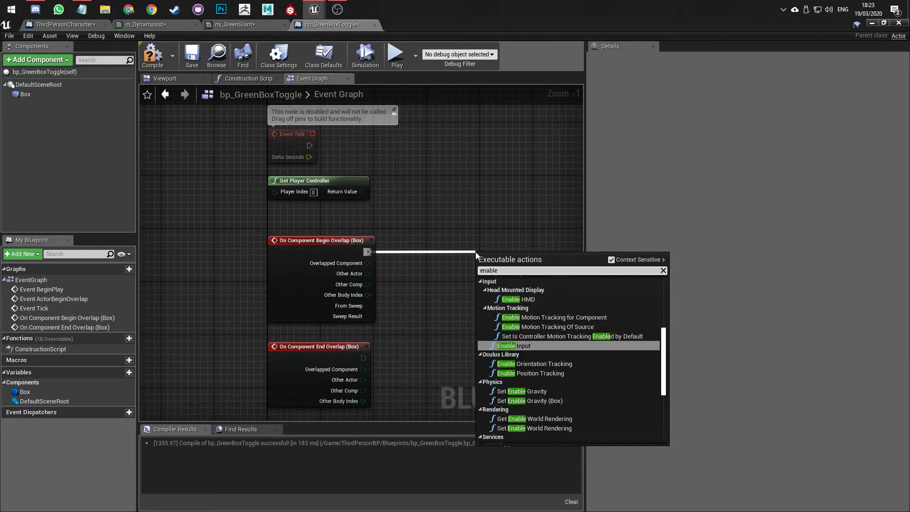
key("Return")
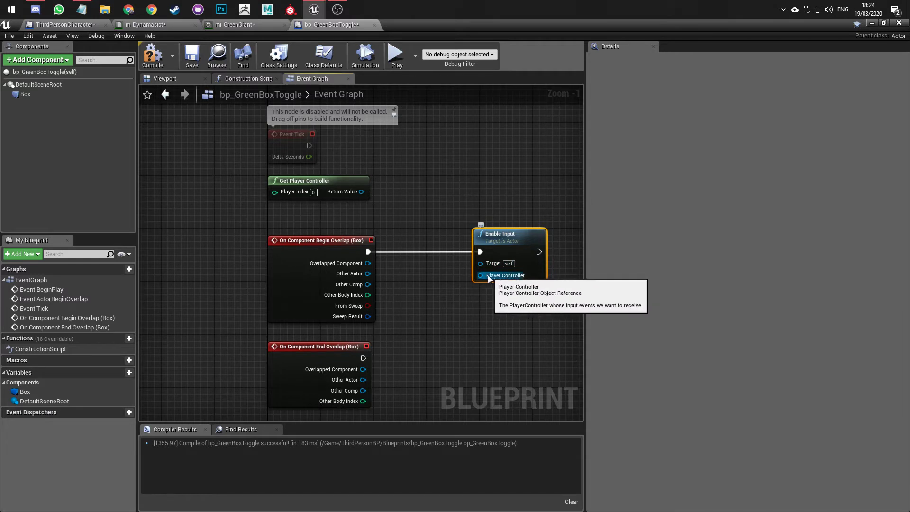
- Connect the Get Player Controller return value to Enable Input's Player Controller input and move the Enable Input node further from the event
left_click_drag(481, 275, 362, 191)
right_click_drag(423, 294, 361, 257)
left_click_drag(425, 203, 466, 204)
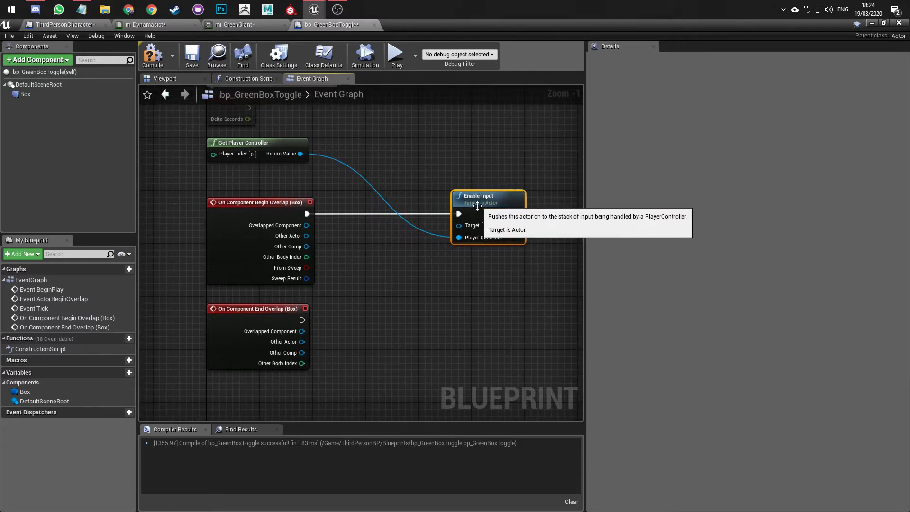
right_click_drag(476, 249, 425, 277)
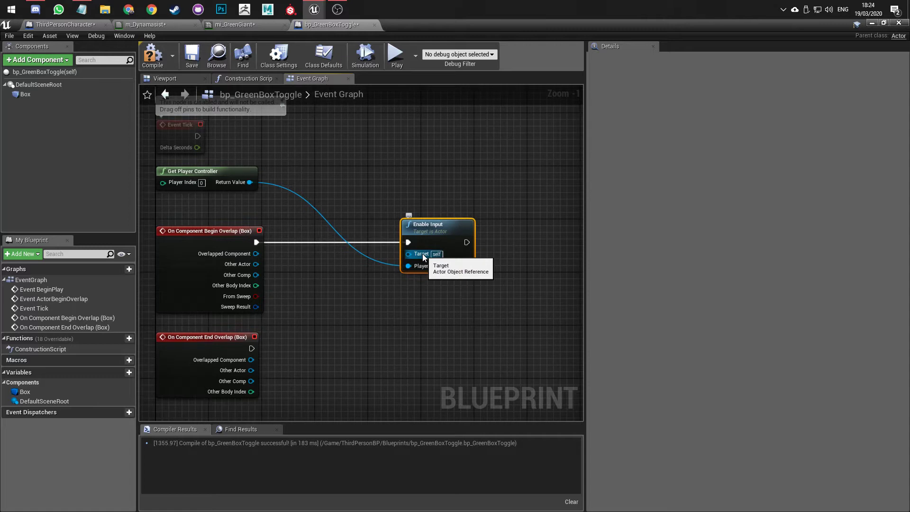
right_click_drag(322, 300, 356, 258)
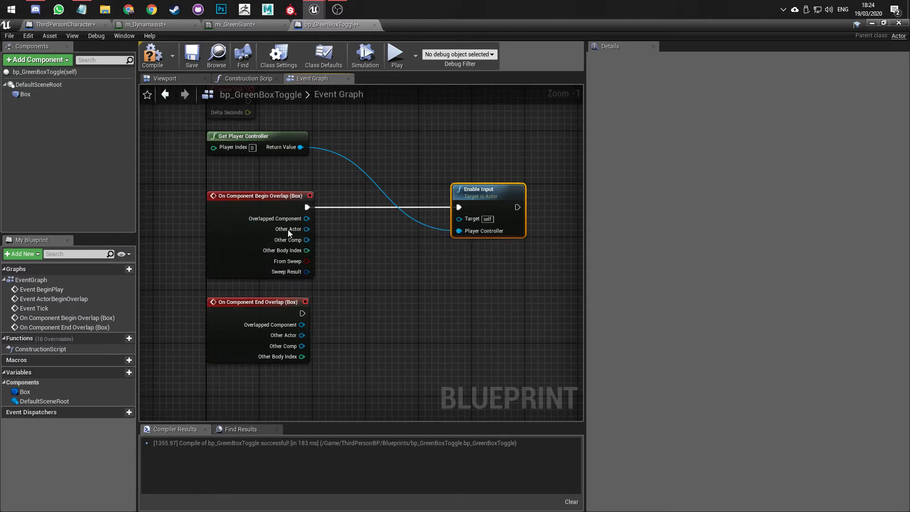
- Compare the Begin Overlap event's Other Actor with a new Get Player Character node using Equal (Object)
left_click_drag(309, 231, 357, 255)
type("=")
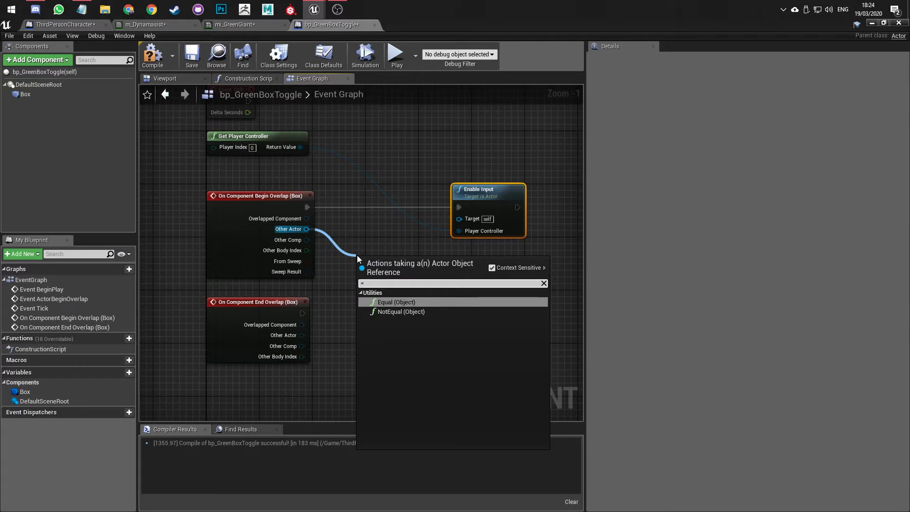
left_click(393, 302)
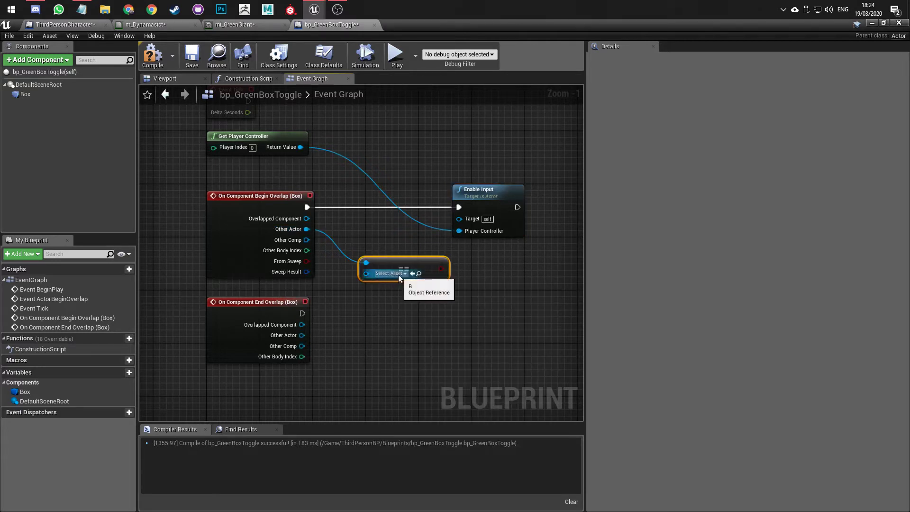
left_click_drag(367, 274, 337, 309)
type("get")
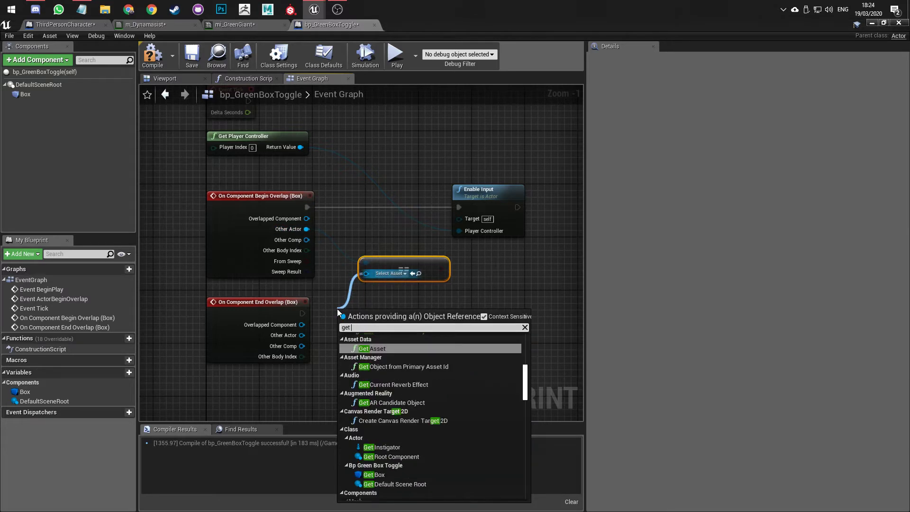
type(" cha")
key("Return")
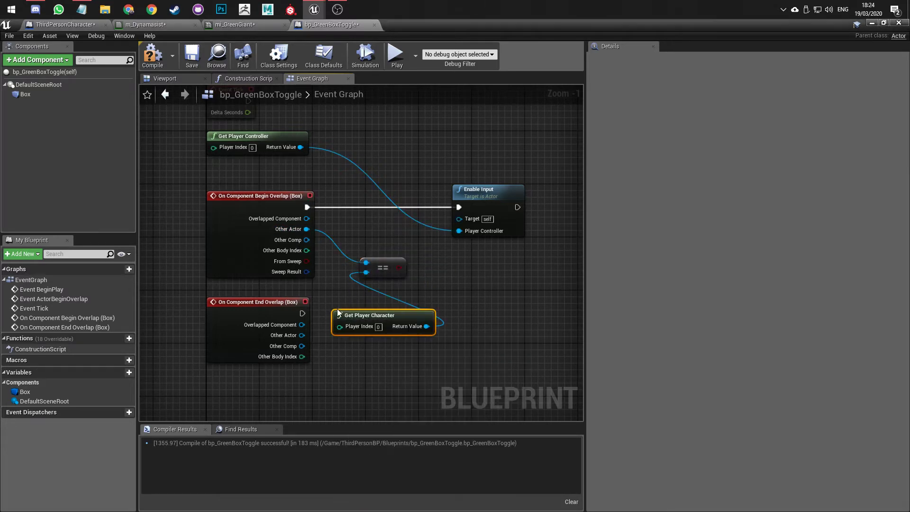
- Move the End Overlap event further down and align Get Player Character directly beneath the Begin Overlap event
left_click_drag(341, 304, 240, 395)
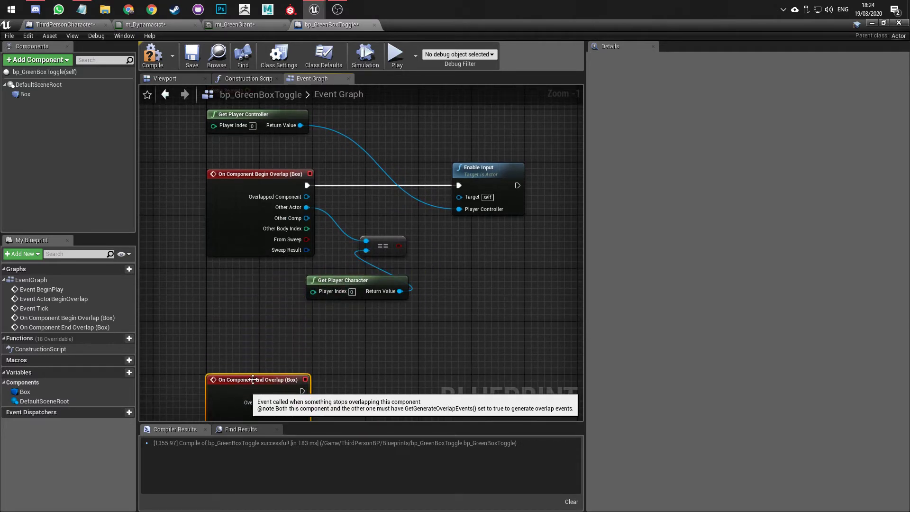
left_click_drag(323, 282, 221, 289)
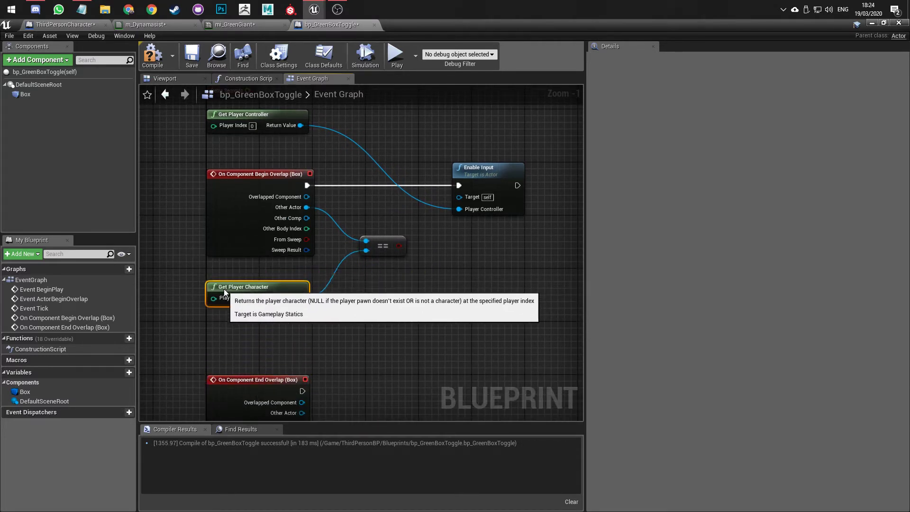
left_click(357, 319)
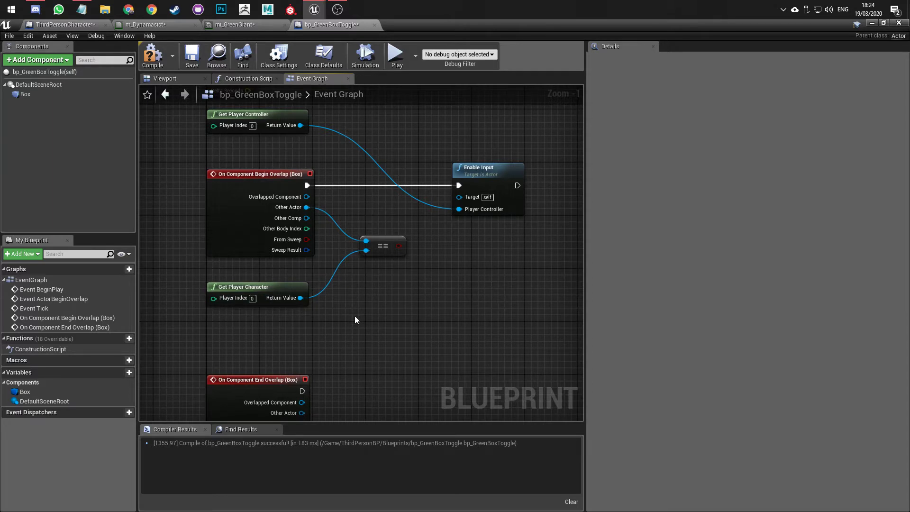
right_click_drag(364, 295, 339, 329)
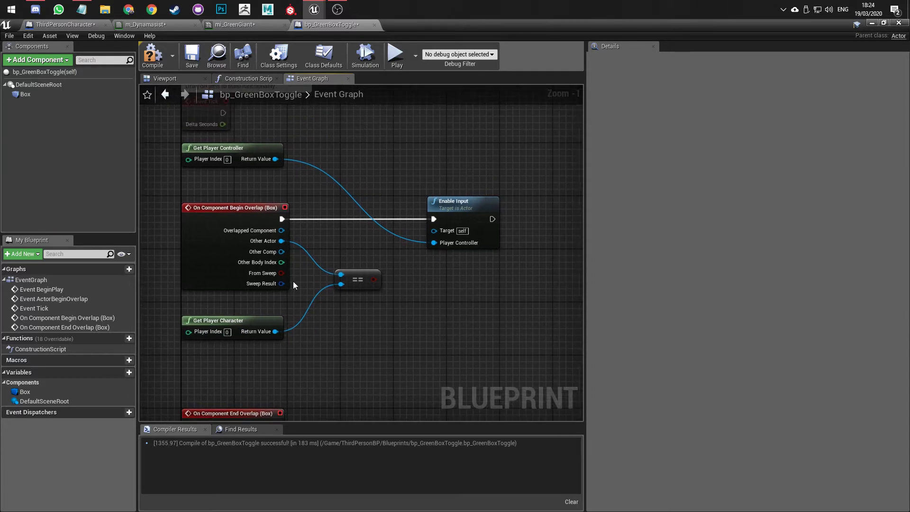
left_click(355, 281)
left_click_drag(373, 280, 410, 281)
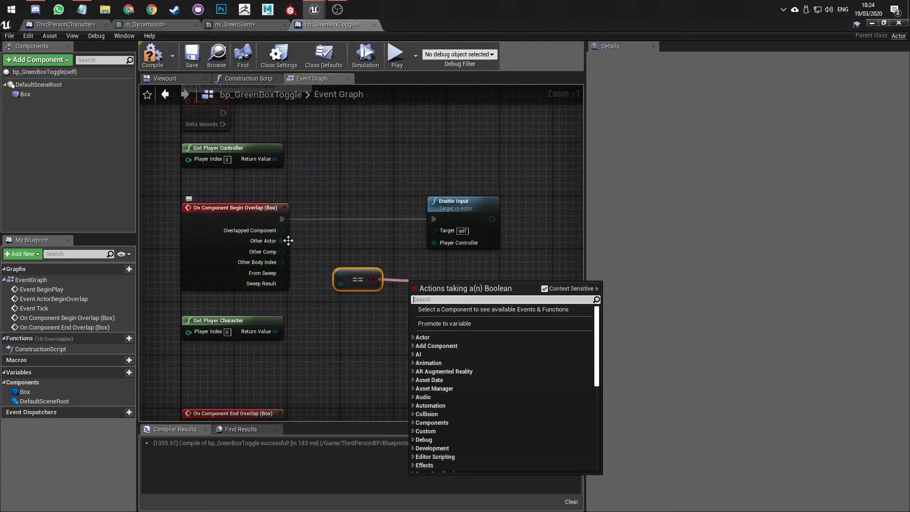
left_click(403, 260)
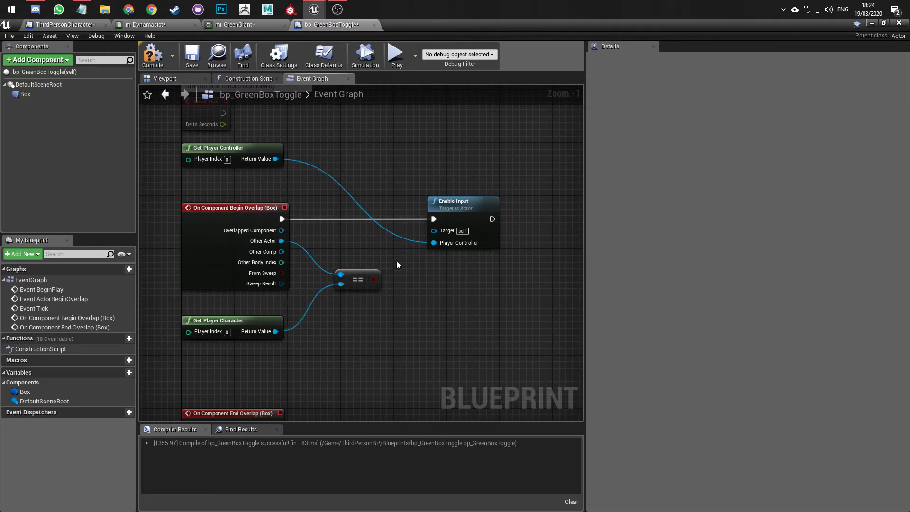
- Make room before Enable Input and insert a Branch node between it and the Begin Overlap event, aligned with the execution line
left_click_drag(461, 209, 508, 209)
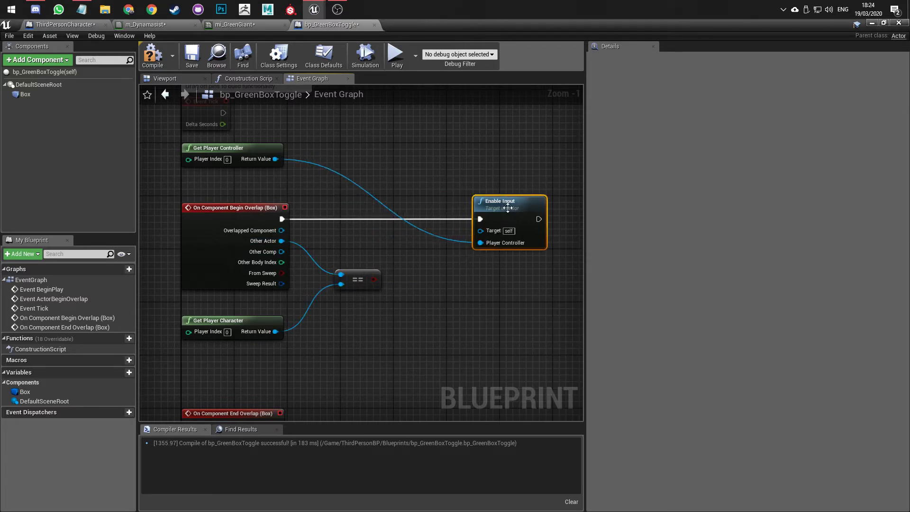
left_click_drag(282, 219, 356, 192)
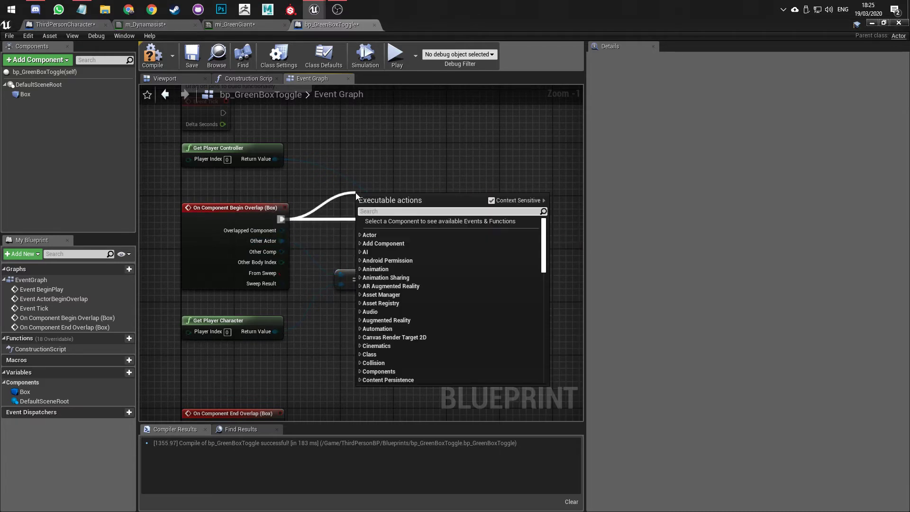
type("branch")
key("Return")
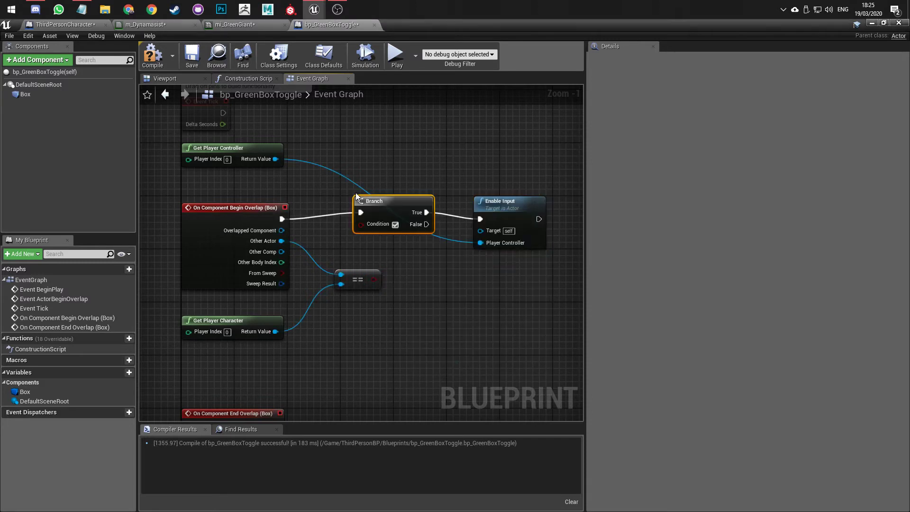
left_click_drag(371, 202, 373, 210)
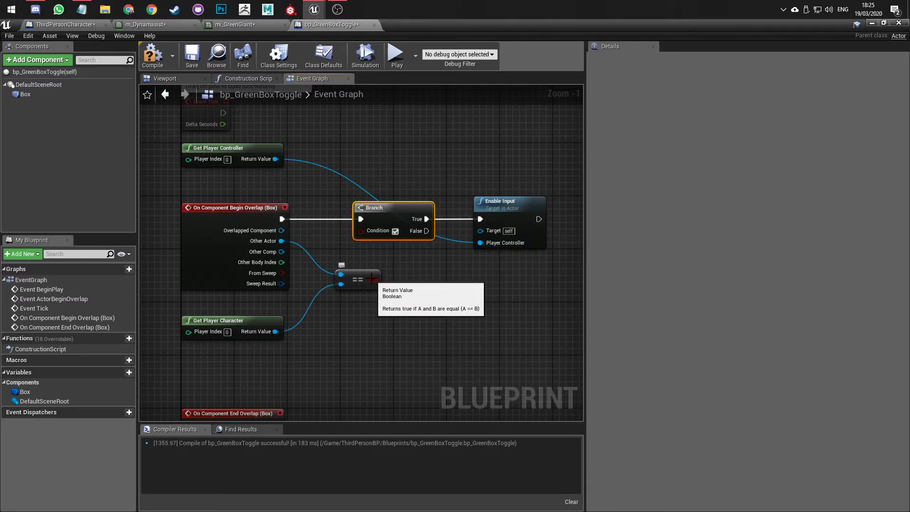
- Connect the Equal node's result to the Branch node's Condition input, leaving the False output unconnected
left_click(237, 321)
left_click(204, 219)
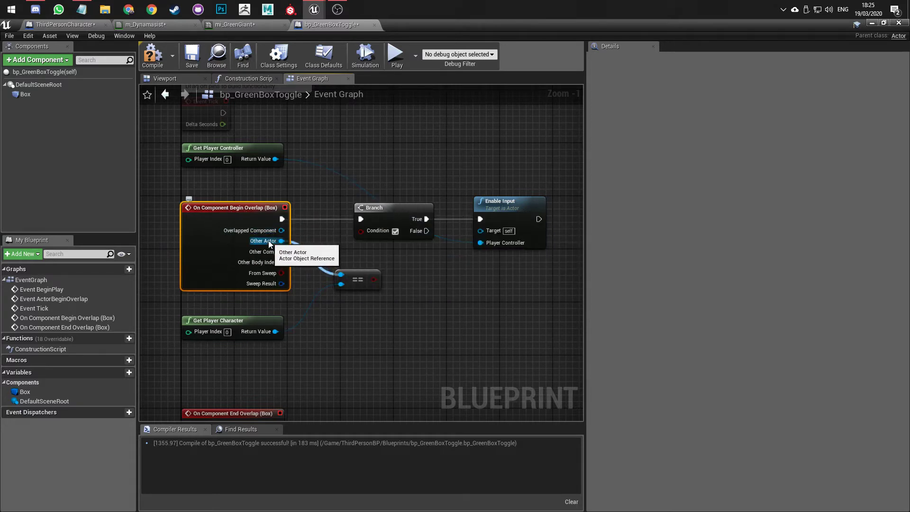
left_click(213, 331)
left_click_drag(379, 280, 361, 231)
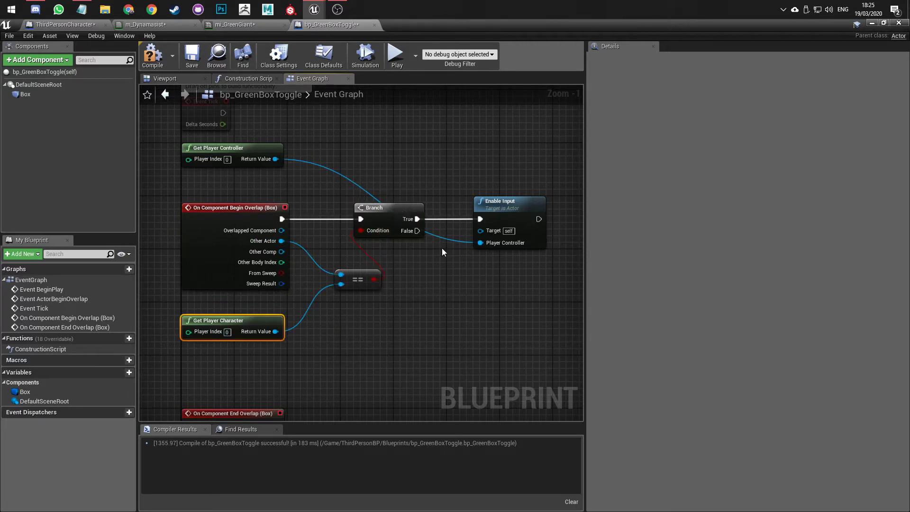
left_click_drag(417, 231, 424, 255)
left_click(408, 254)
- Add a keyboard event for the F key to the Event Graph
right_click_drag(421, 295, 403, 182)
scroll(403, 182, "down", 1)
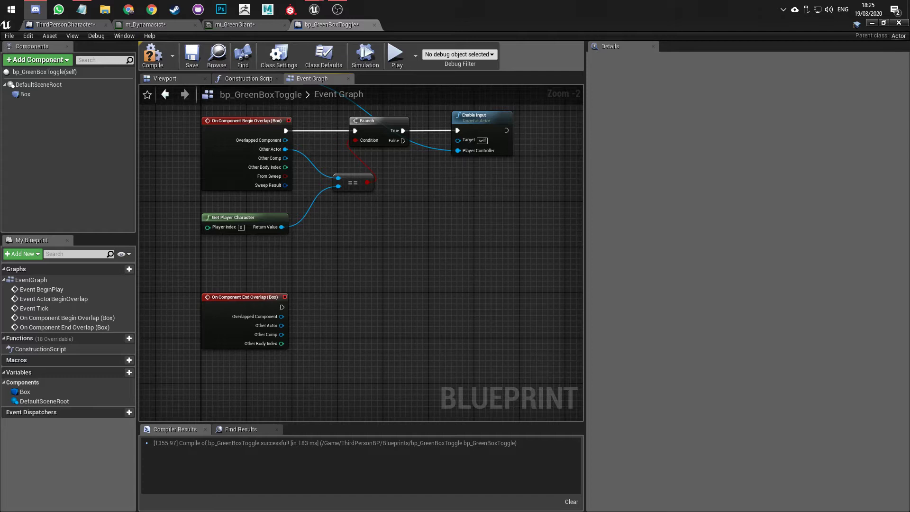
right_click_drag(323, 227, 352, 229)
right_click_drag(427, 196, 426, 219)
scroll(406, 224, "down", 2)
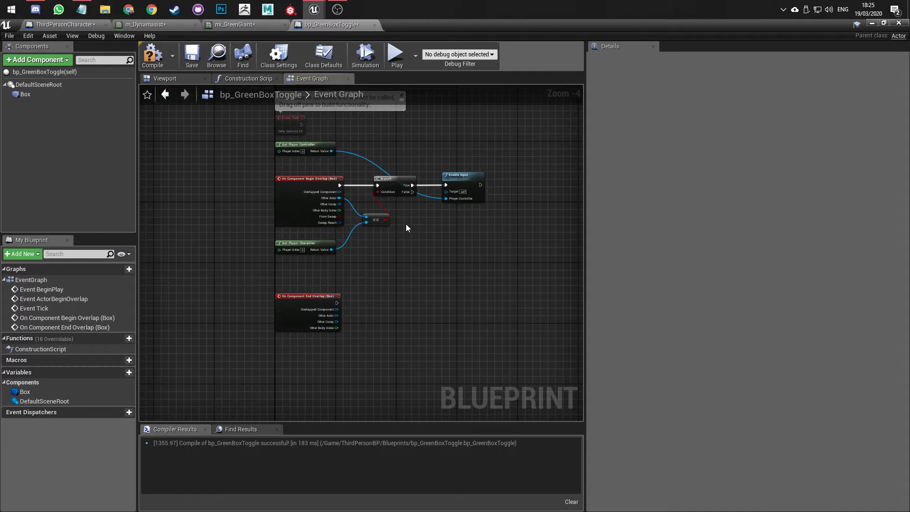
right_click(390, 268)
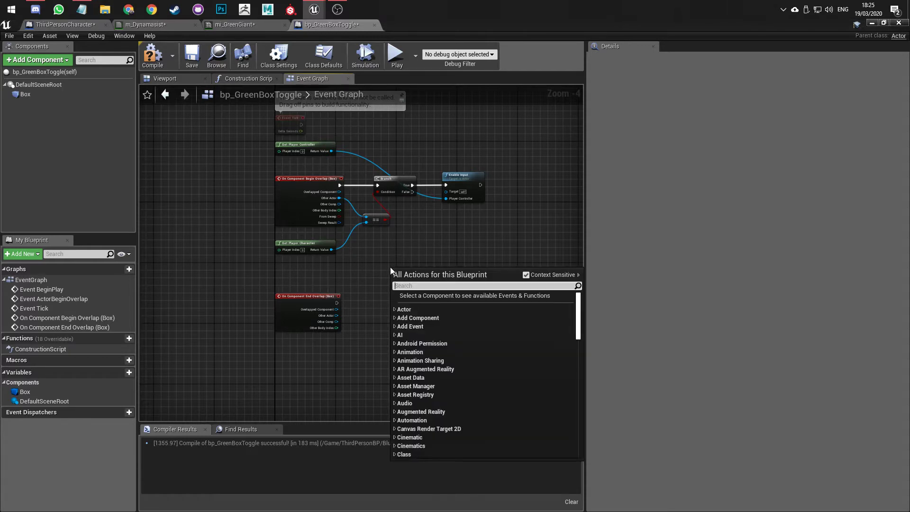
type("press")
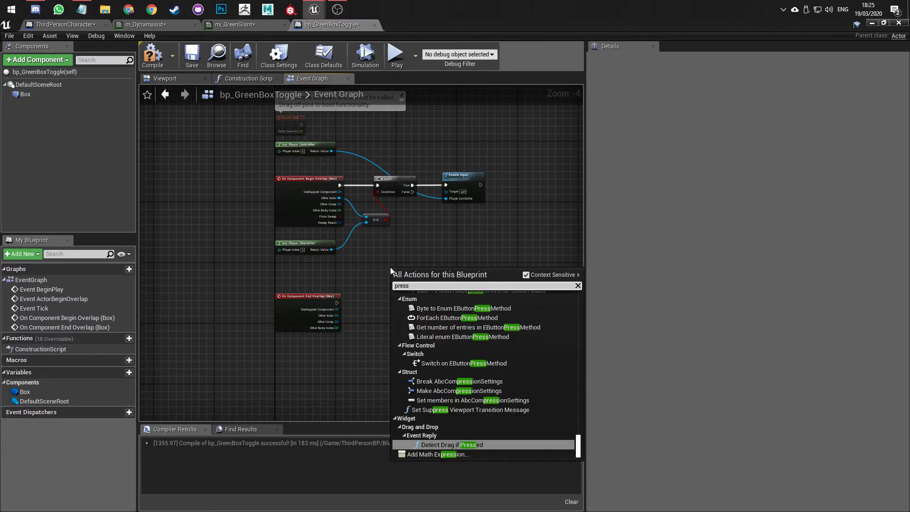
key("BackSpace")
key("BackSpace")
key("BackSpace")
key("BackSpace")
key("BackSpace")
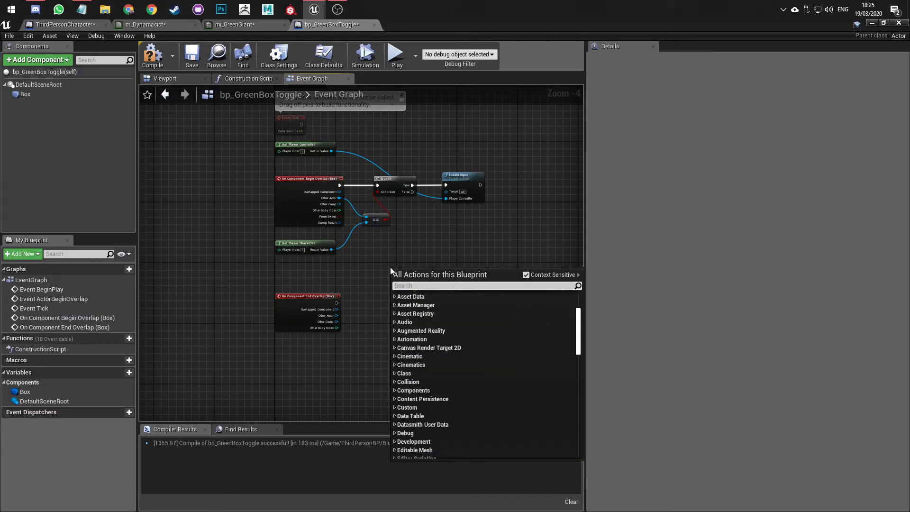
type("input f")
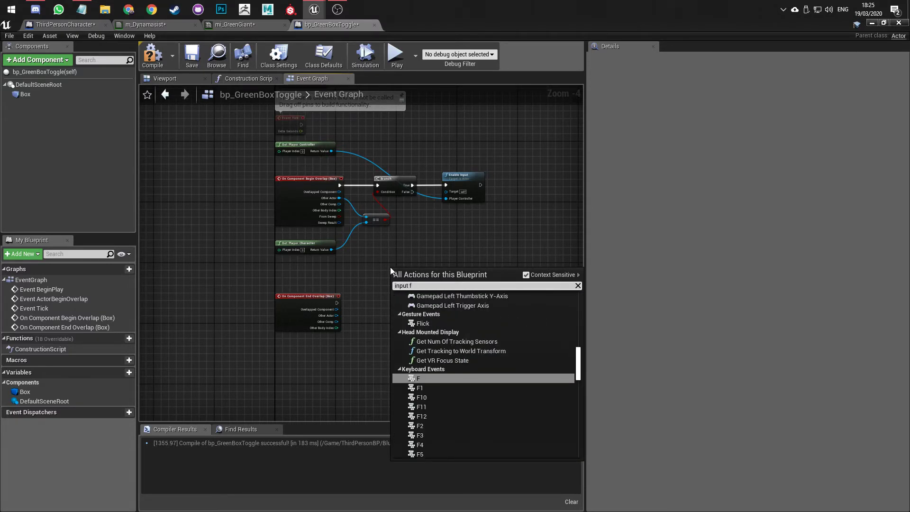
left_click(434, 379)
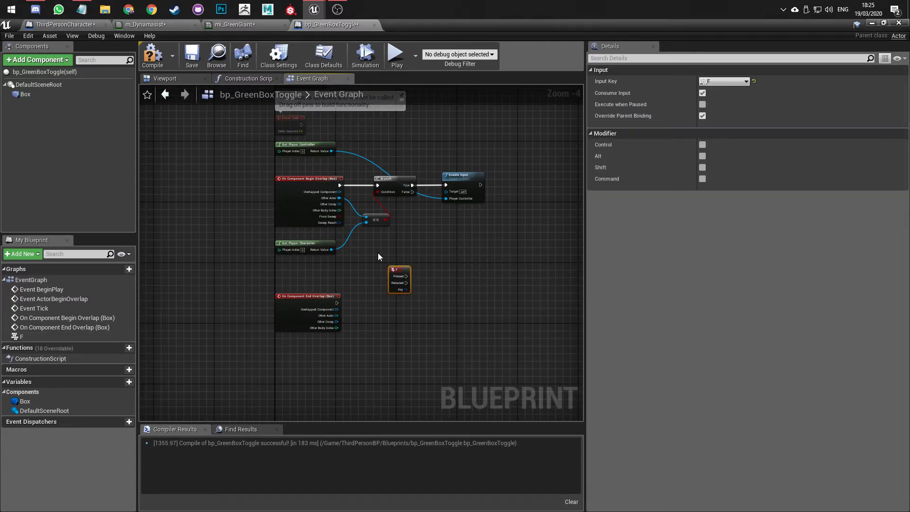
- Place the F key event node in the empty space below the Equal node, between Get Player Character and the End Overlap event
scroll(377, 252, "up", 4)
right_click_drag(434, 264, 477, 281)
left_click_drag(432, 277, 383, 270)
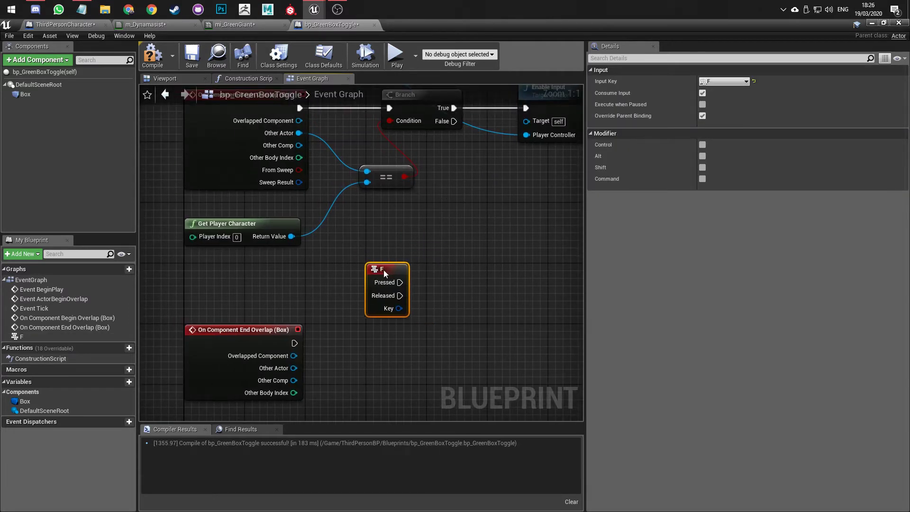
left_click(429, 249)
scroll(397, 268, "down", 2)
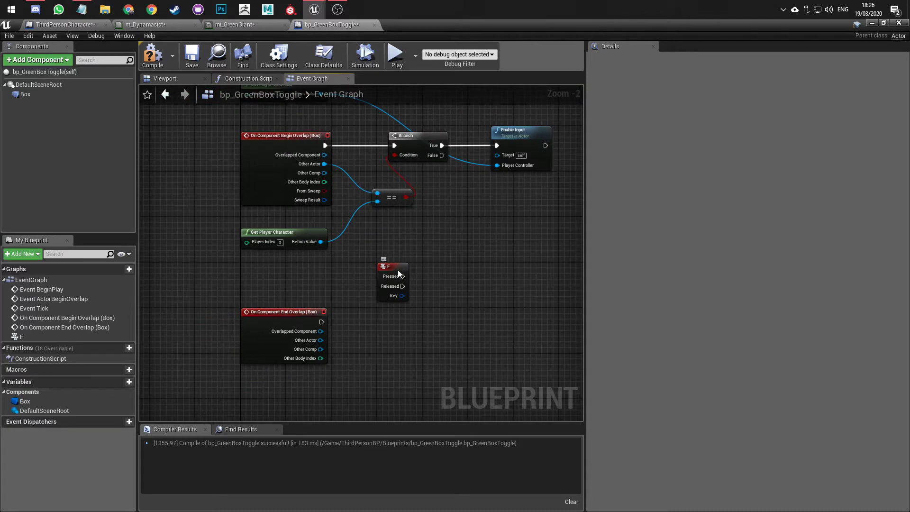
- Delete the F key event node from the Event Graph, then compile and save the Blueprint
left_click(398, 269)
key("Delete")
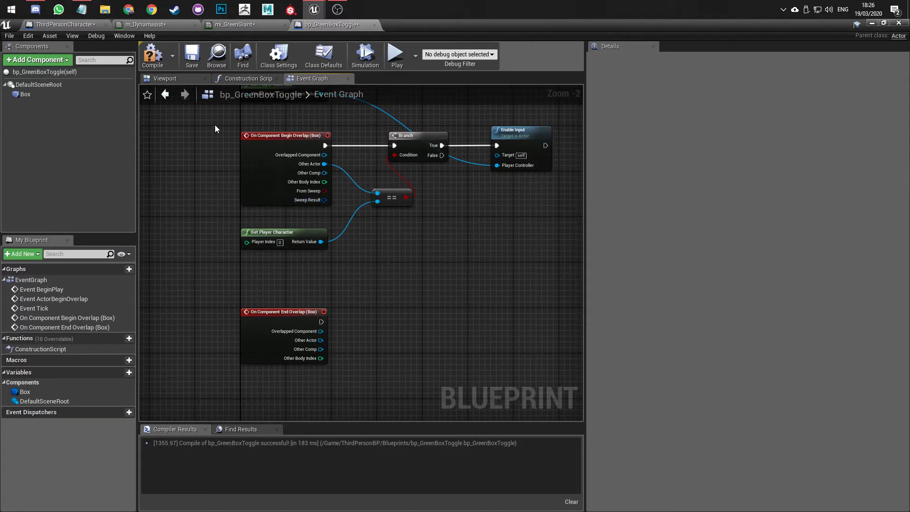
left_click(152, 56)
left_click(192, 56)
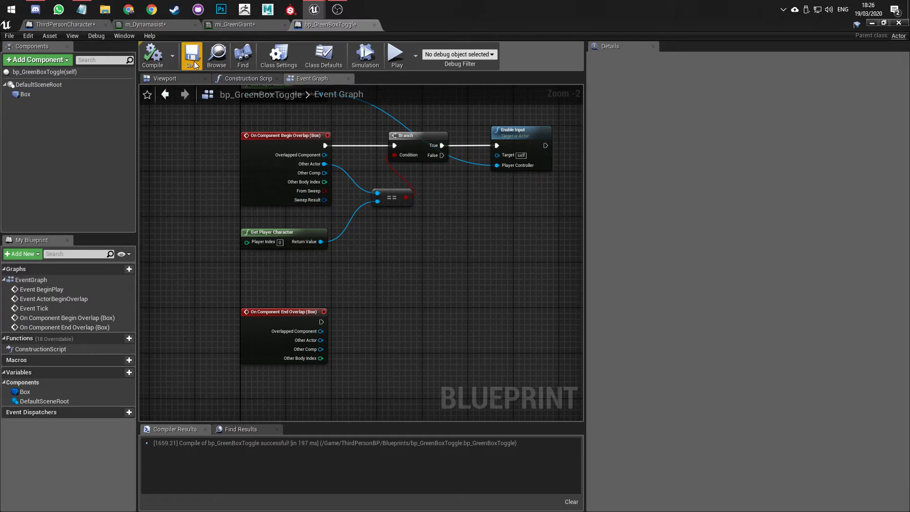
- Open the Project Settings from the level editor, widen the window over the viewport and show the Engine Input page
double_click(454, 28)
left_click(53, 36)
mouse_move(60, 59)
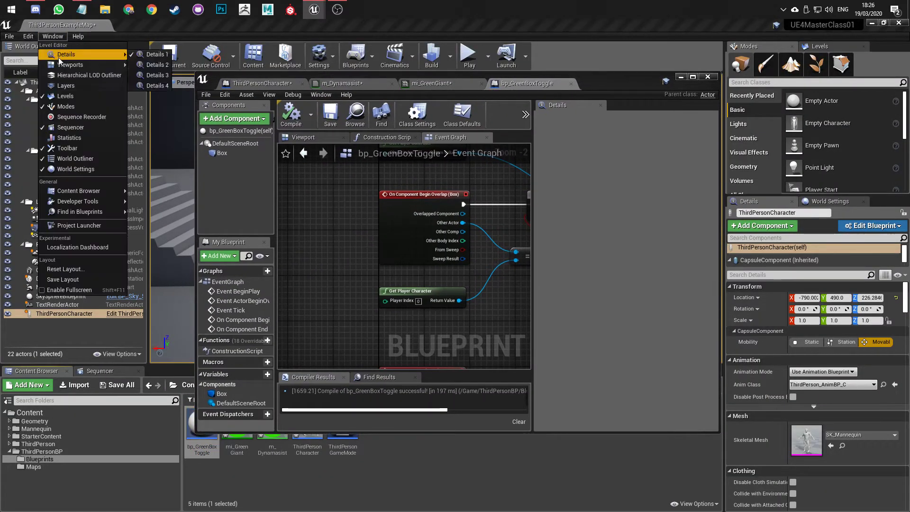
left_click(28, 36)
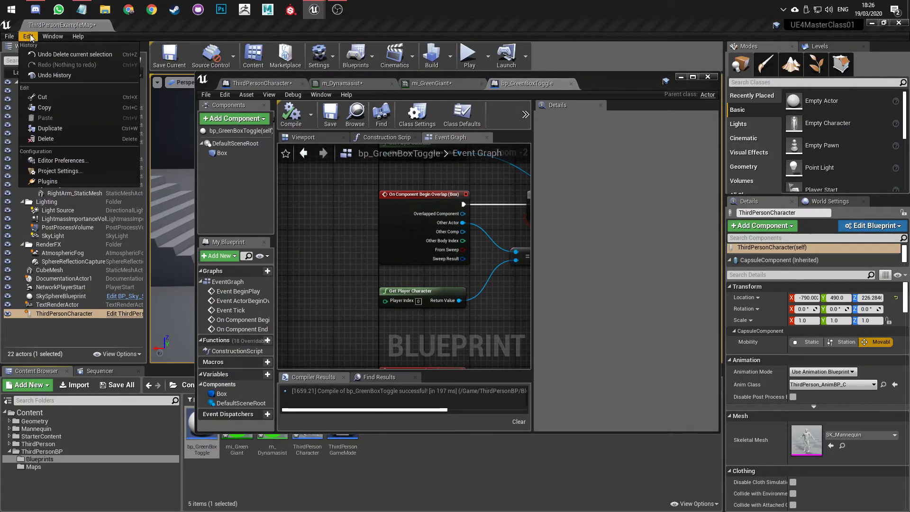
left_click(50, 172)
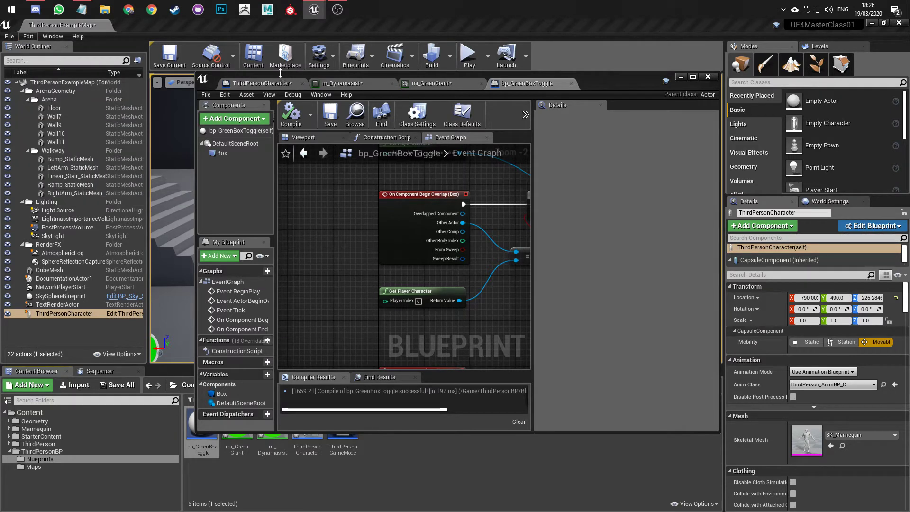
left_click_drag(845, 142, 453, 106)
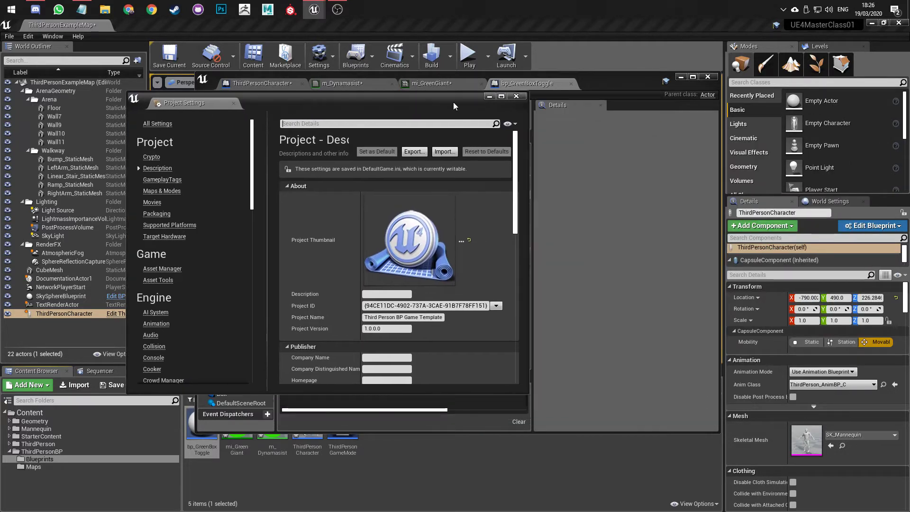
left_click(532, 198)
left_click(681, 77)
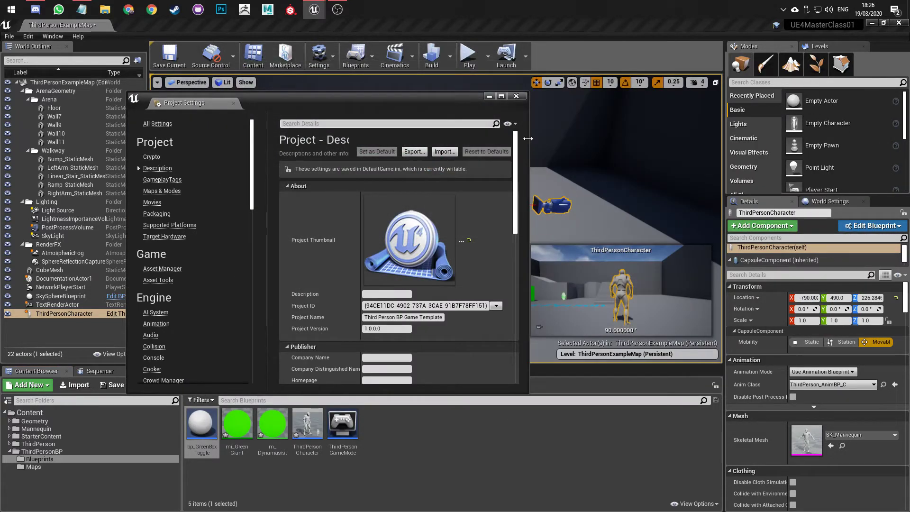
left_click_drag(528, 138, 731, 137)
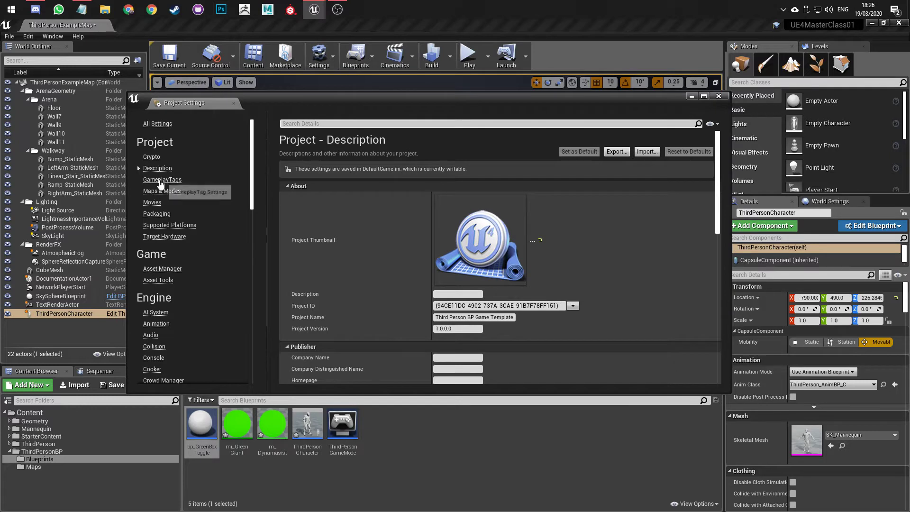
scroll(158, 285, "down", 4)
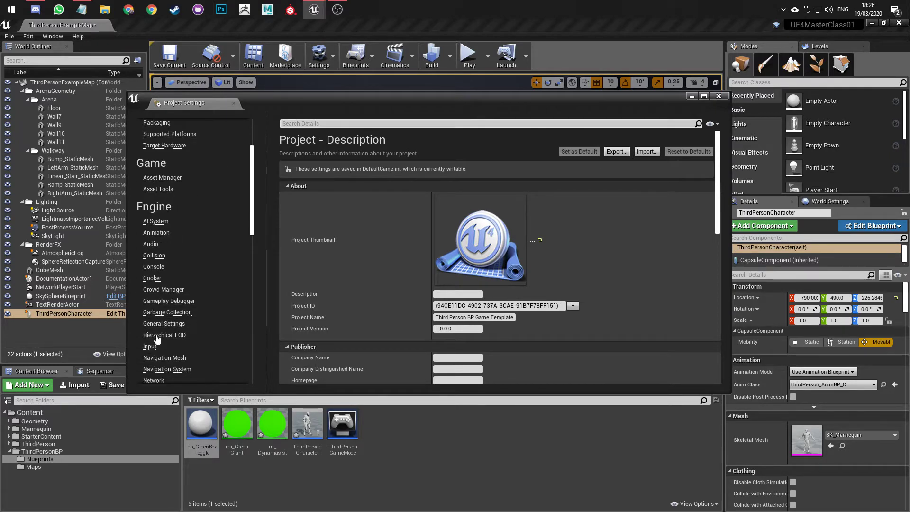
left_click(151, 347)
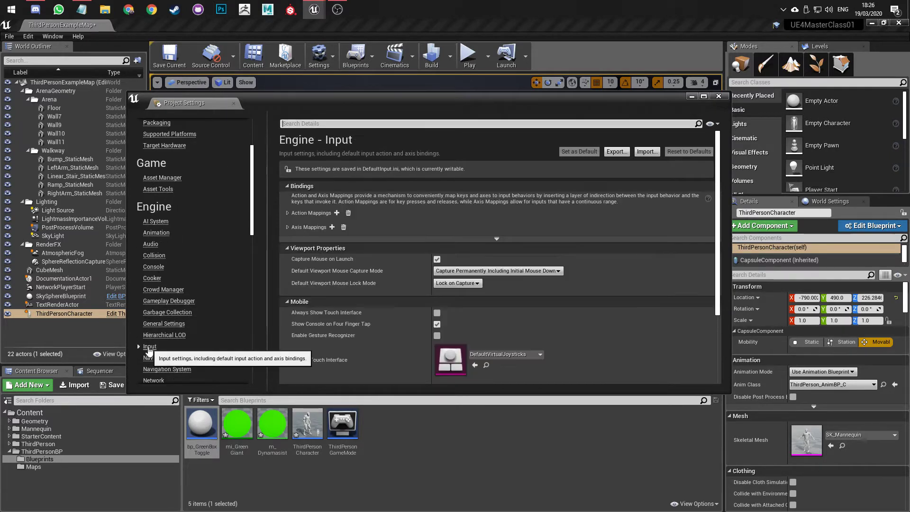
- Expand the Action Mappings and examine the existing action and axis mappings, including the keys bound to MoveForward
left_click(288, 214)
left_click(307, 252)
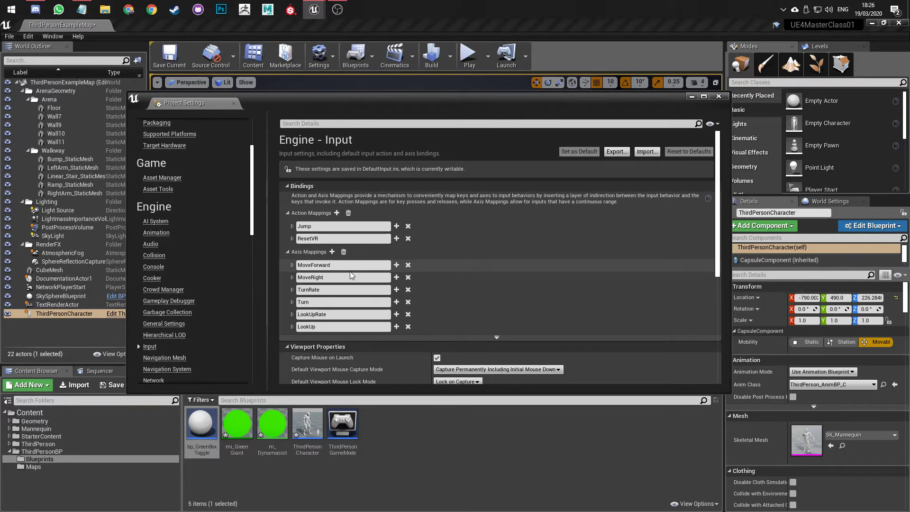
left_click(323, 279)
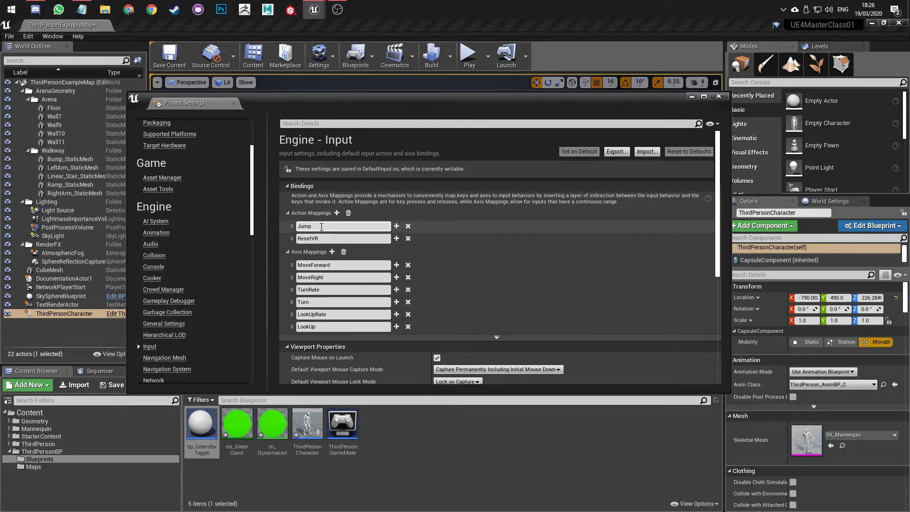
left_click(292, 266)
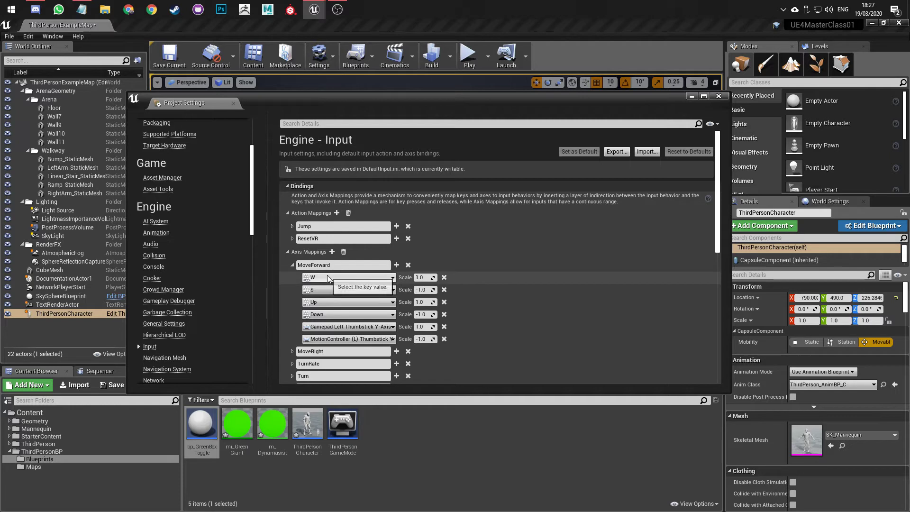
left_click(289, 253)
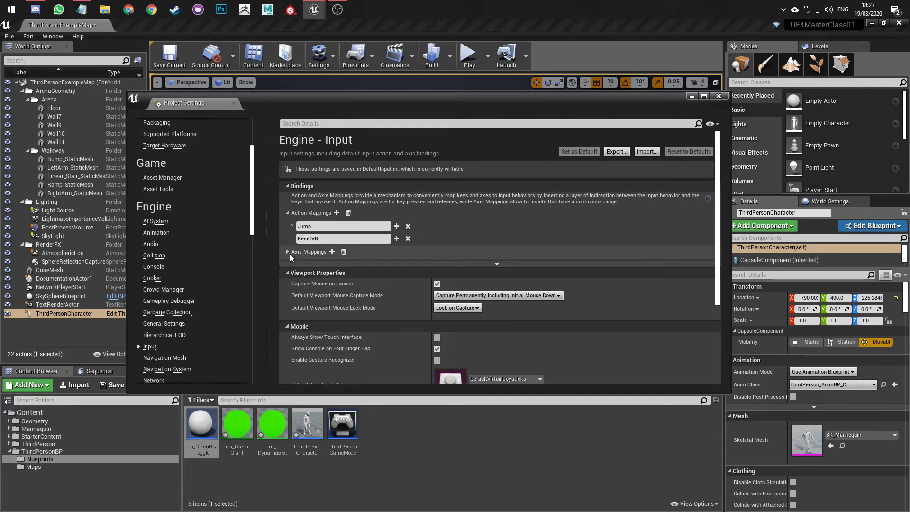
- Add a new action mapping and name it Interact
left_click(336, 212)
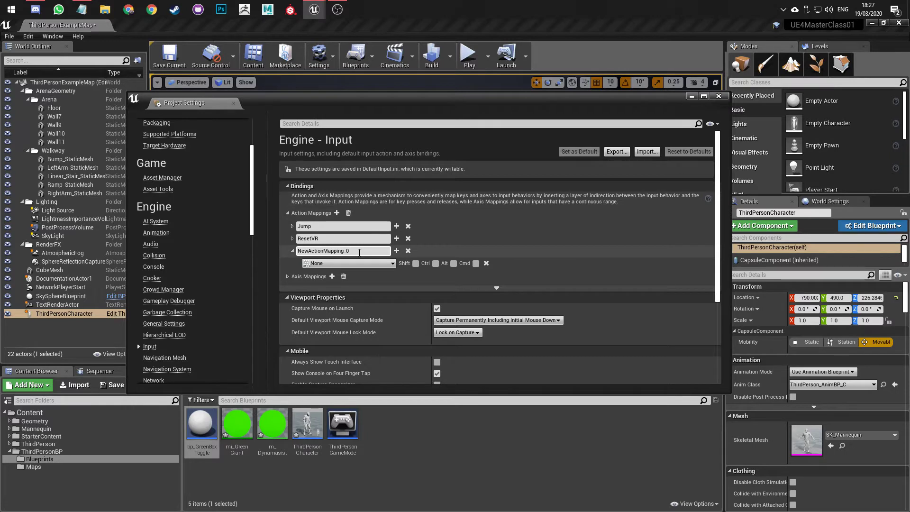
left_click(366, 250)
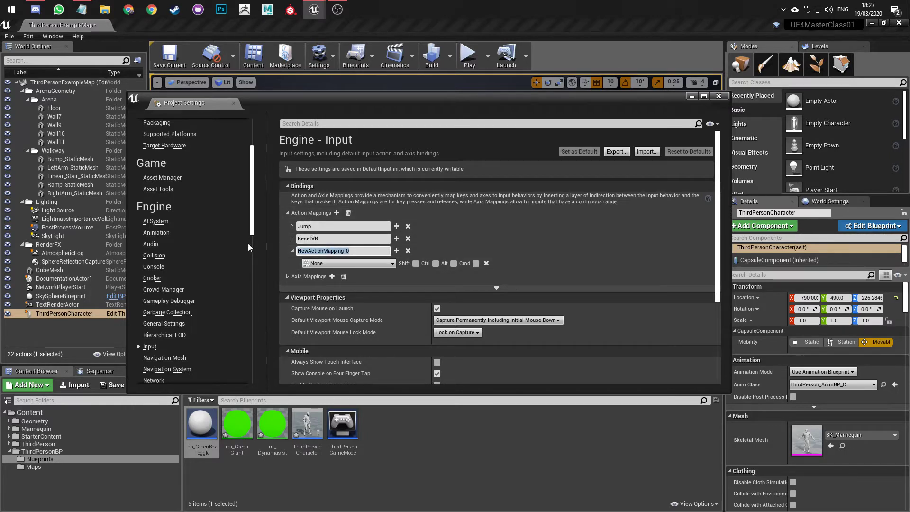
type("Interact")
key("Return")
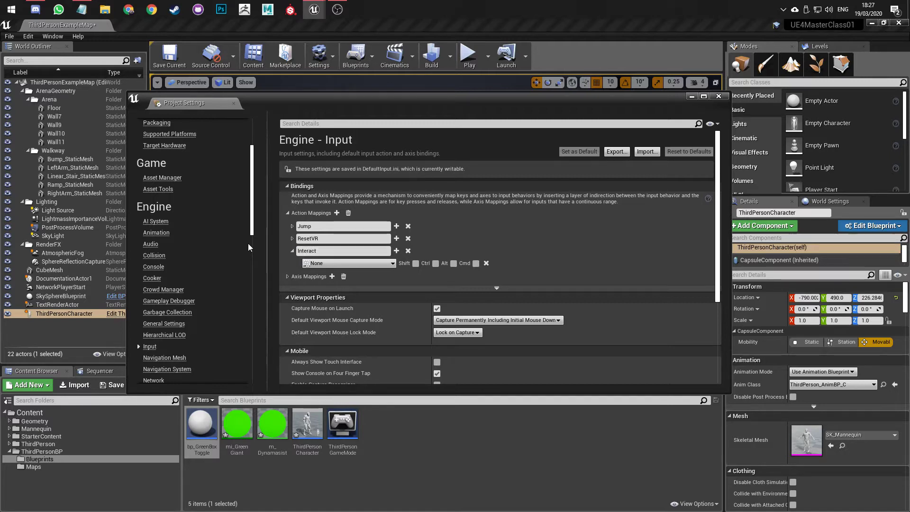
- Bind the Interact action mapping to the keyboard F key and close the Project Settings
left_click(342, 264)
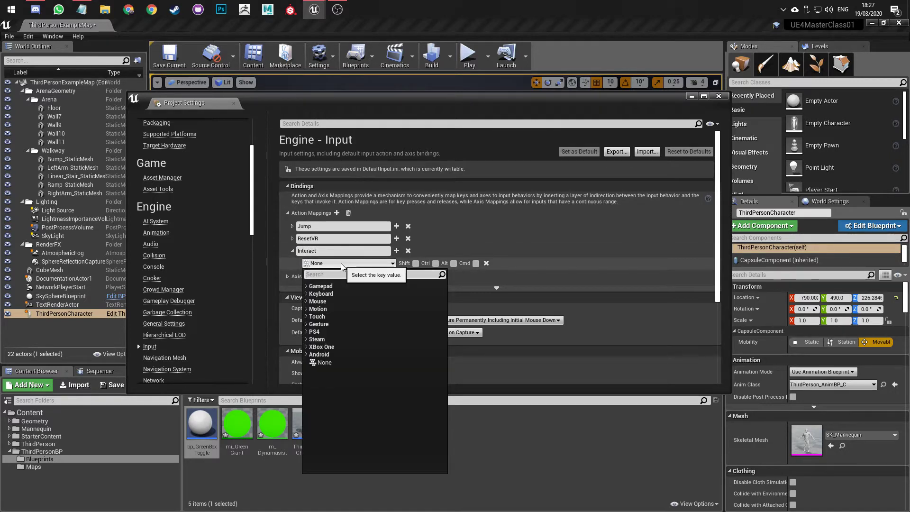
type("f")
left_click(306, 286)
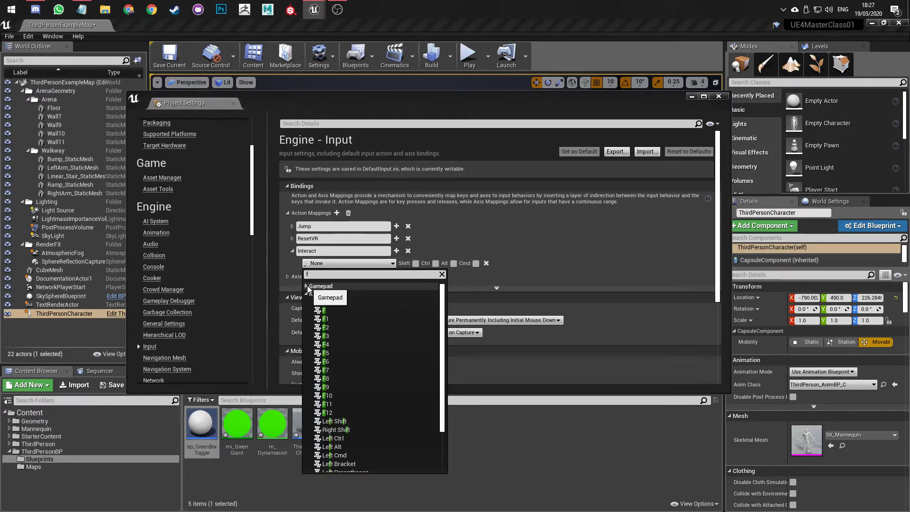
left_click(324, 310)
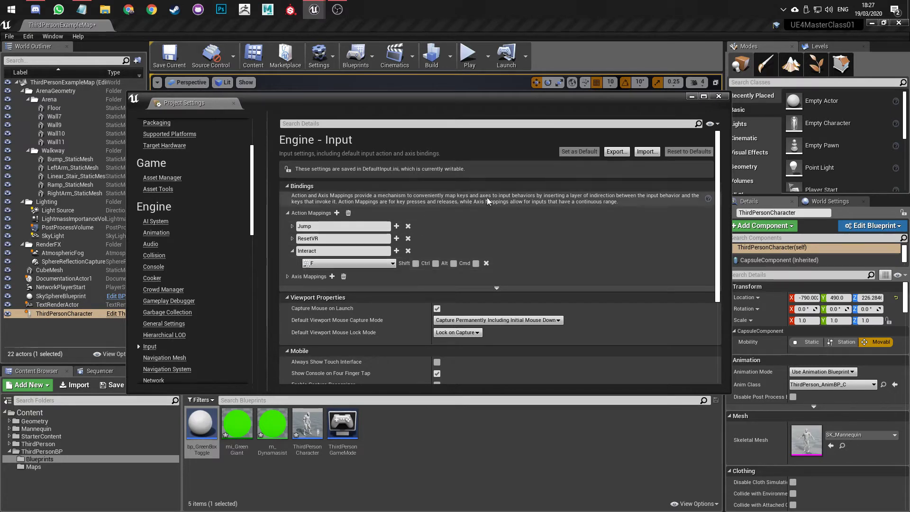
left_click(719, 95)
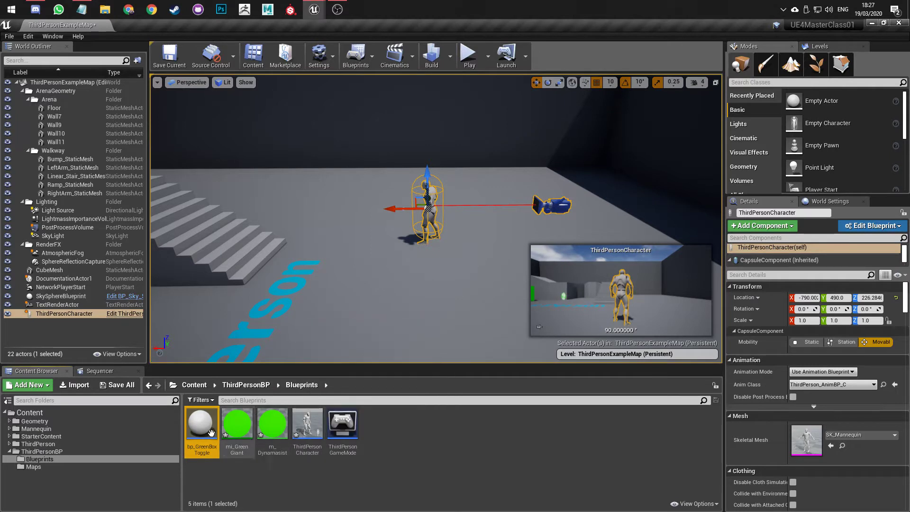
- Reopen bp_GreenBoxToggle in a maximized window and add the InputAction Interact event to the Event Graph
double_click(218, 431)
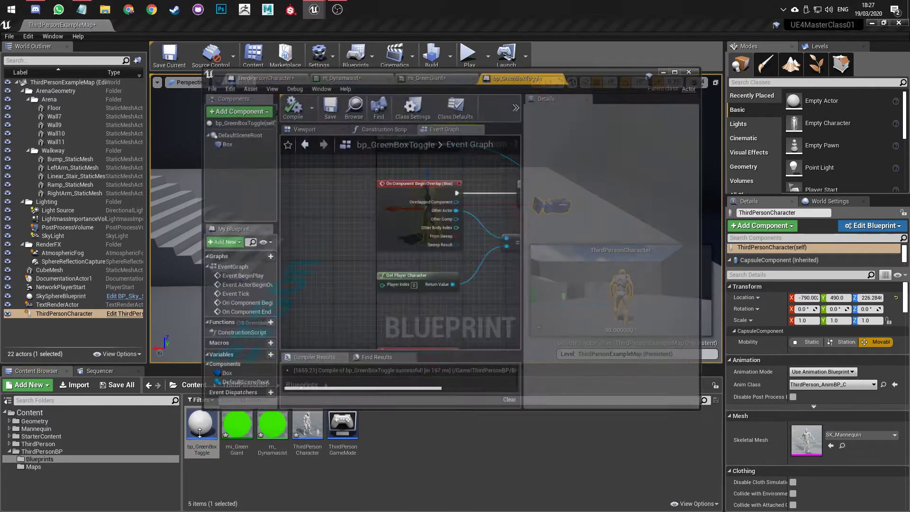
double_click(679, 85)
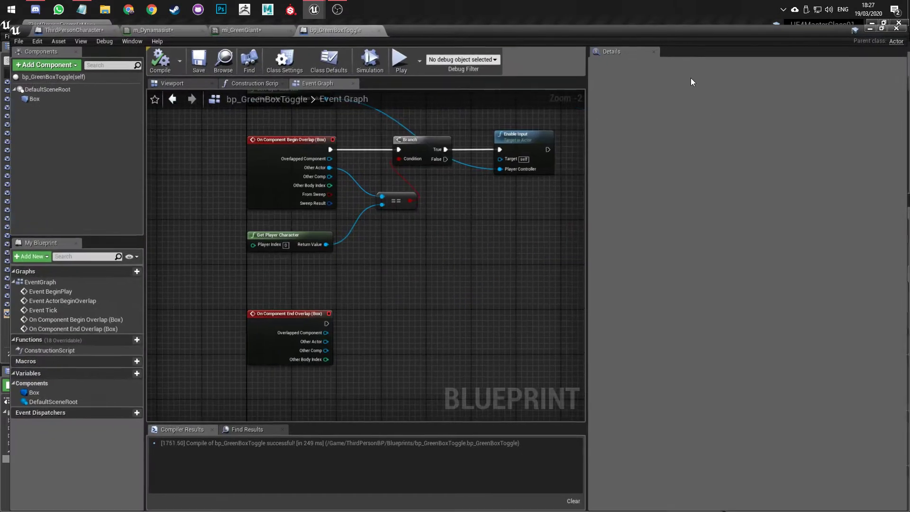
right_click(306, 241)
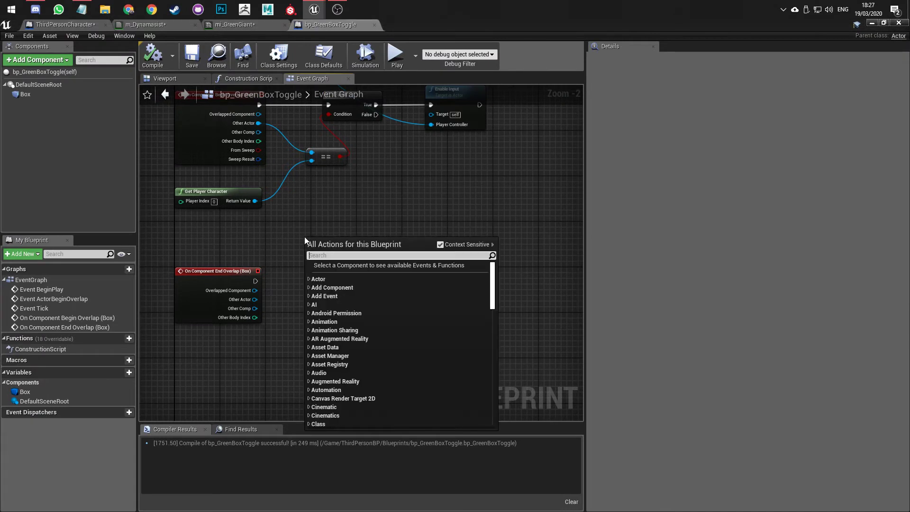
type("event ")
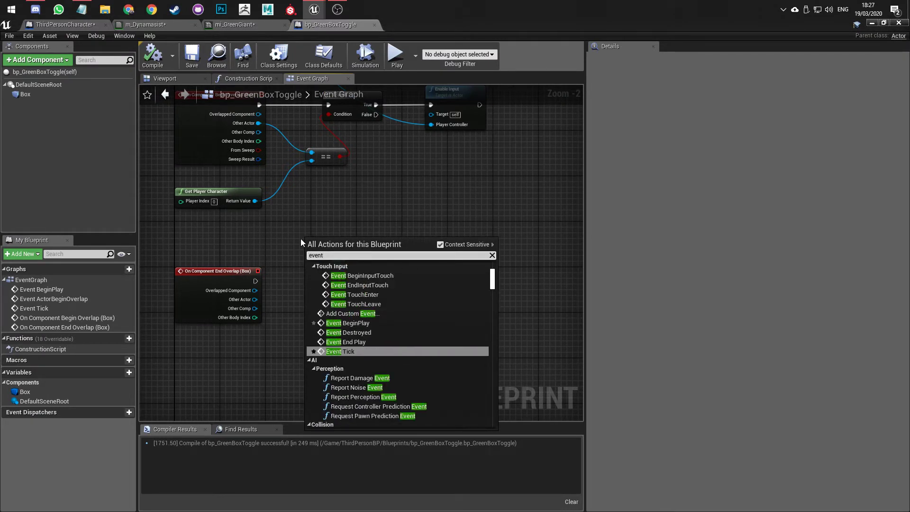
type("inter")
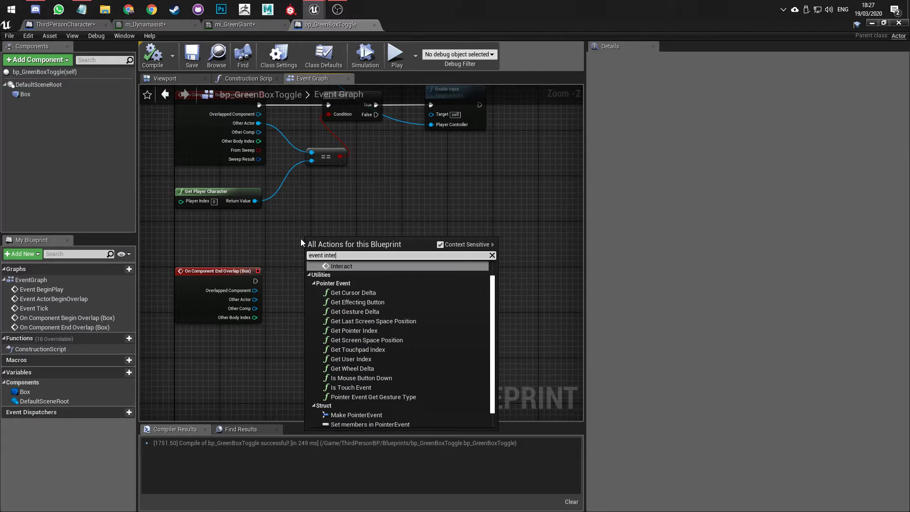
key("Return")
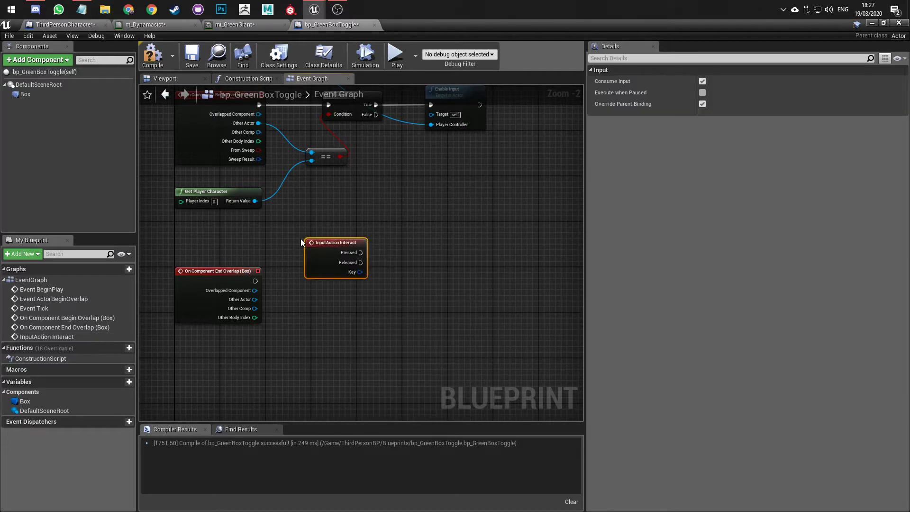
- Align the InputAction Interact node below Get Player Character and shift the End Overlap event down to make room
left_click_drag(314, 237, 190, 235)
right_click_drag(264, 240, 293, 257)
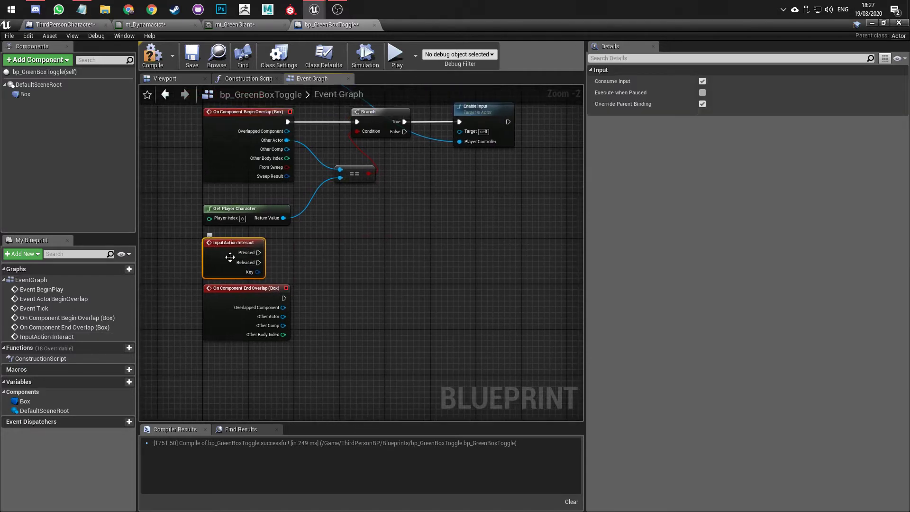
left_click_drag(227, 305, 218, 351)
left_click(258, 285)
right_click_drag(278, 257, 287, 314)
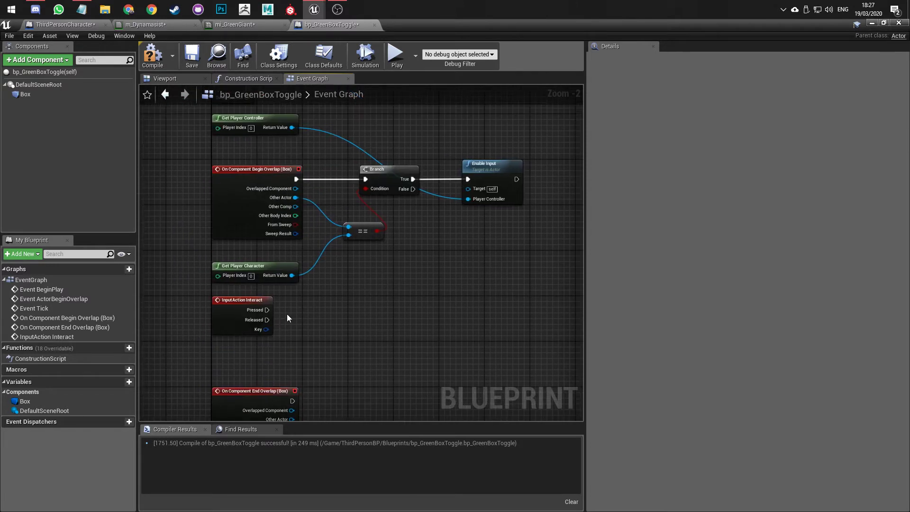
- Examine how the Enable Input, InputAction Interact and Get Player Controller nodes fit into the overlap logic
left_click_drag(267, 310, 360, 301)
left_click(298, 328)
right_click_drag(346, 289, 293, 279)
left_click(401, 160)
right_click_drag(333, 247, 420, 258)
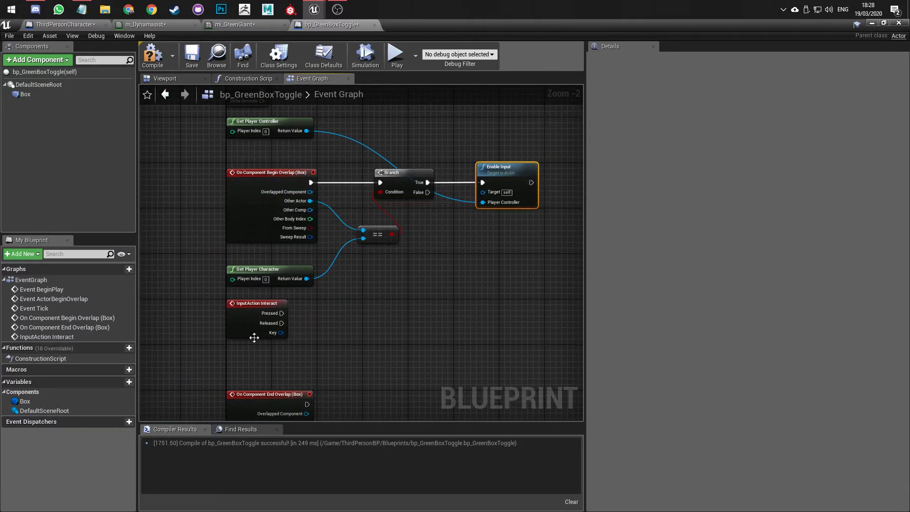
left_click(237, 310)
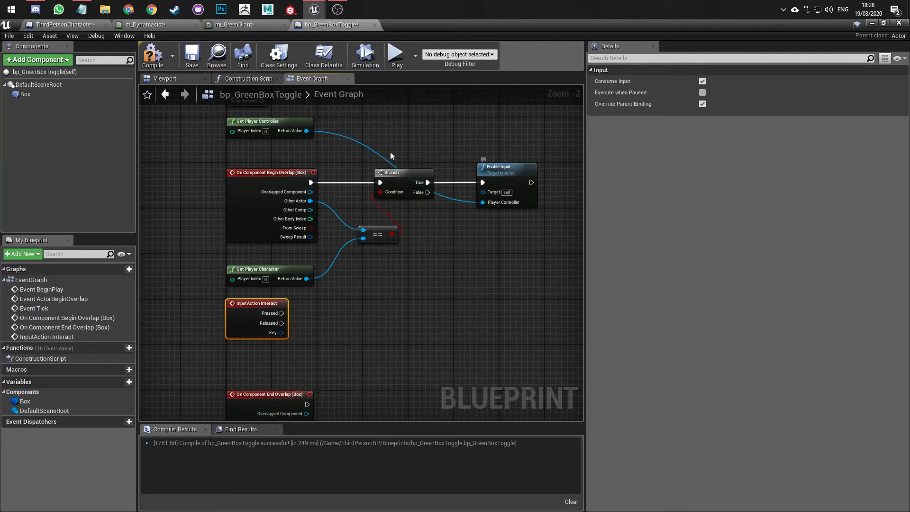
left_click(280, 129)
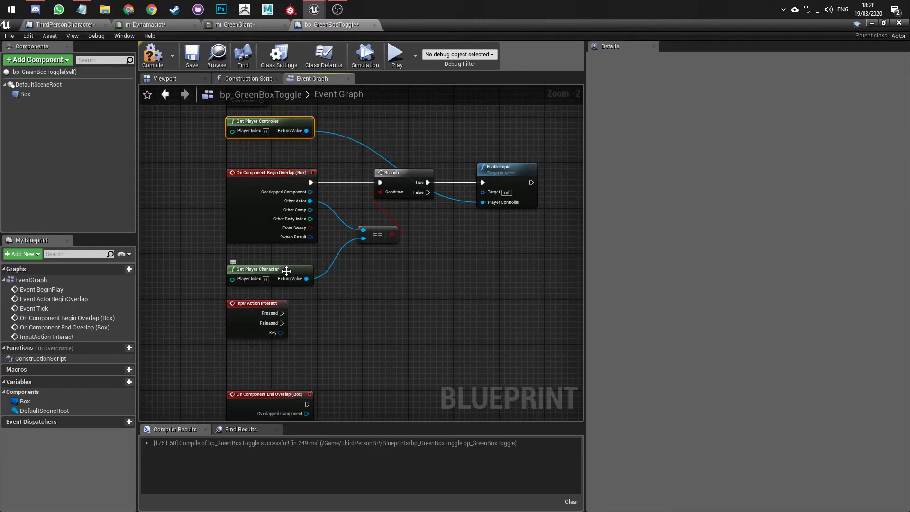
left_click(316, 313)
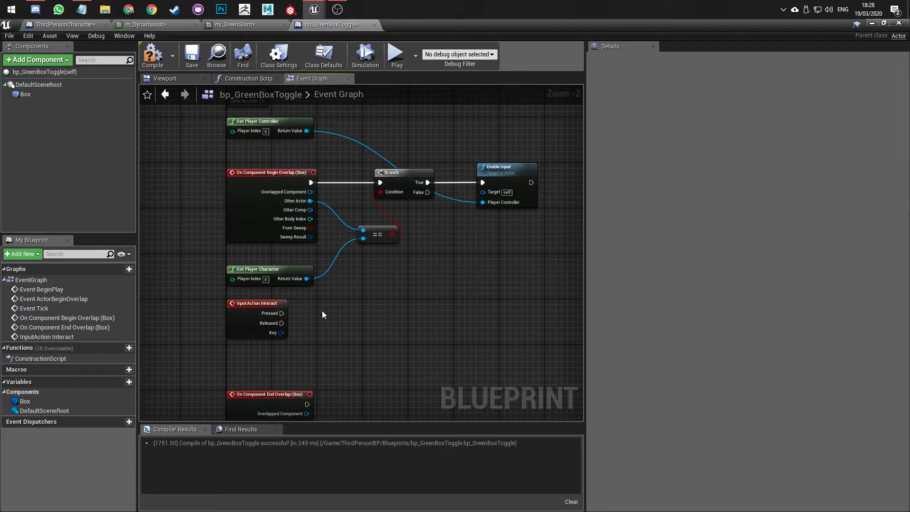
- Move the End Overlap event up closer to InputAction Interact and place copies of the Branch, Equal and Enable Input nodes beside it
right_click_drag(337, 314, 306, 274)
left_click_drag(258, 352, 252, 331)
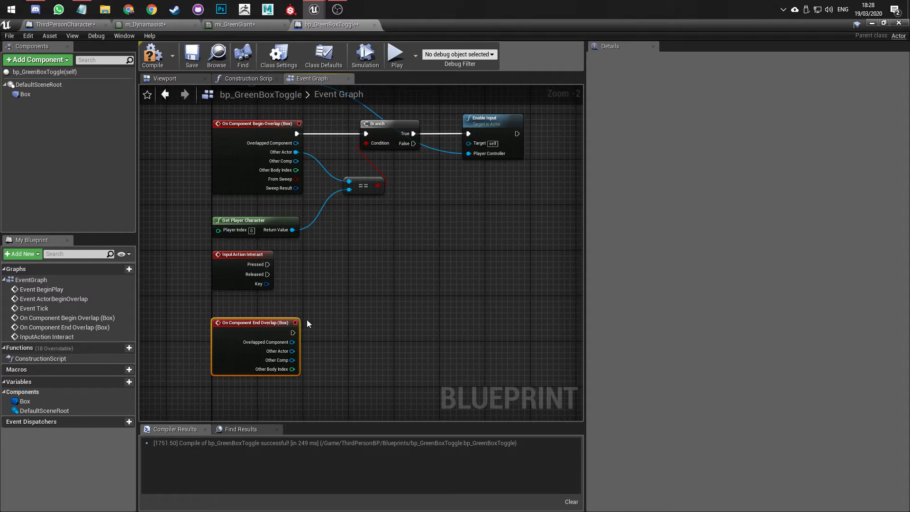
right_click_drag(383, 269, 351, 291)
left_click_drag(476, 269, 309, 124)
key("ctrl+c")
right_click_drag(356, 262, 343, 222)
key("ctrl+v")
left_click_drag(337, 270, 336, 304)
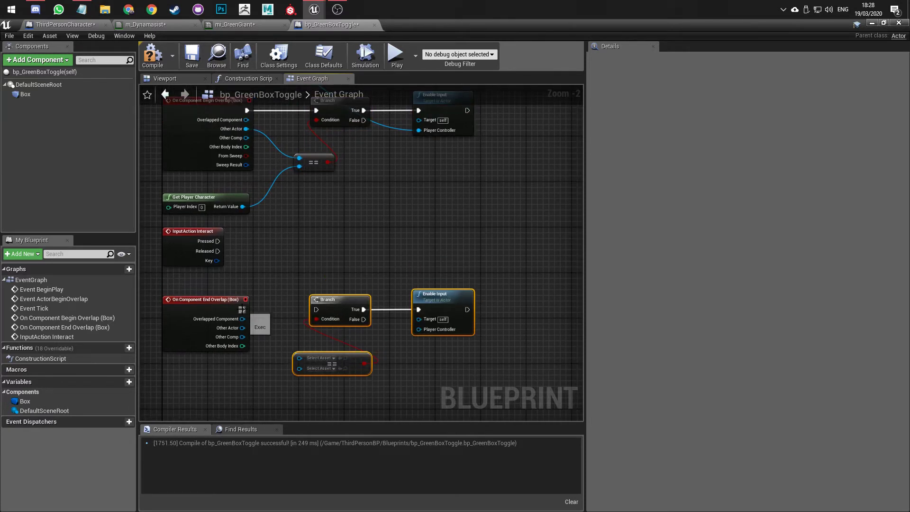
- Wire the End Overlap event into the copied Branch and feed its Other Actor and Get Player Character into the copied Equal node
left_click_drag(242, 327, 242, 209)
right_click_drag(390, 240, 376, 295)
left_click_drag(258, 134, 459, 367)
left_click(385, 323)
- Replace the copied Enable Input node with Disable Input on the Branch's True output and connect Get Player Controller to it
left_click(463, 381)
key("Delete")
type("disable")
key("Return")
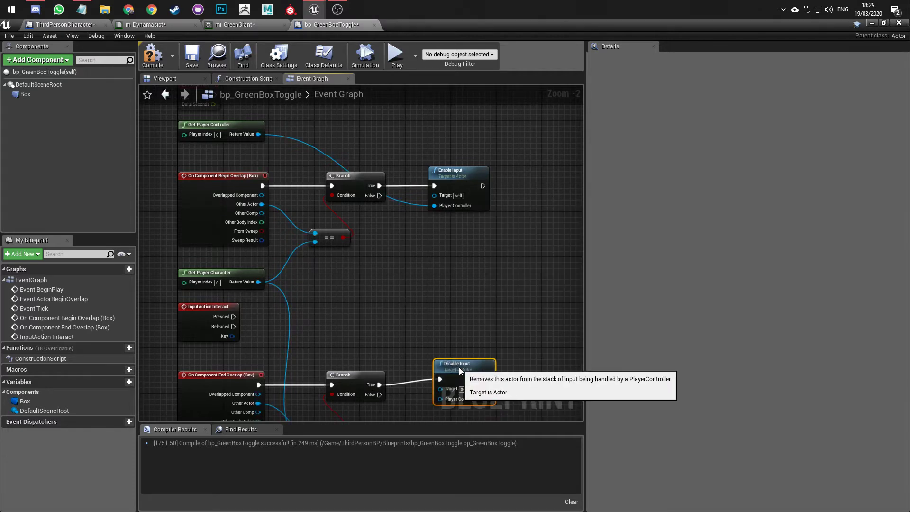
right_click_drag(351, 365, 335, 304)
left_click_drag(423, 344, 243, 176)
- Move Get Player Controller between the Begin Overlap and End Overlap rows, near the Enable Input and Disable Input nodes
right_click_drag(382, 325, 411, 260)
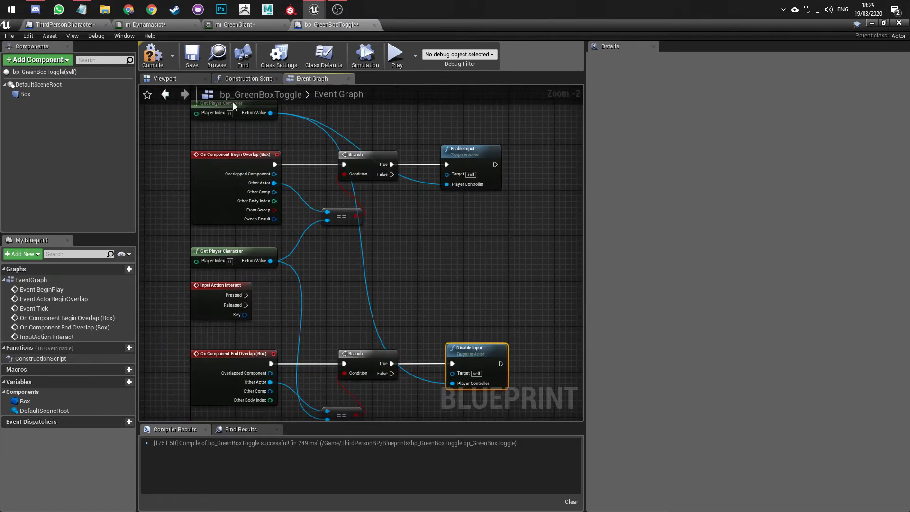
left_click_drag(233, 106, 378, 268)
left_click(352, 312)
right_click_drag(336, 346, 340, 299)
scroll(341, 283, "down", 2)
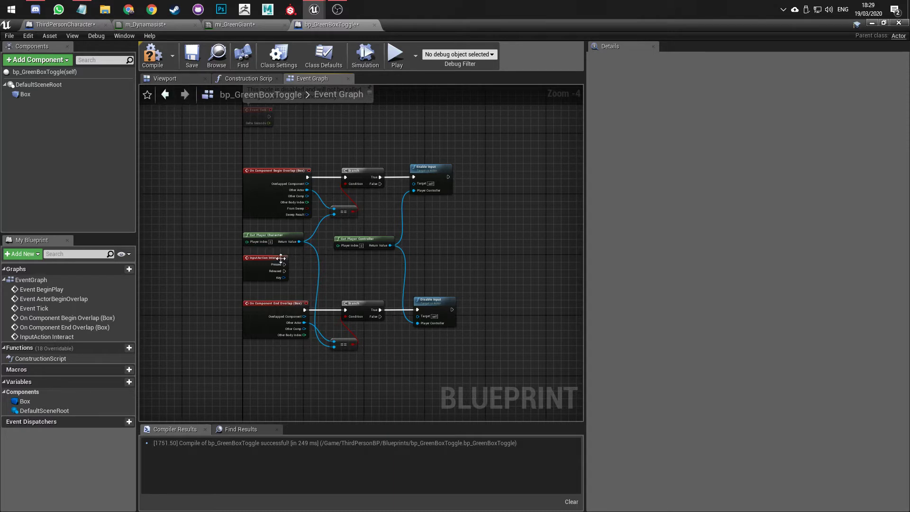
- Move the InputAction Interact event below the End Overlap event and compile the Blueprint
left_click_drag(252, 272, 251, 392)
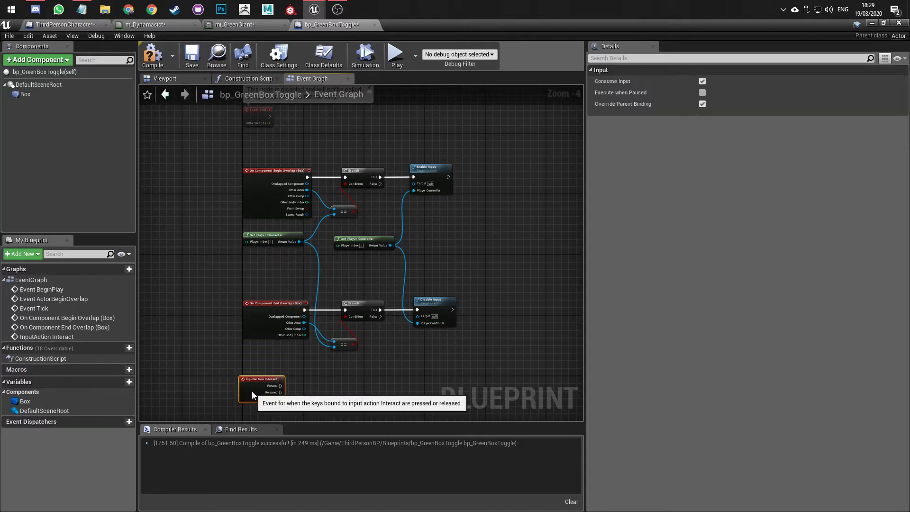
left_click(315, 391)
scroll(315, 391, "up", 3)
right_click_drag(316, 391, 357, 305)
scroll(363, 289, "up", 1)
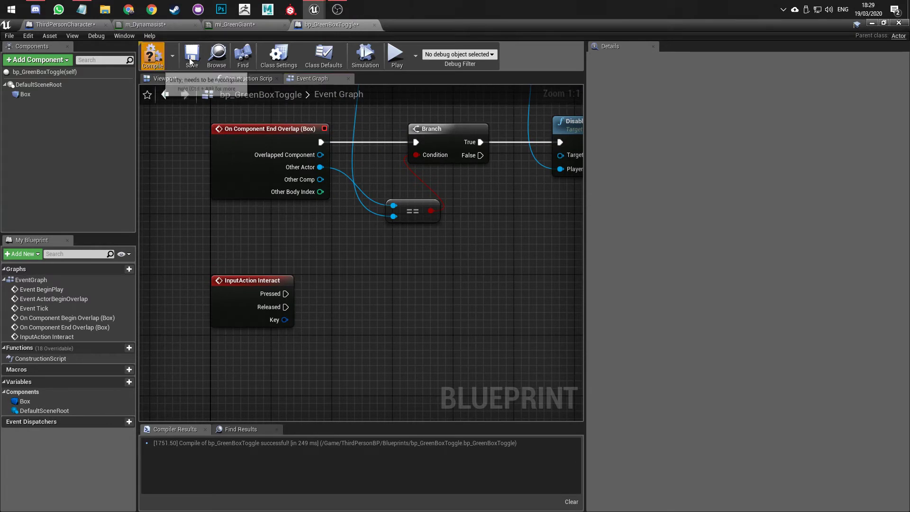
left_click(153, 55)
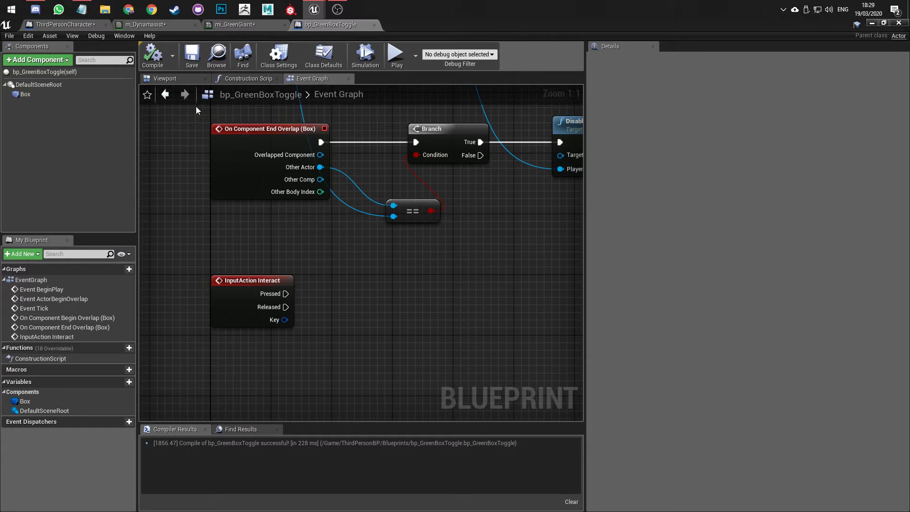
- Add a Sphere component to bp_GreenBoxToggle
left_click(161, 79)
left_click(47, 61)
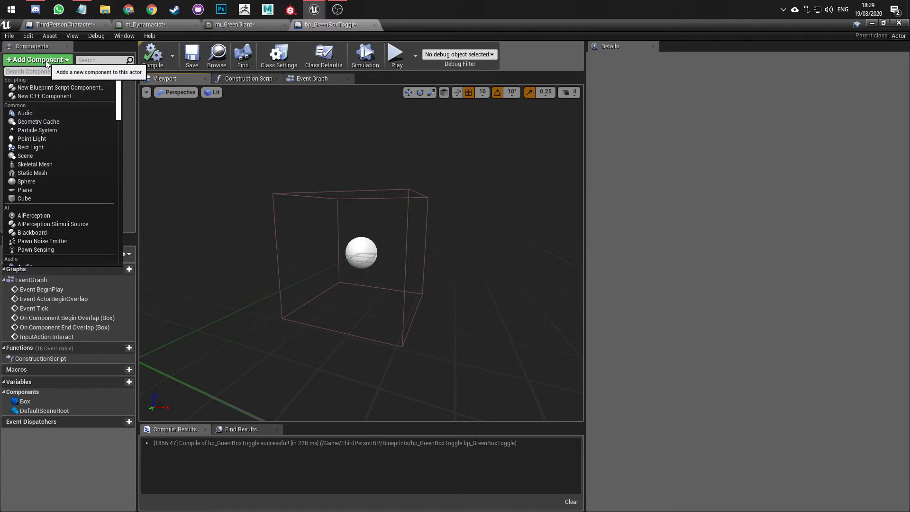
type("sphere")
key("Return")
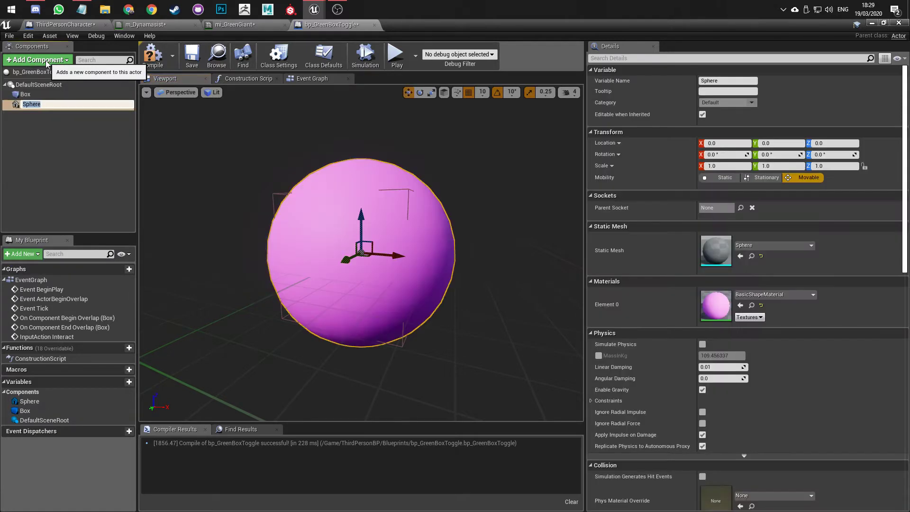
- Scale the Sphere component uniformly to 0.5 so it fits inside the trigger box
right_click_drag(342, 197, 283, 240)
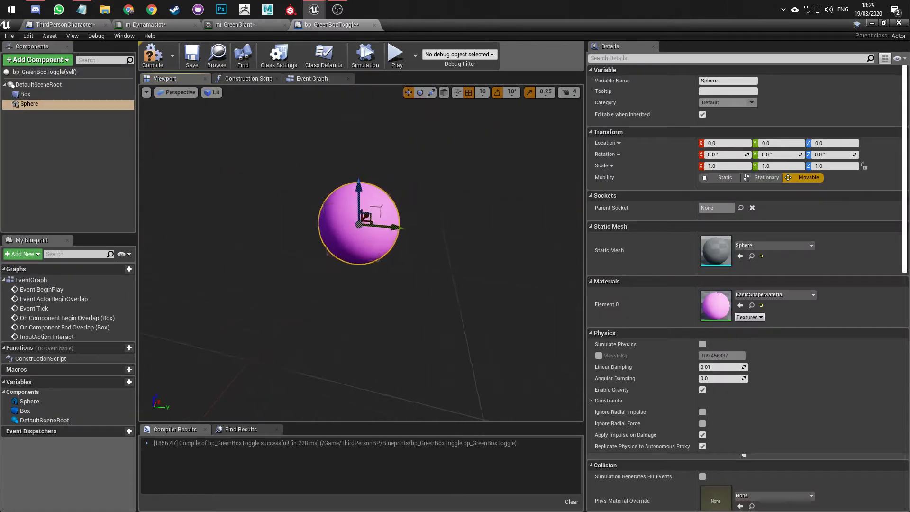
scroll(282, 241, "up", 5)
key("r")
mouse_move(344, 212)
left_mouse_down()
mouse_move(334, 219)
mouse_move(349, 209)
left_mouse_up()
left_click_drag(27, 105, 38, 100)
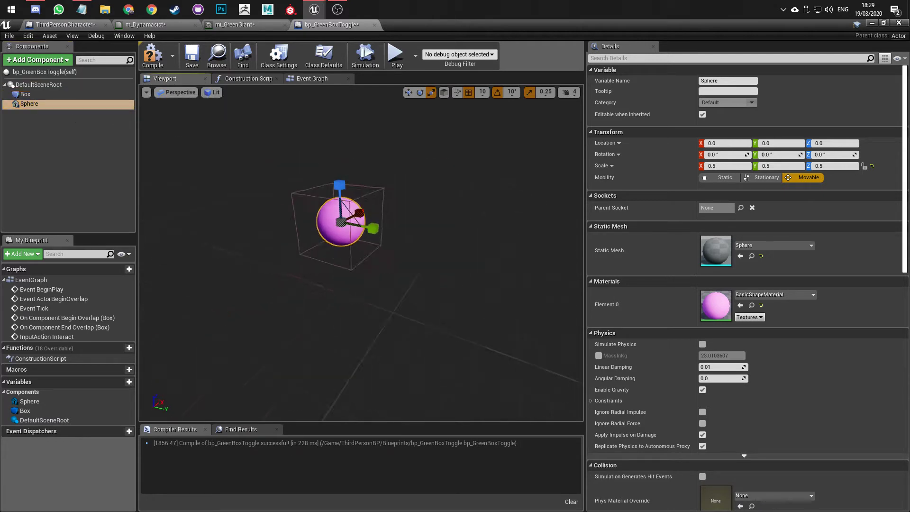
left_click(347, 207)
left_click_drag(321, 229, 364, 203)
right_click_drag(364, 202, 246, 207)
mouse_move(359, 218)
right_mouse_down()
mouse_move(344, 204)
mouse_move(351, 208)
right_mouse_up()
left_click(358, 217)
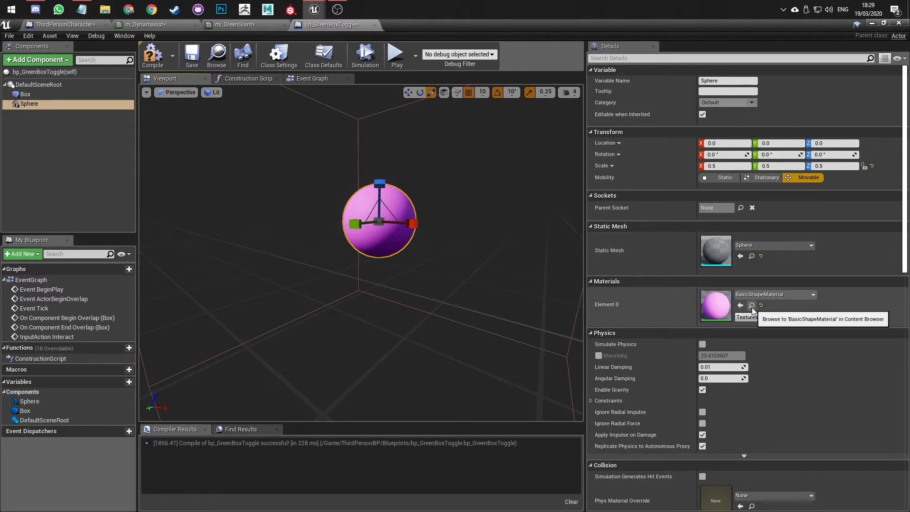
- Shrink the Blueprint editor window and select mi_GreenGiant in the Blueprints folder of ThirdPersonBP
left_click(769, 294)
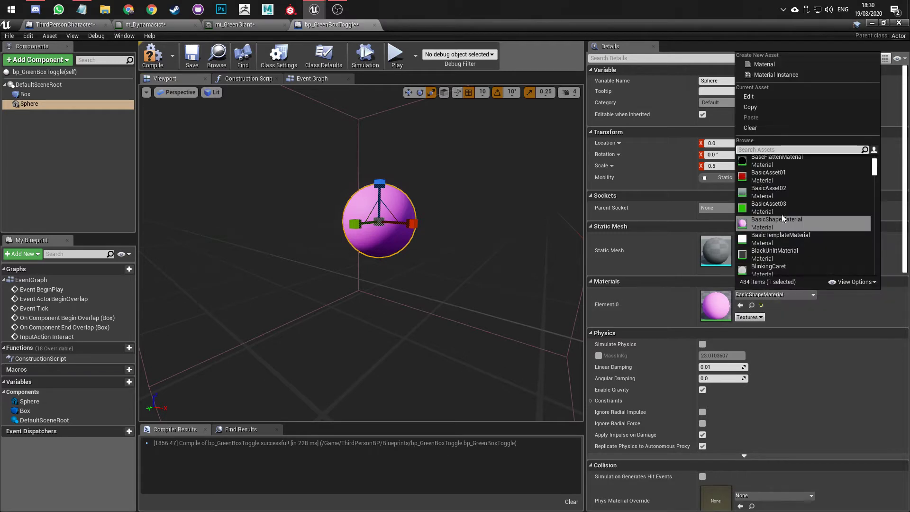
type("m")
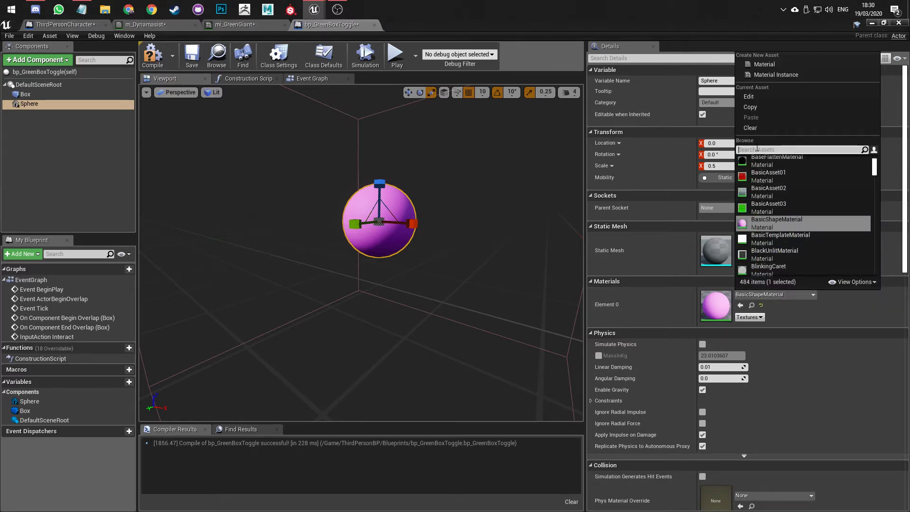
left_click_drag(551, 25, 595, 58)
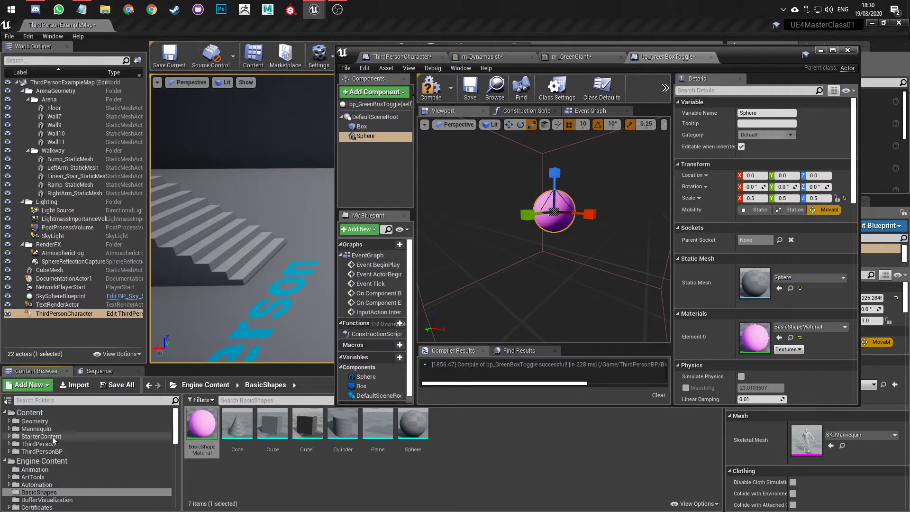
left_click(50, 452)
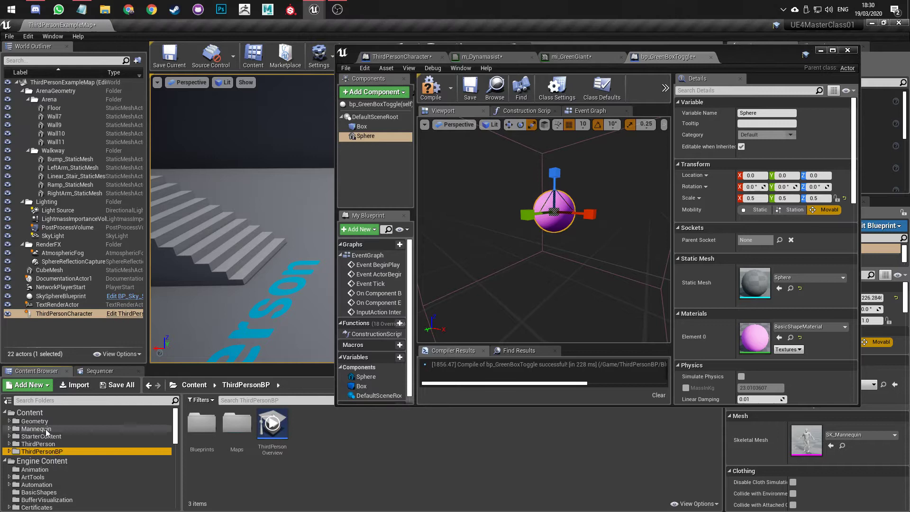
left_click(52, 445)
left_click(42, 451)
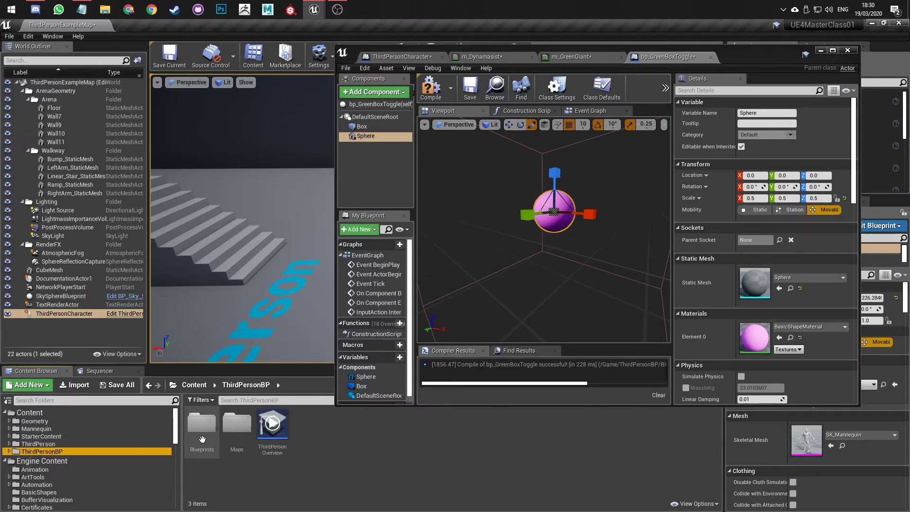
double_click(202, 424)
left_click(282, 428)
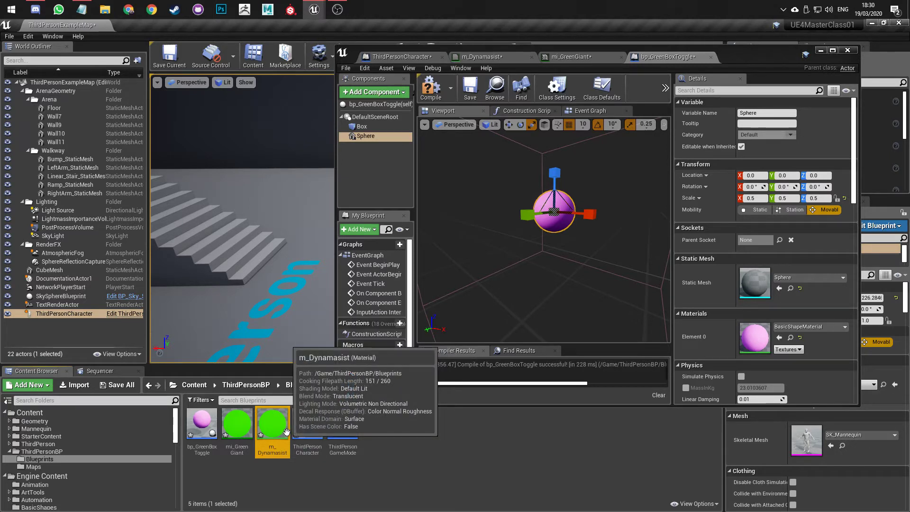
left_click(237, 424)
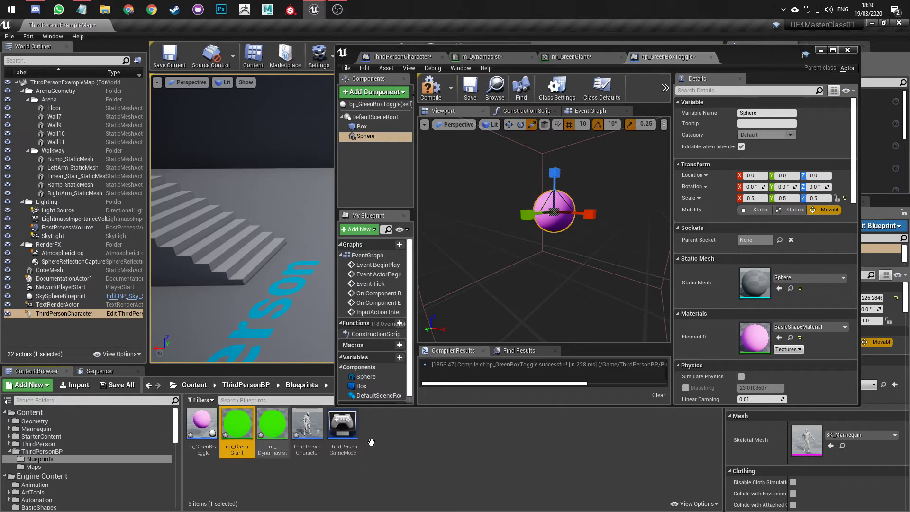
left_click(802, 327)
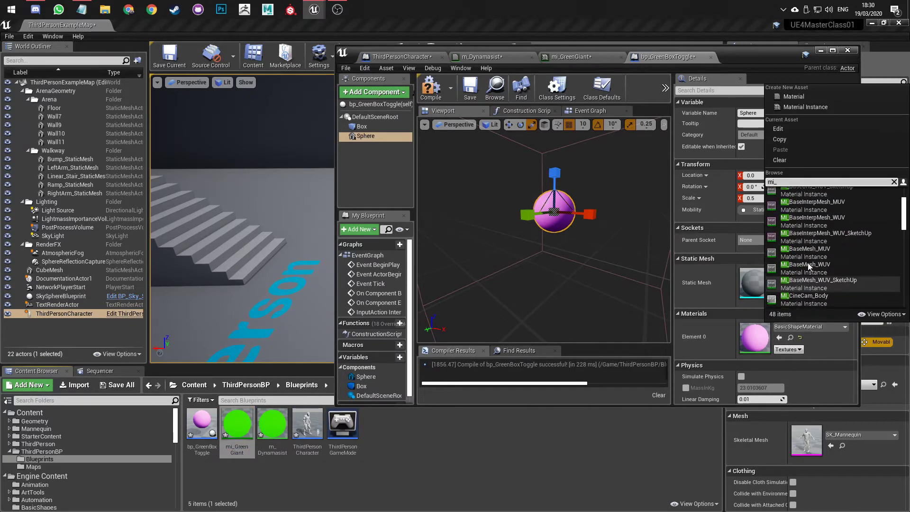
scroll(806, 246, "down", 10)
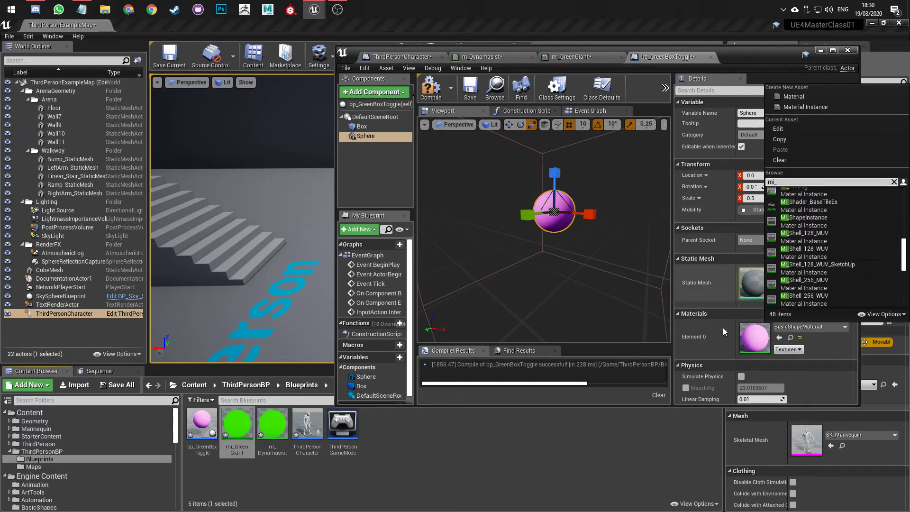
left_click(719, 350)
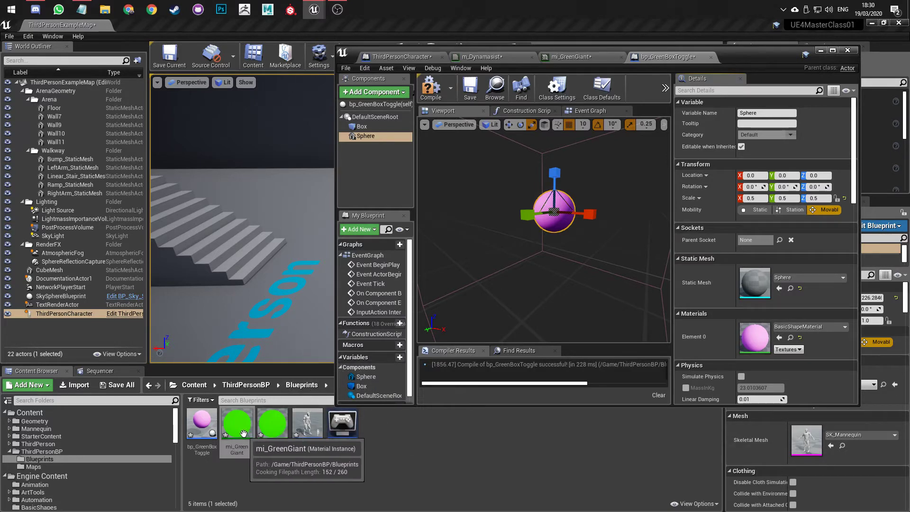
- Assign mi_GreenGiant as the Sphere's Element 0 material and compile the Blueprint
left_click(781, 339)
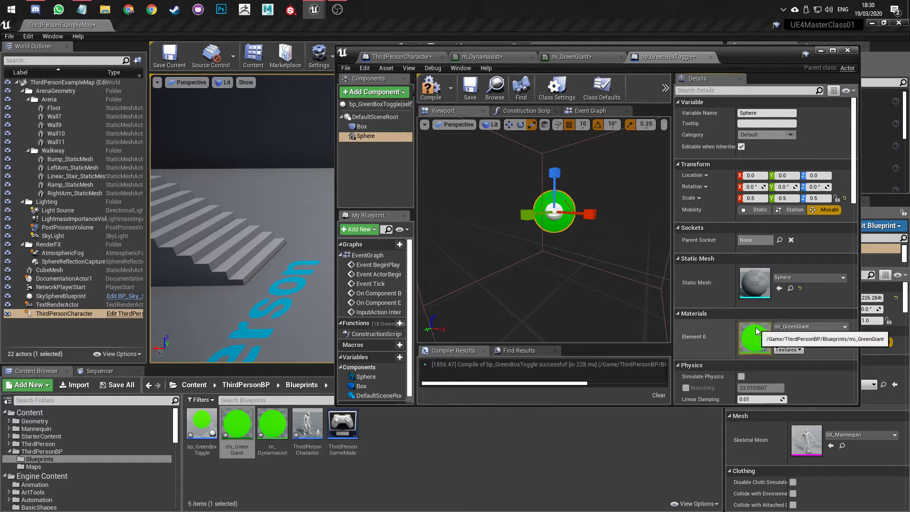
left_click_drag(237, 423, 749, 343)
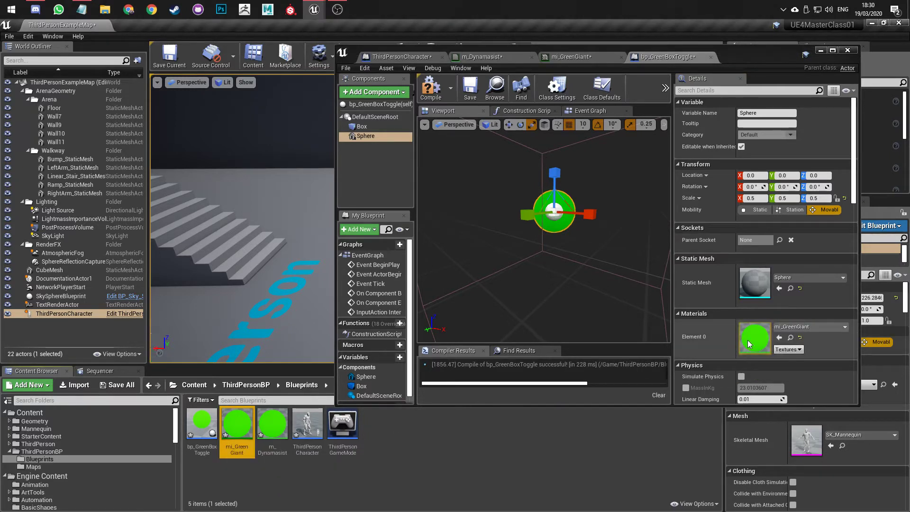
left_click_drag(506, 221, 597, 224, "alt")
right_click_drag(557, 244, 577, 247)
key("w")
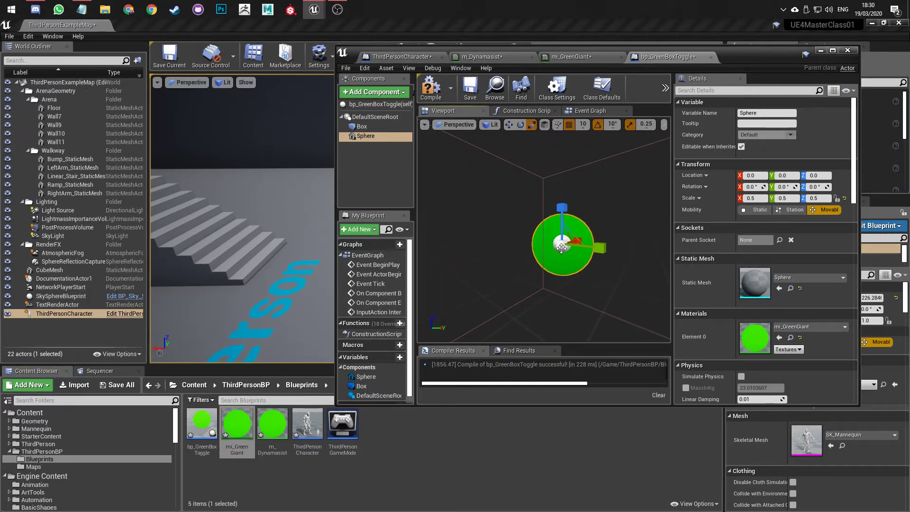
left_click(432, 91)
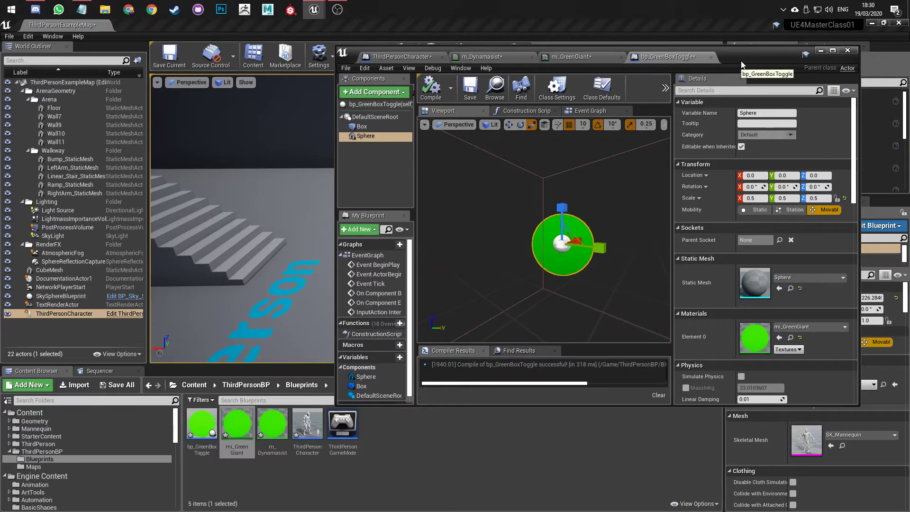
- Maximize the Blueprint editor and examine the overlap logic in the Event Graph and the Construction Script
double_click(792, 59)
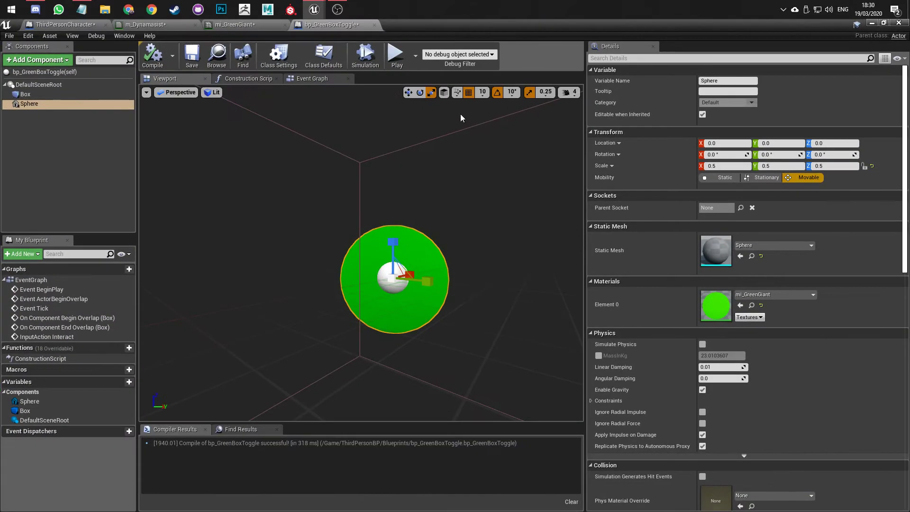
left_click(300, 81)
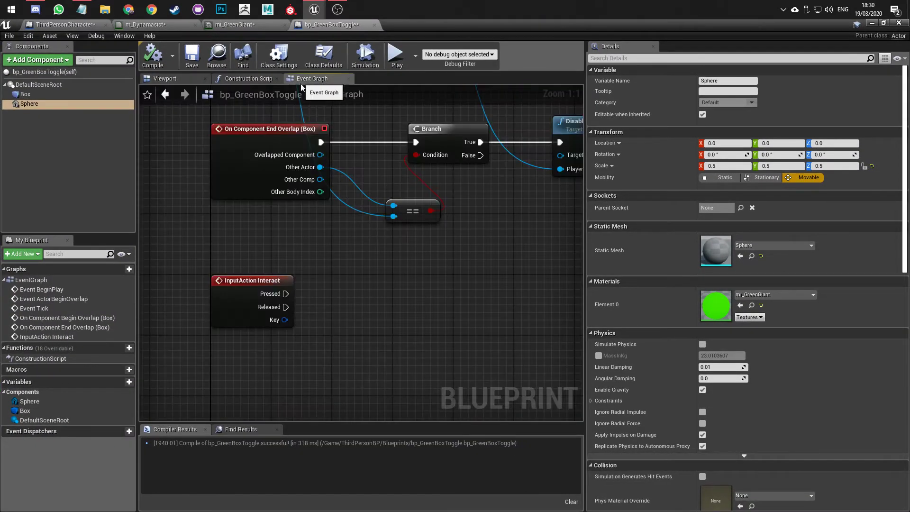
scroll(353, 195, "down", 2)
right_click_drag(370, 310, 350, 300)
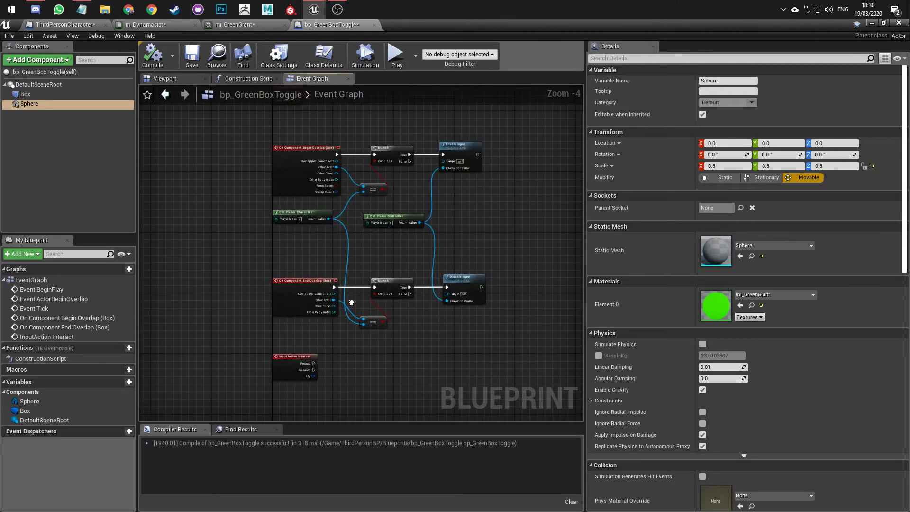
scroll(331, 321, "down", 1)
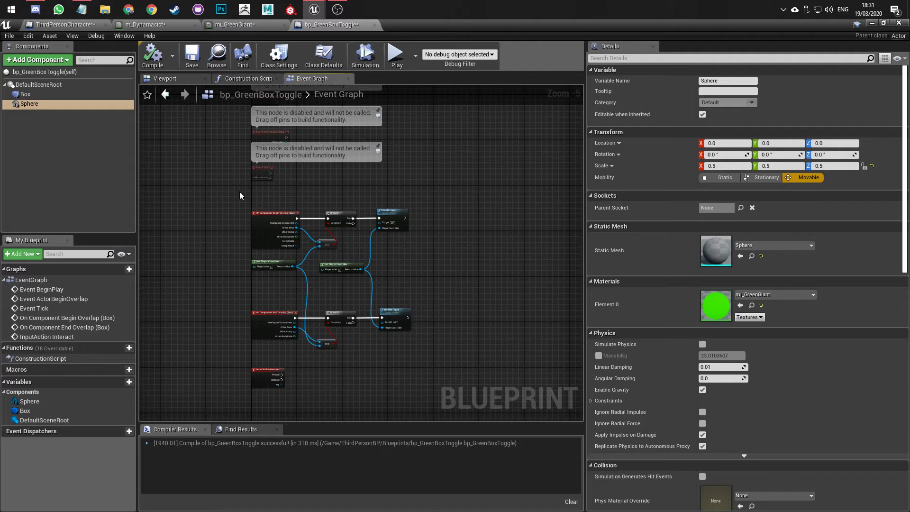
left_click(248, 79)
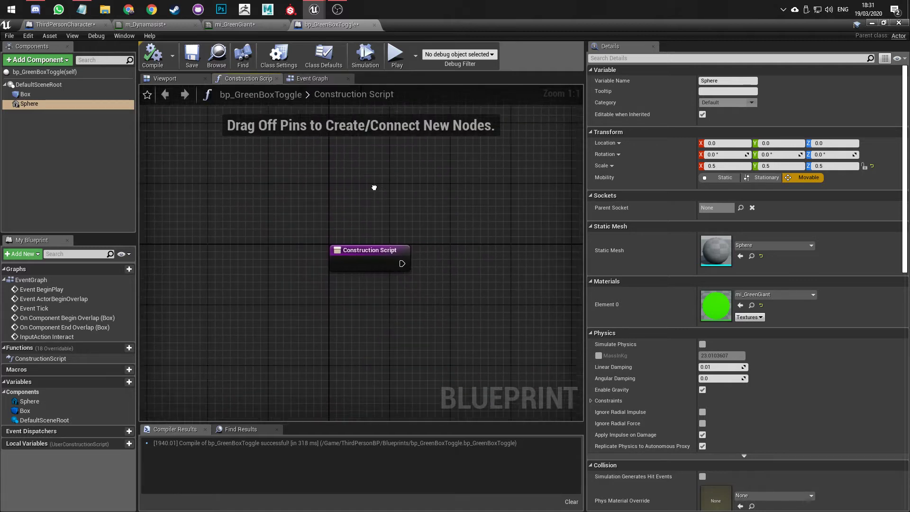
right_click_drag(370, 192, 342, 181)
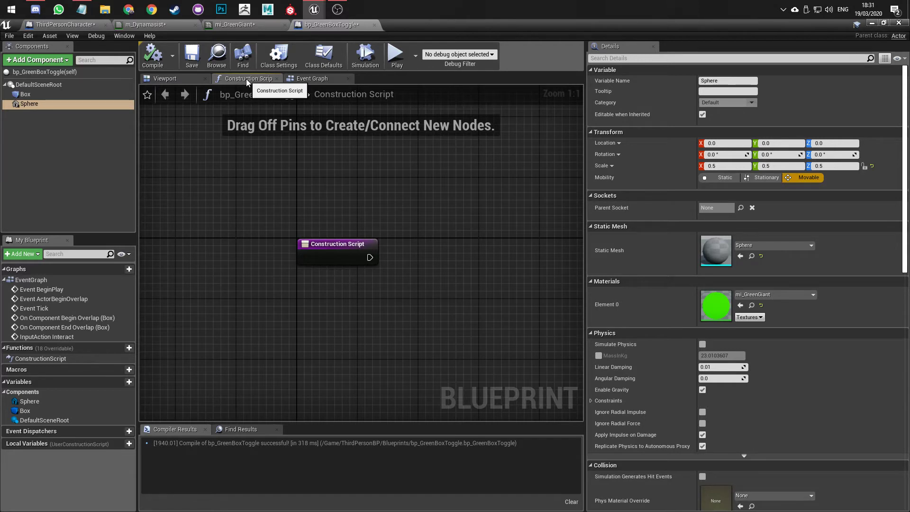
left_click(312, 79)
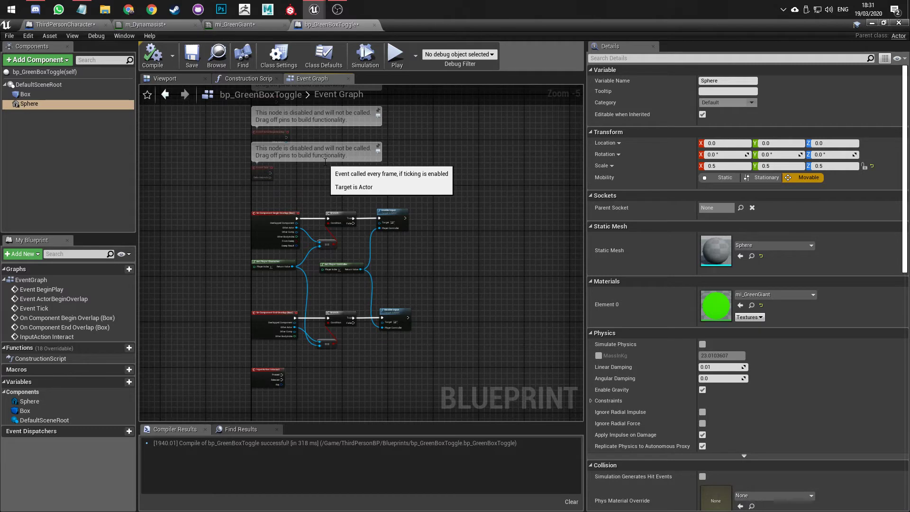
- Open the Construction Script graph and select its entry node
left_click(244, 78)
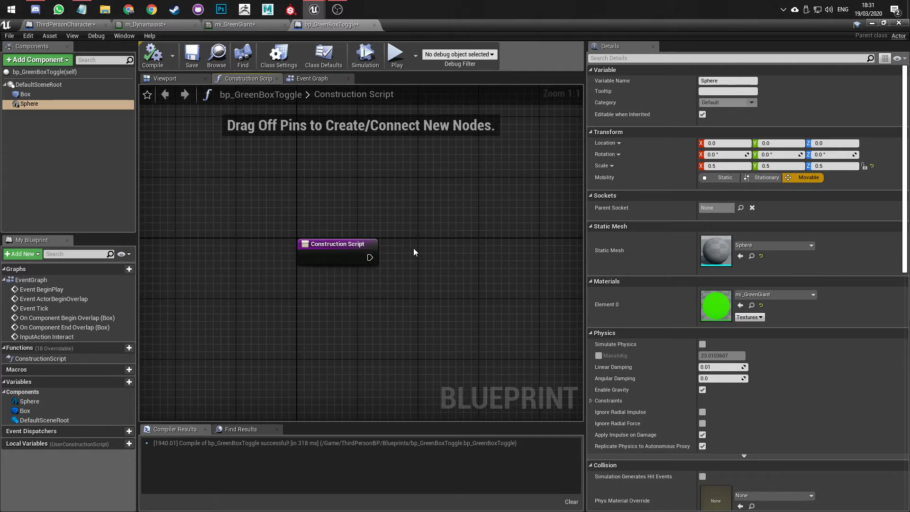
right_click_drag(405, 254, 285, 230)
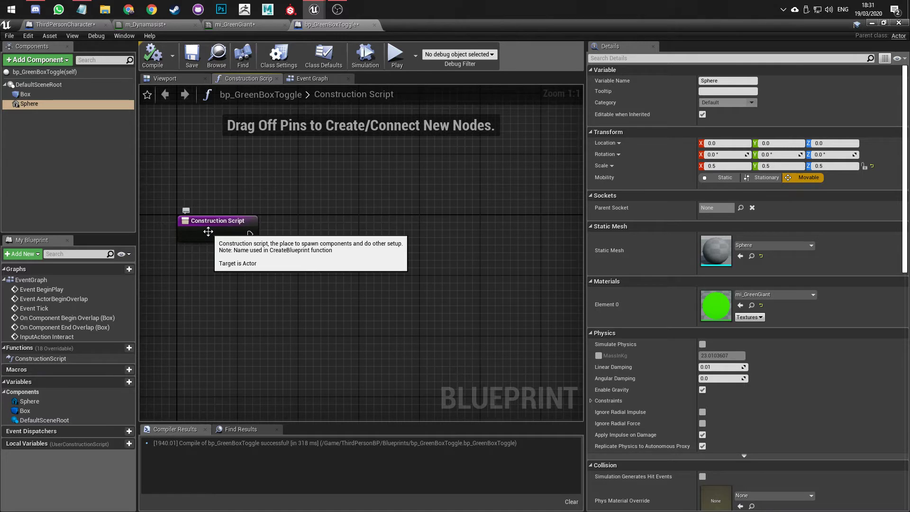
mouse_move(211, 231)
left_mouse_down()
mouse_move(215, 238)
mouse_move(206, 234)
left_mouse_up()
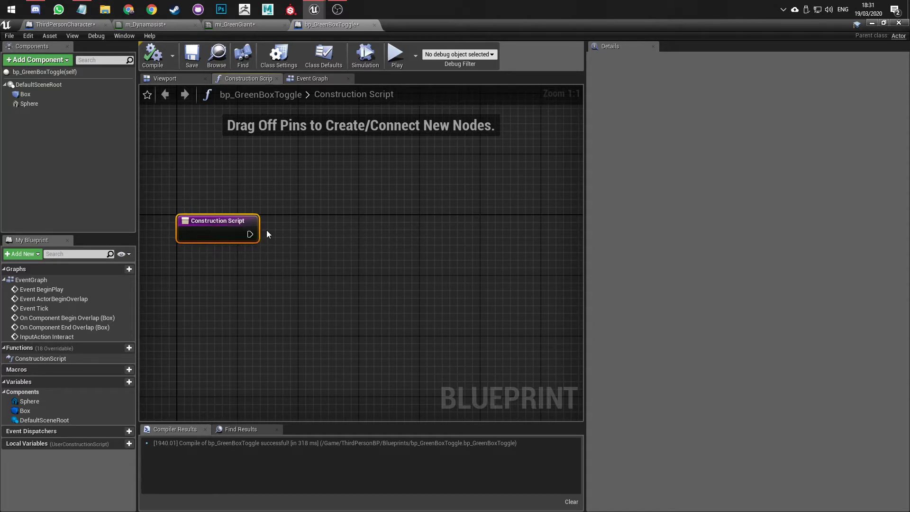
- Try to add a generic Create Dynamic Material Instance node after the Construction Script entry, with a Sphere reference for it
scroll(398, 264, "down", 3)
right_click_drag(399, 264, 360, 278)
scroll(319, 276, "up", 1)
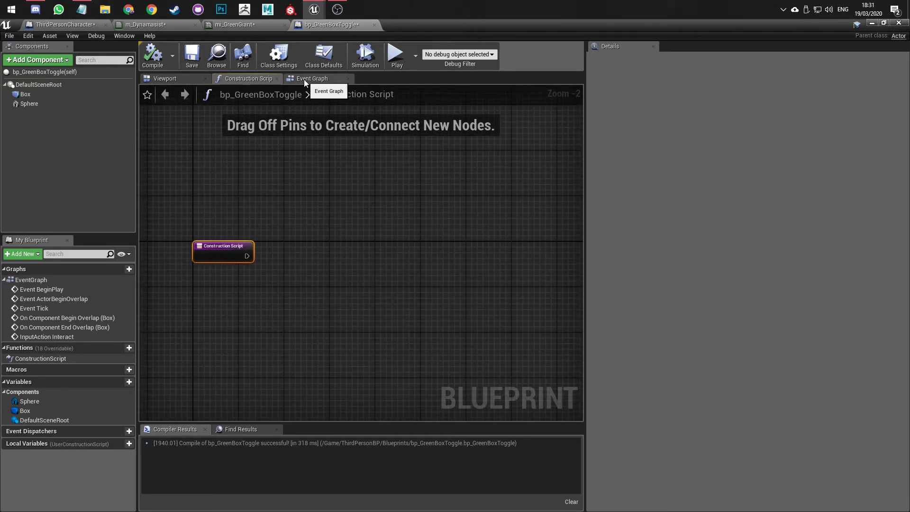
scroll(286, 225, "up", 2)
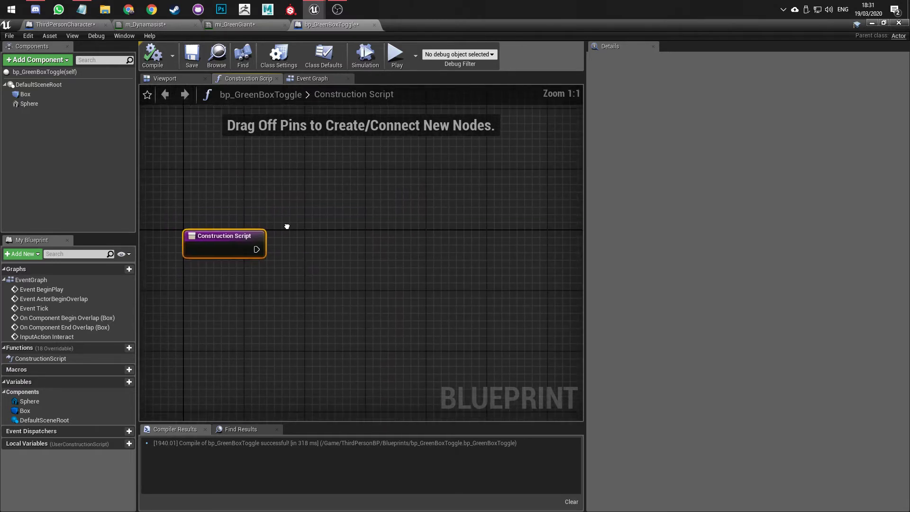
mouse_move(256, 242)
right_mouse_down()
mouse_move(287, 218)
mouse_move(241, 234)
right_mouse_up()
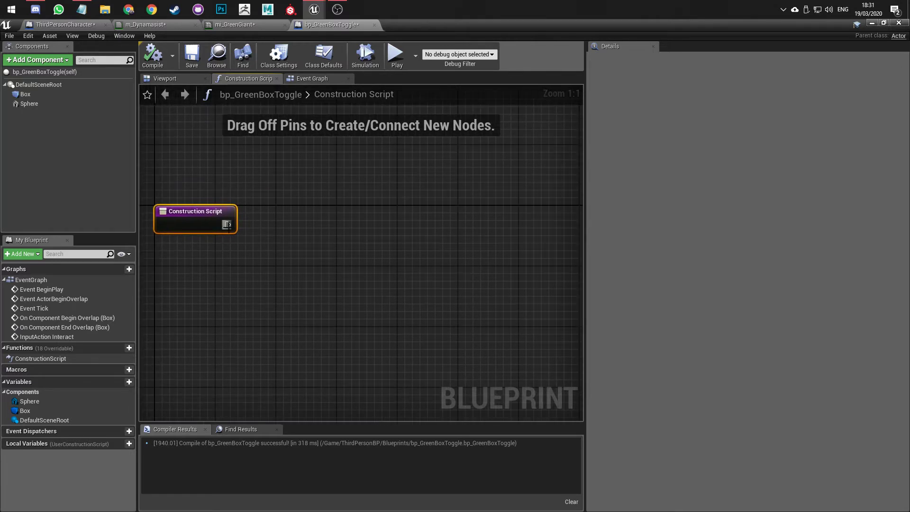
left_click_drag(228, 225, 314, 225)
type("set dynamic")
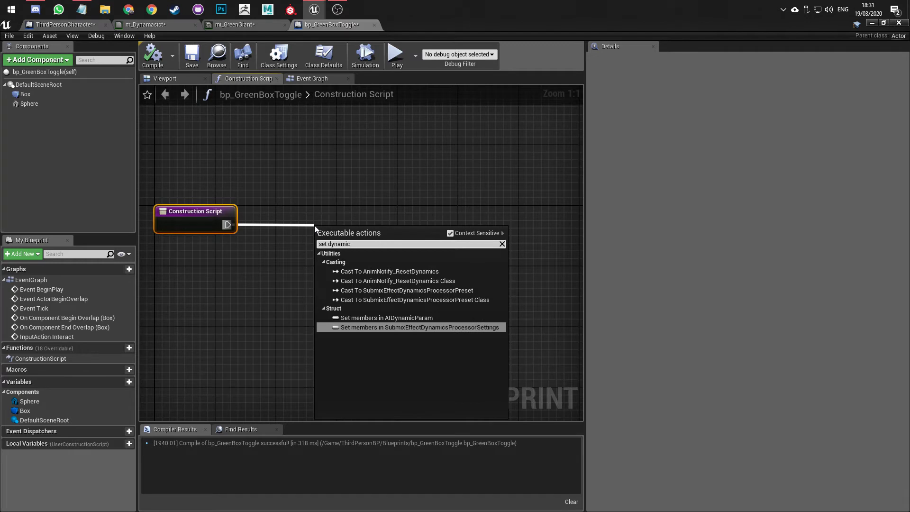
key("BackSpace")
key("BackSpace")
key("BackSpace")
key("BackSpace")
key("BackSpace")
key("BackSpace")
key("BackSpace")
key("BackSpace")
key("BackSpace")
key("BackSpace")
key("BackSpace")
type("dynbam")
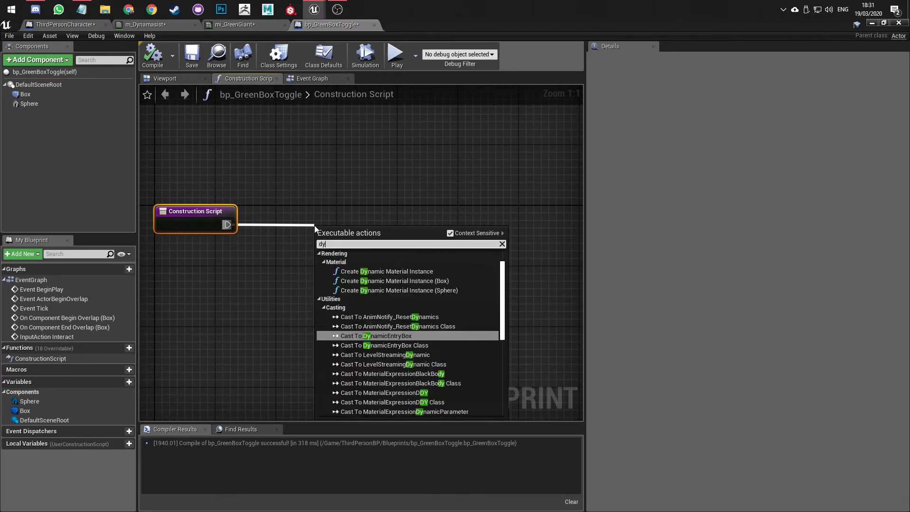
key("BackSpace")
key("BackSpace")
key("BackSpace")
type("amic")
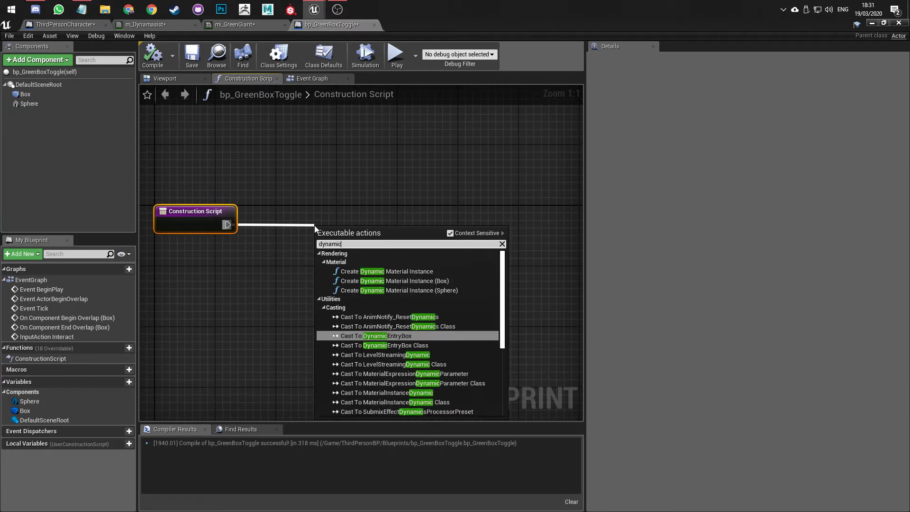
left_click(417, 272)
left_click_drag(313, 236, 320, 216)
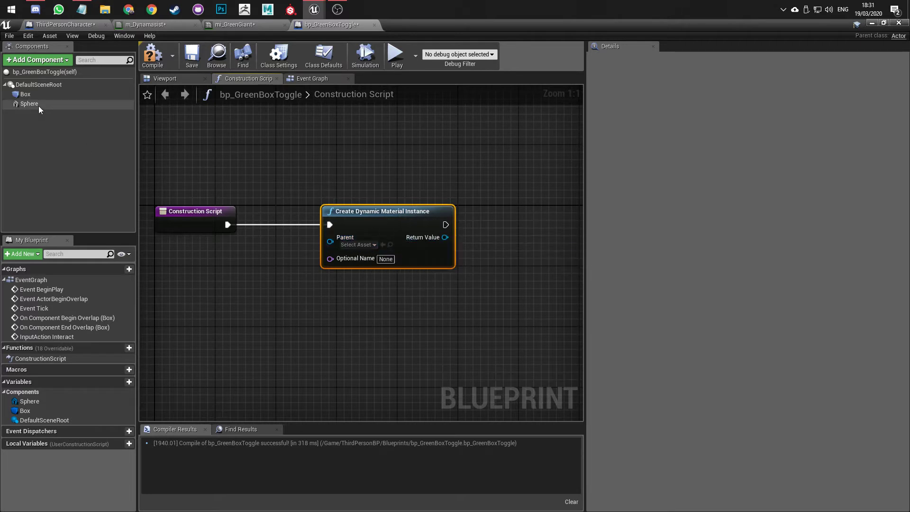
left_click_drag(31, 104, 329, 242)
left_click(400, 201)
left_click(356, 227)
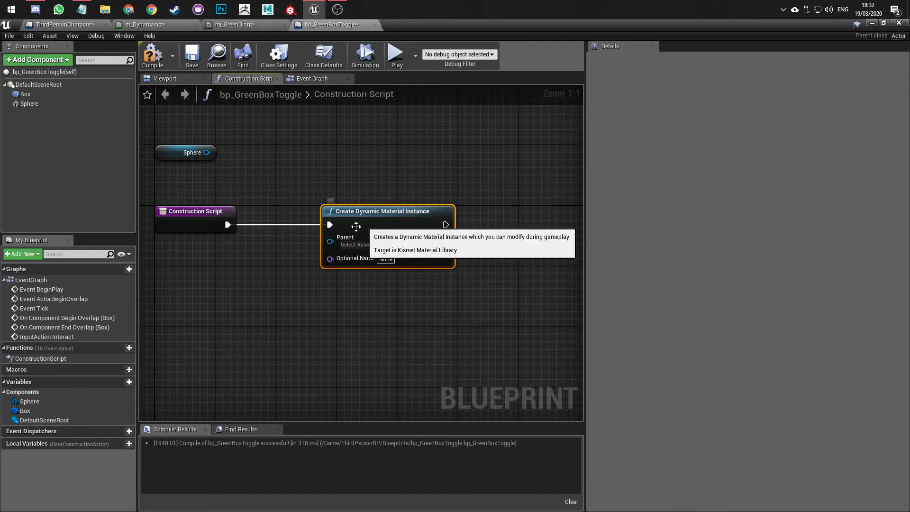
key("Delete")
left_click_drag(228, 224, 302, 226)
type("dynamic mat")
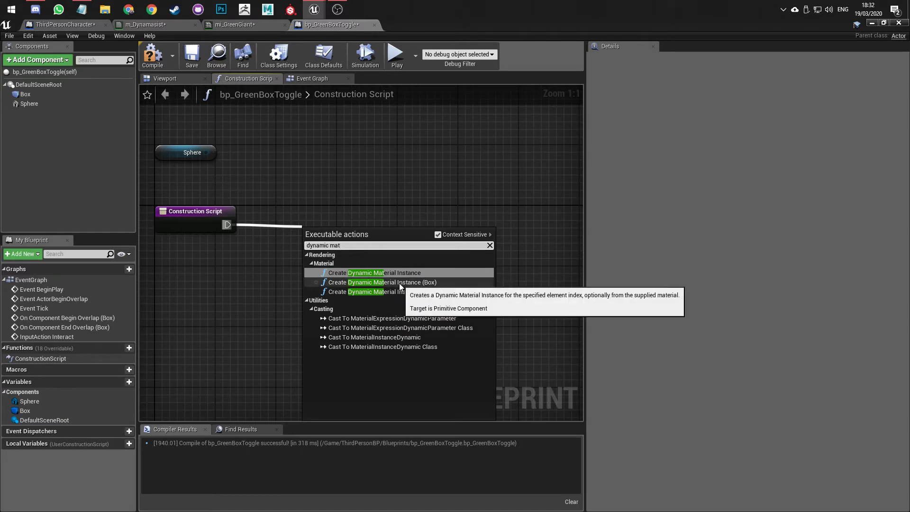
left_click(342, 281)
left_click_drag(369, 242, 406, 211)
left_click(167, 150)
key("Delete")
left_click_drag(435, 165, 306, 226)
key("Delete")
- Add a Create Dynamic Material Instance (Sphere) node after the Construction Script entry and place its Sphere reference above the entry node
type("dynam ic")
key("BackSpace")
key("BackSpace")
key("BackSpace")
type("c")
key("BackSpace")
type("ic sph")
key("Return")
left_click_drag(325, 240, 340, 213)
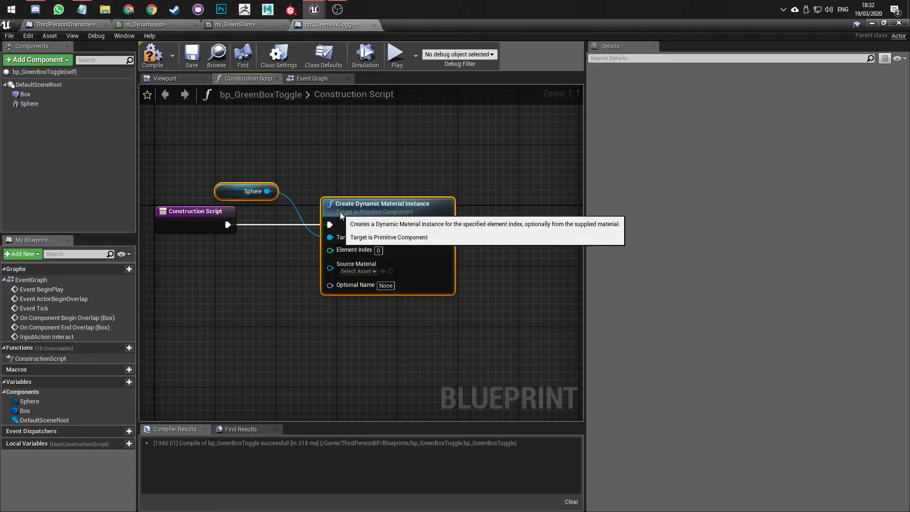
left_click(250, 212)
left_click_drag(230, 196, 168, 158)
left_click(318, 195)
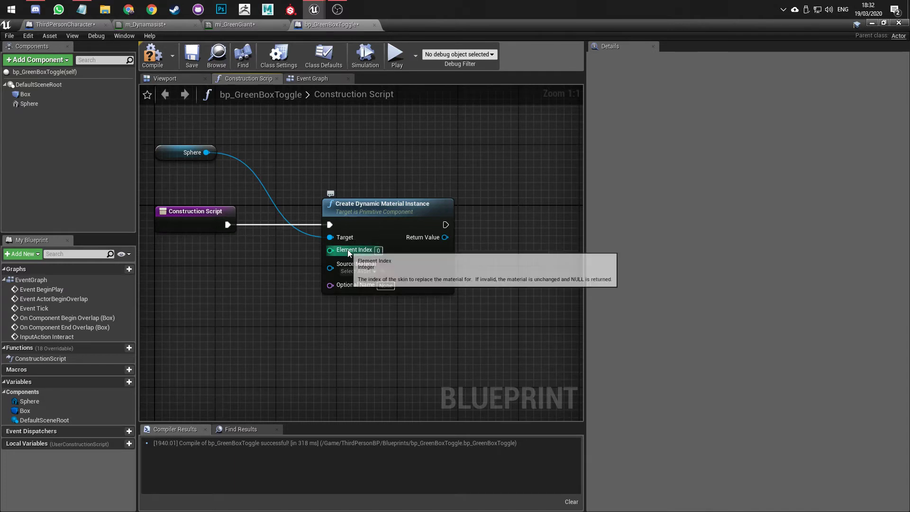
- Check the Sphere component's Element 0 material, and compile and save the Blueprint
left_click(46, 104)
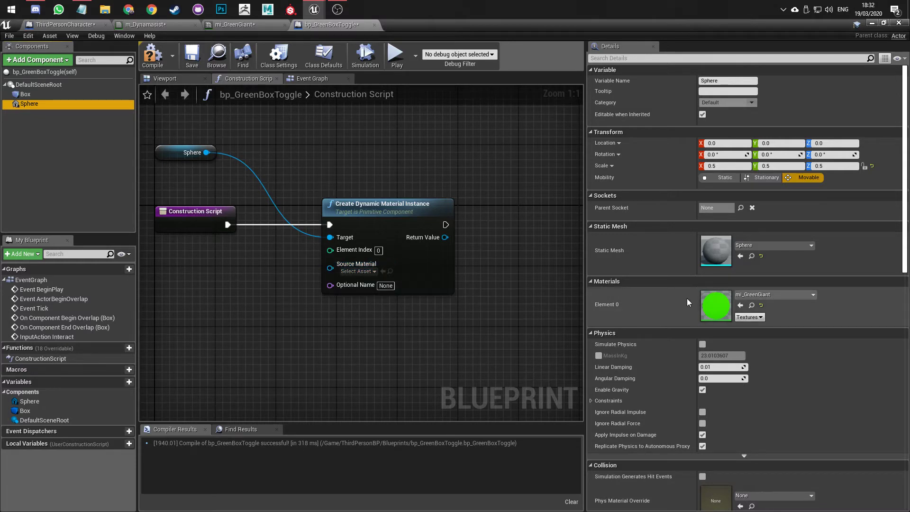
right_click_drag(468, 300, 395, 292)
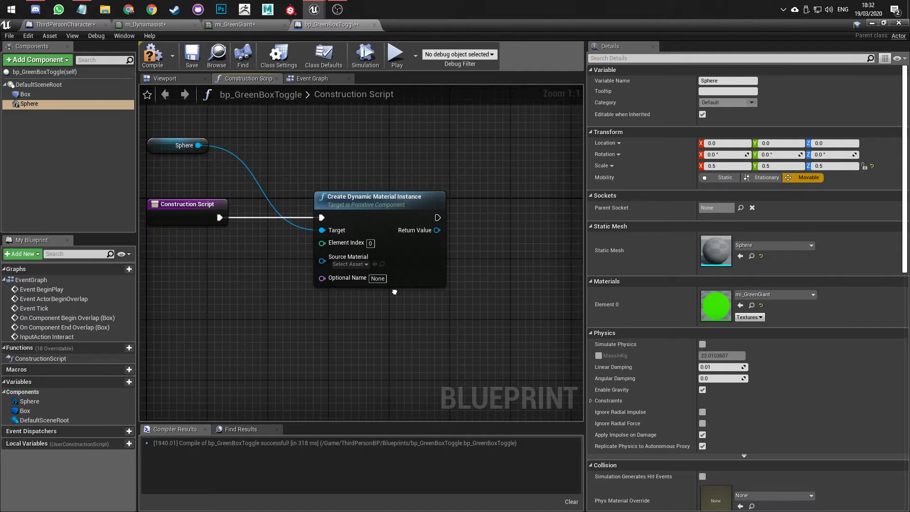
right_click_drag(408, 260, 415, 292)
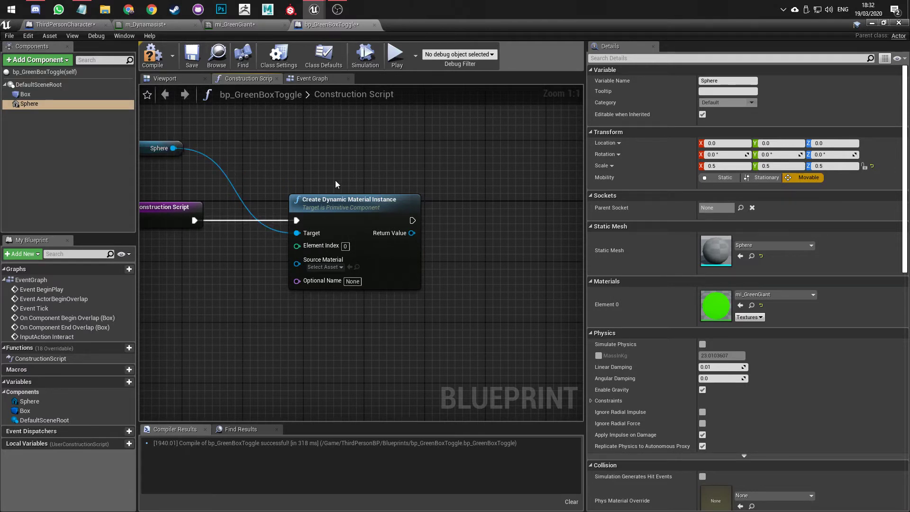
left_click(153, 56)
left_click(198, 60)
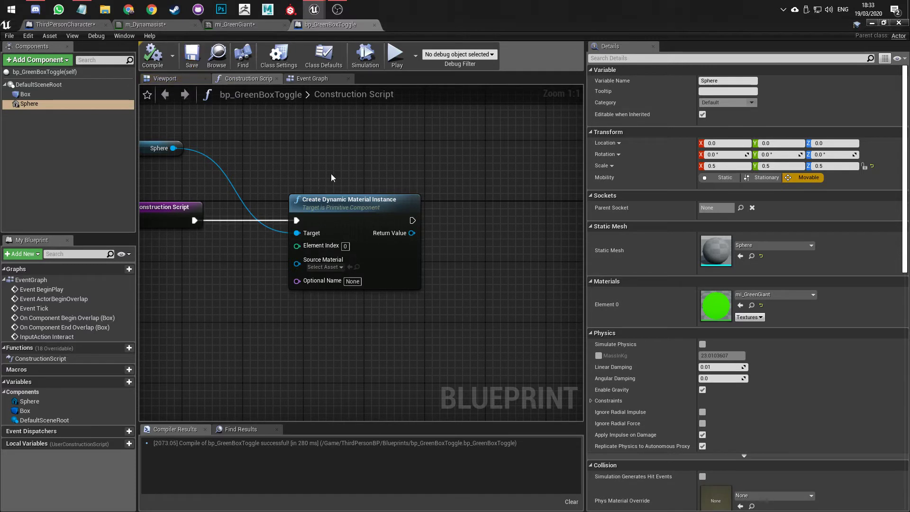
- Examine the Colour and Opacity parameters in m_Dynamasist and return to the InputAction Interact event in bp_GreenBoxToggle's Event Graph
left_click(309, 78)
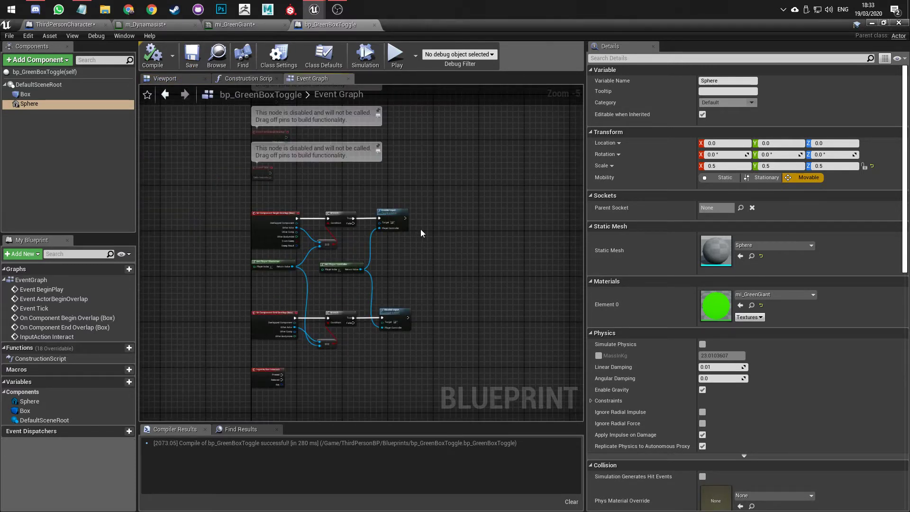
right_click_drag(432, 254, 426, 160)
scroll(322, 260, "up", 2)
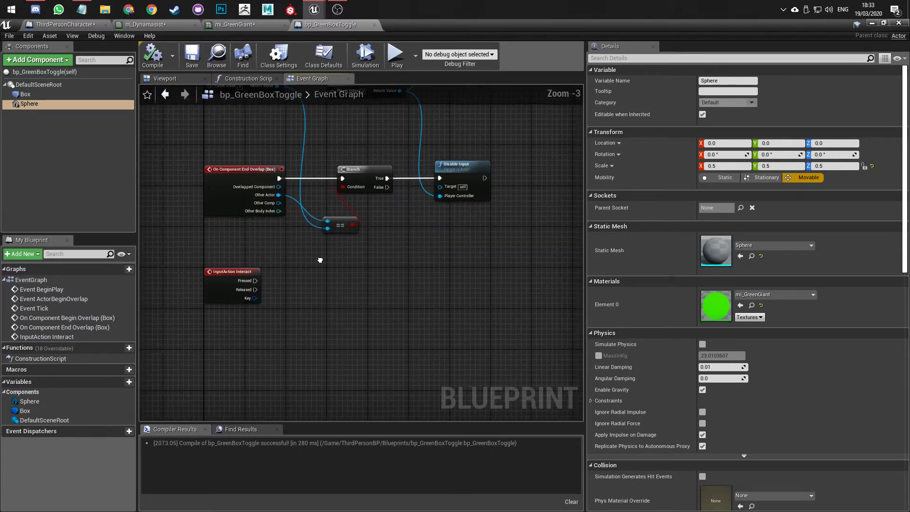
right_click_drag(321, 258, 316, 226)
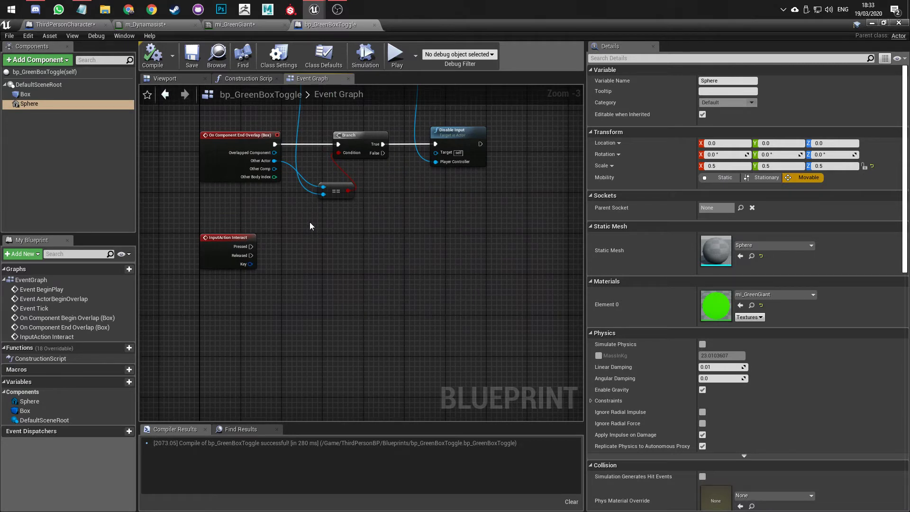
left_click(221, 25)
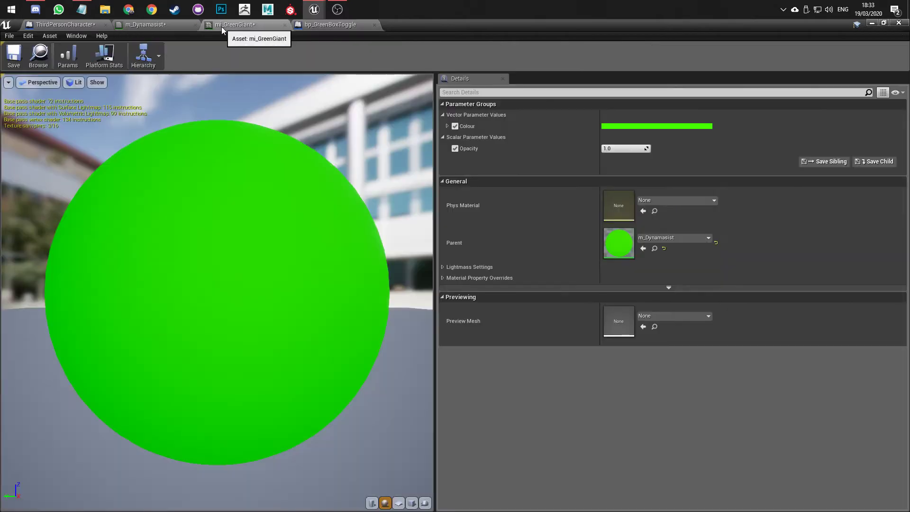
left_click(141, 24)
right_click_drag(221, 85, 272, 136)
left_click(322, 199)
scroll(343, 182, "up", 2)
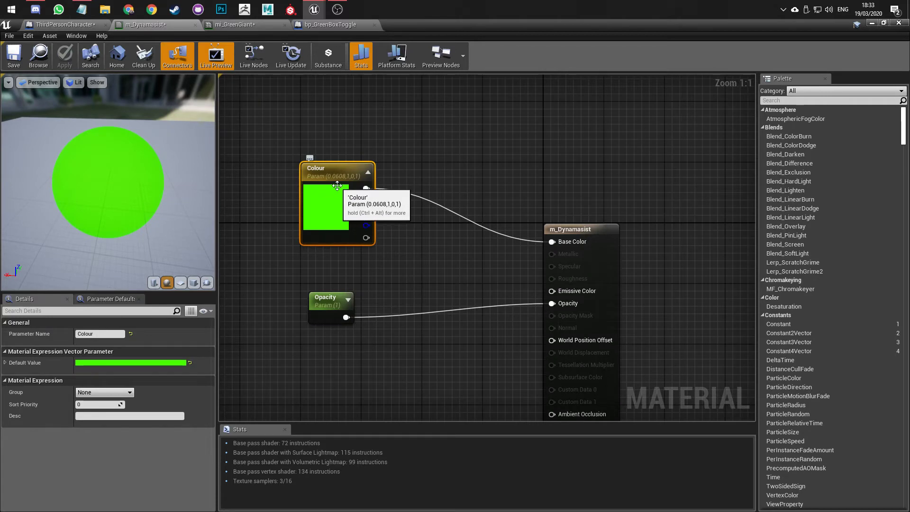
left_click(6, 363)
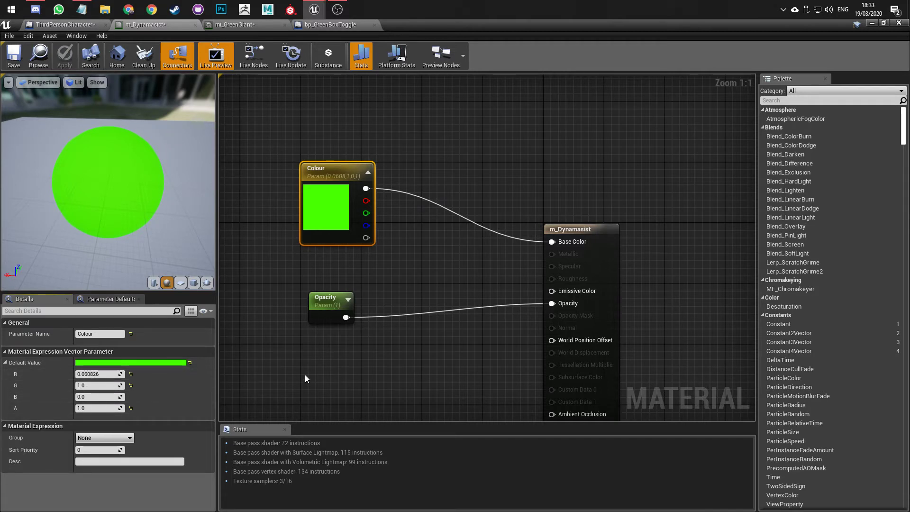
left_click_drag(362, 238, 423, 236)
left_click(364, 268)
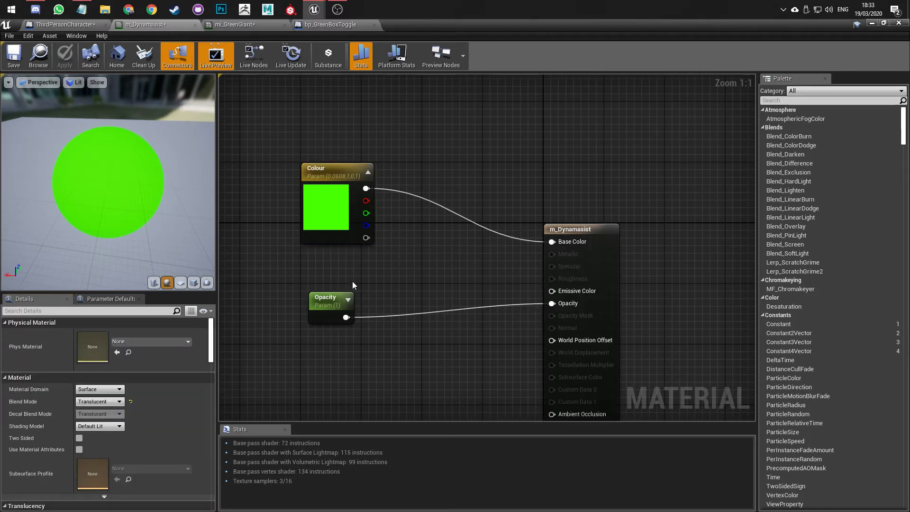
left_click_drag(366, 237, 412, 221)
left_click(330, 316)
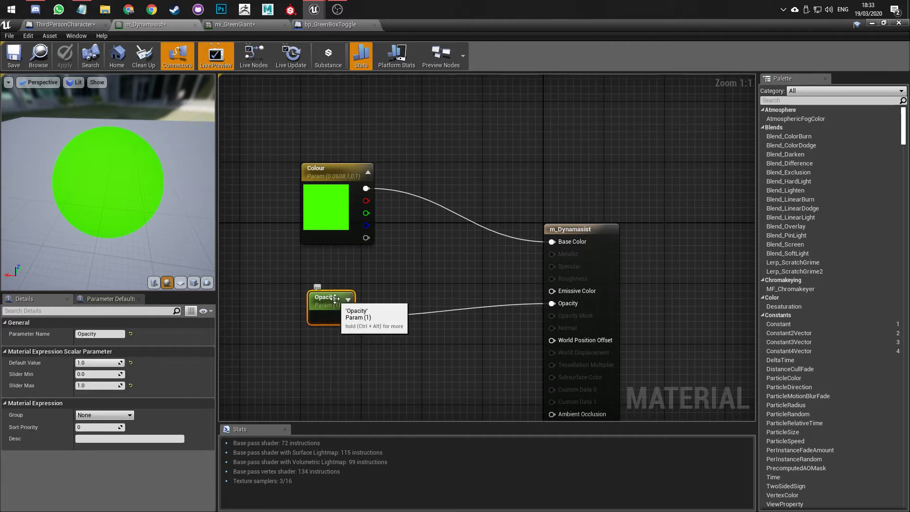
left_click(331, 27)
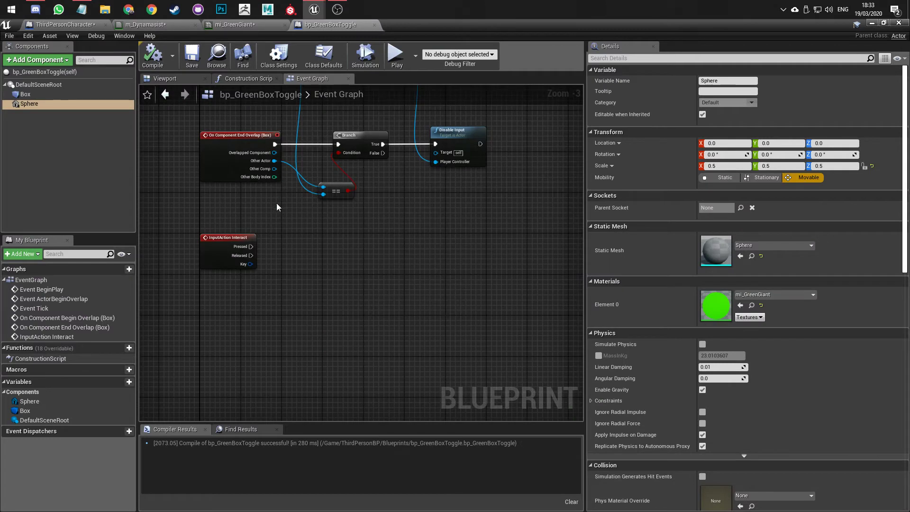
scroll(286, 216, "up", 1)
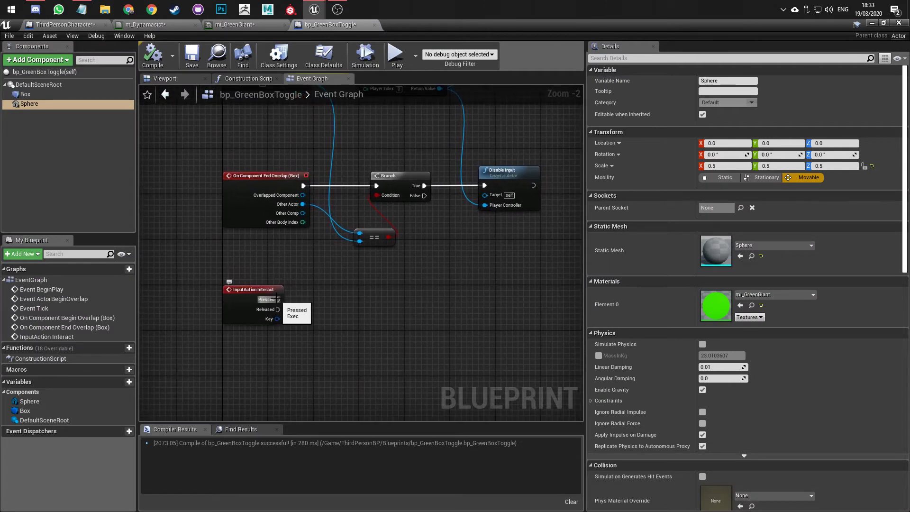
left_click_drag(278, 300, 363, 300)
type("set")
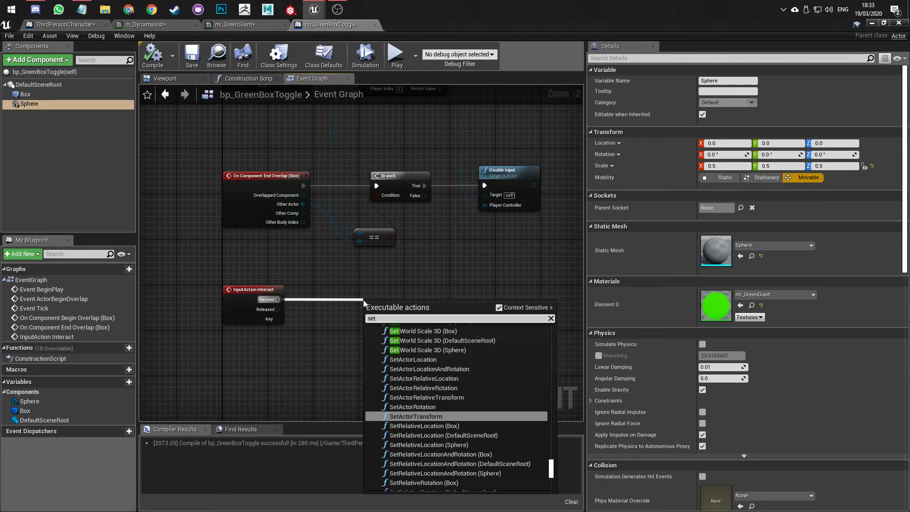
type(" scalar")
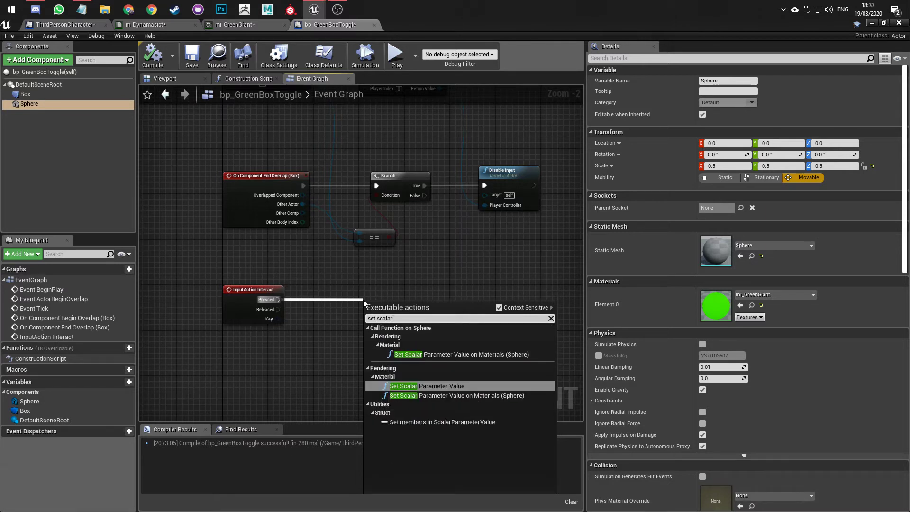
key("Return")
left_click_drag(376, 304, 376, 286)
left_click(392, 314)
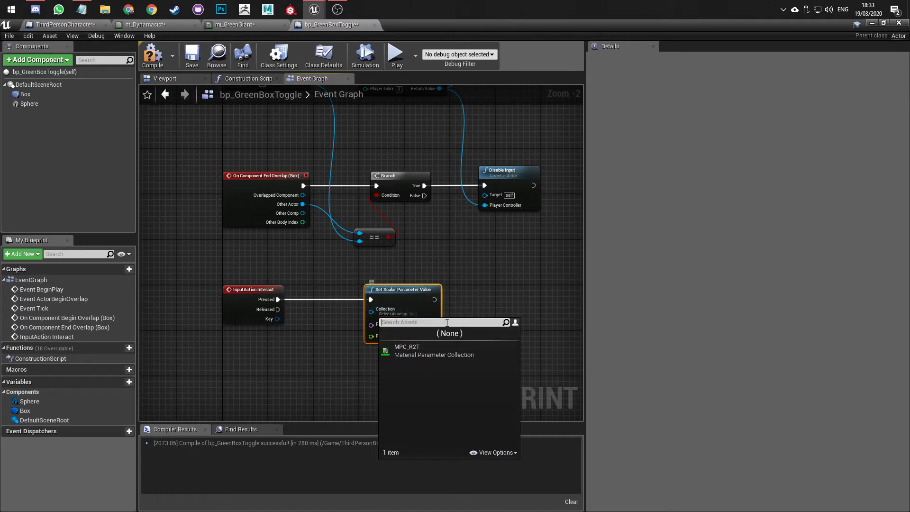
left_click(445, 304)
left_click(402, 299)
key("Delete")
- Add a Set Scalar Parameter Value on Materials (Sphere) node to InputAction Interact's Pressed output, with parameter name Opacity and value 0.0
left_click_drag(279, 299, 375, 302)
type("set scalar")
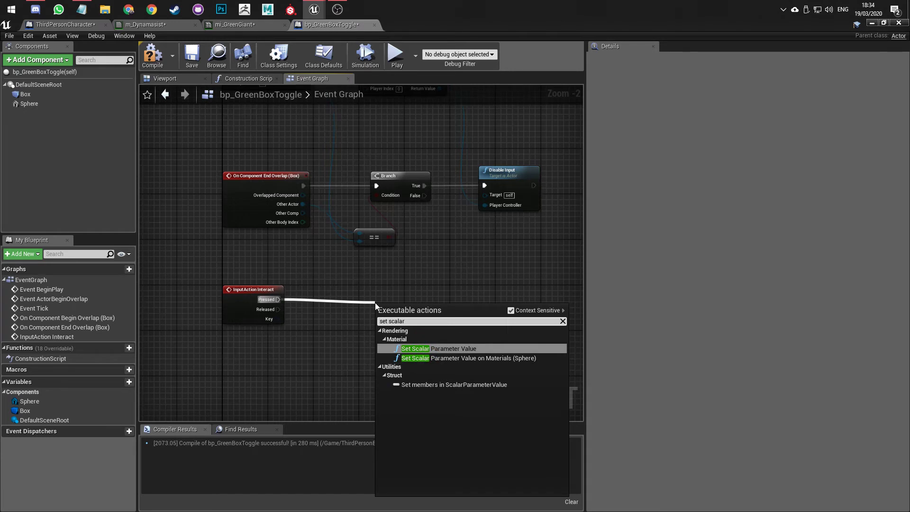
left_click(443, 359)
left_click_drag(404, 303, 394, 281)
left_click(337, 322)
scroll(337, 324, "up", 1)
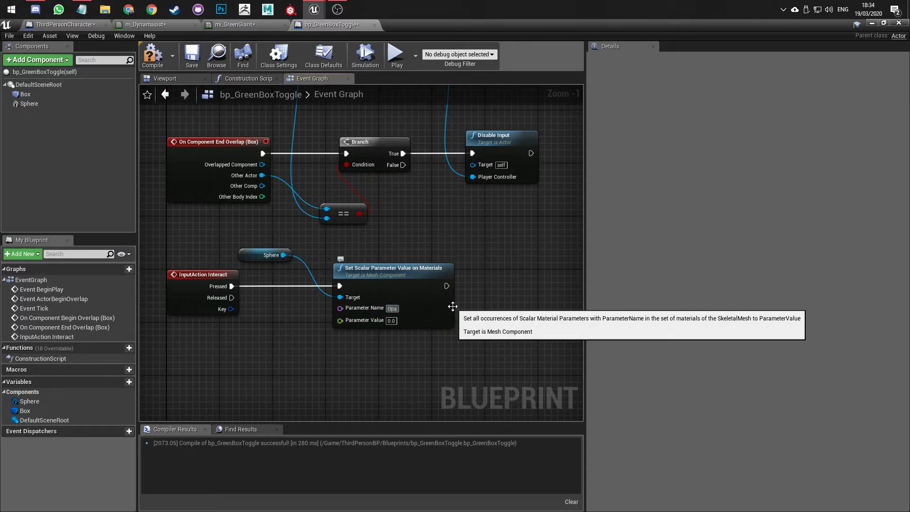
left_click(391, 321)
key("Return")
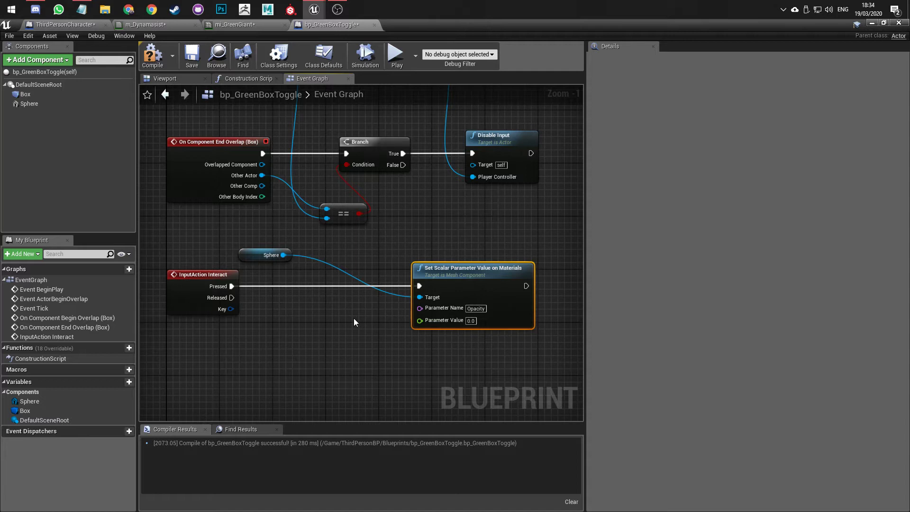
- Insert a Flip Flop between Pressed and the Set Scalar Parameter Value on Materials node, and place the Sphere reference beside its Target input
left_click_drag(232, 286, 276, 294)
type("flip flop")
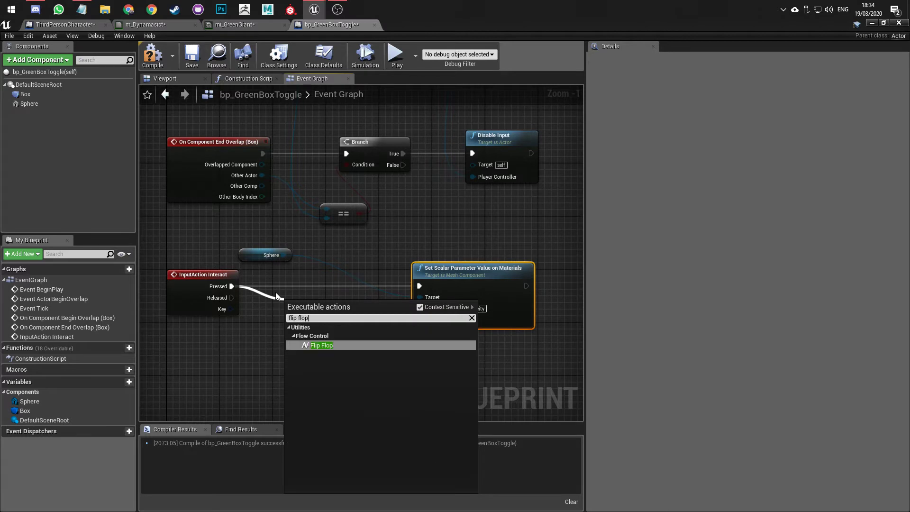
key("Return")
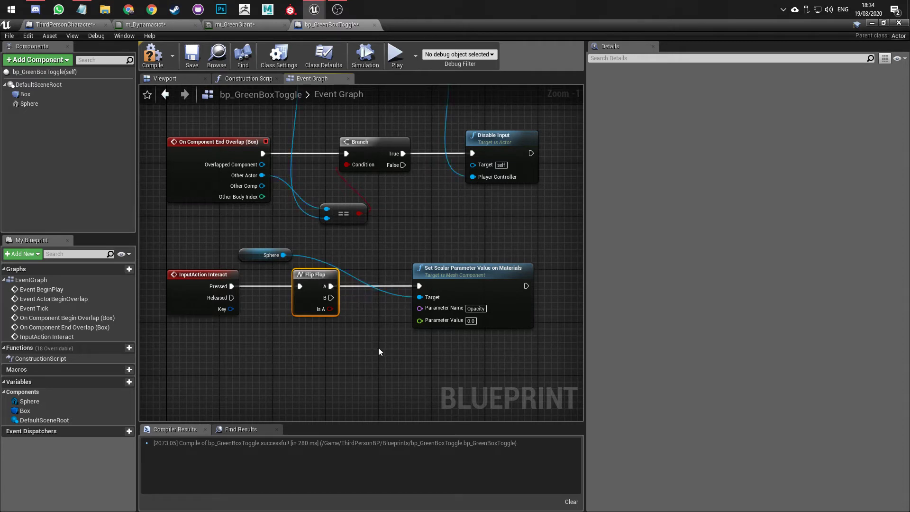
right_click_drag(379, 348, 354, 314)
left_click_drag(414, 260, 446, 260)
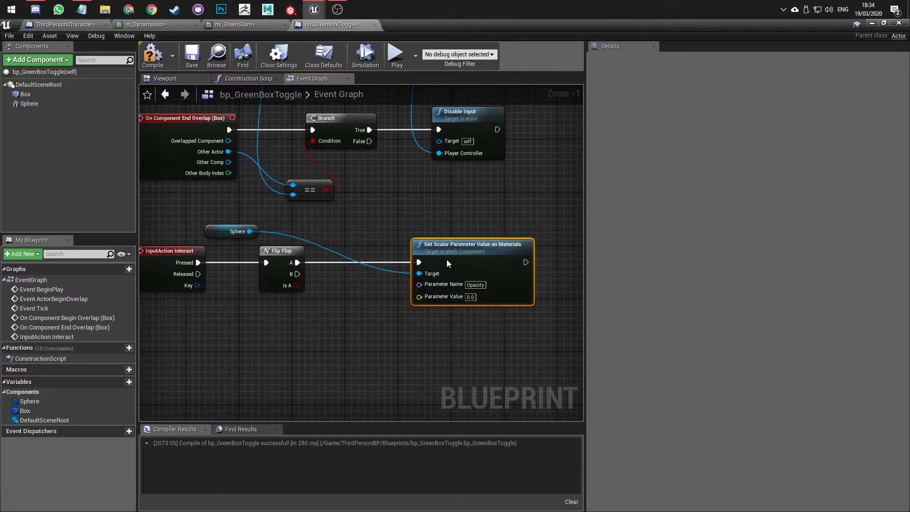
left_click_drag(211, 231, 336, 279)
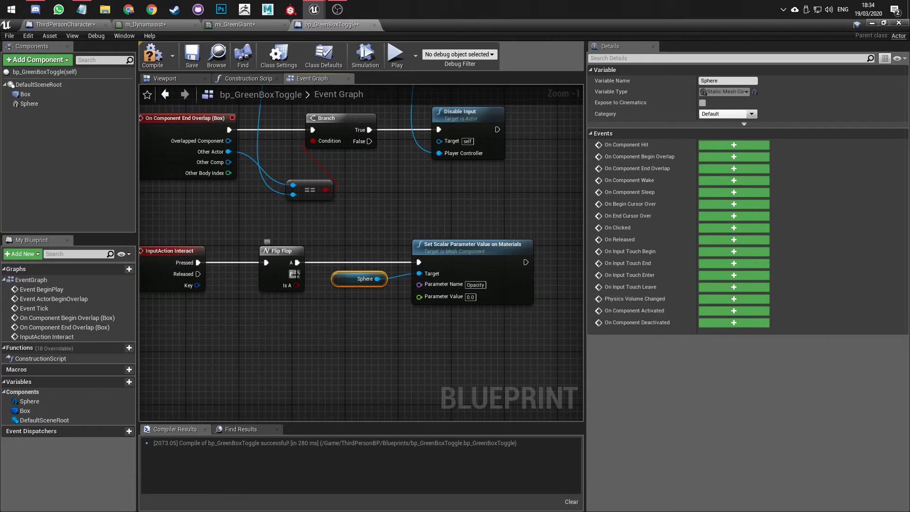
- Duplicate the Set Scalar Parameter Value on Materials node, set the copy's Parameter Value to 1.0, and connect Flip Flop output B to it
left_click(460, 249)
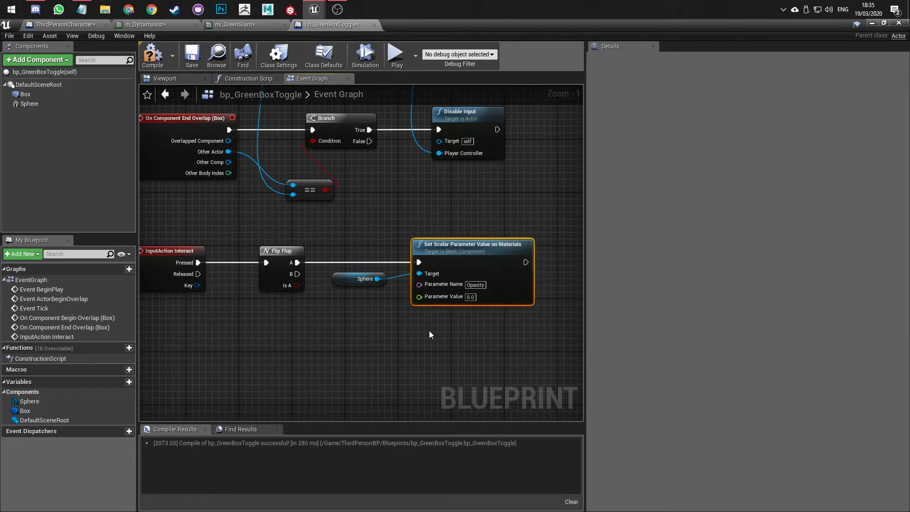
key("ctrl+v")
left_click_drag(445, 338, 426, 333)
right_click_drag(374, 327, 353, 291)
left_click(449, 348)
type("1")
left_click(281, 297)
left_click_drag(277, 237, 397, 311)
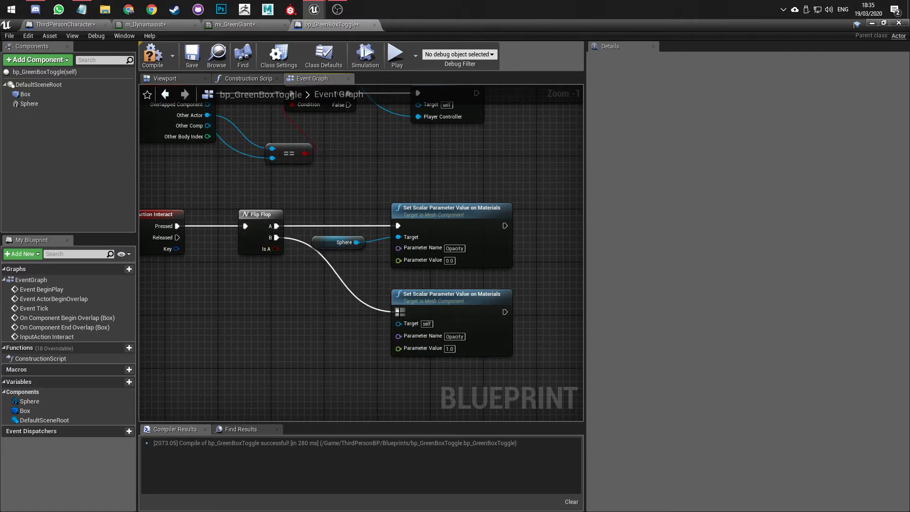
- Connect the Sphere reference to the second Set Scalar Parameter Value on Materials node's Target and compile the Blueprint
left_click(152, 54)
left_click_drag(356, 242, 398, 323)
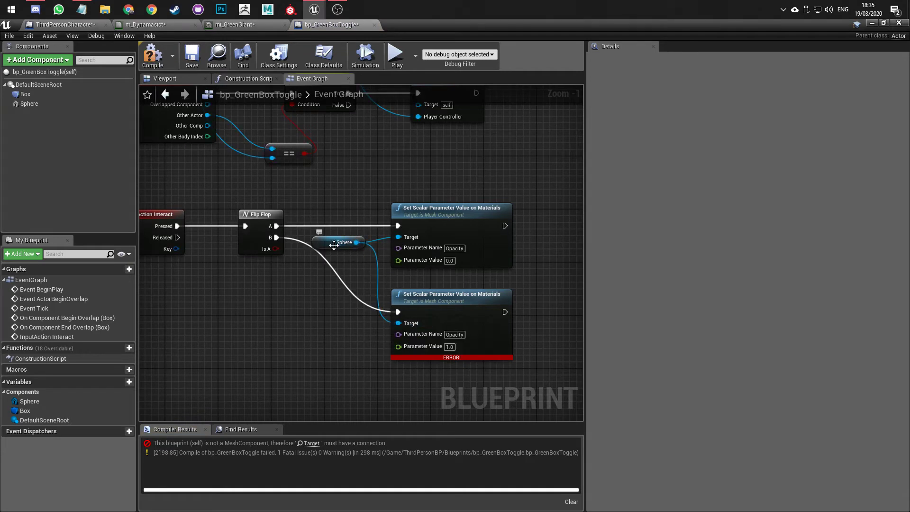
left_click(154, 54)
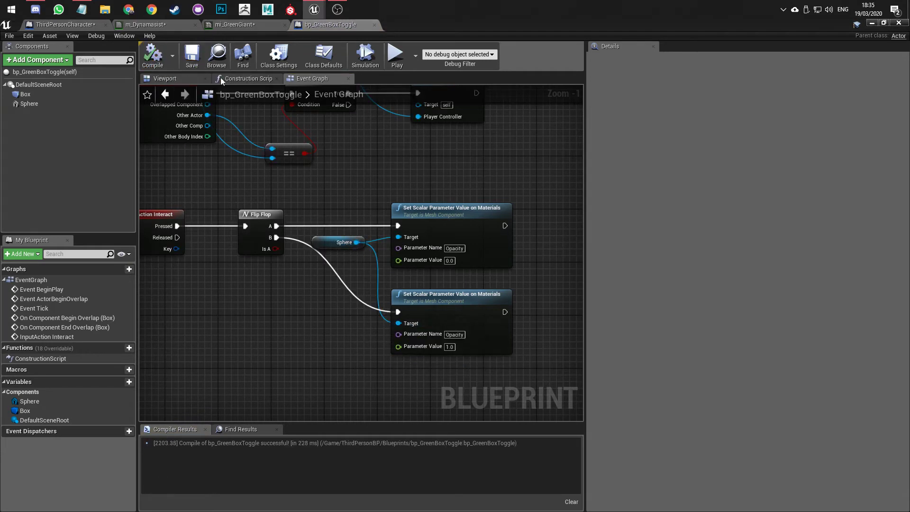
- In the level, delete the green CubeMesh and place a bp_GreenBoxToggle actor at about X -460, Y -220, Z 220
left_click(868, 25)
right_click_drag(392, 335, 303, 344)
left_click(332, 234)
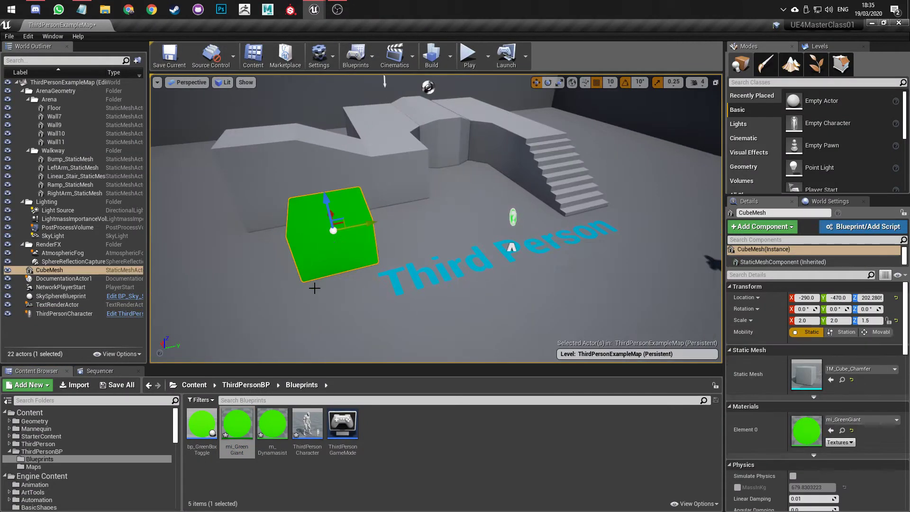
key("Delete")
left_click_drag(202, 425, 429, 251)
- Play the level, walk the character to the green sphere, and trigger Interact repeatedly inside and outside its overlap area to test the toggle
right_click_drag(516, 240, 521, 213)
key("g")
key("g")
mouse_move(522, 268)
right_mouse_down()
mouse_move(495, 267)
mouse_move(602, 247)
mouse_move(457, 256)
mouse_move(609, 267)
mouse_move(458, 266)
mouse_move(550, 265)
mouse_move(521, 265)
right_mouse_up()
key("g")
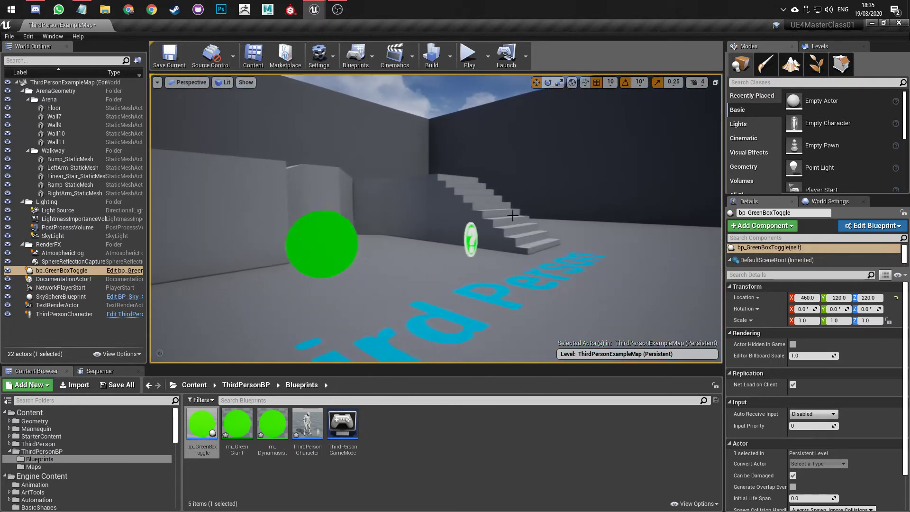
left_click(469, 55)
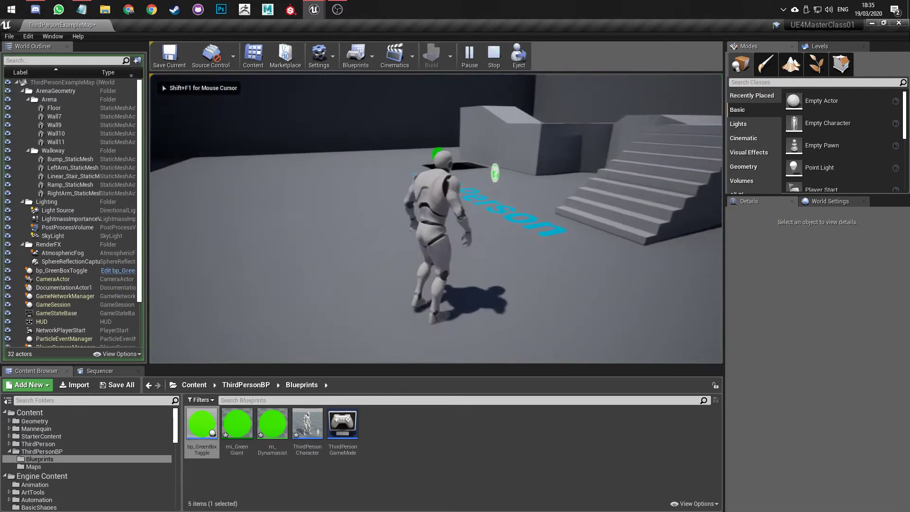
key("w")
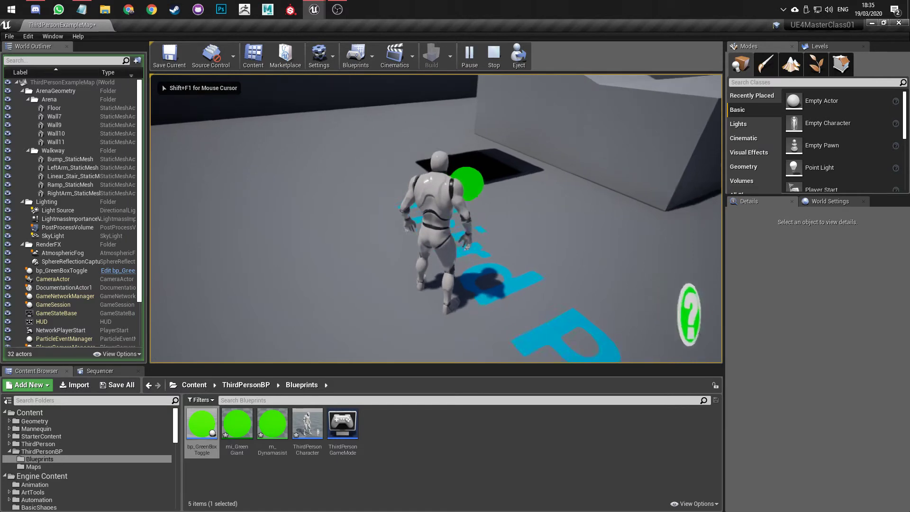
key("e")
key("e")
key("e")
key("e")
key("e")
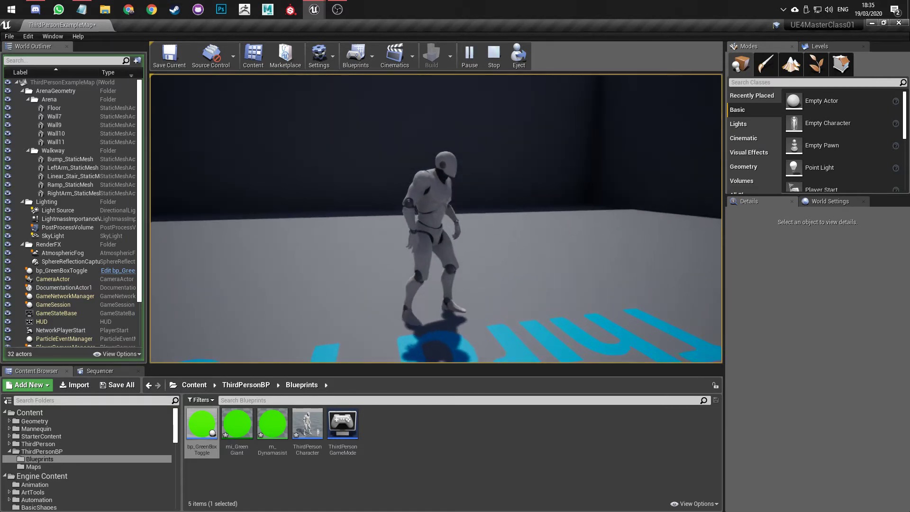
key("e")
key("e")
key("e")
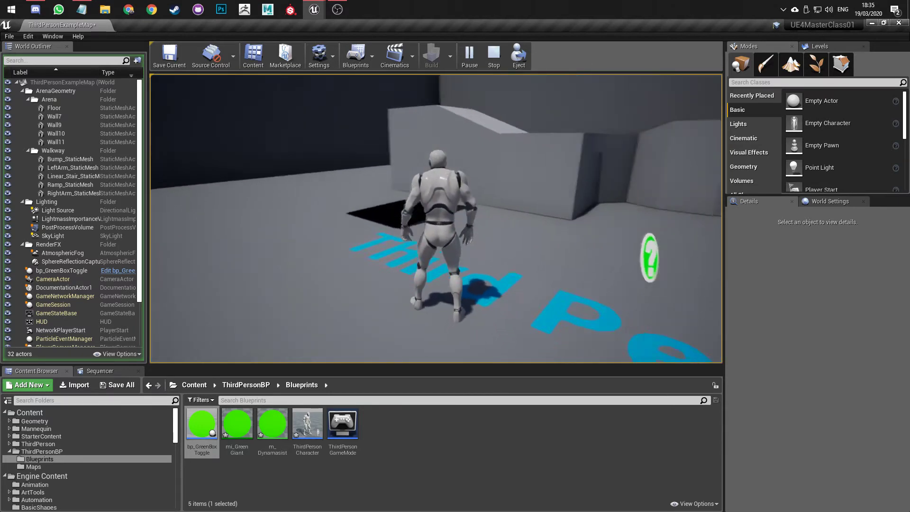
key("e")
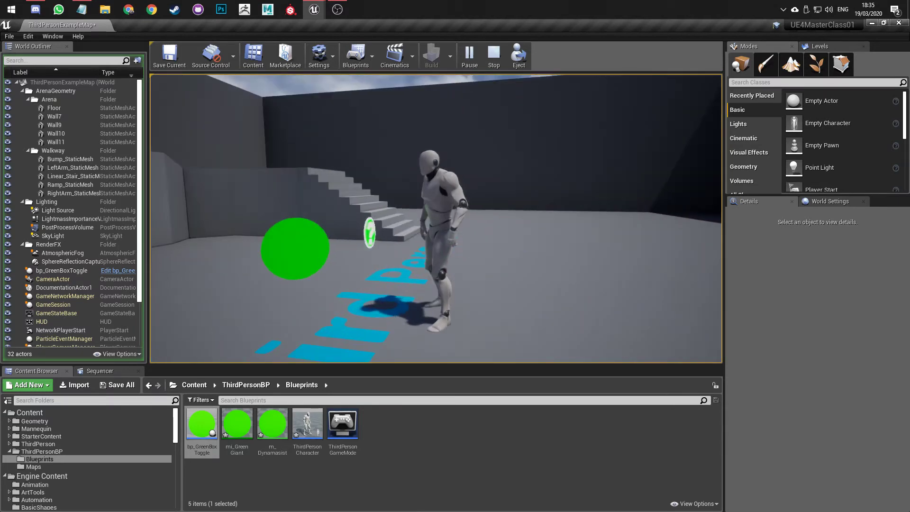
key("Escape")
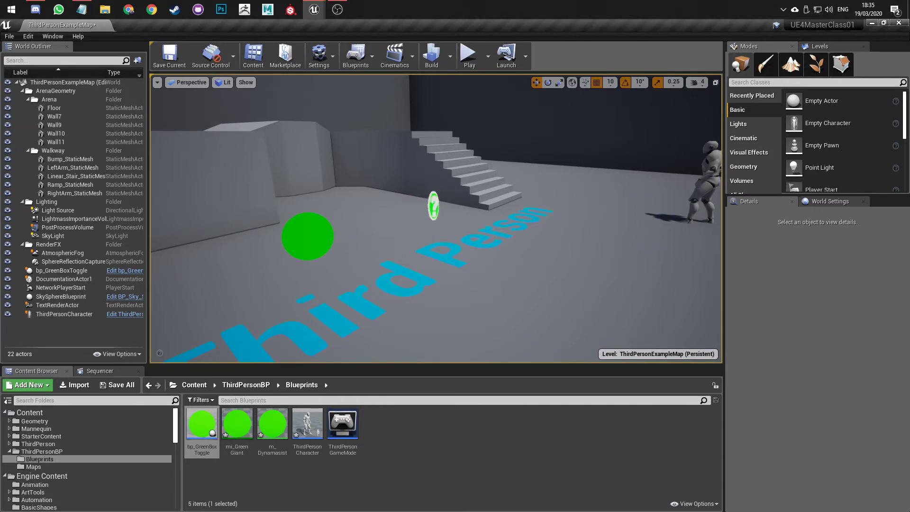
- Open bp_GreenBoxToggle and delete the unused Event ActorBeginOverlap and Event Tick nodes from its Event Graph
right_click_drag(348, 235, 396, 223)
key("s")
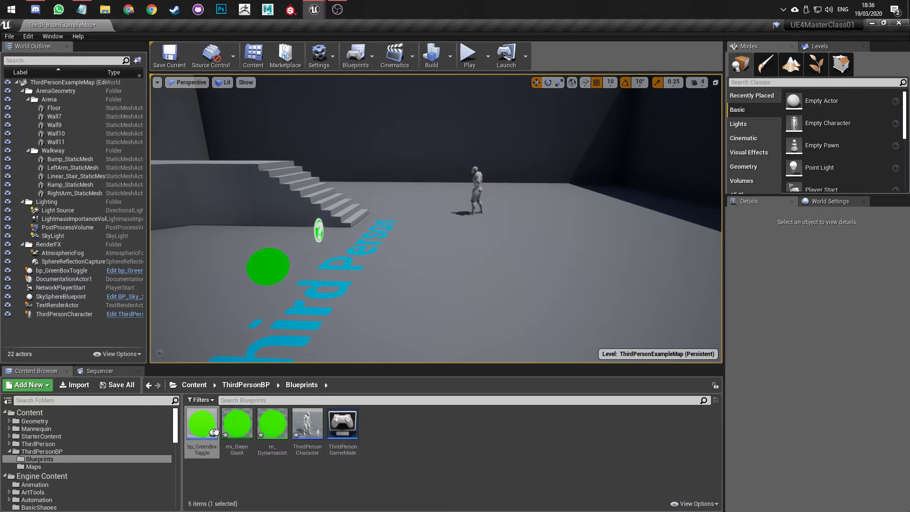
double_click(206, 438)
scroll(323, 334, "down", 2)
right_click_drag(323, 359, 333, 274)
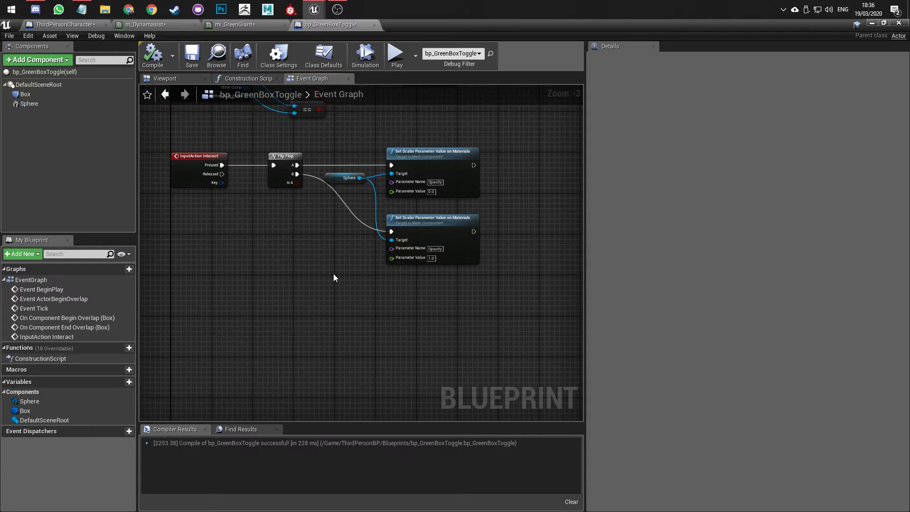
right_click_drag(308, 243, 292, 417)
scroll(341, 353, "down", 2)
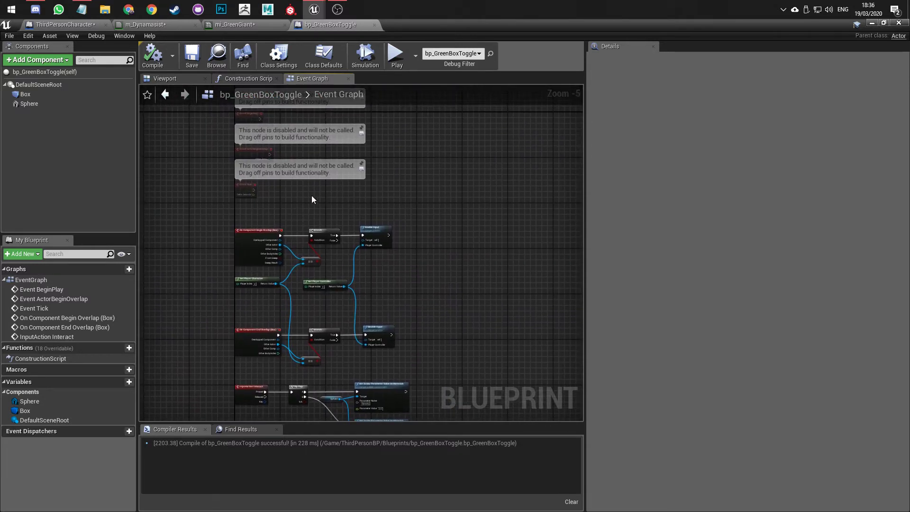
right_click_drag(303, 196, 322, 260)
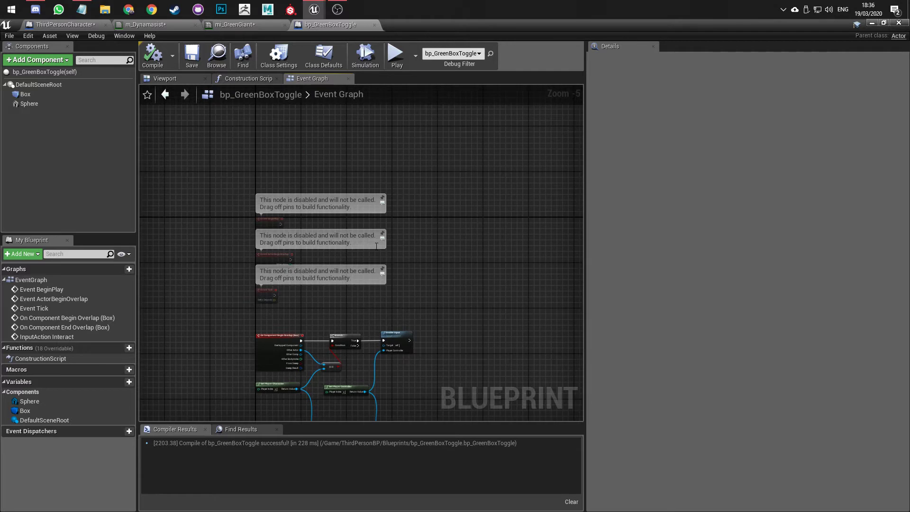
scroll(316, 312, "up", 4)
left_click_drag(338, 381, 235, 255)
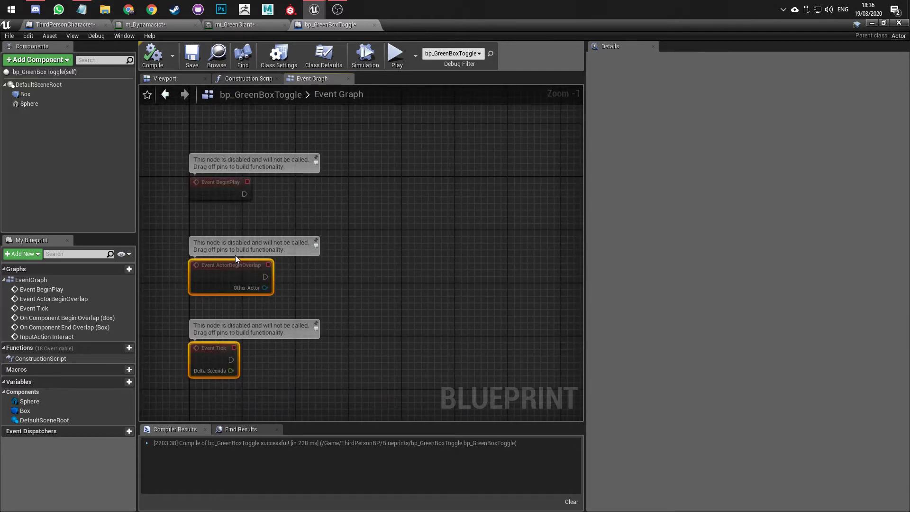
key("Delete")
- Add a Timeline named SpectrumCycler to Event BeginPlay, connected to its Play input, and line the node up with the event
right_click_drag(300, 164, 341, 180)
left_click_drag(284, 210, 354, 210)
type("timeline")
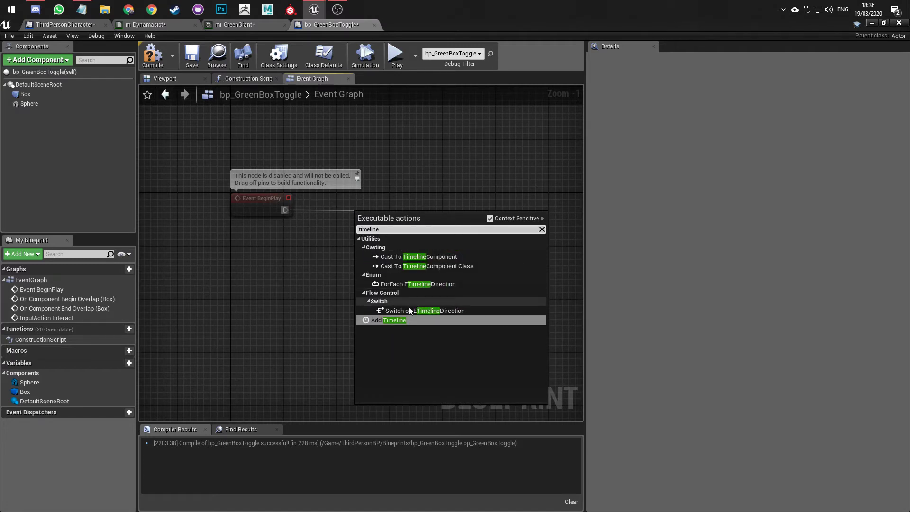
left_click(399, 320)
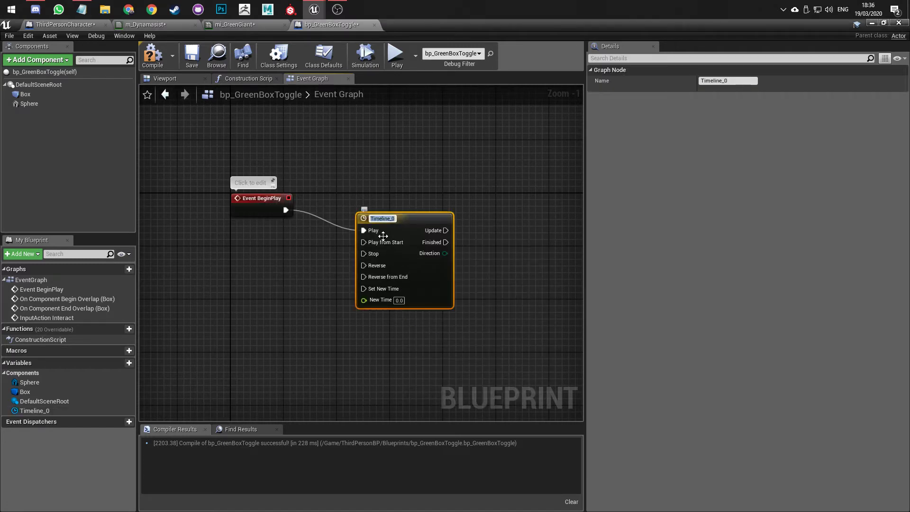
type("SpectrumSycler")
key("Return")
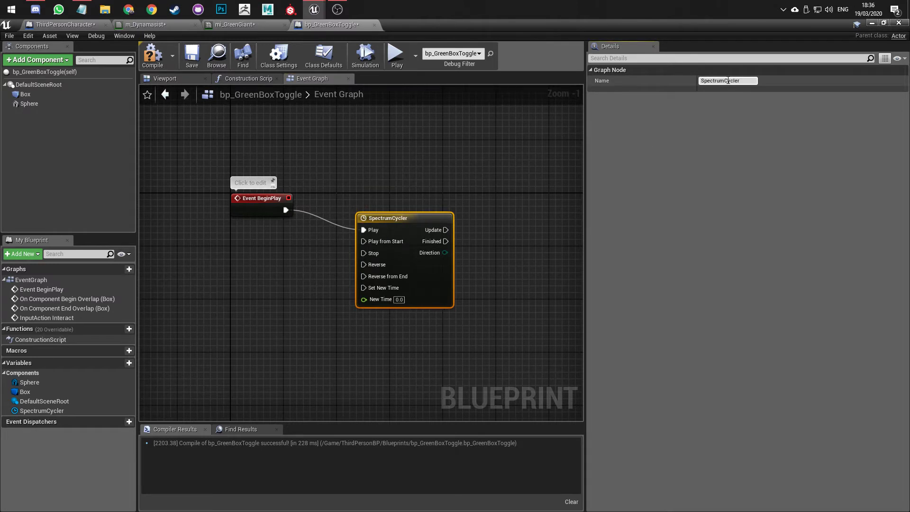
left_click_drag(398, 212, 411, 192)
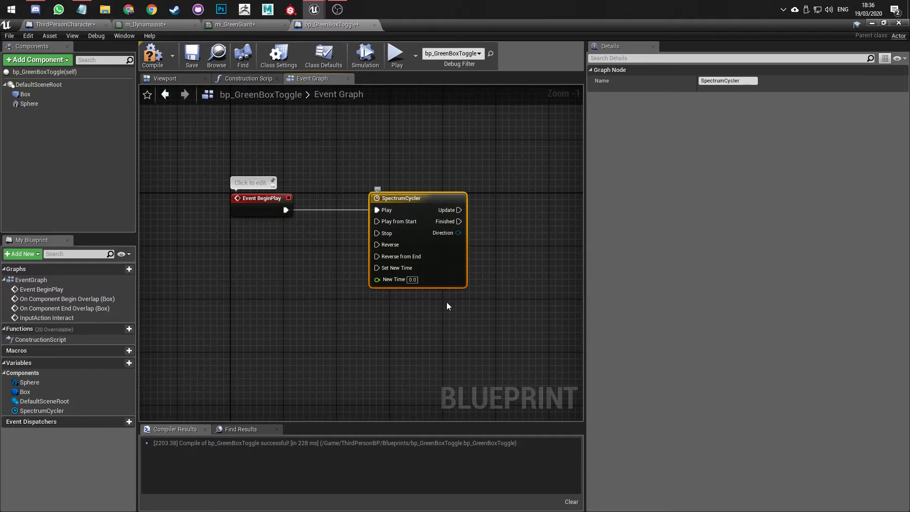
- Open the SpectrumCycler timeline and add three float tracks named Red, Blue and Green
double_click(433, 261)
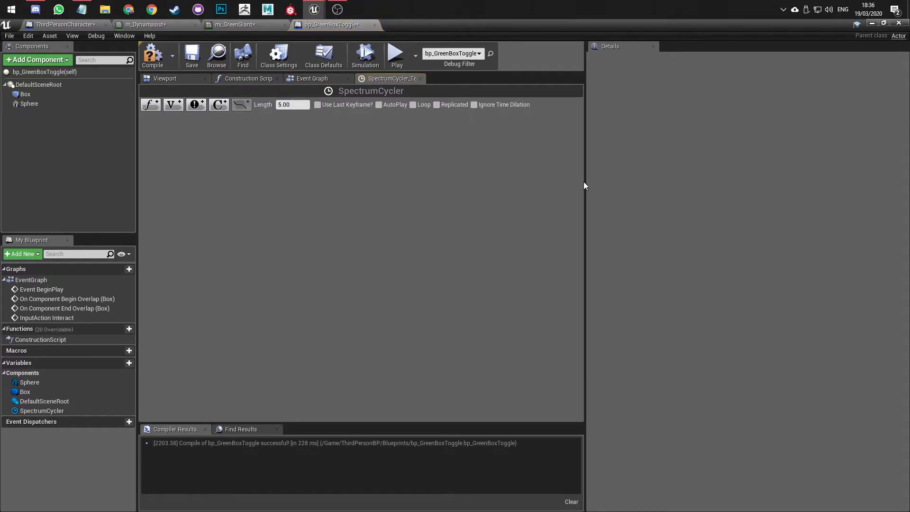
left_click_drag(584, 182, 660, 186)
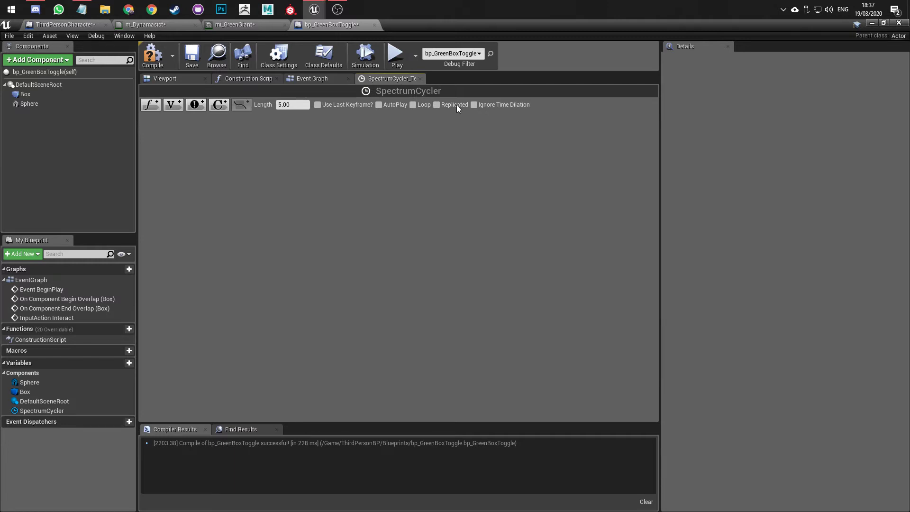
left_click(151, 105)
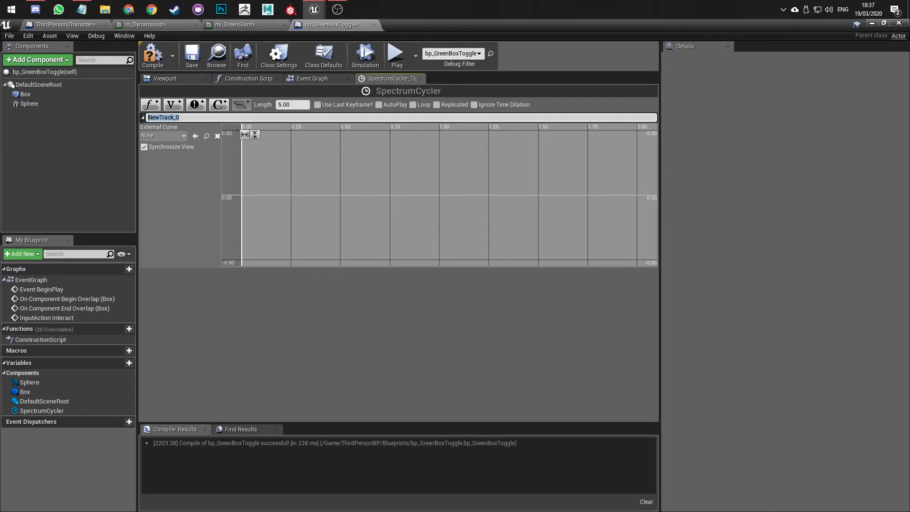
type("Red")
key("Return")
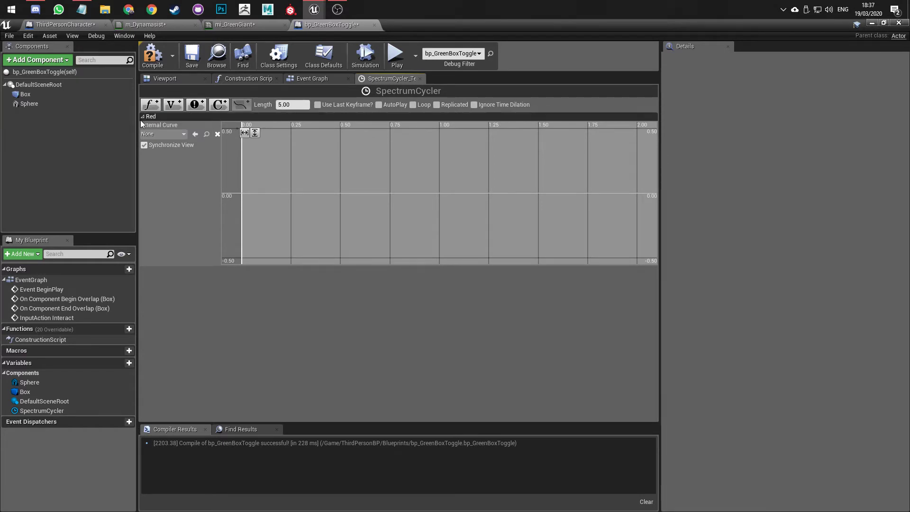
left_click(152, 105)
type("Blue")
key("Return")
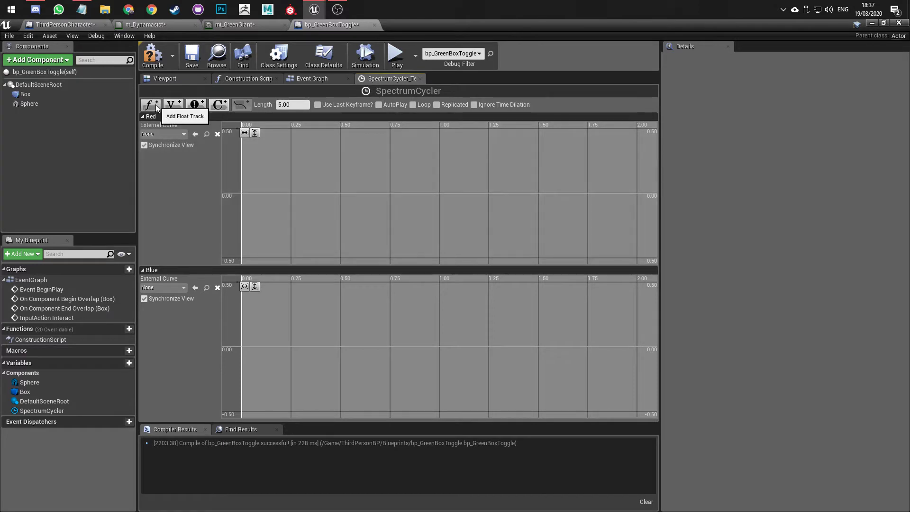
left_click(157, 107)
type("Green")
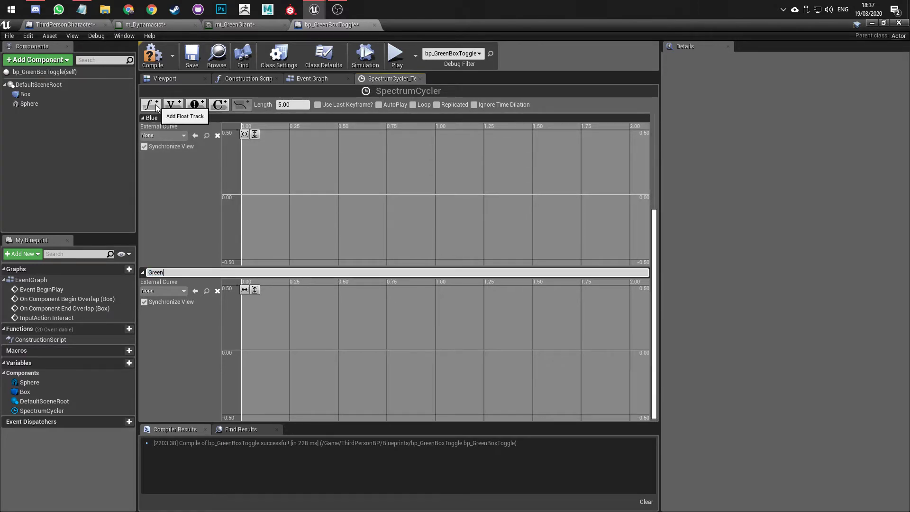
key("Return")
- Set the SpectrumCycler timeline's length to 3.00
scroll(201, 185, "up", 1)
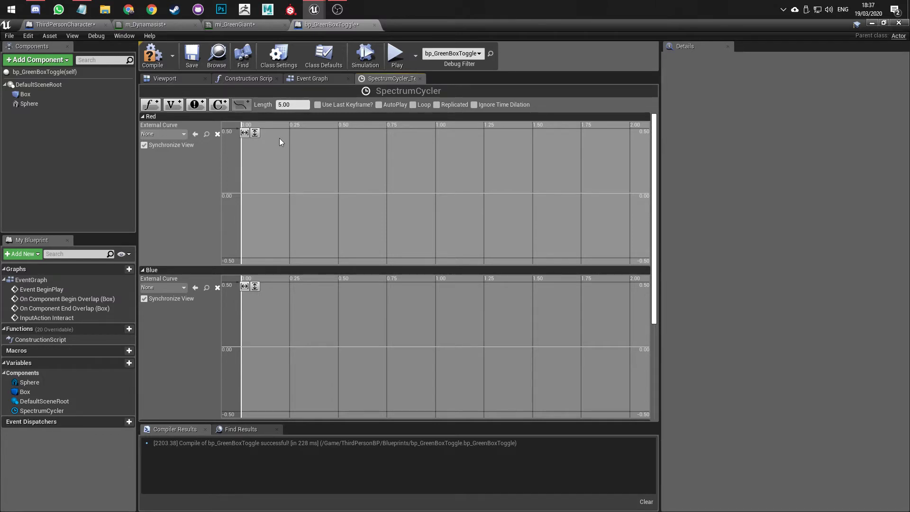
left_click(296, 104)
type("3")
key("Return")
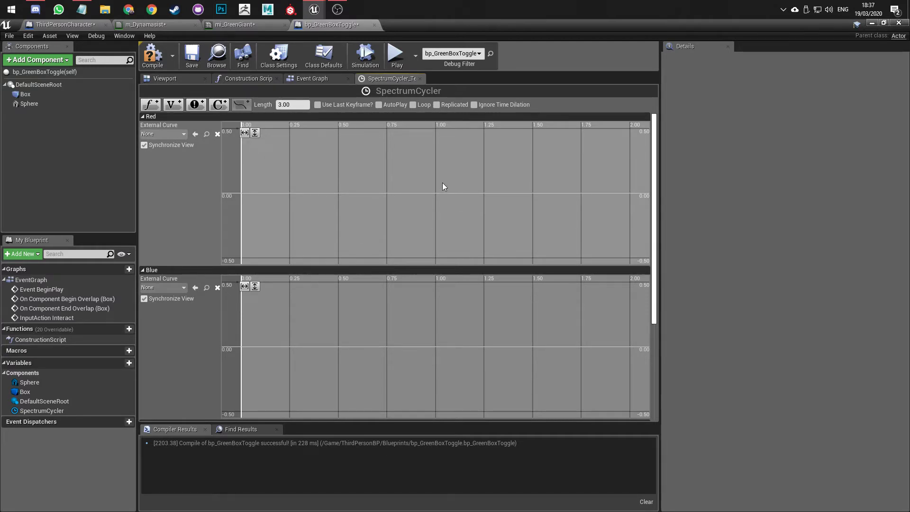
- Add a key to the Red track at time 0.0 with value 1.0
scroll(442, 183, "down", 5)
scroll(434, 207, "up", 3)
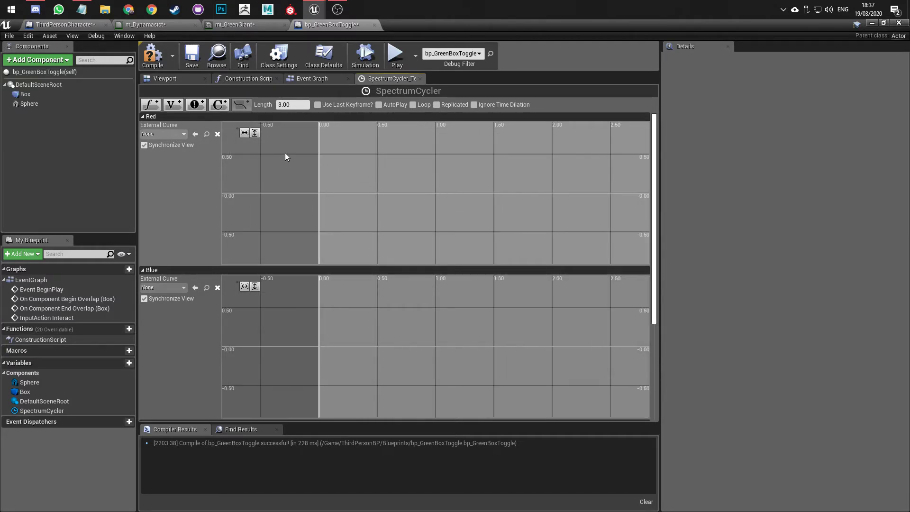
left_click(244, 133)
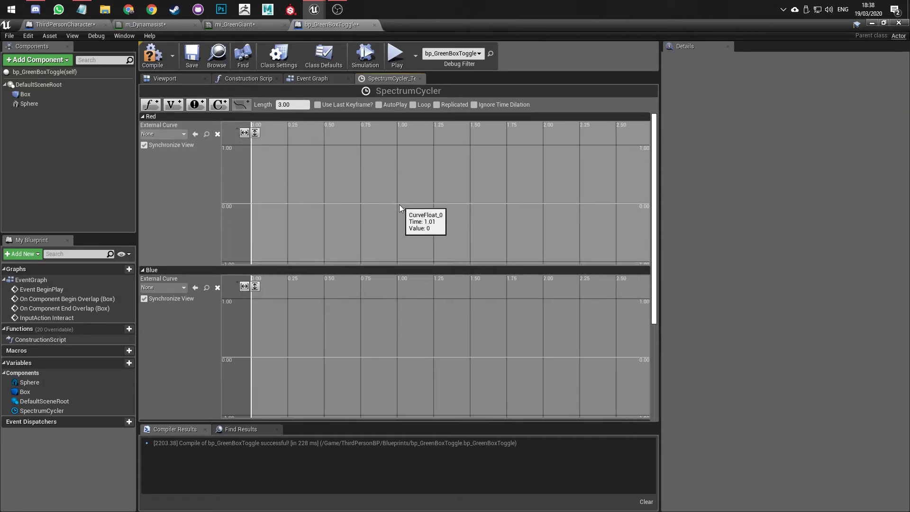
scroll(375, 206, "down", 3)
right_click_drag(374, 206, 362, 205)
right_click_drag(447, 175, 382, 217)
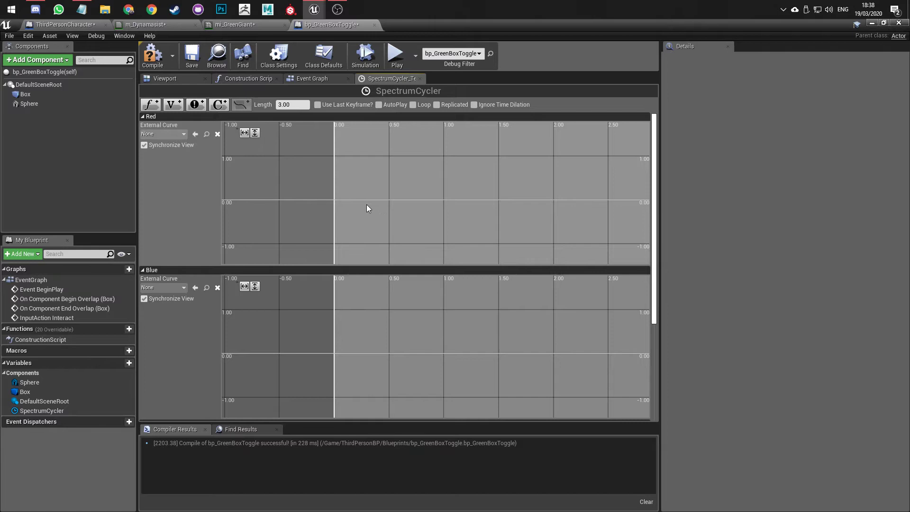
right_click(338, 159)
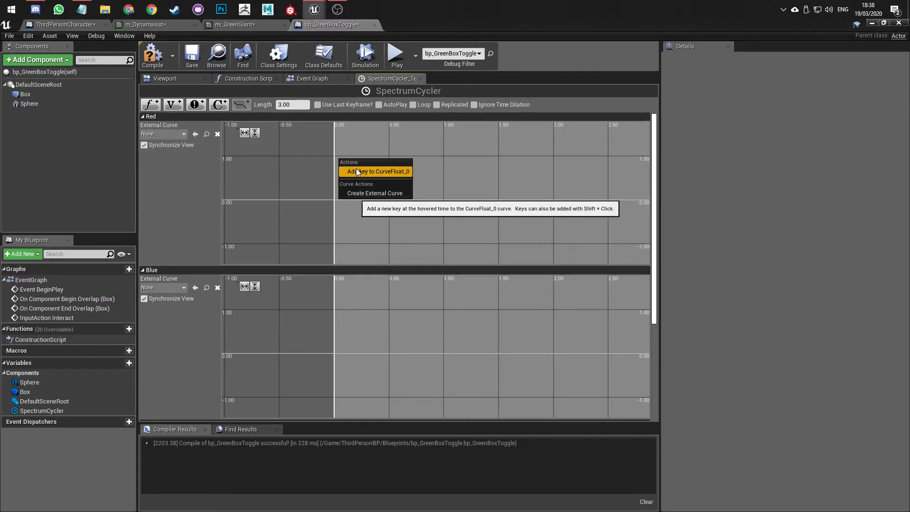
left_click(357, 169)
left_click(341, 132)
left_click(295, 133)
type("0")
key("Return")
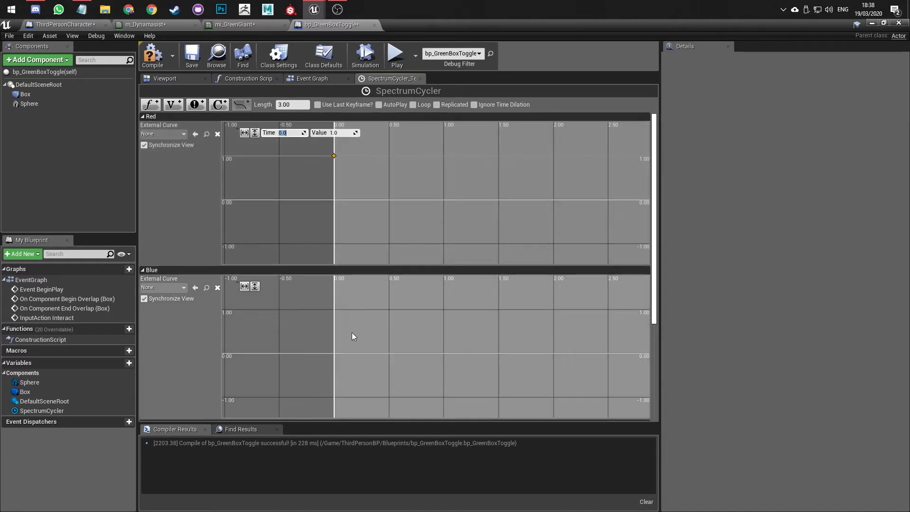
- Add a key to the Blue track at time 0.0 with value 0.0
right_click(352, 332)
left_click(372, 343)
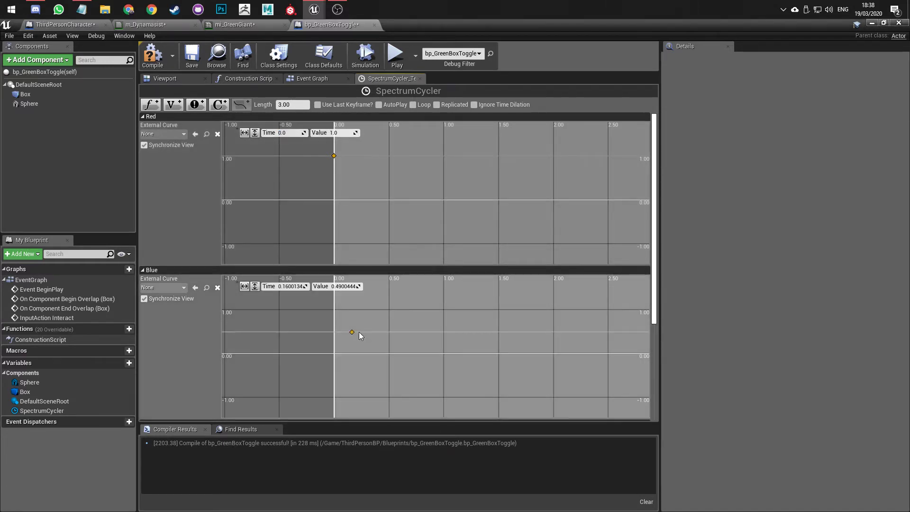
left_click(290, 286)
type("0")
key("Tab")
type("0")
key("Return")
- Add a key to the Green track at time 0.0 with value 0.0
scroll(175, 346, "down", 10)
right_click(352, 335)
left_click(369, 345)
left_click(290, 288)
type("0")
key("Tab")
type("0")
key("Return")
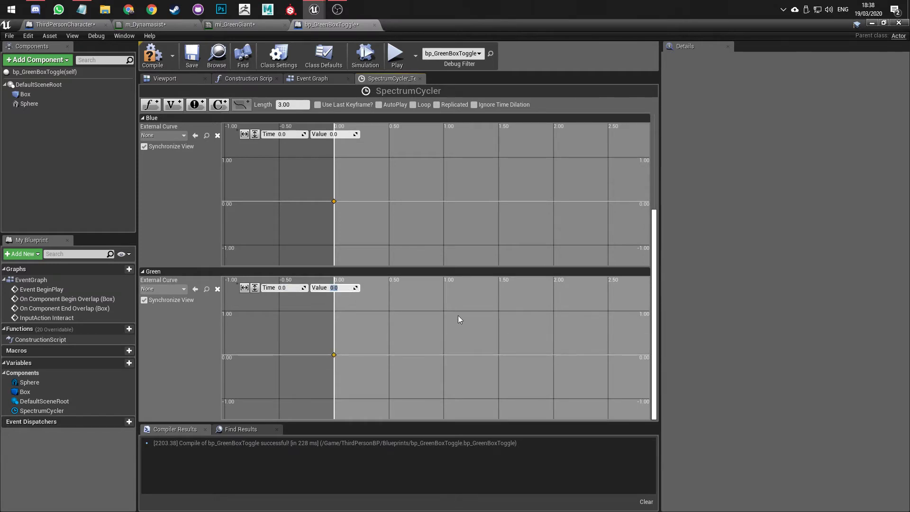
- Add a second key to the Red track at time 1.0 with value 0.0
scroll(163, 283, "up", 5)
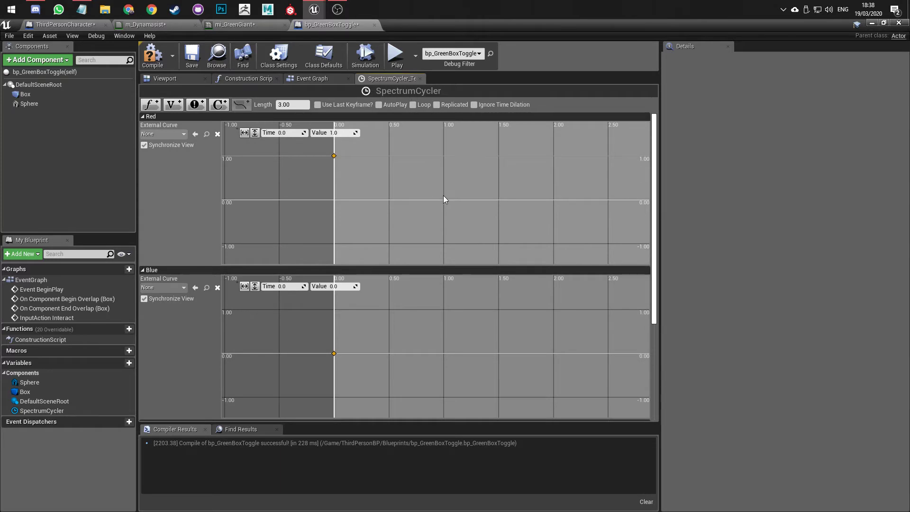
right_click(444, 200)
left_click(454, 208)
left_click(293, 133)
type("0")
key("BackSpace")
type("1")
key("Tab")
type("0")
key("Tab")
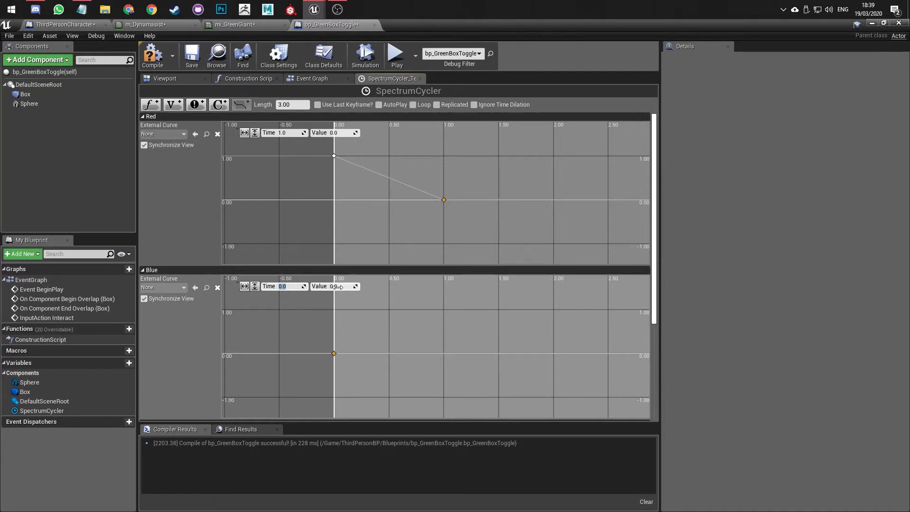
- Change the Blue track's existing key to time 1.0 and value 1.0
type("1")
key("Return")
key("Tab")
type("1")
key("Return")
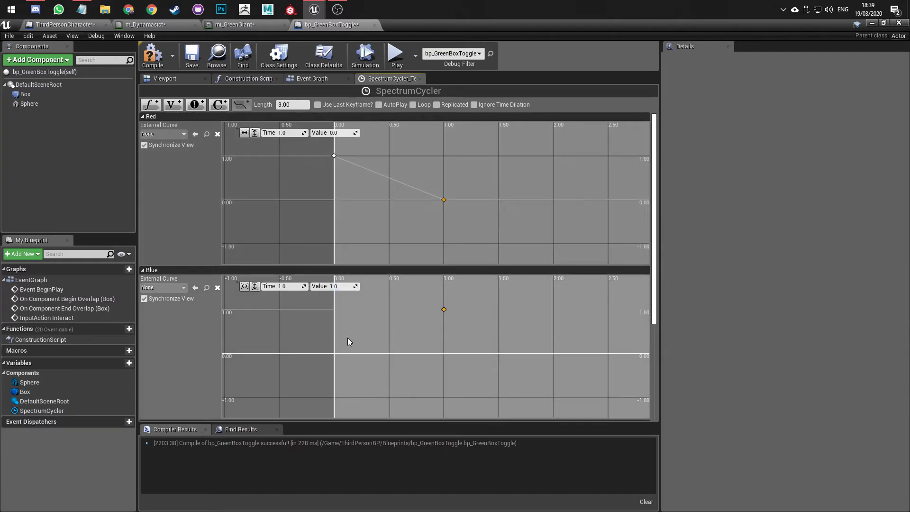
- Add another key to the Blue track at time 0.0 with value 0.0, before its peak
right_click(348, 337)
left_click(367, 348)
left_click(285, 286)
type("0")
key("Tab")
type("0")
key("Return")
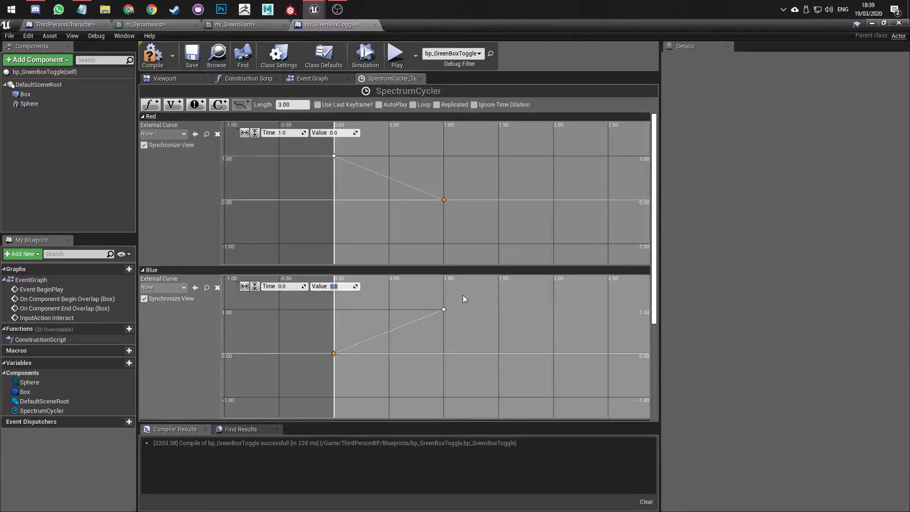
- Add a third key to the Blue track at time 2.0 with value 0.0
right_click_drag(499, 320, 446, 312)
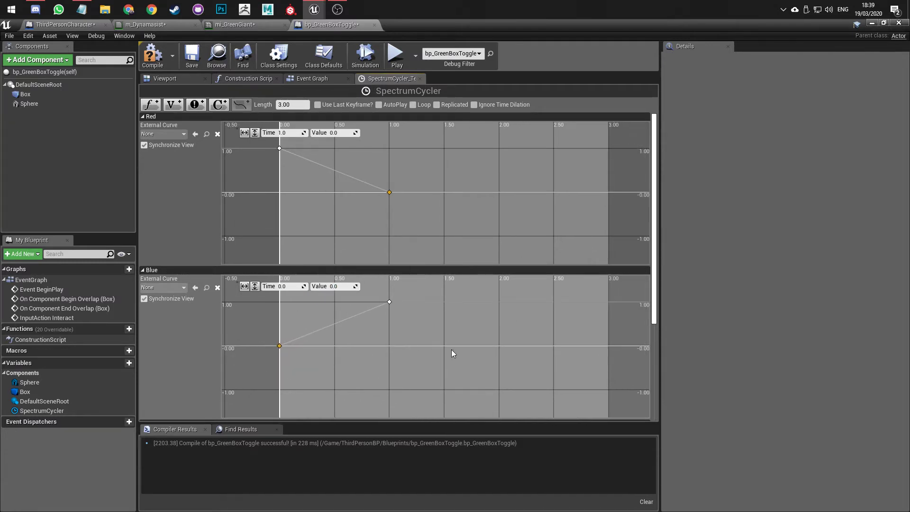
right_click(499, 344)
left_click(522, 356)
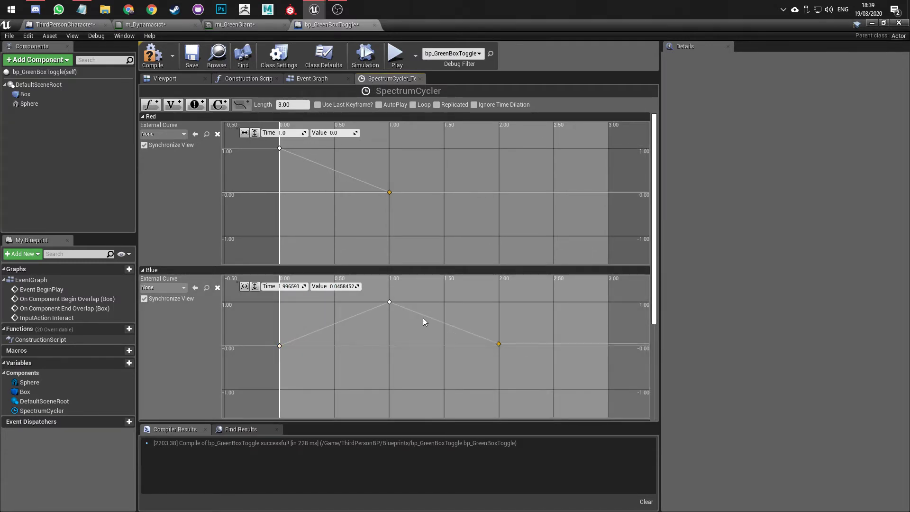
left_click(290, 286)
type("2")
key("Tab")
type("0")
key("Return")
scroll(175, 358, "down", 5)
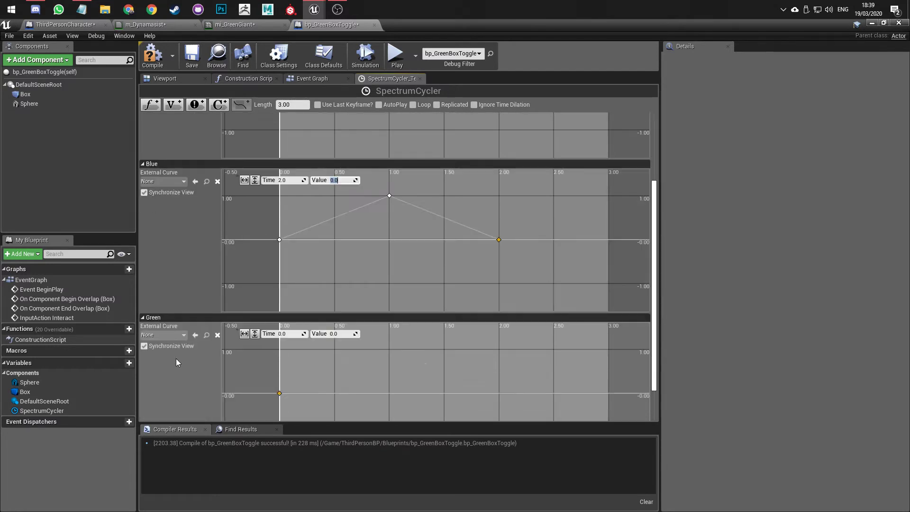
right_click(388, 357)
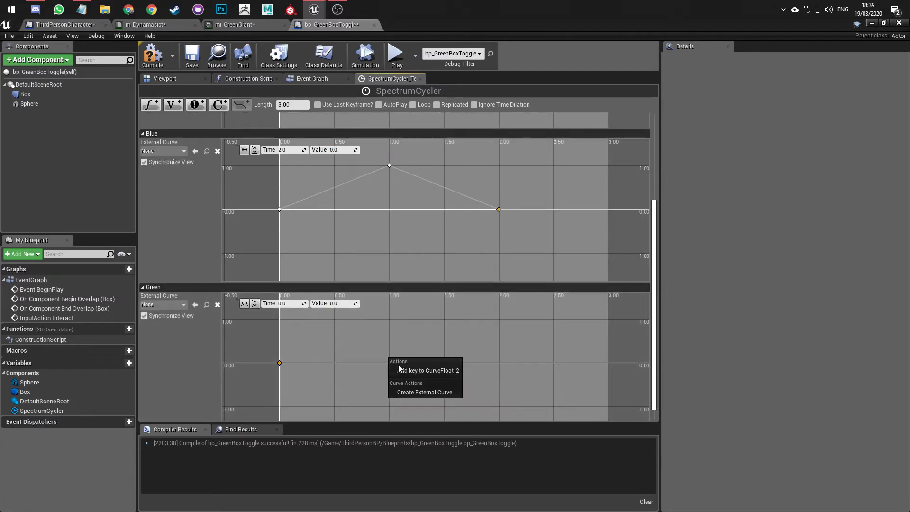
left_click(403, 371)
key("ctrl+z")
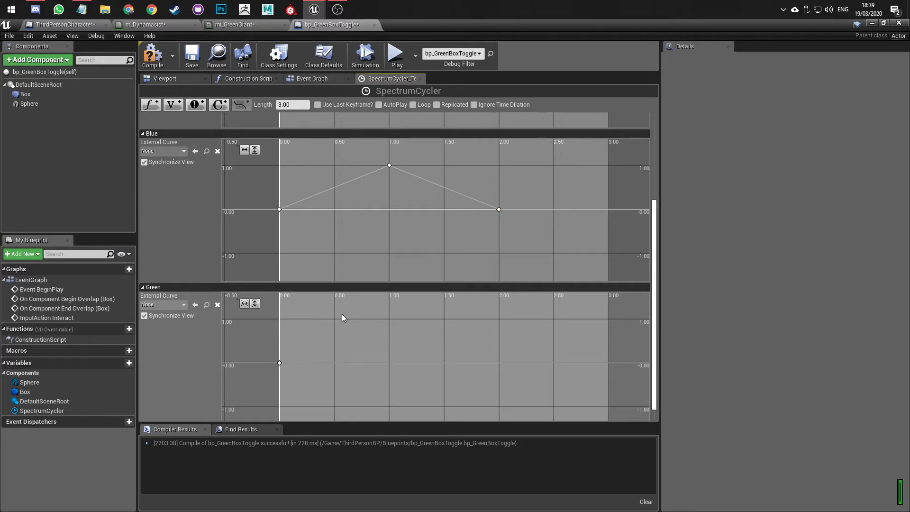
- Move the Green track's existing key to time 1.0
left_click(279, 362)
left_click(334, 304)
left_click(287, 304)
type("1")
key("Return")
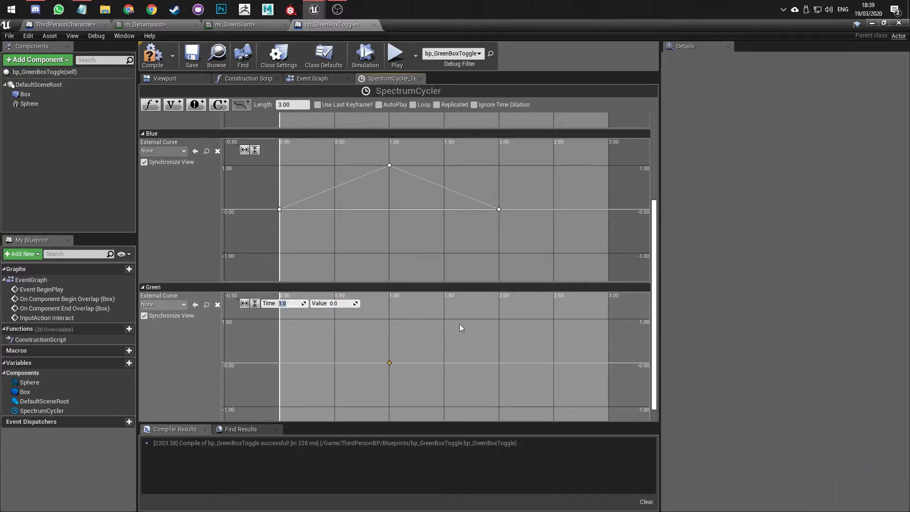
- Add a key to the Green track at time 2.0 with value 1.0
right_click(501, 320)
left_click(521, 329)
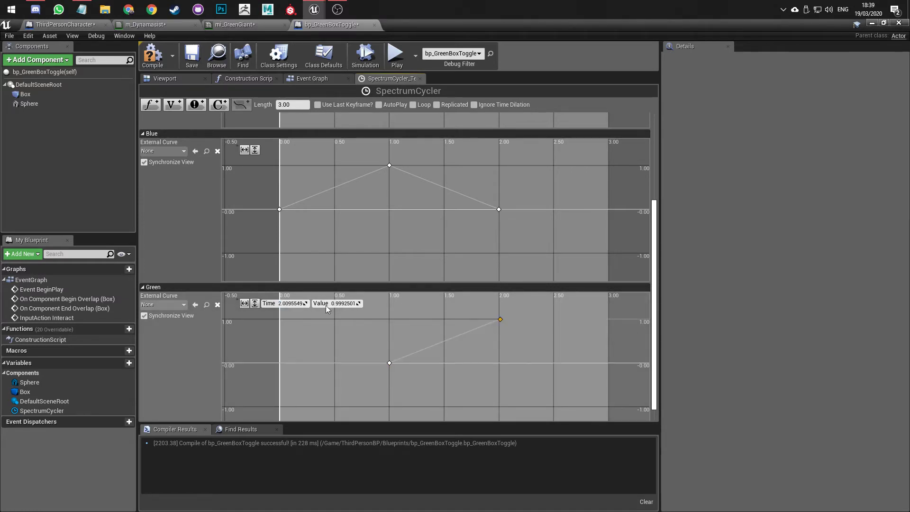
left_click(295, 304)
type("2")
key("Tab")
type("1")
key("Return")
- Add a final key to the Green track at time 3.0 with value 0.0
right_click_drag(554, 331, 505, 362)
scroll(485, 355, "down", 1)
right_click(519, 376)
left_click(531, 379)
left_click(291, 308)
type("3")
key("Tab")
type("0")
key("Return")
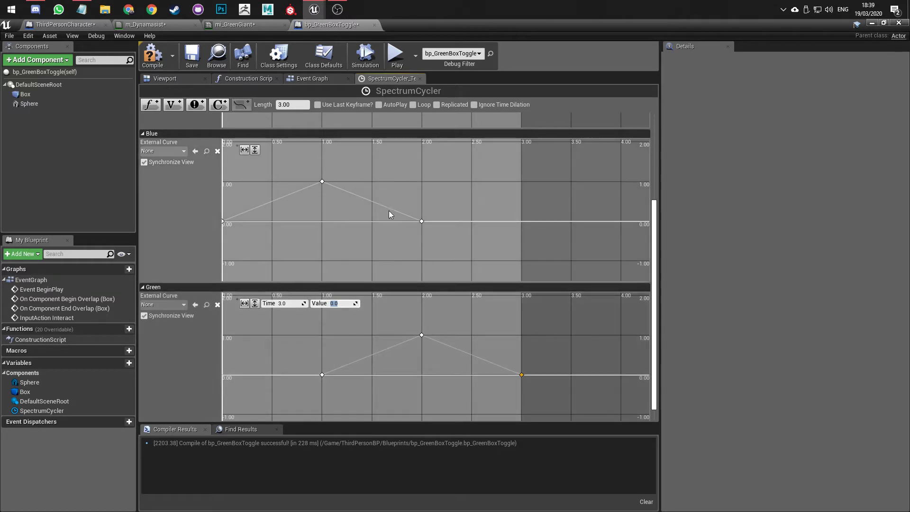
- Add a key to the Red track at time 2.0 with a value of about 0
scroll(178, 187, "up", 5)
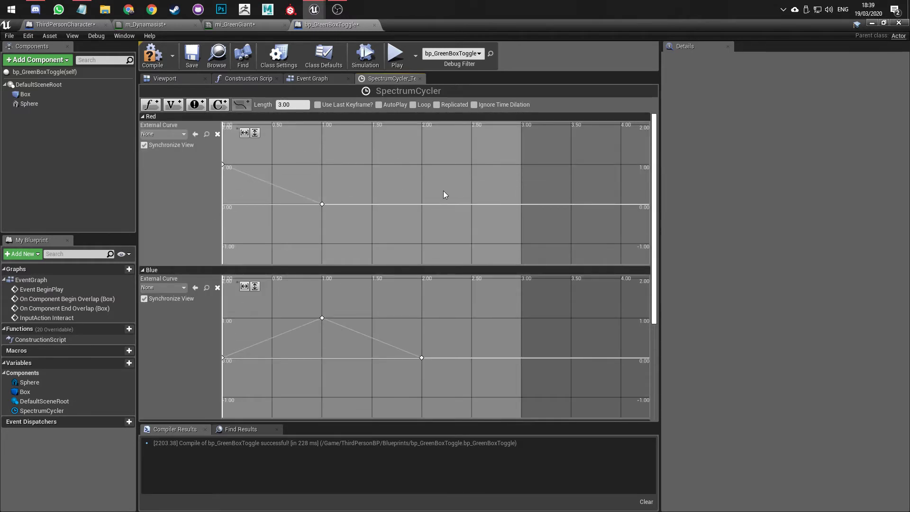
right_click(426, 206)
left_click(437, 215)
left_click(294, 133)
type("2")
key("Return")
- Add a final key to the Red track at time 3.0 with value 1.0
right_click(518, 167)
left_click(530, 180)
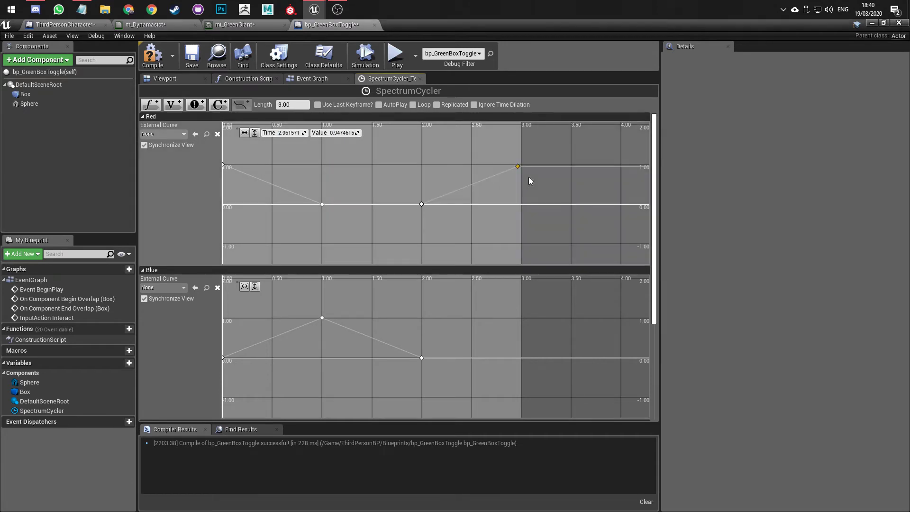
left_click(295, 134)
type("3.0")
key("Tab")
type("1.0")
key("Return")
- Compile and save the blueprint, then enable Loop on the SpectrumCycler timeline and recompile
left_click(155, 58)
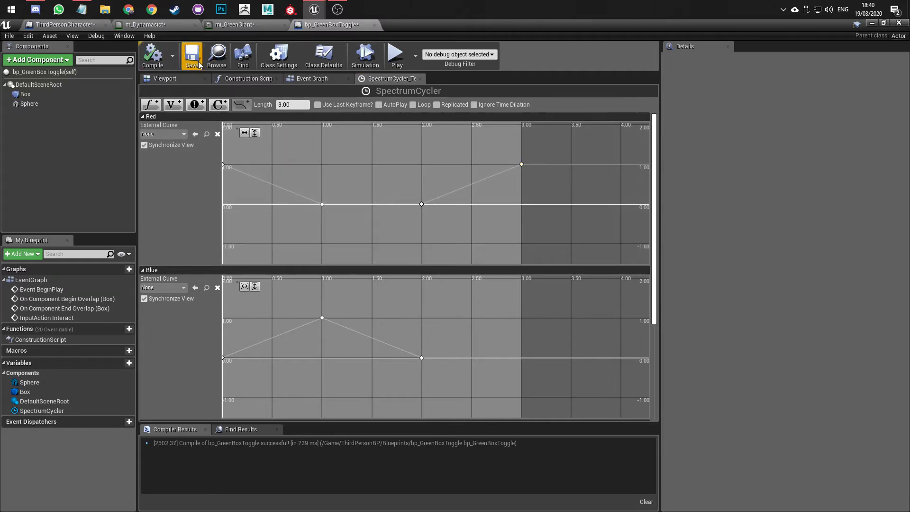
left_click(195, 58)
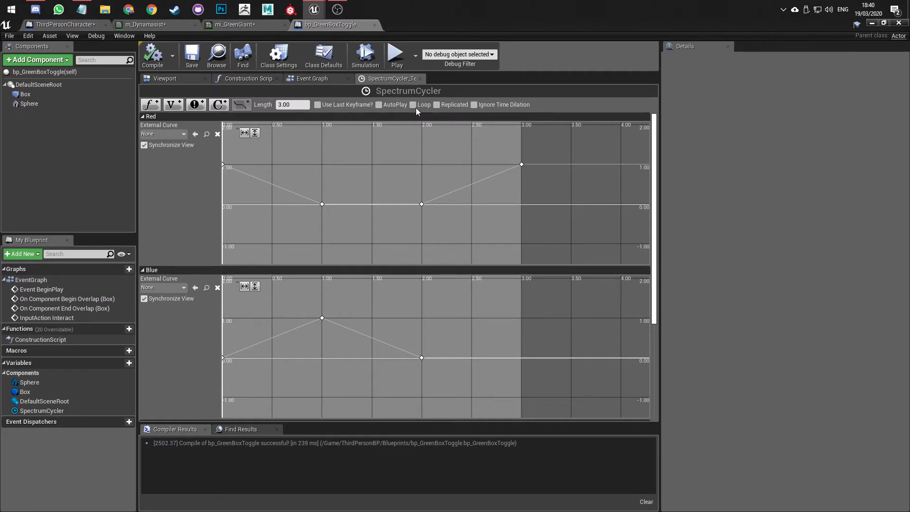
left_click(413, 105)
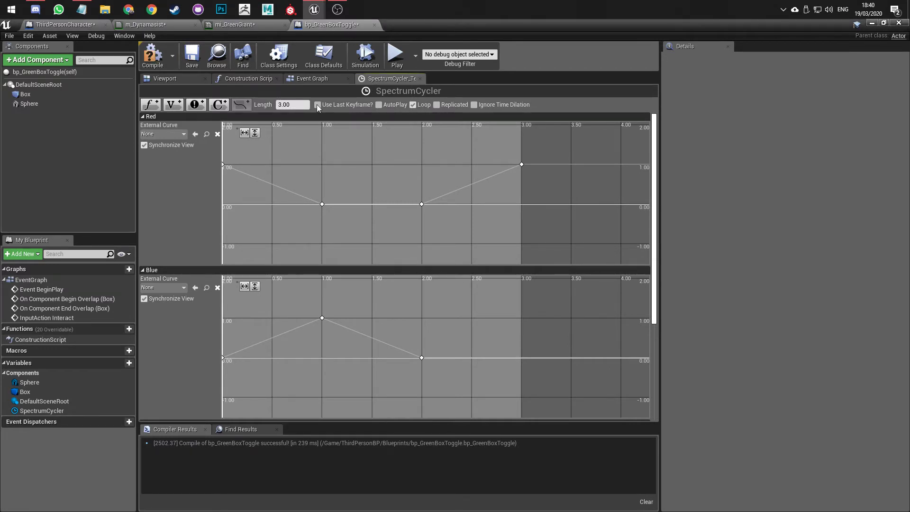
left_click(150, 61)
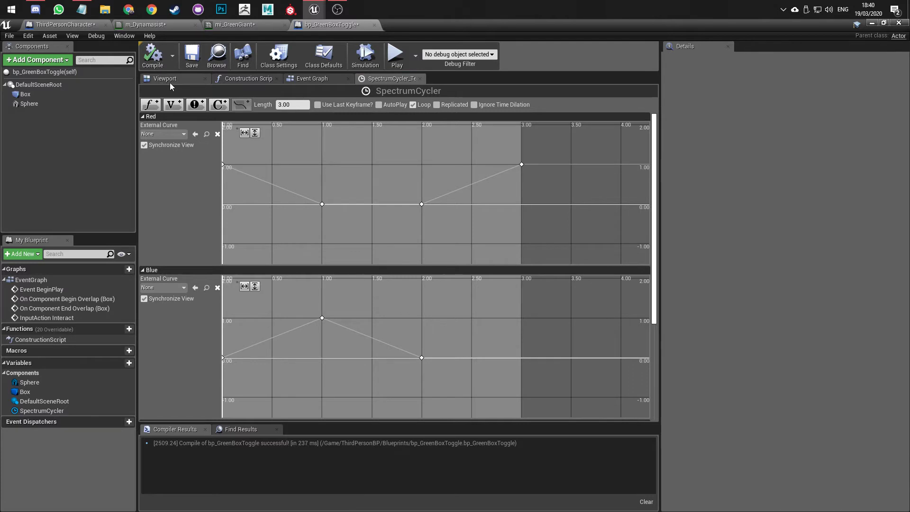
- Open the Event Graph and examine the SpectrumCycler outputs and the existing Set Scalar Parameter Value on Materials nodes
left_click(325, 80)
right_click_drag(478, 286, 413, 277)
left_click_drag(393, 234, 411, 238)
key("Escape")
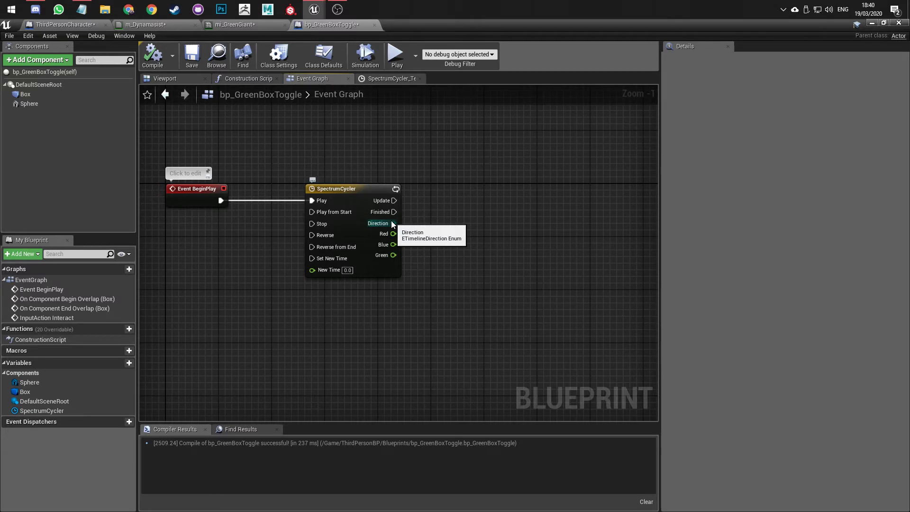
scroll(195, 326, "down", 2)
mouse_move(293, 327)
right_mouse_down()
mouse_move(292, 96)
mouse_move(304, 64)
right_mouse_up()
right_click_drag(383, 360, 400, 306)
right_click_drag(458, 360, 424, 301)
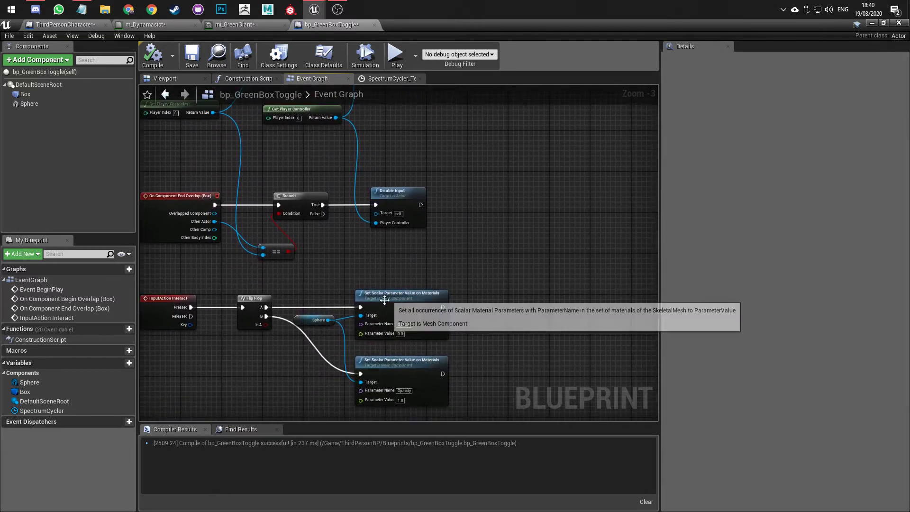
right_click_drag(408, 178, 407, 416)
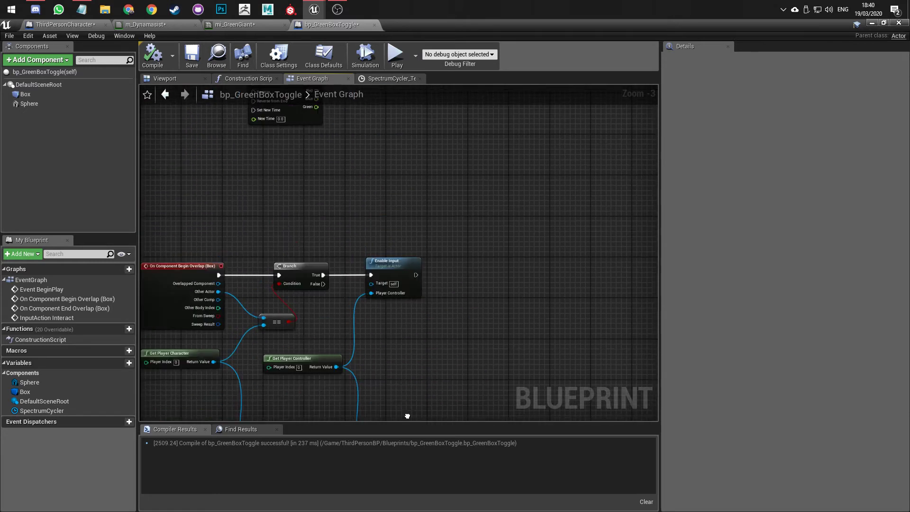
right_click_drag(375, 192, 372, 285)
right_click_drag(309, 166, 305, 250)
- Add a Set Vector Parameter Value on Materials (Sphere) node driven by SpectrumCycler's Update output, aligned with the timeline node
left_click_drag(308, 240, 414, 240)
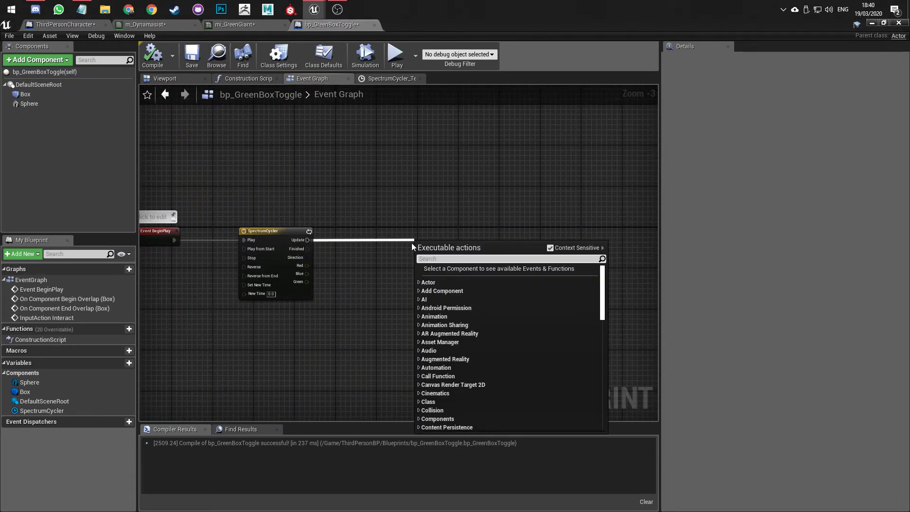
type("dynamic material")
key("BackSpace")
key("BackSpace")
key("BackSpace")
key("BackSpace")
key("BackSpace")
key("BackSpace")
key("BackSpace")
key("BackSpace")
key("BackSpace")
key("BackSpace")
key("BackSpace")
key("BackSpace")
key("BackSpace")
key("BackSpace")
key("BackSpace")
key("BackSpace")
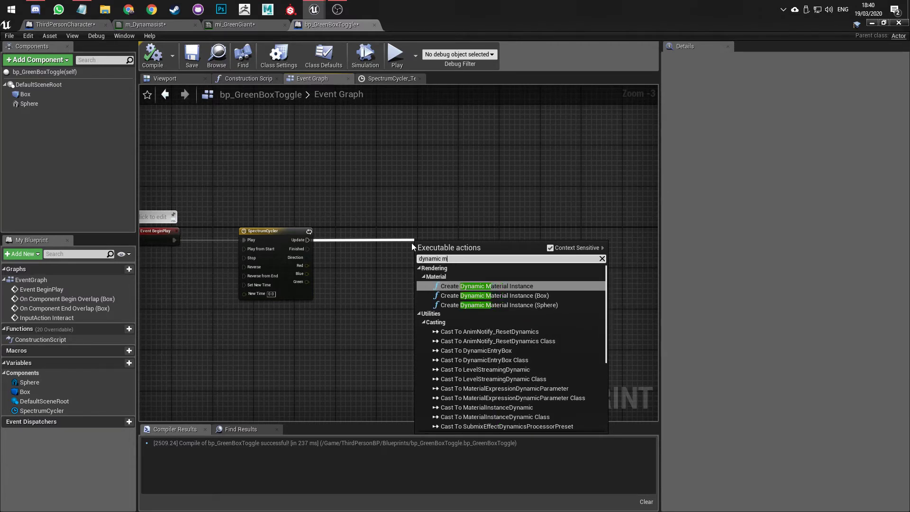
type("set")
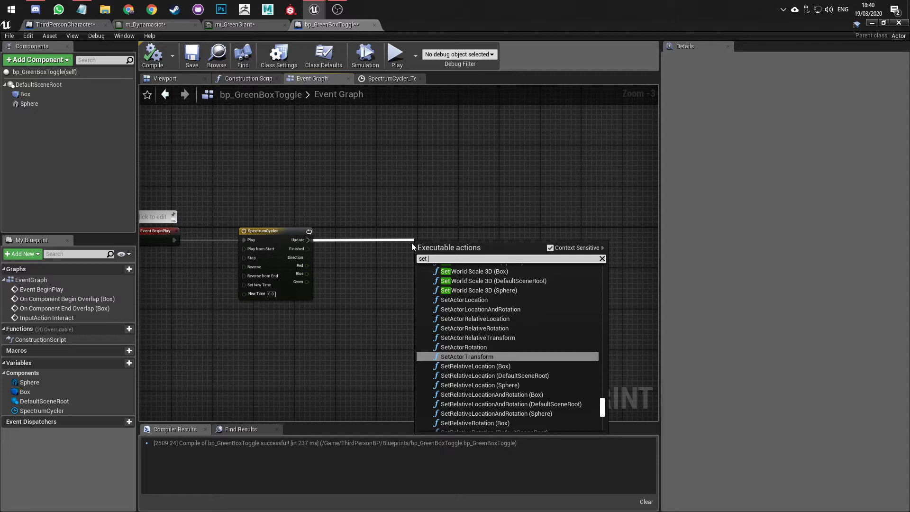
type(" vector para")
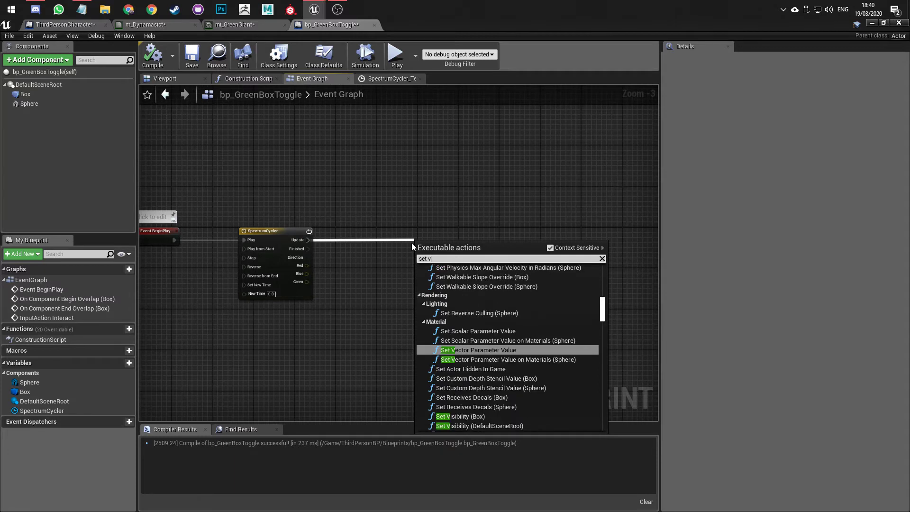
key("Down")
key("Return")
left_click_drag(445, 249, 440, 234)
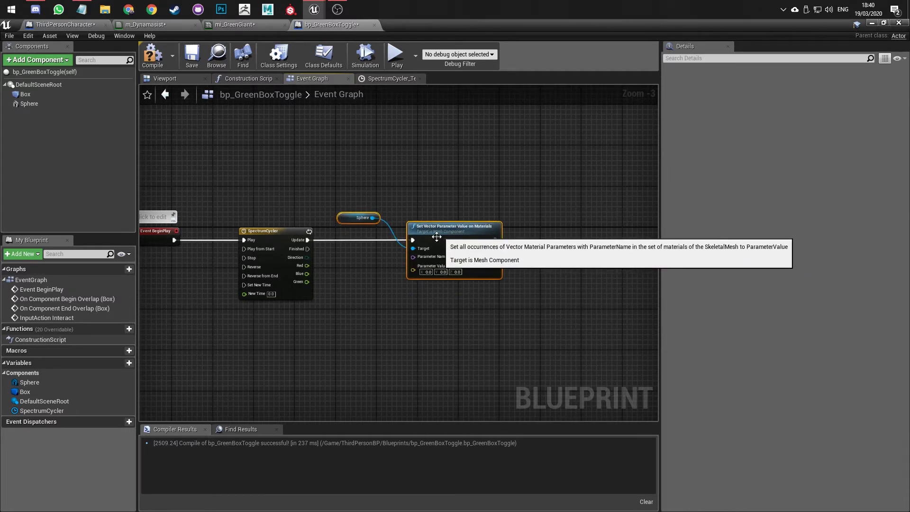
- Set the Parameter Name of the Set Vector Parameter Value on Materials node to Colour
left_click(356, 281)
scroll(379, 258, "up", 3)
left_click(491, 256)
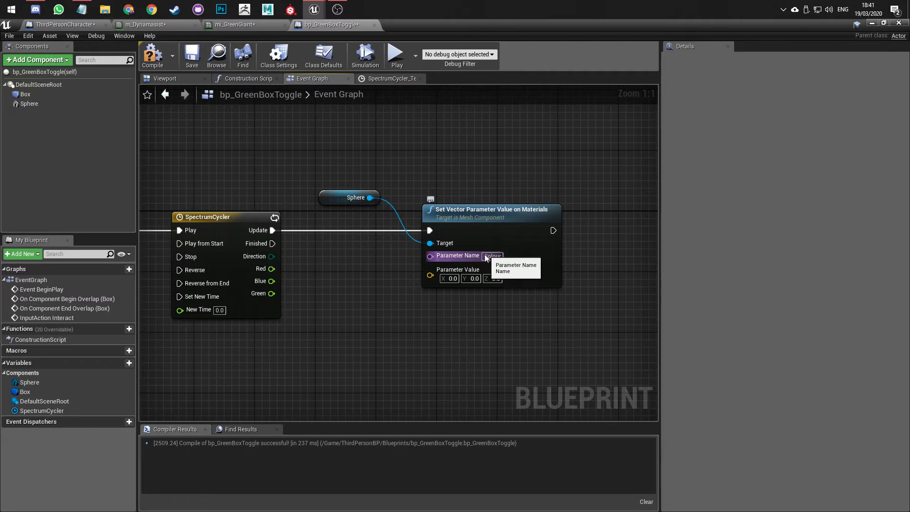
- Try connecting the timeline's Red and Blue outputs directly to Parameter Value, and delete the resulting conversion nodes
right_click_drag(350, 314, 421, 311)
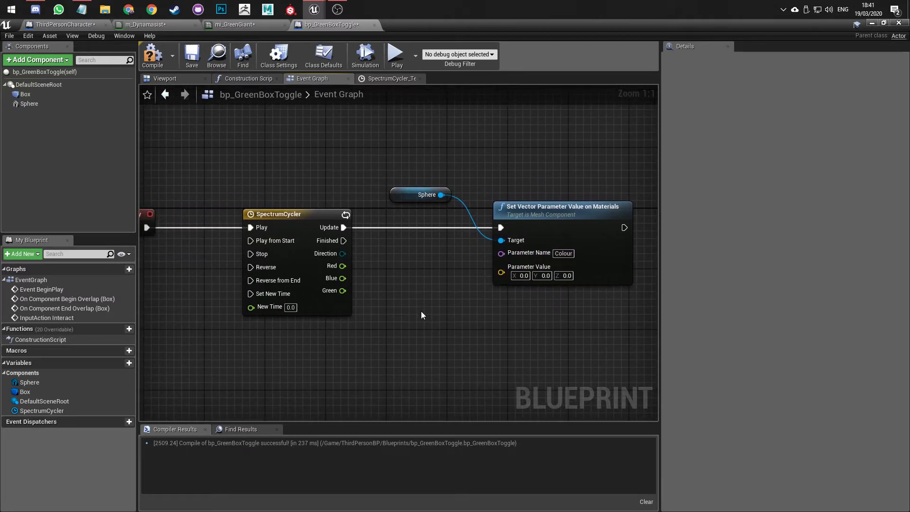
left_click_drag(343, 266, 503, 273)
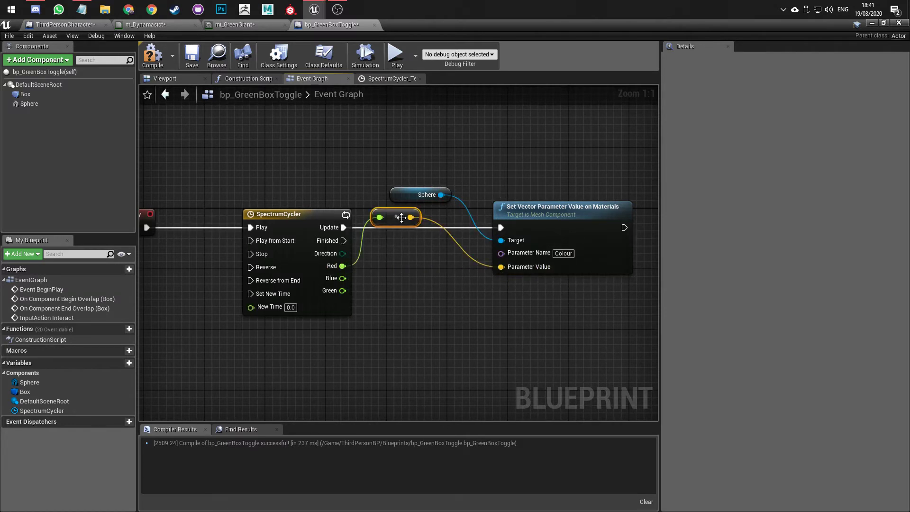
left_click_drag(343, 278, 502, 267)
left_click_drag(442, 302, 395, 216)
key("Delete")
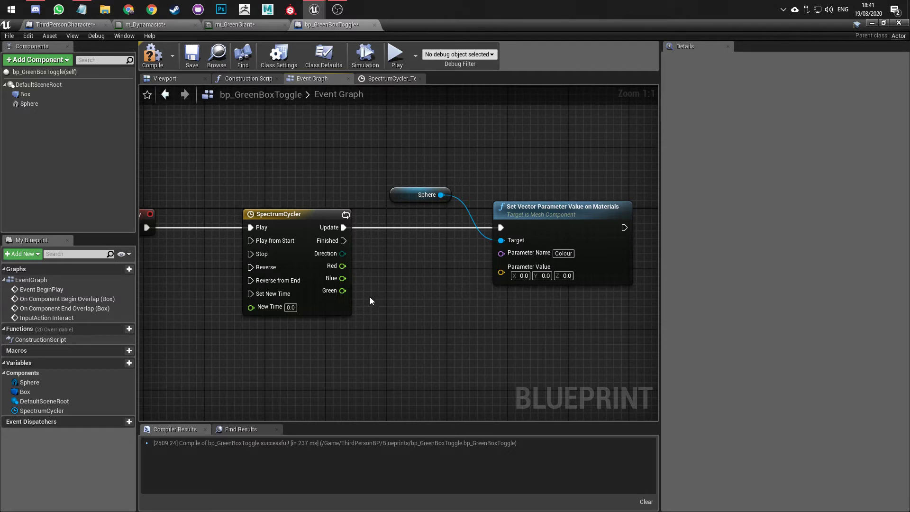
- Add a Make Vector node beside the timeline, connecting Red to X, Blue to Y and Green to Z
left_click_drag(343, 266, 392, 298)
type("m")
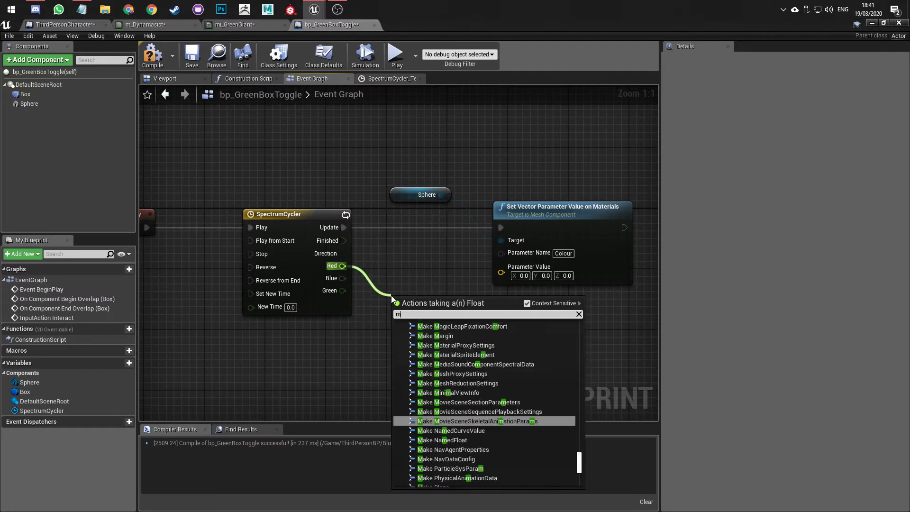
type("ake ve")
key("Return")
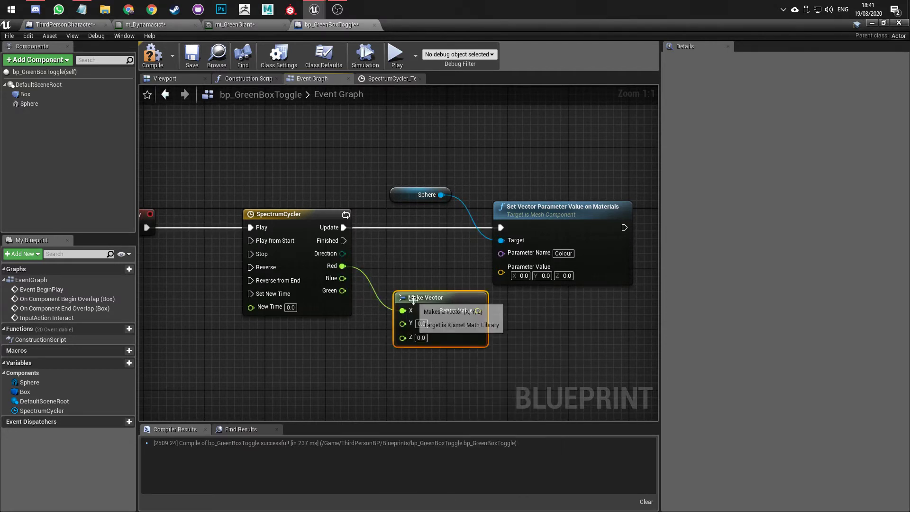
left_click_drag(409, 267, 416, 251)
mouse_move(342, 279)
left_mouse_down()
mouse_move(395, 278)
mouse_move(342, 291)
left_mouse_up()
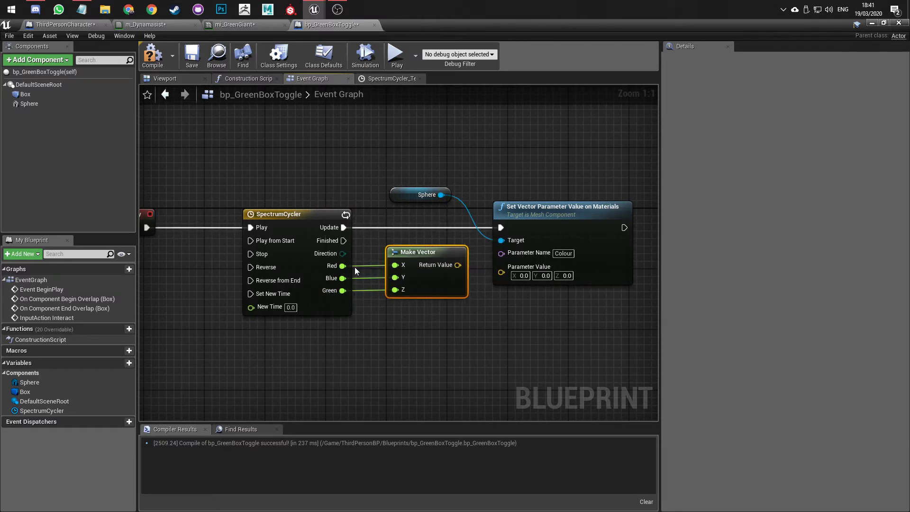
- Rewire the Make Vector node so the timeline's Green output feeds Y and Blue feeds Z
left_click_drag(458, 265, 447, 329)
left_click(447, 329)
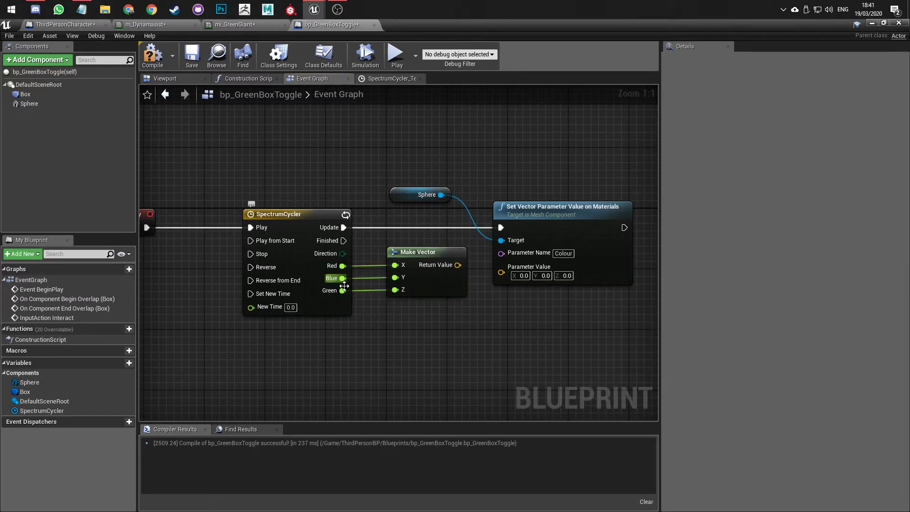
left_click_drag(342, 291, 396, 290)
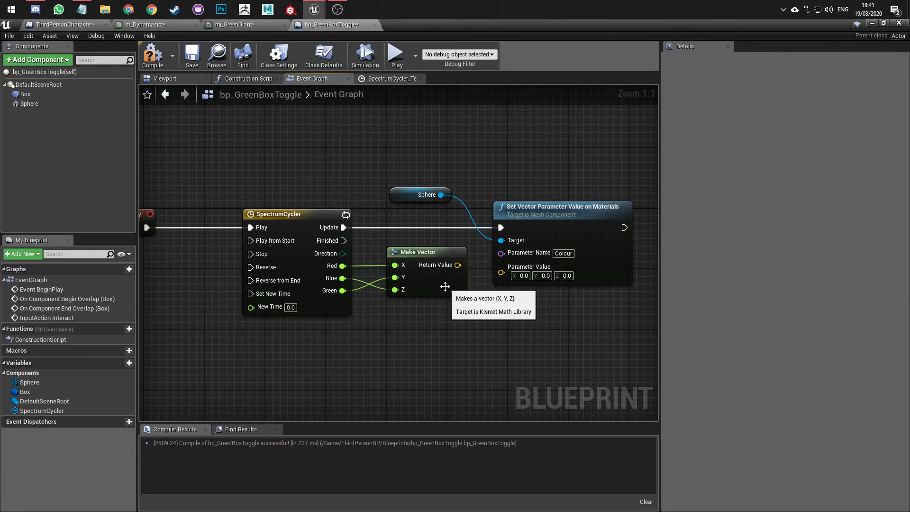
- Try splitting the Parameter Value pin and wiring the timeline's colour outputs straight into its X, Y and Z, then disconnect and recombine it
left_click_drag(467, 263, 498, 353)
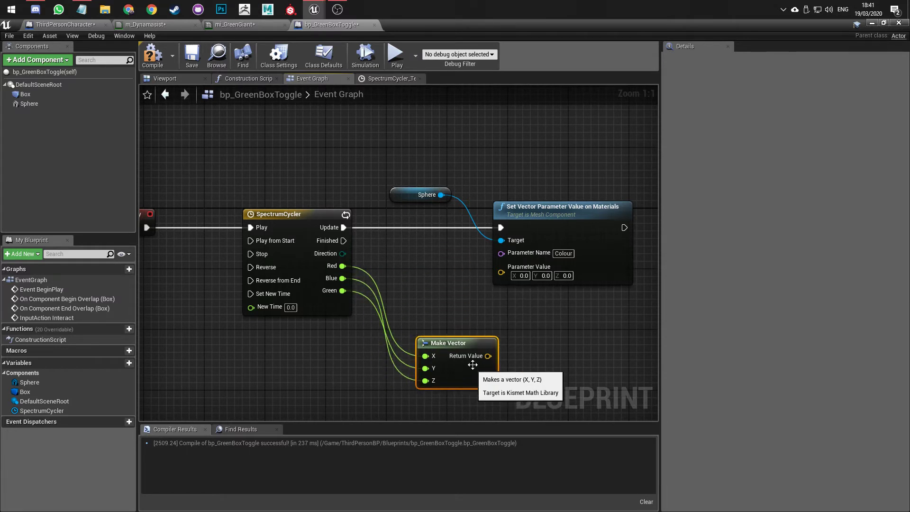
right_click(505, 274)
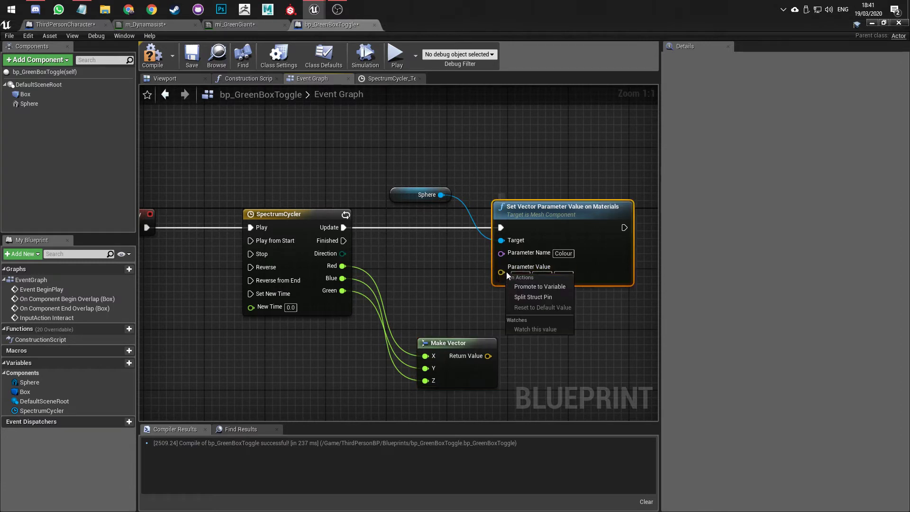
left_click(530, 298)
left_click_drag(342, 266, 501, 268)
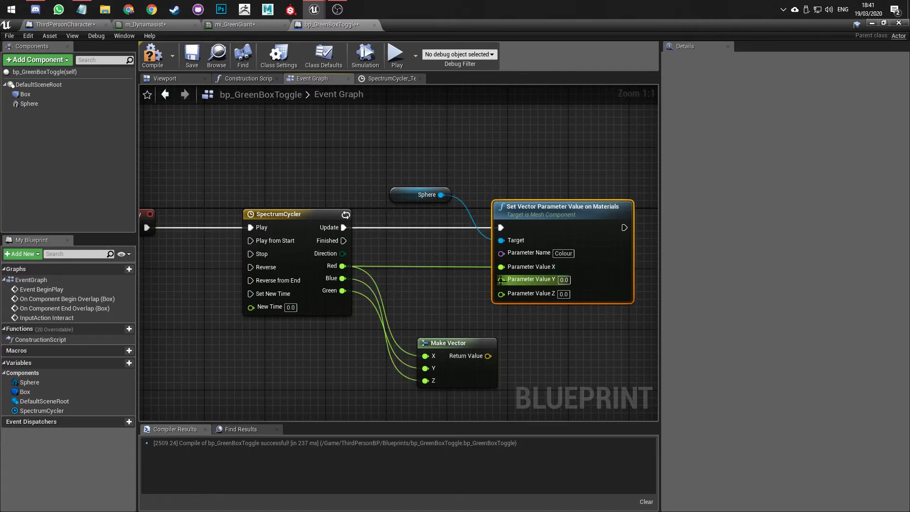
left_click_drag(342, 278, 508, 291)
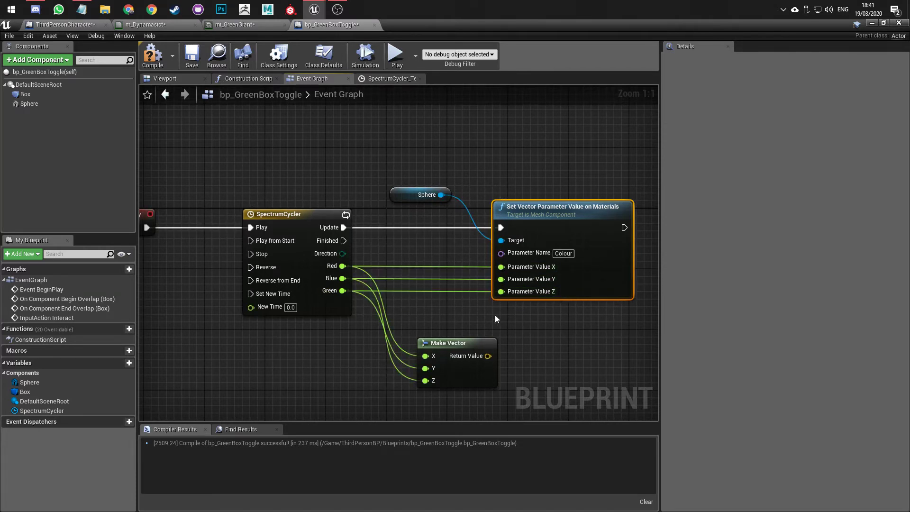
left_click_drag(442, 353, 414, 263)
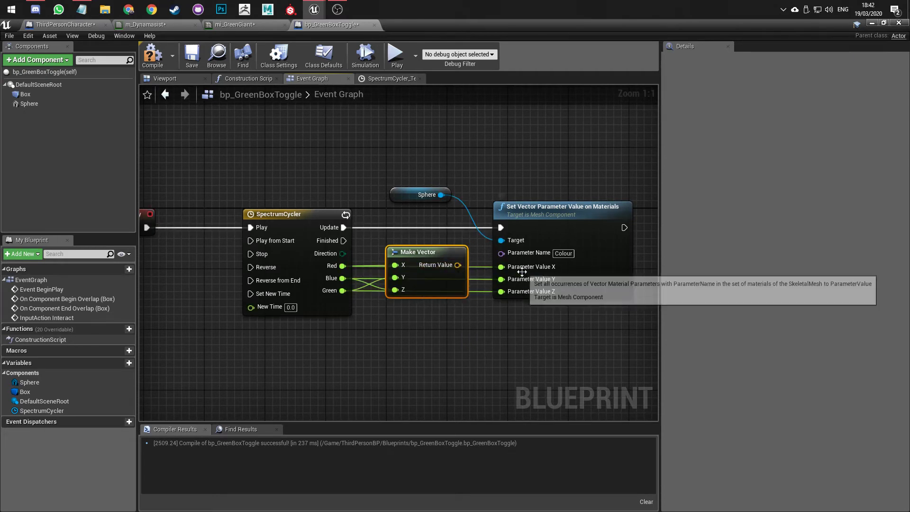
left_click(501, 267, "alt")
left_click(502, 281, "alt")
left_click(502, 293, "alt")
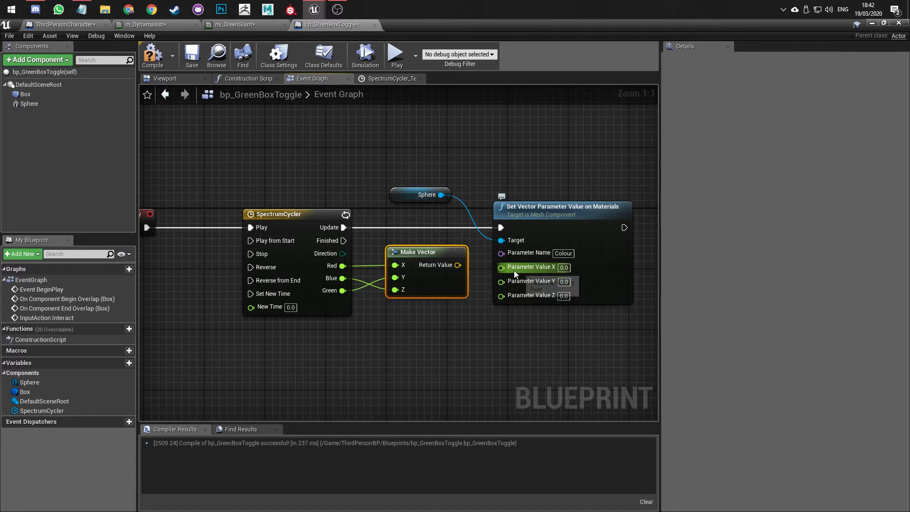
right_click(515, 270)
left_click(541, 293)
- Connect Make Vector's Return Value to Parameter Value on the Set Vector Parameter Value on Materials node, and save the blueprint
left_click_drag(457, 265, 502, 274)
left_click(191, 55)
scroll(222, 164, "down", 2)
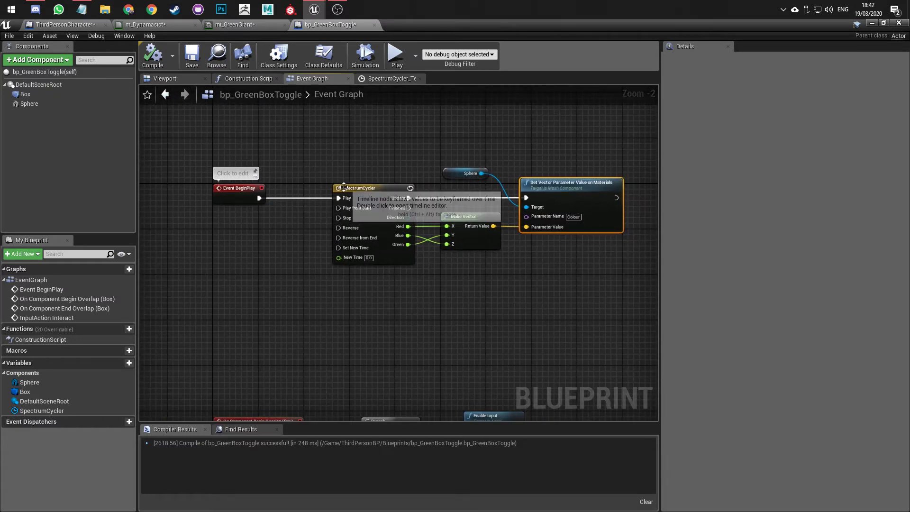
scroll(244, 194, "up", 2)
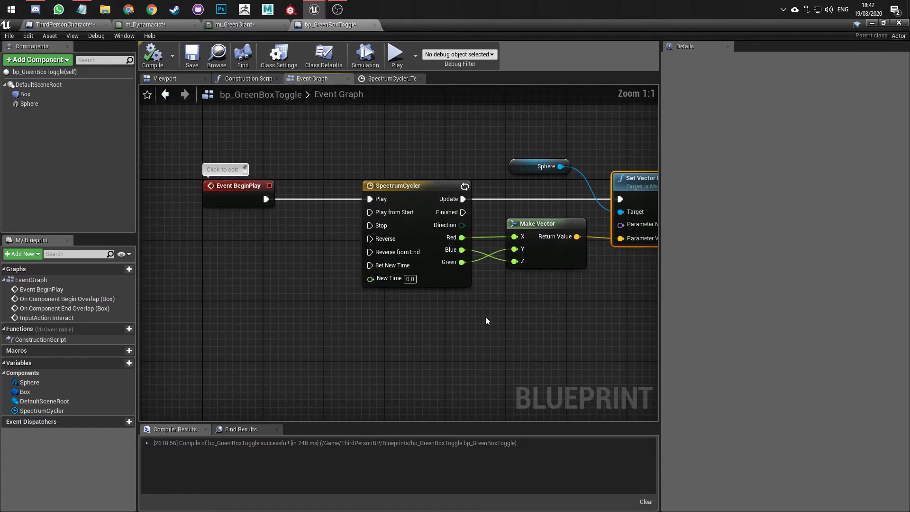
right_click_drag(485, 318, 345, 341)
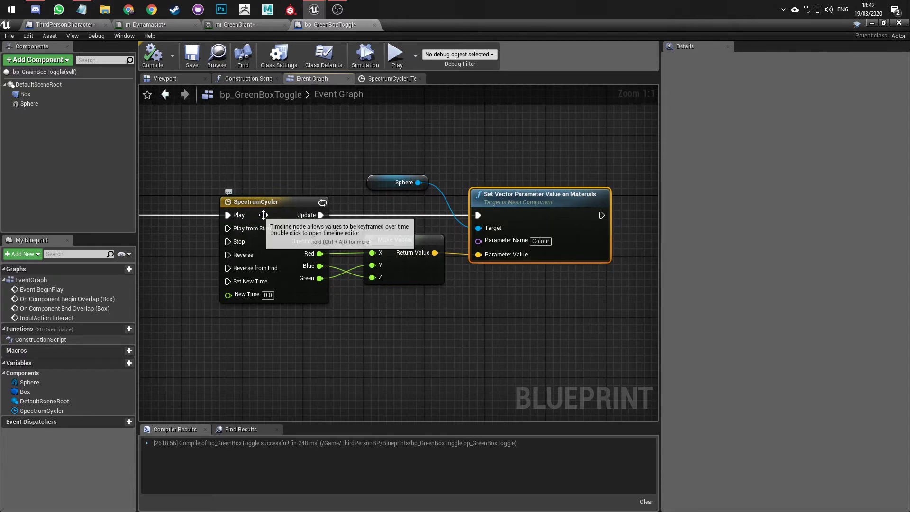
left_click(262, 202)
left_click(561, 216)
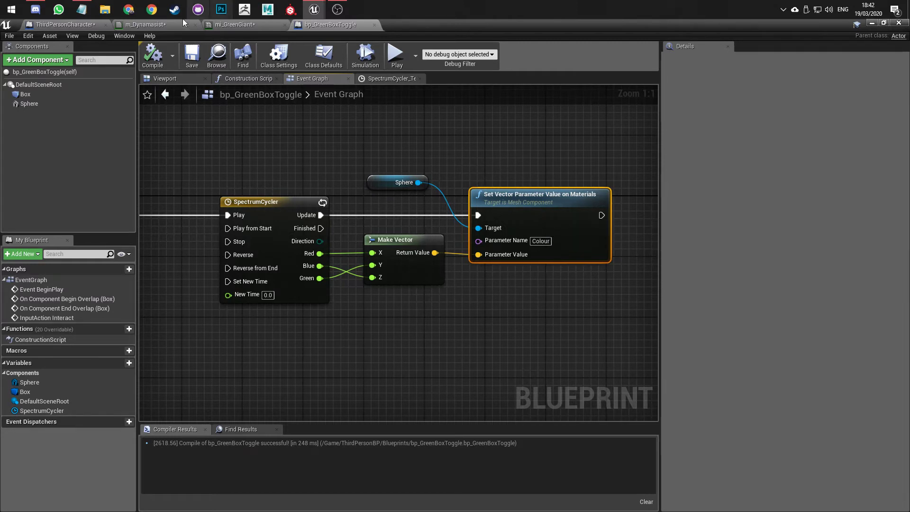
- Check how the Colour parameter is wired in the m_Dynamasist material, and return to the bp_GreenBoxToggle graph
left_click(147, 25)
right_click_drag(422, 279, 435, 243)
scroll(358, 254, "down", 3)
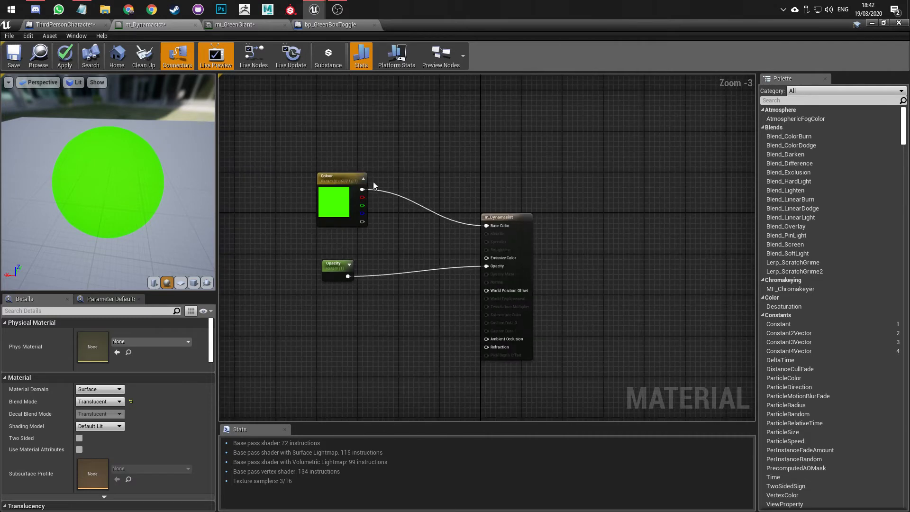
left_click(334, 26)
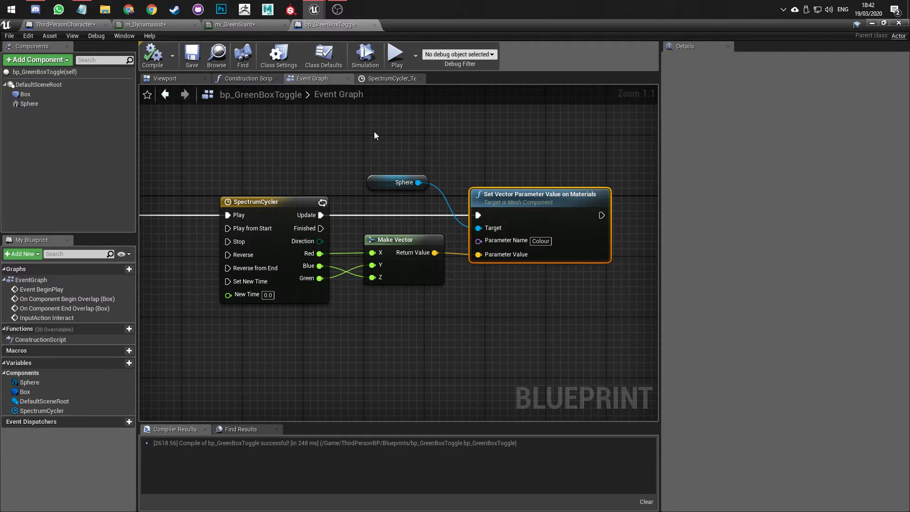
right_click_drag(361, 232, 402, 234)
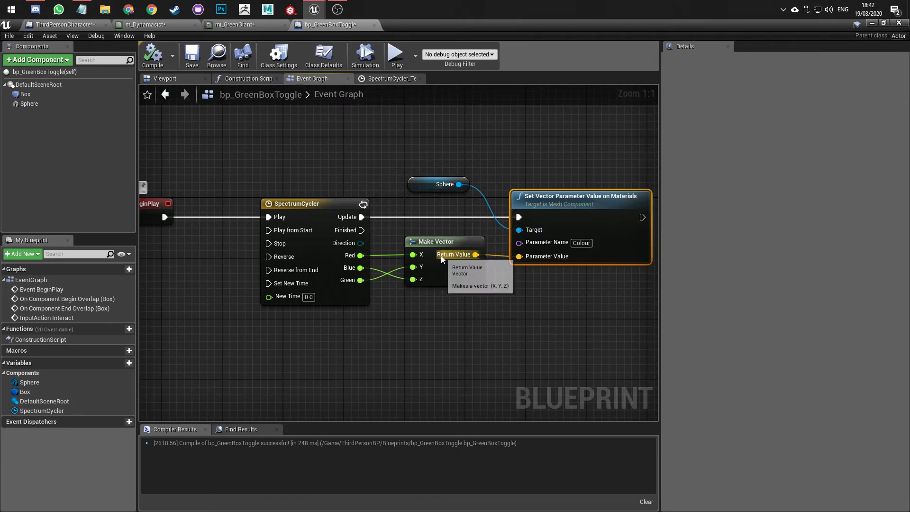
- Save bp_GreenBoxToggle, and return to the ThirdPersonExampleMap level with the sphere and walkway in view
left_click(190, 56)
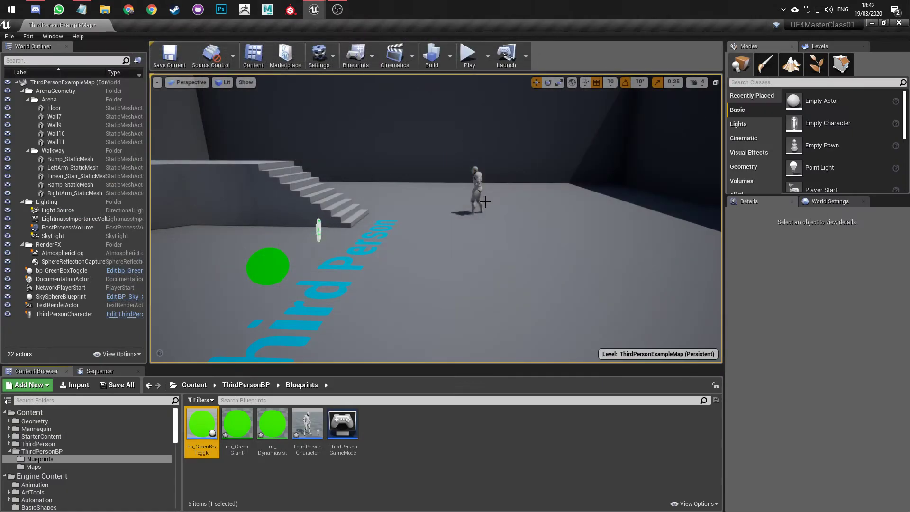
right_click_drag(484, 196, 313, 199)
key("d")
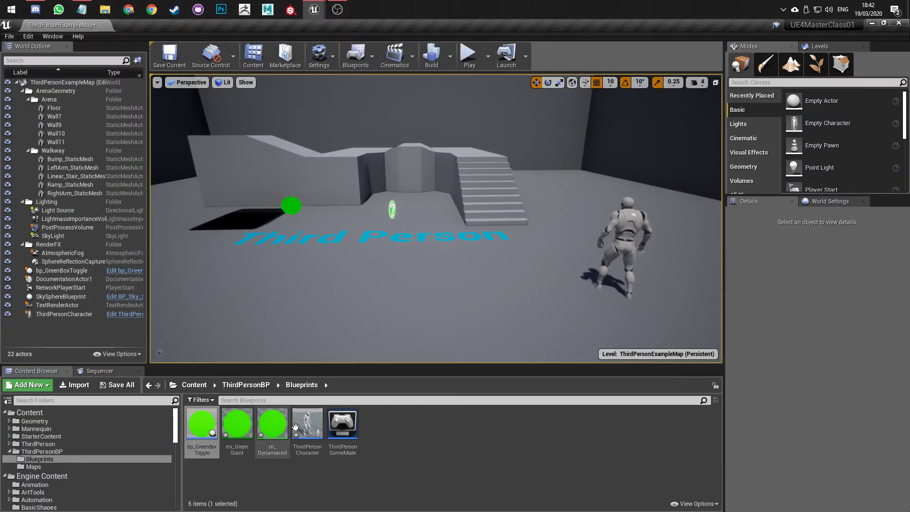
double_click(201, 424)
left_click(219, 217)
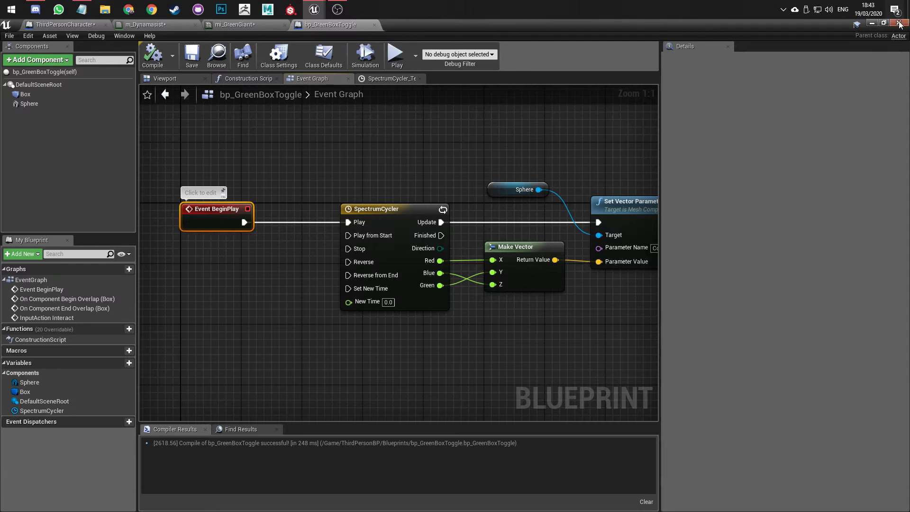
left_click(873, 23)
mouse_move(463, 178)
right_mouse_down()
mouse_move(417, 187)
mouse_move(463, 178)
right_mouse_up()
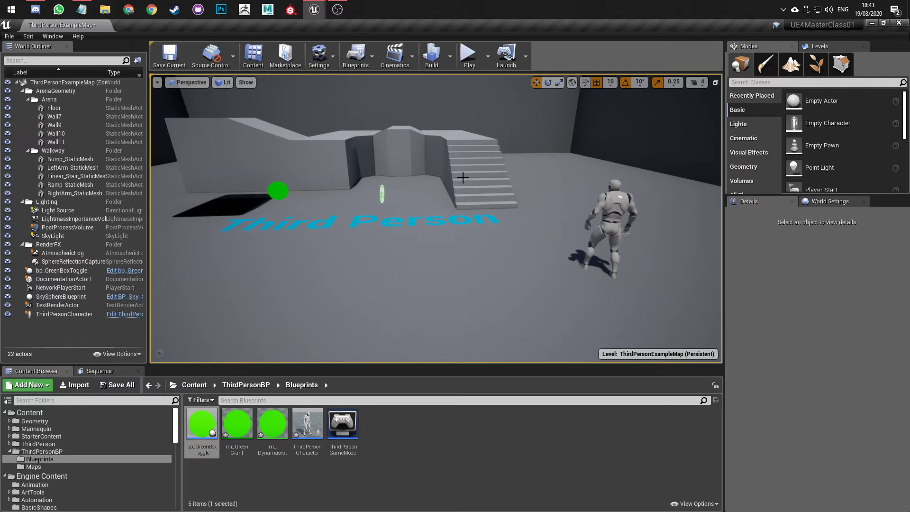
- Play-test the level by walking the character around the sphere to check its colour cycling, and end the session
left_click(468, 52)
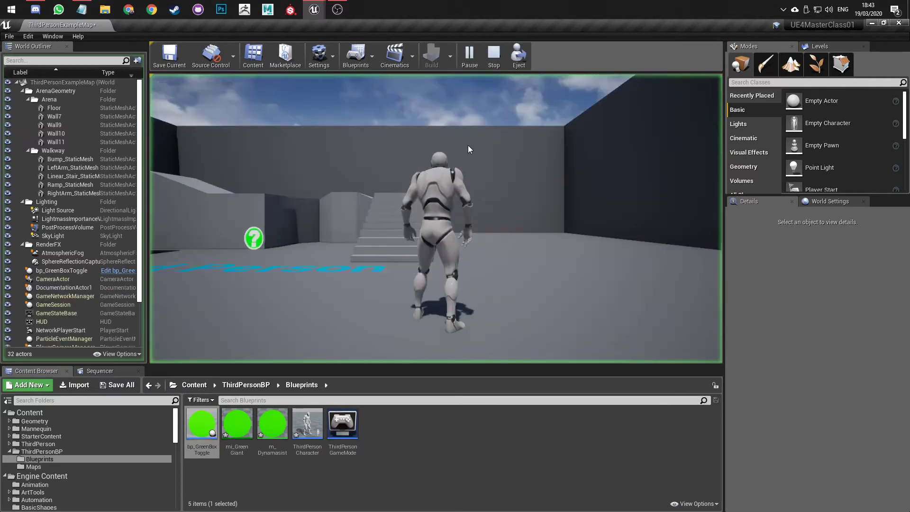
key("w")
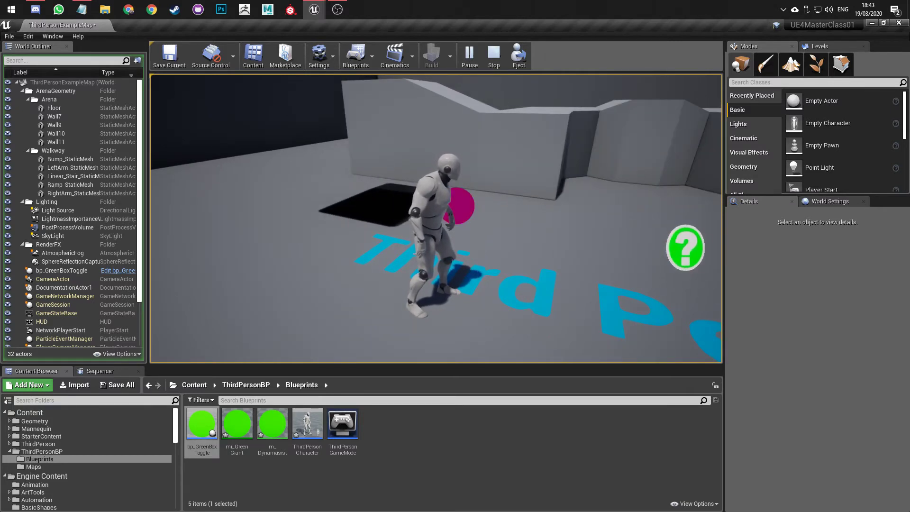
key("d")
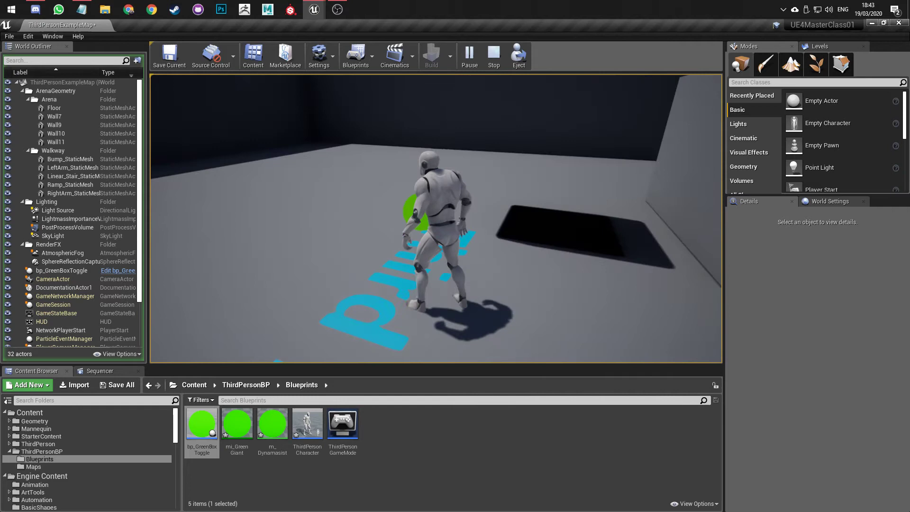
key("w")
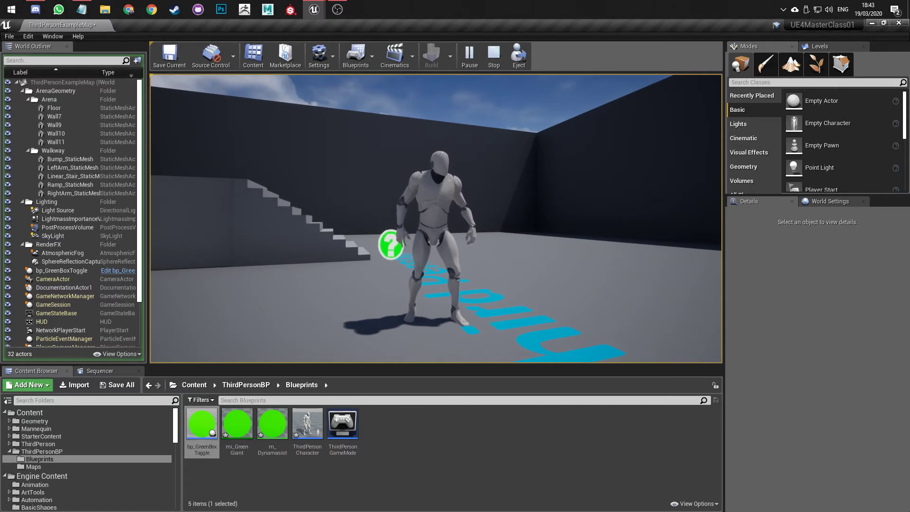
key("w")
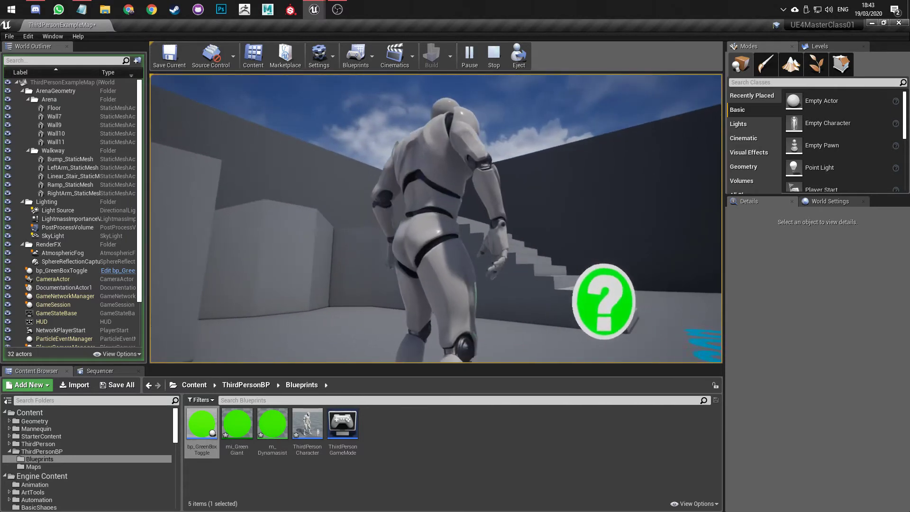
key("d")
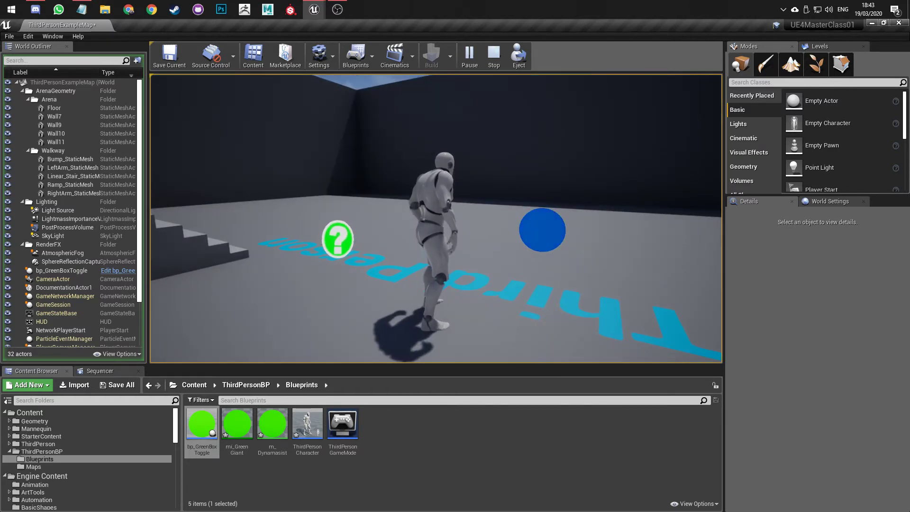
key("Escape")
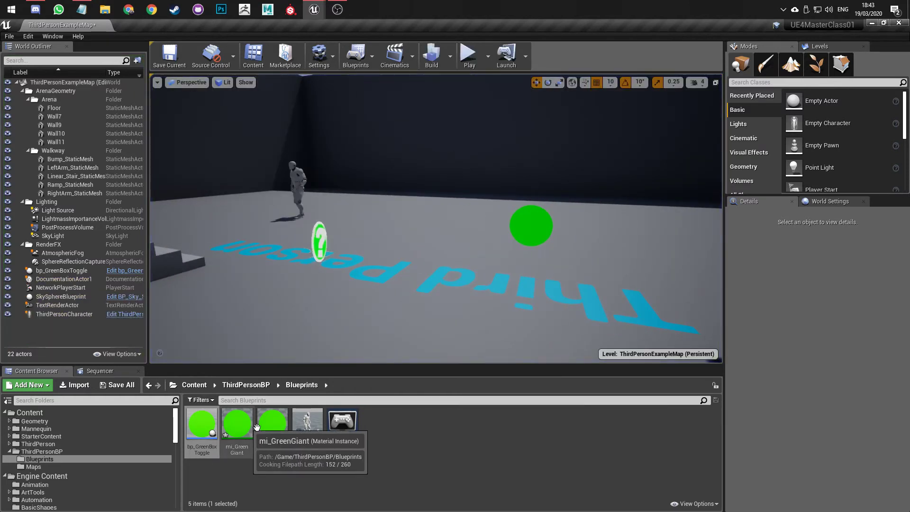
- In the m_Dynamasist material, connect Colour to Emissive Color and disconnect it from Base Color
double_click(273, 434)
scroll(383, 269, "up", 1)
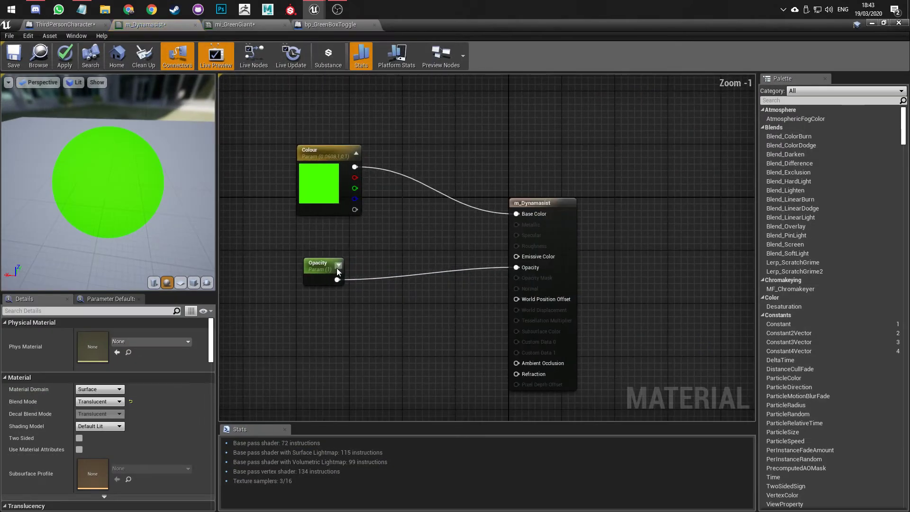
left_click(316, 274)
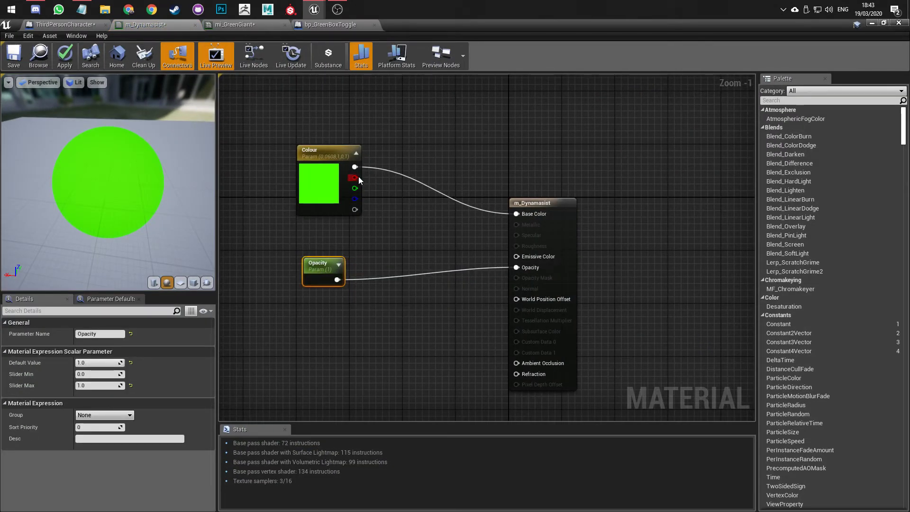
left_click_drag(354, 167, 516, 256)
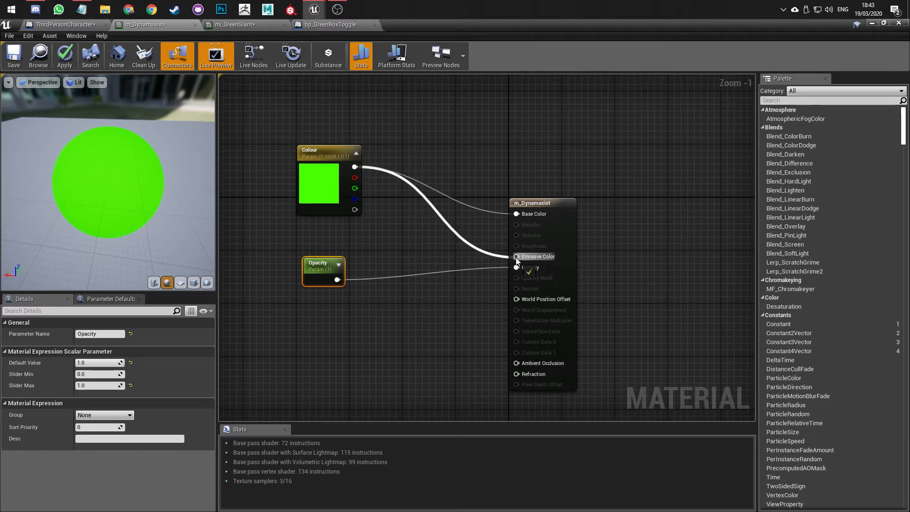
left_click(517, 214, "alt")
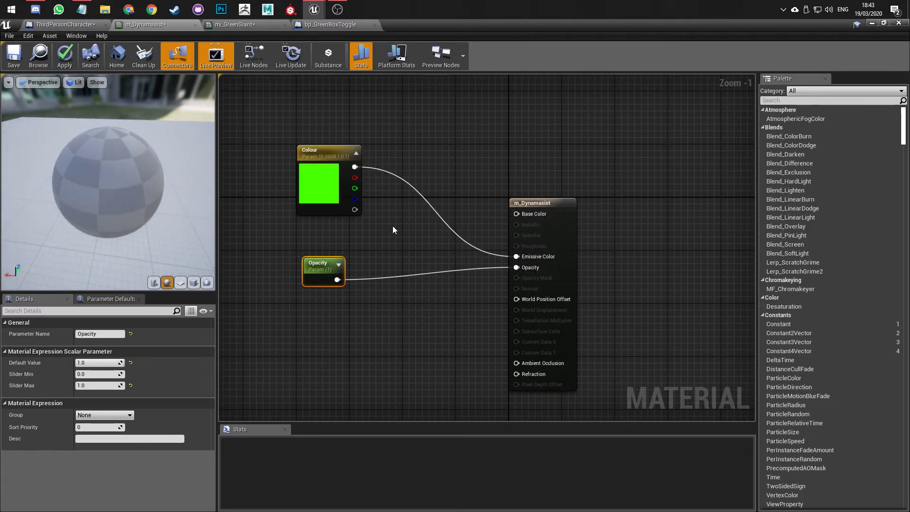
left_click_drag(113, 187, 138, 211)
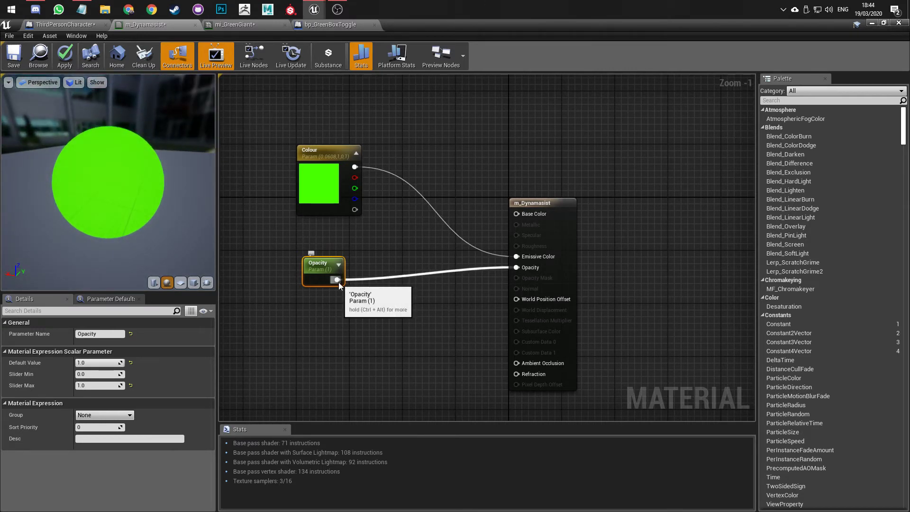
- Add a Multiply node taking Colour as A and Opacity as B, with its output feeding Emissive Color
left_click_drag(335, 280, 401, 241)
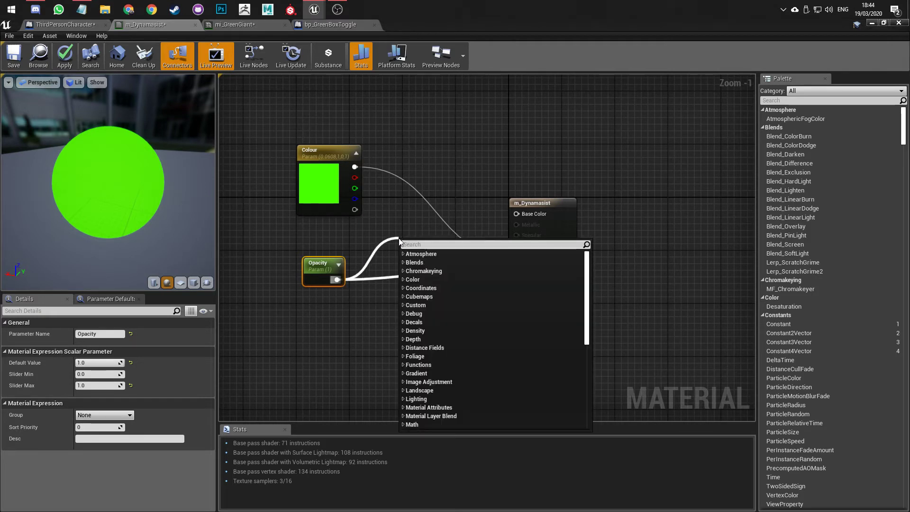
type("multiply")
key("Return")
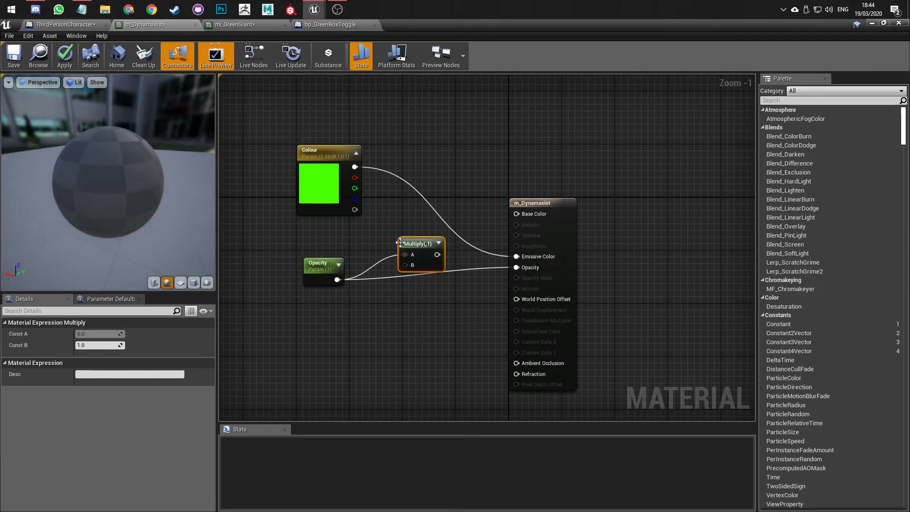
left_click_drag(337, 280, 409, 230)
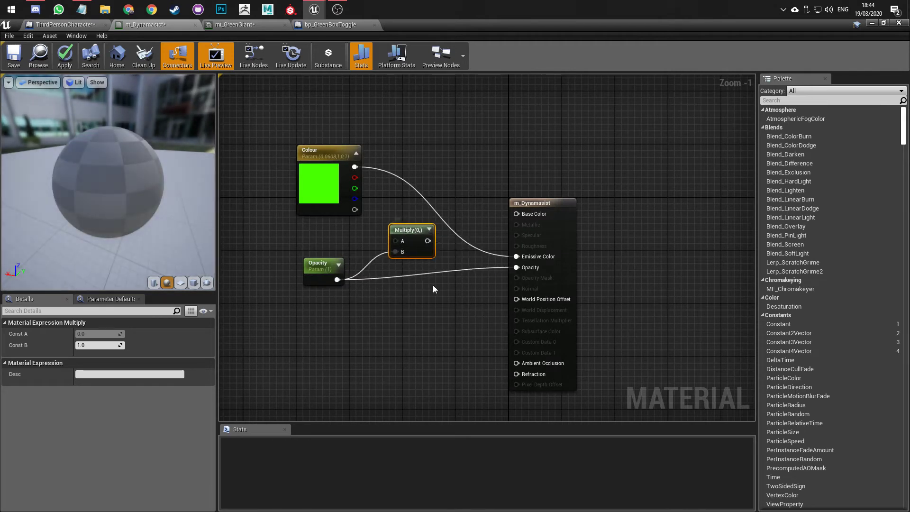
left_click_drag(395, 241, 354, 167)
left_click_drag(419, 241, 517, 256)
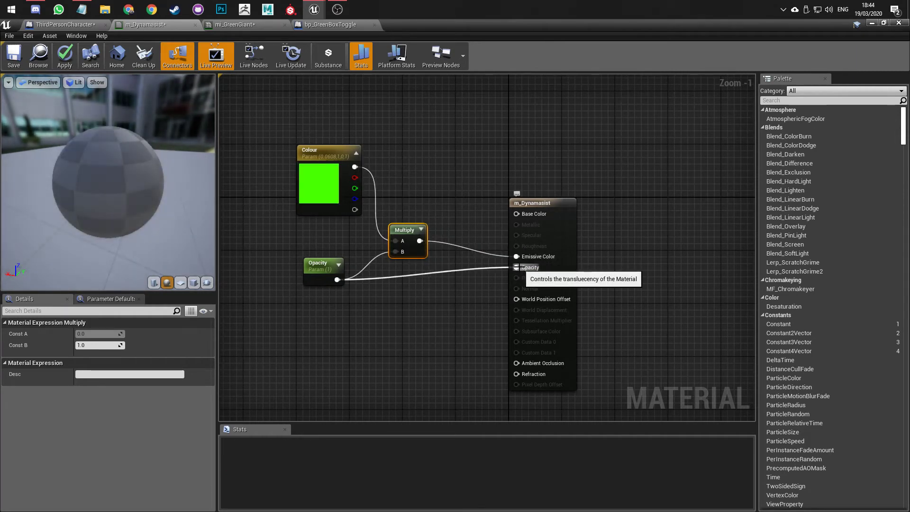
- Disconnect the Opacity parameter from the material's Opacity input, keeping its connection to the Multiply node
left_click(518, 267, "alt")
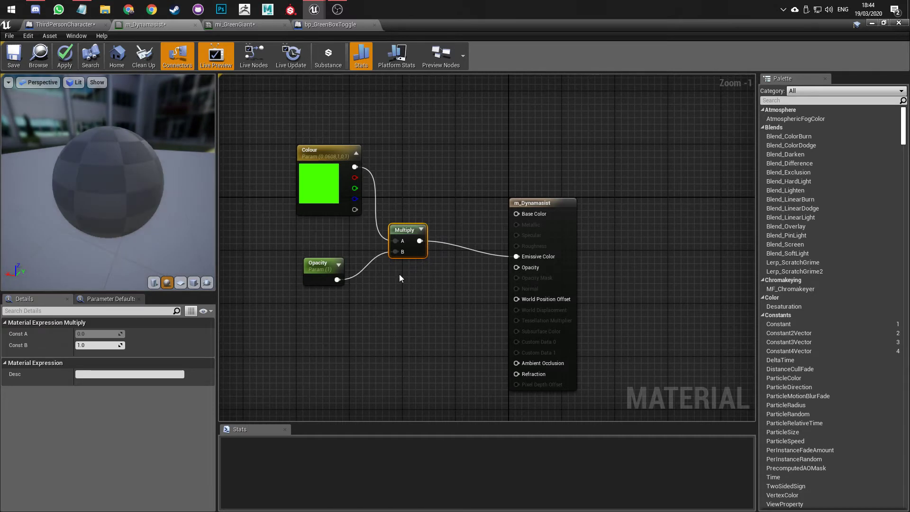
left_click(324, 266)
left_click_drag(387, 252, 396, 252)
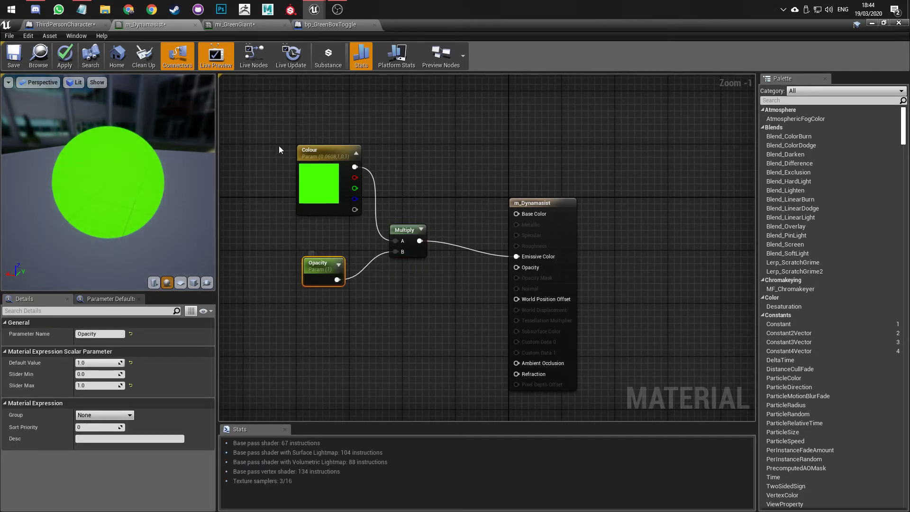
- Review the Flip Flop and Set Scalar Parameter Value nodes in bp_GreenBoxToggle, and save the m_Dynamasist material
left_click(303, 27)
scroll(353, 153, "up", 5)
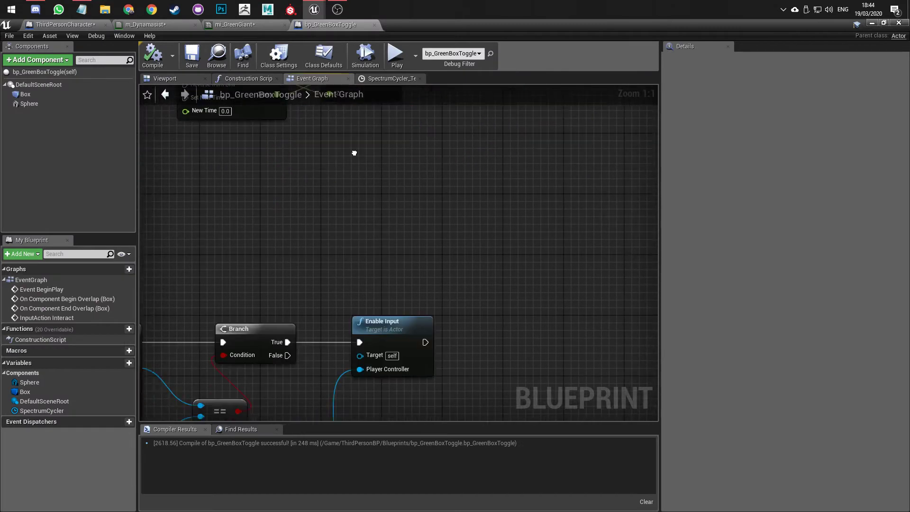
right_click_drag(337, 286, 311, 96)
right_click_drag(309, 258, 412, 98)
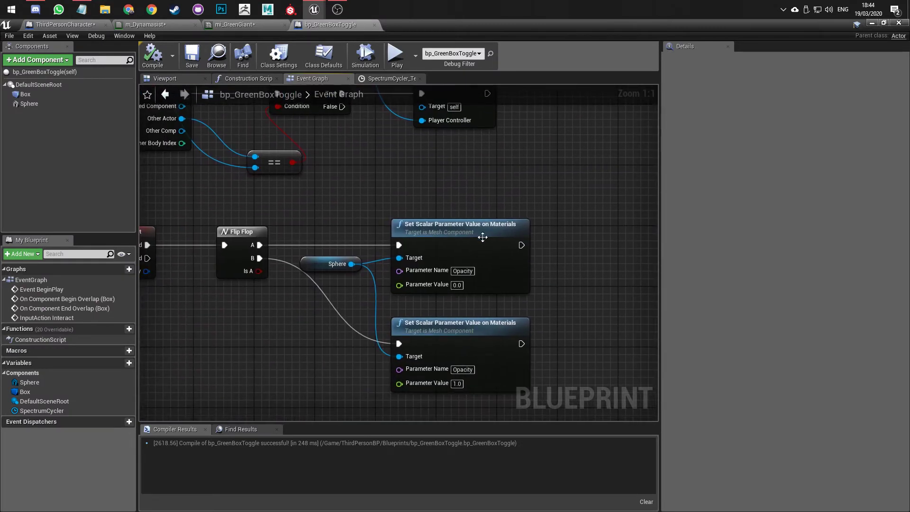
left_click(226, 22)
left_click(189, 24)
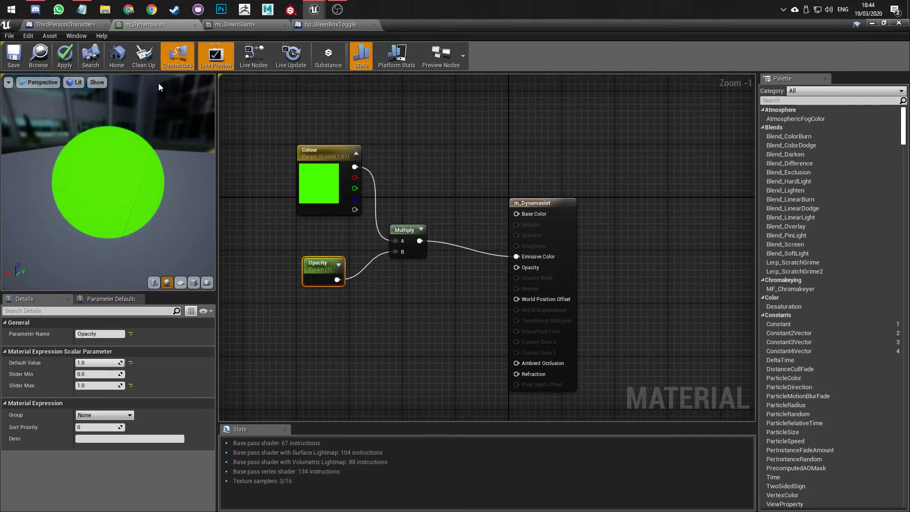
left_click(14, 54)
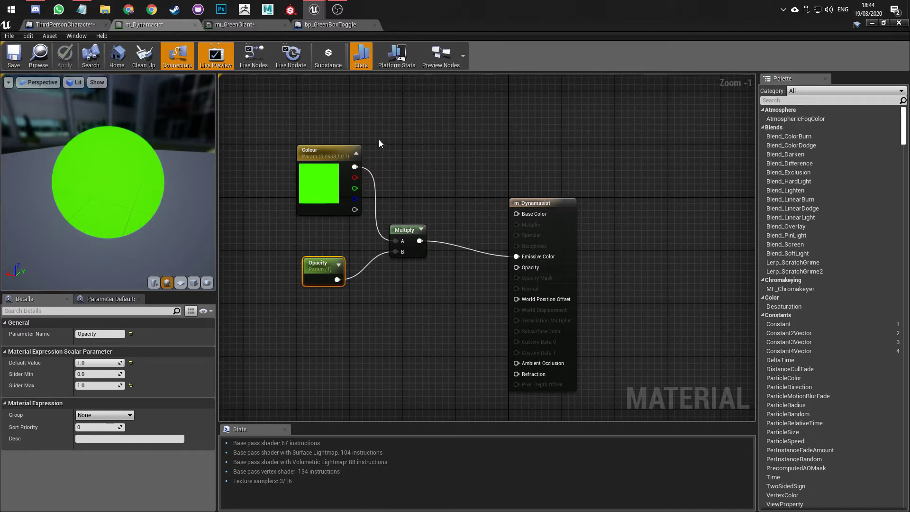
- Insert a Multiply node with Const B of 10 between Opacity and the Colour Multiply's B input, and save the material
left_click_drag(404, 230, 444, 157)
left_click_drag(337, 280, 384, 269)
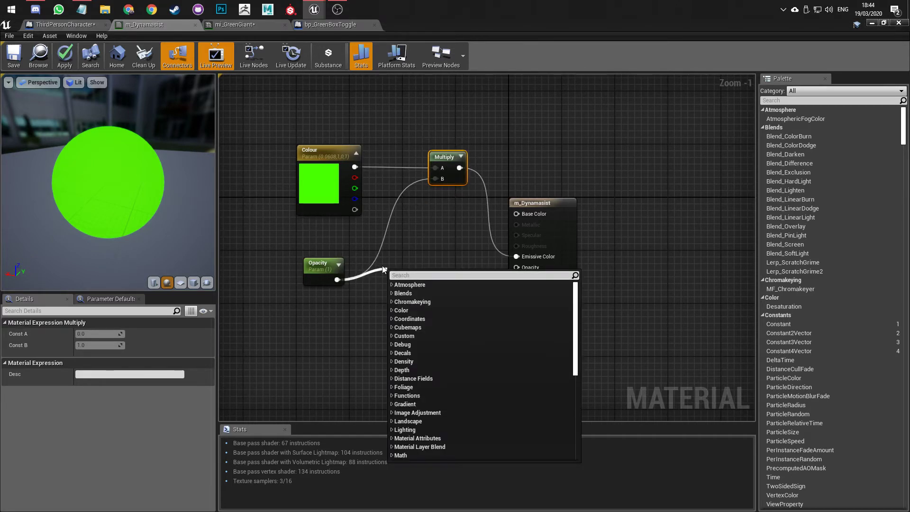
type("multi")
key("Return")
left_click(100, 345)
type("10")
key("Return")
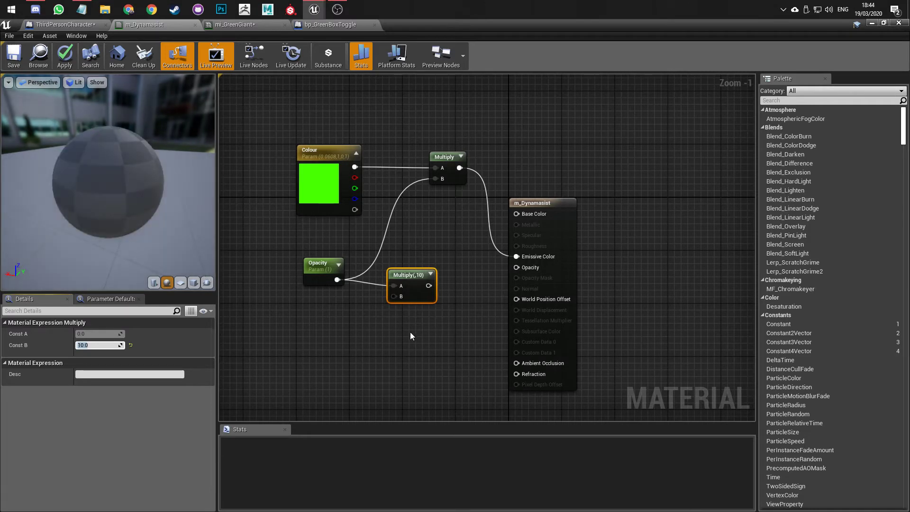
left_click_drag(429, 286, 435, 179)
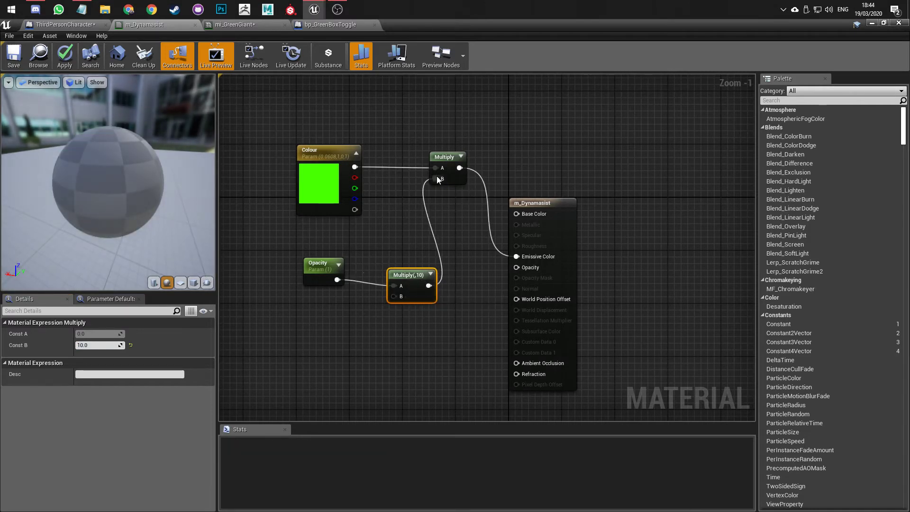
key("ctrl+s")
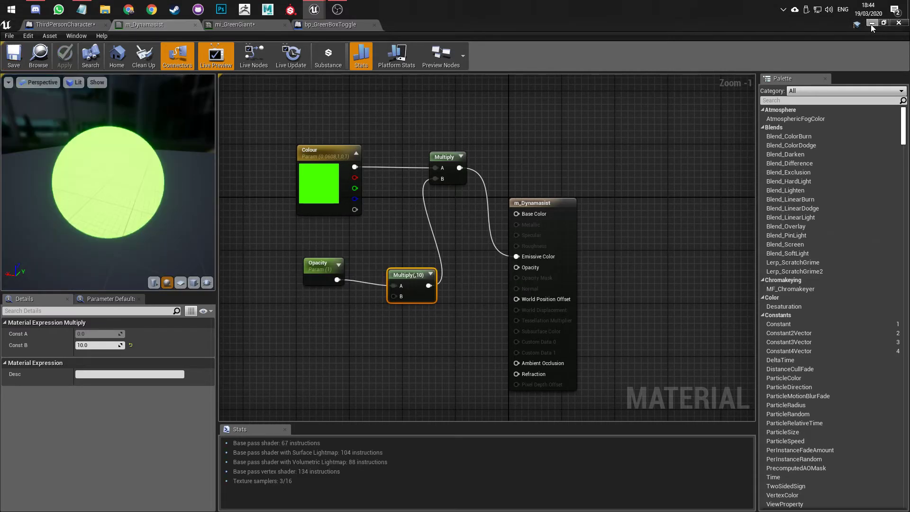
- Play-test the level with the character near the sphere to check its emissive glow, and end the session
left_click(871, 22)
left_click(468, 55)
key("w")
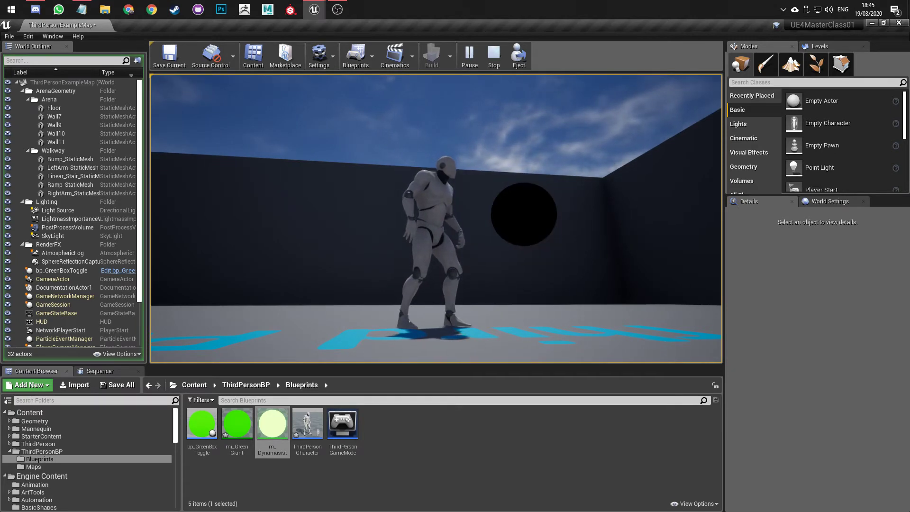
key("Escape")
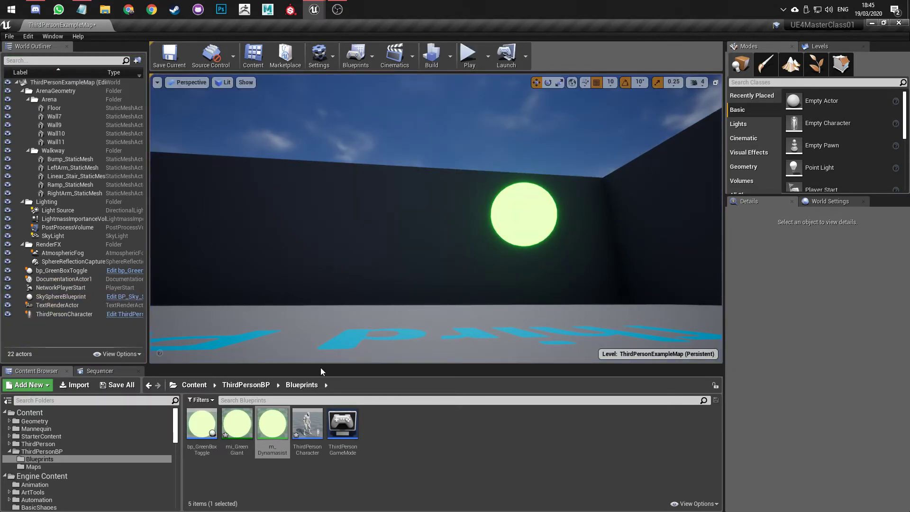
- Examine the SpectrumCycler timeline's colour curves in bp_GreenBoxToggle, and return to the Event Graph
double_click(202, 425)
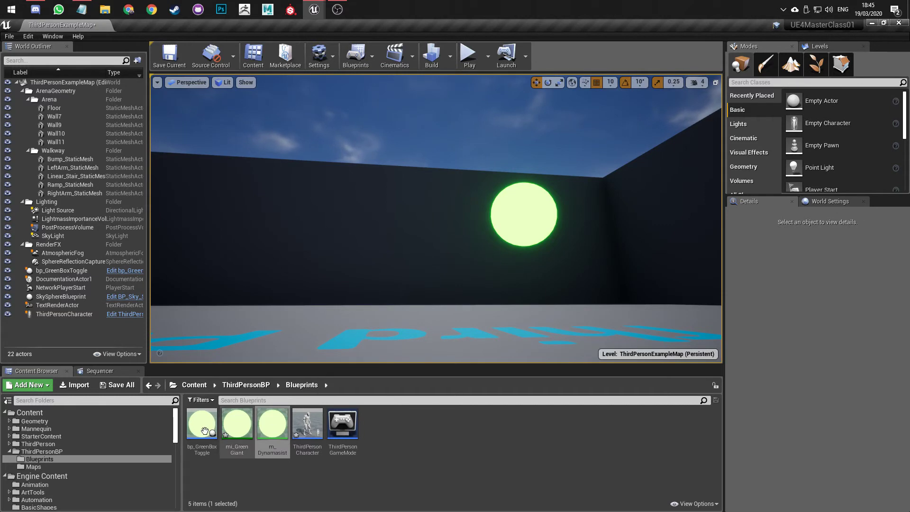
right_click_drag(334, 207, 402, 420)
scroll(408, 306, "down", 2)
right_click_drag(408, 305, 403, 420)
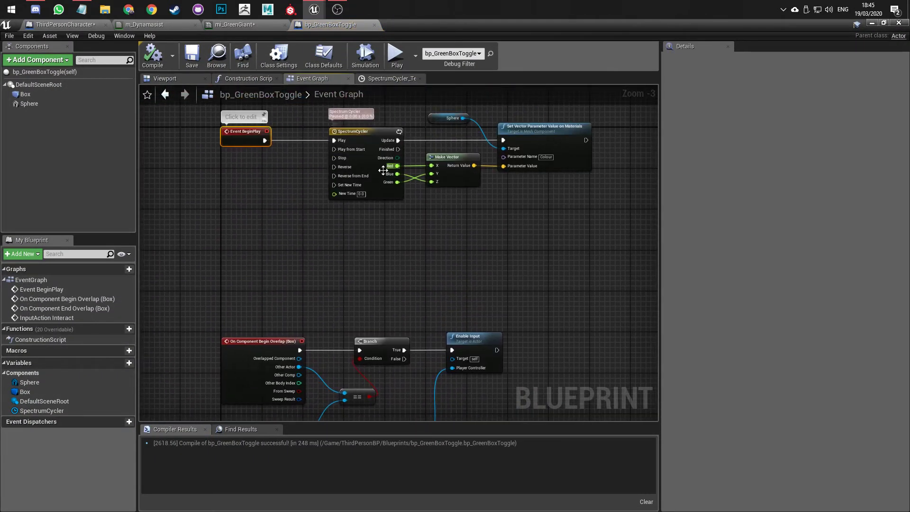
left_click(396, 190)
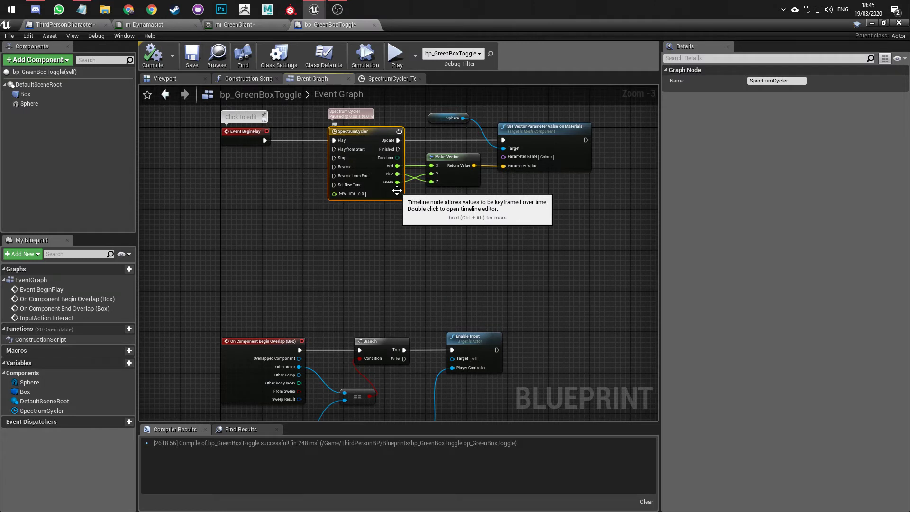
double_click(397, 190)
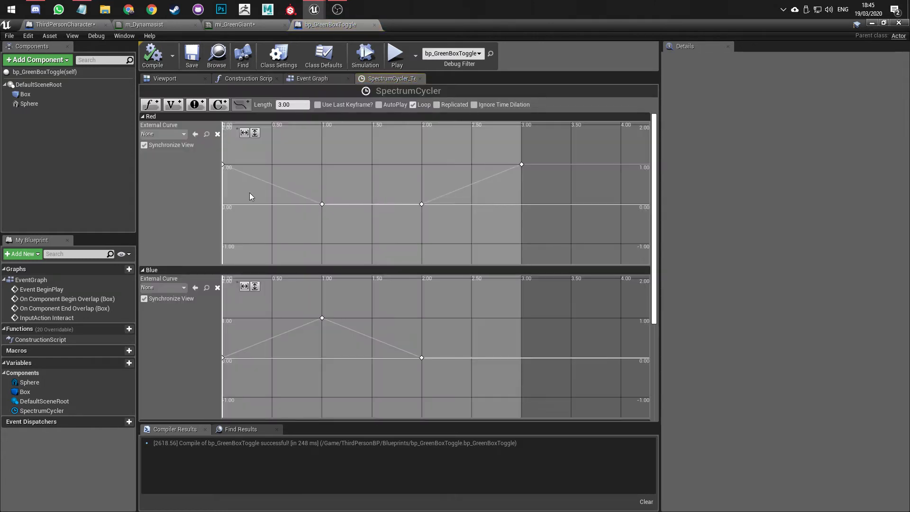
scroll(177, 164, "down", 5)
left_click(323, 80)
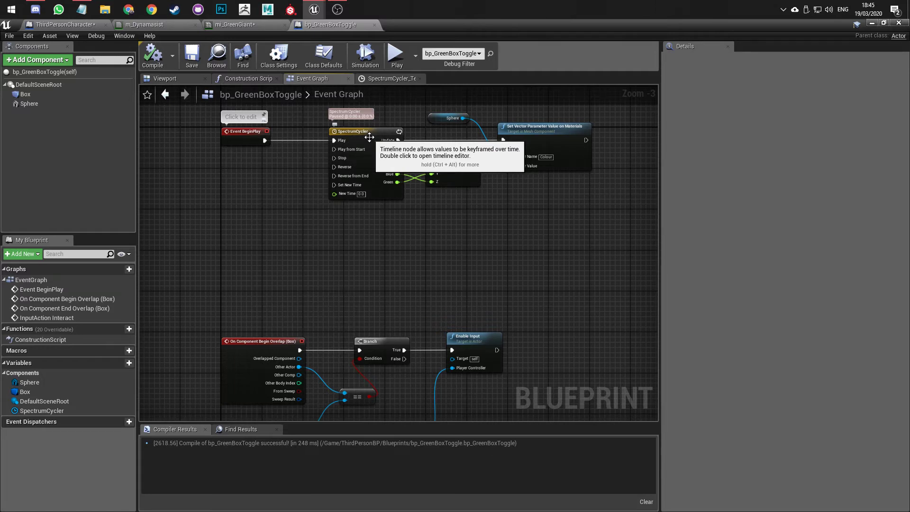
- Read the tutorial topic list in Notepad, and return to an overview of bp_GreenBoxToggle's Event Graph
right_click_drag(382, 273, 324, 212)
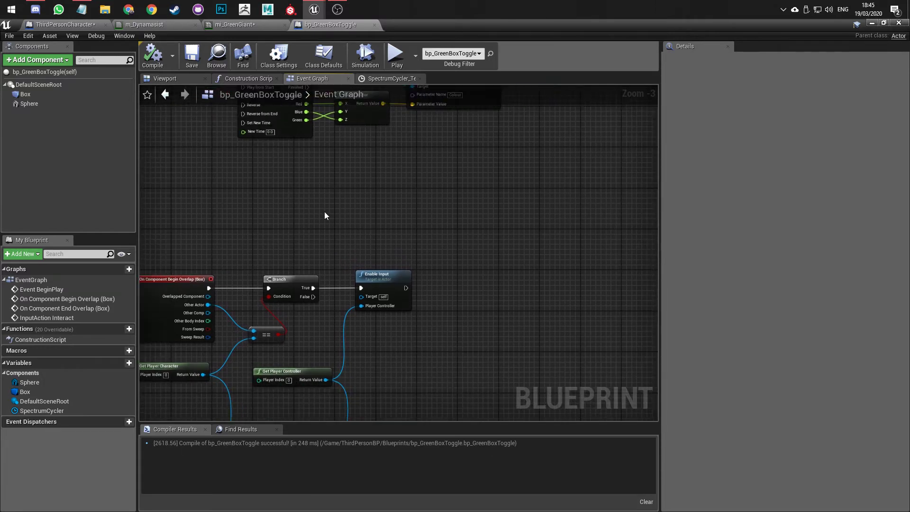
left_click(88, 10)
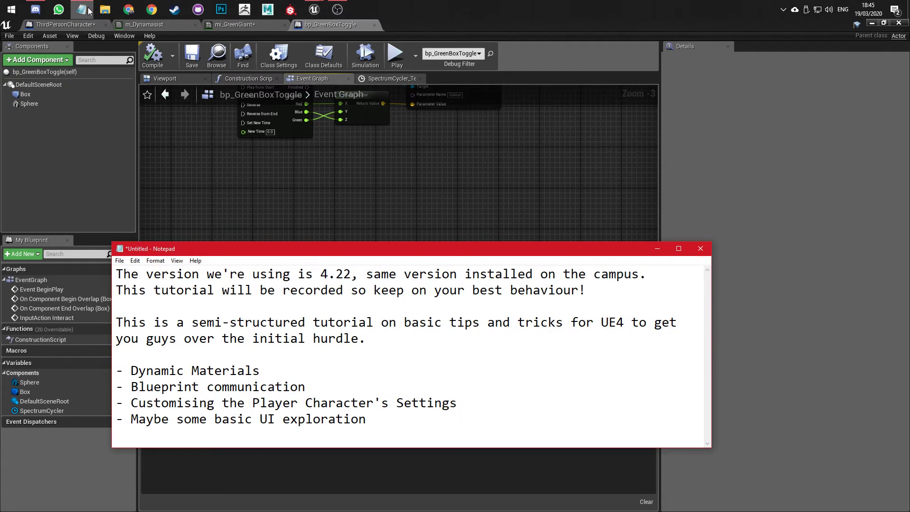
left_click(88, 10)
scroll(276, 184, "down", 1)
scroll(311, 198, "down", 1)
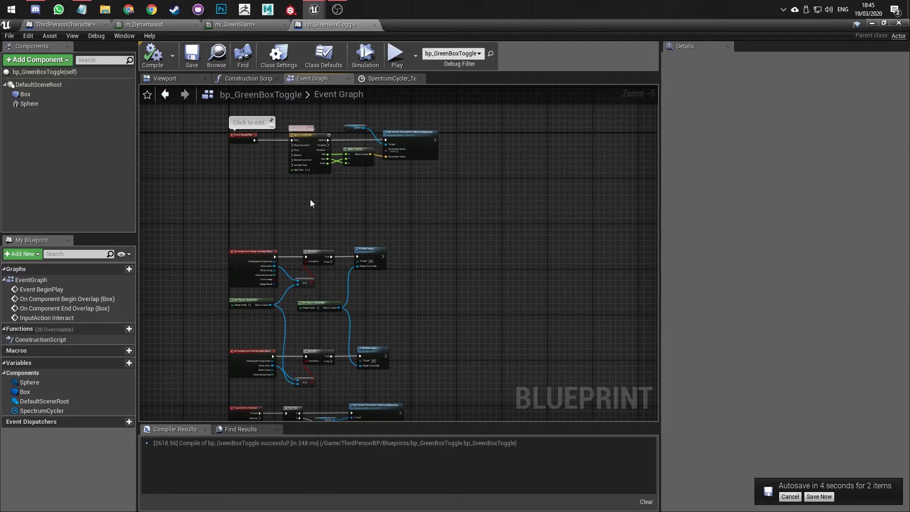
- Duplicate the arena floor in the level viewport and move the copy away from the original
left_click(871, 24)
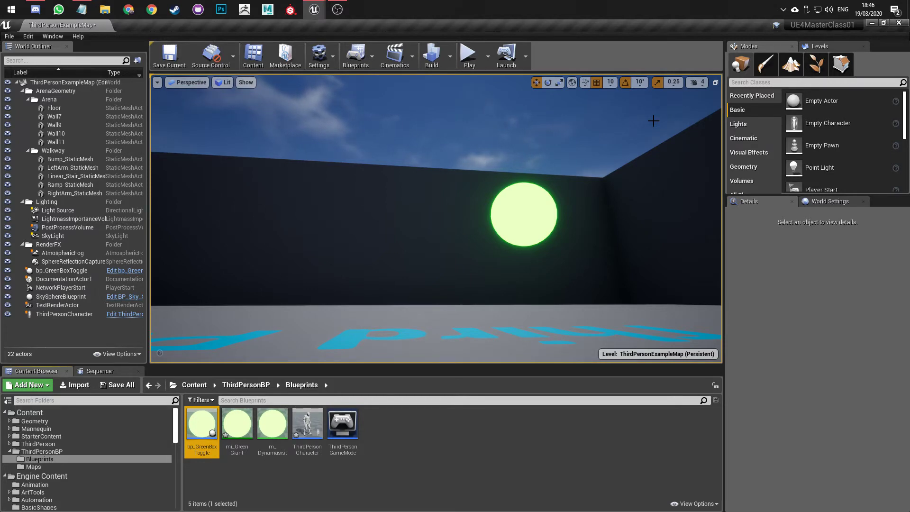
key("s")
right_click_drag(516, 156, 379, 194)
key("s")
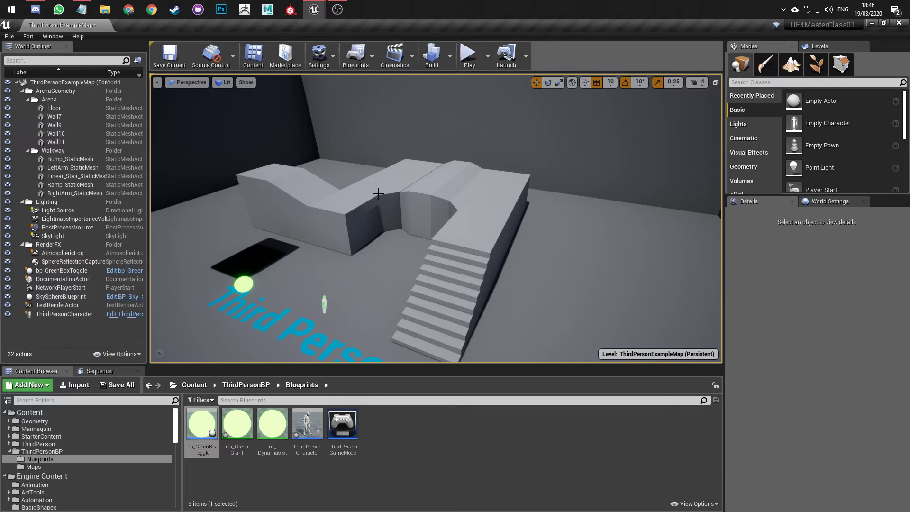
right_click_drag(378, 194, 441, 185)
key("s")
left_click(408, 205)
key("w")
key("s")
mouse_move(421, 226)
right_mouse_down()
mouse_move(434, 228)
mouse_move(403, 223)
mouse_move(437, 223)
mouse_move(422, 220)
mouse_move(417, 237)
right_mouse_up()
key("w")
key("s")
left_click(437, 223)
key("s")
left_click_drag(422, 167, 618, 283, "alt")
- Scale the duplicated floor to 0.25 on all axes to form a small platform near the character
key("r")
key("w")
right_click_drag(618, 283, 754, 256)
key("w")
mouse_move(493, 261)
right_mouse_down()
mouse_move(498, 271)
mouse_move(492, 260)
right_mouse_up()
key("s")
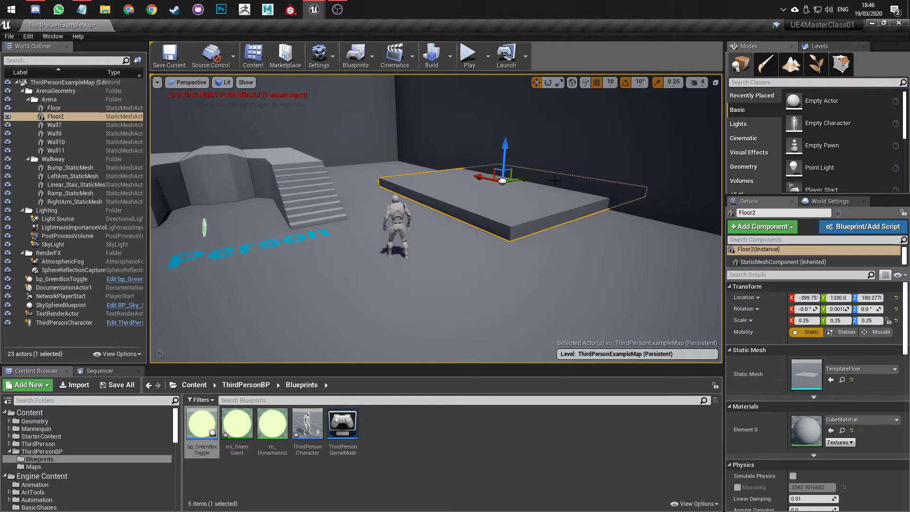
- Open the bp_GreenBoxToggle blueprint from the level and bring up its SpectrumCycler timeline
right_click_drag(495, 252, 374, 247)
key("w")
left_click(414, 213)
left_click(132, 280)
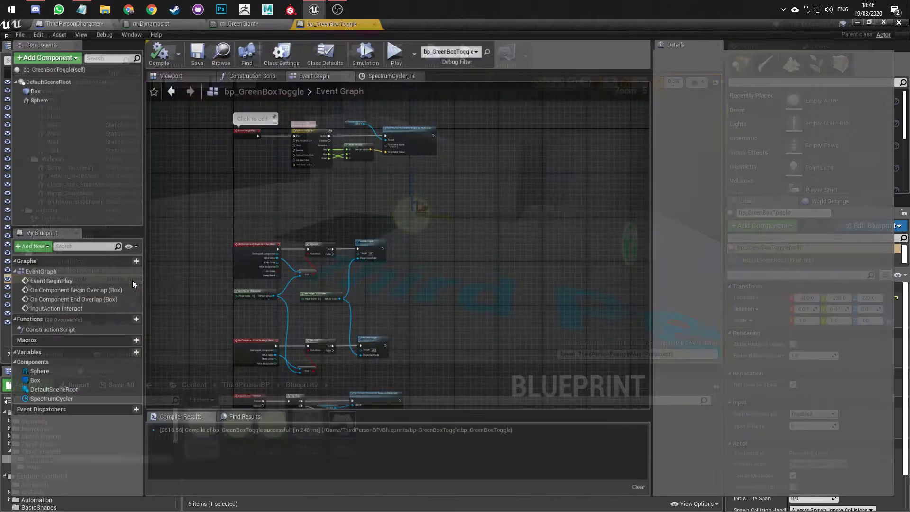
scroll(373, 227, "up", 3)
right_click_drag(338, 188, 394, 269)
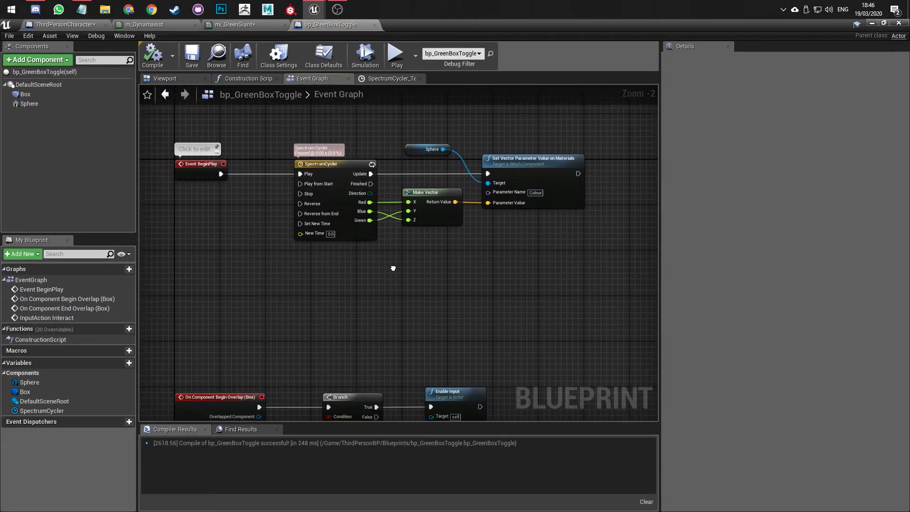
double_click(372, 237)
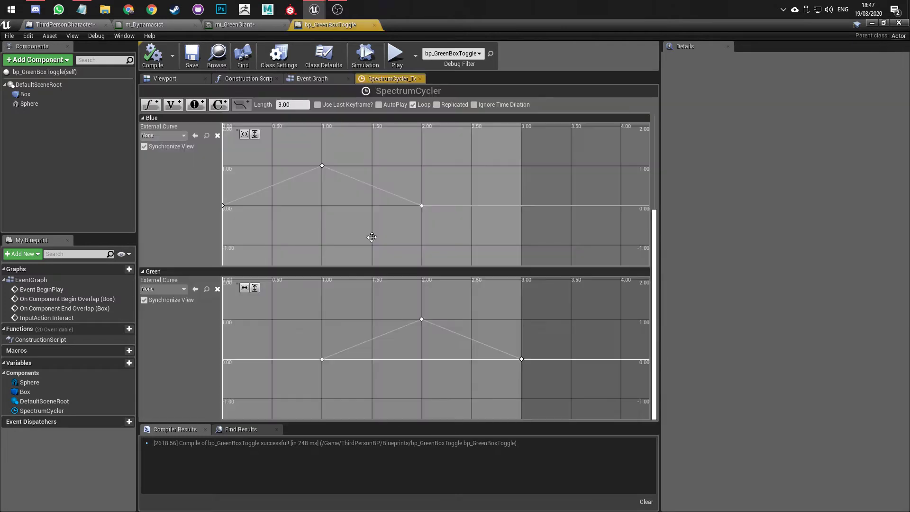
- Add a float track named "Z Value" to the SpectrumCycler timeline
left_click(151, 105)
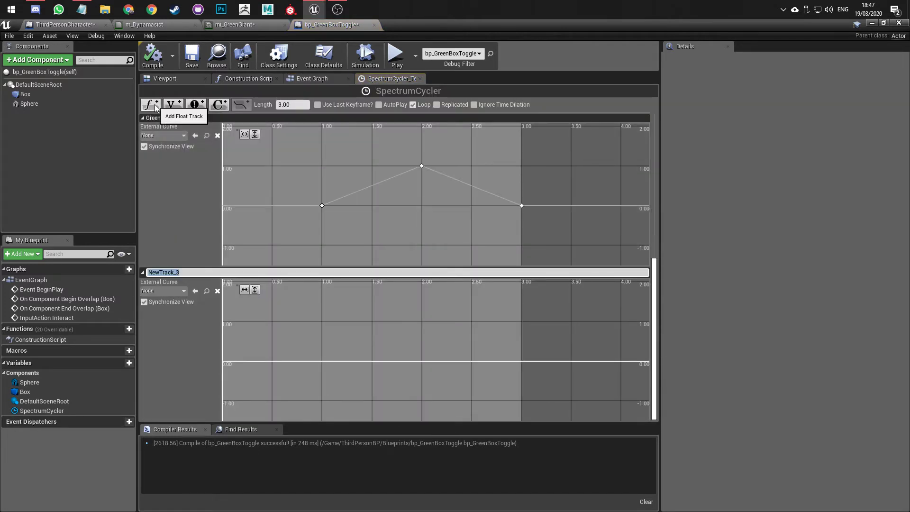
type("Z Value")
key("Return")
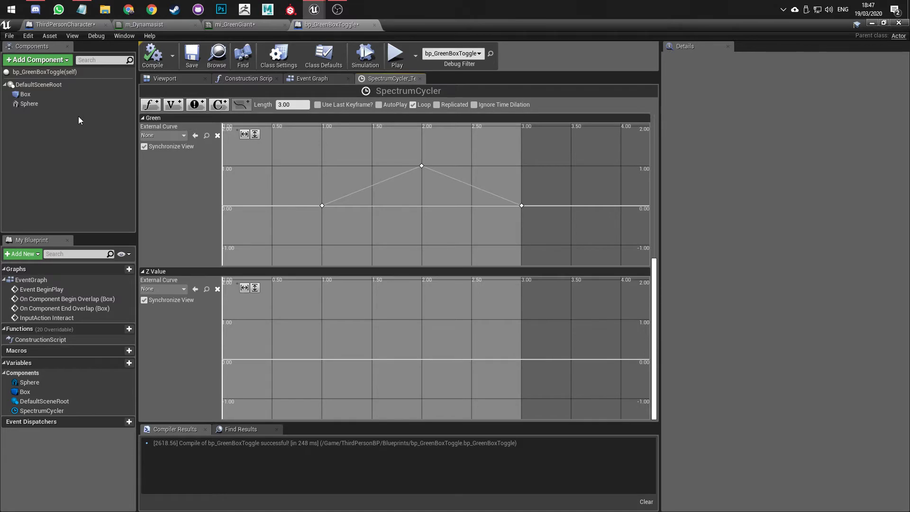
- Add a key to the Z Value track at time 0 with value 0
right_click(229, 361)
left_click(243, 371)
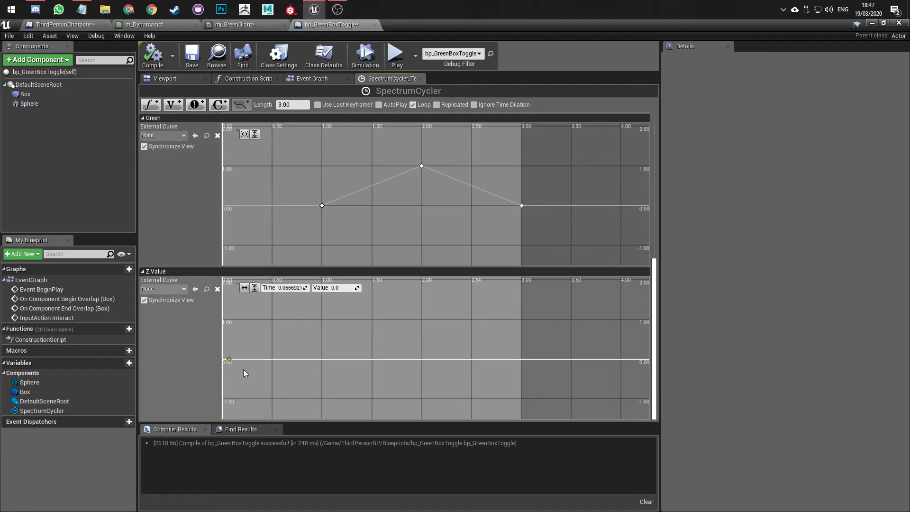
left_click(289, 288)
type("0")
key("Tab")
- Add a second key to the Z Value track at time 1.5 with value 50
right_click(484, 337)
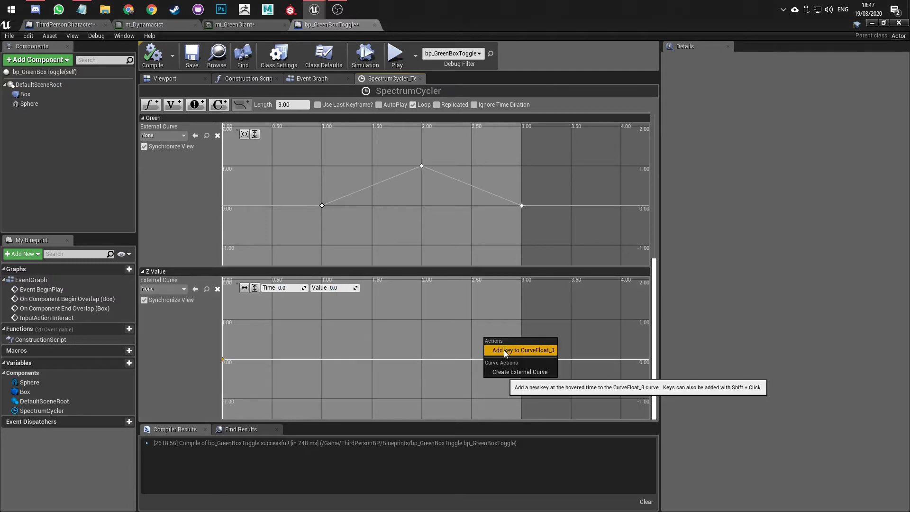
left_click(503, 347)
left_click(347, 290)
left_click(279, 287)
type("1.5")
key("Tab")
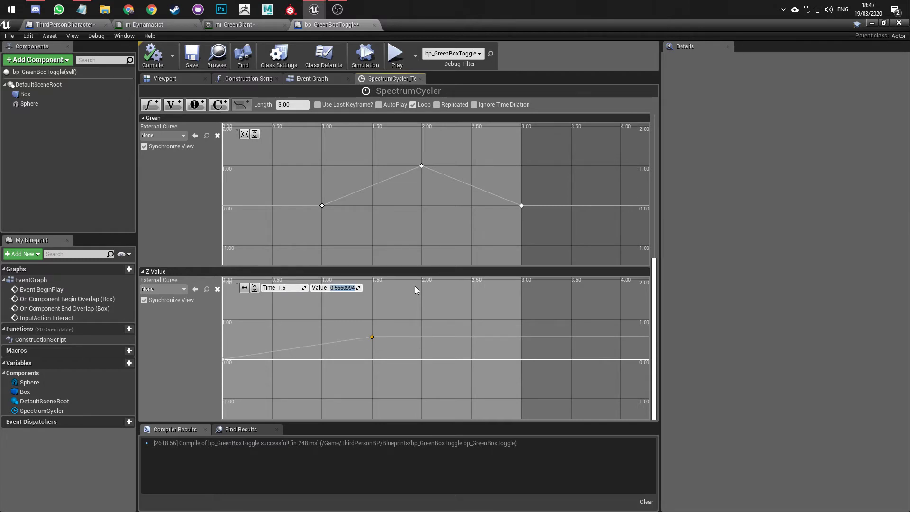
type("50")
key("Return")
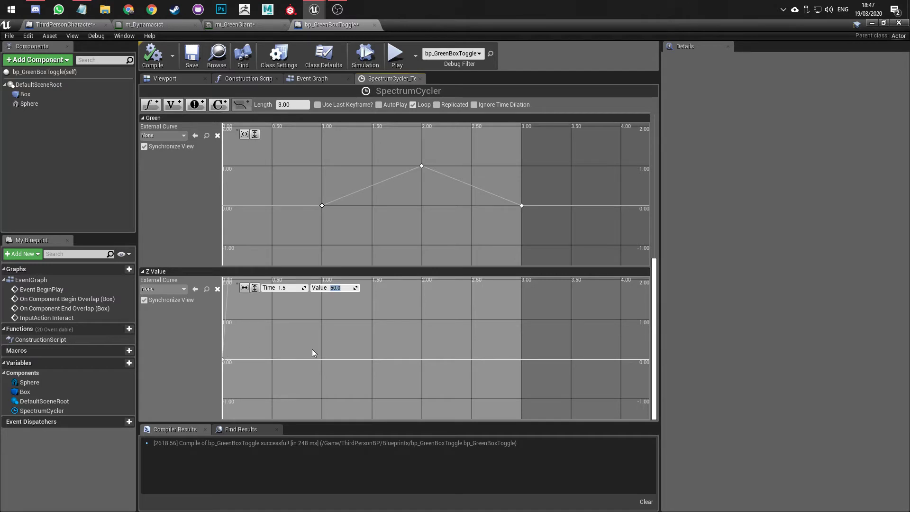
- Fit the Z Value curve vertically and add a third key at time 3 with value 0
scroll(312, 349, "down", 18)
scroll(319, 317, "up", 9)
right_click_drag(444, 319, 426, 354)
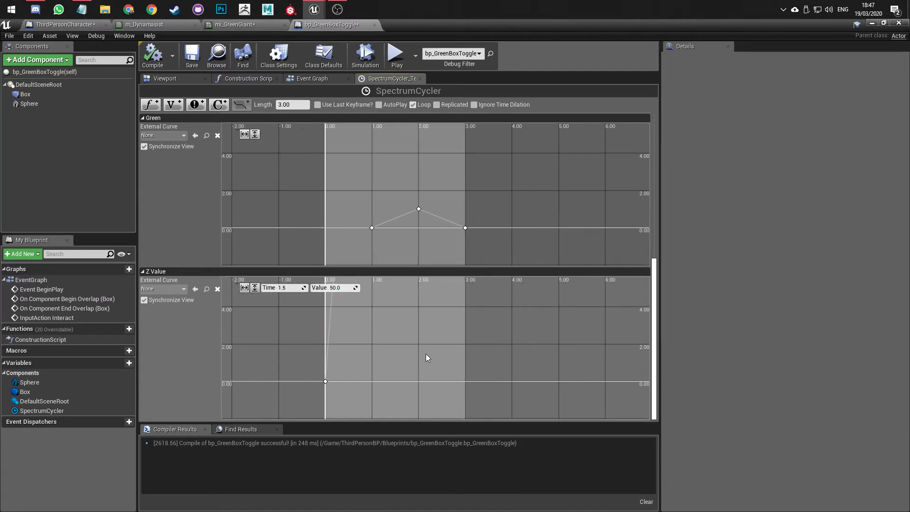
left_click(254, 287)
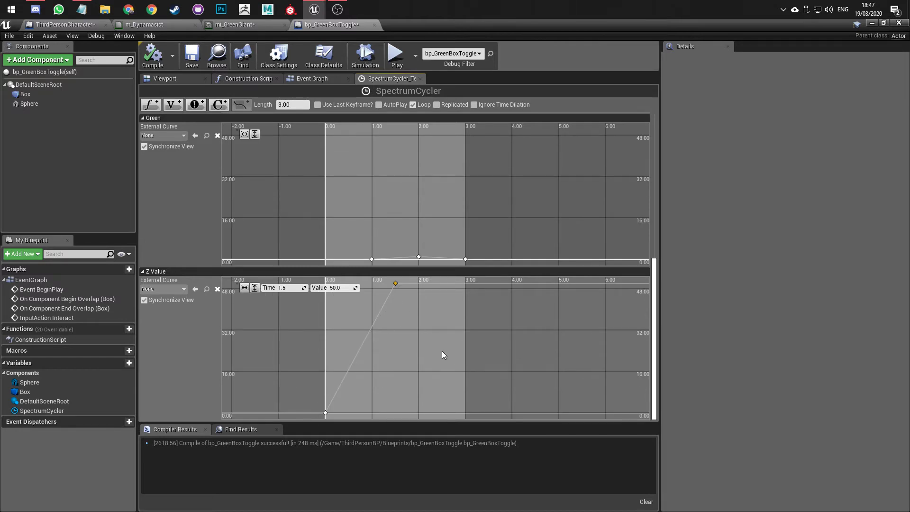
right_click(458, 409)
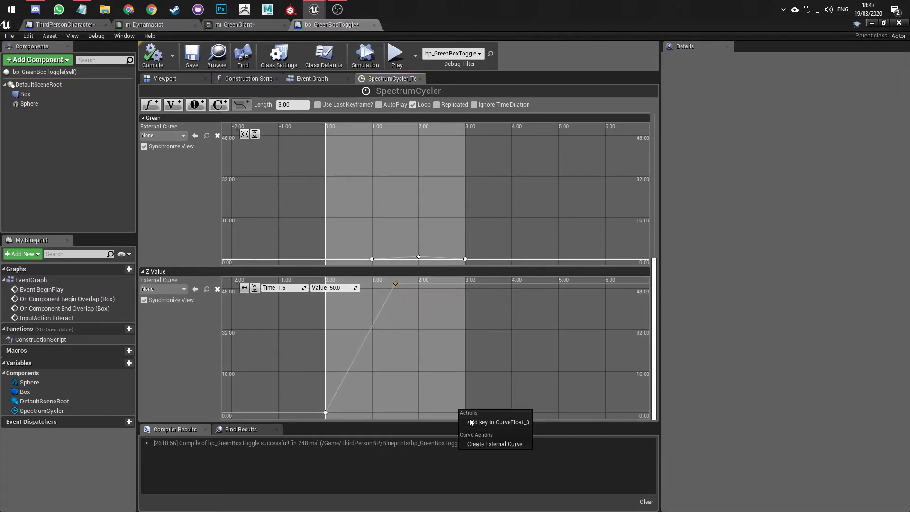
left_click(470, 421)
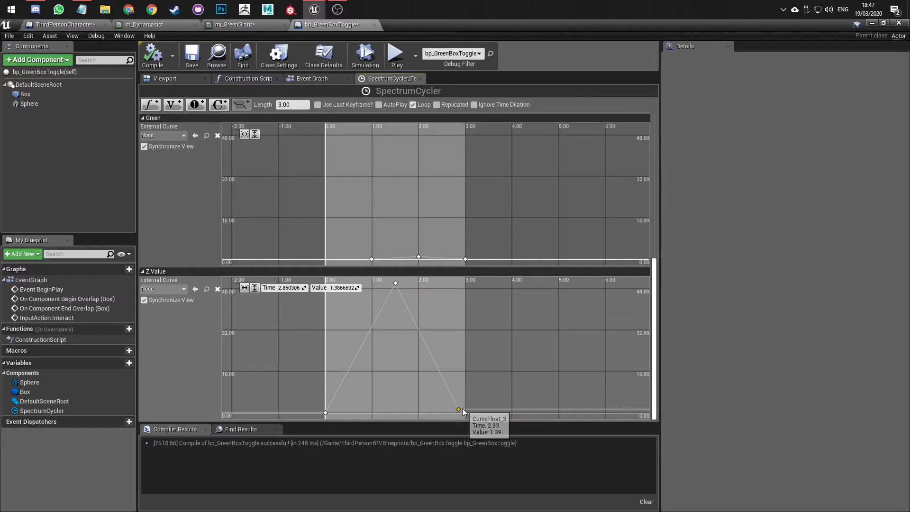
left_click(286, 288)
type("0")
key("Return")
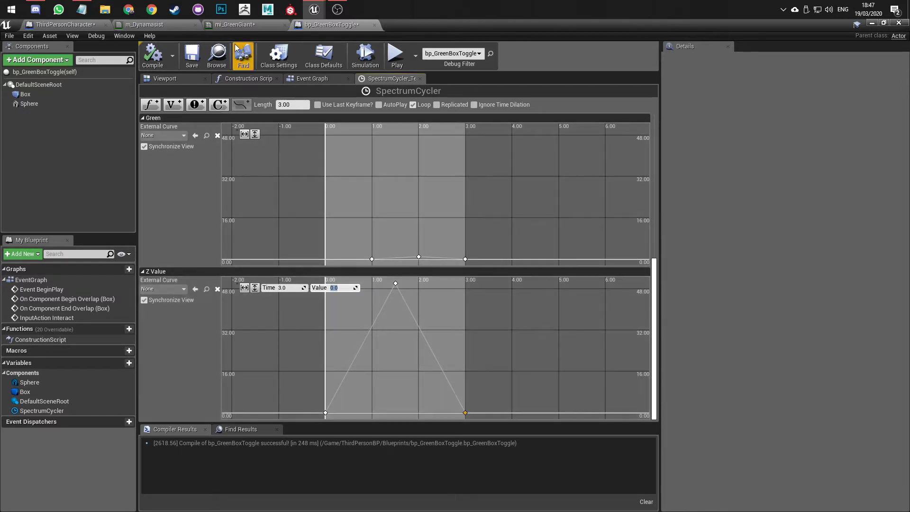
- In the Event Graph, add a SetRelativeLocation node that targets the existing Sphere reference
left_click(308, 78)
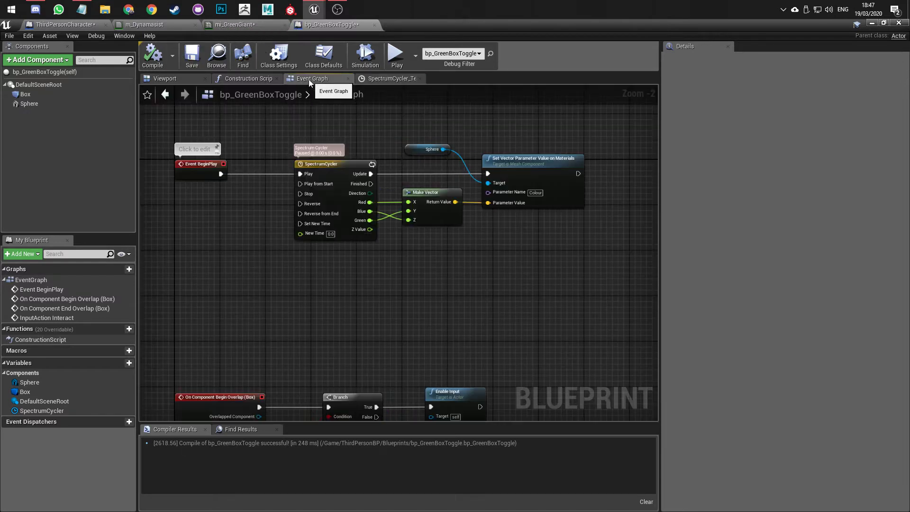
right_click_drag(435, 281, 335, 315)
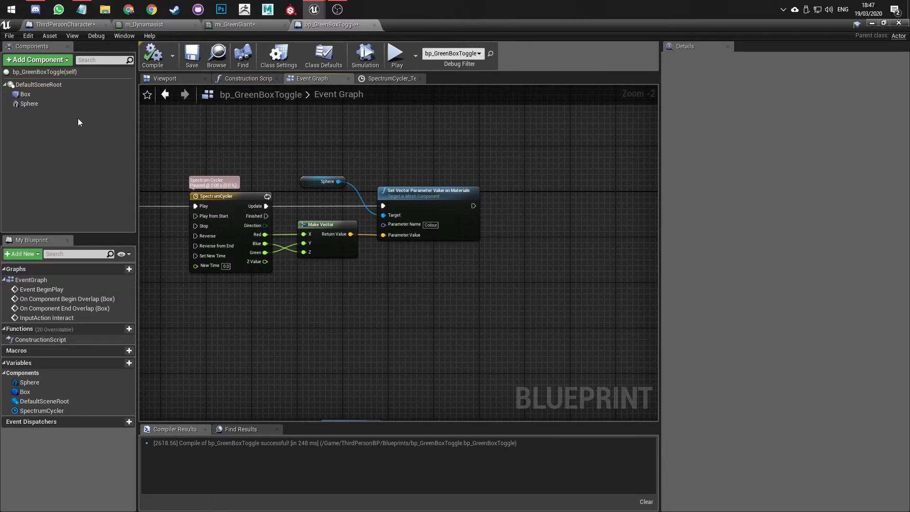
left_click(29, 104)
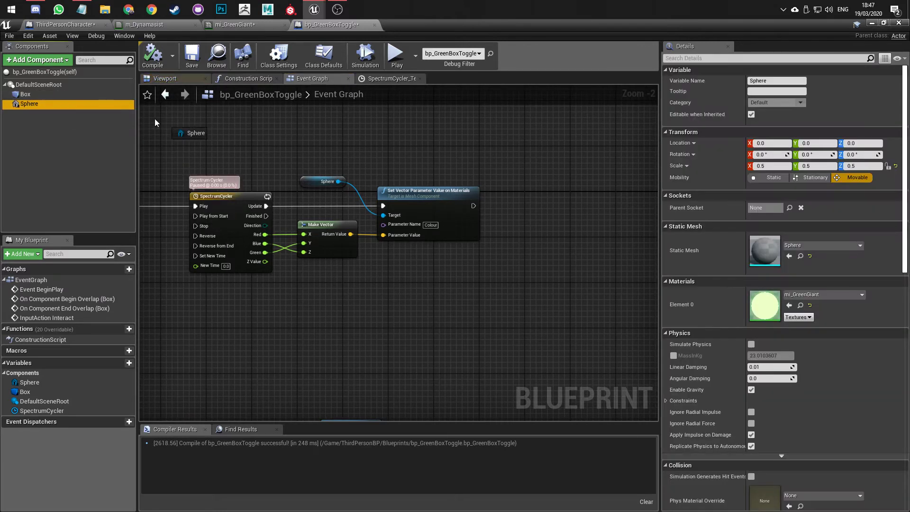
left_click_drag(337, 180, 497, 143)
type("tra")
key("BackSpace")
key("BackSpace")
key("BackSpace")
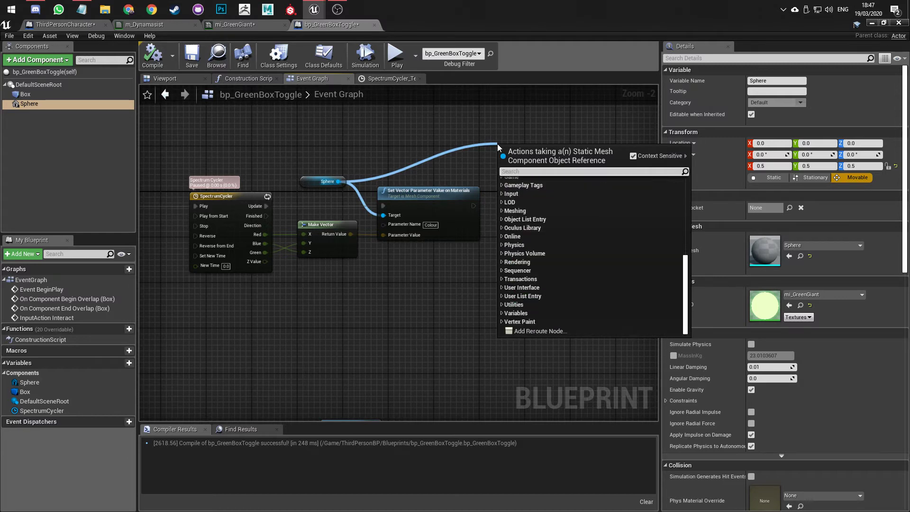
type("rela")
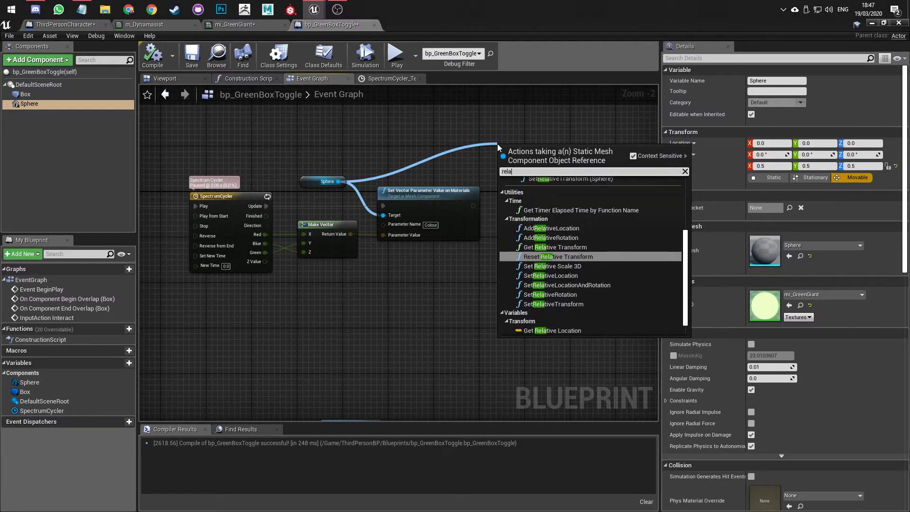
type("tive")
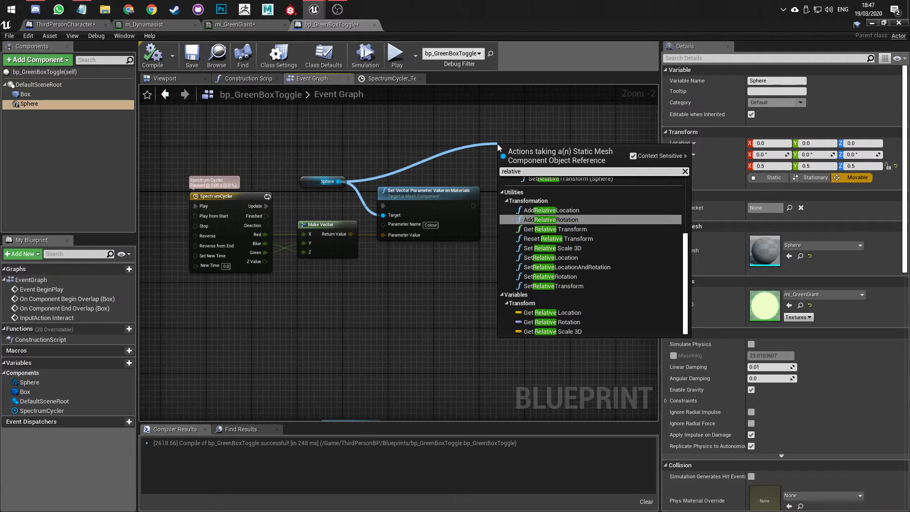
key("Down")
key("Down")
key("Down")
key("Down")
key("Down")
key("Down")
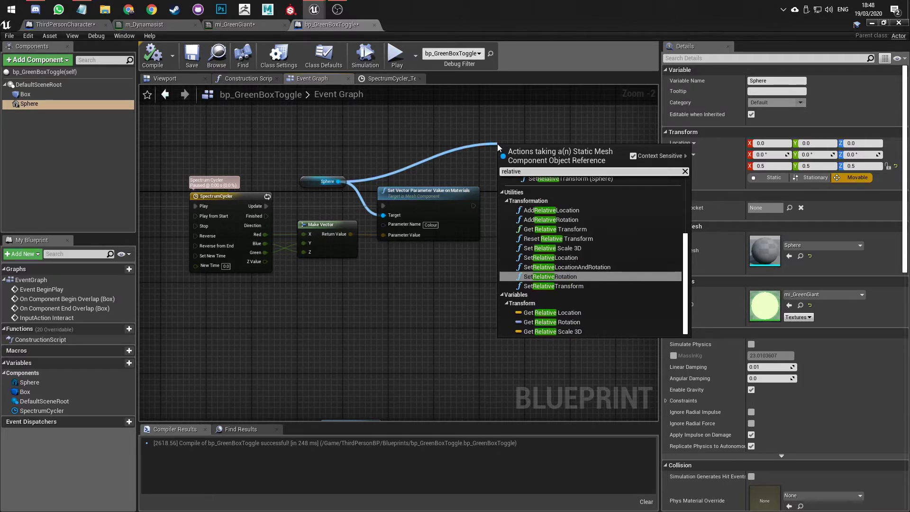
key("Up")
key("Up")
key("Return")
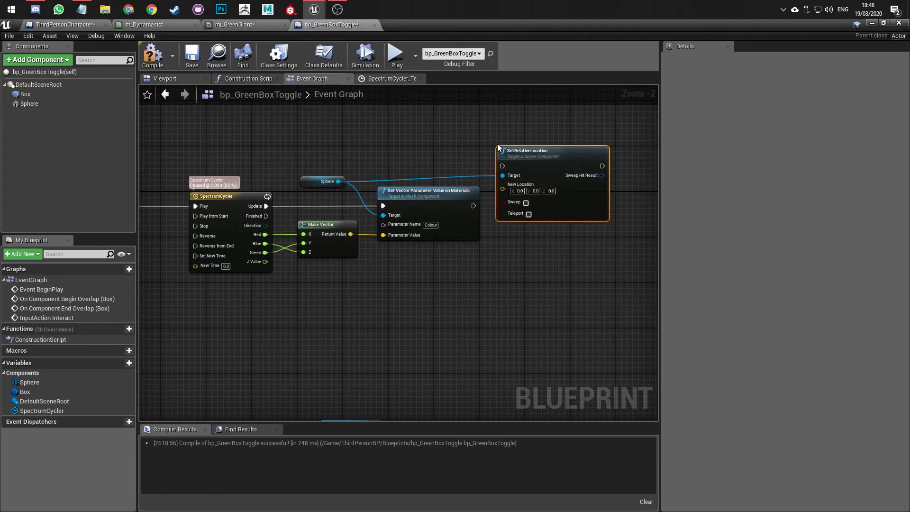
- Examine the Sphere's placement relative to its root in the blueprint viewport and review the Z Value curve
scroll(503, 149, "up", 2)
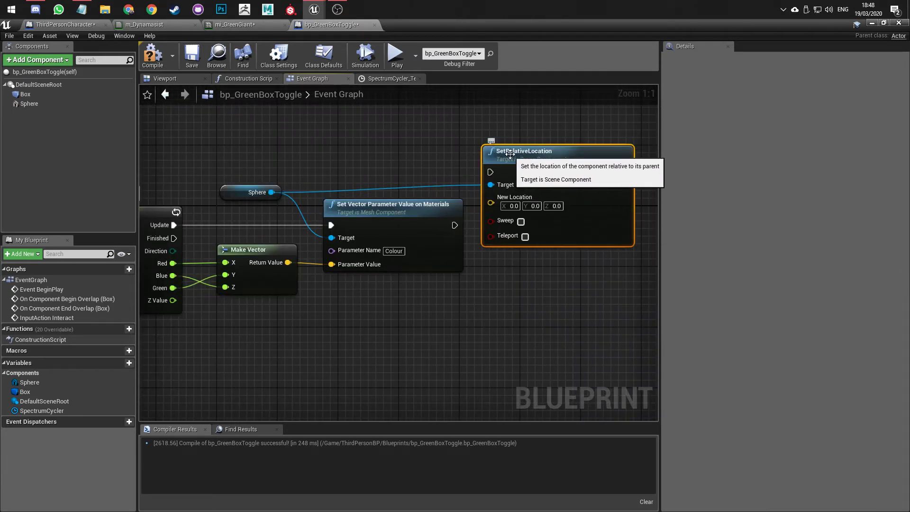
double_click(48, 106)
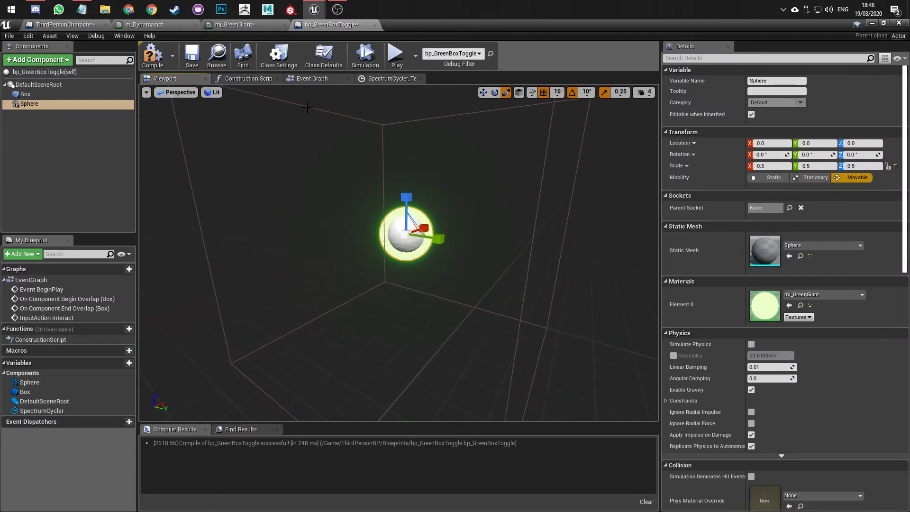
mouse_move(530, 161)
right_mouse_down()
mouse_move(617, 163)
mouse_move(530, 161)
right_mouse_up()
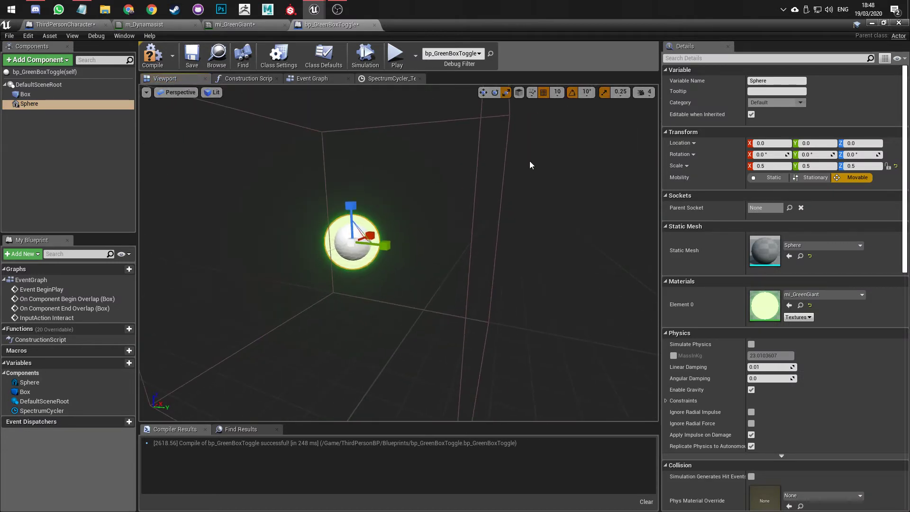
right_click_drag(482, 179, 583, 189)
key("w")
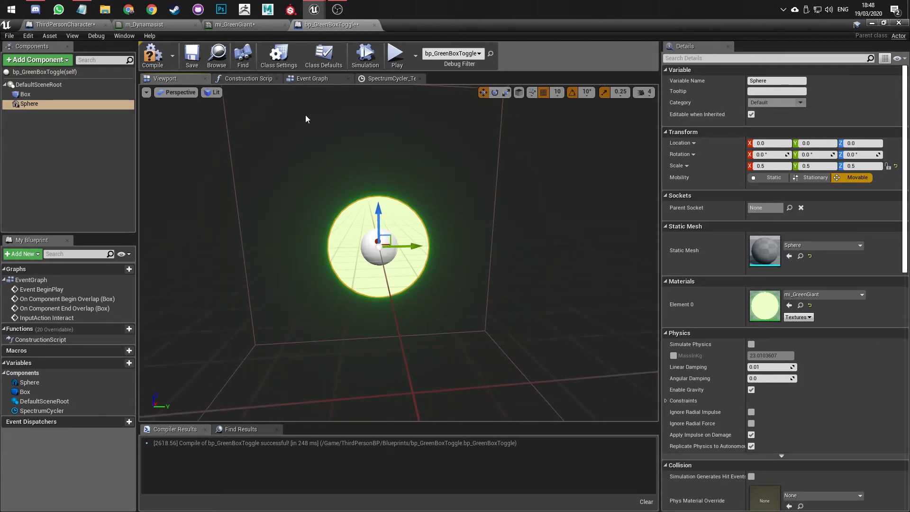
left_click(380, 79)
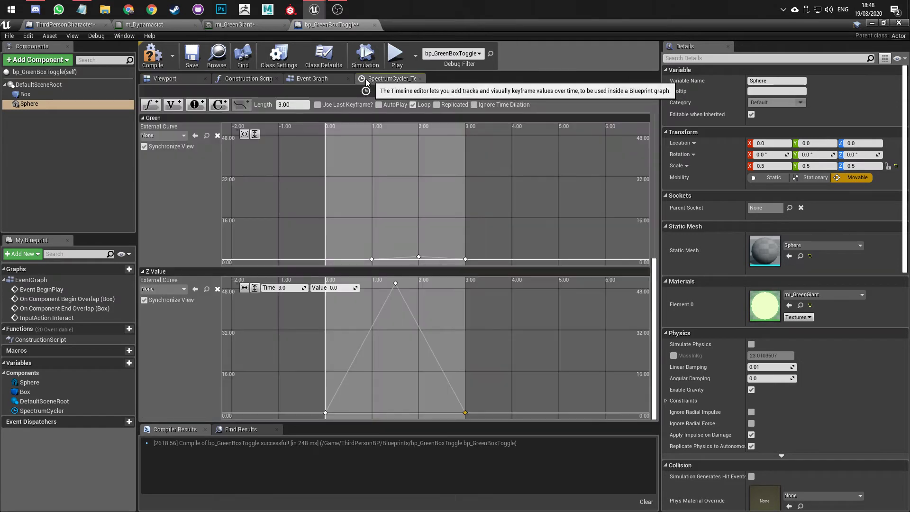
left_click(308, 79)
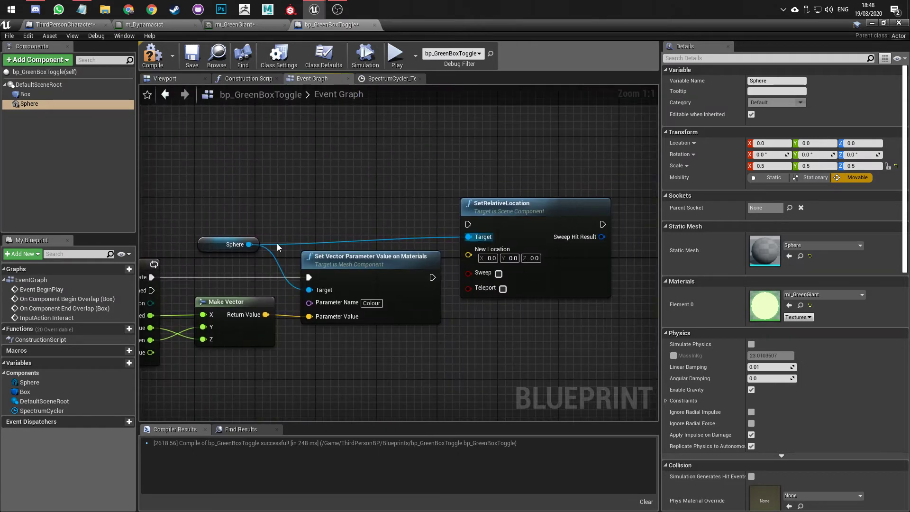
- Compile the bp_GreenBoxToggle blueprint and return to the level to view its placed actor
left_click(150, 54)
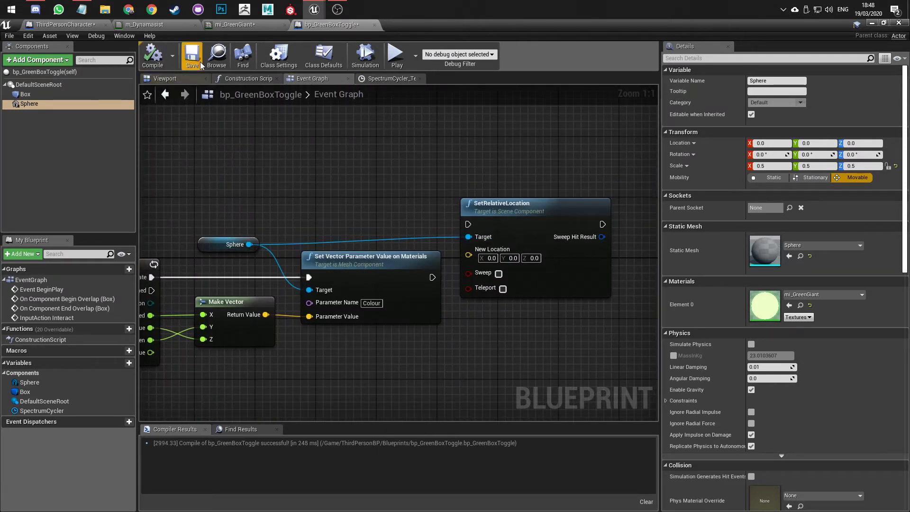
left_click(873, 24)
key("s")
right_click_drag(493, 204, 515, 205)
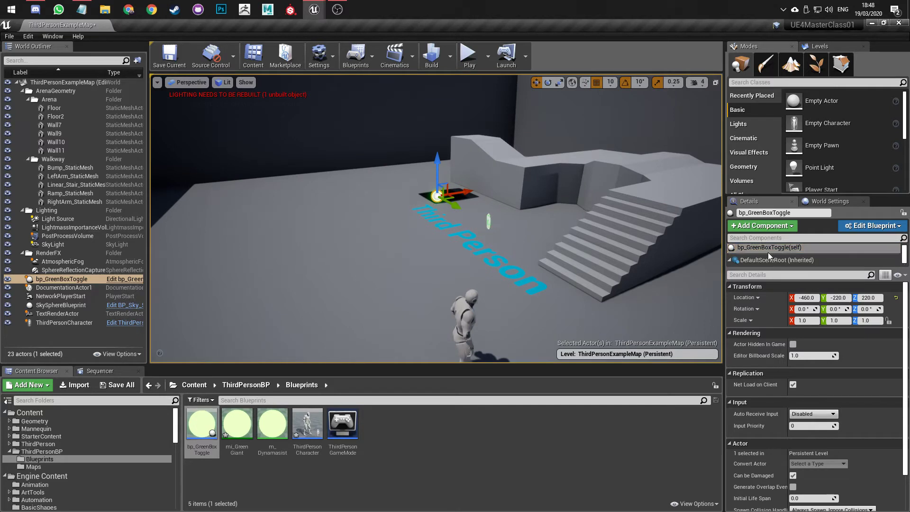
- Try setting the placed bp_GreenBoxToggle actor's location to 0, 0, 0 and focus the view on it
left_click(810, 297)
type("0")
left_click(840, 298)
type("0")
left_click(874, 297)
type("0")
key("Return")
key("f")
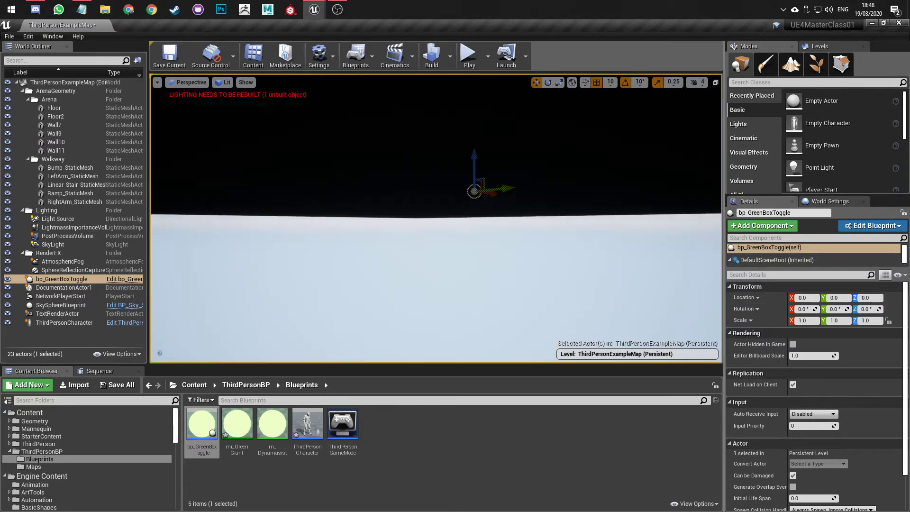
right_click_drag(570, 270, 490, 256)
- Undo the X, Y and Z location changes on the bp_GreenBoxToggle actor
key("ctrl+z")
key("ctrl+z")
key("ctrl+z")
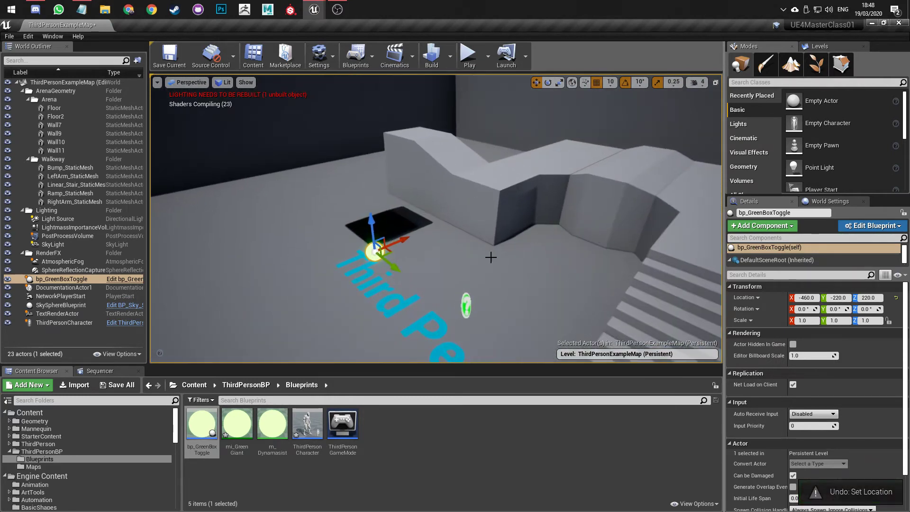
- Chain SetRelativeLocation after Set Vector Parameter Value on Materials in bp_GreenBoxToggle's event graph and move the Sphere reference above the nodes
double_click(202, 424)
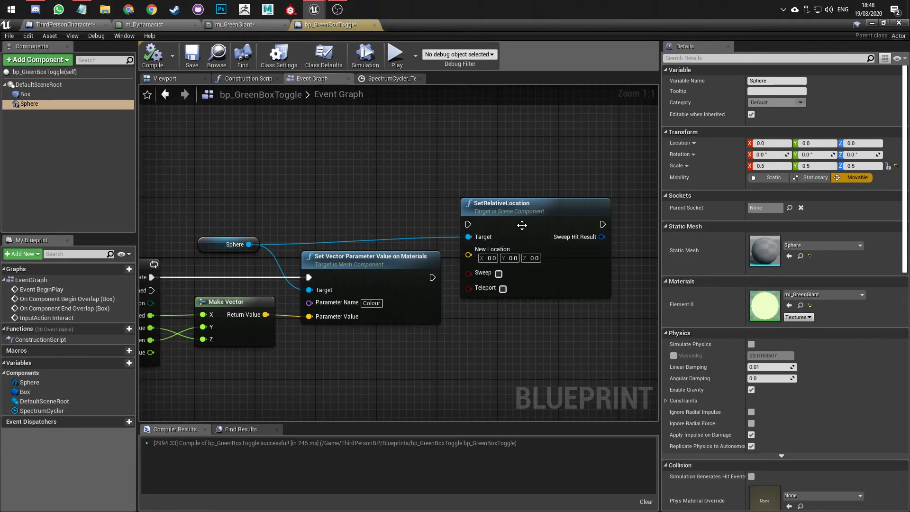
right_click_drag(521, 225, 535, 195)
left_click_drag(510, 194, 574, 243)
left_click_drag(445, 247, 543, 247)
scroll(369, 241, "down", 2)
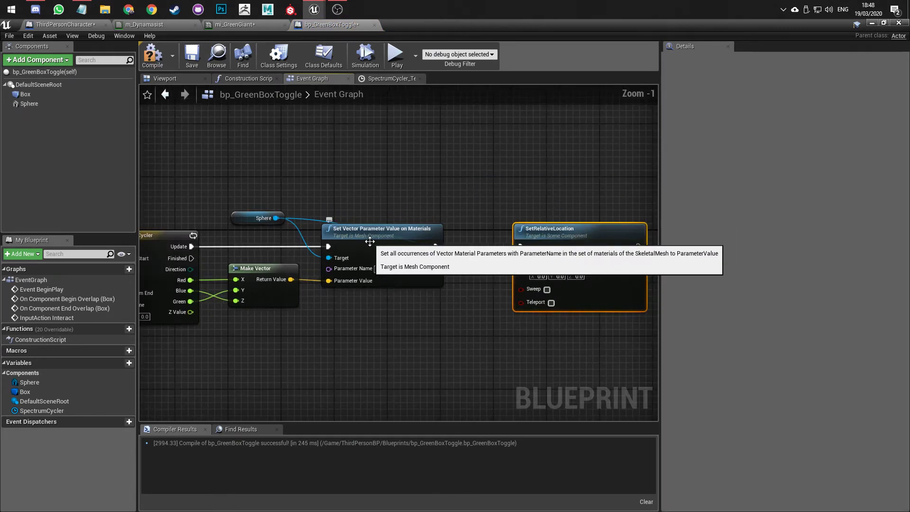
right_click_drag(460, 298, 503, 273)
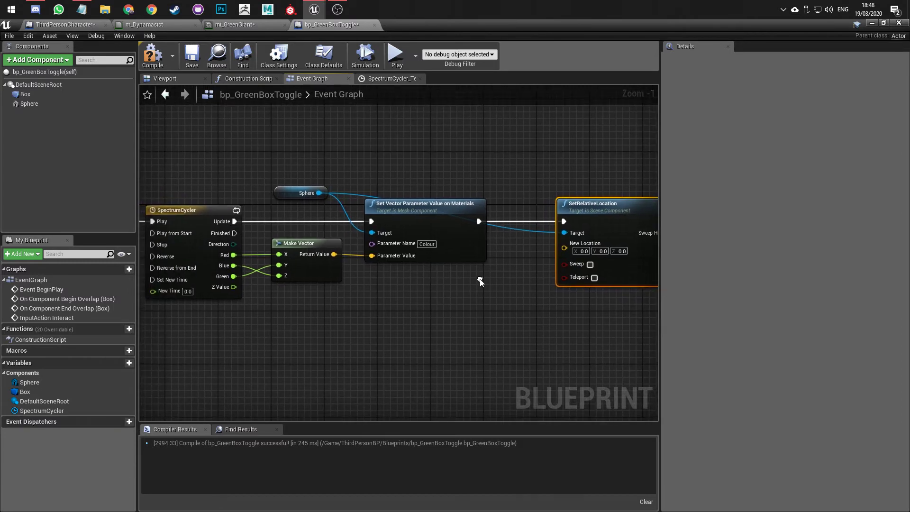
left_click_drag(293, 192, 337, 158)
right_click_drag(502, 279, 466, 254)
right_click_drag(516, 223, 537, 221)
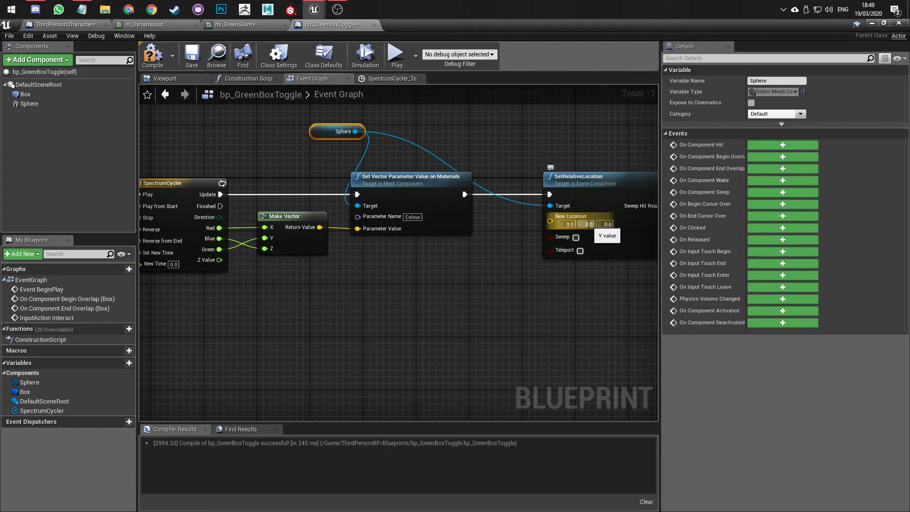
- Add a Get Relative Location node fed by the Sphere reference
right_click_drag(407, 128, 370, 177)
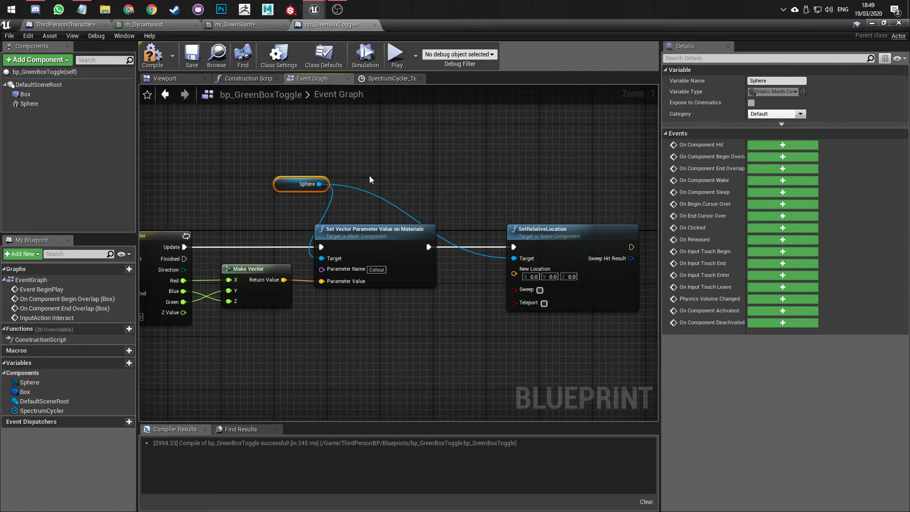
right_click_drag(339, 184, 331, 164)
left_click_drag(313, 164, 357, 121)
type("get relati")
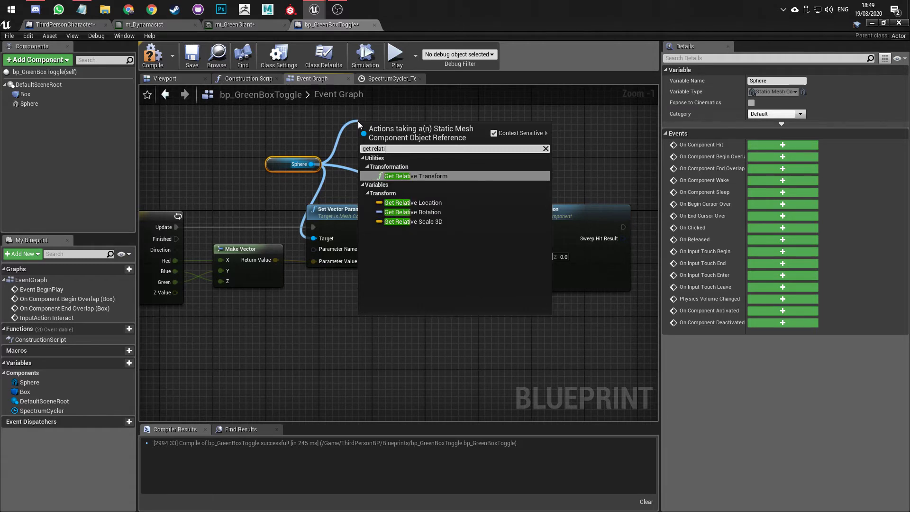
key("Down")
key("Down")
key("Up")
key("Return")
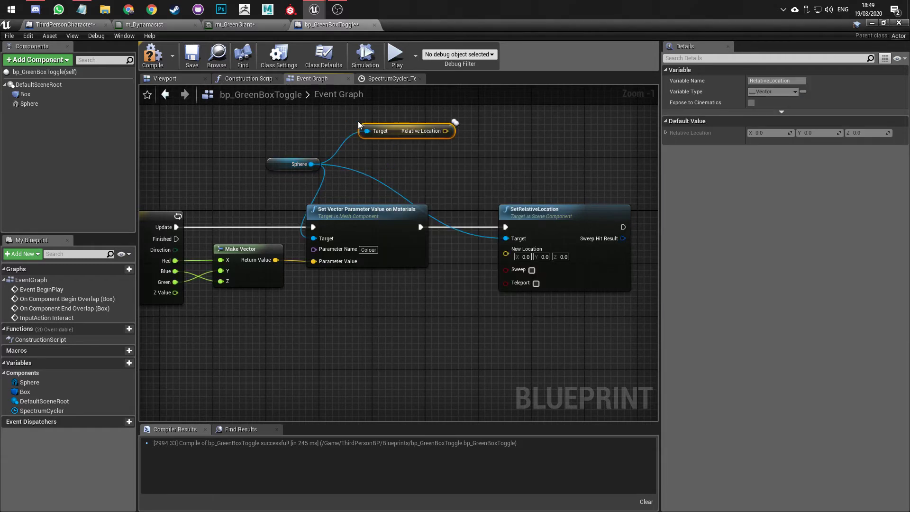
- Try feeding the Sphere's whole Relative Location into New Location, check the blueprint viewport, and break the link again
left_click_drag(446, 130, 507, 255)
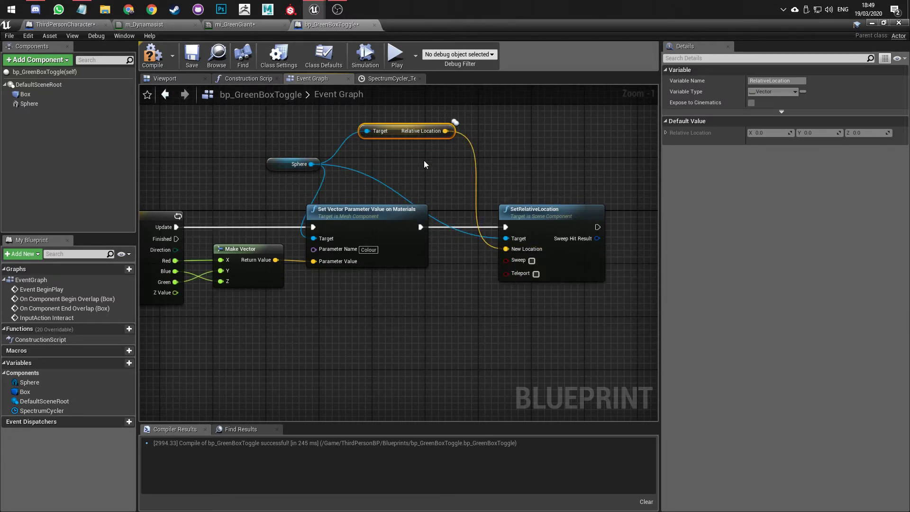
left_click(293, 161)
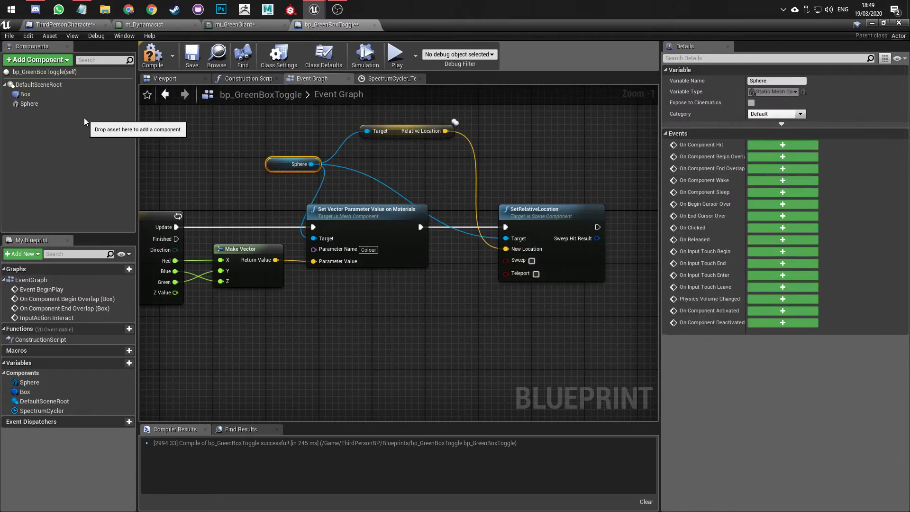
left_click(190, 78)
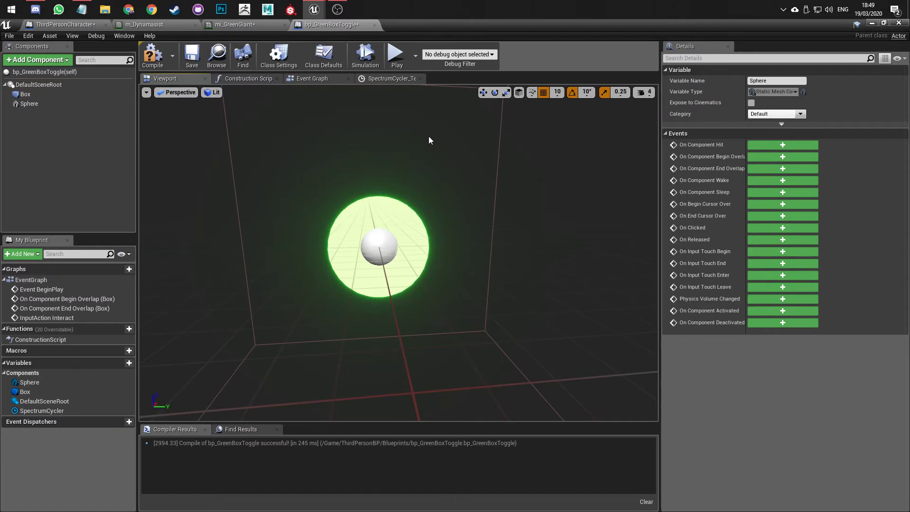
left_click(332, 78)
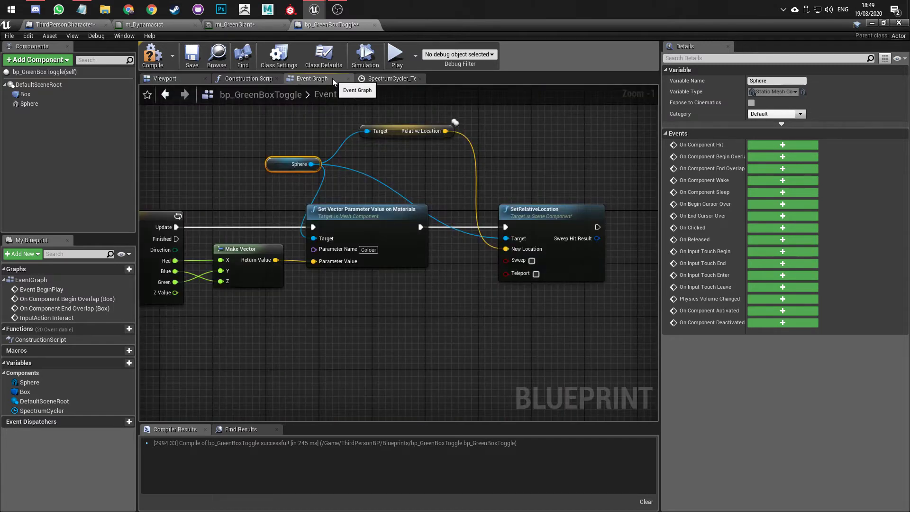
left_click(446, 131, "alt")
- Split the Relative Location output and SetRelativeLocation's New Location input into X, Y and Z pins, and move SetRelativeLocation further along
right_click(446, 131)
left_click(467, 153)
right_click(506, 254)
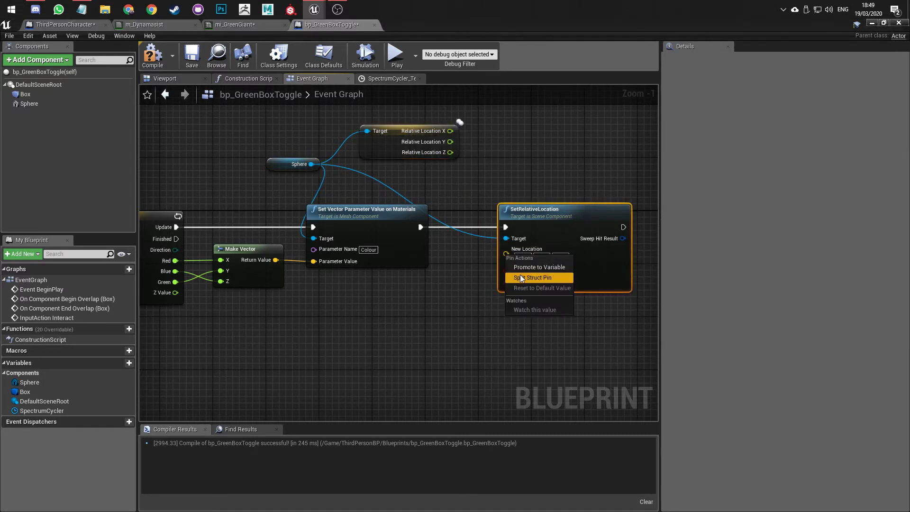
left_click(520, 277)
left_click_drag(549, 213, 582, 214)
right_click_drag(507, 240, 425, 228)
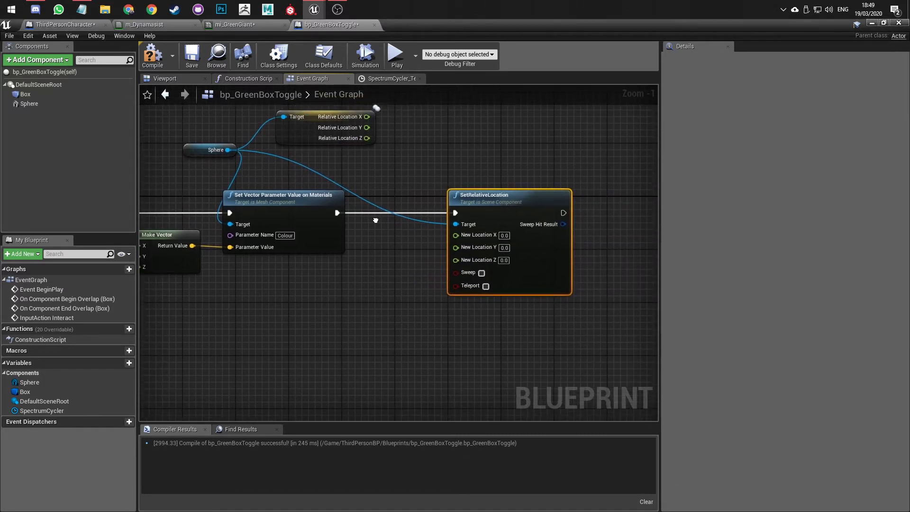
- Connect Relative Location X and Y to New Location X and Y, and SpectrumCycler's Z Value to New Location Z
left_click_drag(367, 118, 456, 250)
right_click_drag(349, 249, 391, 230)
right_click_drag(260, 261, 304, 254)
scroll(331, 260, "down", 1)
left_click_drag(199, 253, 511, 234)
right_click_drag(285, 265, 319, 294)
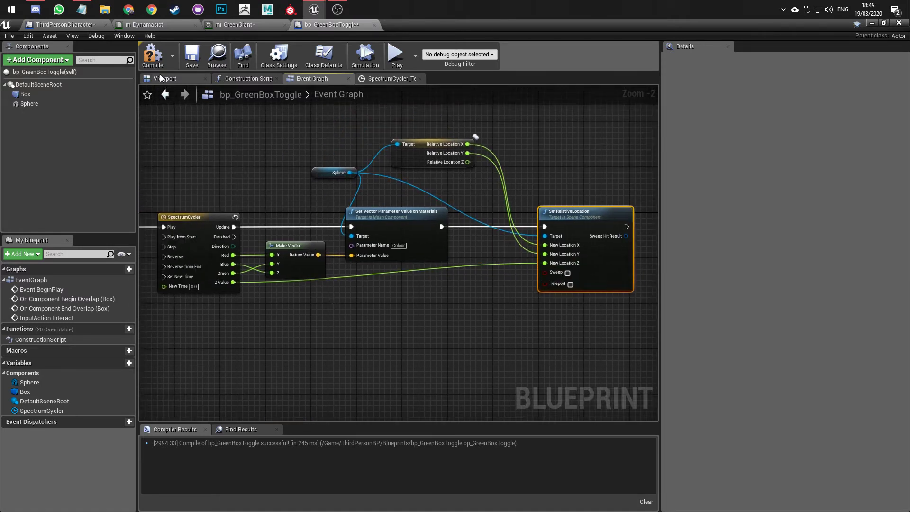
- Compile bp_GreenBoxToggle and play-test the level, walking the character up to the sphere to watch its movement
left_click(156, 65)
left_click(871, 23)
left_click(470, 55)
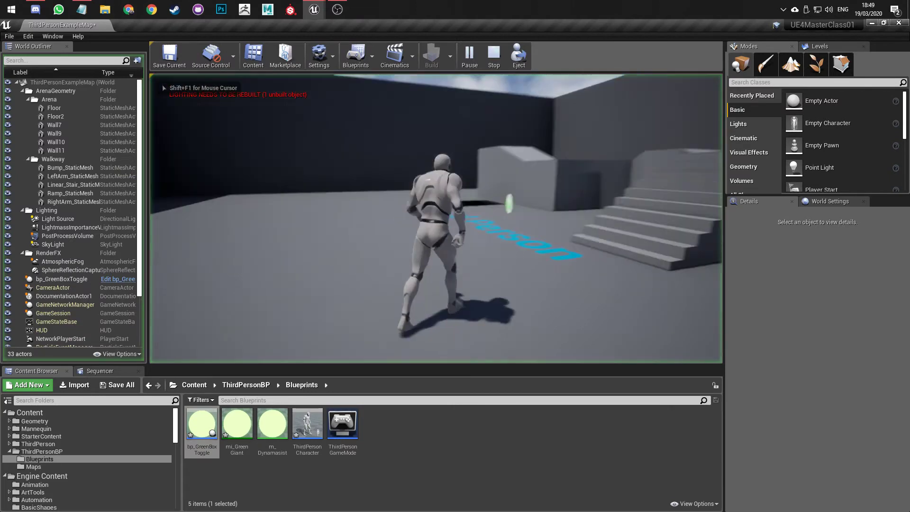
key("w")
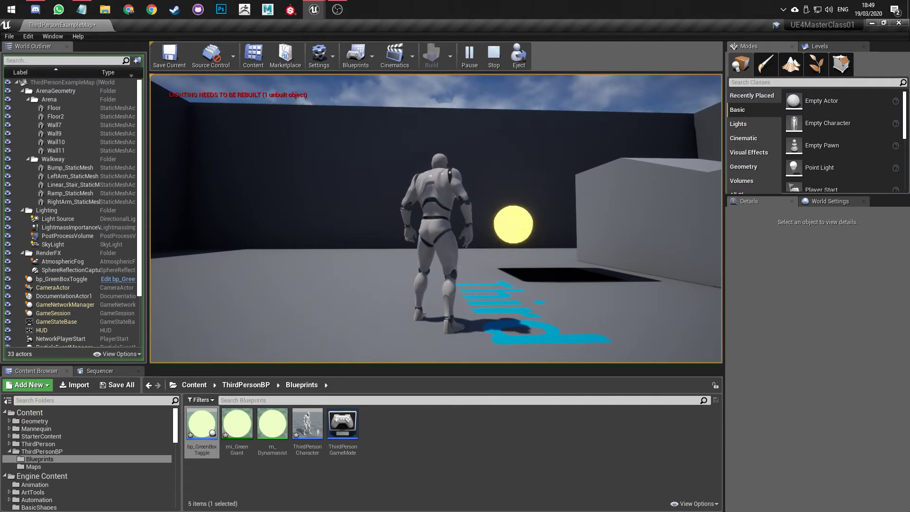
key("Escape")
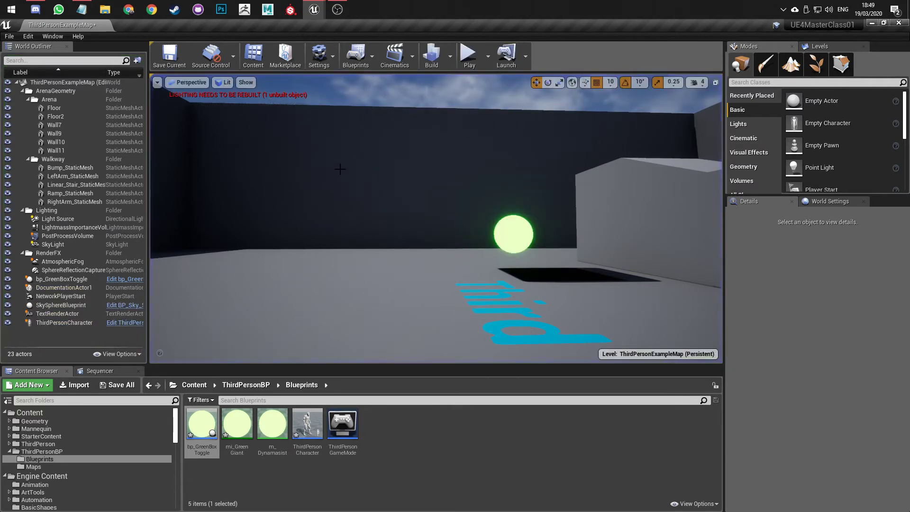
- Set the SpectrumCycler Z Value keys at times 1.5 and 0 to Auto interpolation and save bp_GreenBoxToggle
double_click(207, 421)
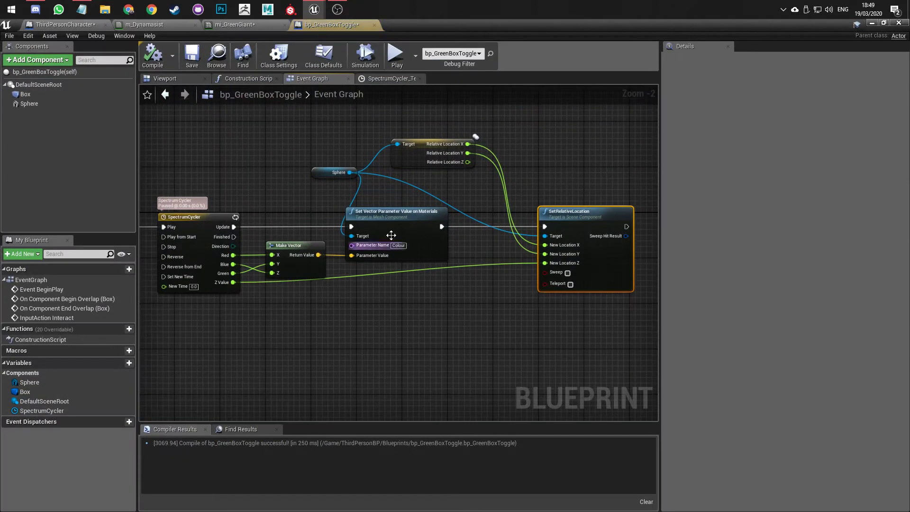
double_click(209, 230)
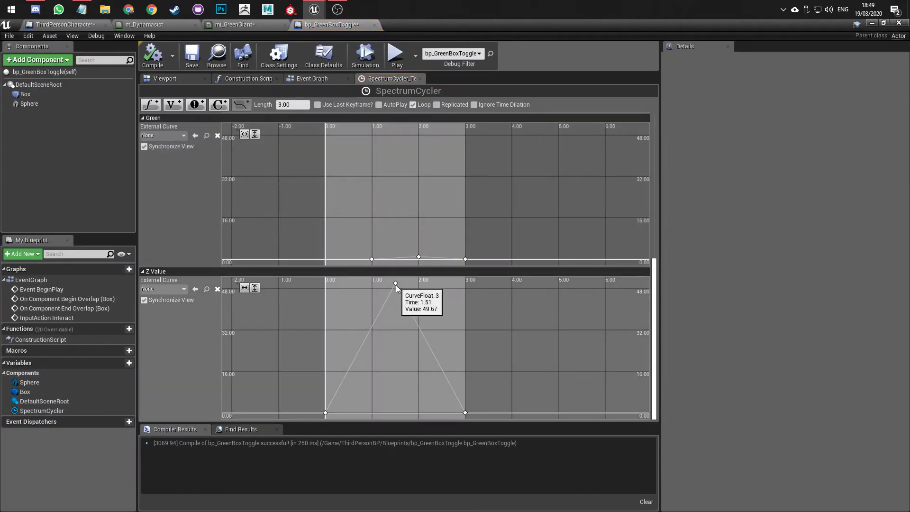
right_click(397, 283)
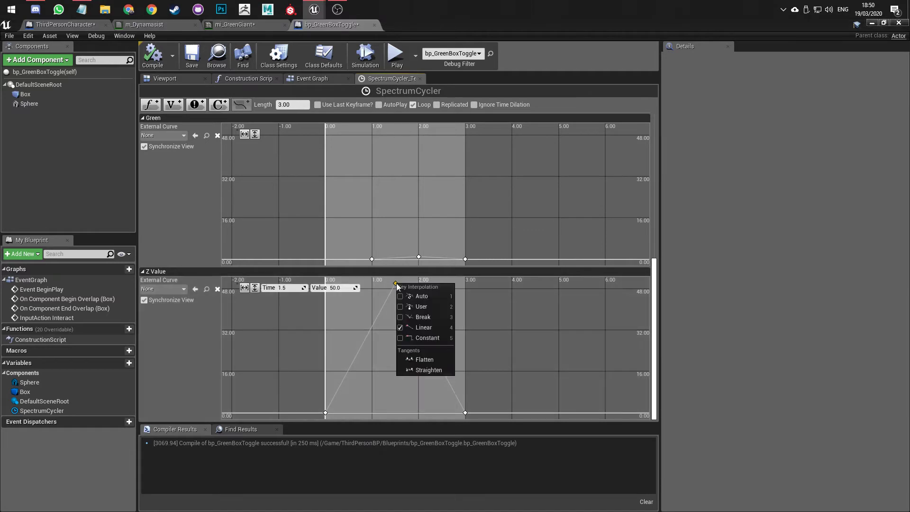
left_click(425, 295)
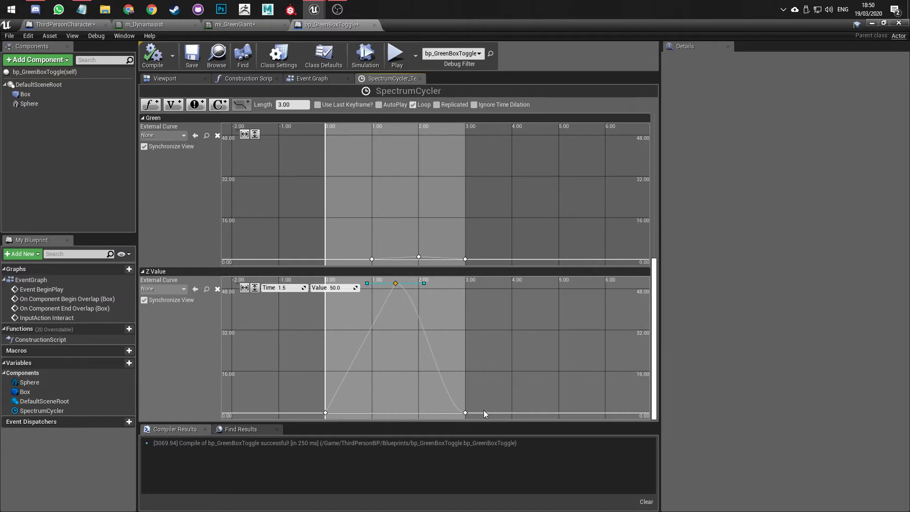
right_click(327, 411)
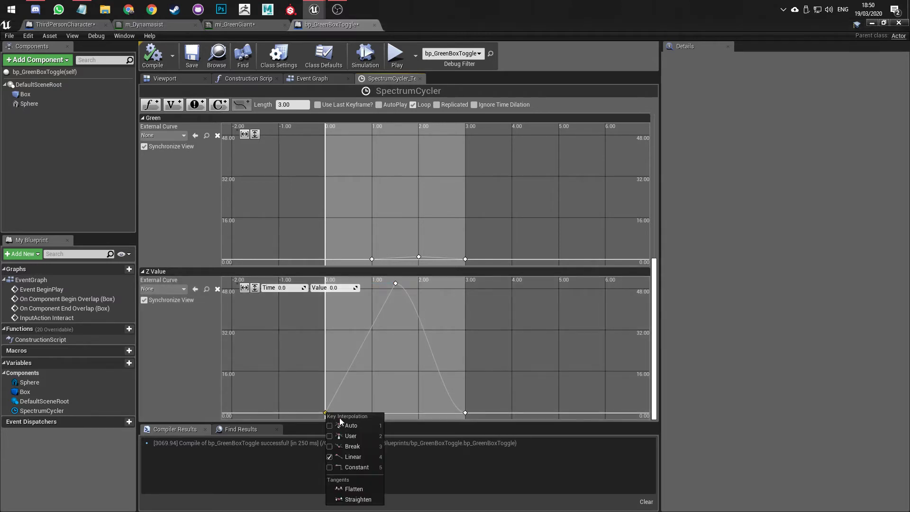
left_click(345, 425)
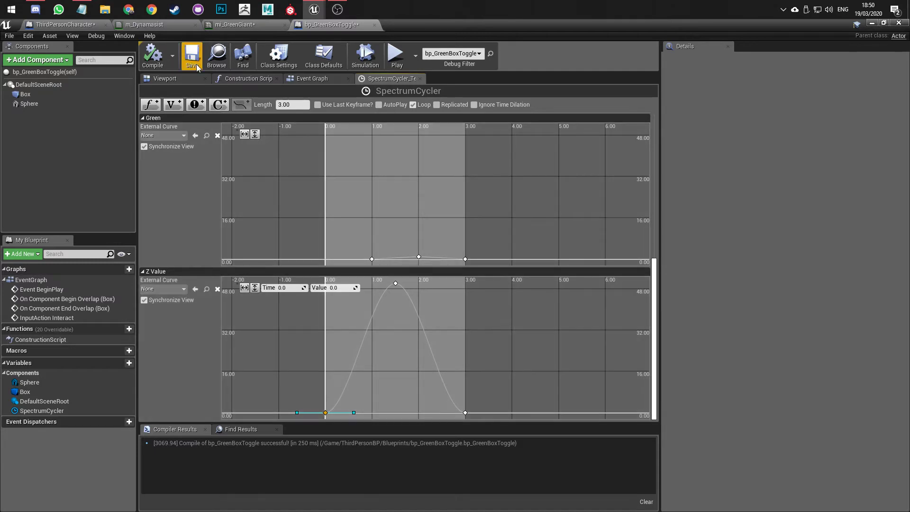
left_click(192, 59)
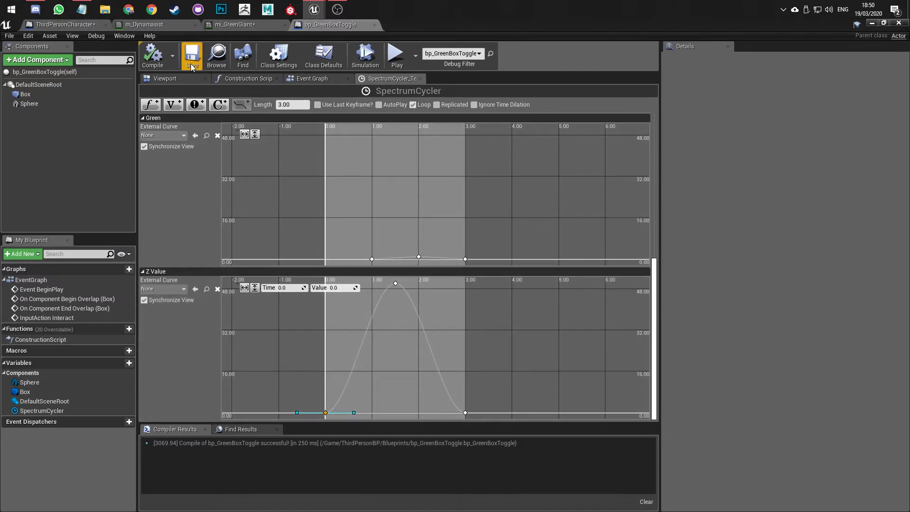
- Play-test the level again and walk to the sphere to check its smoothed vertical motion
left_click(873, 23)
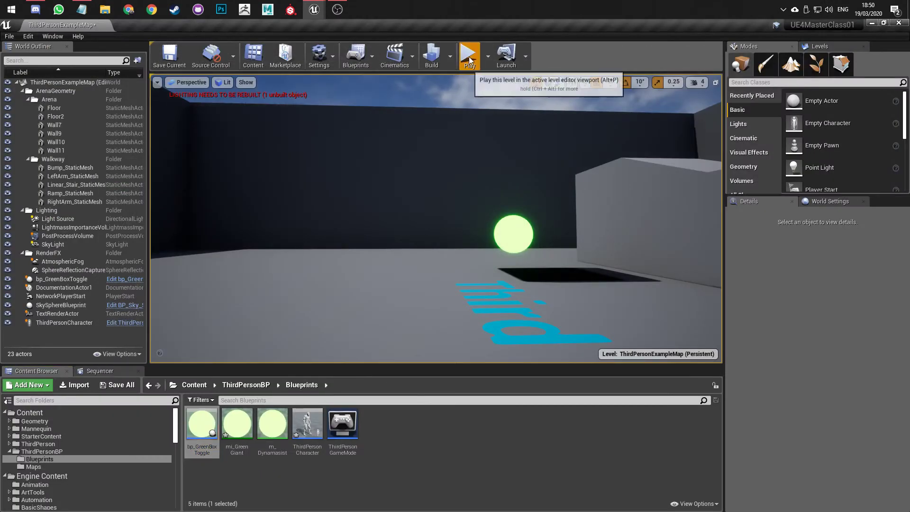
left_click(469, 60)
key("w")
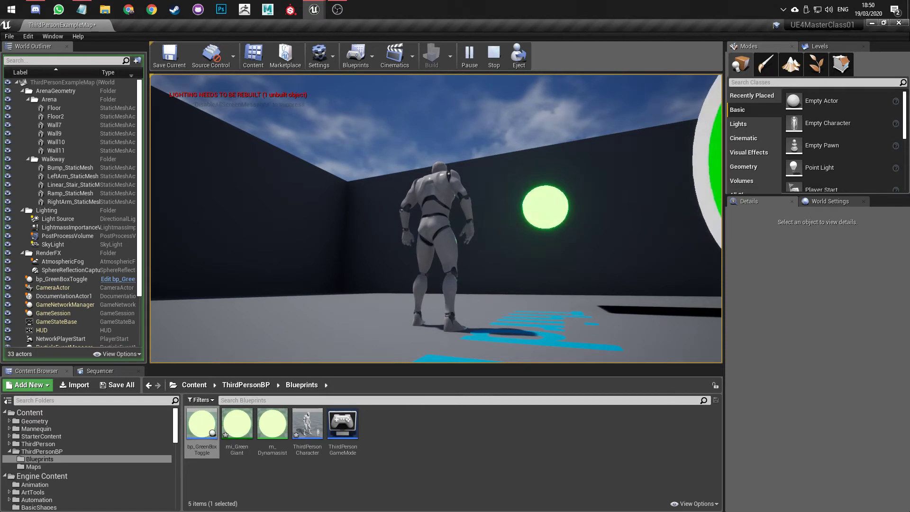
key("Escape")
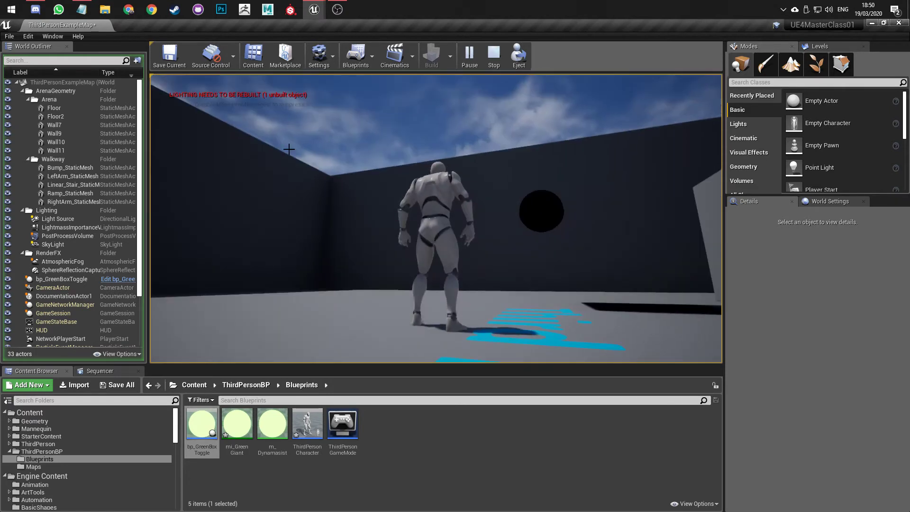
- Reopen bp_GreenBoxToggle's event graph and review the SpectrumCycler timeline together with the overall node layout
double_click(201, 425)
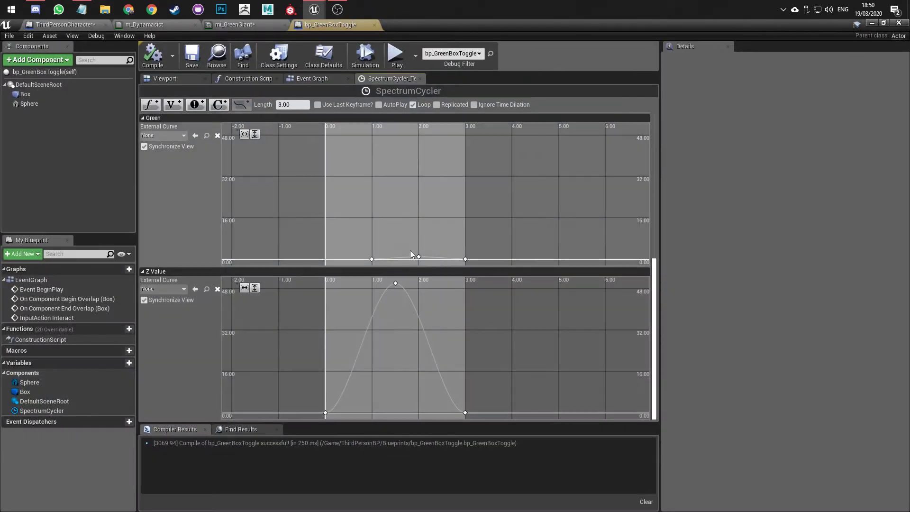
left_click(309, 79)
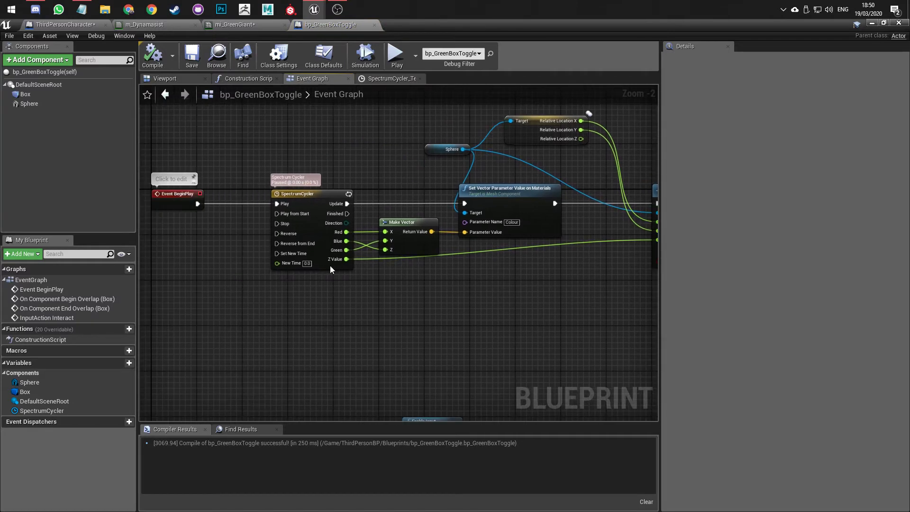
left_click(330, 266)
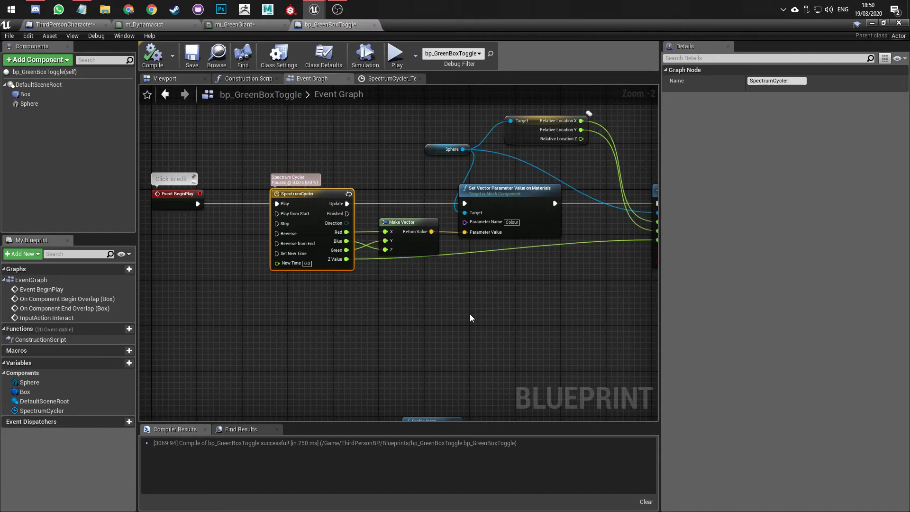
scroll(471, 317, "down", 4)
right_click_drag(484, 332, 406, 219)
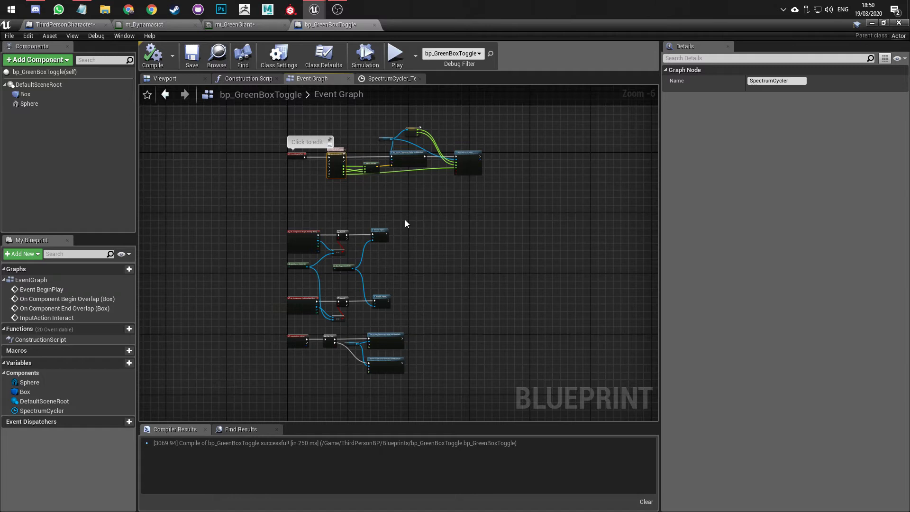
- Switch to Notepad to check the Blueprint communication item in the tutorial notes, then return to the event graph
left_click(83, 11)
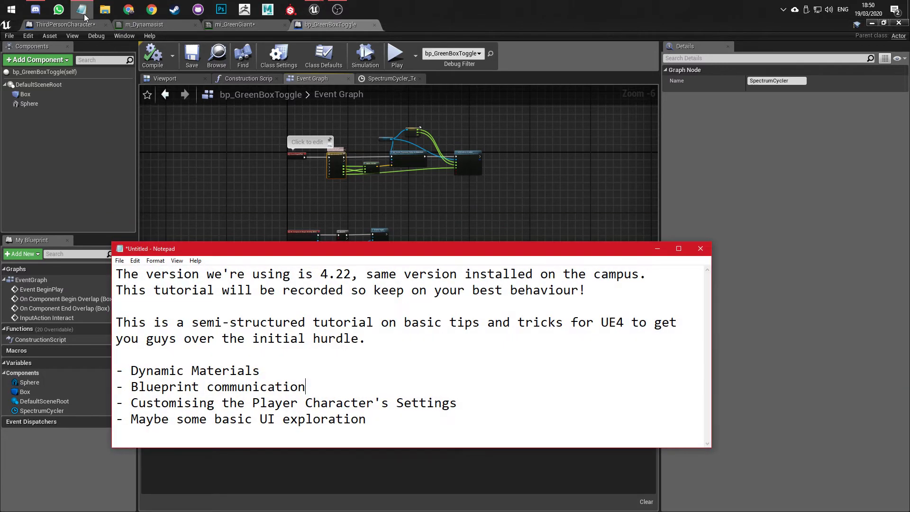
left_click_drag(134, 389, 116, 388)
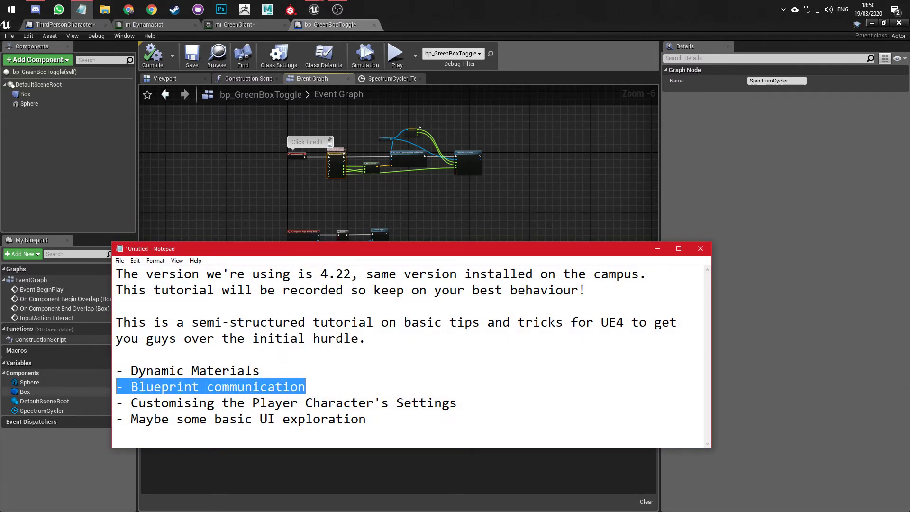
left_click(463, 358)
left_click(657, 249)
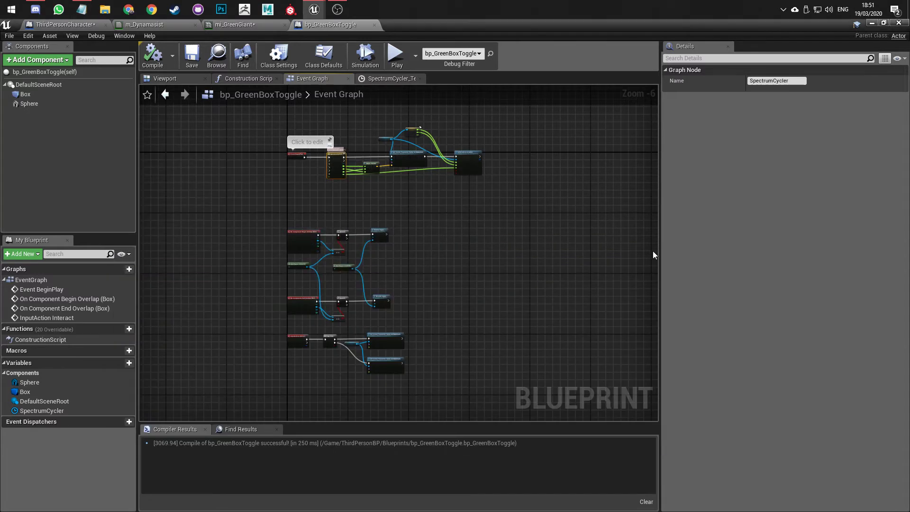
- Examine the InputAction Interact event with its Flip Flop and the two Opacity parameter nodes in the event graph
scroll(465, 351, "up", 6)
right_click_drag(402, 372, 627, 306)
scroll(630, 290, "down", 2)
scroll(631, 307, "down", 1)
left_click_drag(559, 396, 213, 249)
left_click(212, 251)
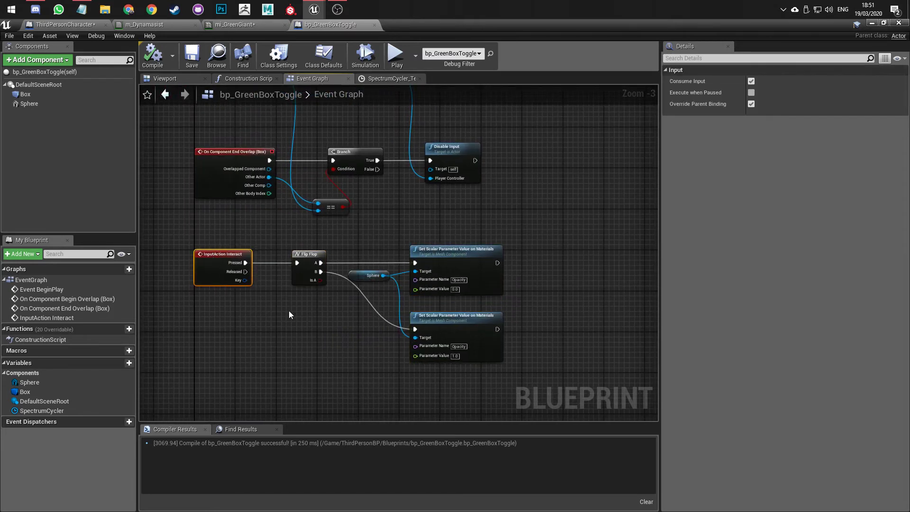
- Return from the blueprint to the level editor and look over the whole arena from farther back
left_click(289, 311)
left_click(871, 22)
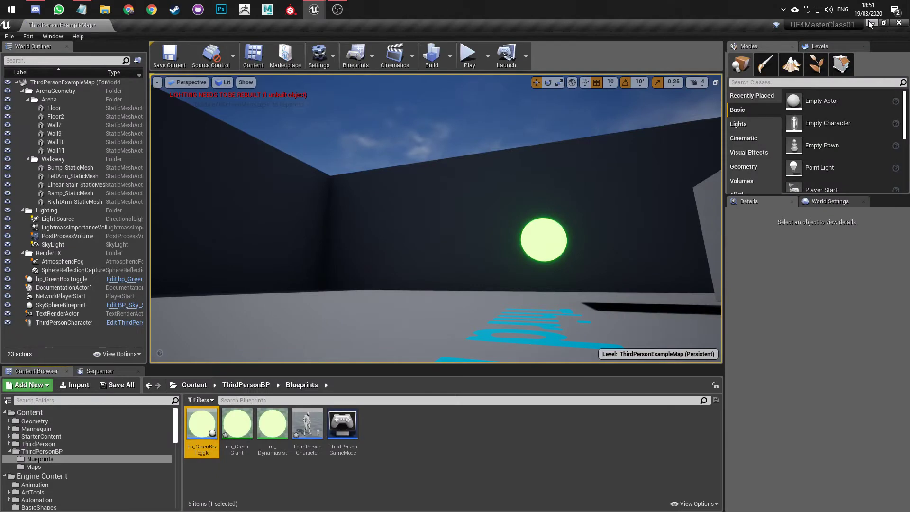
key("s")
right_click_drag(503, 210, 569, 222)
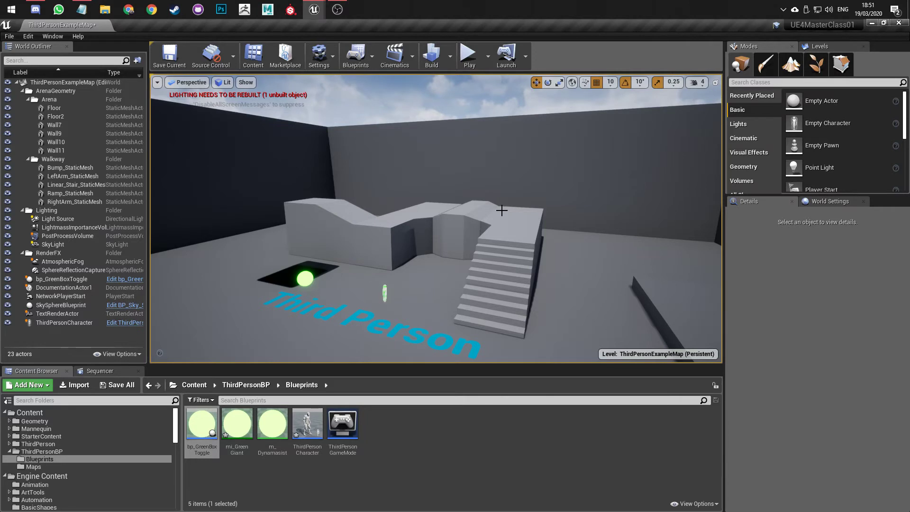
right_click_drag(499, 211, 555, 229)
key("s")
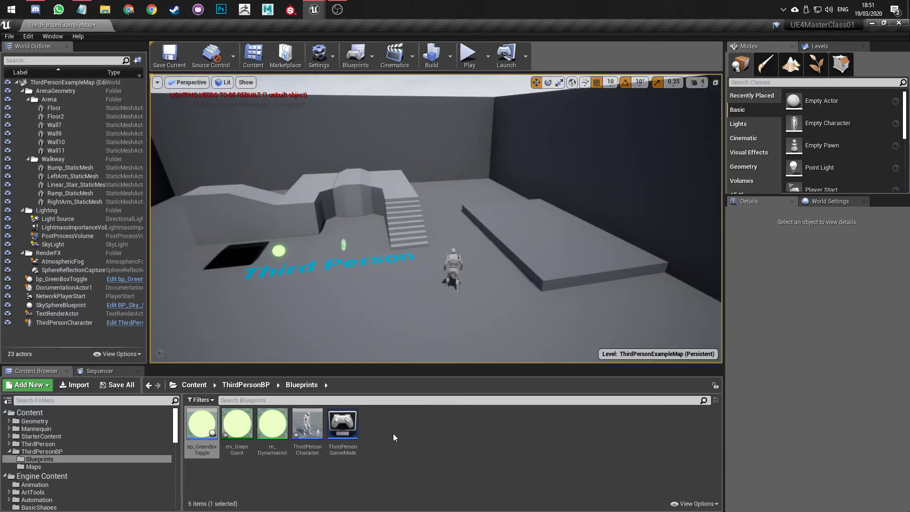
- Create a Blueprint Interface named bpi_Combat in the ThirdPersonBP Blueprints folder
right_click(394, 434)
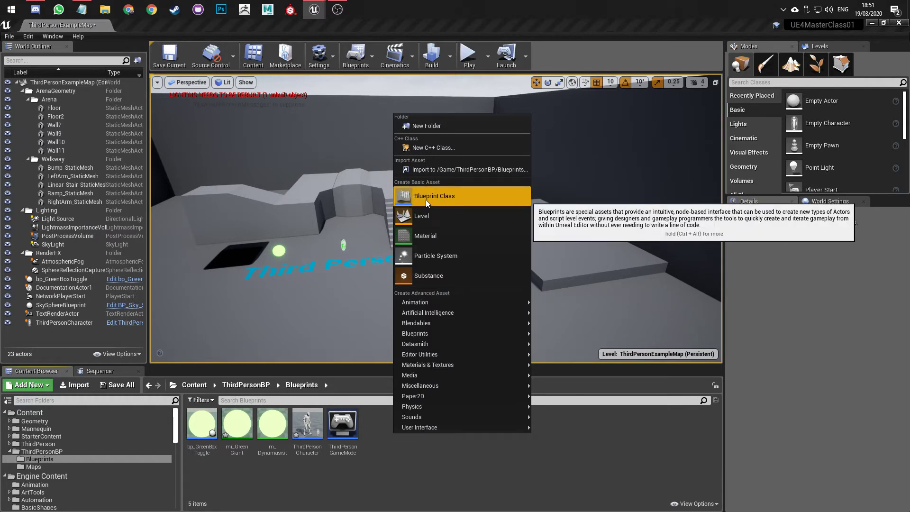
mouse_move(457, 335)
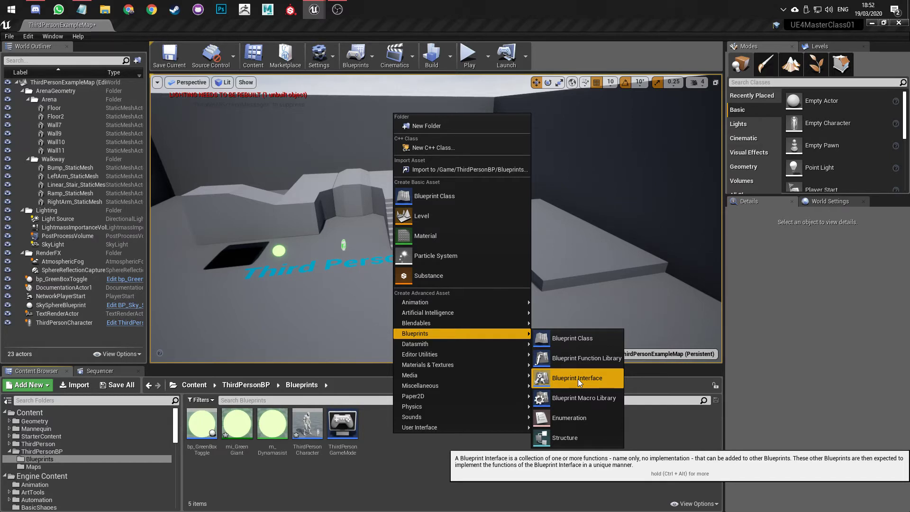
left_click(579, 379)
type("bpi_")
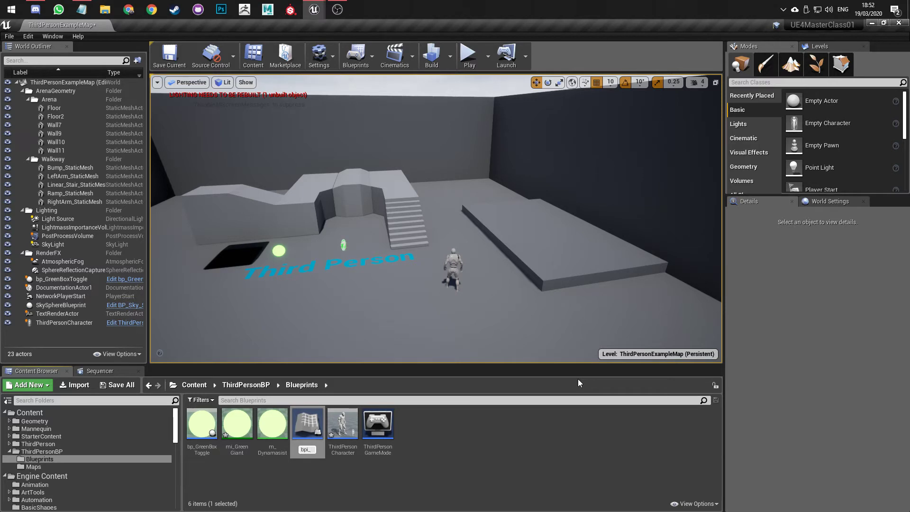
type("Attacked")
key("BackSpace")
key("BackSpace")
key("BackSpace")
key("BackSpace")
key("BackSpace")
key("BackSpace")
key("BackSpace")
key("BackSpace")
type("Combat")
key("Return")
- Open bpi_Combat, name its function Attacked and save the interface
key("Return")
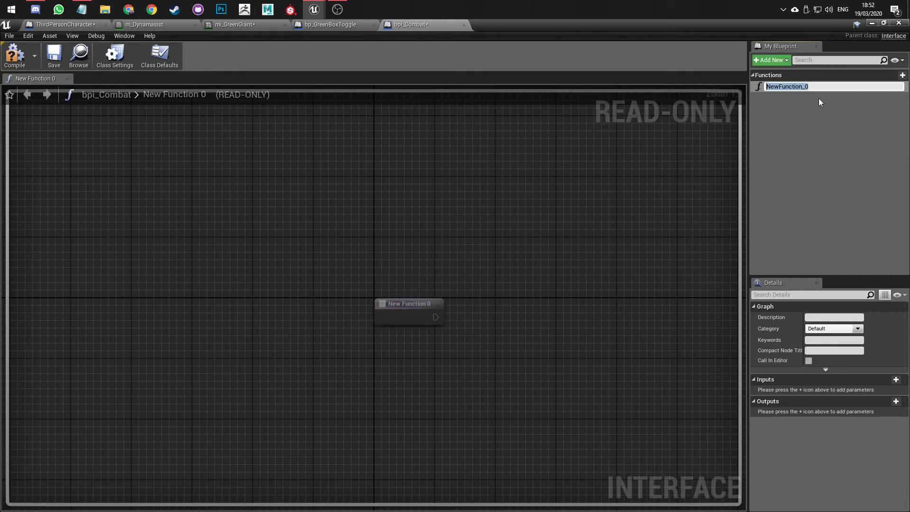
type("Attacked")
key("Return")
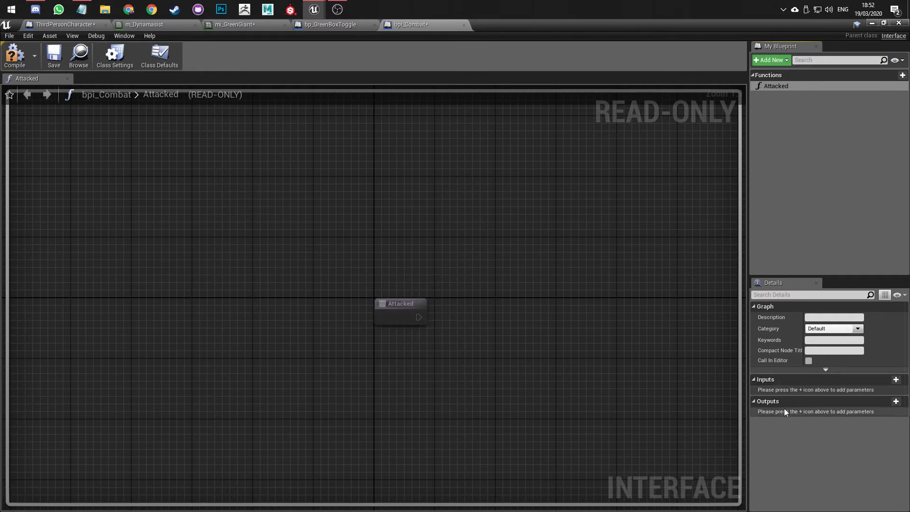
left_click(57, 62)
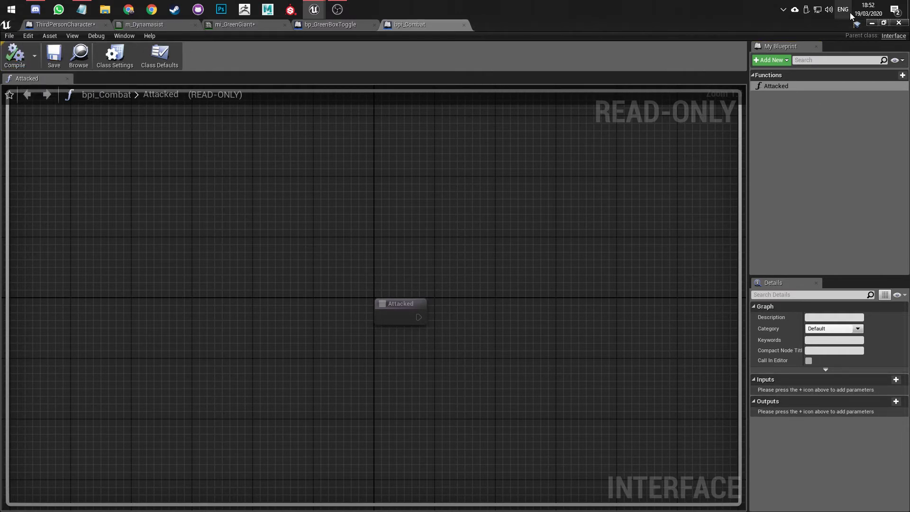
- Open the ThirdPersonCharacter blueprint from the level editor and look over its event graph down to the Touch input section
left_click(872, 23)
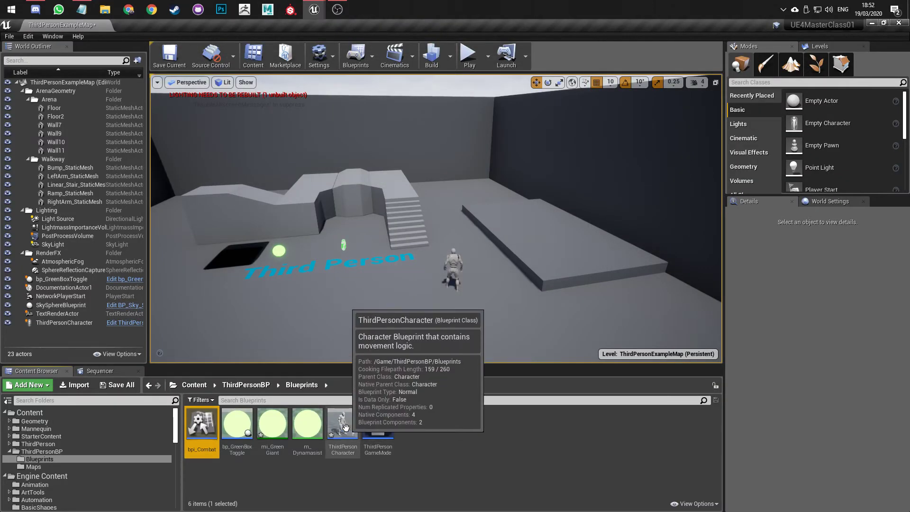
double_click(343, 437)
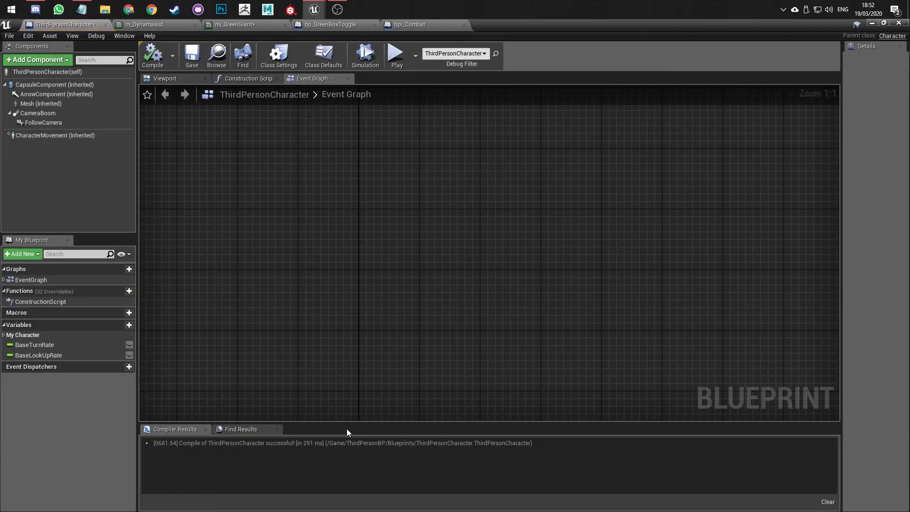
scroll(402, 275, "down", 7)
right_click_drag(403, 272, 346, 362)
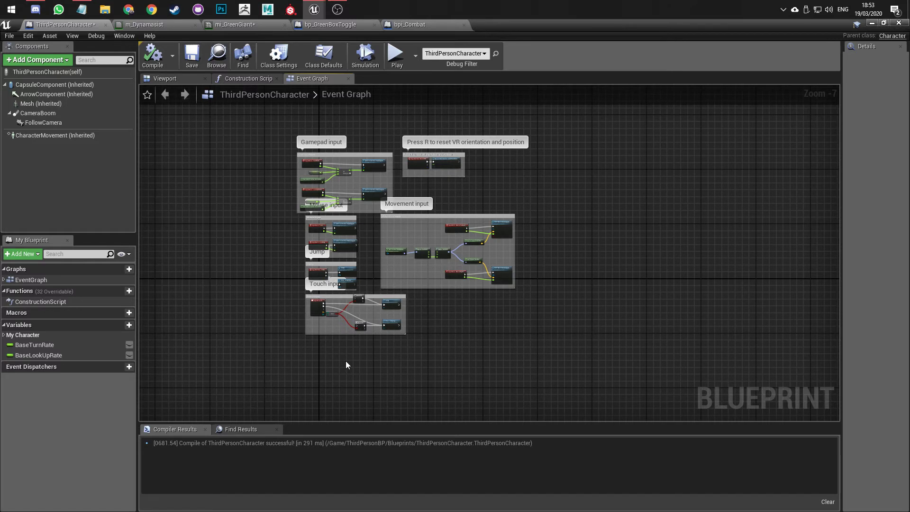
scroll(346, 364, "up", 3)
right_click_drag(348, 389, 326, 403)
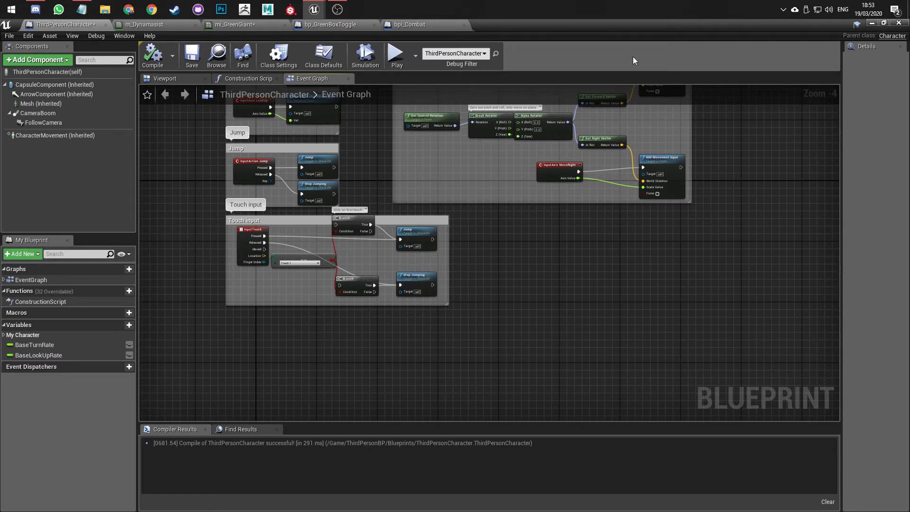
- Add a Box collision component to ThirdPersonCharacter, keeping its default name
left_click(184, 80)
right_click_drag(563, 244, 602, 259)
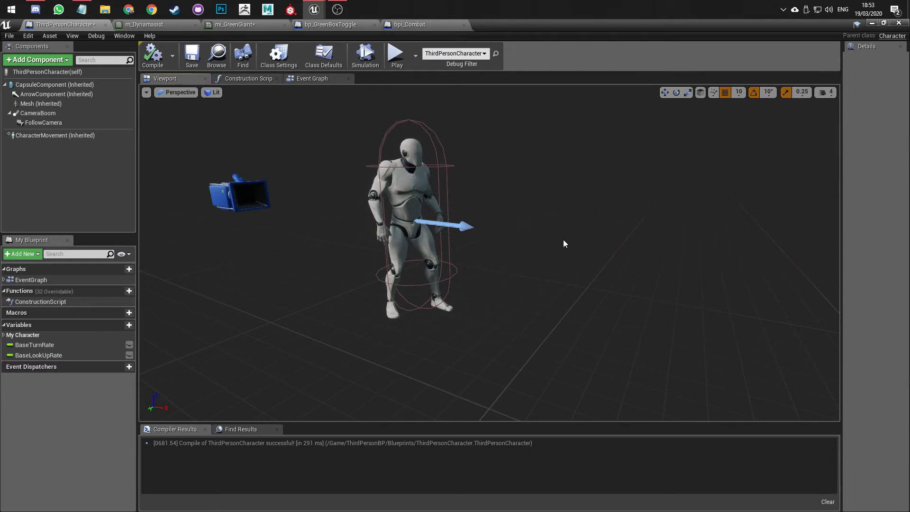
left_click(38, 59)
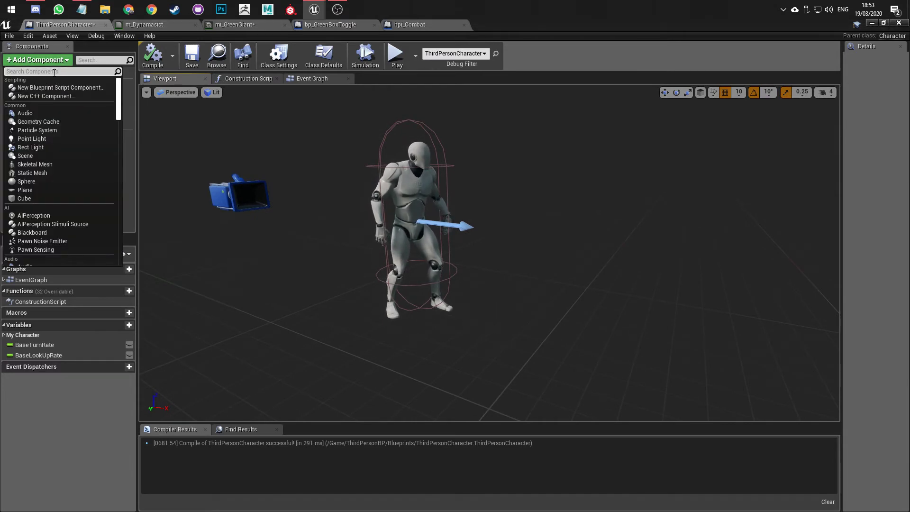
type("box")
key("Return")
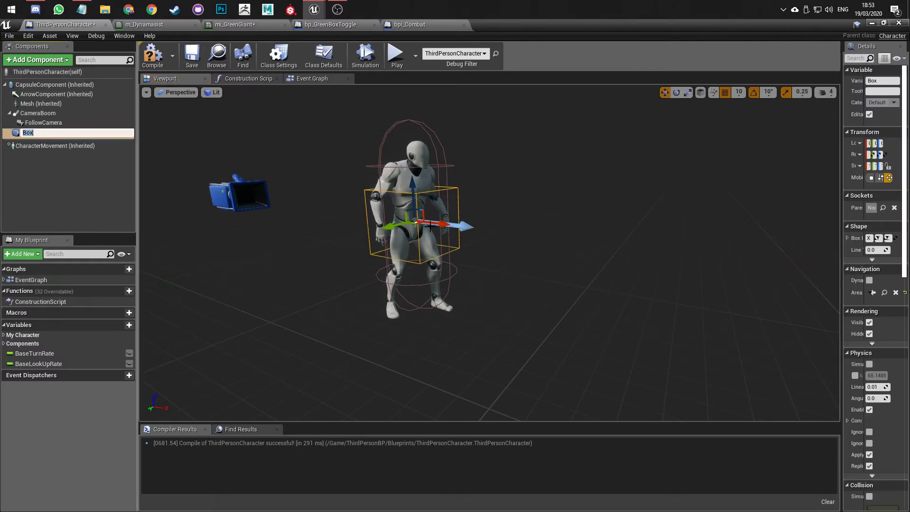
key("Return")
- Lower the Box component to the character's feet, at about -80 on Z, and compile the blueprint
key("f")
left_click_drag(504, 224, 504, 290)
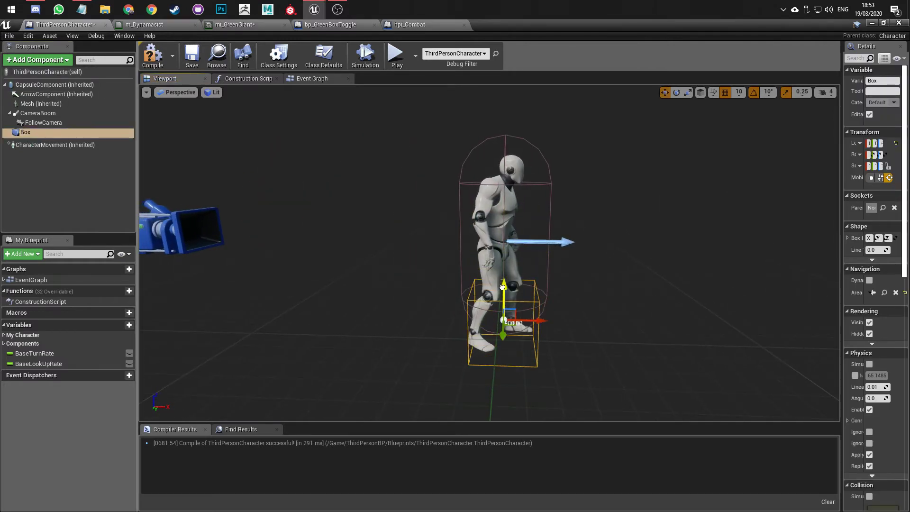
key("f")
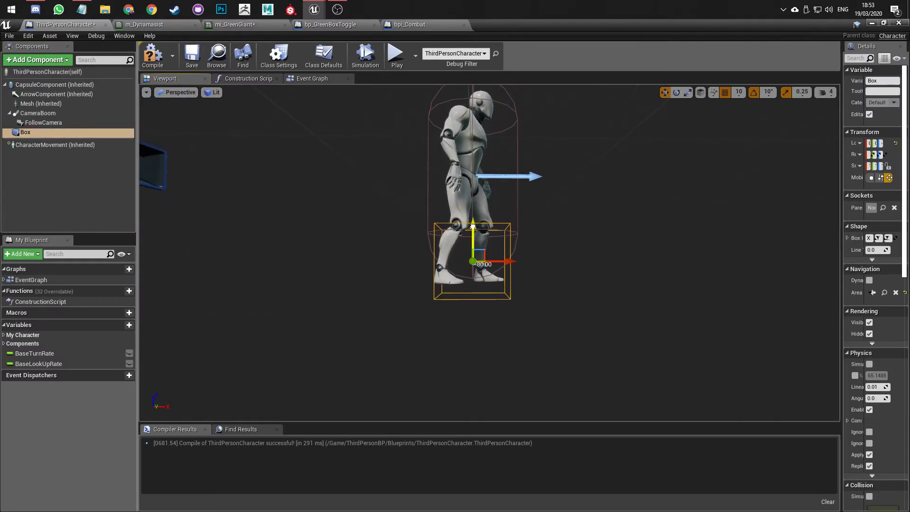
middle_click_drag(483, 261, 540, 278)
left_click_drag(539, 279, 427, 275, "alt")
key("f")
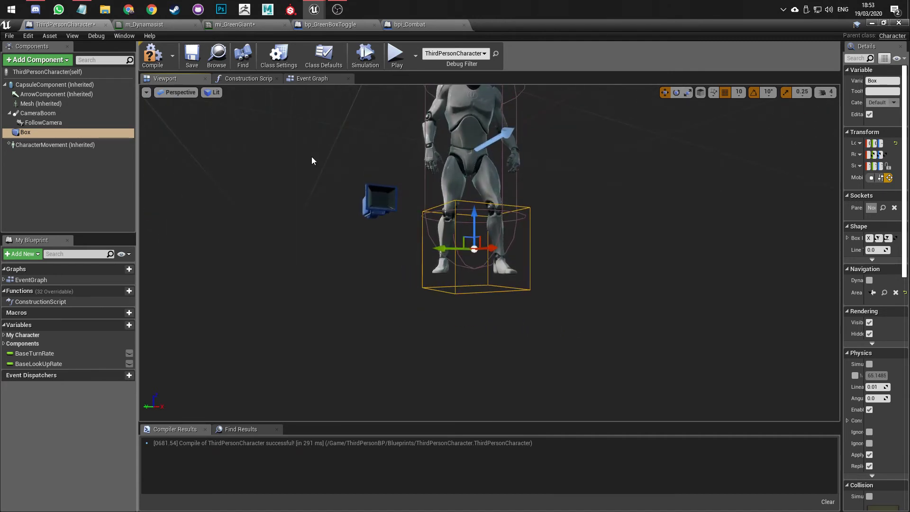
left_click(152, 55)
- Rename the Box component GoombaZone and recompile ThirdPersonCharacter
right_click(63, 132)
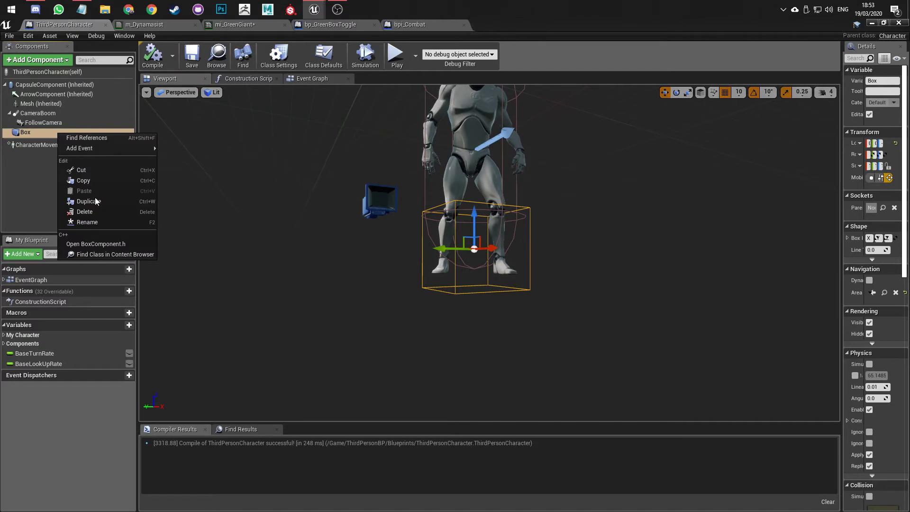
left_click(94, 223)
type("GoombaZone")
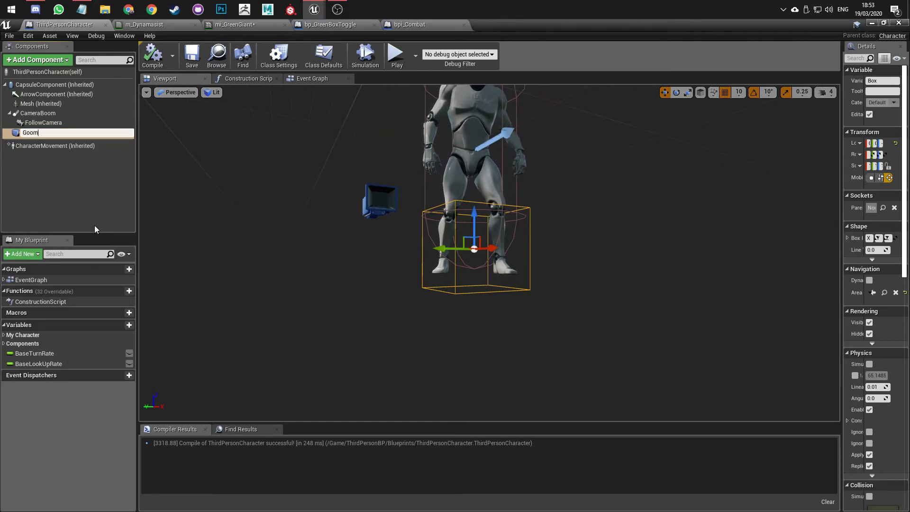
key("Return")
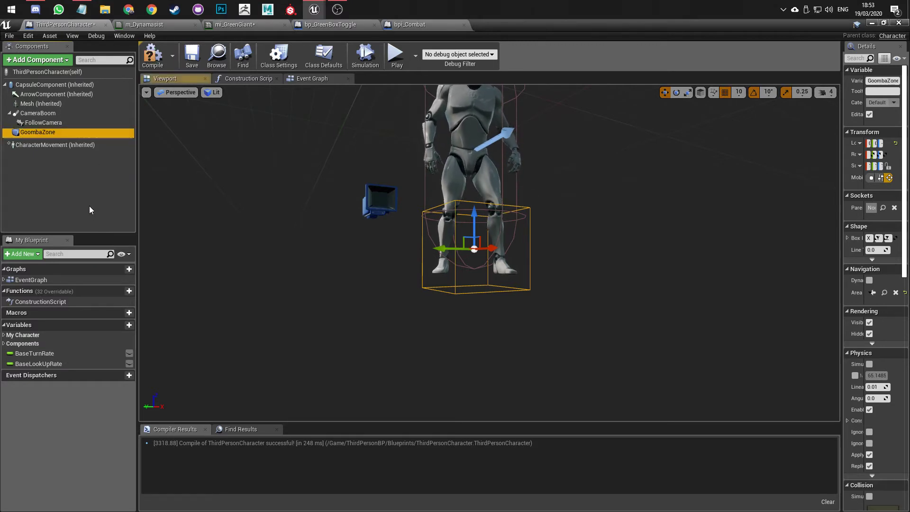
left_click_drag(44, 133, 49, 84)
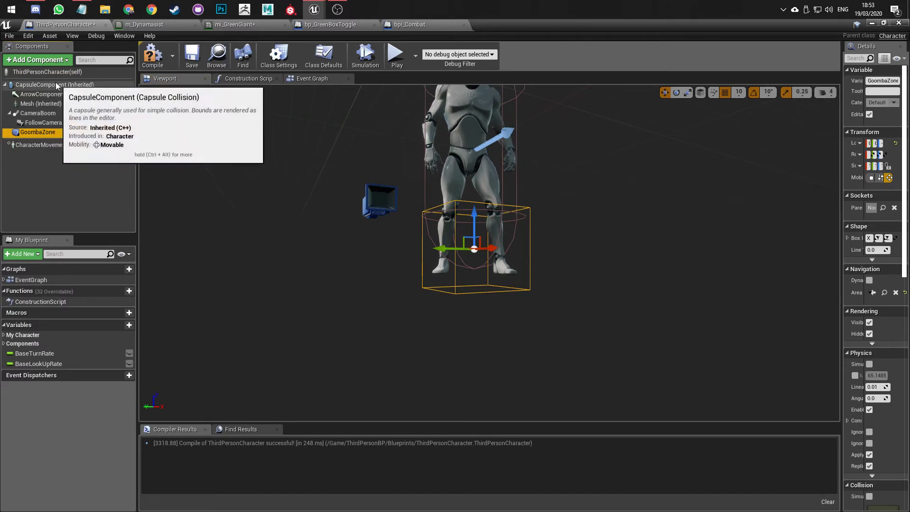
right_click_drag(442, 233, 458, 250)
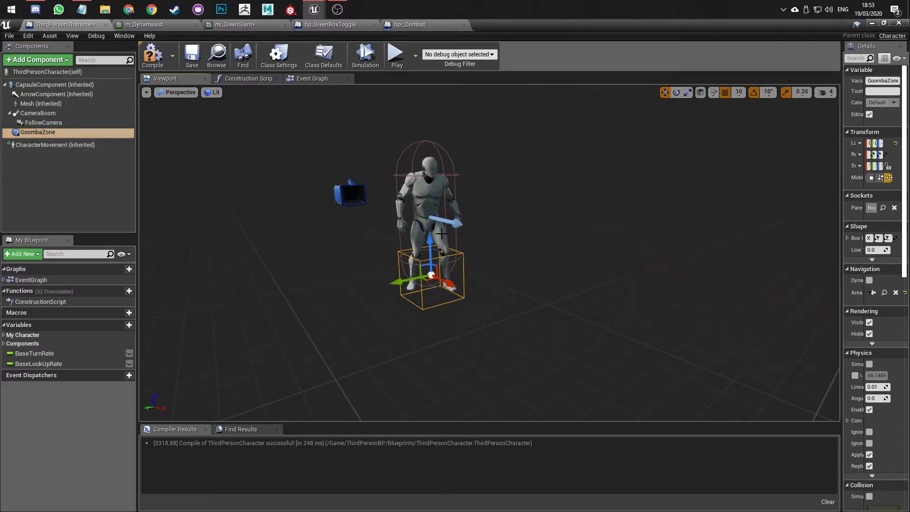
left_click(161, 67)
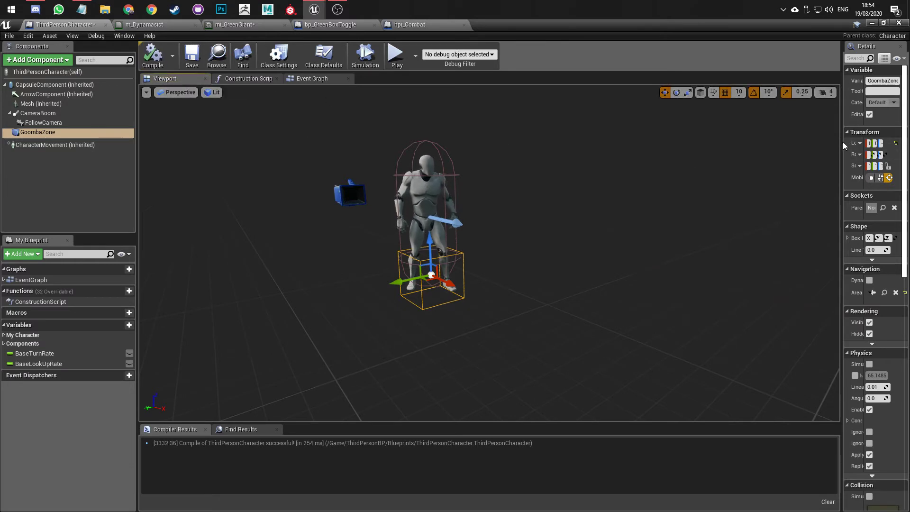
- Widen the component details area and examine GoombaZone's collision preset and responses around the character's feet
left_click_drag(843, 142, 619, 174)
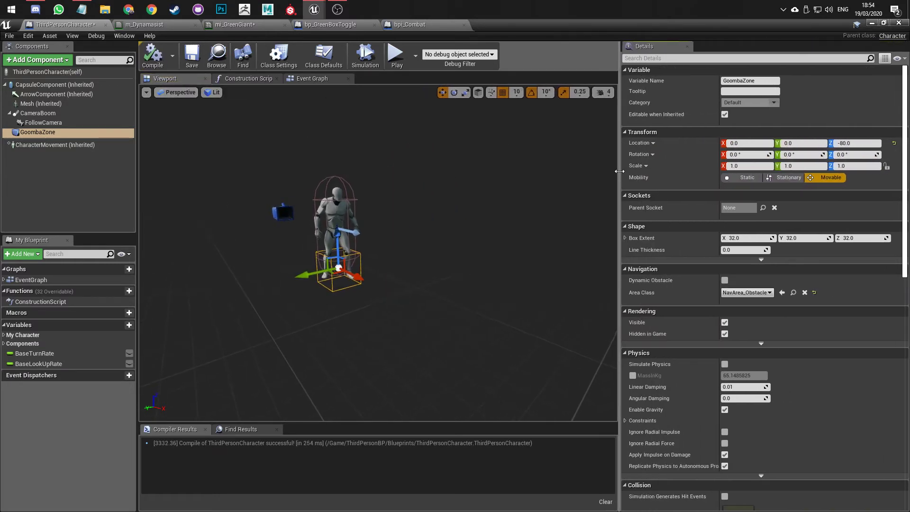
scroll(674, 320, "down", 5)
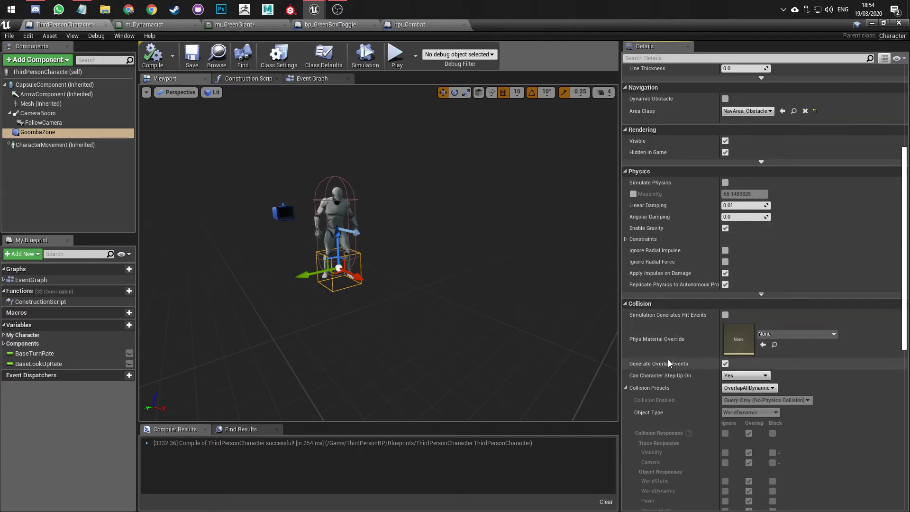
scroll(668, 360, "down", 3)
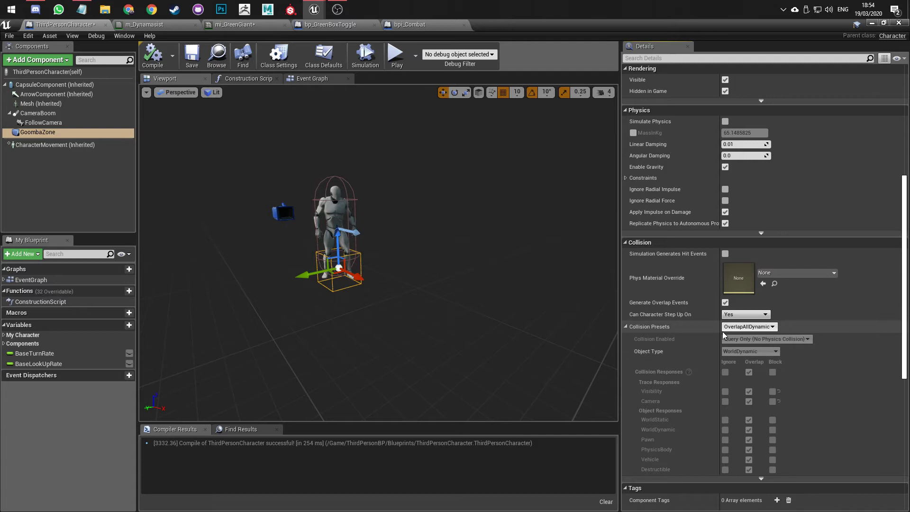
right_click_drag(478, 341, 446, 374)
key("w")
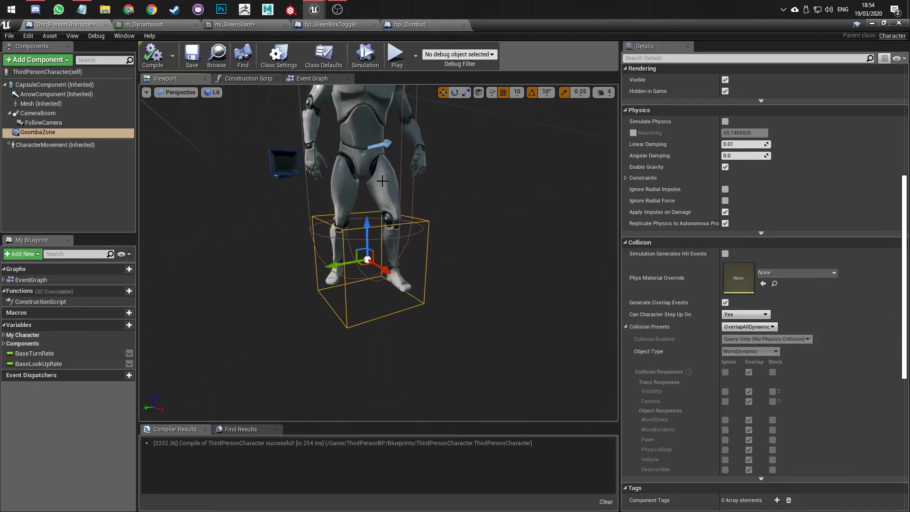
left_click(379, 183)
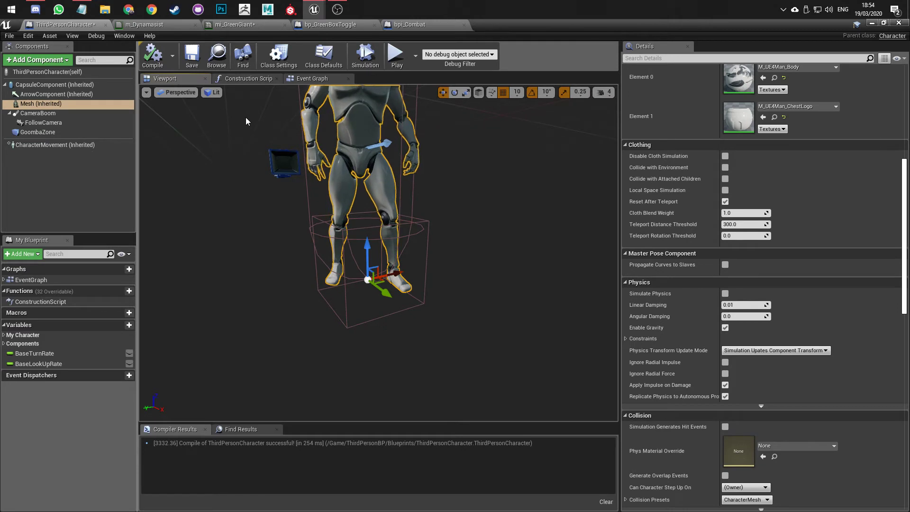
left_click(50, 132)
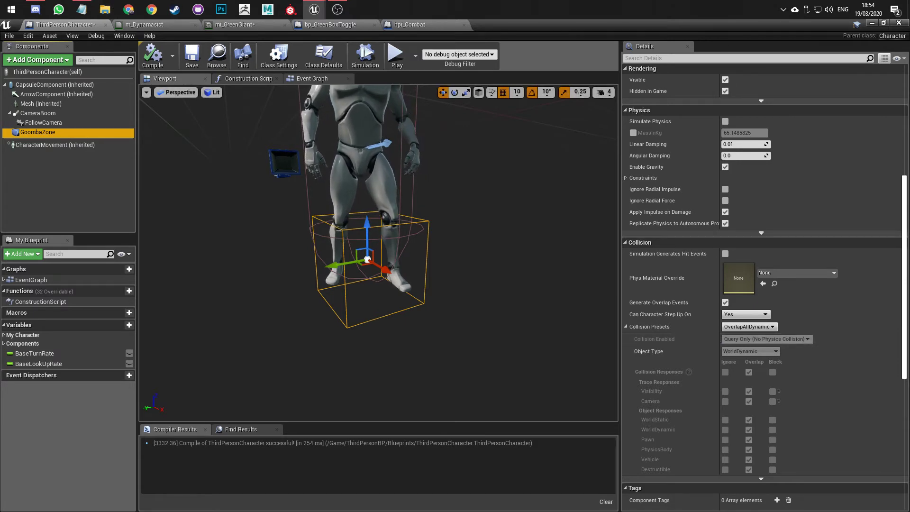
- Return to the level editor and inspect the Engine Collision page of the Project Settings, including its Preset section
left_click(871, 23)
left_click(28, 36)
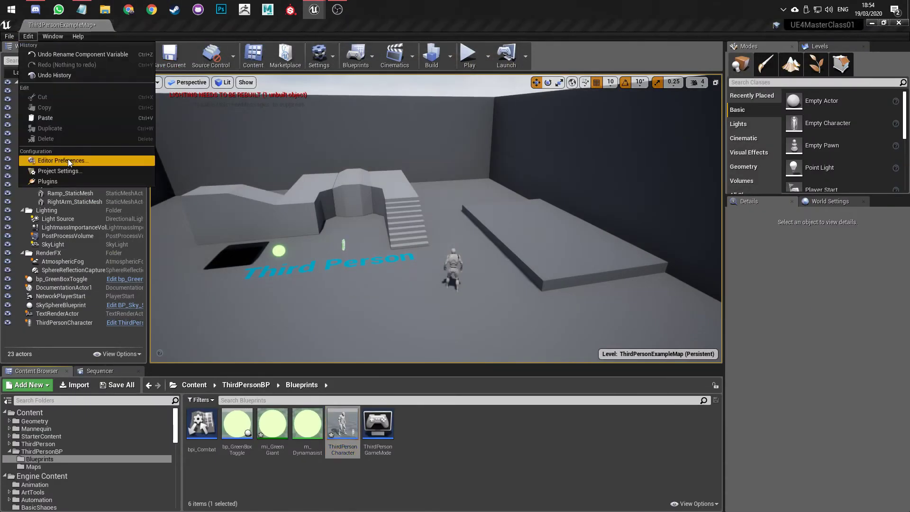
left_click(67, 158)
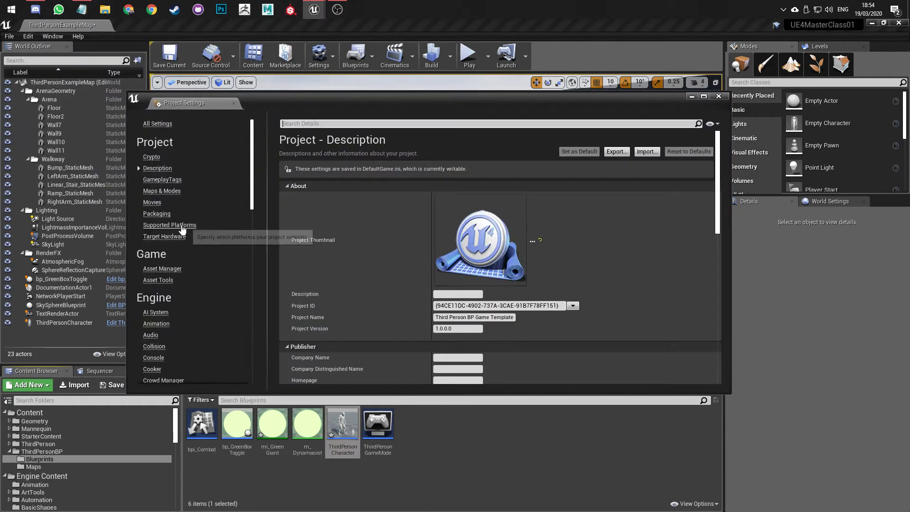
scroll(181, 225, "down", 3)
left_click(155, 286)
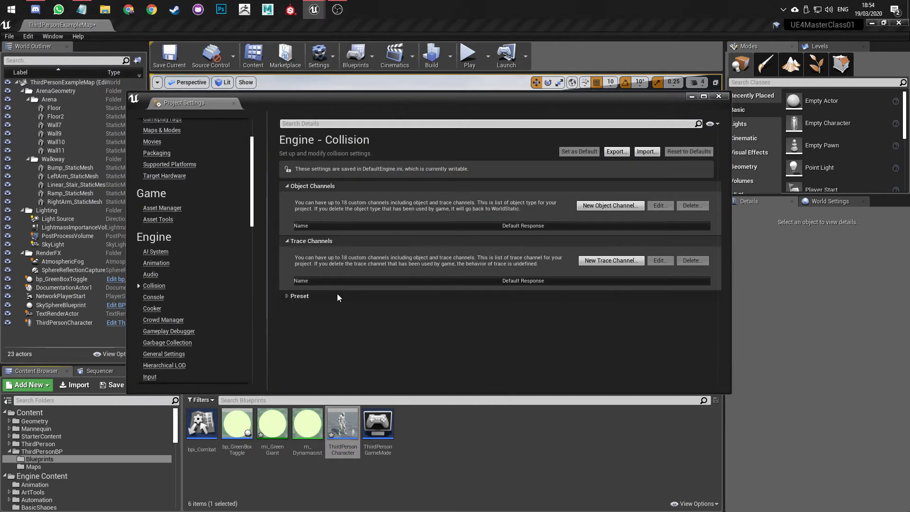
left_click(300, 296)
left_click(299, 296)
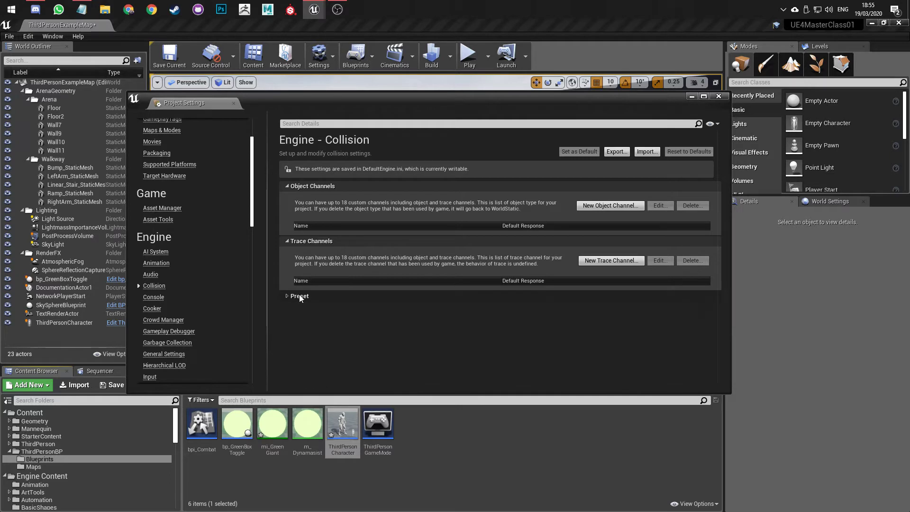
- Expand the Preset section of the collision settings and examine the existing profiles and the new profile options
left_click(300, 296)
scroll(391, 286, "down", 4)
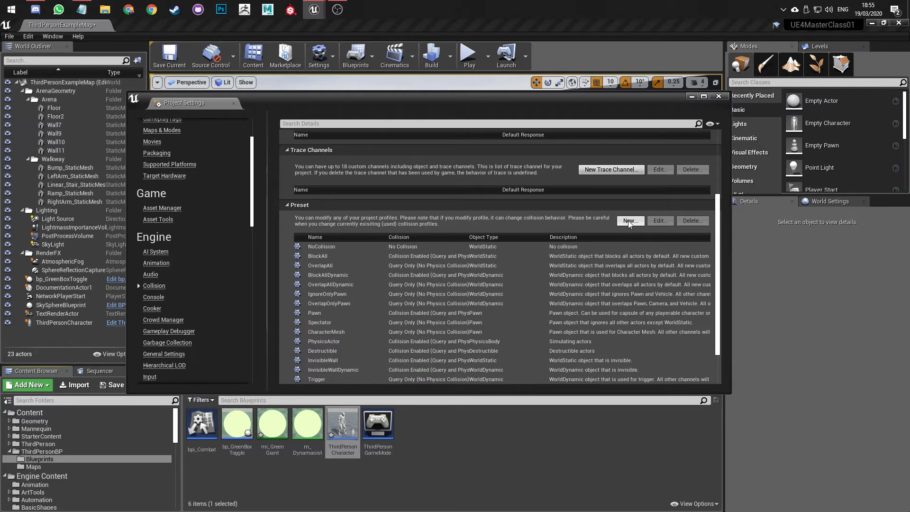
left_click(630, 221)
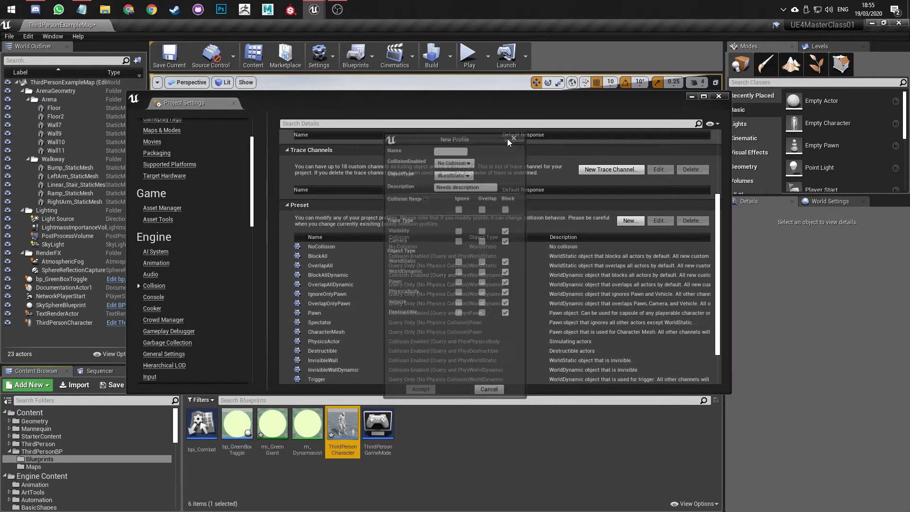
left_click(510, 137)
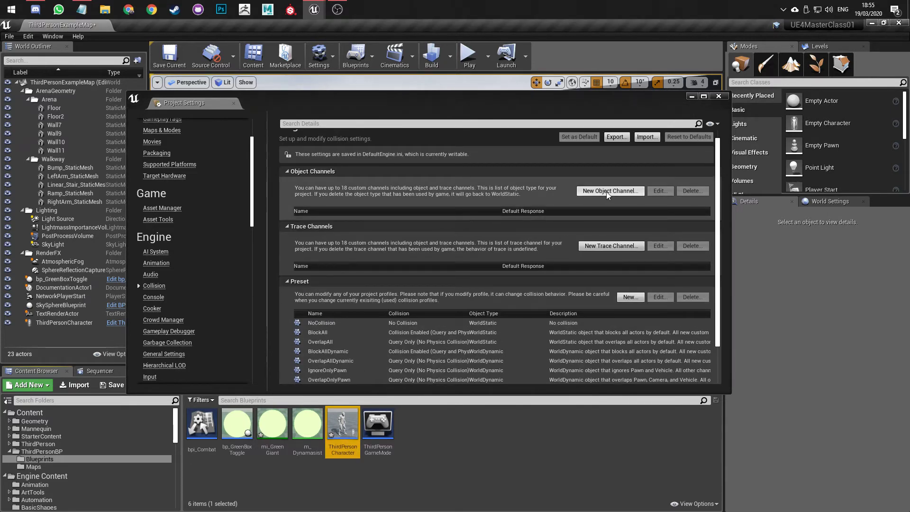
scroll(479, 289, "down", 3)
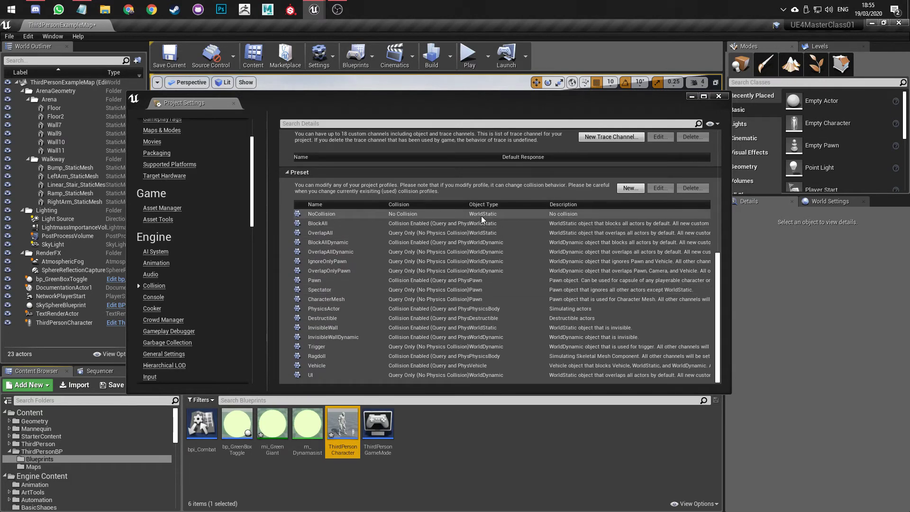
scroll(481, 314, "up", 3)
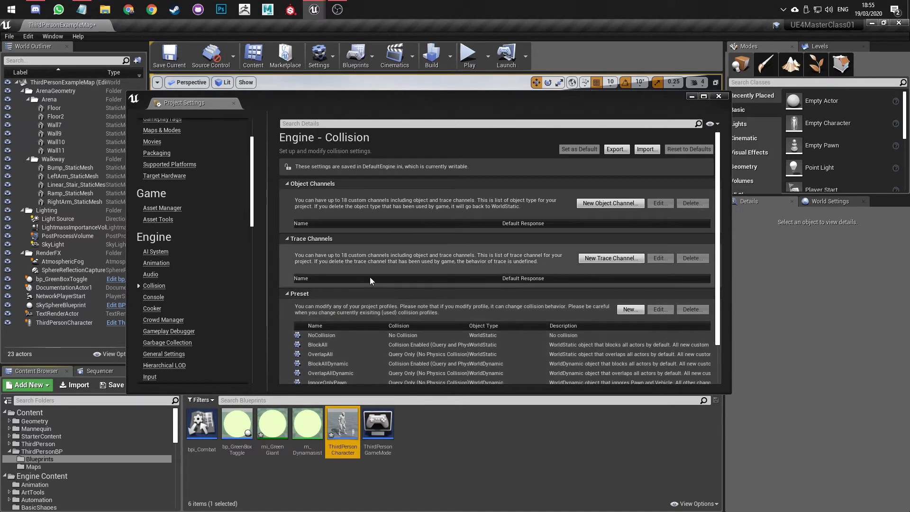
- Create a new object channel named Player with the default response Block
left_click(601, 203)
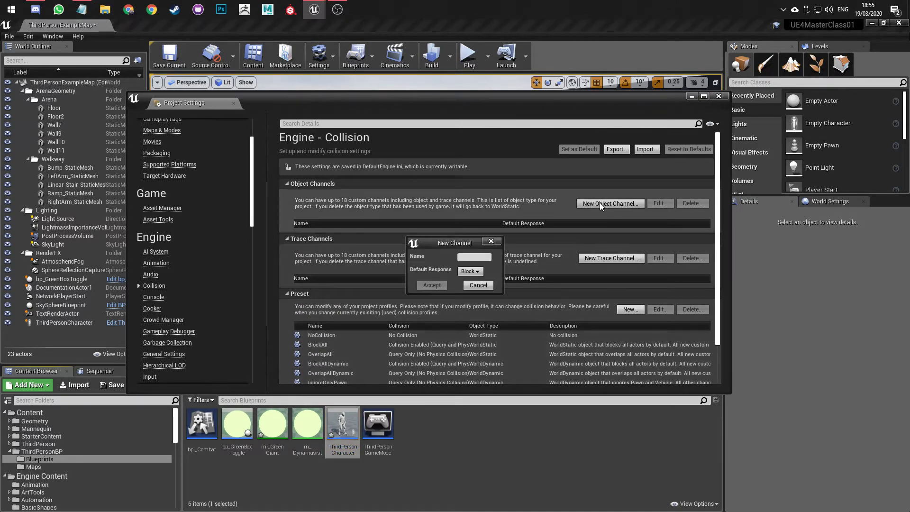
left_click(471, 271)
left_click(470, 257)
type("Player")
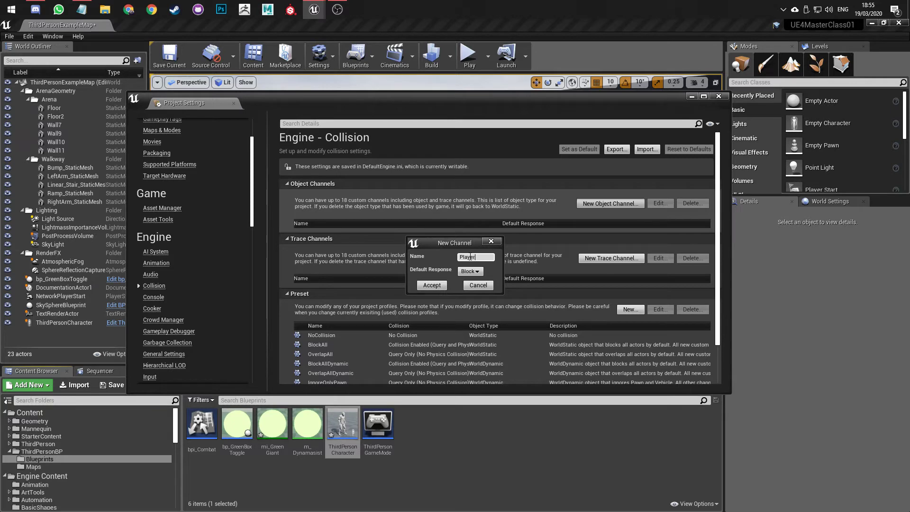
left_click(475, 271)
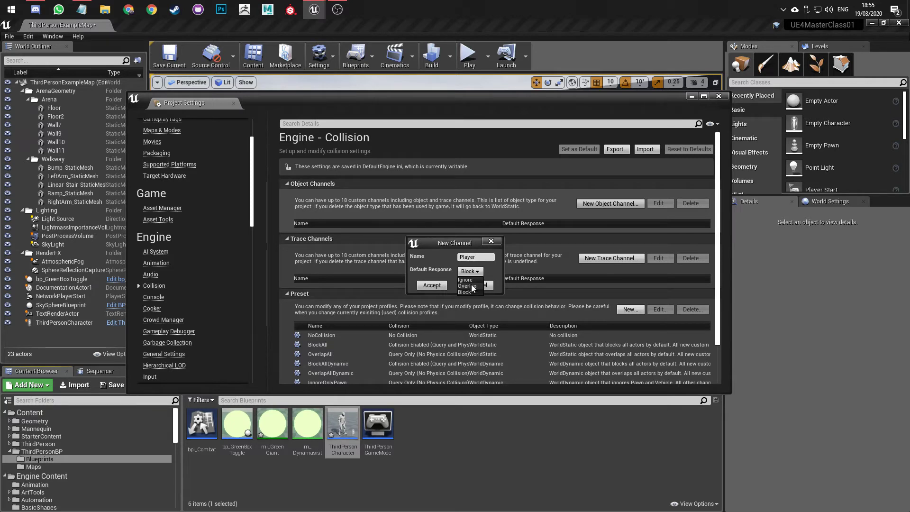
left_click(469, 292)
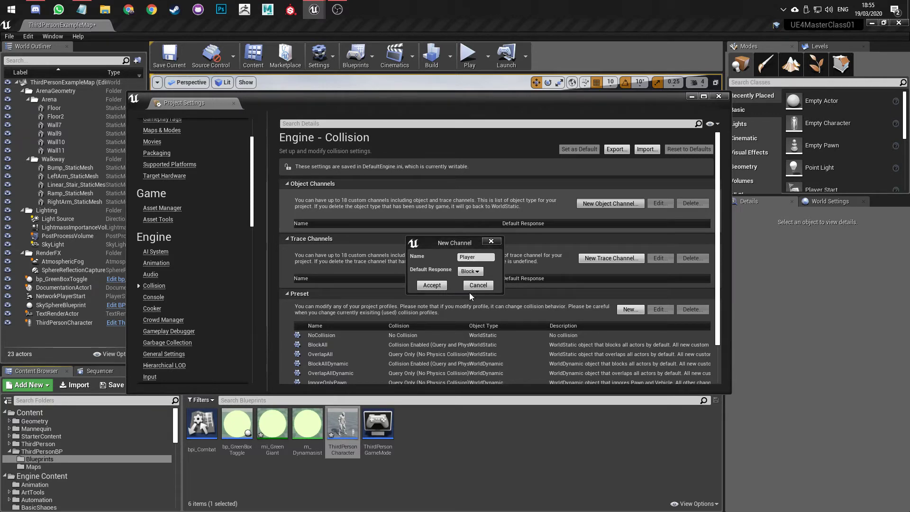
left_click(432, 285)
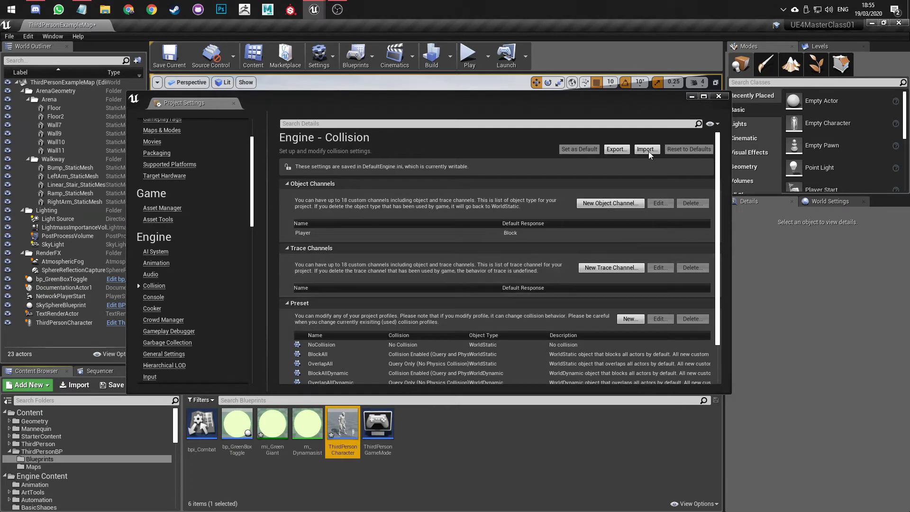
- Close the project settings, reopen the ThirdPersonCharacter blueprint and recompile it
left_click(693, 97)
double_click(339, 433)
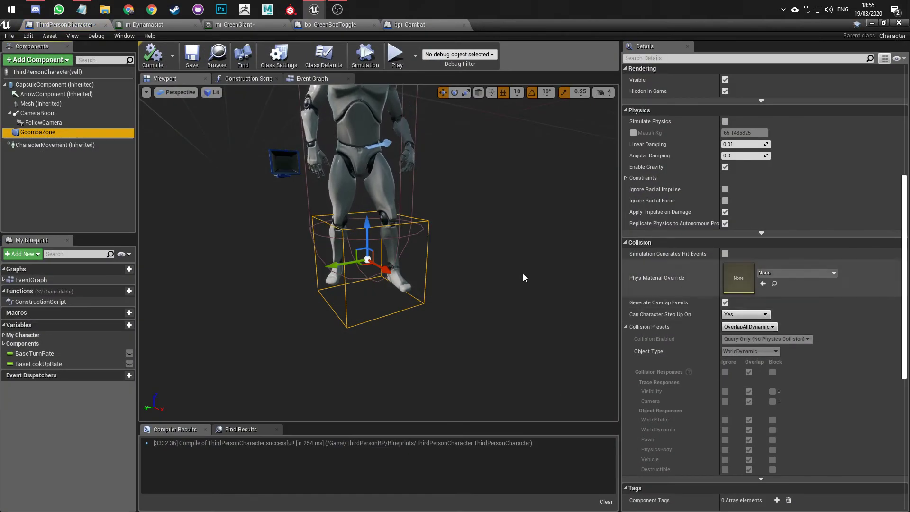
left_click(154, 57)
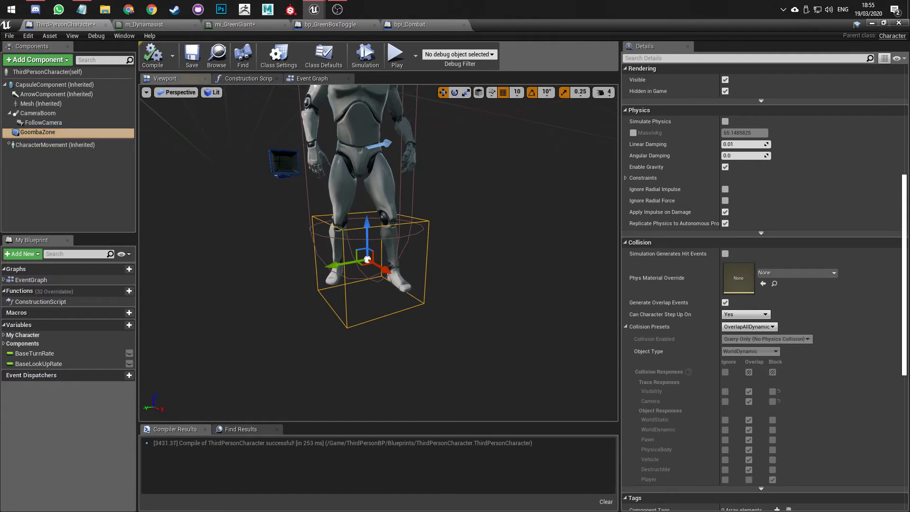
- Set GoombaZone's collision preset to Custom with the Player object response on Ignore, and save the blueprint
left_click(745, 327)
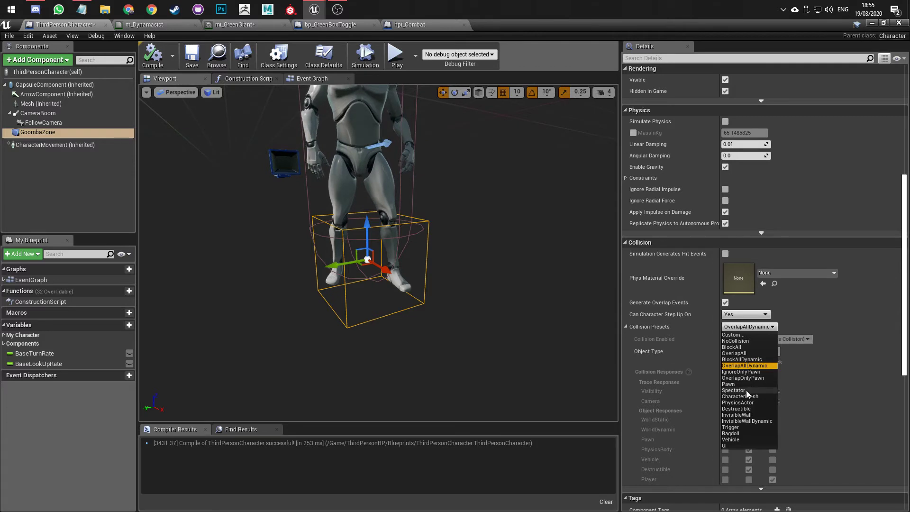
left_click(837, 397)
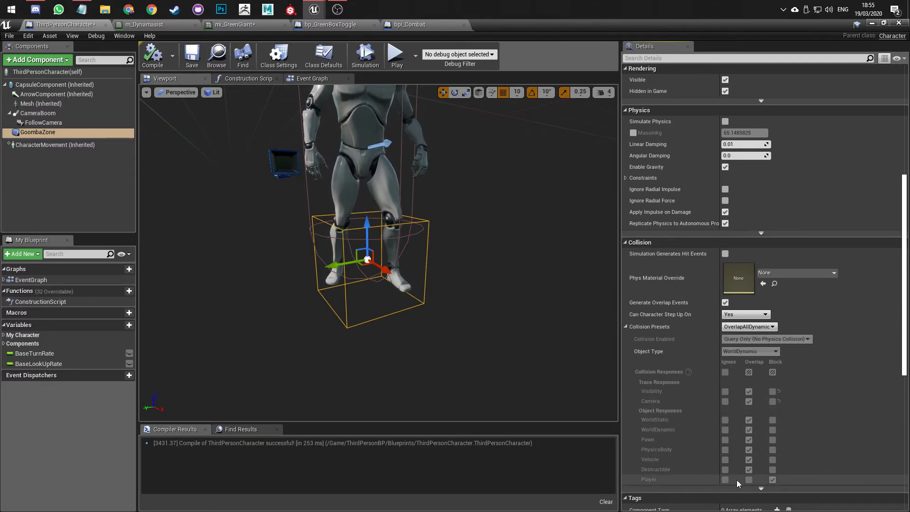
scroll(695, 478, "down", 1)
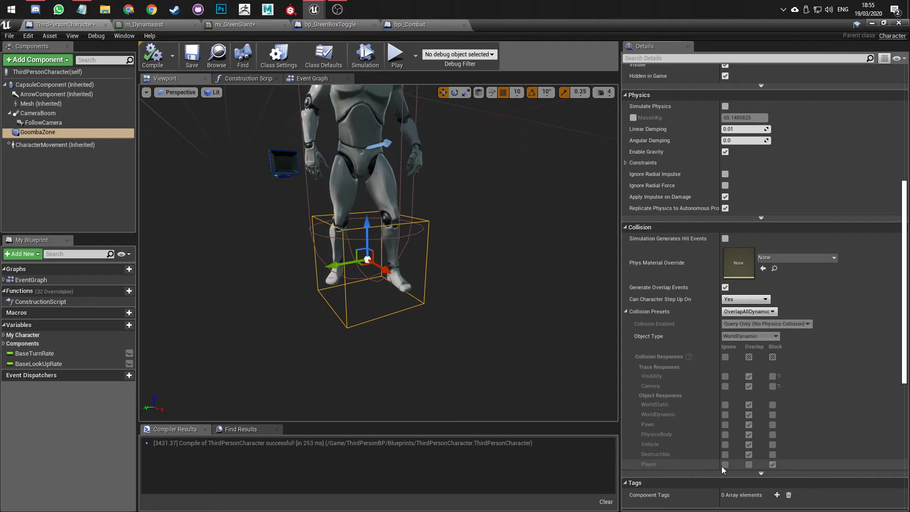
left_click(746, 312)
left_click(742, 319)
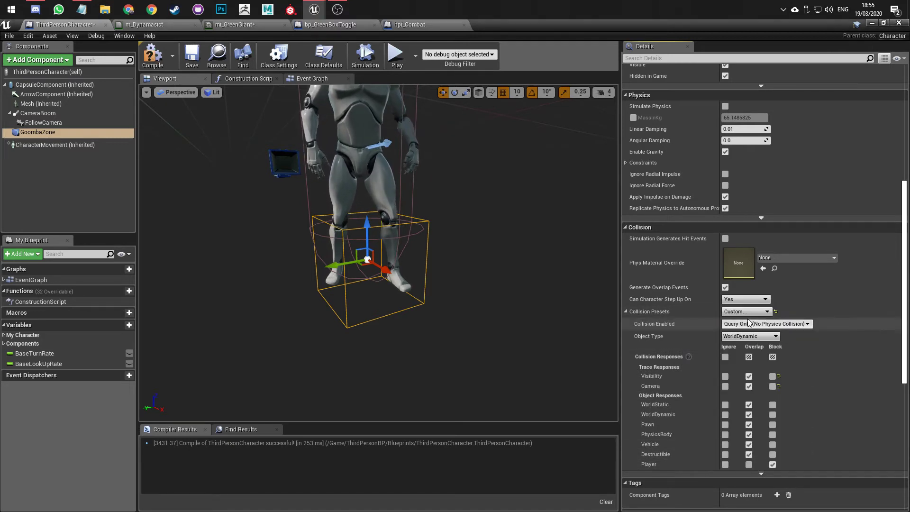
scroll(678, 345, "down", 4)
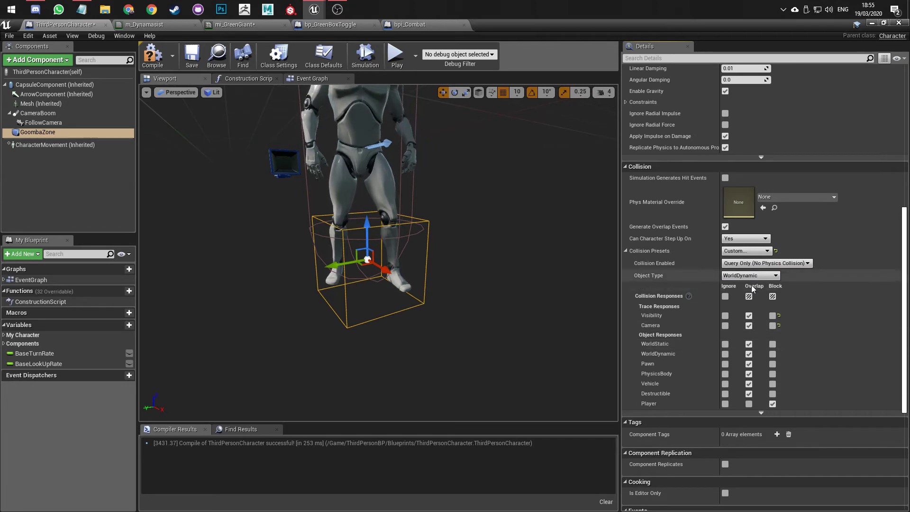
left_click(748, 384)
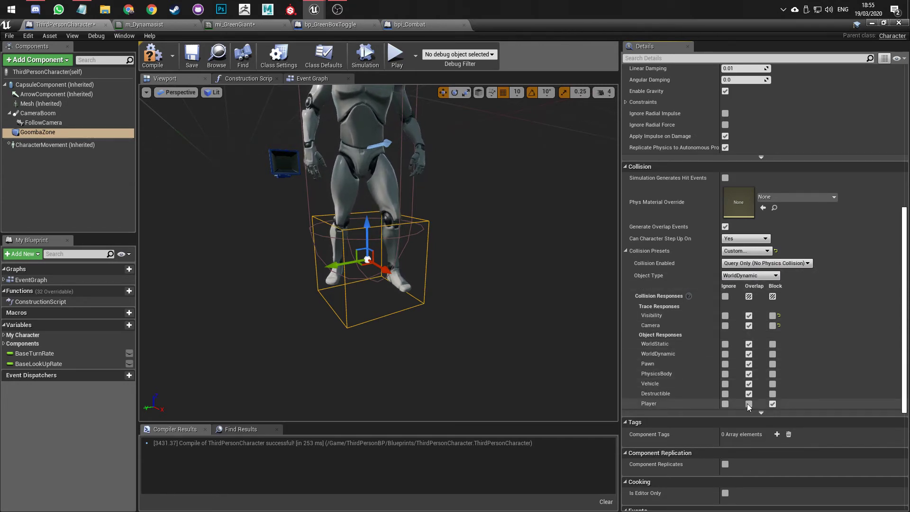
left_click(726, 404)
left_click(189, 56)
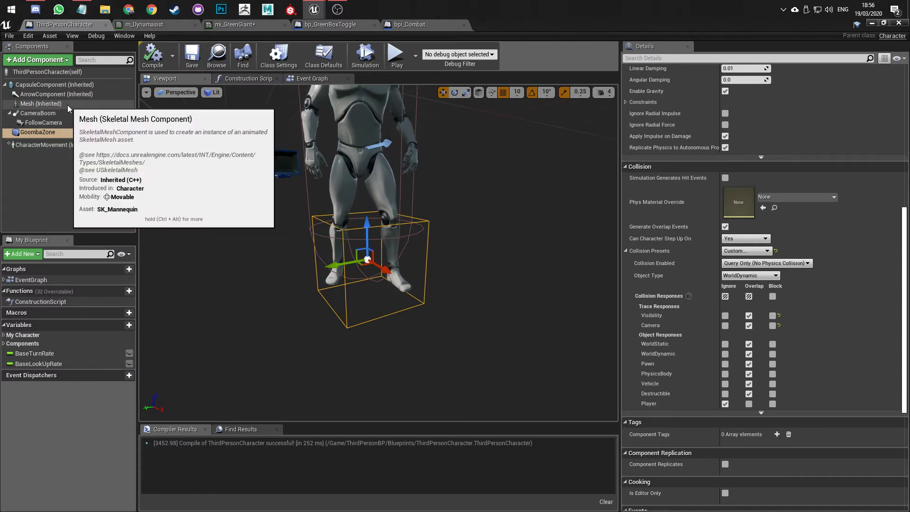
- Set the CapsuleComponent's collision preset to Custom and its object type to Player
left_click(69, 85)
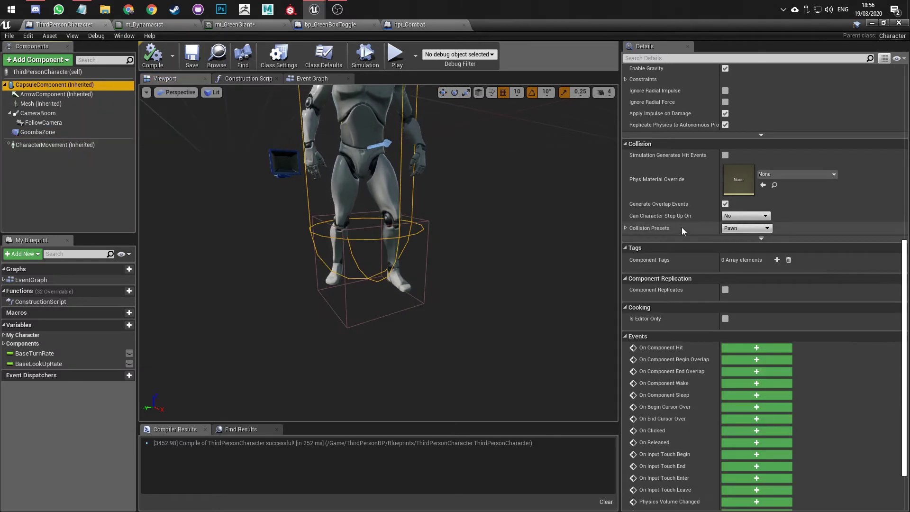
left_click(626, 228)
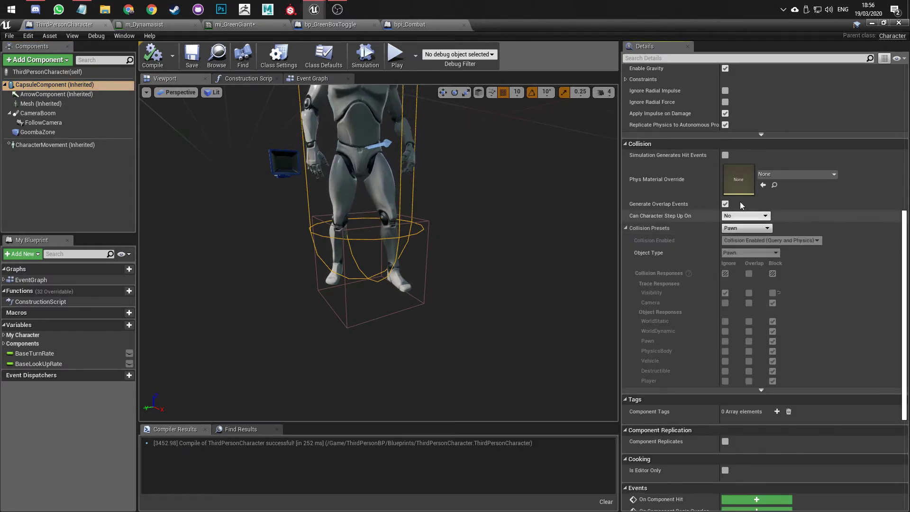
left_click(747, 229)
left_click(749, 242)
left_click(751, 253)
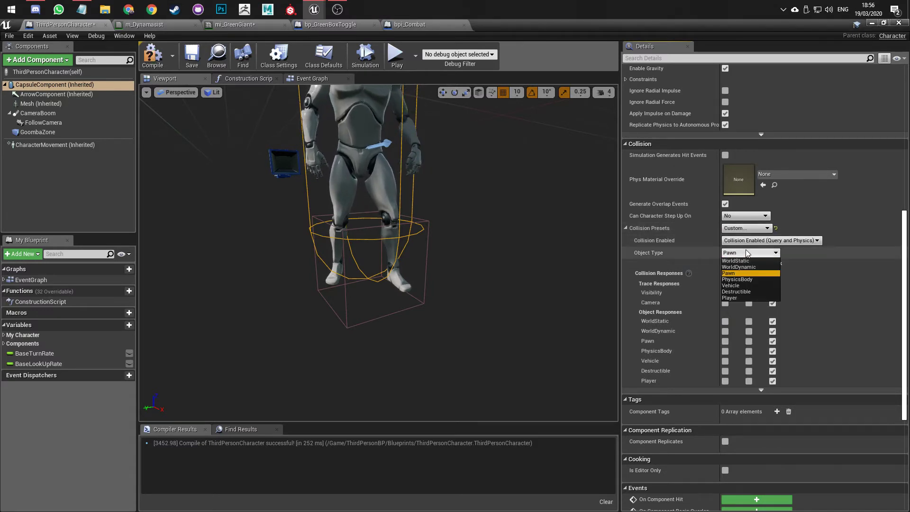
left_click(744, 300)
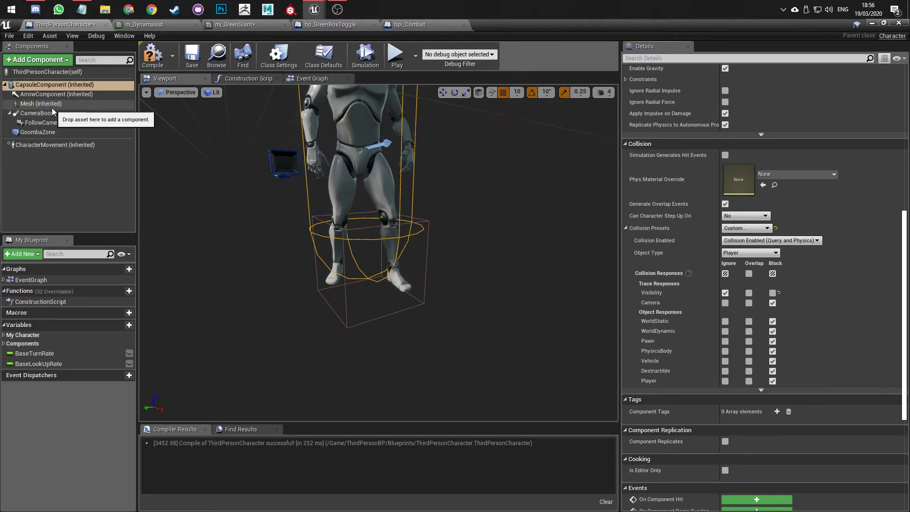
- Inspect the CameraBoom and FollowCamera components for collision object settings
left_click(43, 122, "shift")
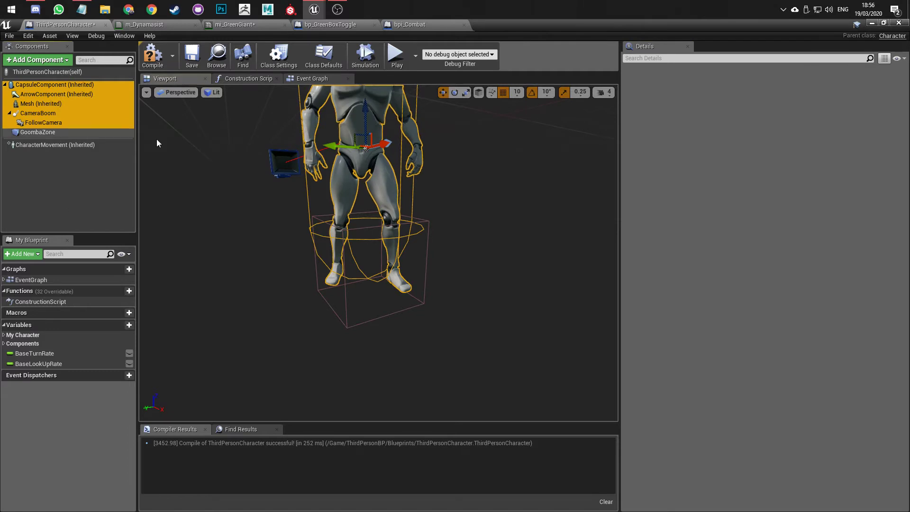
left_click(48, 116)
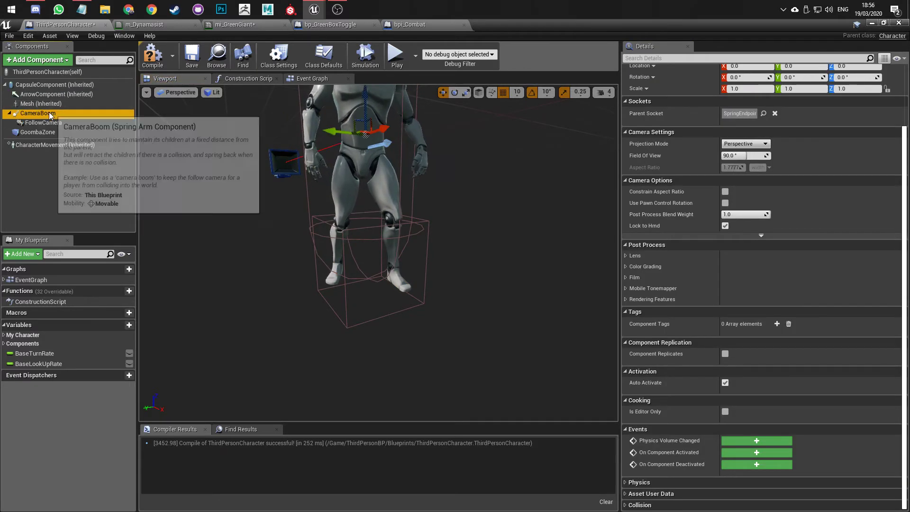
scroll(693, 284, "down", 3)
scroll(673, 287, "up", 6)
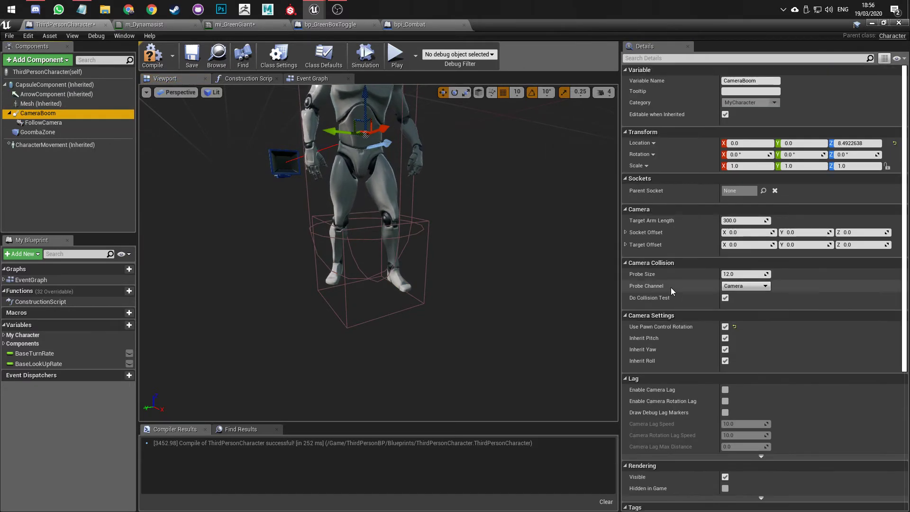
left_click(71, 123)
scroll(654, 303, "down", 3)
scroll(655, 303, "up", 3)
- Set the character Mesh's collision preset to Custom with object type Player, and compile and save the blueprint
left_click(41, 103)
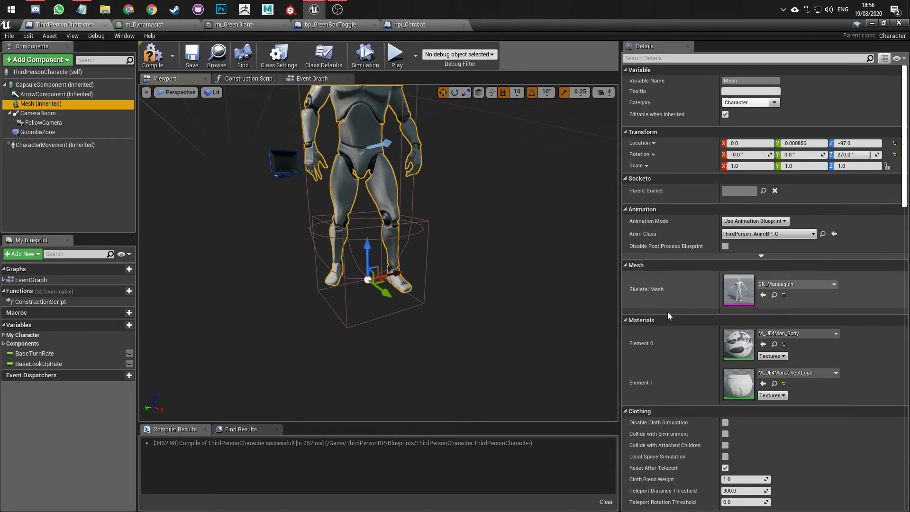
scroll(668, 313, "down", 2)
scroll(666, 312, "down", 10)
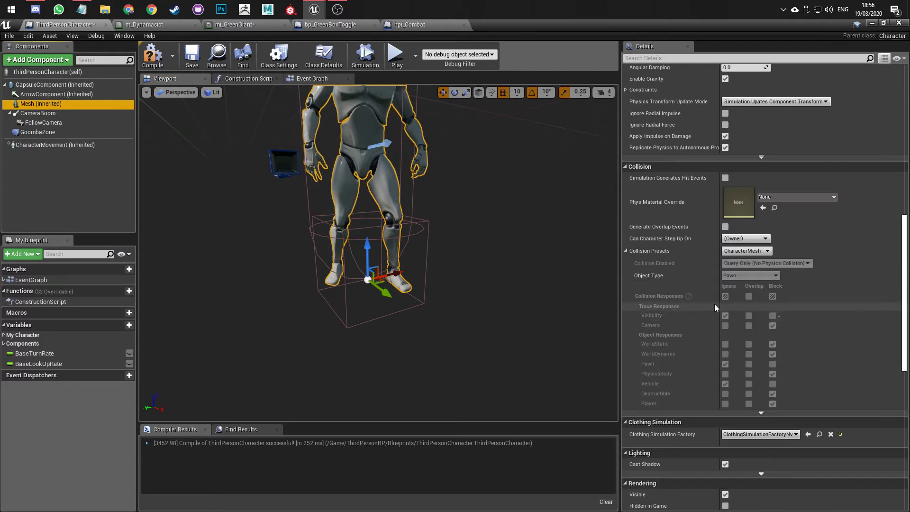
left_click(746, 252)
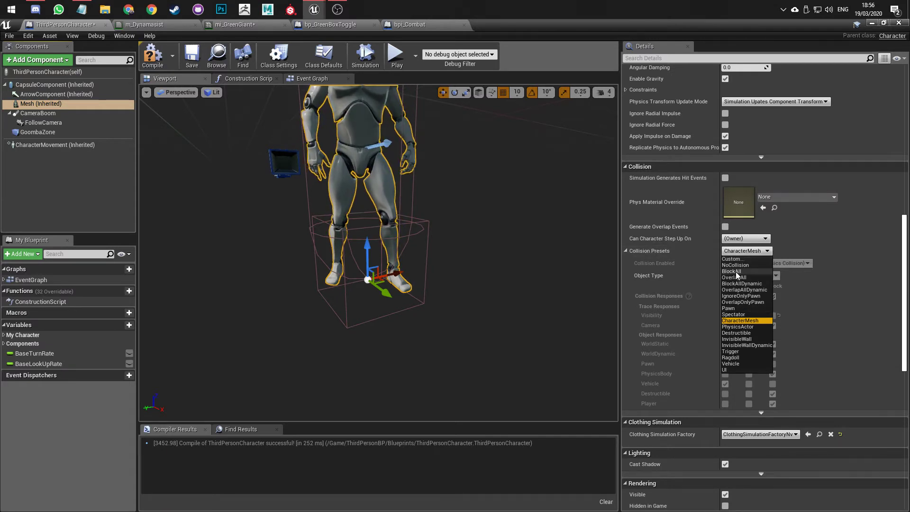
left_click(827, 275)
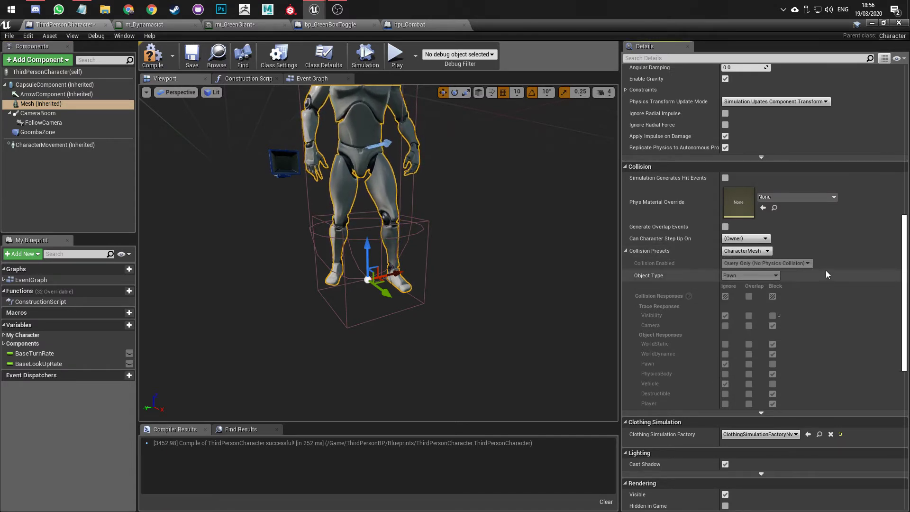
left_click(749, 252)
left_click(741, 260)
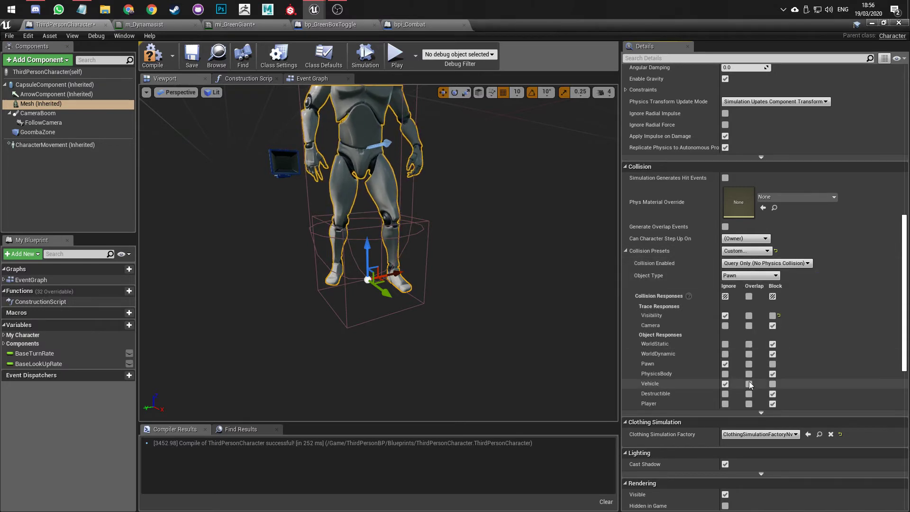
left_click(746, 276)
left_click(738, 319)
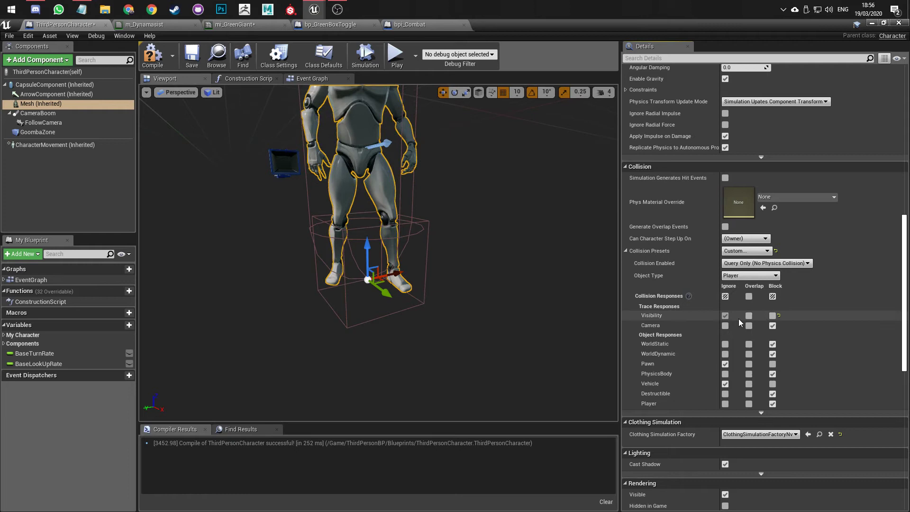
left_click(153, 55)
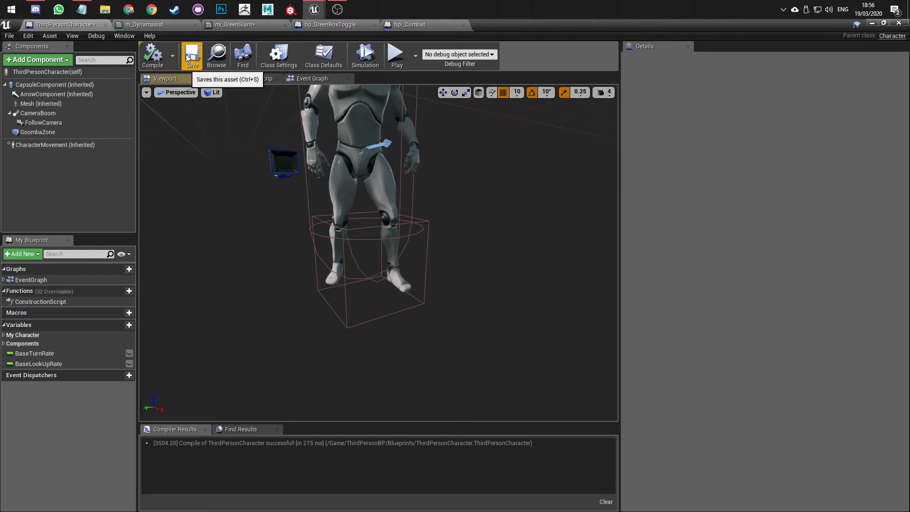
left_click(192, 54)
- Select GoombaZone and review its custom collision responses and placement on the character
left_click(59, 133)
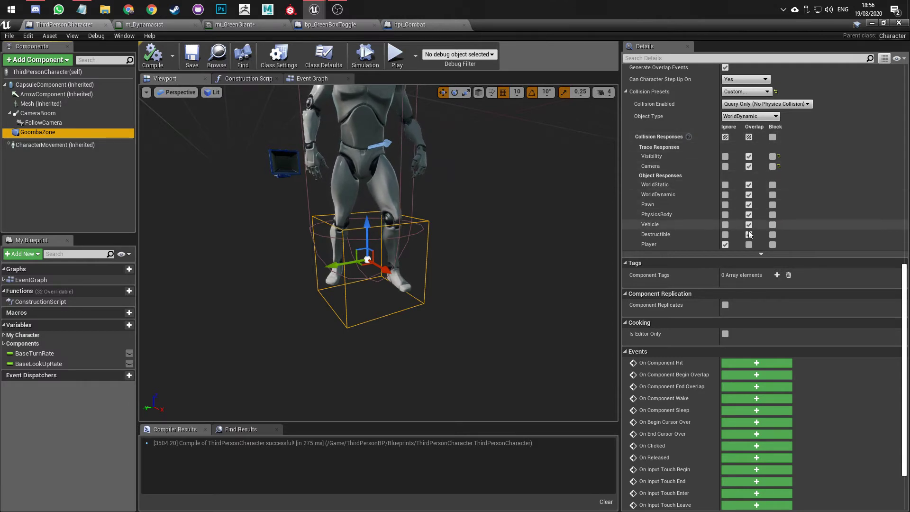
right_click_drag(458, 213, 456, 164)
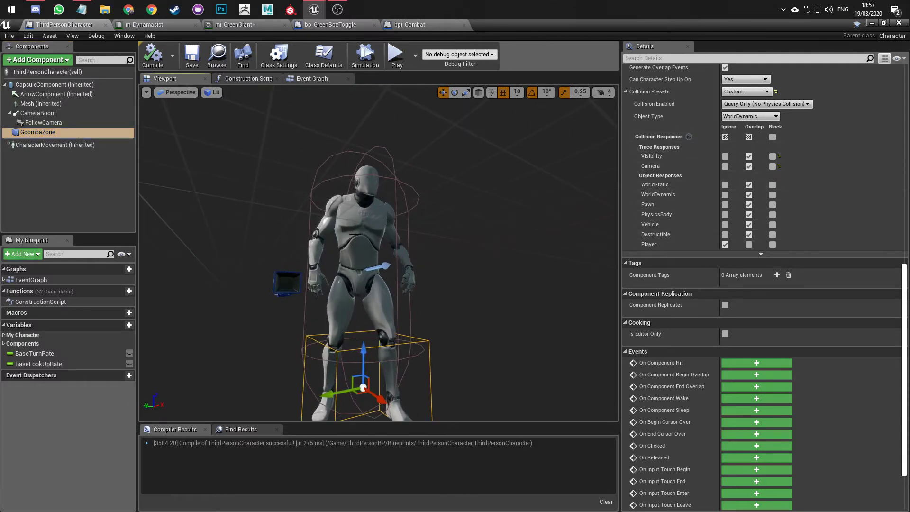
- Select the character's Mesh component and review its collision responses
left_click(374, 225)
left_click(47, 85)
left_click(43, 108)
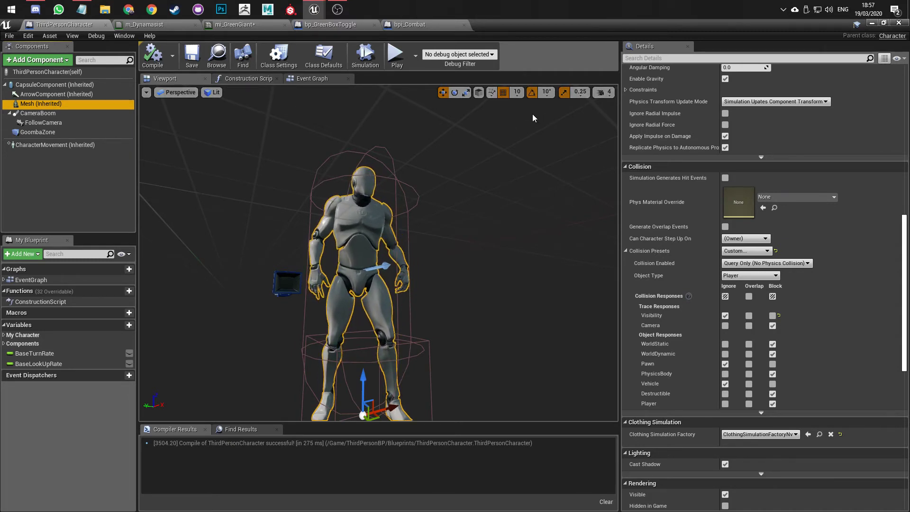
- Look around the level and select the glowing bp_GreenBoxToggle sphere
left_click(872, 23)
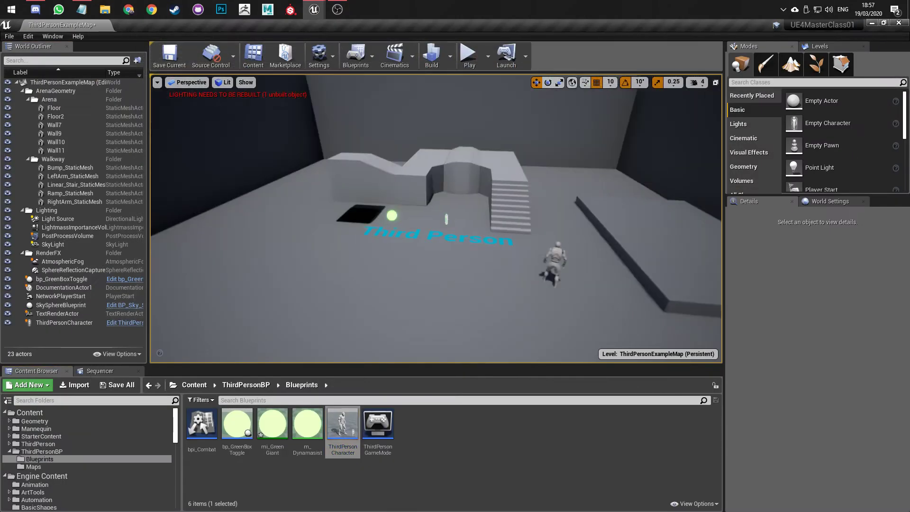
right_click_drag(436, 218, 583, 223)
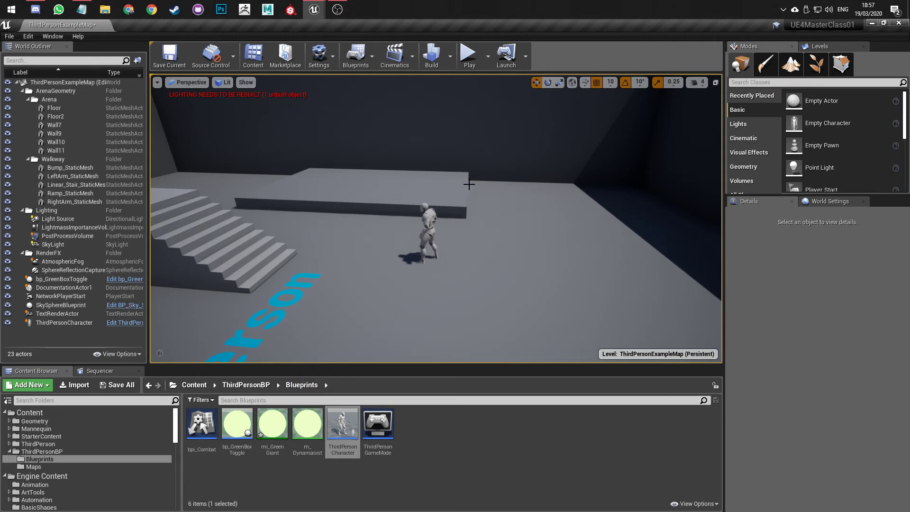
right_click_drag(474, 190, 408, 191)
right_click_drag(508, 189, 422, 189)
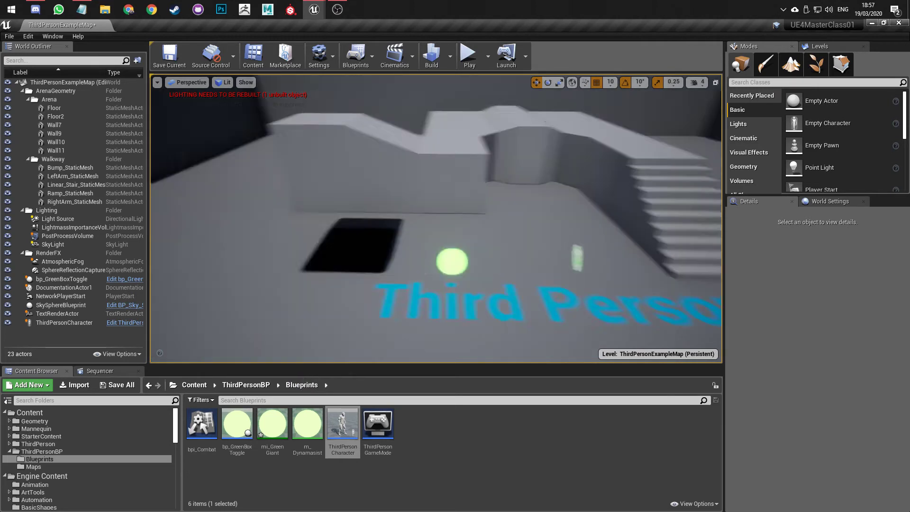
left_click(452, 261)
- Return to the blueprint editor and inspect the collision preset details of bp_GreenBoxToggle's Sphere component
left_click(199, 420)
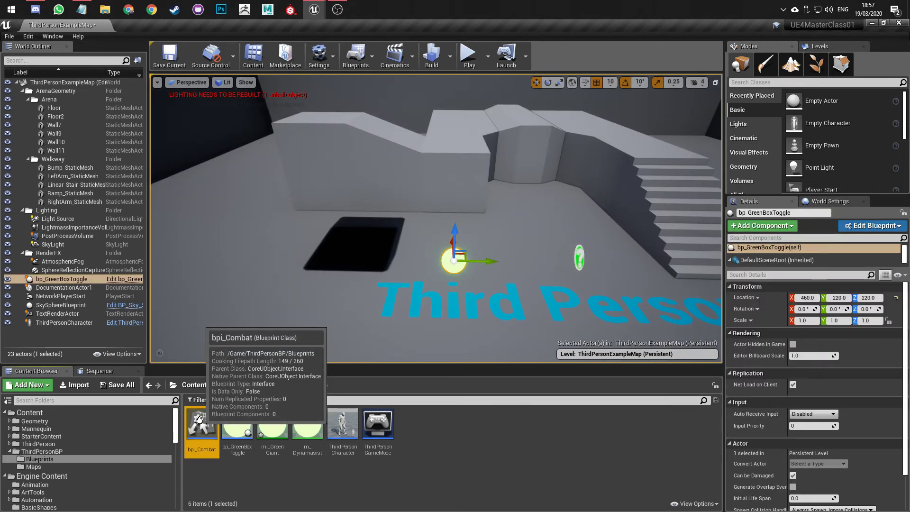
double_click(199, 420)
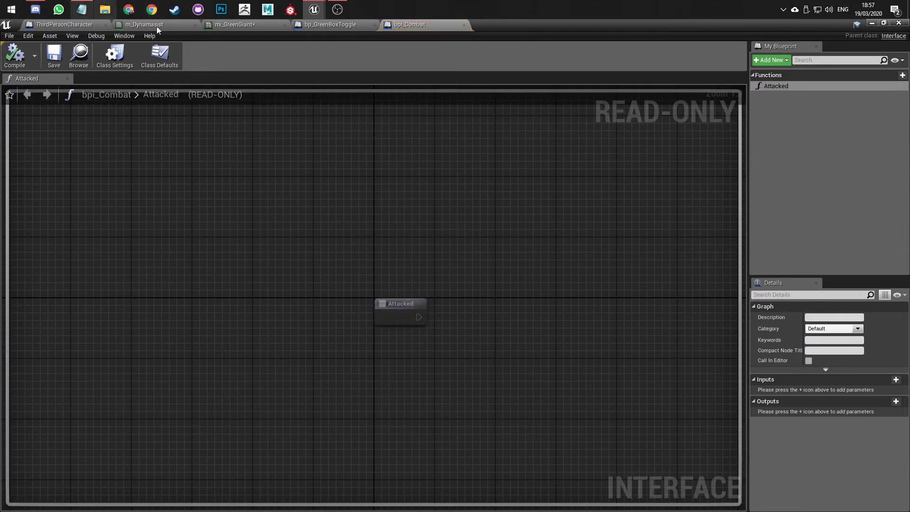
left_click(64, 24)
left_click(330, 25)
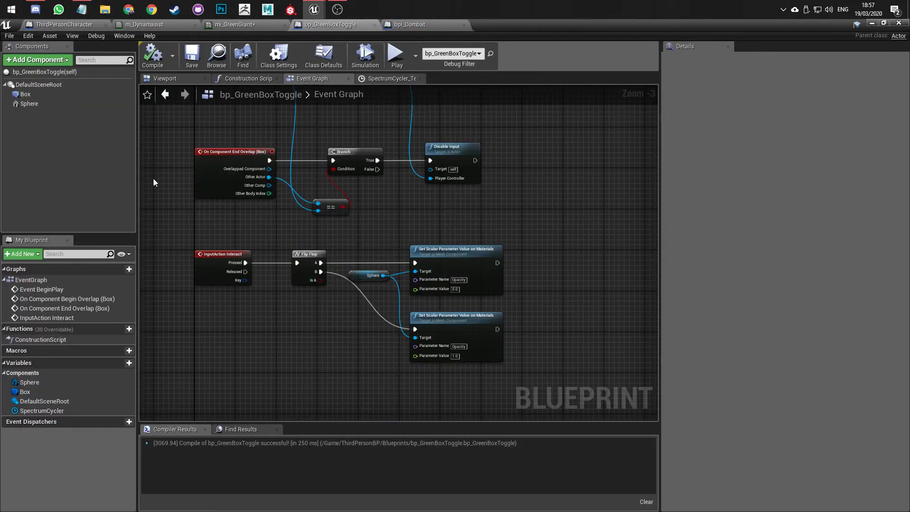
left_click(30, 104)
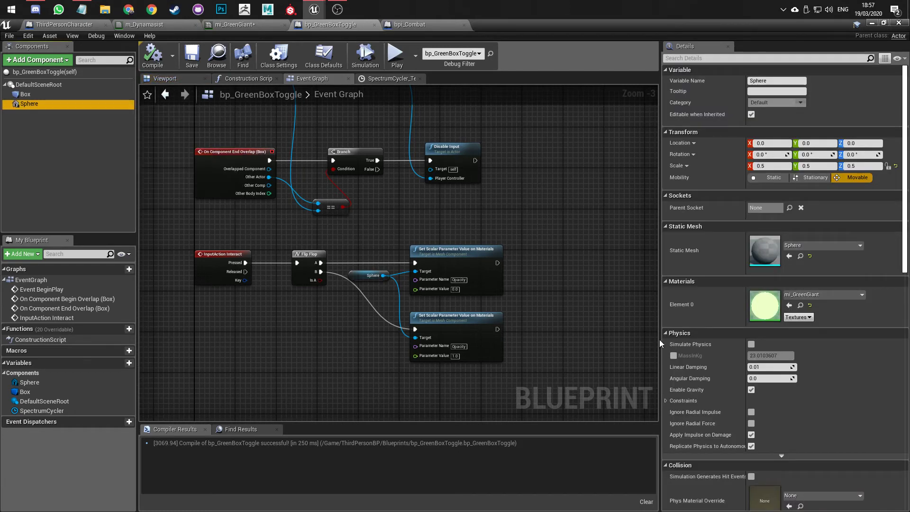
scroll(726, 331, "down", 5)
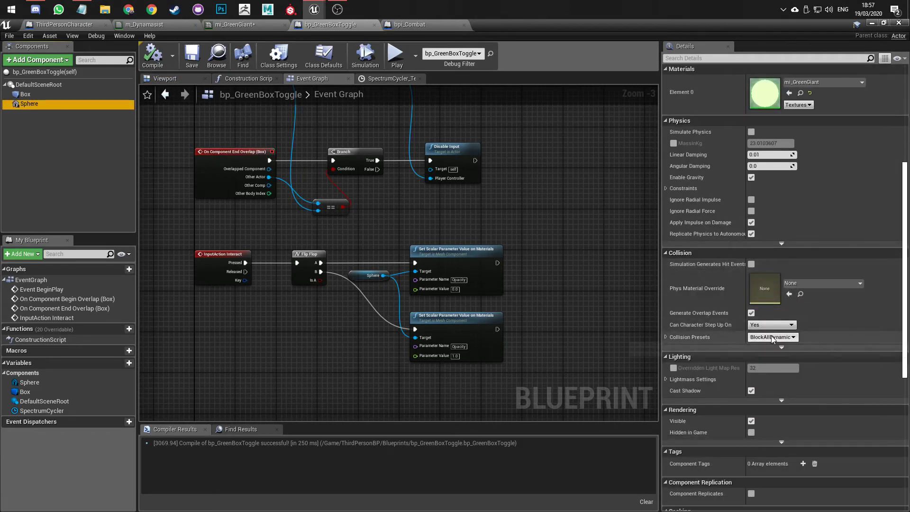
left_click(666, 335)
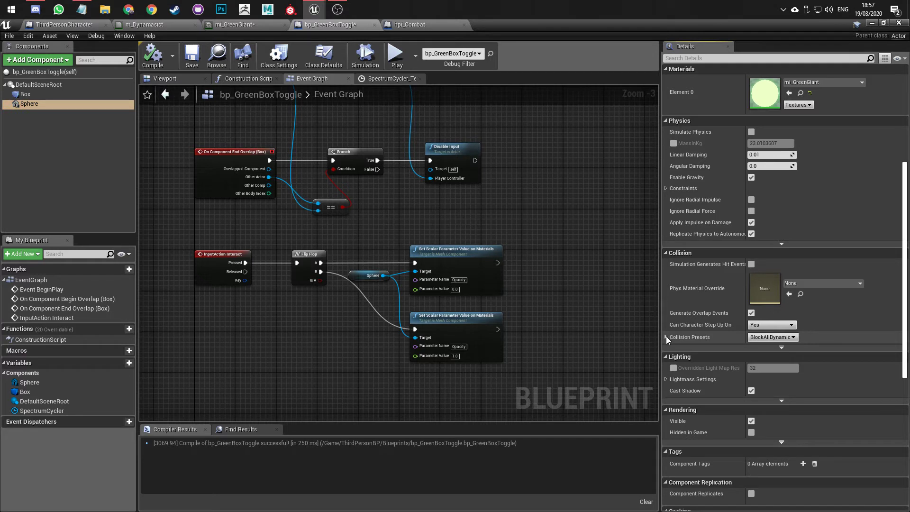
left_click(666, 336)
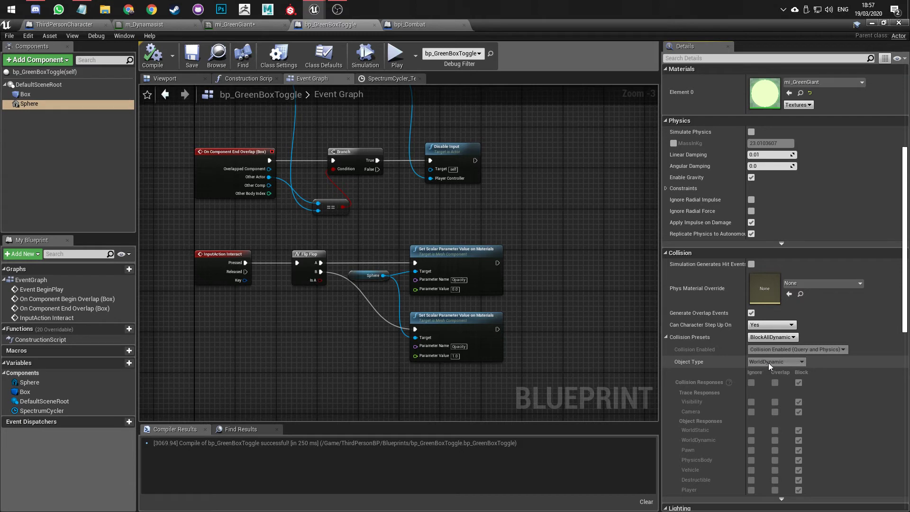
- Check GoombaZone's collision responses in ThirdPersonCharacter and compile the blueprint
left_click(74, 26)
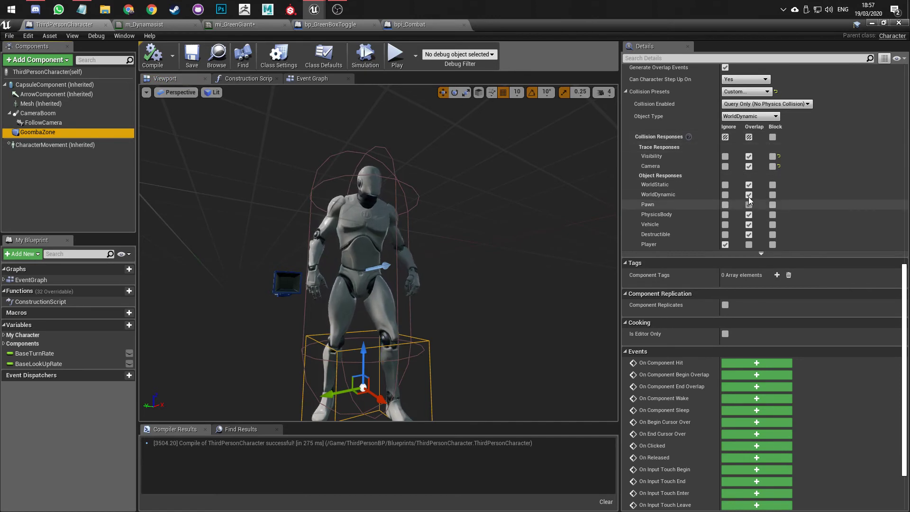
scroll(688, 202, "up", 3)
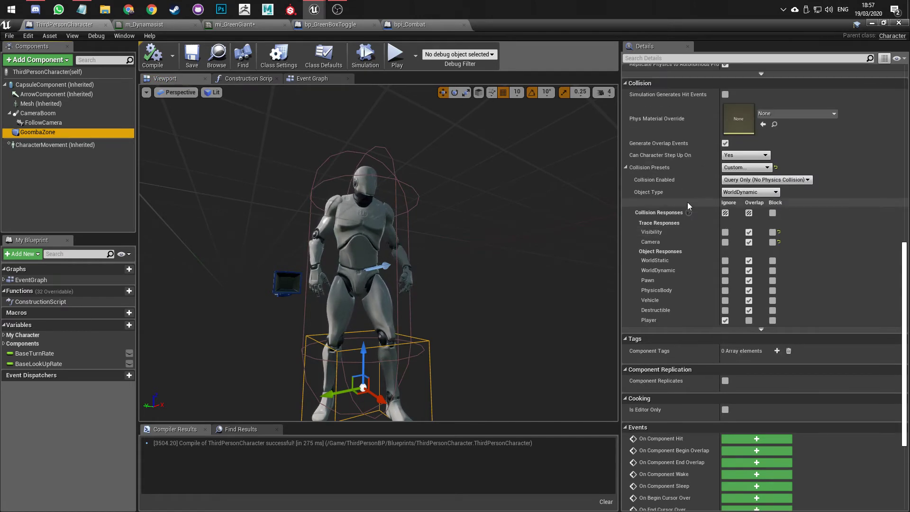
left_click(155, 67)
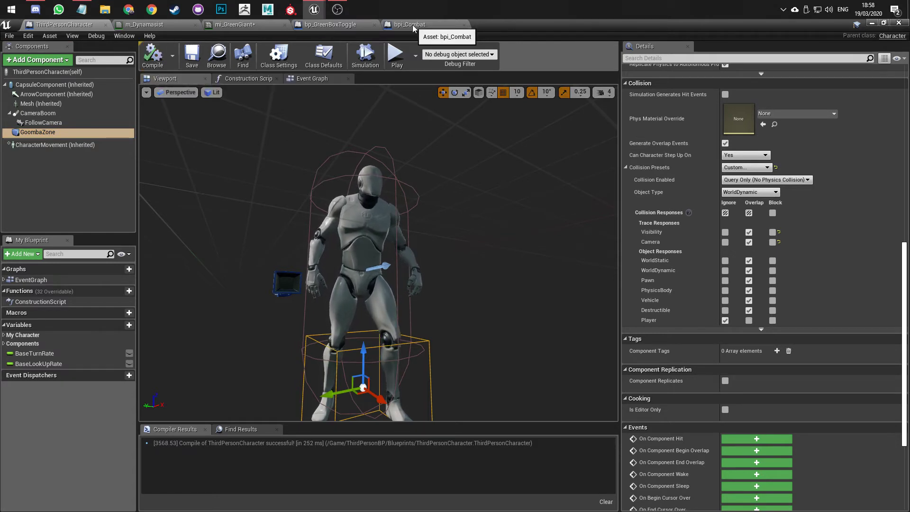
left_click(347, 28)
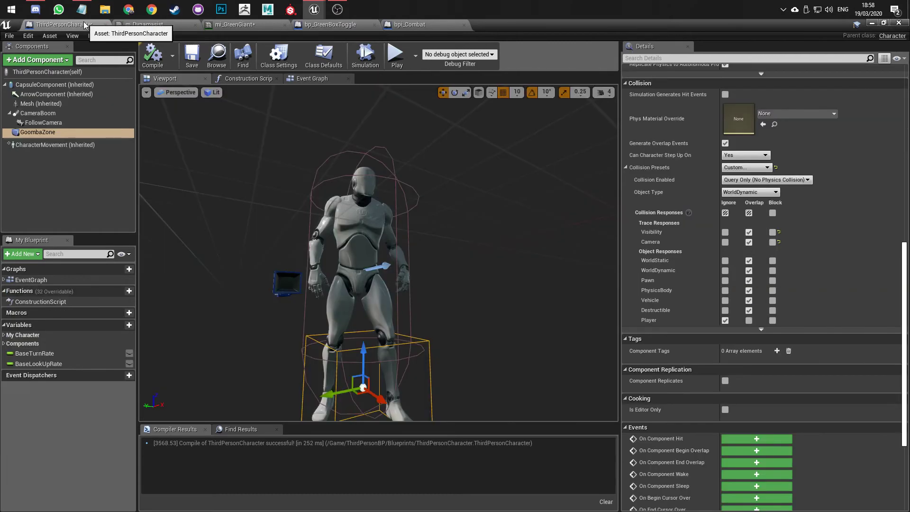
left_click(87, 25)
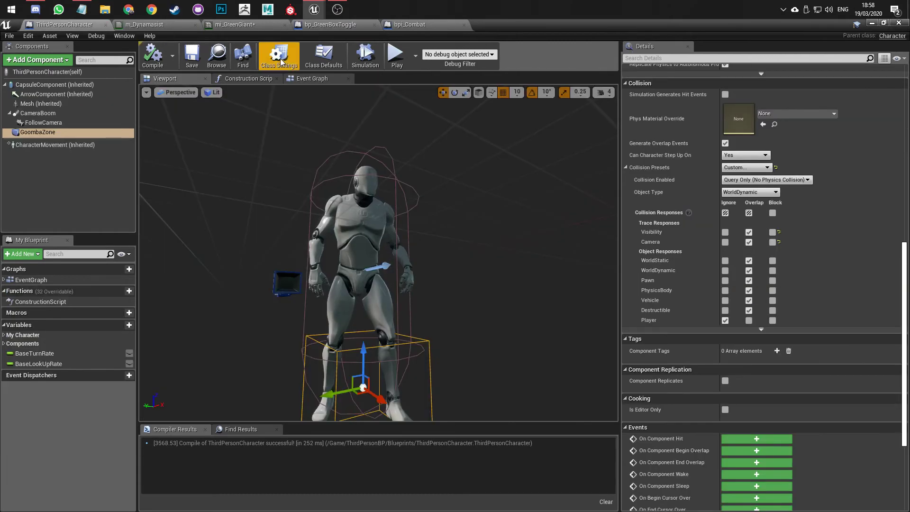
- Add an On Component Begin Overlap event for GoombaZone below the touch input nodes in the Event Graph
left_click(308, 79)
scroll(301, 253, "down", 2)
scroll(302, 253, "up", 3)
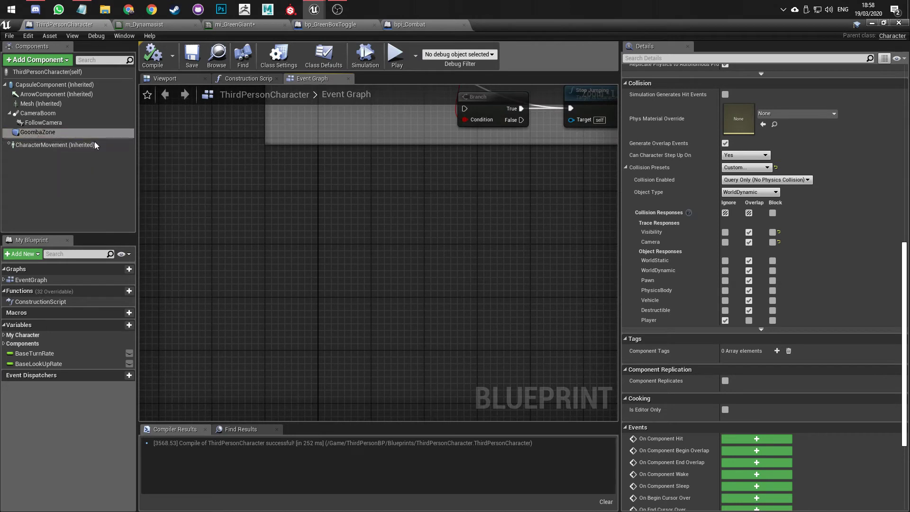
scroll(741, 292, "down", 3)
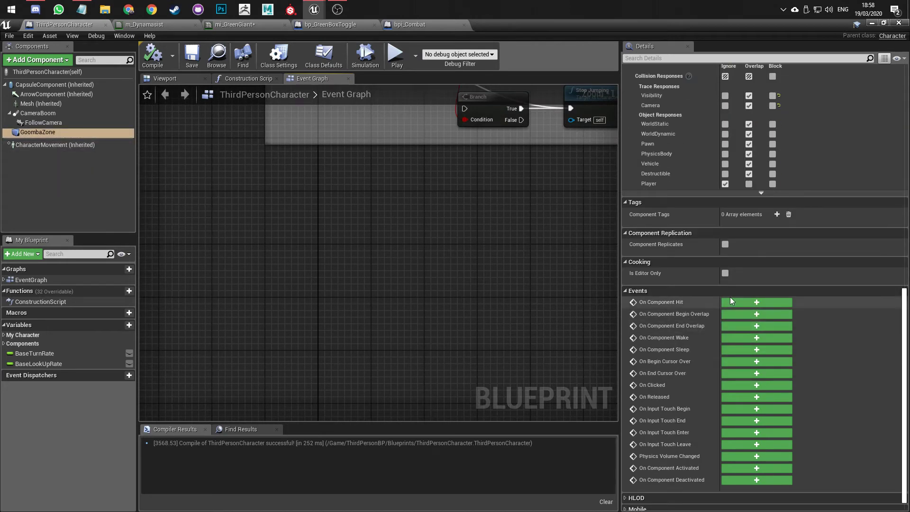
left_click(749, 316)
left_click_drag(220, 264, 257, 256)
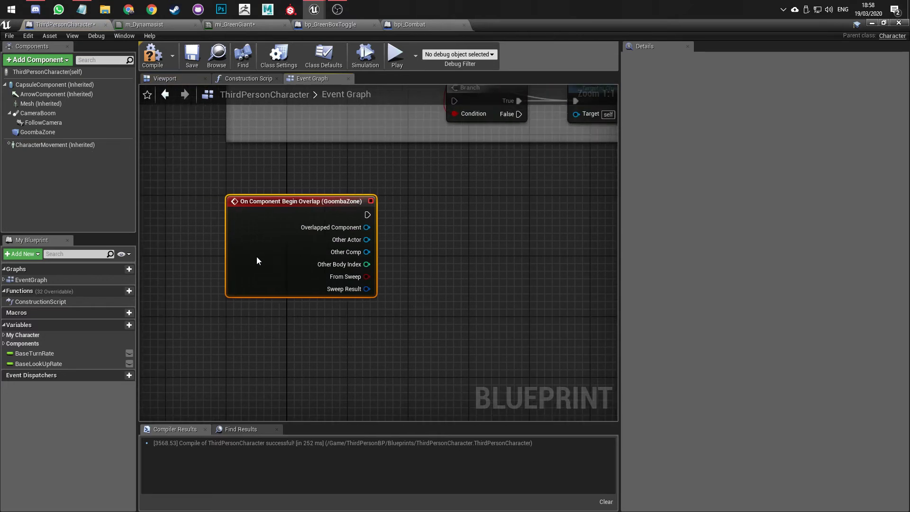
- Compile and save the ThirdPersonCharacter blueprint with the new overlap event
left_click(402, 323)
right_click_drag(428, 299, 361, 302)
scroll(391, 311, "down", 3)
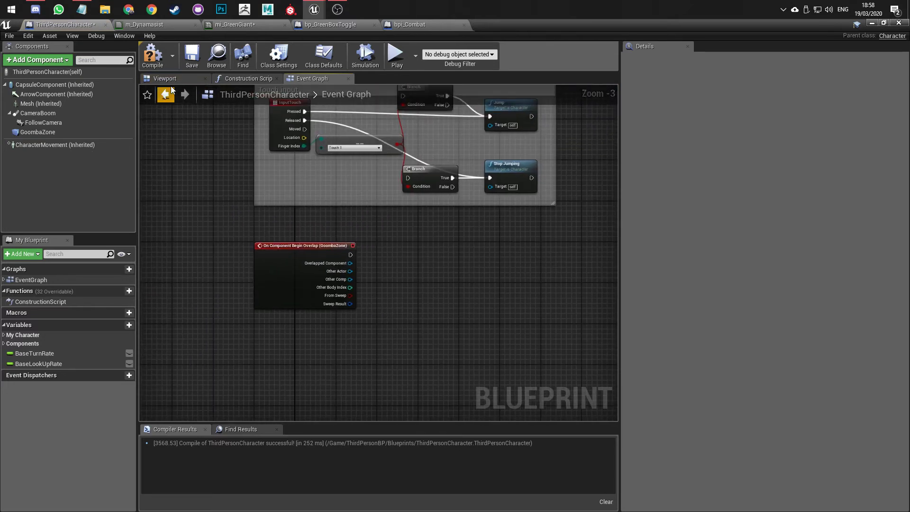
left_click(152, 54)
left_click(192, 57)
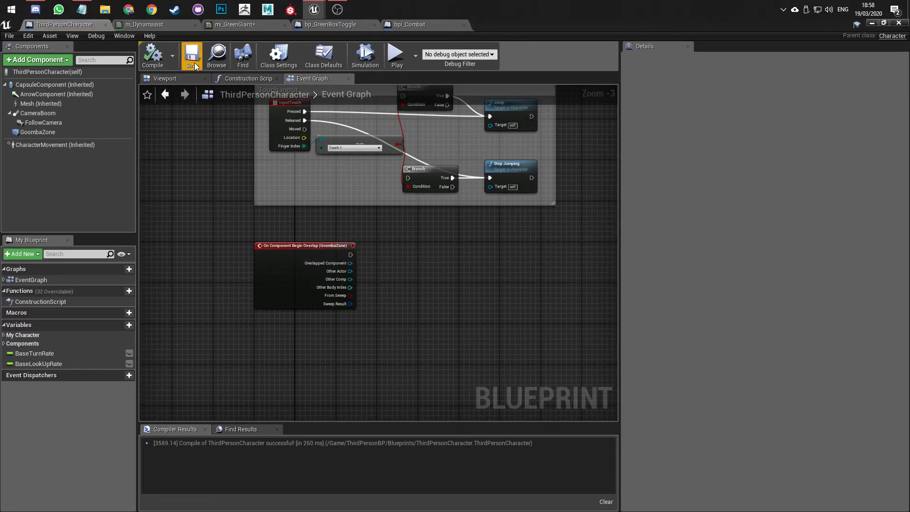
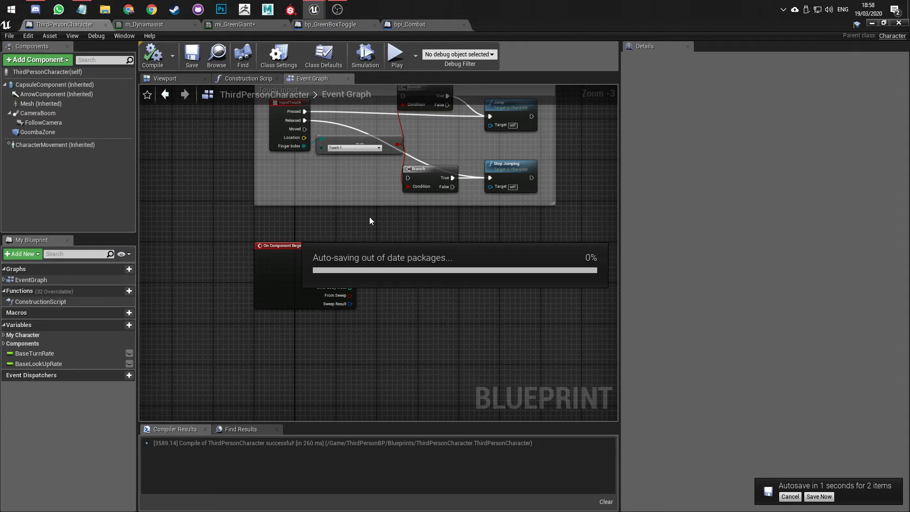
- Add an Equal (Object) node fed by the overlap event's Other Actor, and compile the blueprint
right_click_drag(397, 222, 366, 180)
scroll(374, 192, "up", 3)
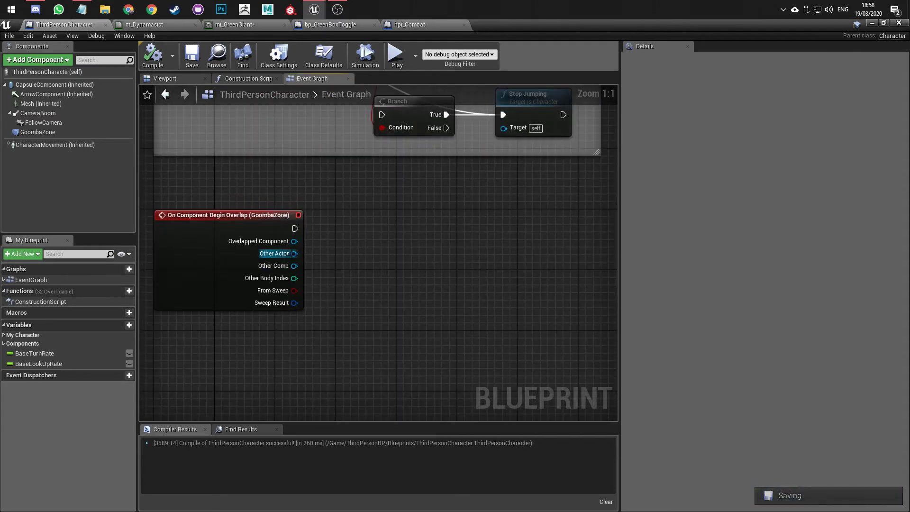
left_click_drag(294, 254, 370, 276)
type("==")
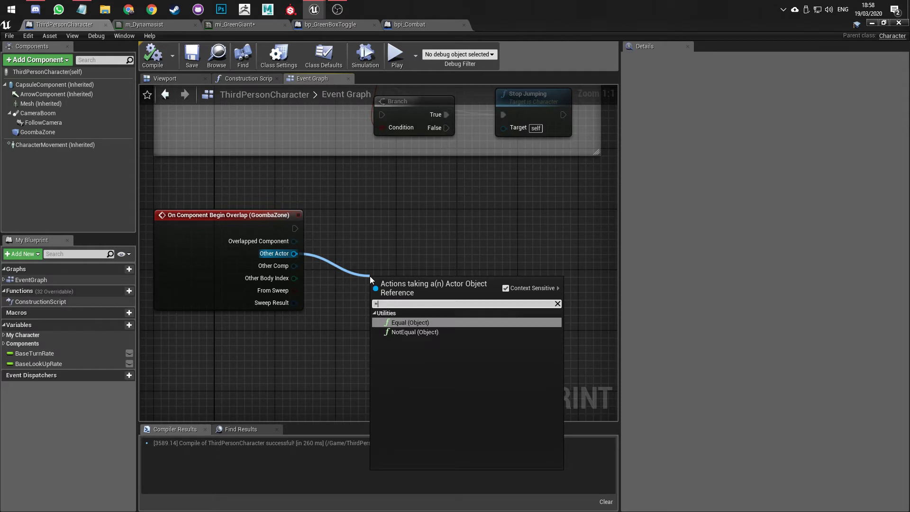
key("Return")
left_click(402, 300)
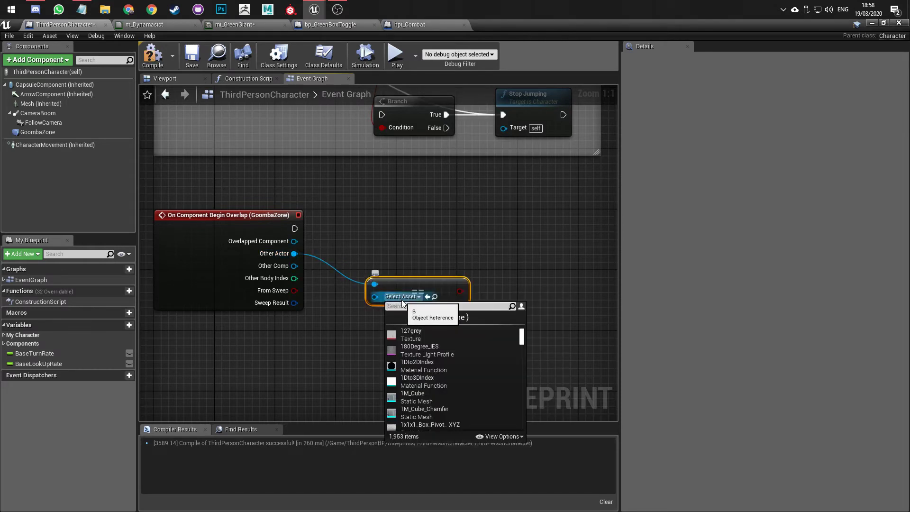
left_click(324, 194)
left_click(155, 49)
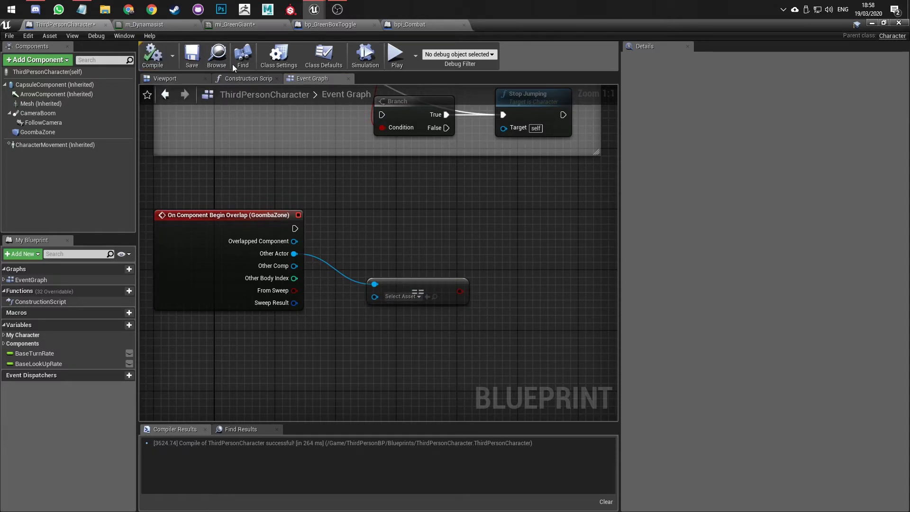
- Select GoombaZone again and review which object channels it overlaps or ignores
left_click(58, 133)
scroll(699, 266, "up", 3)
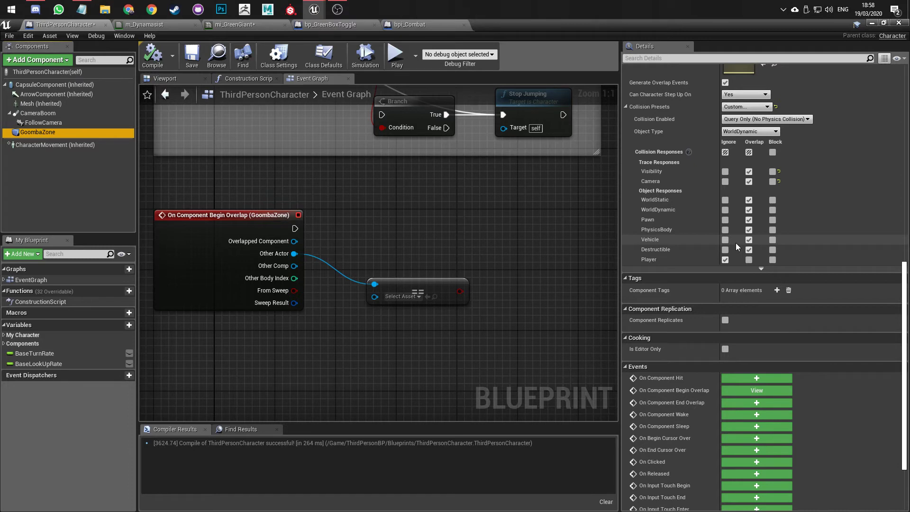
left_click(230, 23)
left_click(175, 23)
- Set the collision preset of bp_GreenBoxToggle's Box component to Trigger and compile that blueprint
left_click(340, 24)
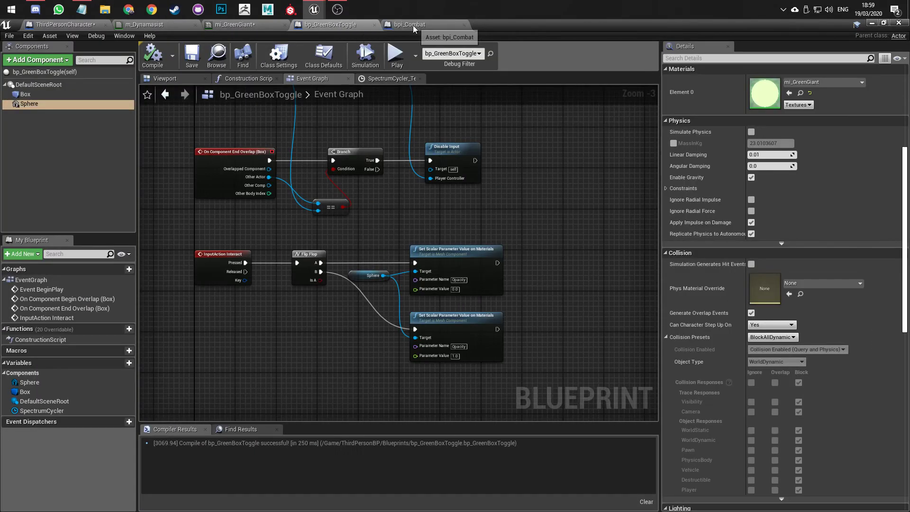
left_click(26, 94)
left_click(164, 79)
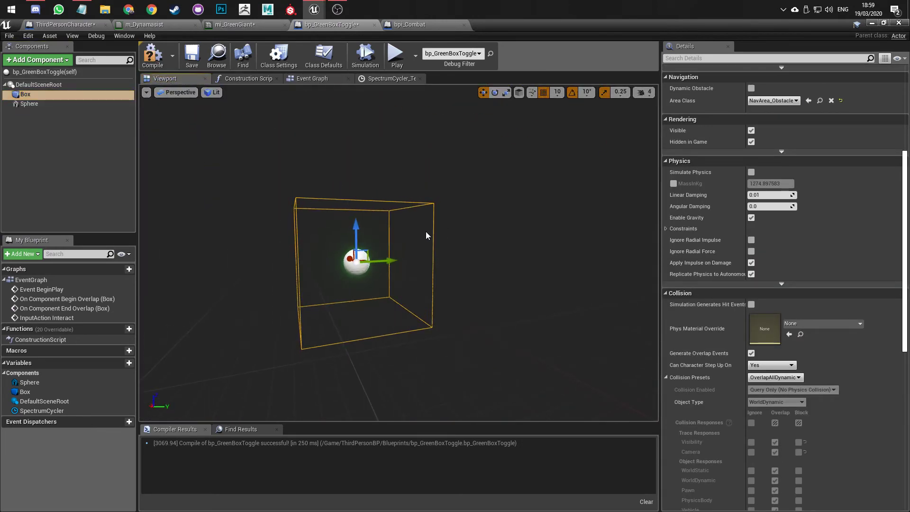
scroll(691, 400, "down", 1)
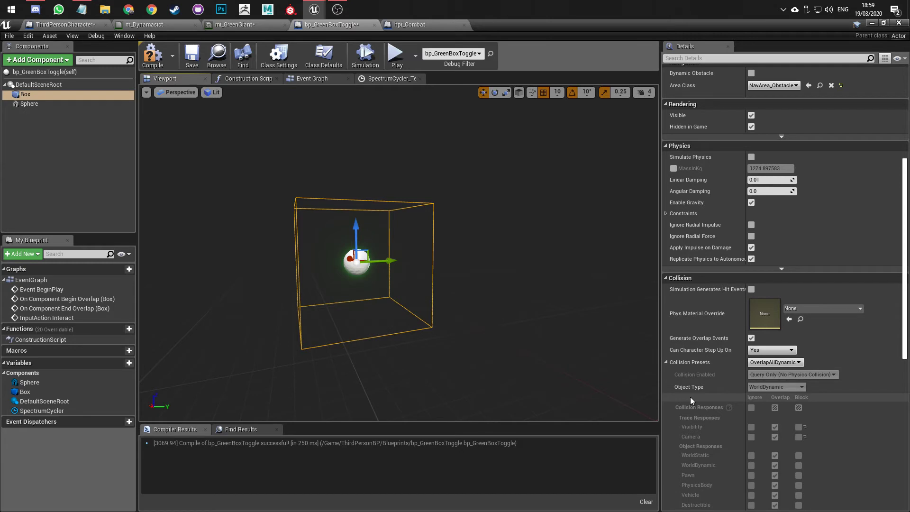
left_click(769, 363)
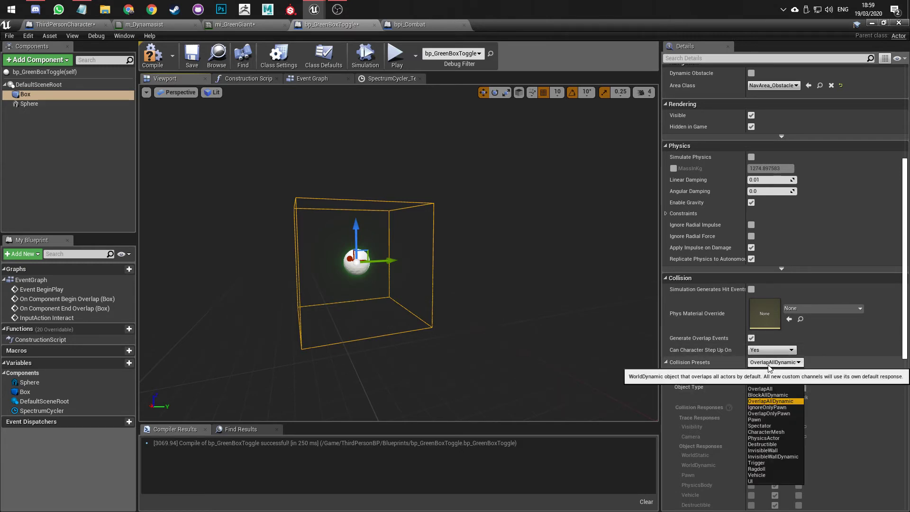
left_click(759, 463)
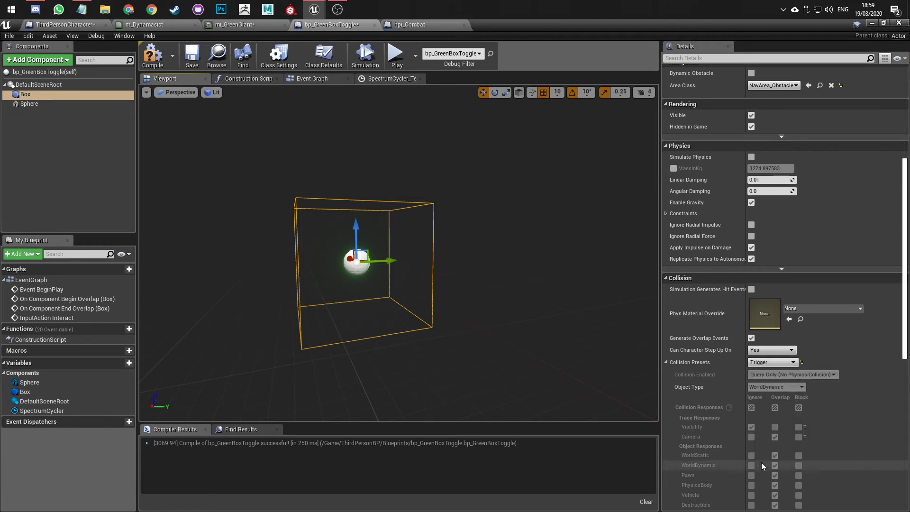
scroll(709, 411, "down", 3)
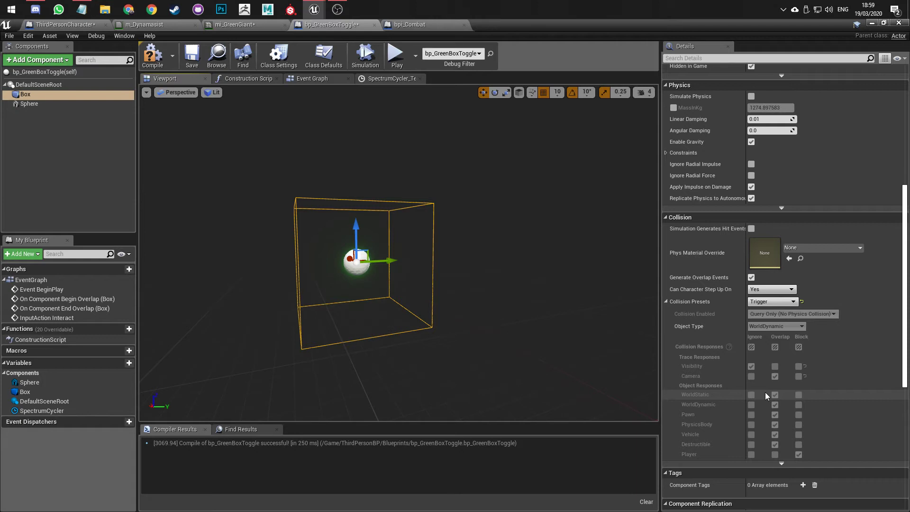
left_click(152, 55)
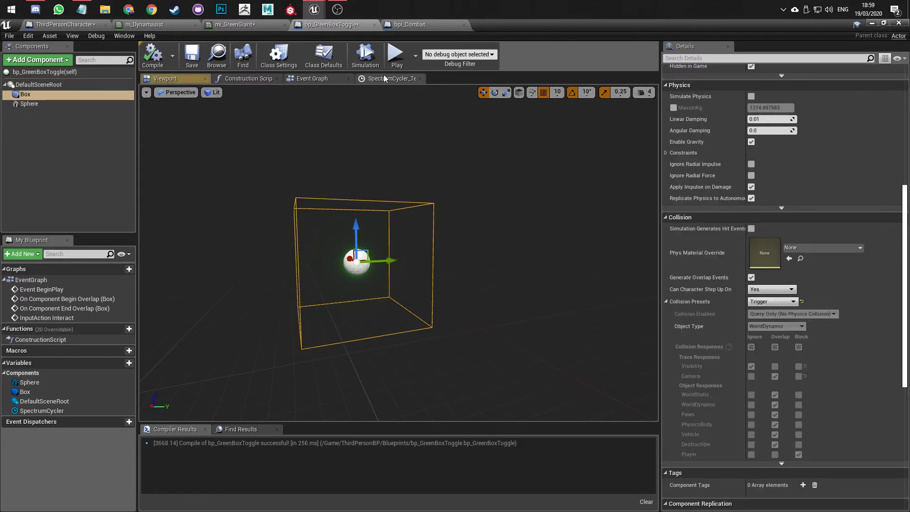
left_click(78, 27)
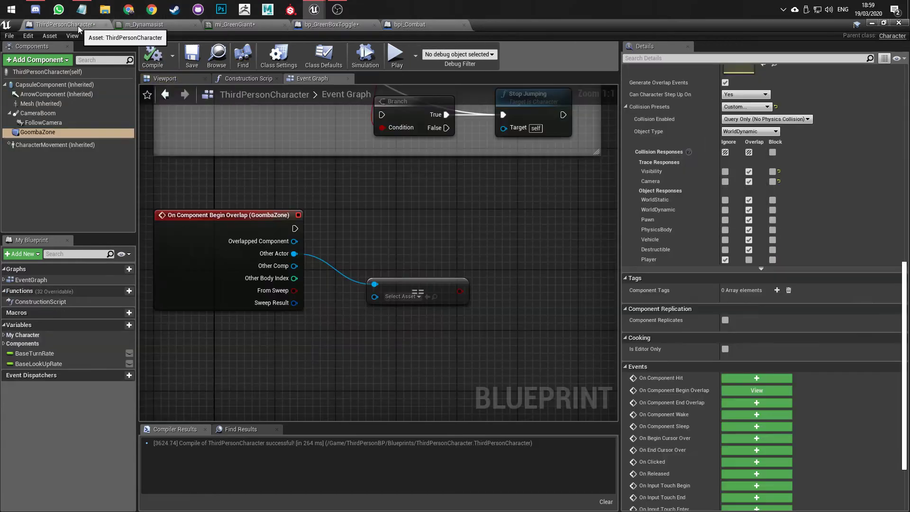
- Delete the Equal node connected to the GoombaZone overlap event's Other Actor
left_click_drag(411, 291, 442, 261)
right_click_drag(394, 290, 379, 255)
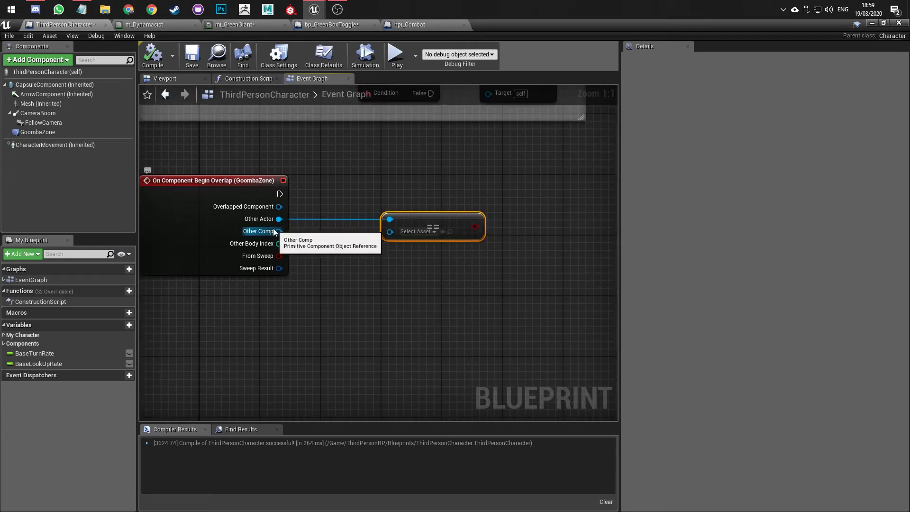
key("Delete")
- Add an Equal node fed by the overlap event's Other Comp and place it beside the event
left_click_drag(279, 231, 366, 265)
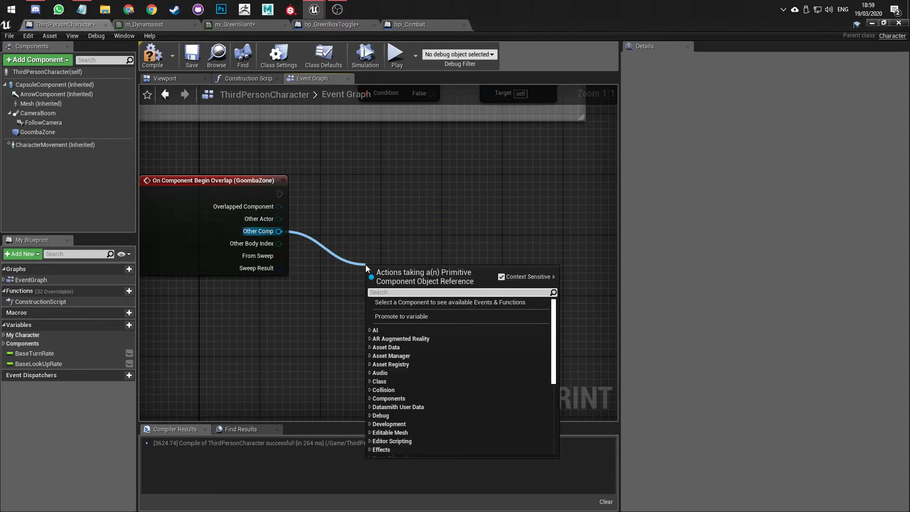
type("==")
key("Return")
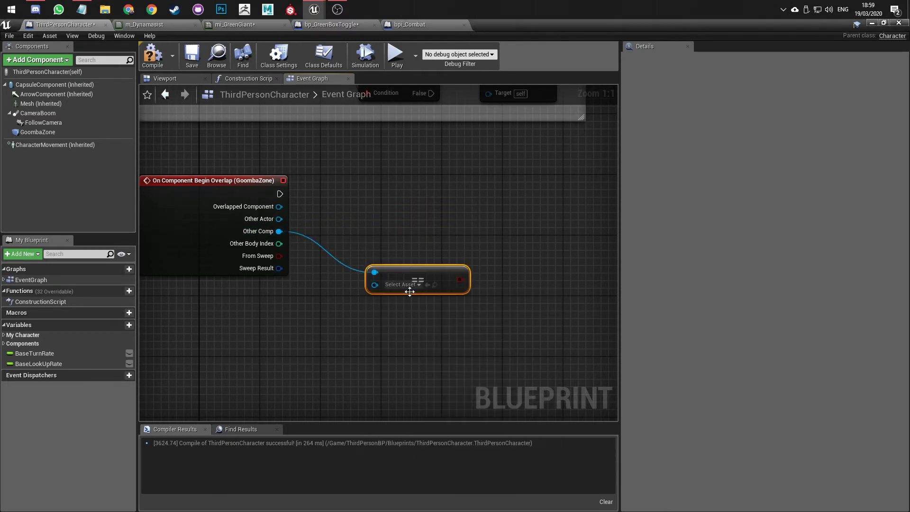
left_click_drag(443, 272, 465, 265)
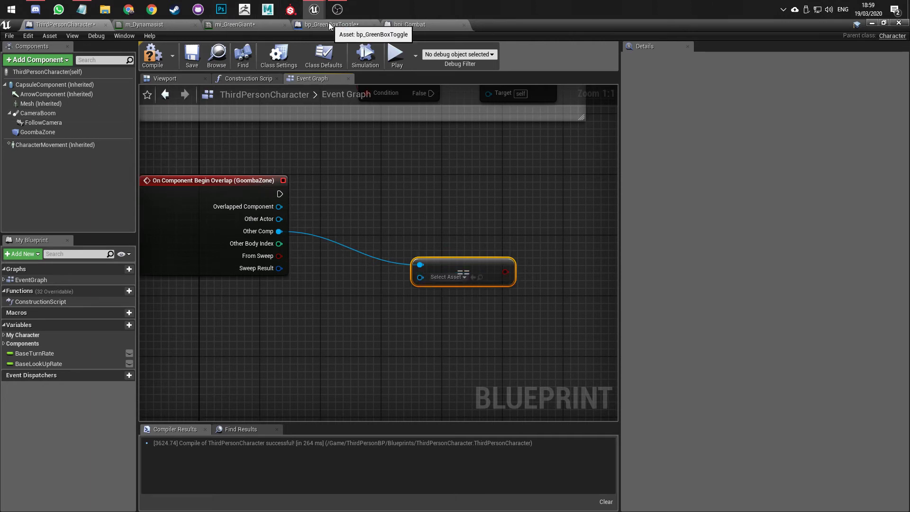
- Add a Cast To bp_GreenBoxToggle node to the GoombaZone overlap event's execution output and align it with the event
left_click(307, 26)
left_click(32, 103)
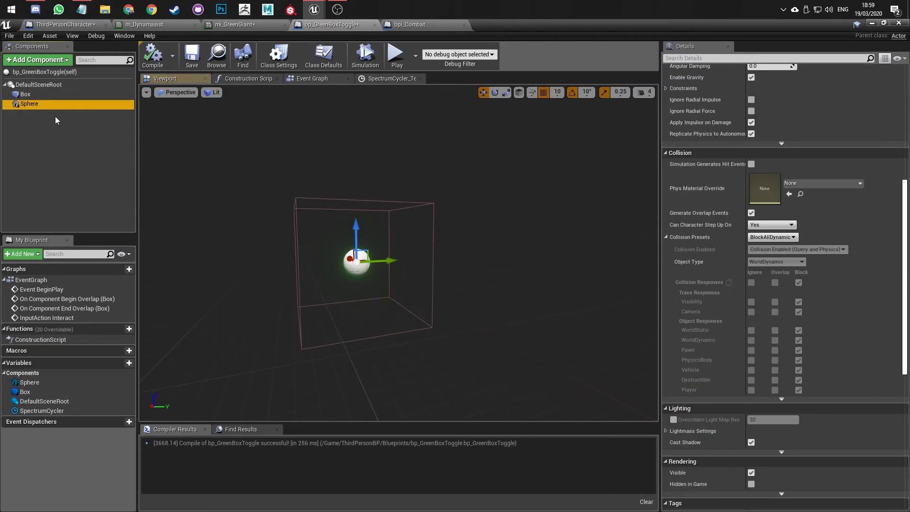
left_click(75, 24)
right_click_drag(451, 241, 423, 223)
scroll(362, 212, "down", 1)
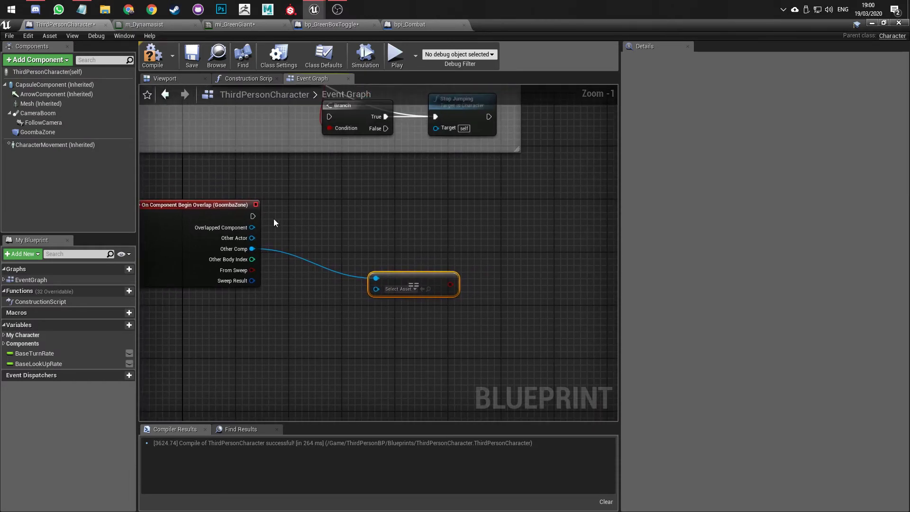
left_click_drag(252, 216, 314, 217)
type("cast")
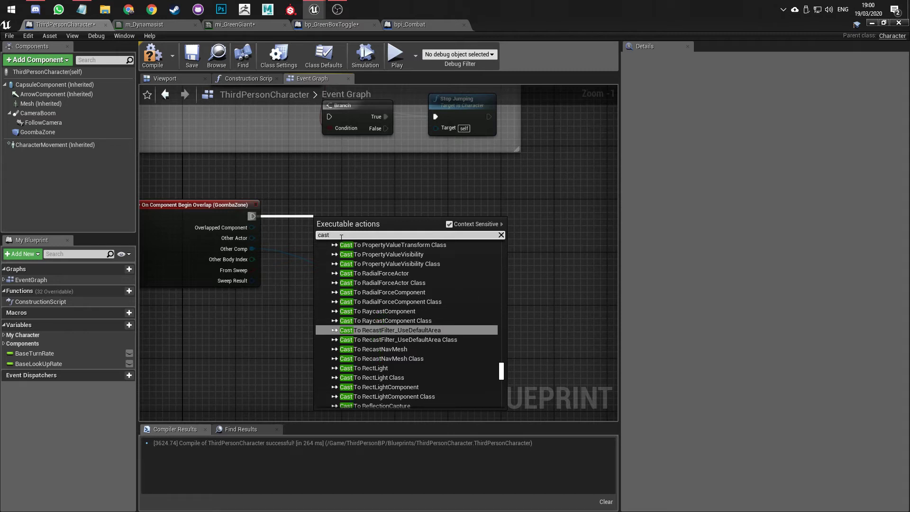
type("bp_")
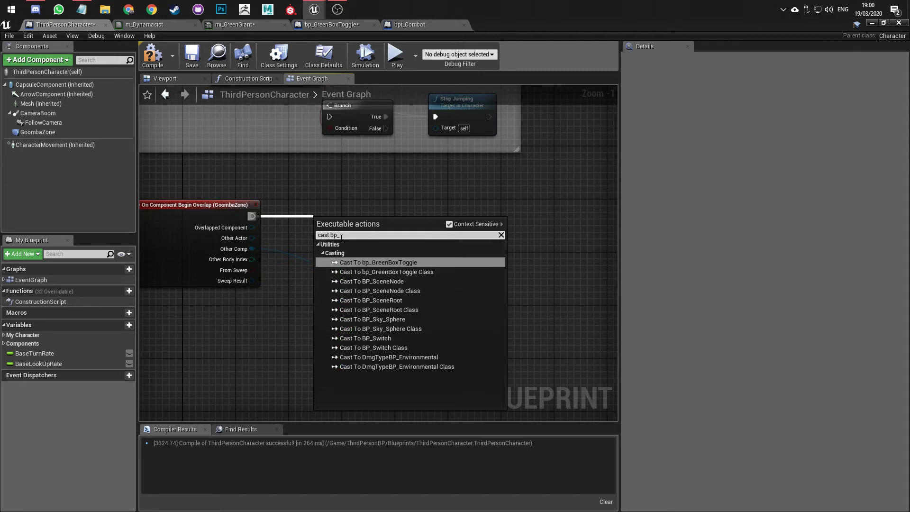
key("Return")
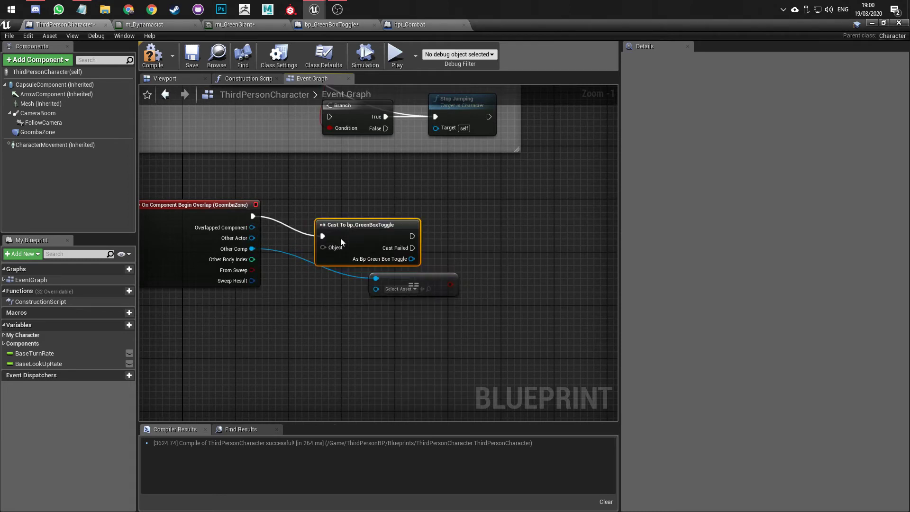
left_click_drag(349, 234, 366, 215)
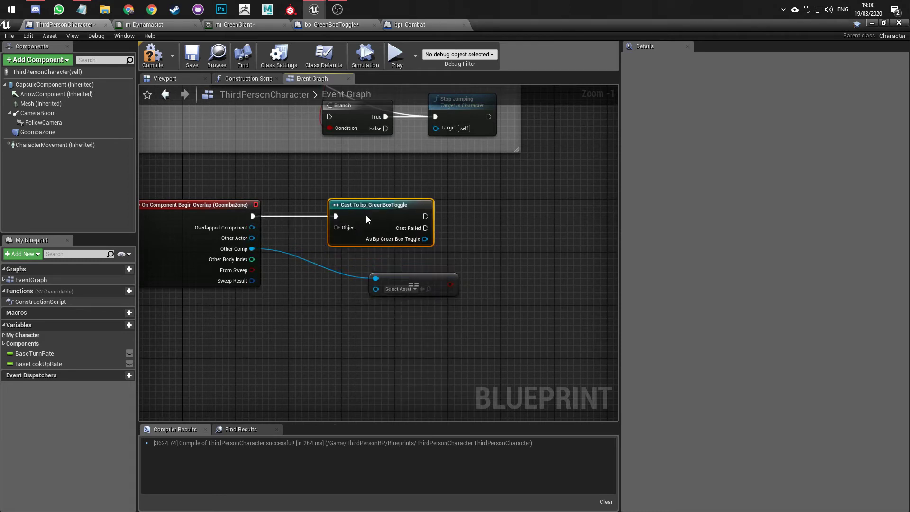
- Connect the overlap event's Other Actor to the cast node's Object input
scroll(296, 235, "up", 1)
right_click_drag(295, 236, 362, 214)
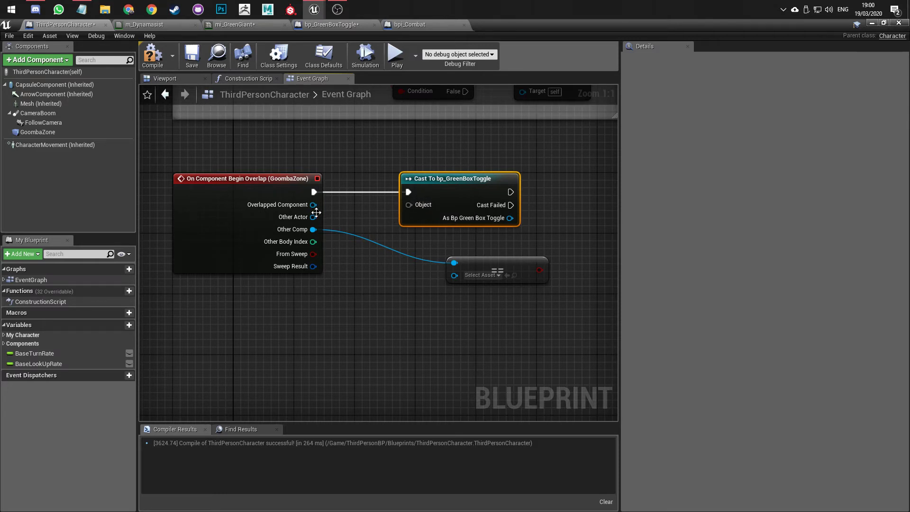
left_click_drag(311, 220, 411, 206)
- Delete the Equal node fed by the overlap event's Other Comp
right_click_drag(405, 251, 321, 280)
left_click_drag(391, 289, 349, 280)
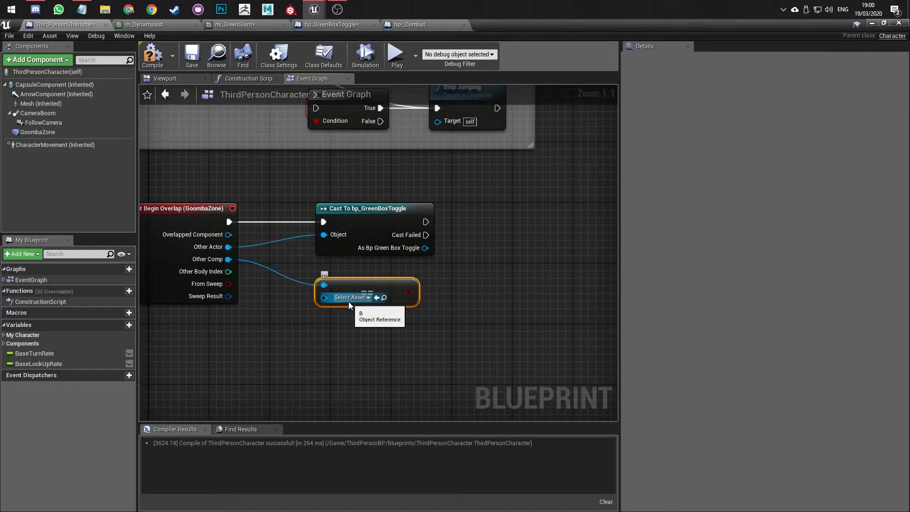
left_click(355, 298)
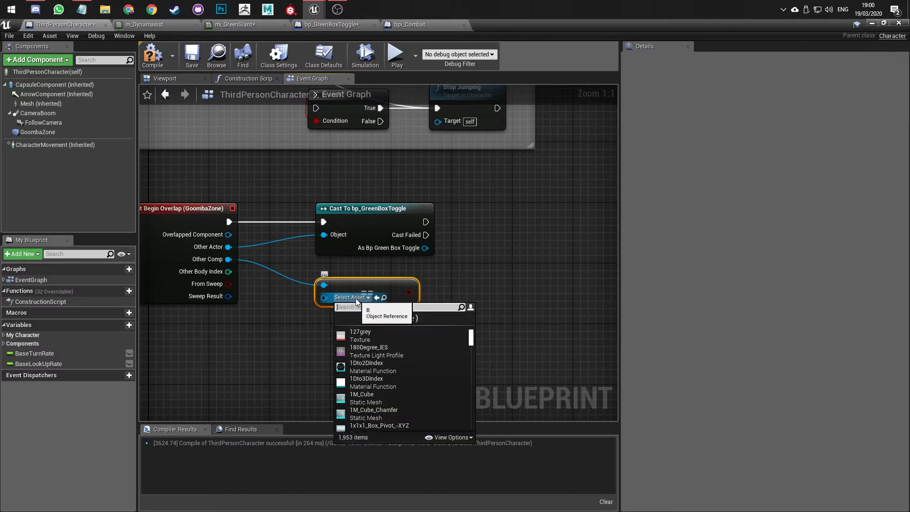
left_click(484, 288)
left_click(395, 288)
key("Delete")
- Add a Get Sphere node from the cast's As Bp Green Box Toggle output
left_click_drag(425, 247, 449, 312)
type("get component")
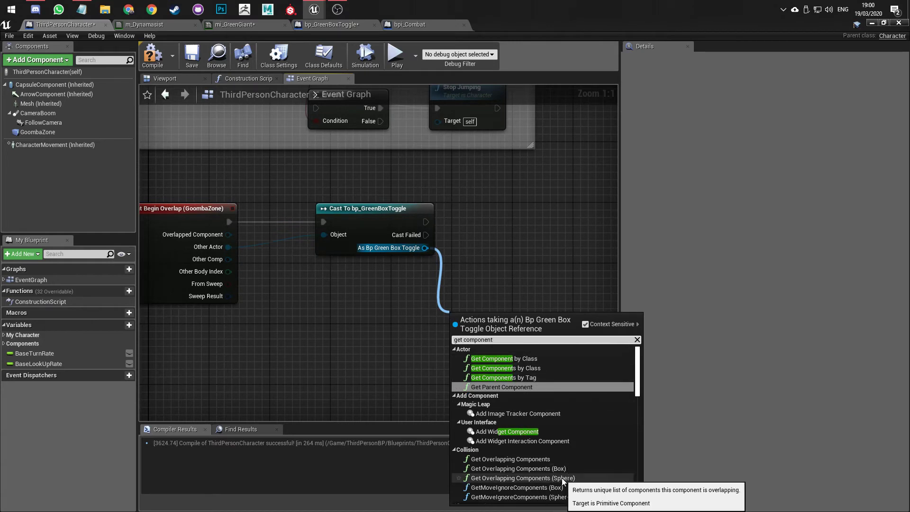
scroll(562, 478, "down", 5)
left_click_drag(504, 340, 395, 337)
type("get sphr")
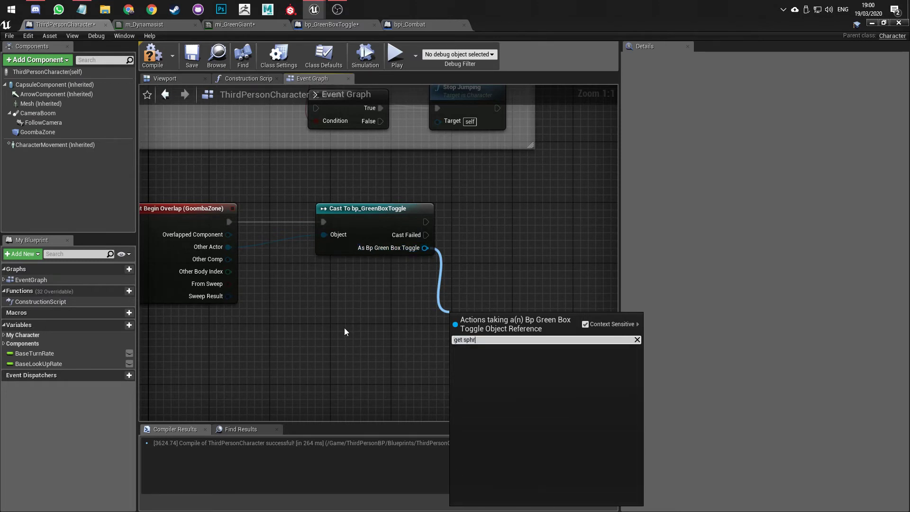
key("BackSpace")
type("ere")
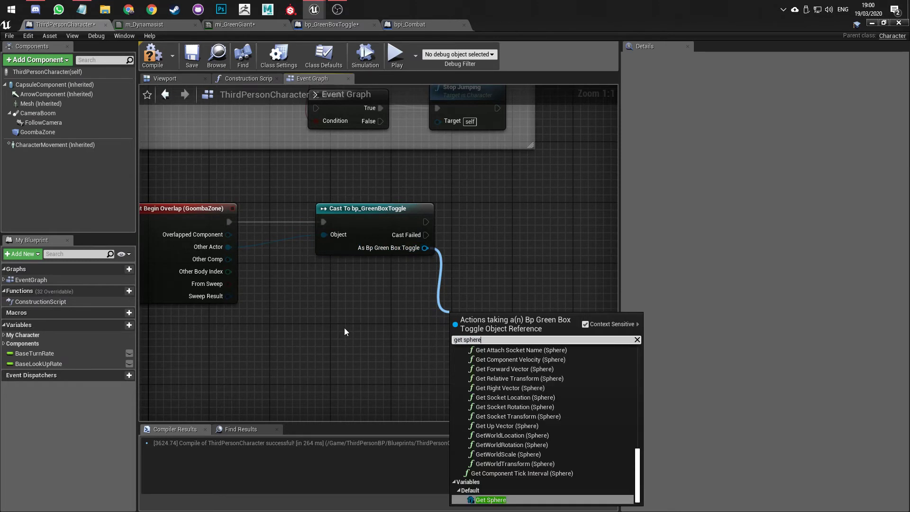
left_click(499, 501)
right_click_drag(355, 308, 322, 356)
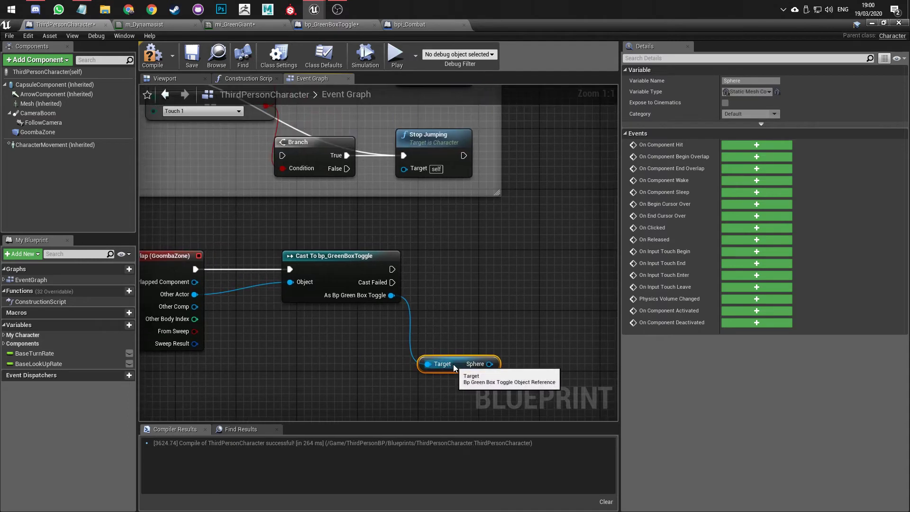
left_click_drag(457, 365, 419, 356)
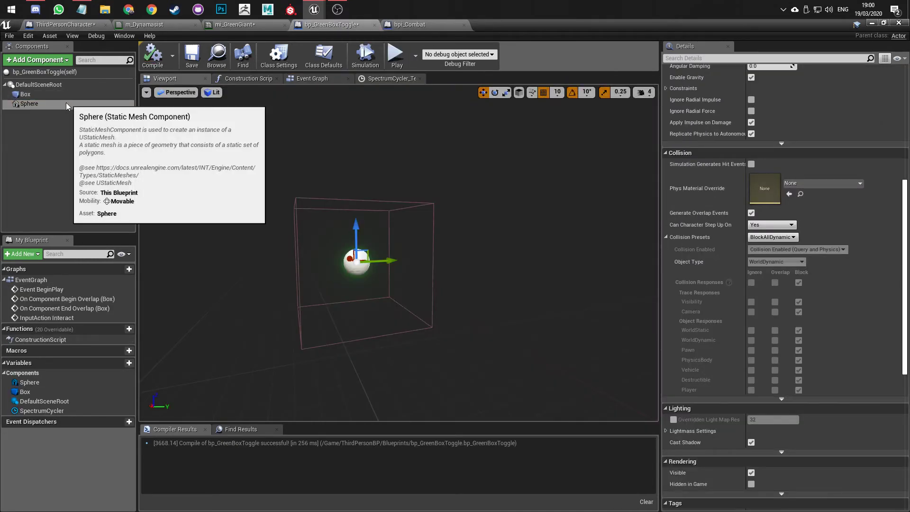
- Add an Equal node comparing the Sphere reference with the overlap event's Other Comp
left_click(77, 24)
right_click_drag(333, 342, 404, 290)
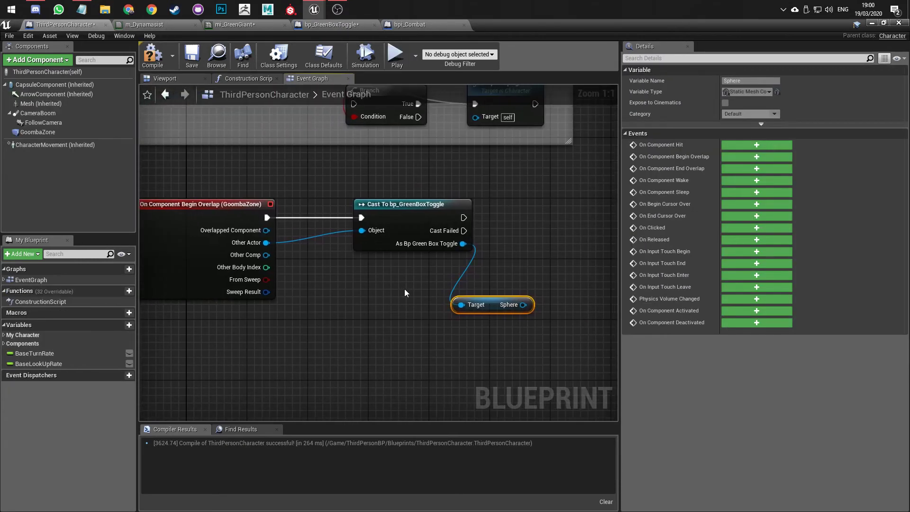
left_click_drag(267, 254, 501, 359)
type("=")
left_click(534, 213)
right_click_drag(534, 336, 441, 263)
left_click_drag(413, 293, 414, 306, "ctrl")
left_click_drag(430, 233, 475, 241)
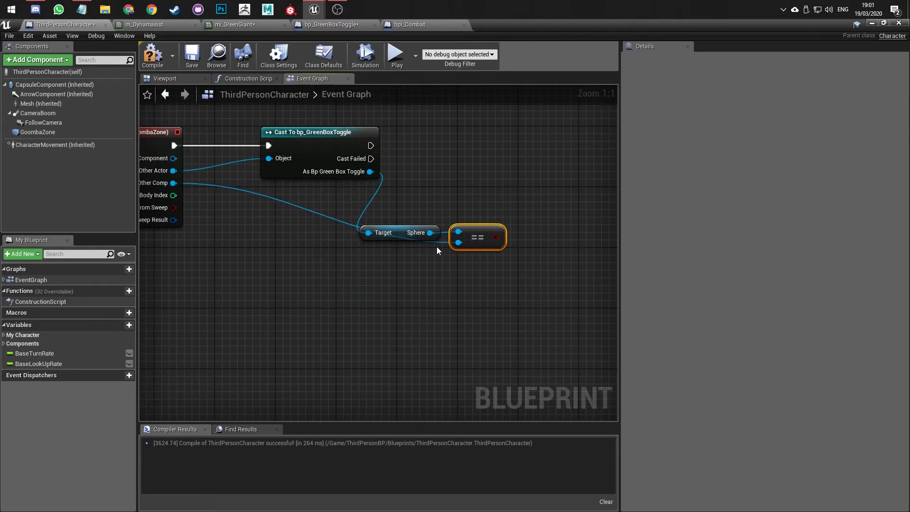
- Arrange the Sphere getter and Equal node after the cast node so their wires run forward without crossing back
right_click_drag(436, 246, 498, 300)
left_click_drag(525, 300, 390, 273)
left_click(394, 302)
left_click_drag(464, 274, 471, 309)
left_click_drag(431, 334, 479, 276)
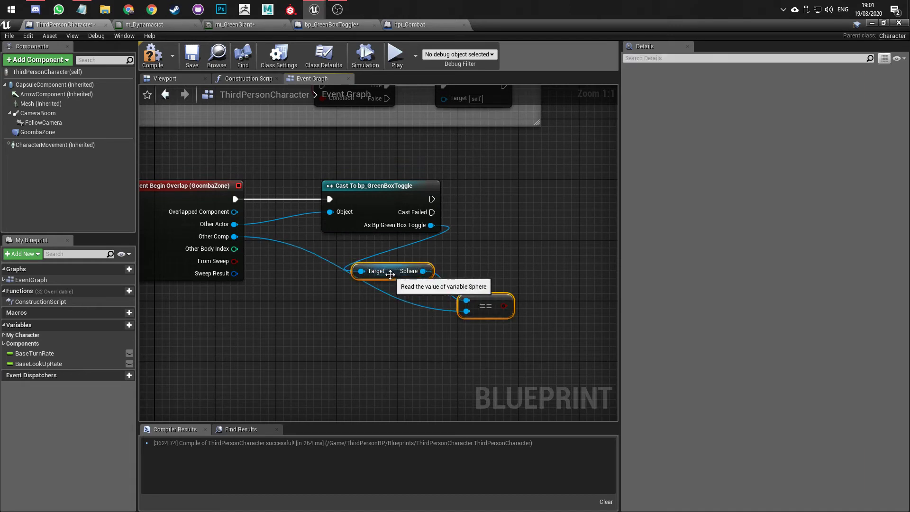
left_click_drag(390, 277, 496, 255)
left_click(403, 298)
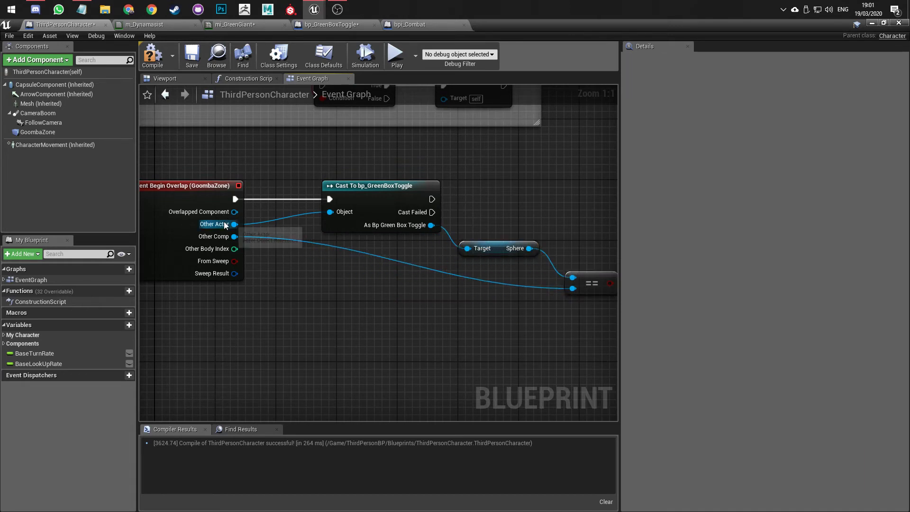
- Add a Branch node to the success execution output of the bp_GreenBoxToggle cast
right_click_drag(327, 264, 281, 251)
right_click_drag(171, 212, 234, 230)
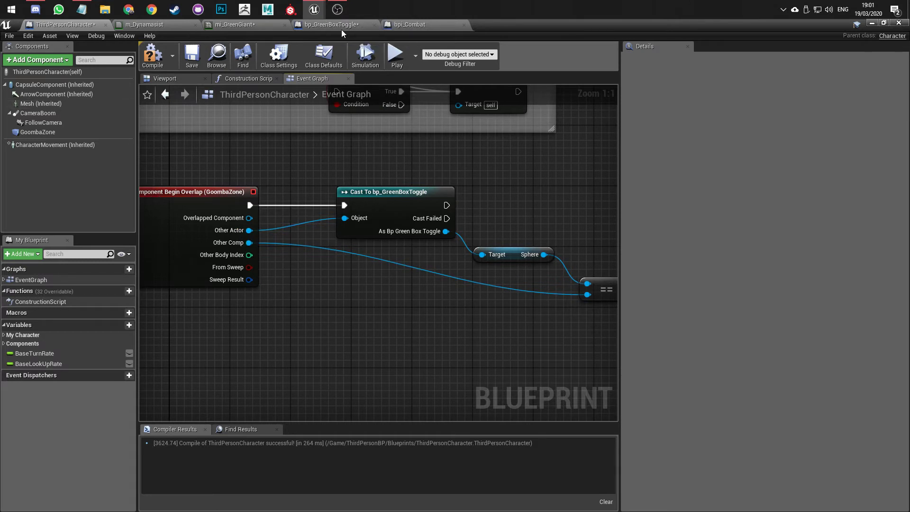
right_click_drag(399, 249, 358, 251)
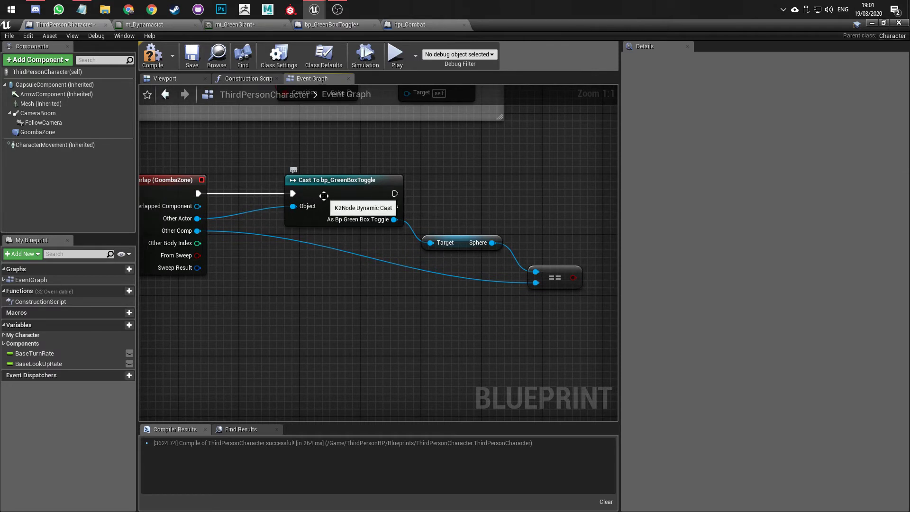
mouse_move(403, 289)
right_mouse_down()
mouse_move(345, 289)
mouse_move(417, 292)
right_mouse_up()
left_click_drag(409, 197, 540, 198)
type("bran")
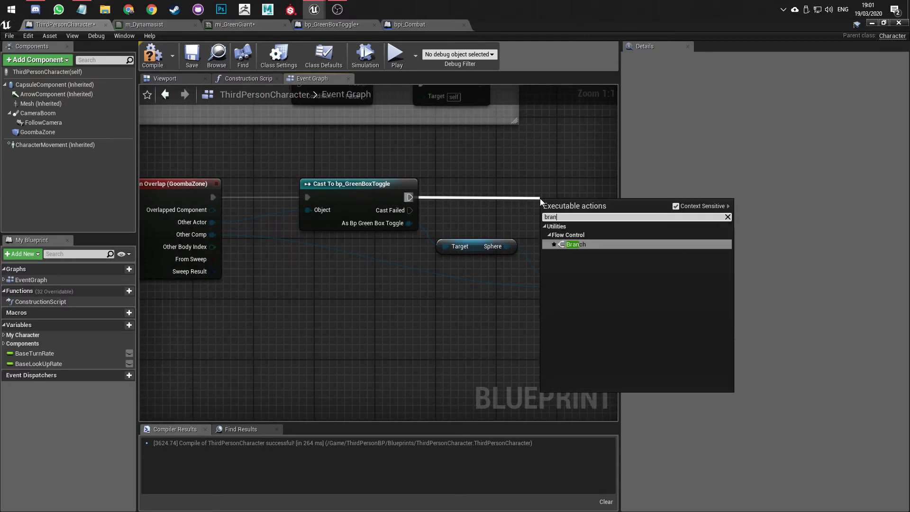
key("Return")
- Review the event graph of bp_GreenBoxToggle, including how its overlap events and branches are wired
scroll(505, 193, "down", 6)
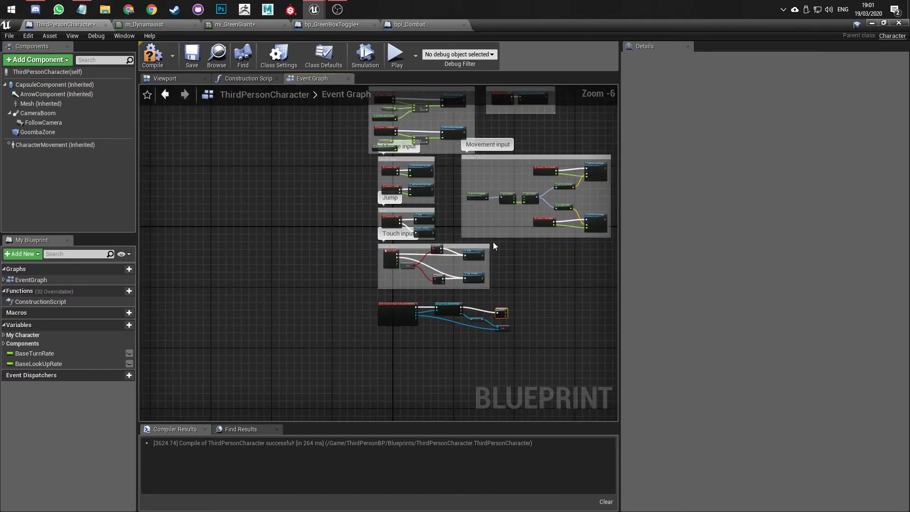
left_click(338, 25)
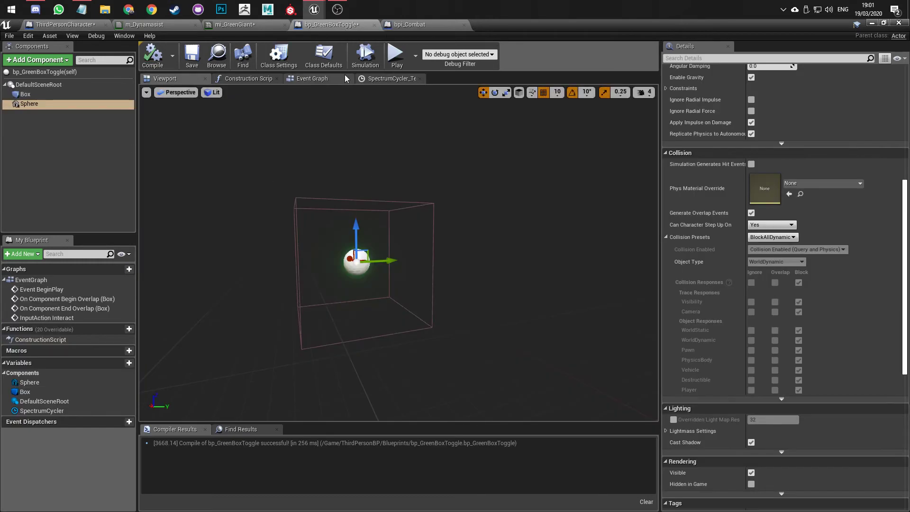
left_click(324, 80)
scroll(328, 189, "up", 1)
scroll(328, 189, "down", 2)
right_click_drag(328, 188, 357, 265)
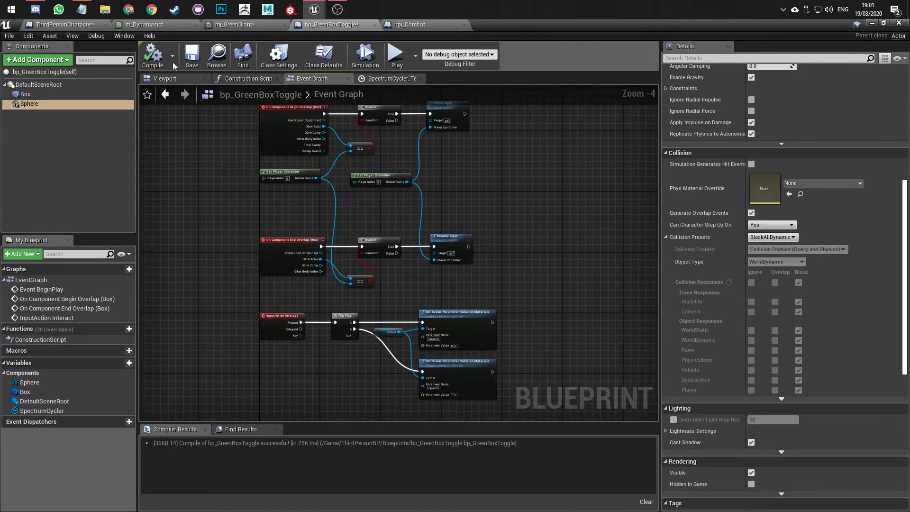
left_click(68, 25)
- Connect the Equal node's result to the new Branch's Condition and compile the ThirdPersonCharacter blueprint
scroll(528, 285, "up", 5)
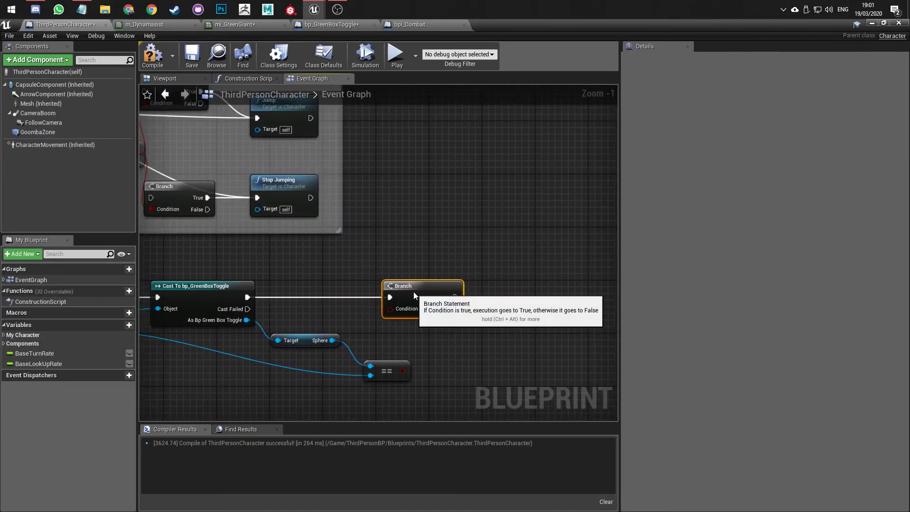
right_click_drag(413, 292, 568, 255)
left_click_drag(558, 335, 545, 274)
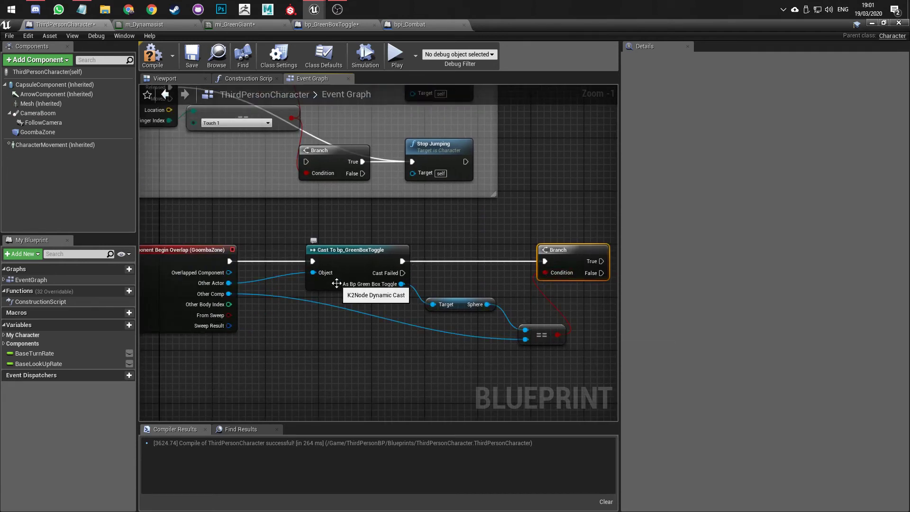
right_click_drag(334, 282, 86, 268)
left_click(152, 54)
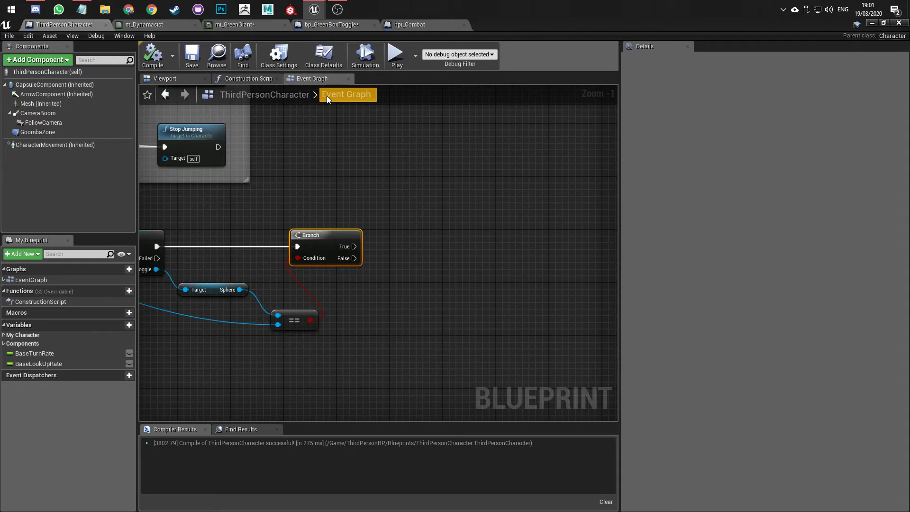
- Open the bpi_Combat interface to examine its Attacked function
left_click(404, 26)
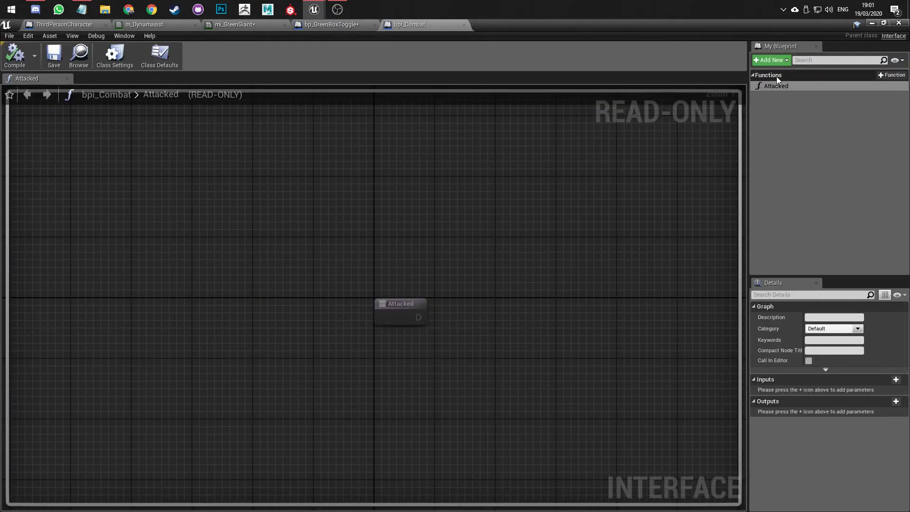
left_click(86, 26)
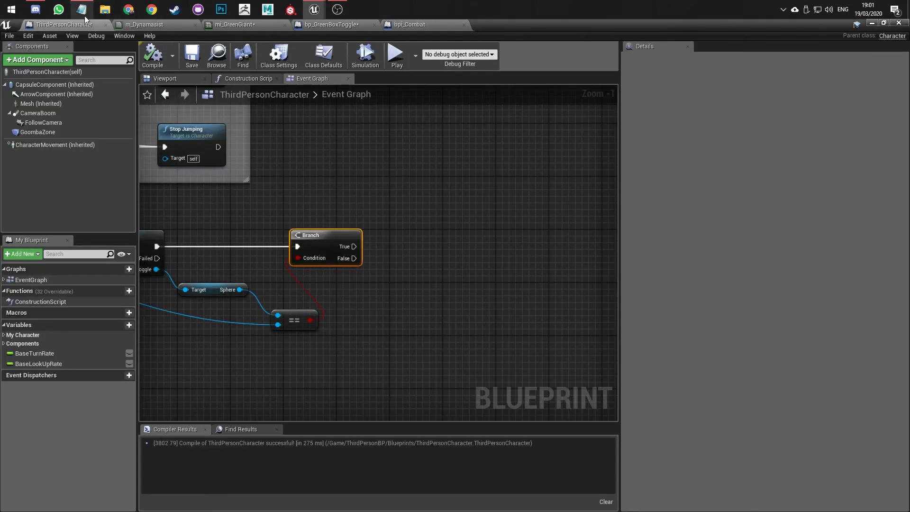
mouse_move(86, 19)
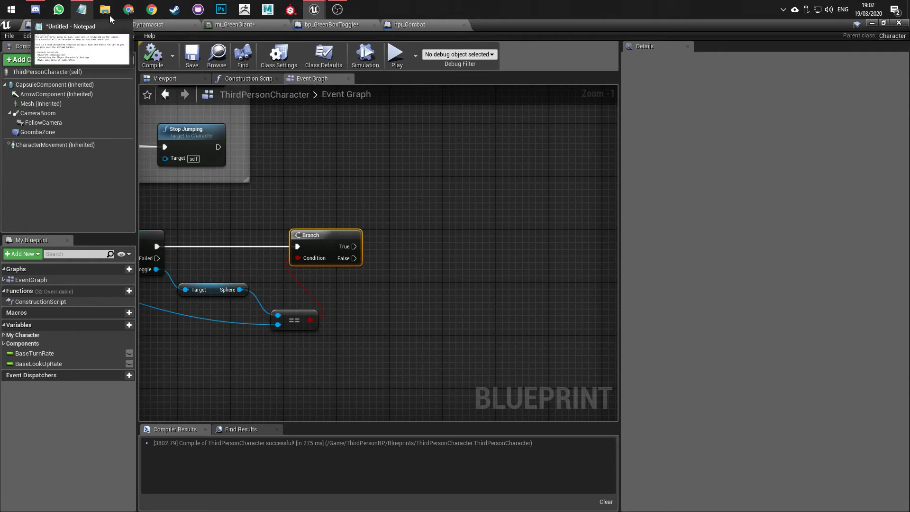
left_click(411, 25)
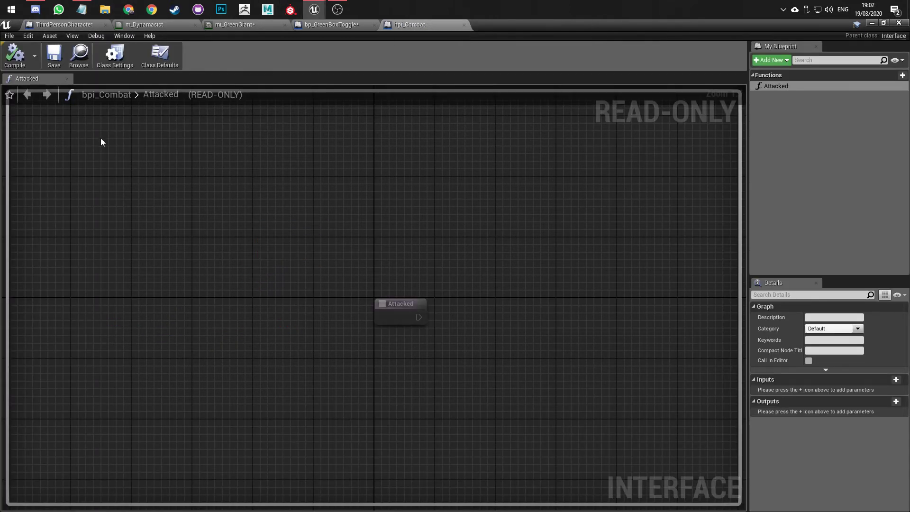
- Implement the bpi_Combat interface in the ThirdPersonCharacter blueprint's class settings, compile and save it
left_click(70, 25)
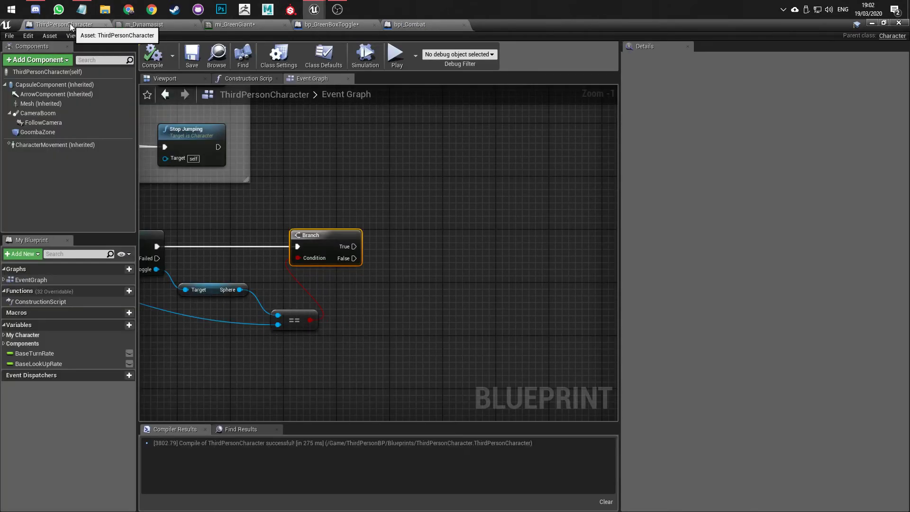
left_click(313, 64)
left_click(280, 65)
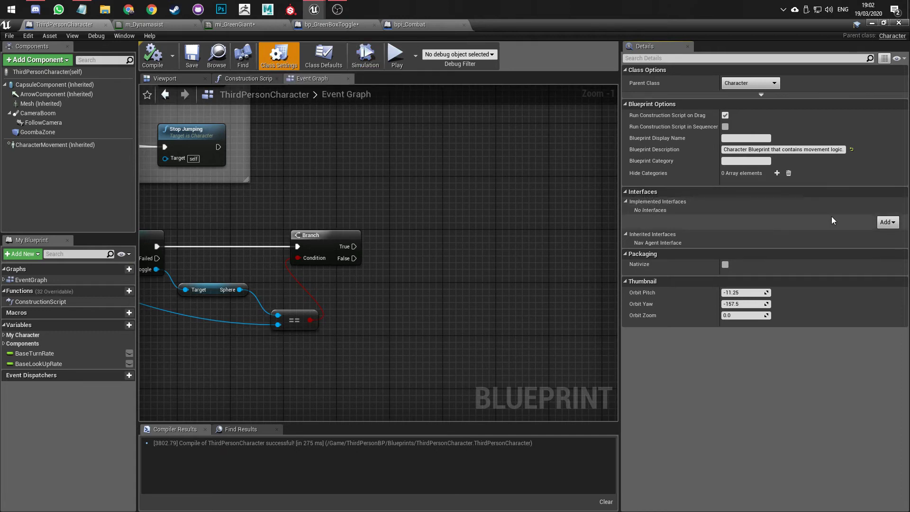
left_click(883, 226)
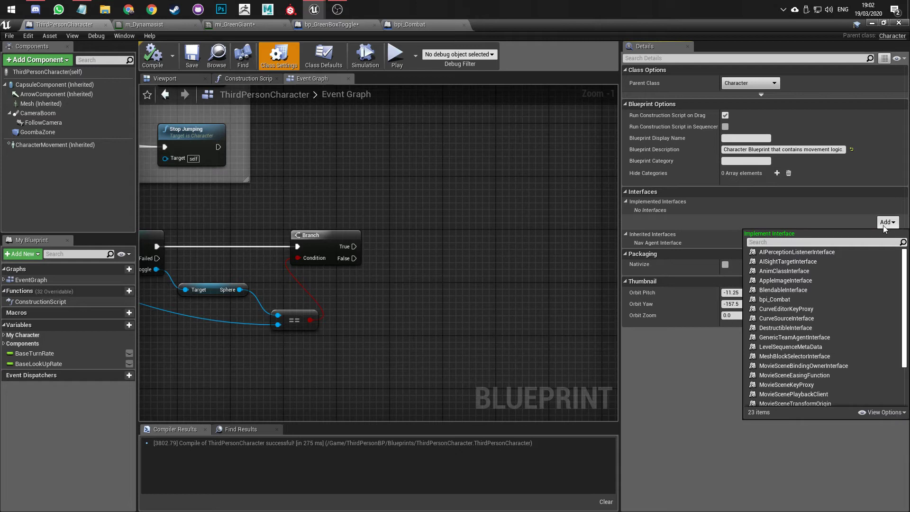
type("bpi_")
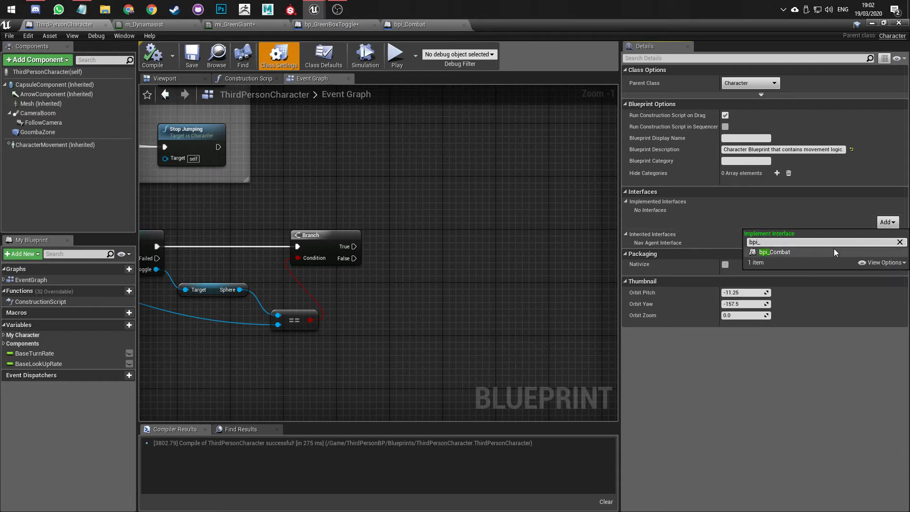
left_click(786, 252)
left_click(153, 53)
left_click(192, 53)
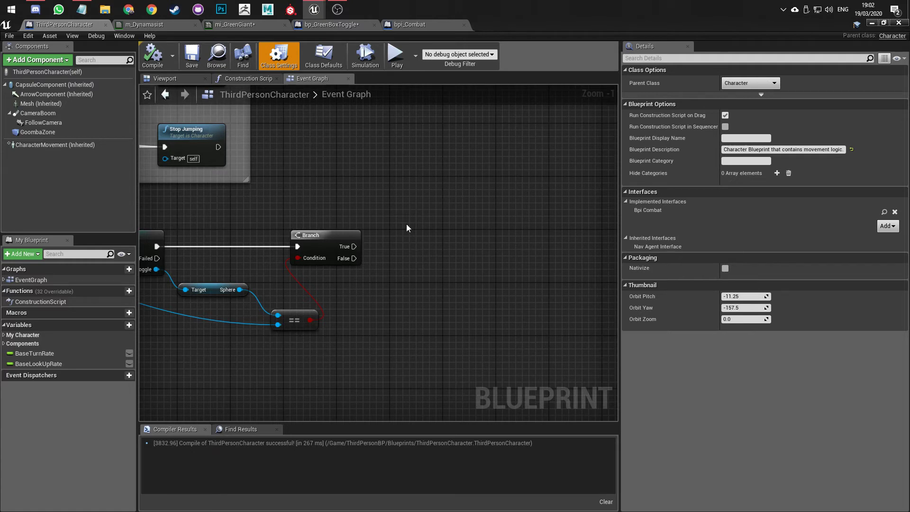
- Place an Event Attacked node and an Attacked function call targeting Third Person Character beside the Branch
right_click(440, 209)
type("attacked")
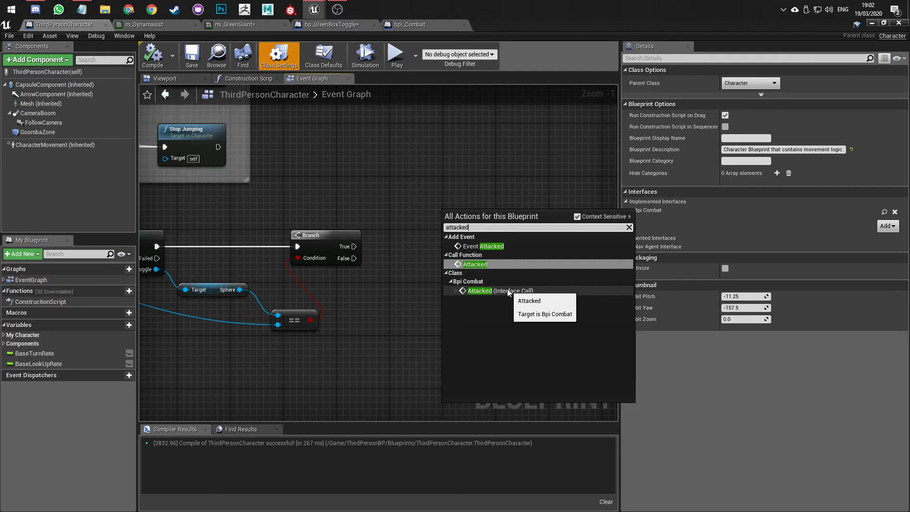
left_click(491, 246)
right_click(469, 273)
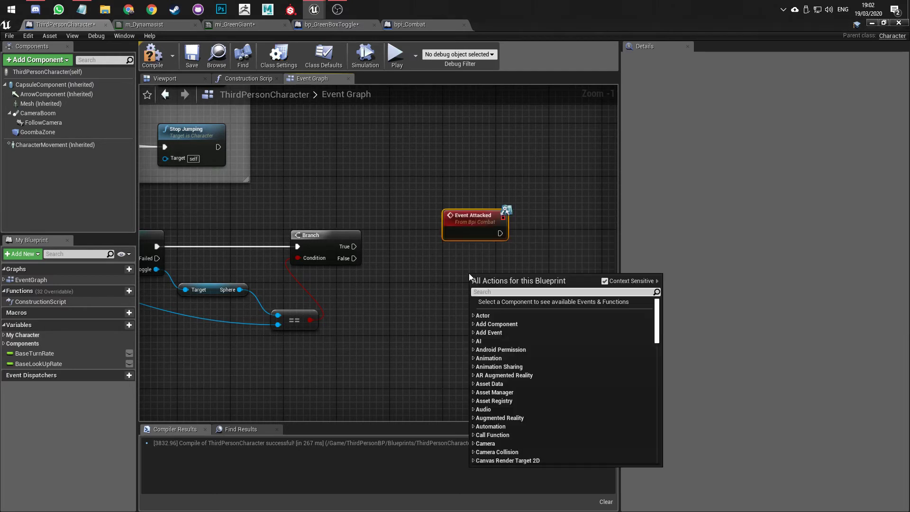
type("attacked")
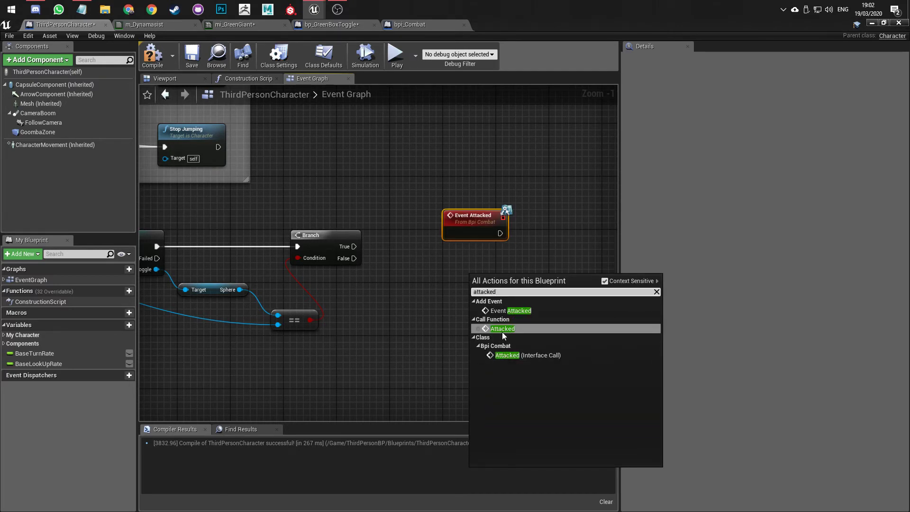
left_click(503, 332)
left_click_drag(526, 288, 506, 269)
- Add the Attacked interface call targeting Bpi Combat and place it below the other two Attacked nodes
right_click_drag(466, 336, 449, 277)
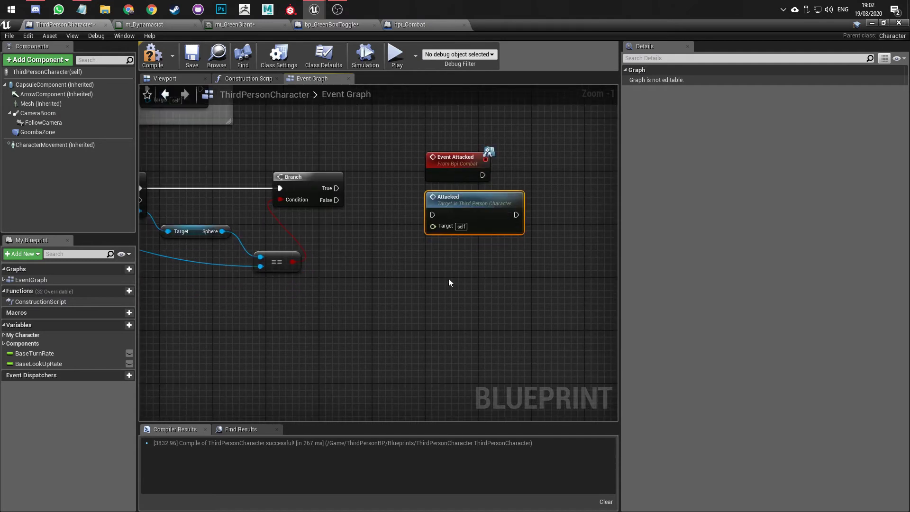
right_click(449, 278)
type("attacked")
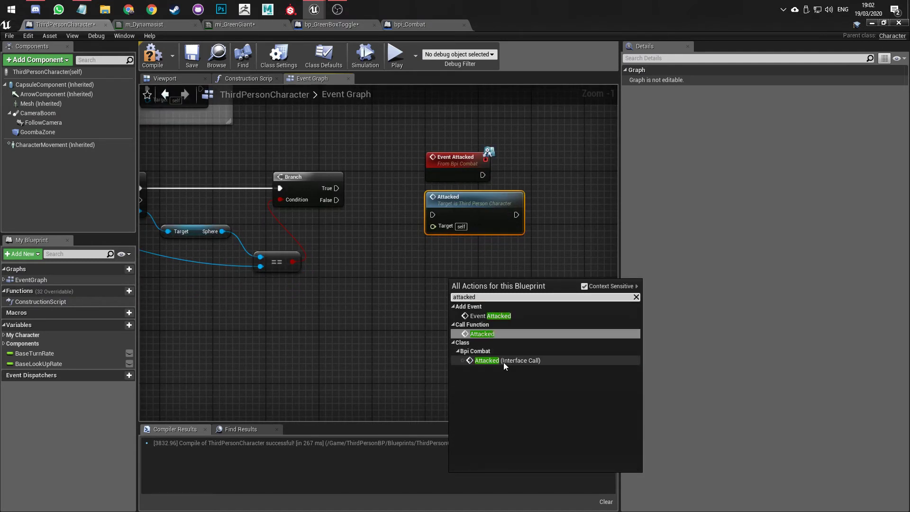
left_click(504, 363)
left_click_drag(487, 294, 472, 281)
left_click(537, 278)
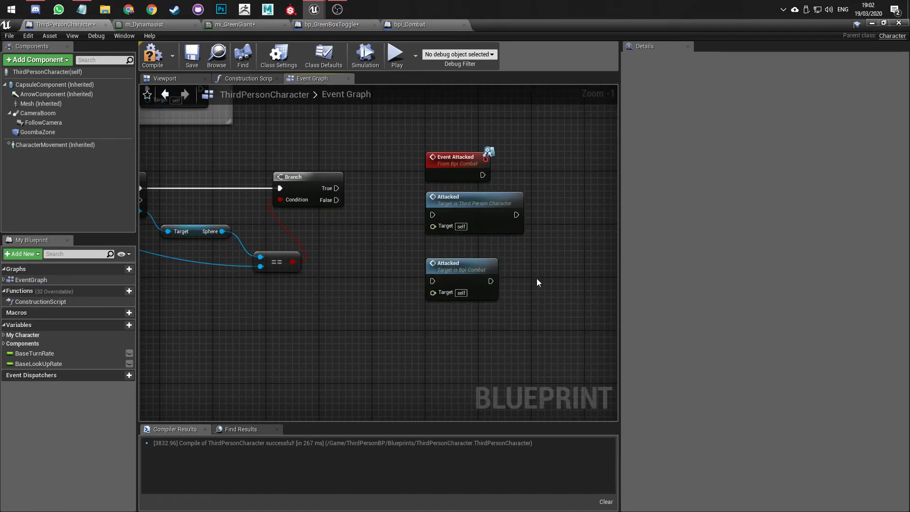
right_click_drag(537, 277, 545, 314)
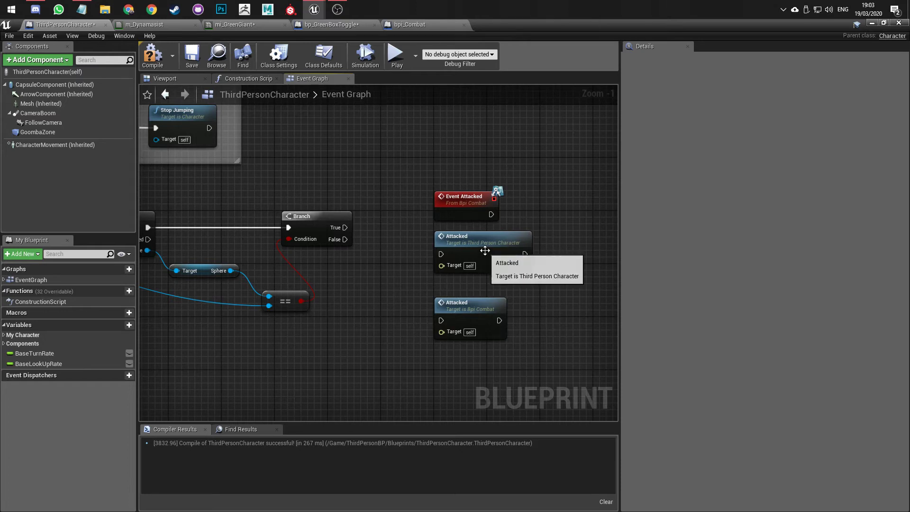
left_click_drag(504, 300, 498, 288)
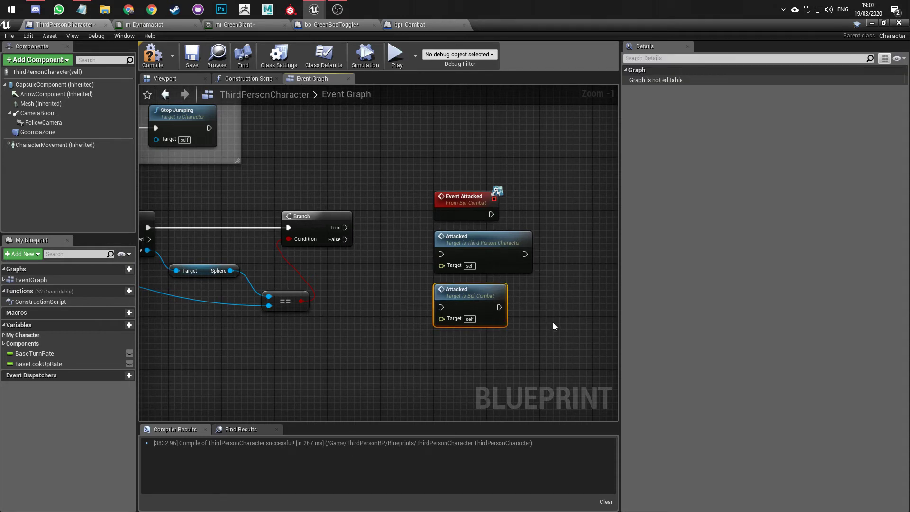
- Delete the Event Attacked node and both Attacked call nodes beside the Branch
left_click(488, 238)
left_click(467, 205)
left_click_drag(552, 302, 425, 198)
key("Delete")
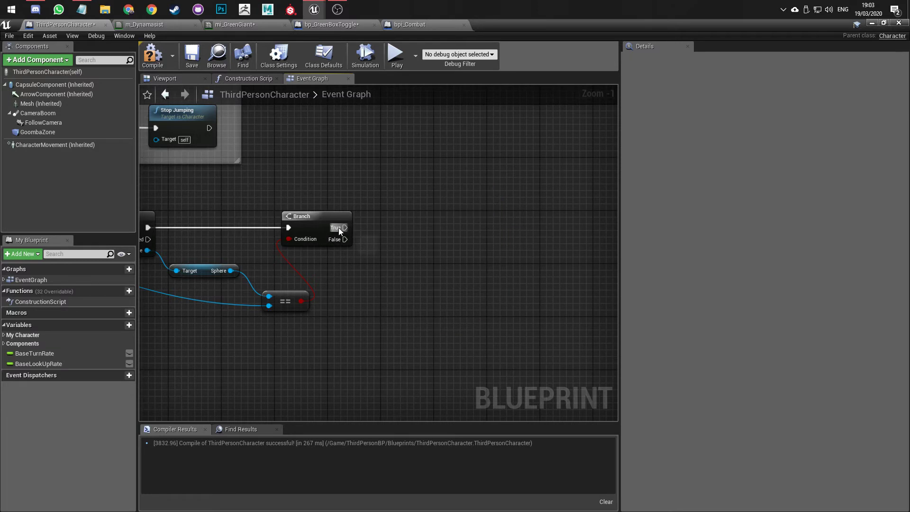
- Search the context-sensitive node list for a message version of bpi_Combat's Attacked function
right_click(424, 228)
type("message")
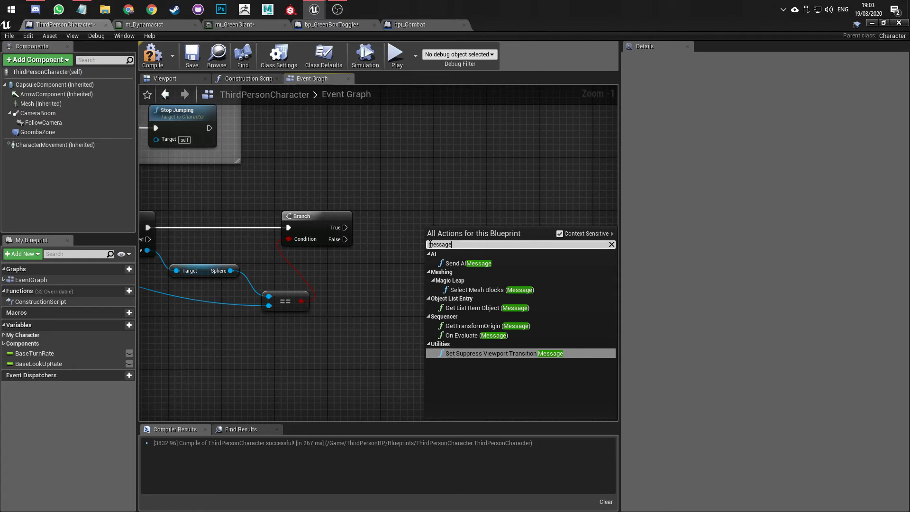
left_click(430, 245)
type("attacked")
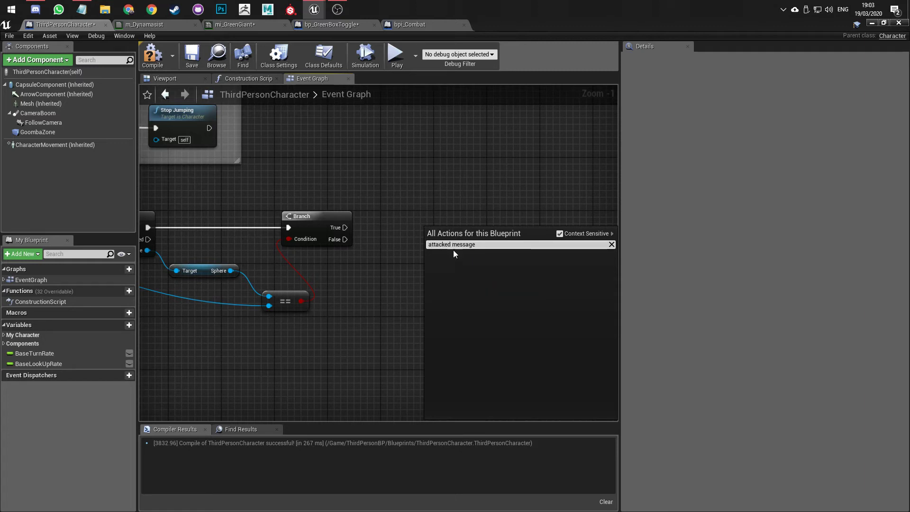
key("ctrl+a")
type("bpi")
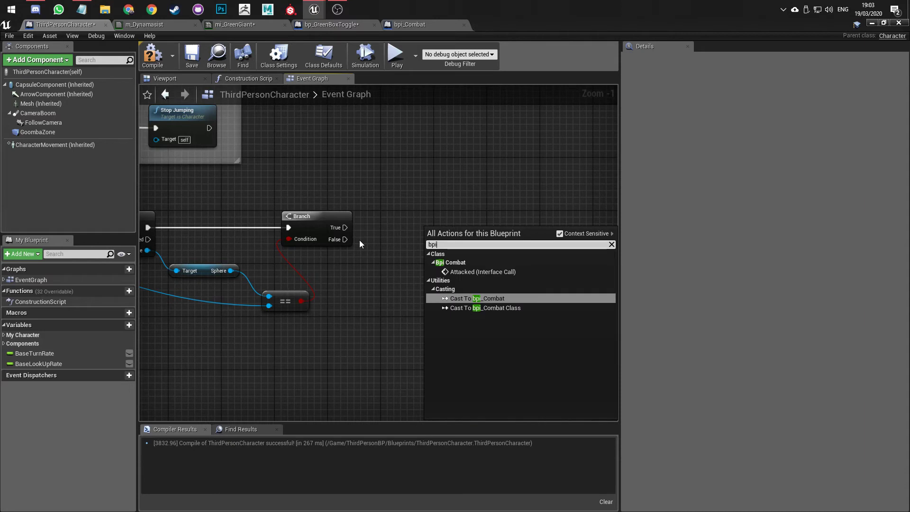
type("_messag")
key("BackSpace")
key("BackSpace")
key("BackSpace")
key("BackSpace")
key("BackSpace")
key("BackSpace")
key("BackSpace")
key("BackSpace")
key("BackSpace")
key("BackSpace")
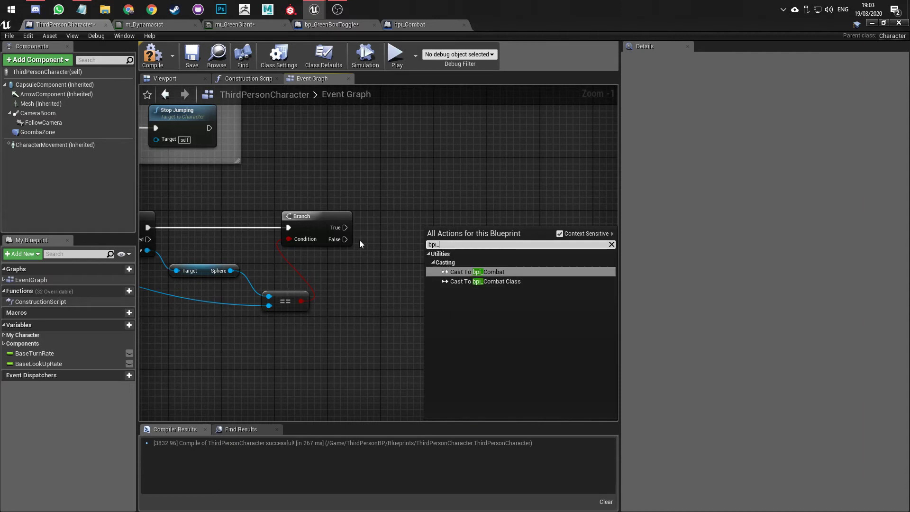
- Turn off context-sensitive filtering to add Bpi Combat's Attacked (Message) node, and turn the filtering back on
left_click(562, 234)
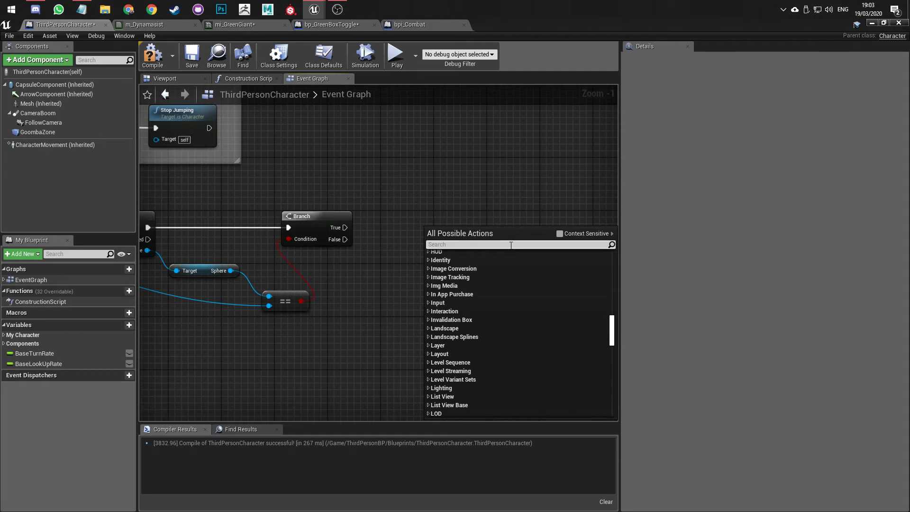
type("attacked m")
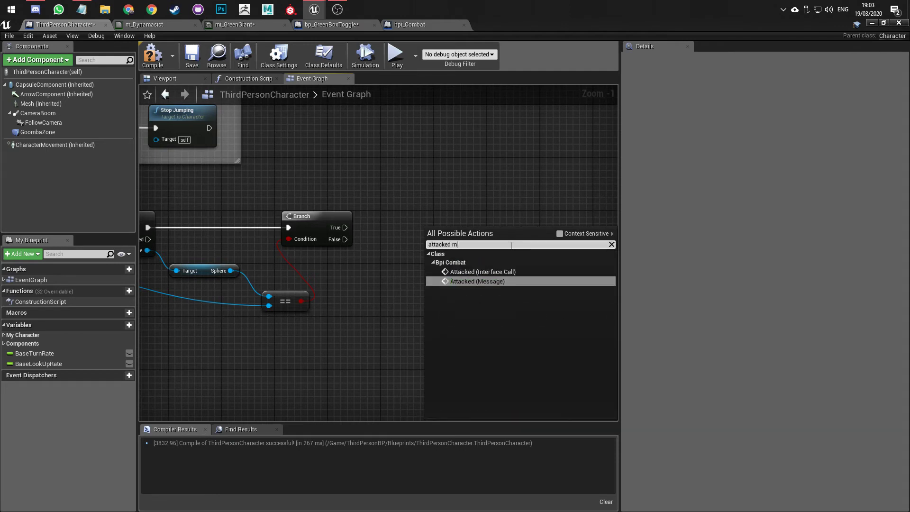
left_click(487, 281)
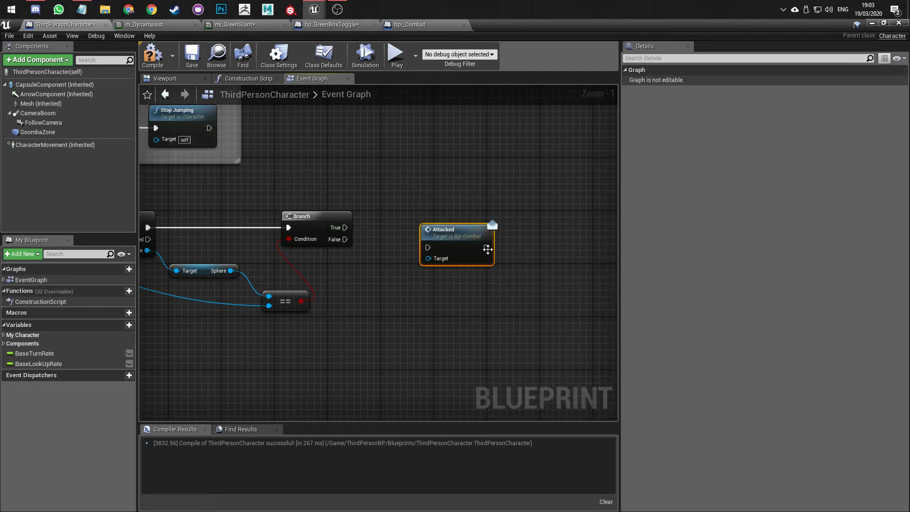
right_click(429, 182)
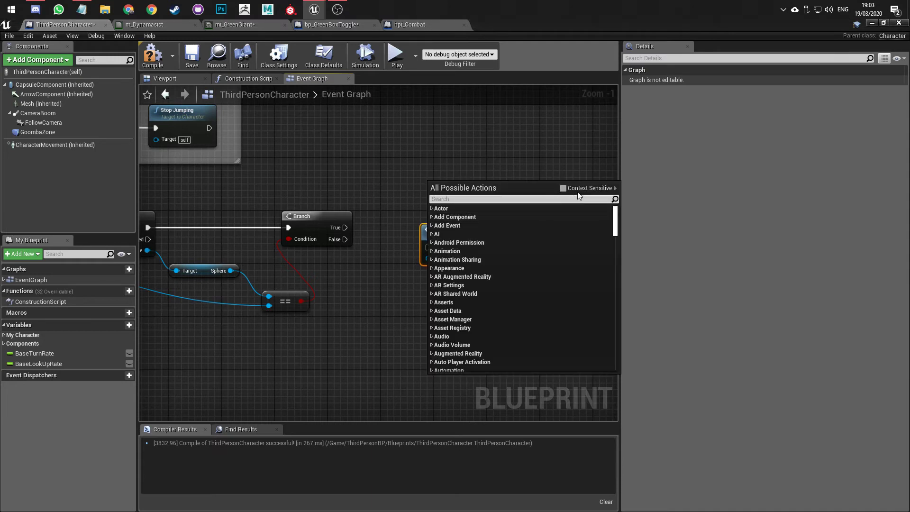
left_click(561, 189)
left_click(521, 167)
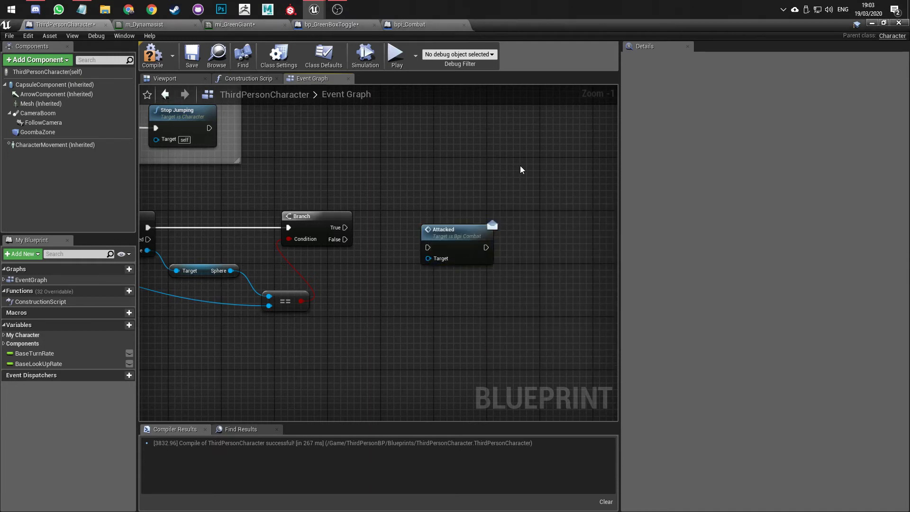
- Align the Attacked message node with the Branch and connect the Branch's True output to it
left_click_drag(435, 238, 421, 219)
right_click_drag(349, 258, 374, 251)
left_click_drag(366, 221, 439, 220)
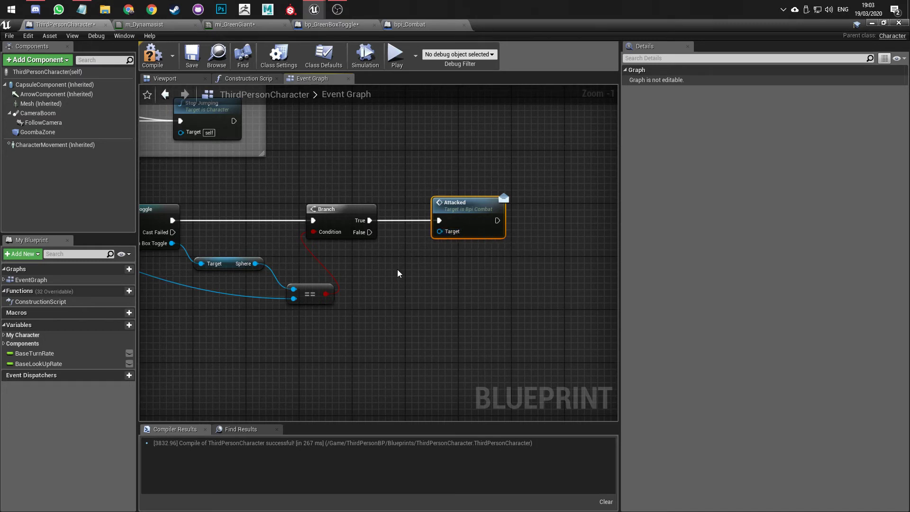
- Connect Other Actor from the GoombaZone begin overlap event to the Attacked message's Target
scroll(426, 250, "down", 1)
right_click_drag(427, 250, 504, 232)
scroll(469, 243, "down", 1)
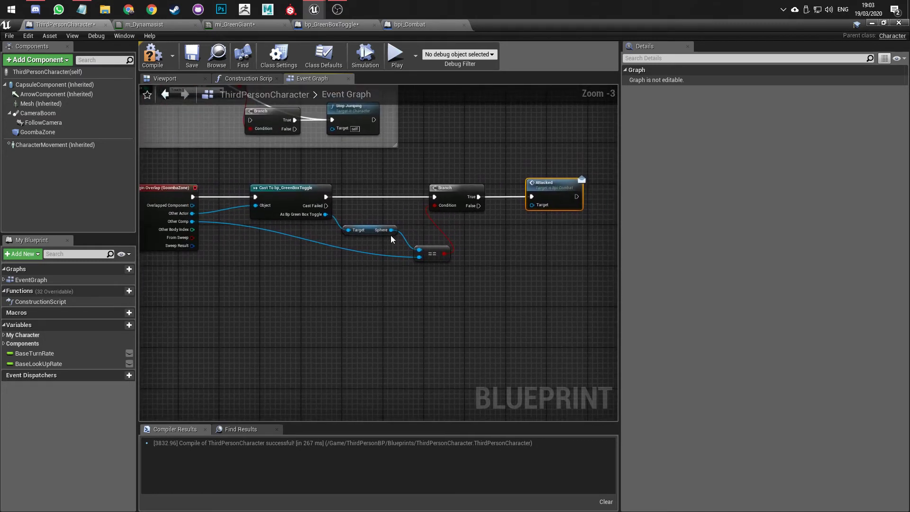
left_click_drag(192, 214, 531, 205)
right_click_drag(481, 232, 481, 275)
right_click_drag(350, 241, 419, 258)
scroll(419, 258, "up", 3)
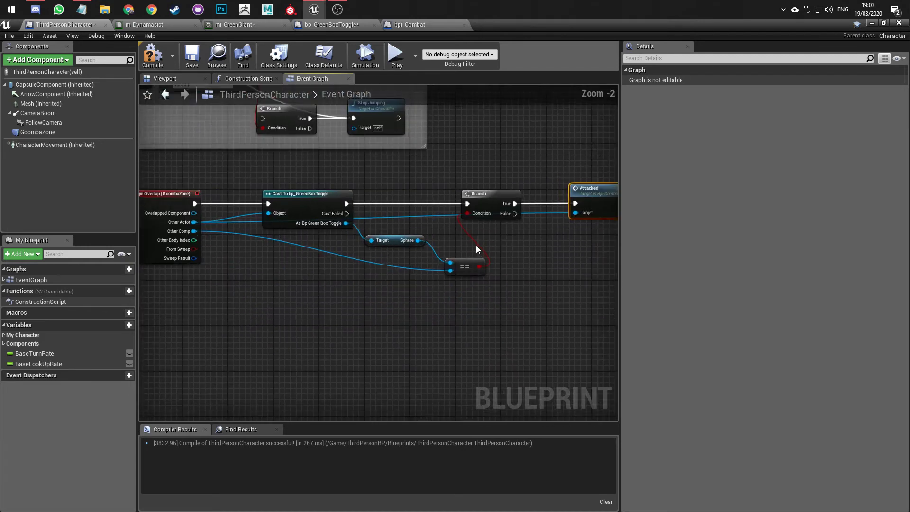
- Rearrange the nodes between the overlap event and the Branch, lining up the cast and moving the Sphere getter below it
left_click(281, 229)
scroll(265, 273, "down", 3)
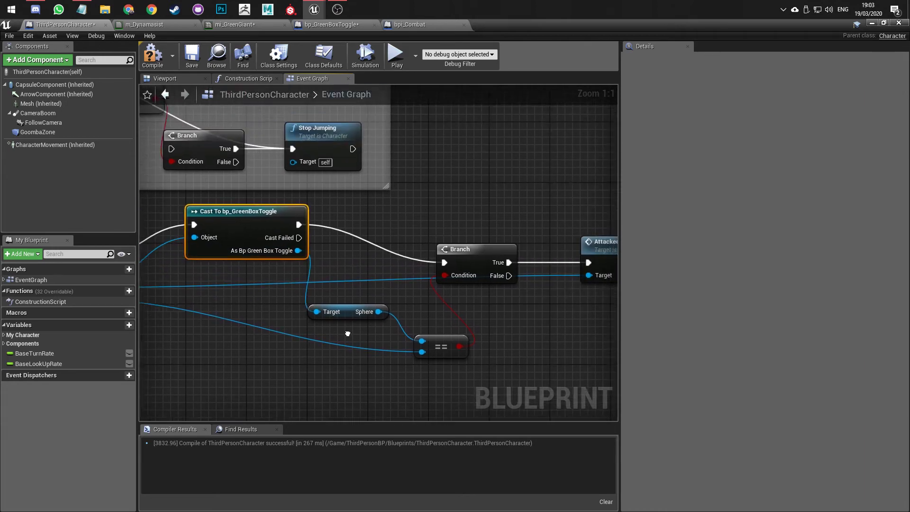
left_click_drag(429, 266, 402, 242)
left_click_drag(423, 274, 274, 255)
left_click(300, 303)
scroll(301, 303, "up", 2)
right_click_drag(300, 303, 411, 297)
left_click(456, 284)
left_click_drag(458, 288, 464, 321)
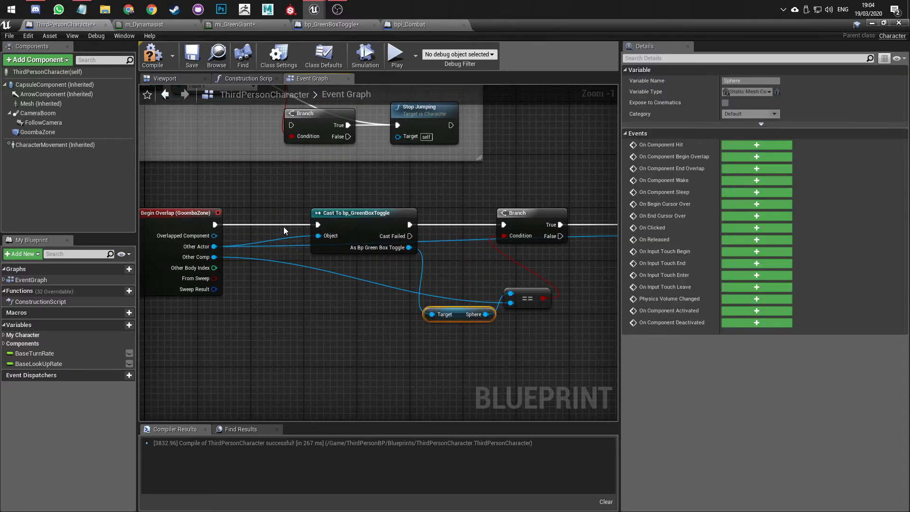
- Insert a reroute node on the Other Comp wire and move it well below the bp_GreenBoxToggle cast
double_click(397, 292)
left_click_drag(406, 294, 347, 313)
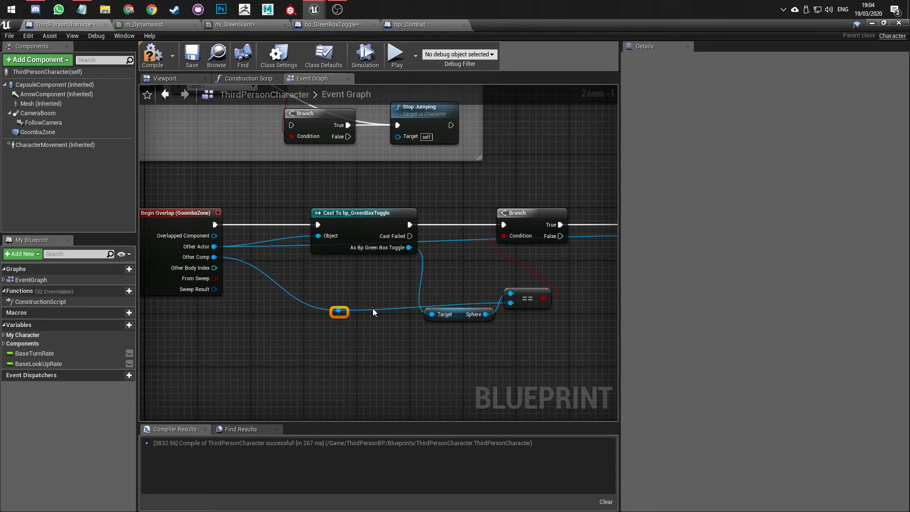
left_click_drag(340, 312, 341, 361)
right_click_drag(341, 363, 231, 324)
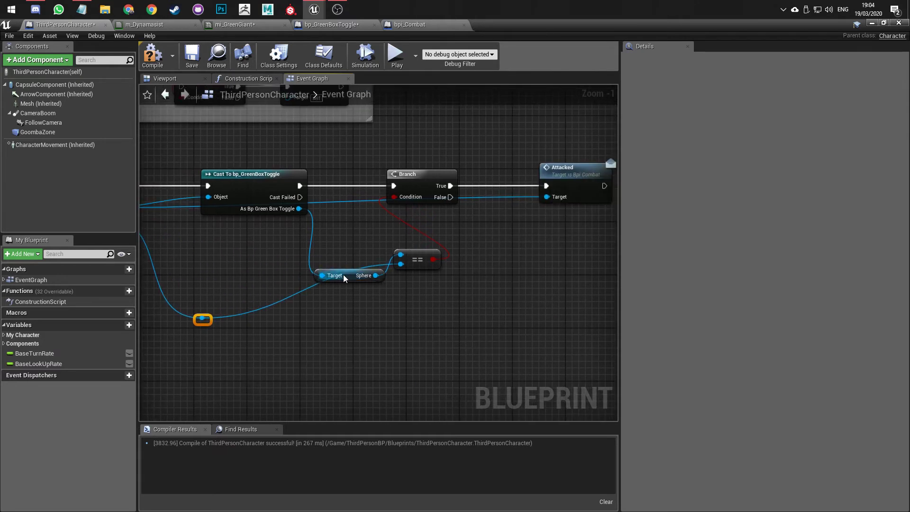
- Move the Sphere getter above the Equal node's inputs and shift the Branch closer to the Attacked message
left_click_drag(348, 278, 355, 232)
left_click_drag(417, 182, 454, 184)
right_click_drag(309, 294, 346, 304)
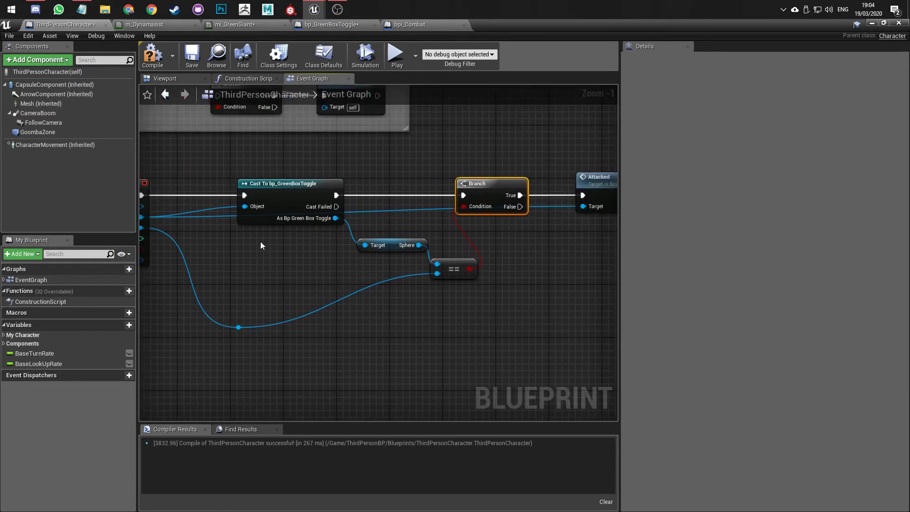
- Delete the reroute node on the Other Comp wire and reconnect Other Comp directly to the Equal node
left_click_drag(277, 300, 214, 357)
key("Delete")
left_click_drag(141, 227, 461, 274)
- Insert two reroute nodes on the Other Actor wire so it runs beneath the Equal node to Attacked's Target
double_click(241, 218)
left_click_drag(241, 217, 243, 314)
right_click_drag(442, 294, 322, 283)
double_click(391, 209)
left_click_drag(399, 213, 464, 314)
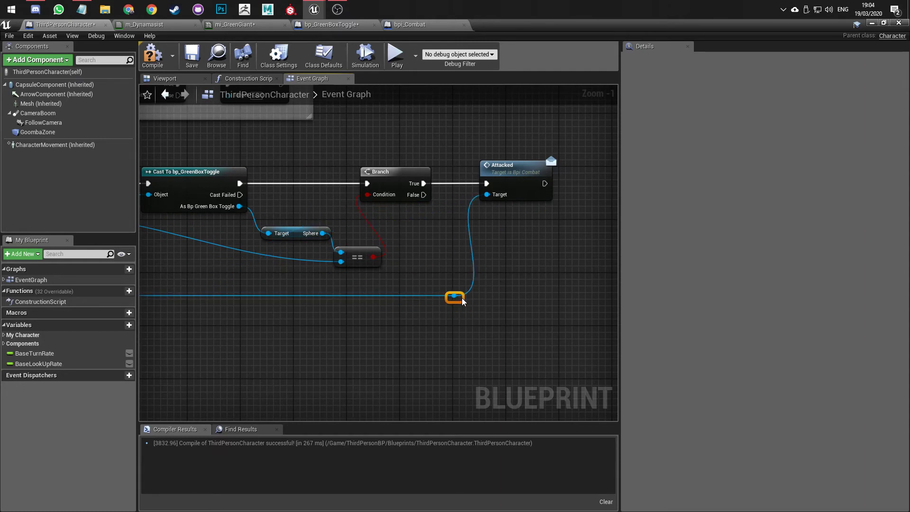
- Compile the ThirdPersonCharacter blueprint with the completed overlap-to-Attacked wiring
scroll(469, 329, "down", 3)
right_click_drag(469, 329, 425, 331)
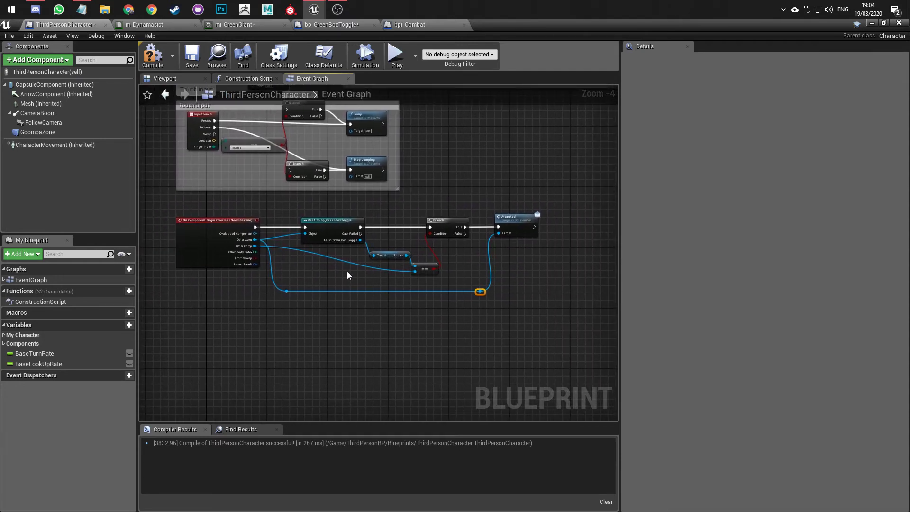
scroll(351, 269, "up", 1)
right_click_drag(351, 269, 280, 256)
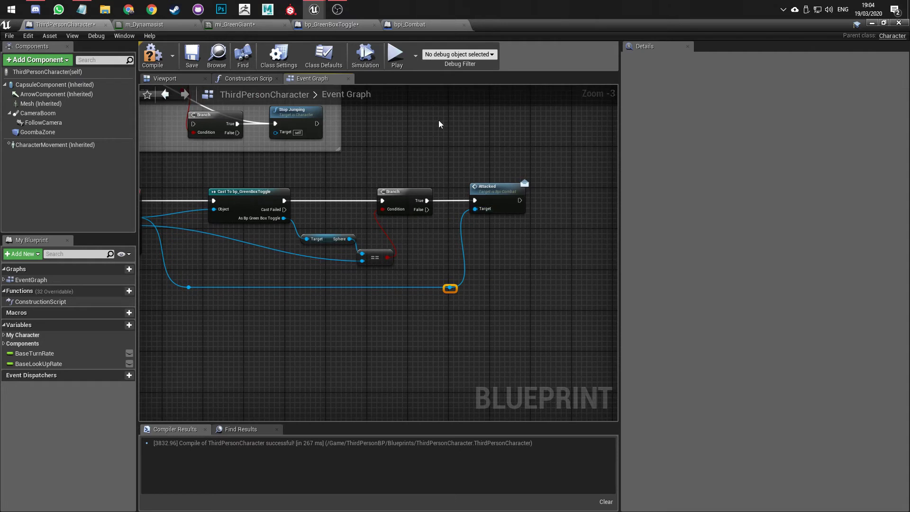
left_click(153, 56)
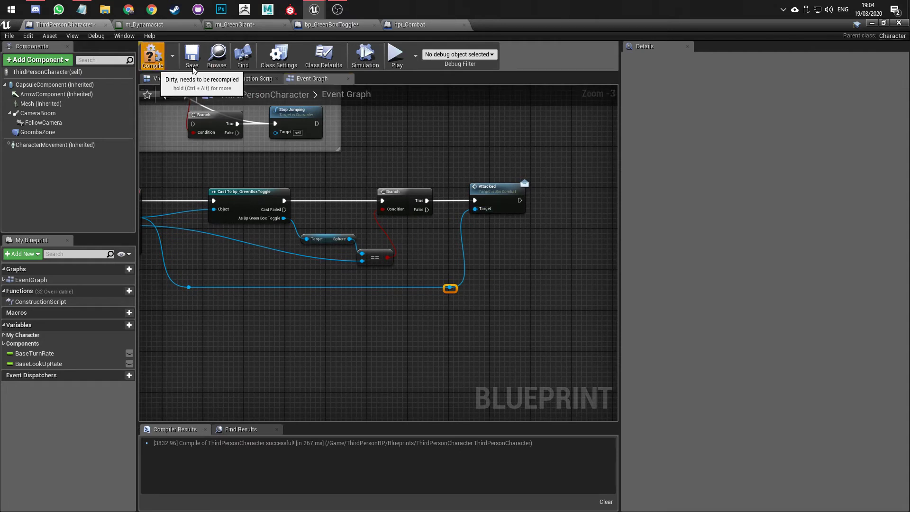
- Implement the bpi_Combat interface in the bp_GreenBoxToggle blueprint's class settings and compile it
scroll(293, 272, "down", 1)
scroll(293, 272, "up", 1)
right_click_drag(293, 272, 371, 323)
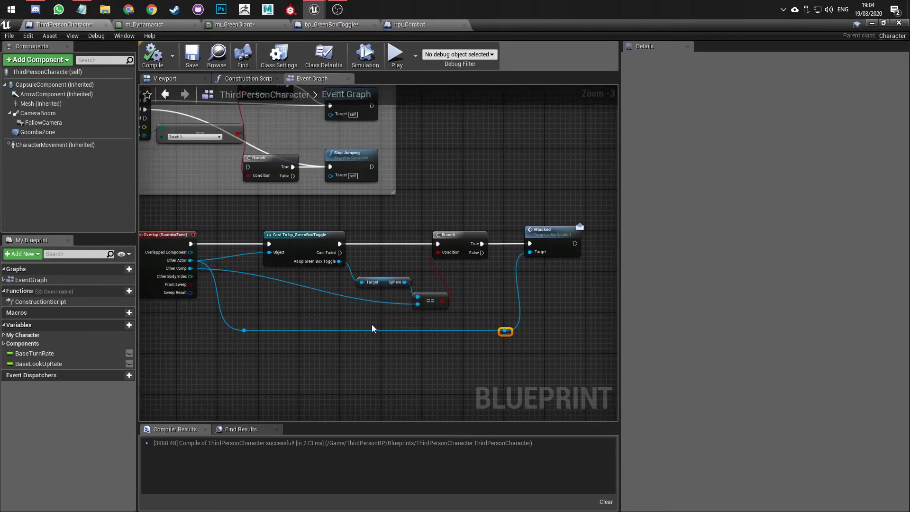
left_click(342, 27)
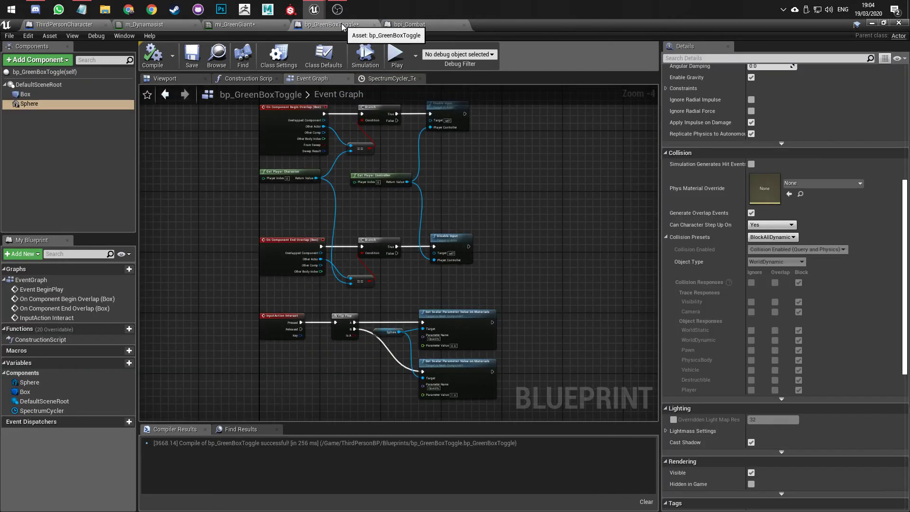
left_click(284, 63)
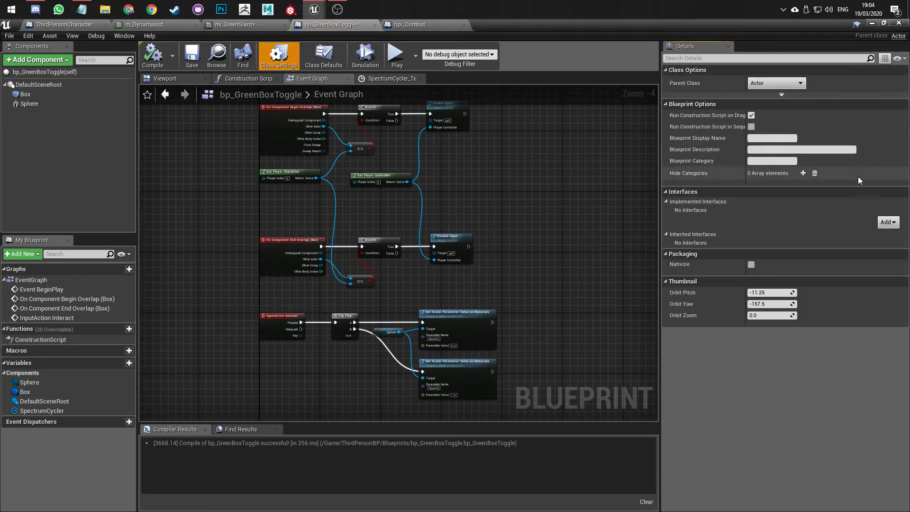
left_click(886, 223)
type("bpi_")
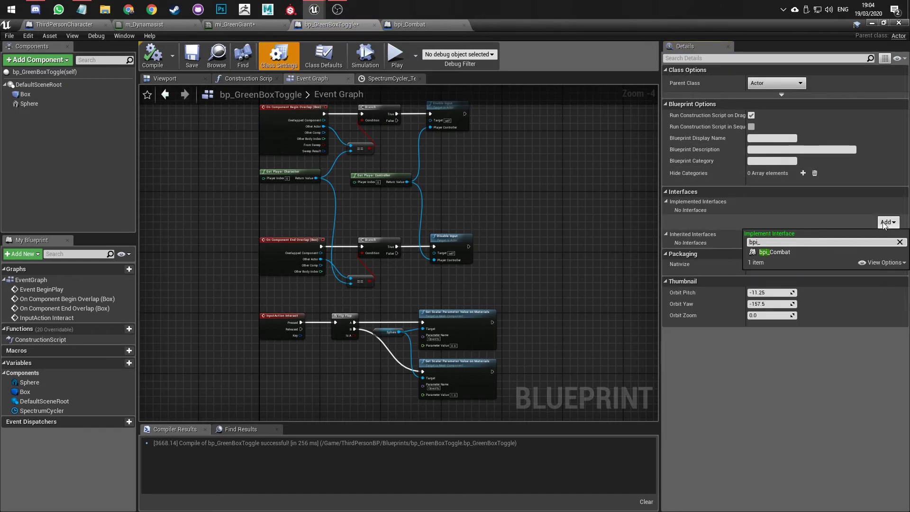
left_click(783, 254)
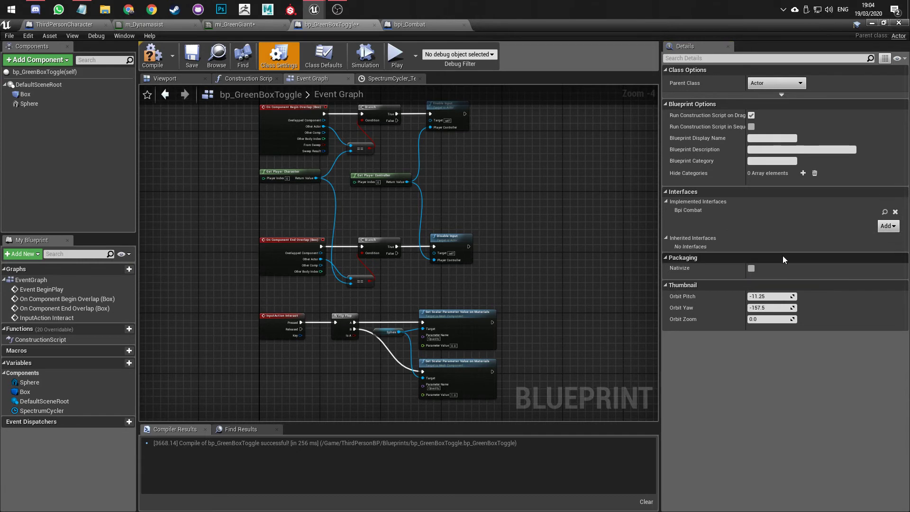
left_click(154, 64)
- Examine the Attacked message call in ThirdPersonCharacter and the matching Attacked function in bpi_Combat
right_click_drag(533, 303, 525, 180)
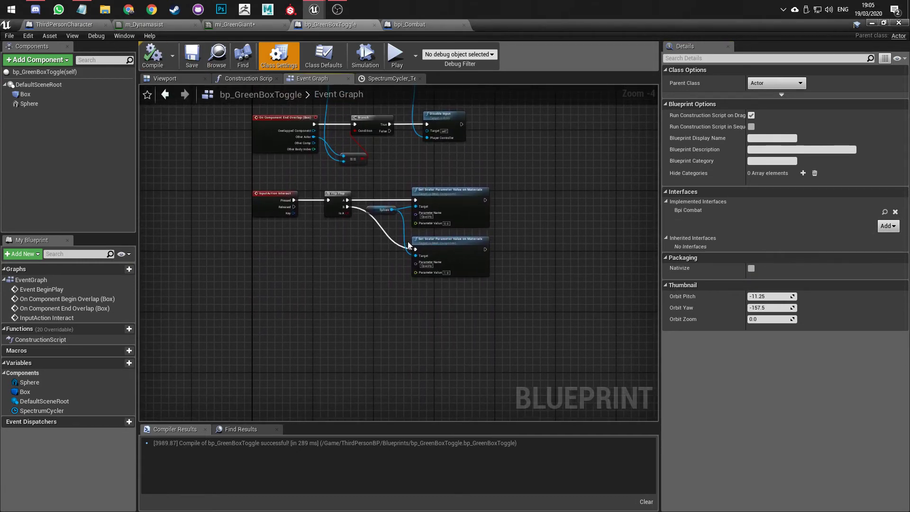
right_click_drag(273, 310, 267, 289)
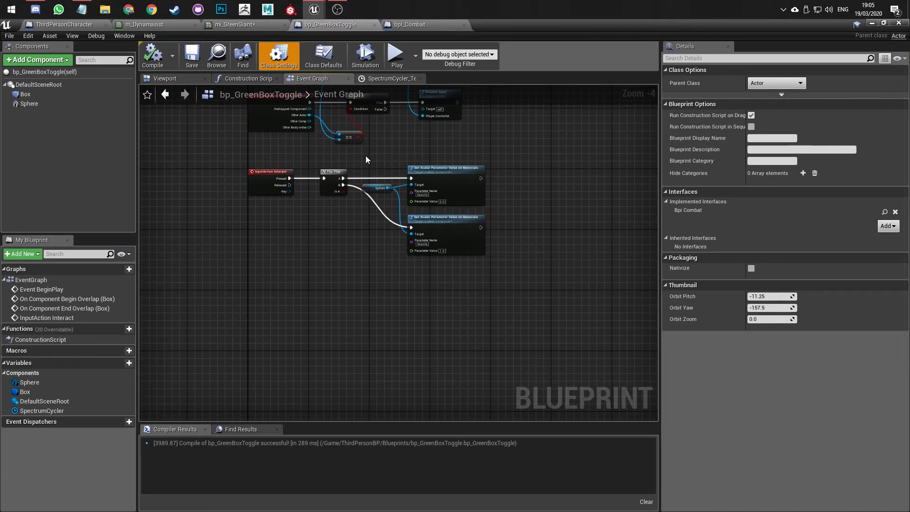
left_click(416, 25)
left_click(334, 23)
left_click(253, 27)
left_click(305, 26)
left_click(78, 23)
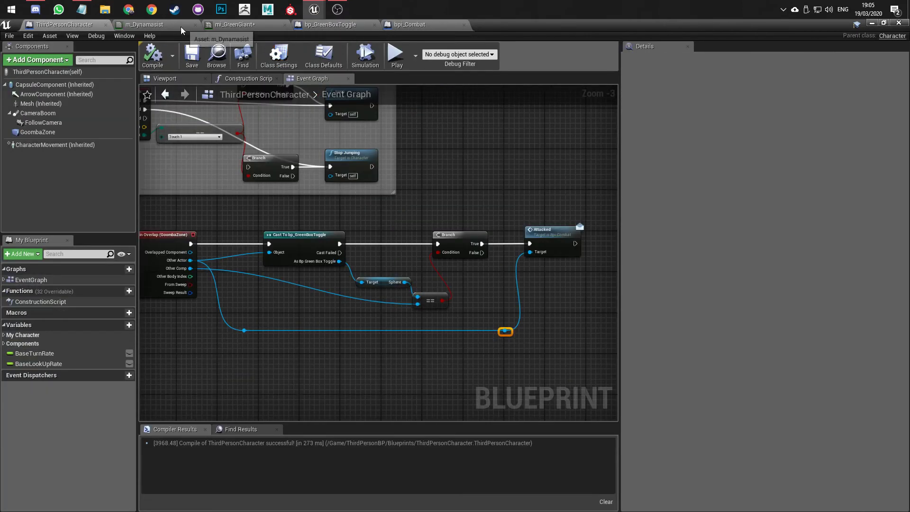
left_click(550, 242)
scroll(559, 251, "up", 3)
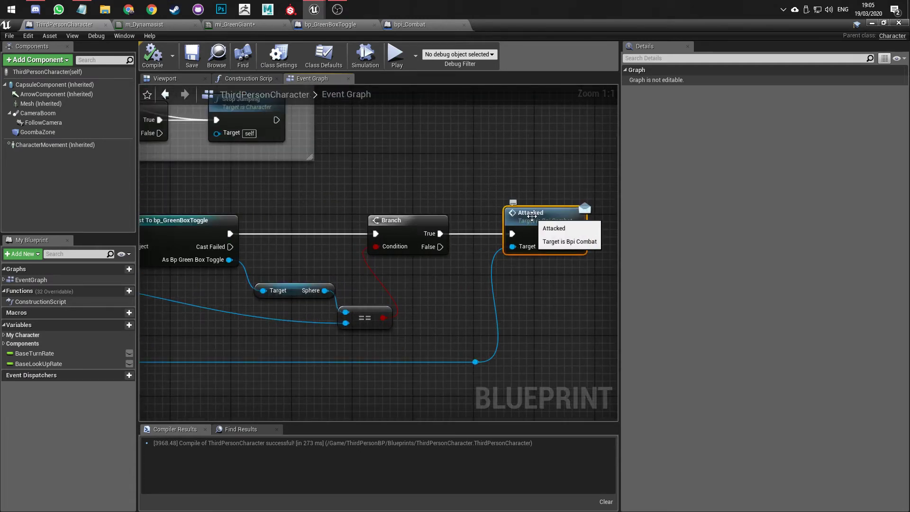
left_click(408, 25)
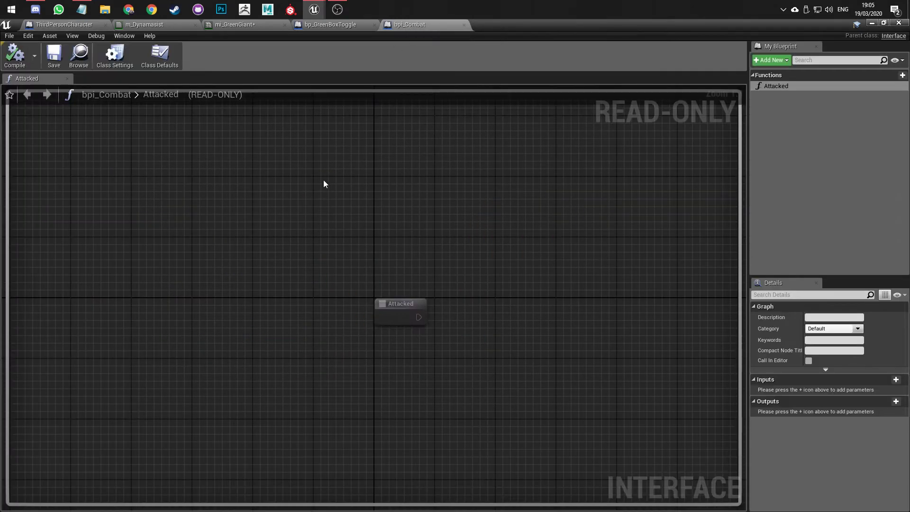
- Add an Event Attacked node to bp_GreenBoxToggle's event graph, aligned below InputAction Interact, and compile
left_click(317, 27)
right_click(261, 313)
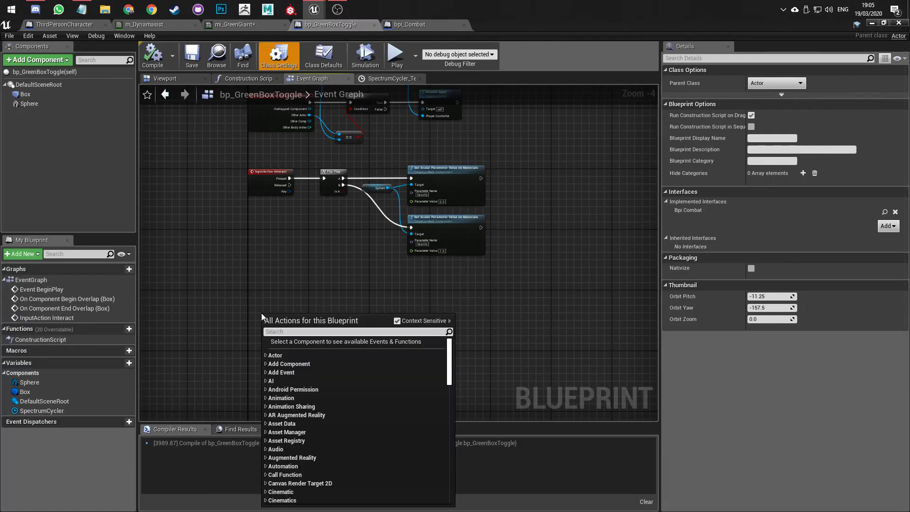
type("event attac")
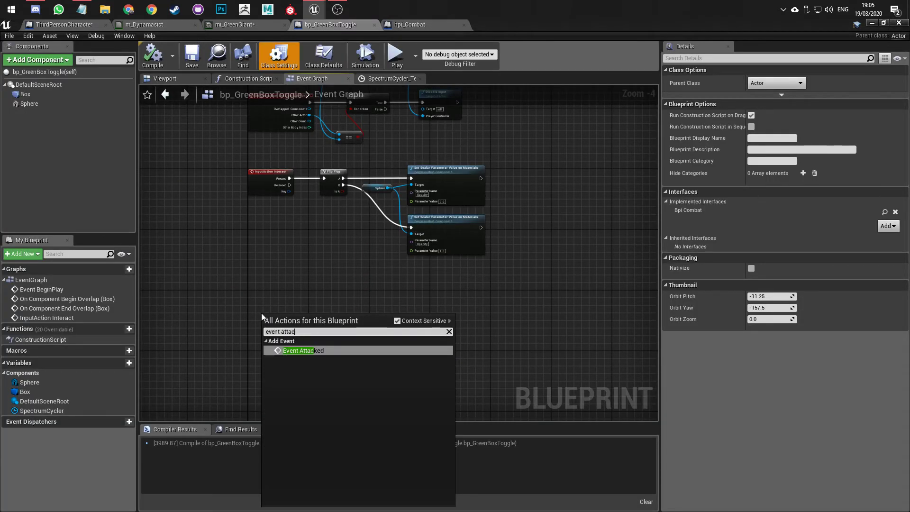
key("Return")
left_click_drag(276, 320, 264, 298)
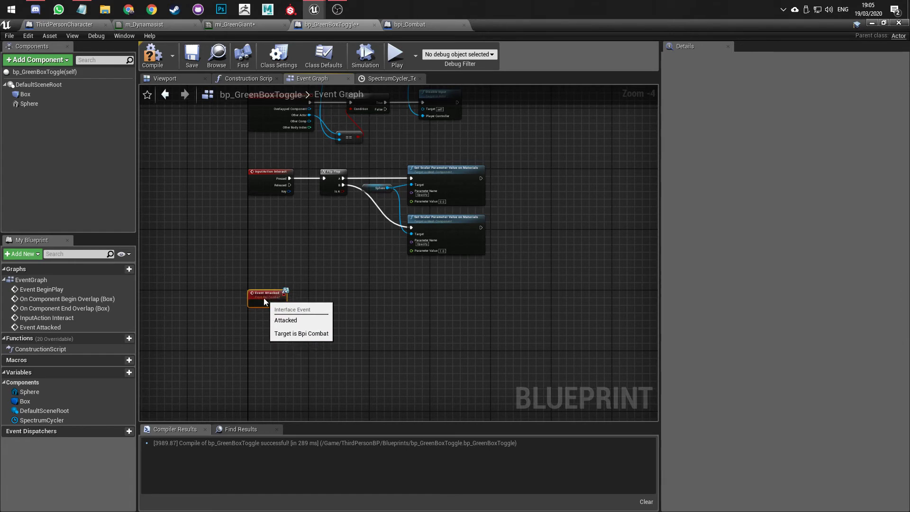
left_click(152, 56)
- Demonstrate recompiling bp_GreenBoxToggle by adding a temporary Boolean variable and deleting it again
left_click(281, 55)
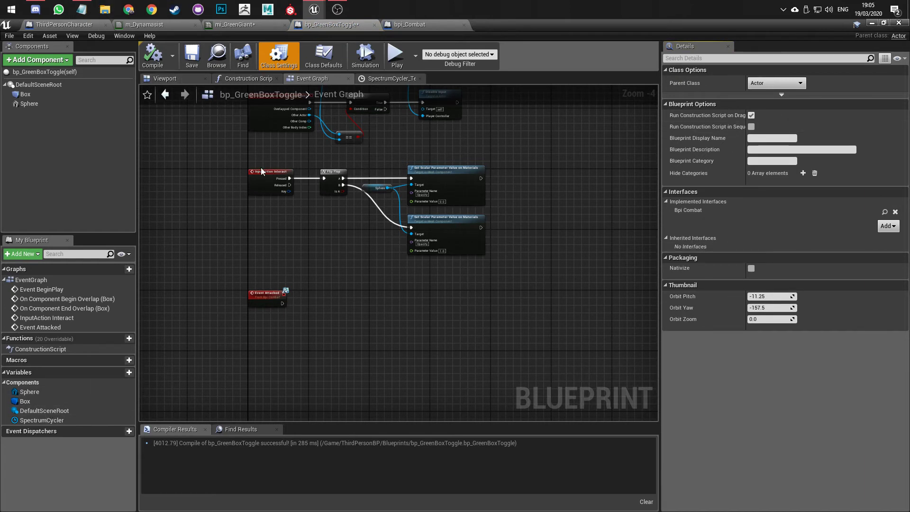
left_click(129, 372)
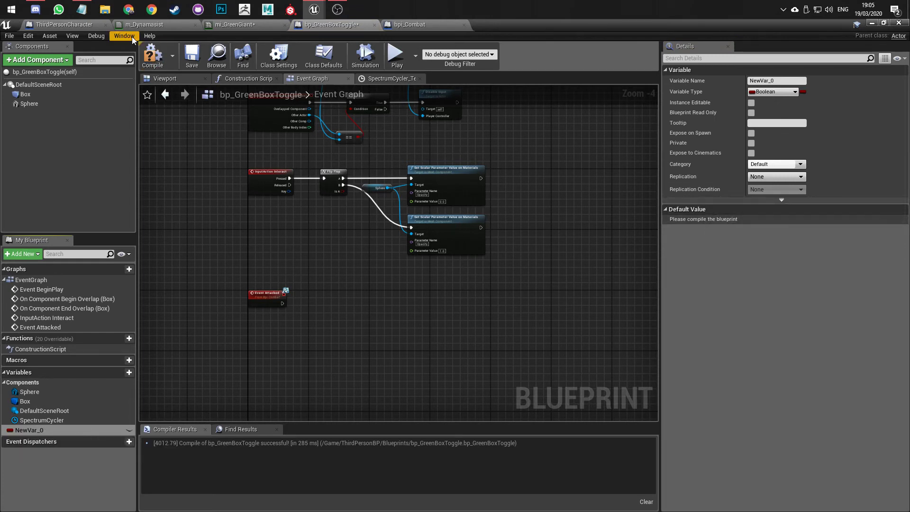
left_click(152, 56)
left_click(43, 431)
key("Delete")
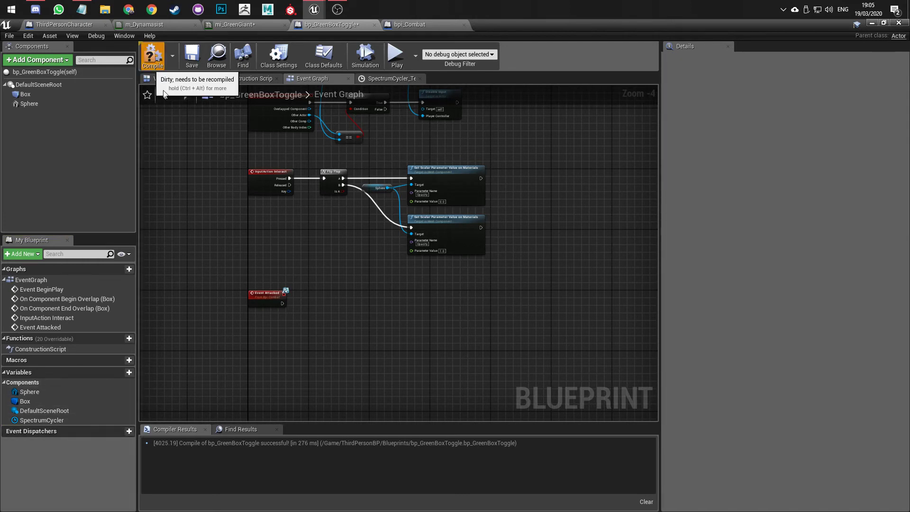
left_click(152, 63)
- Search the actions available from Event Attacked's execution output for a launch node, leaving the graph unchanged
scroll(321, 323, "up", 4)
right_click_drag(330, 320, 361, 344)
scroll(361, 317, "down", 1)
left_click(244, 305)
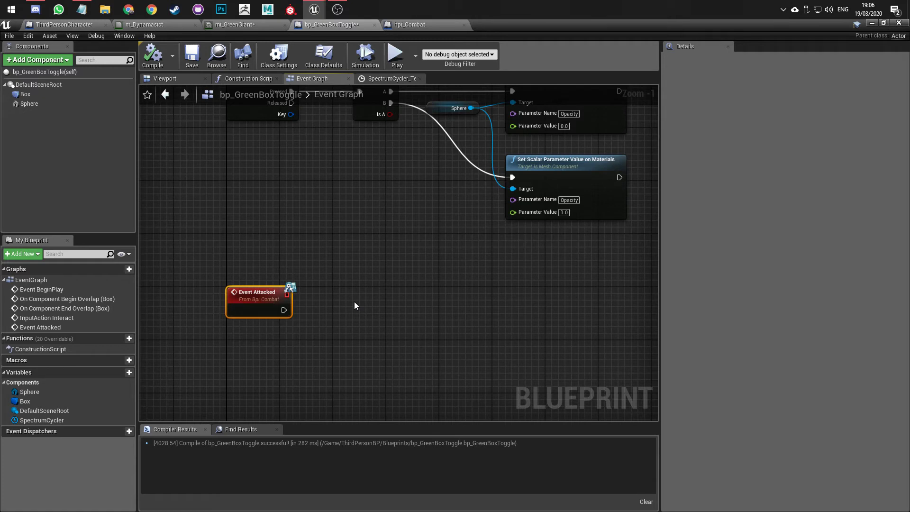
right_click_drag(354, 302, 309, 233)
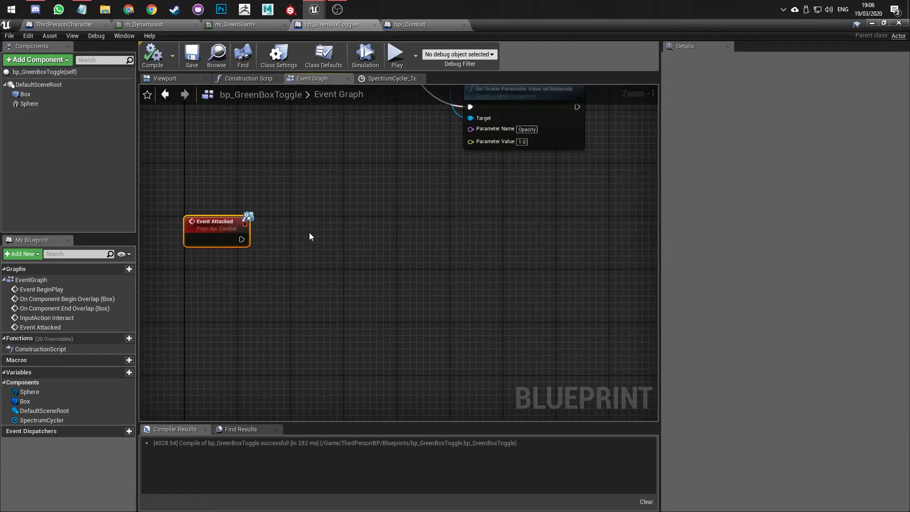
left_click_drag(240, 240, 340, 238)
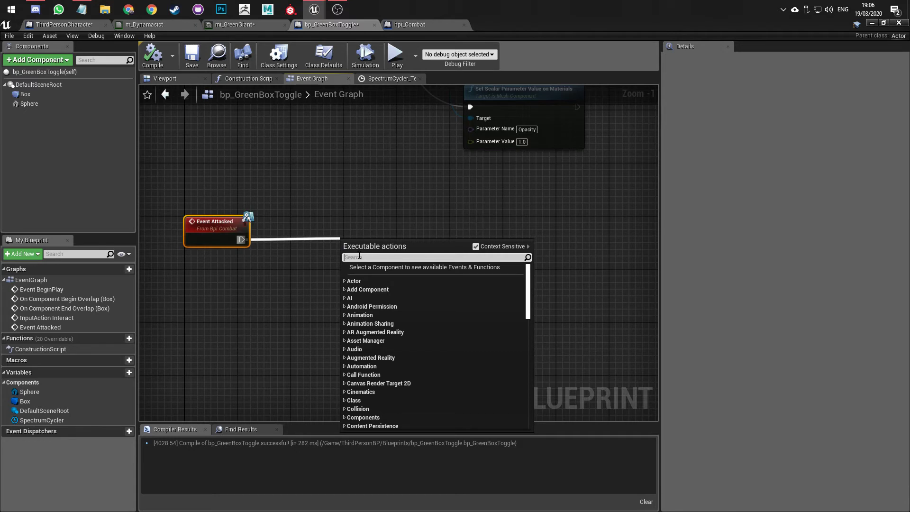
type("launch")
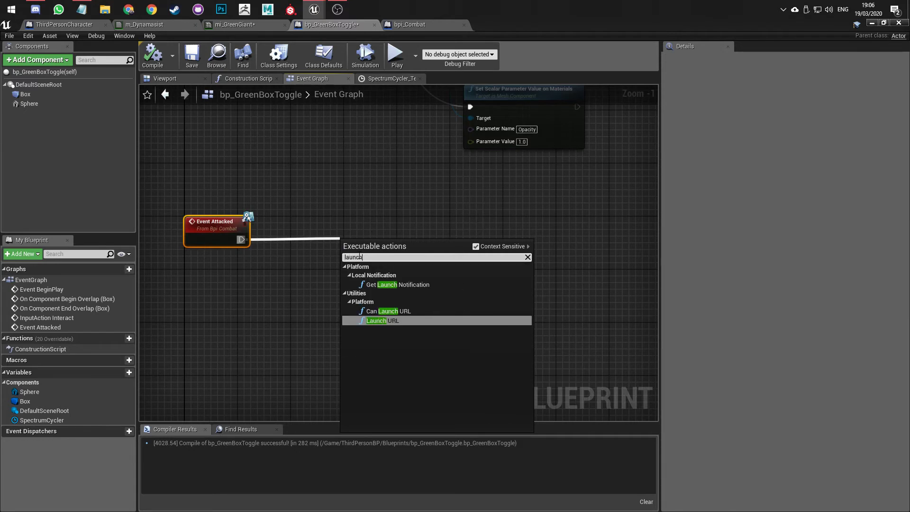
left_click(357, 169)
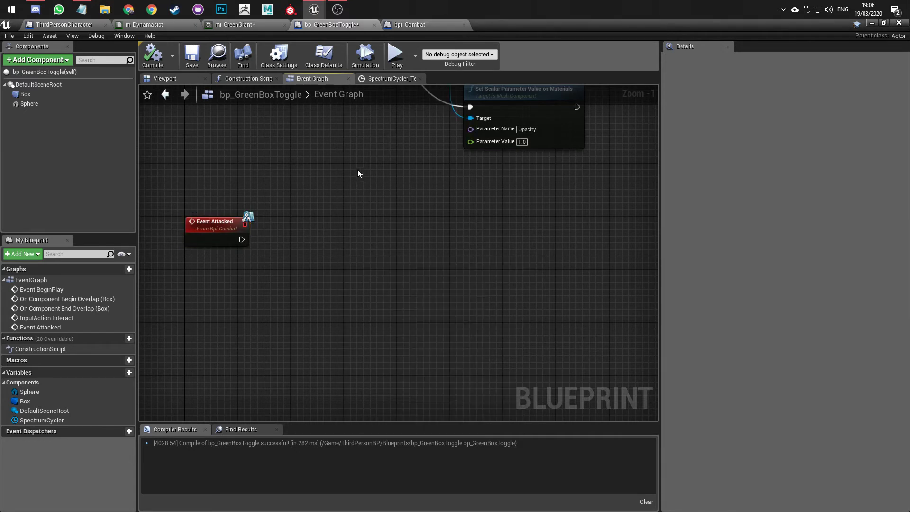
- Try adding a Launch Character node below the overlap logic in ThirdPersonCharacter's event graph and delete it
left_click(61, 24)
scroll(363, 317, "down", 1)
right_click_drag(363, 317, 388, 222)
right_click(305, 301)
type("laun")
key("Return")
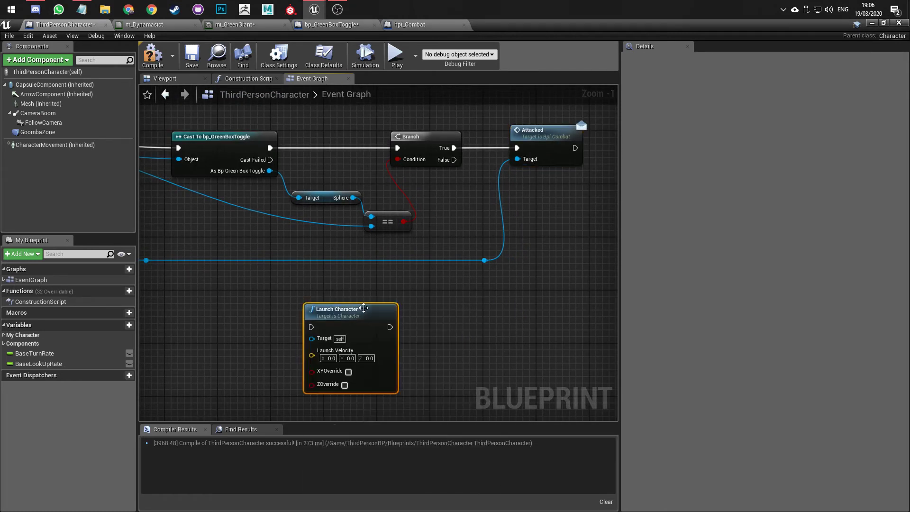
left_click_drag(343, 317, 312, 295)
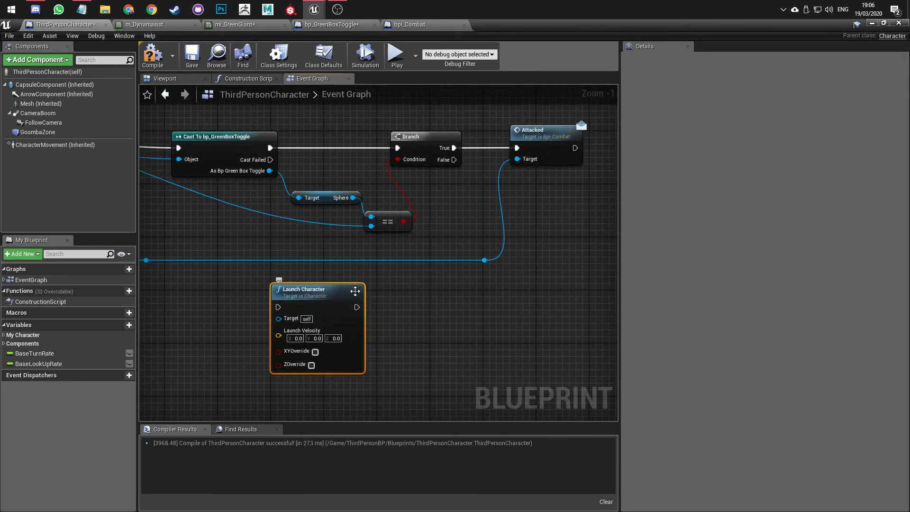
key("Delete")
- Search bp_GreenBoxToggle's actions for launch nodes and inspect the CharacterMovement component of ThirdPersonCharacter
left_click(342, 25)
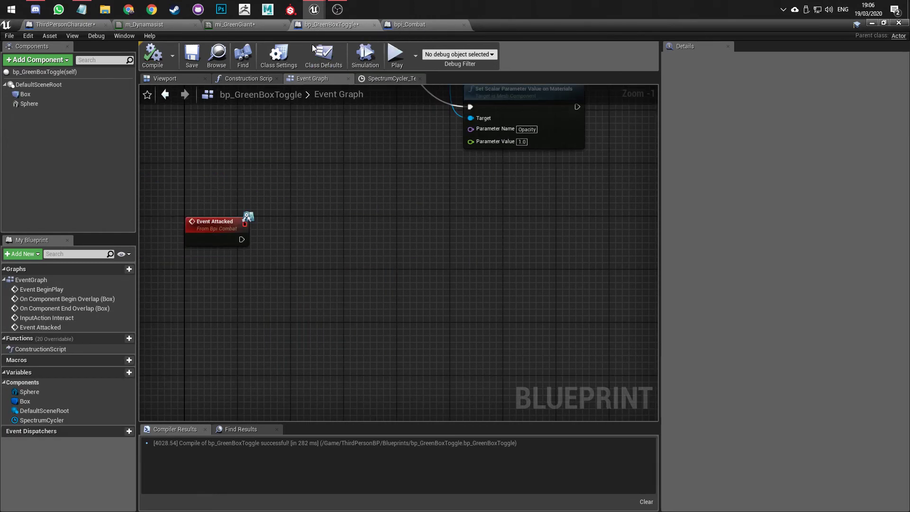
right_click(297, 291)
type("launch")
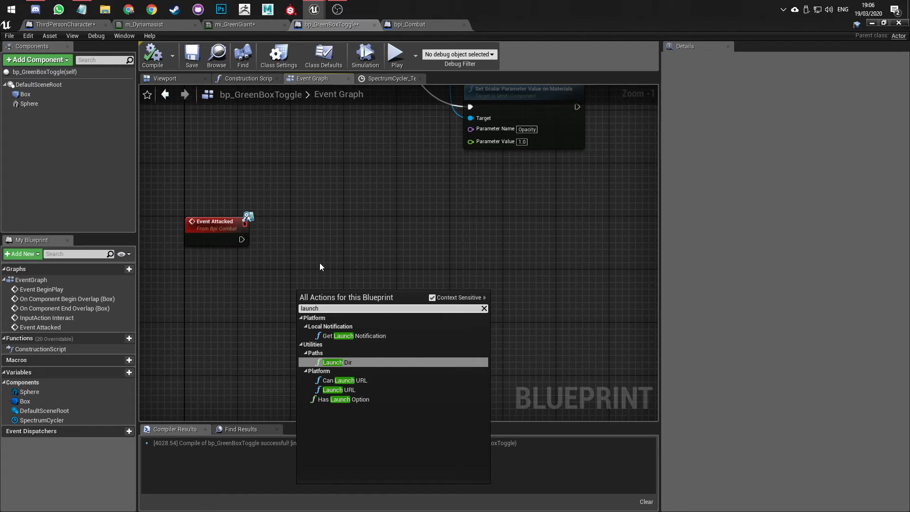
key("Escape")
left_click(66, 25)
left_click(51, 145)
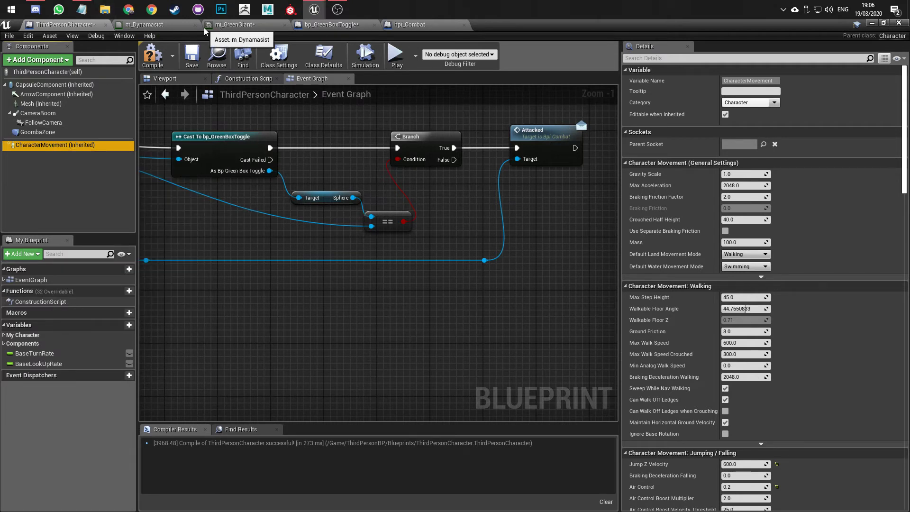
- Add a Cast To ThirdPersonCharacter node driven by Event Attacked's execution output in bp_GreenBoxToggle
left_click(323, 26)
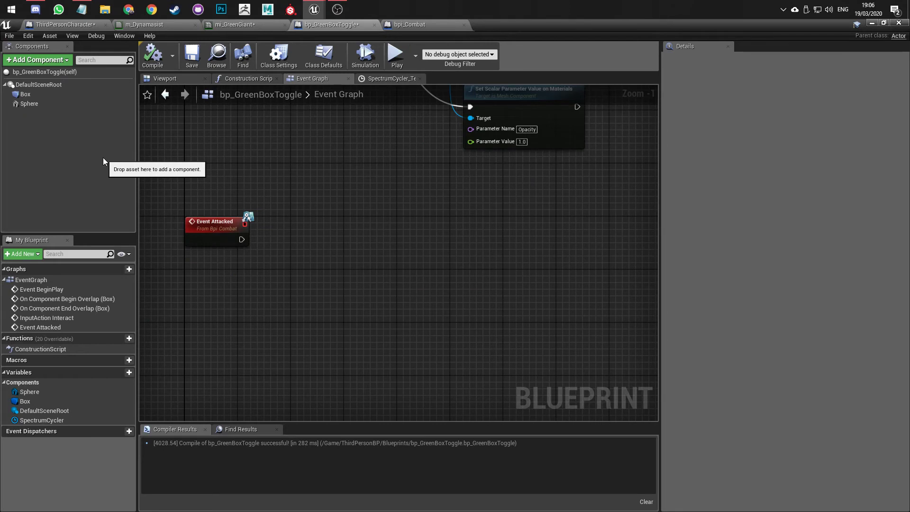
left_click_drag(241, 239, 318, 238)
type("cast")
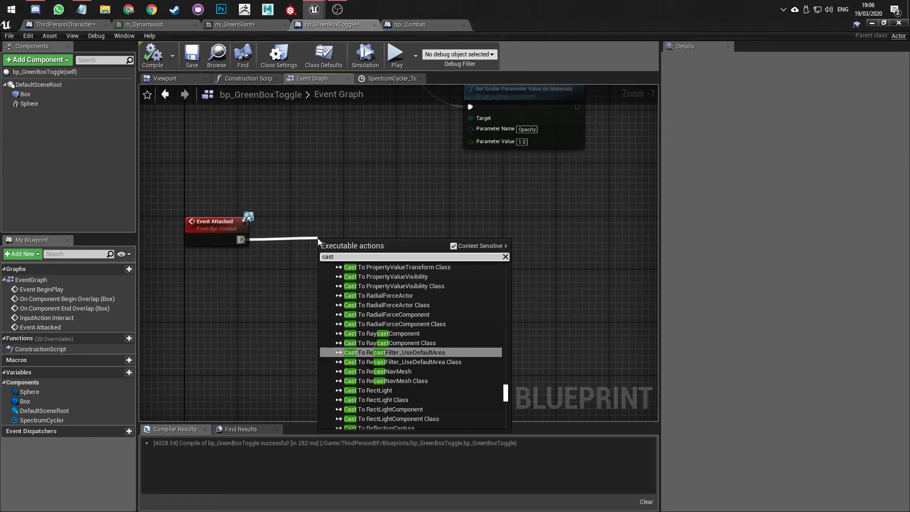
type(" playerchara")
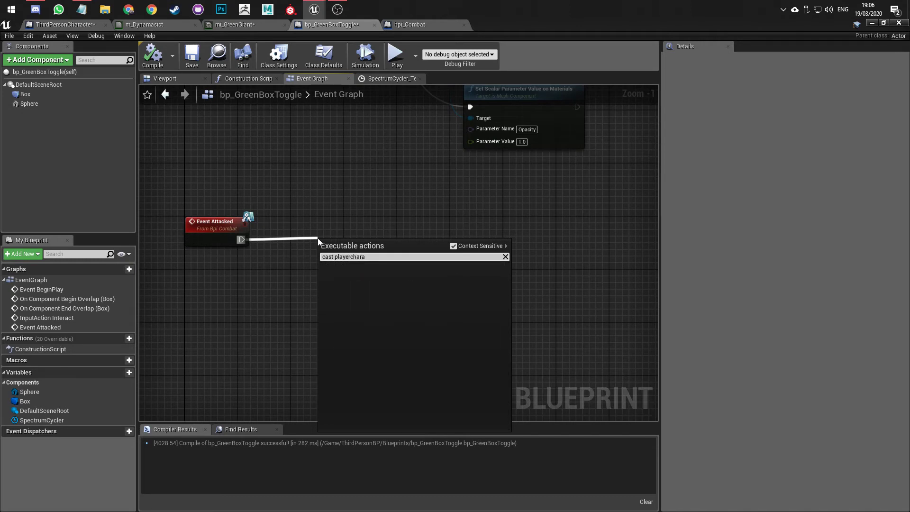
key("BackSpace")
key("BackSpace")
key("BackSpace")
key("BackSpace")
key("BackSpace")
key("BackSpace")
key("BackSpace")
key("BackSpace")
key("BackSpace")
key("BackSpace")
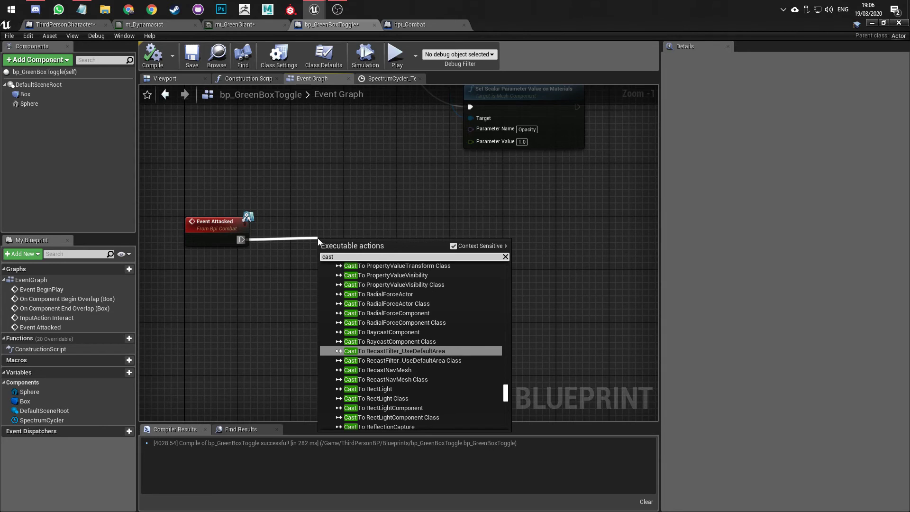
type("ThirdPers")
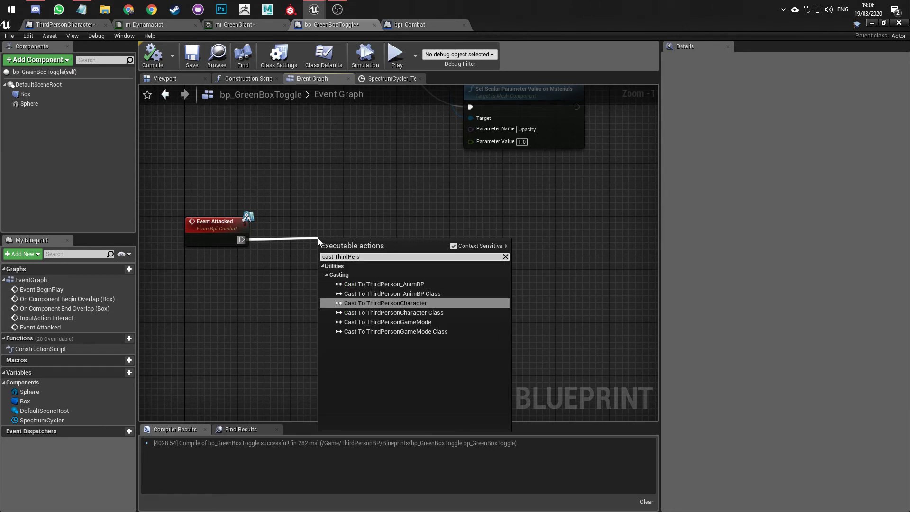
key("Return")
left_click_drag(355, 242, 362, 231)
- Connect Get Player Character's Return Value to the ThirdPersonCharacter cast's Object input and compile bp_GreenBoxToggle
right_click_drag(280, 259, 318, 331)
scroll(307, 322, "down", 2)
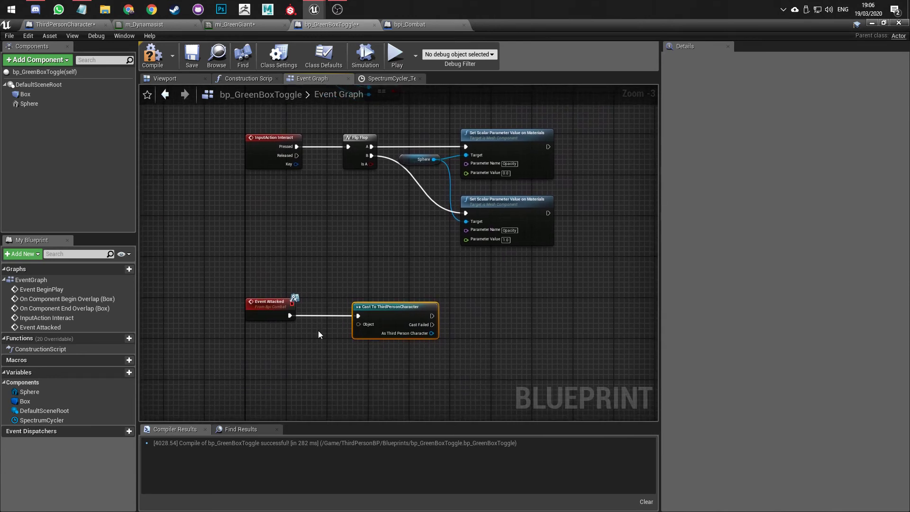
scroll(335, 196, "down", 1)
right_click_drag(335, 196, 351, 376)
left_click_drag(345, 197, 372, 359)
scroll(392, 323, "up", 3)
right_click_drag(392, 324, 394, 186)
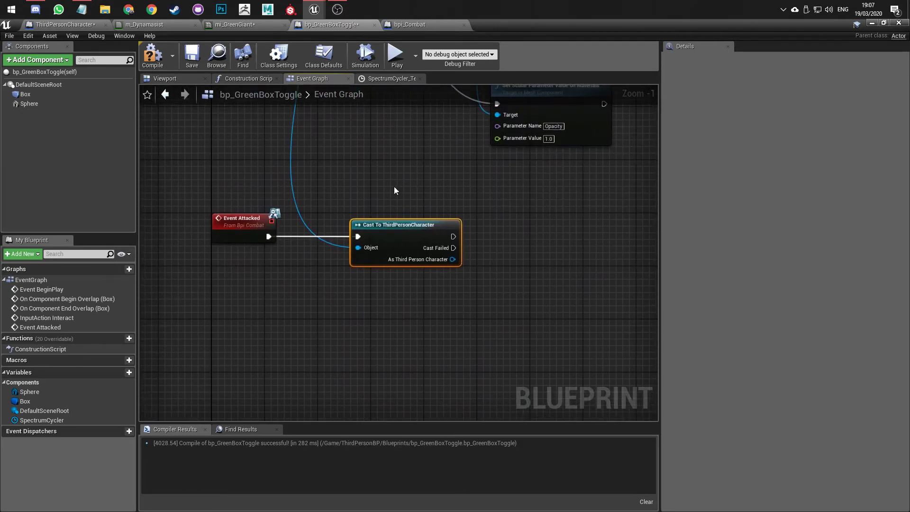
right_click_drag(318, 167, 318, 227)
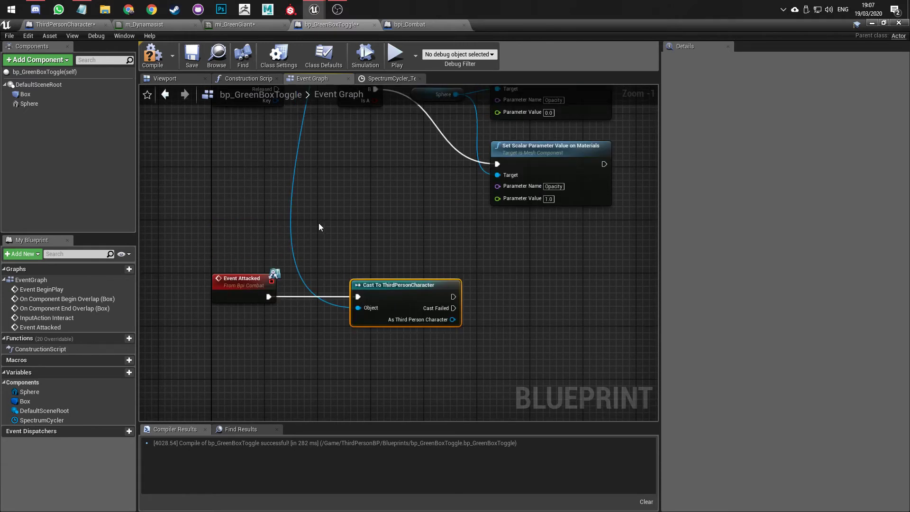
left_click(153, 55)
right_click_drag(374, 174, 309, 165)
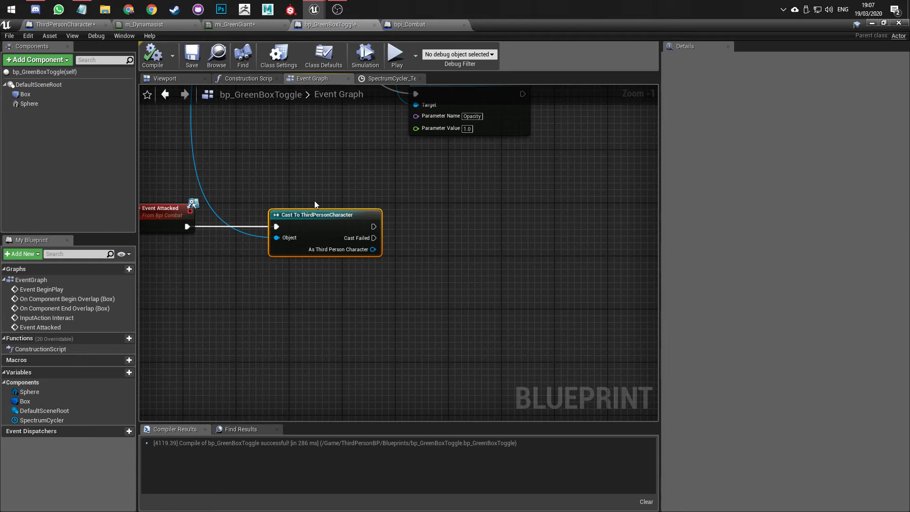
- Add a Launch Character node from the ThirdPersonCharacter cast's As Third Person Character output and place it in line with the cast
left_click_drag(373, 250, 416, 283)
type("l")
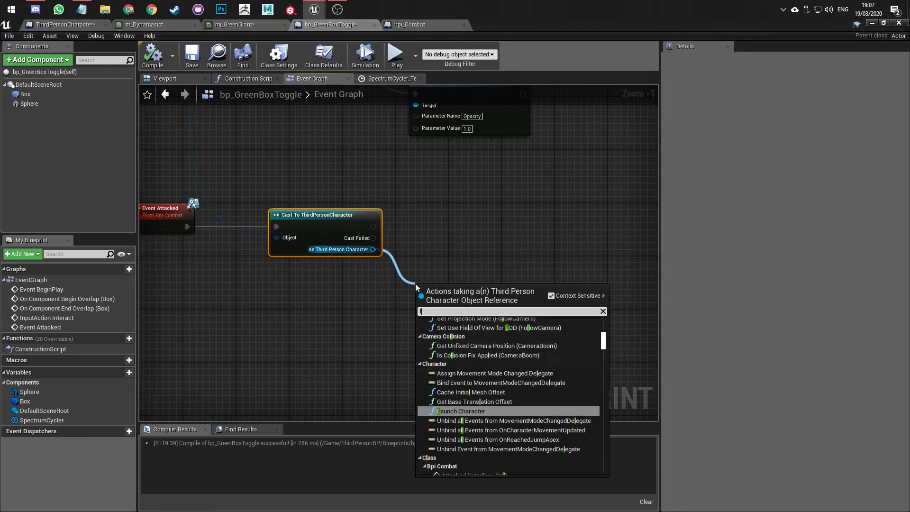
type("aunch")
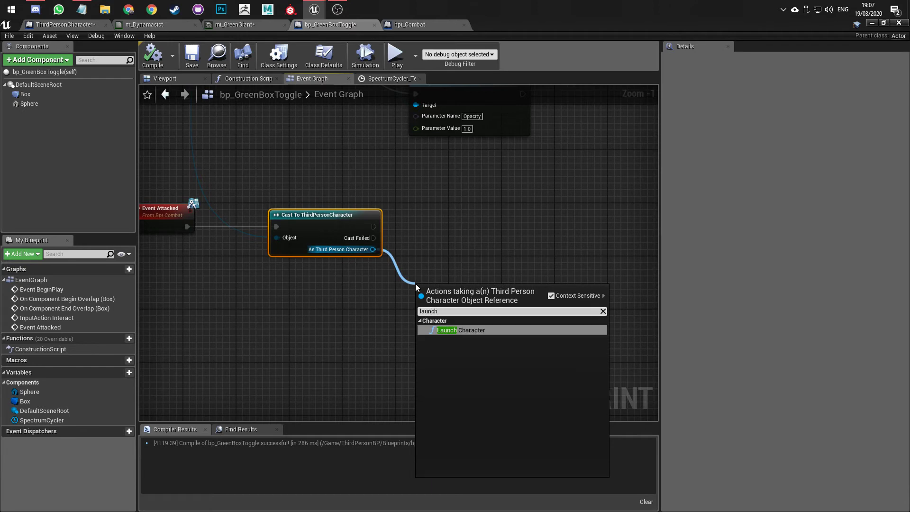
key("Return")
left_click_drag(458, 293, 503, 215)
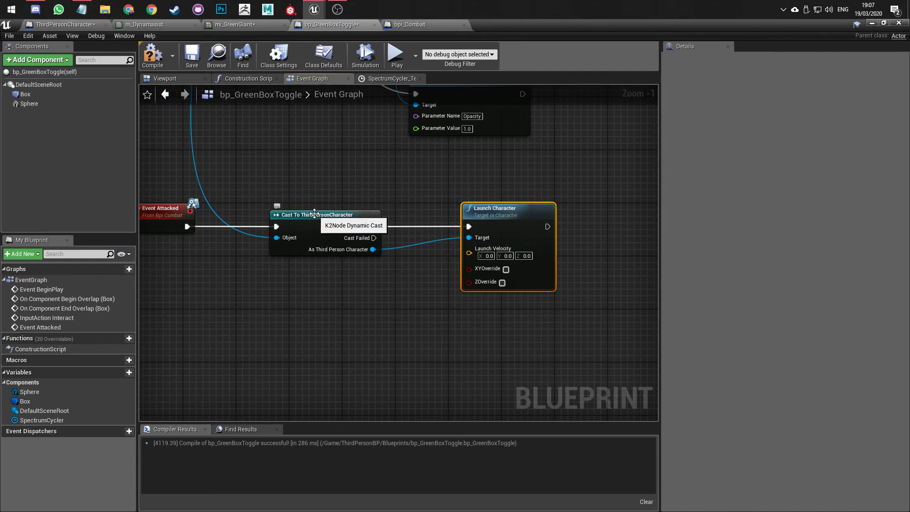
left_click(67, 26)
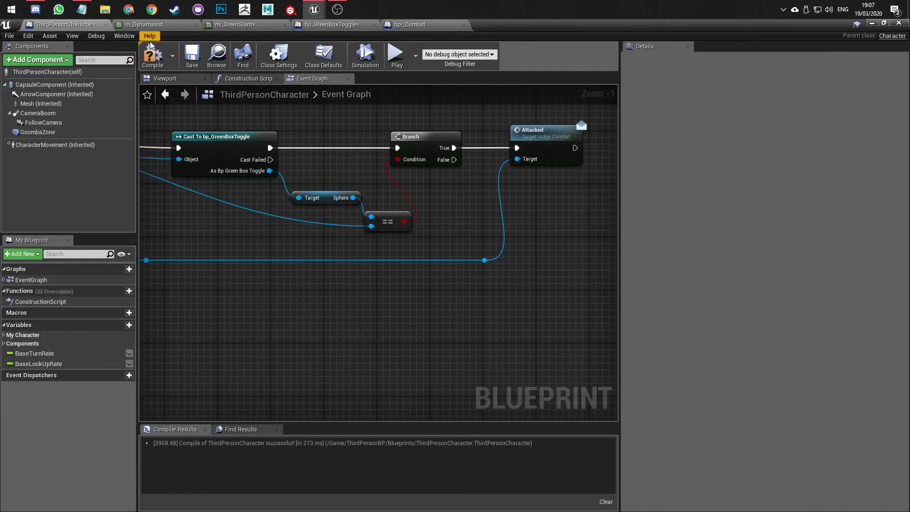
left_click(335, 23)
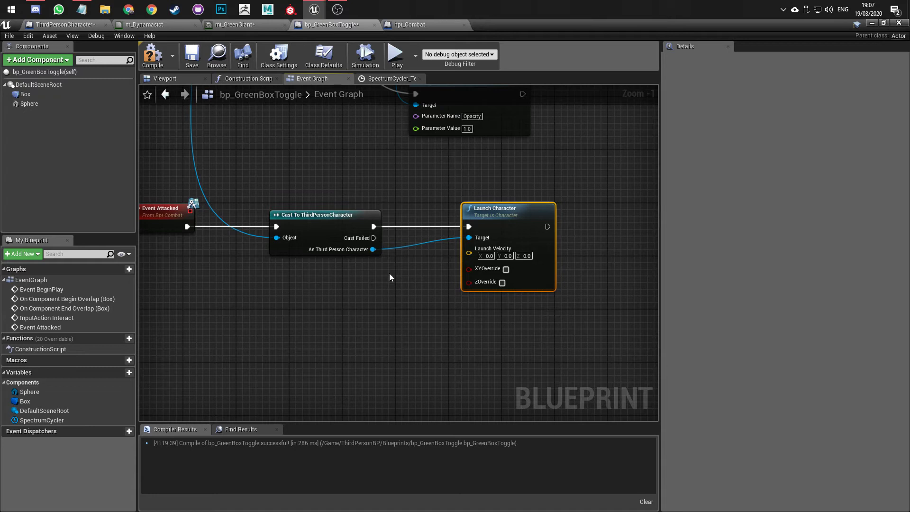
- Set the Launch Character node's Launch Velocity Z to 50, and compile and save bp_GreenBoxToggle
right_click_drag(406, 285, 359, 290)
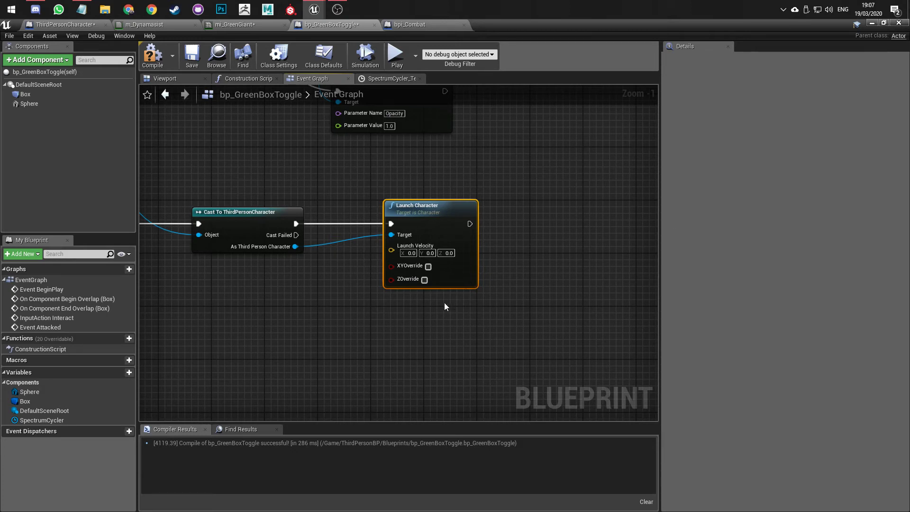
mouse_move(444, 303)
right_mouse_down()
mouse_move(392, 317)
mouse_move(352, 304)
mouse_move(435, 301)
right_mouse_up()
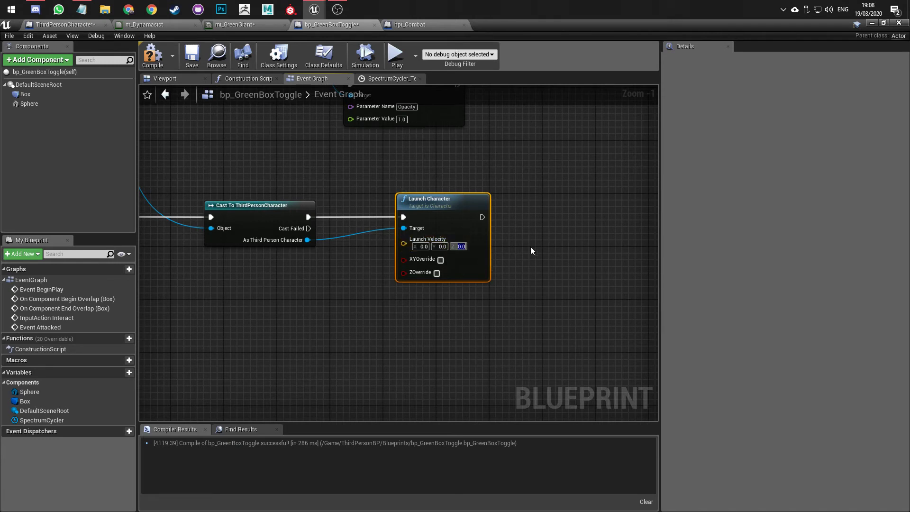
type("50")
key("Return")
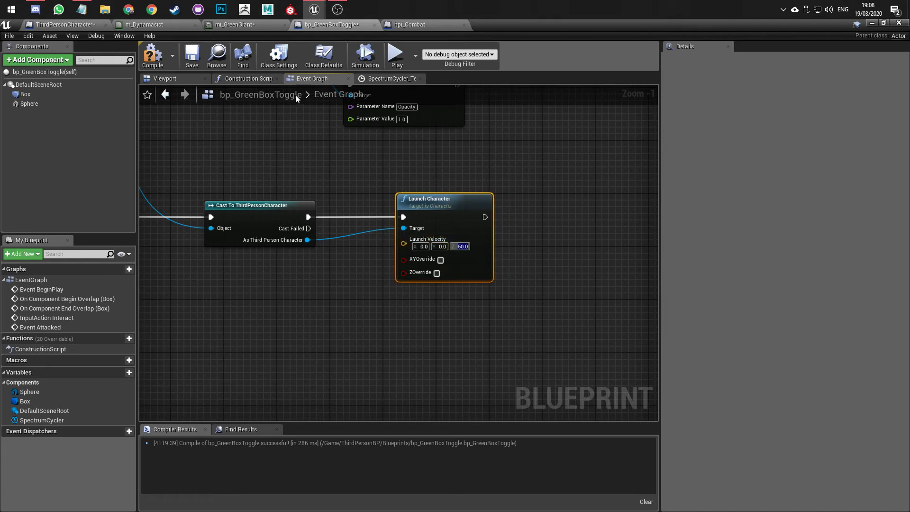
left_click(192, 54)
mouse_move(370, 184)
right_mouse_down()
mouse_move(473, 198)
mouse_move(319, 198)
mouse_move(343, 186)
mouse_move(372, 194)
right_mouse_up()
scroll(342, 185, "down", 1)
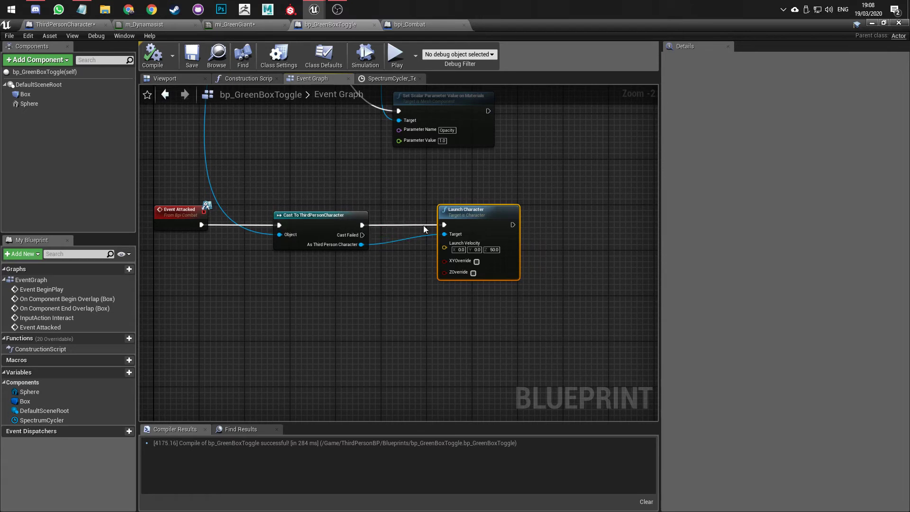
- Add a DestroyActor node after Launch Character in bp_GreenBoxToggle, align it with the chain, and compile the blueprint
right_click_drag(402, 193, 298, 208)
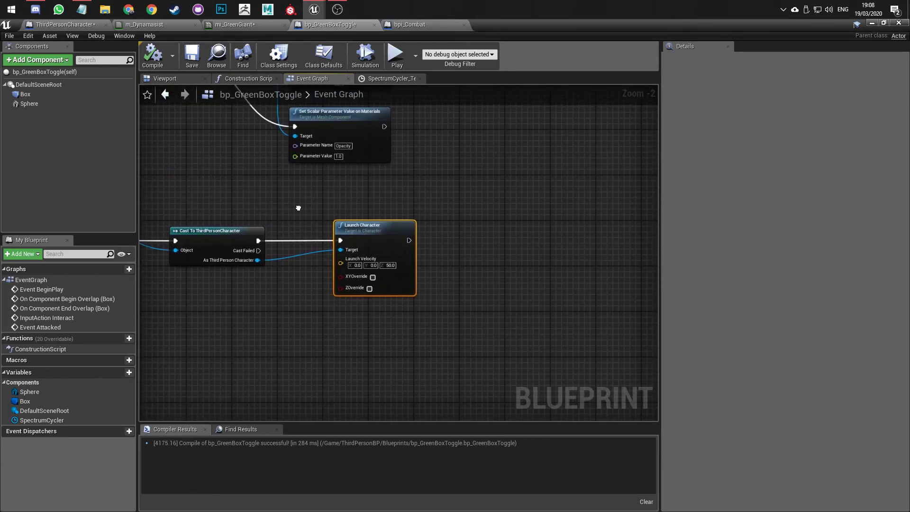
left_click(64, 25)
right_click_drag(479, 155, 310, 160)
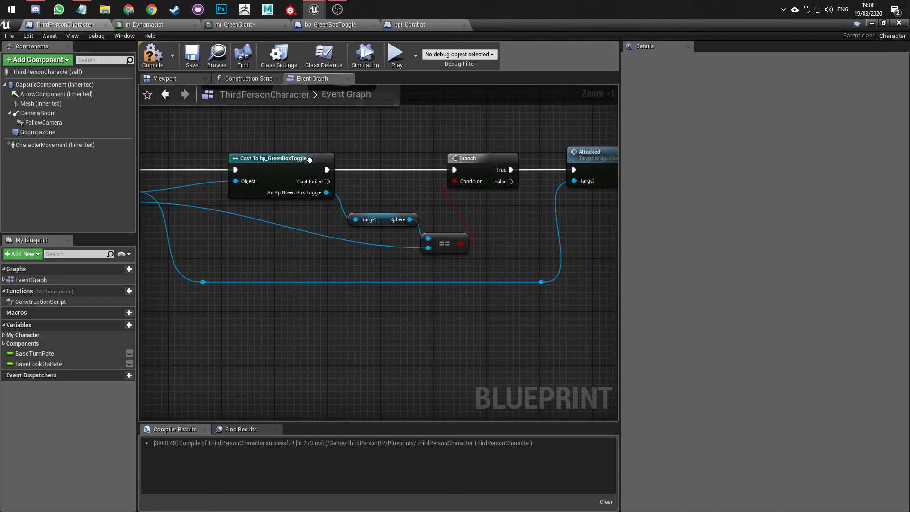
left_click(330, 24)
right_click_drag(478, 236, 420, 264)
left_click_drag(427, 260, 512, 259)
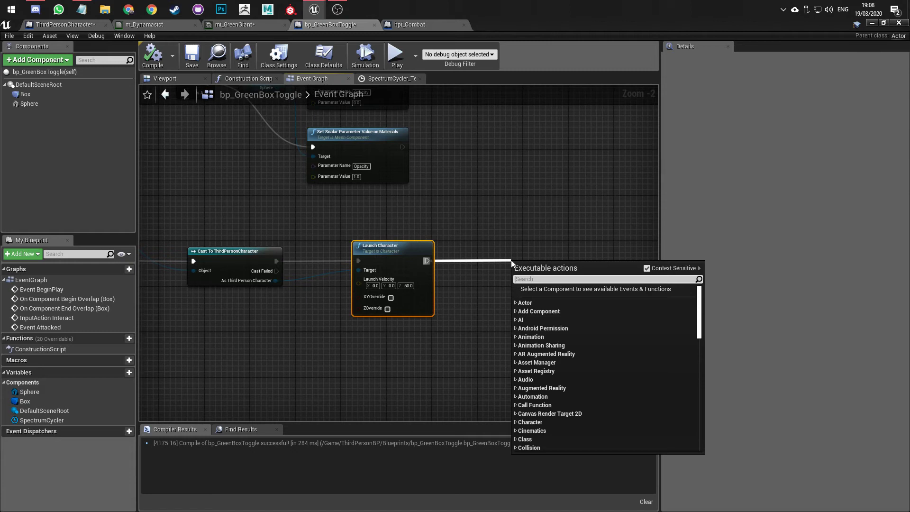
type("destro")
key("Return")
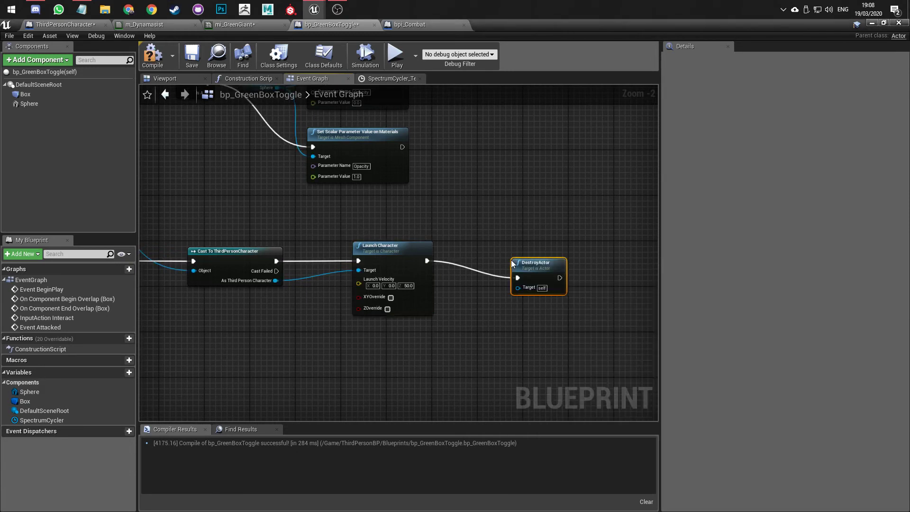
left_click(156, 65)
scroll(385, 216, "down", 2)
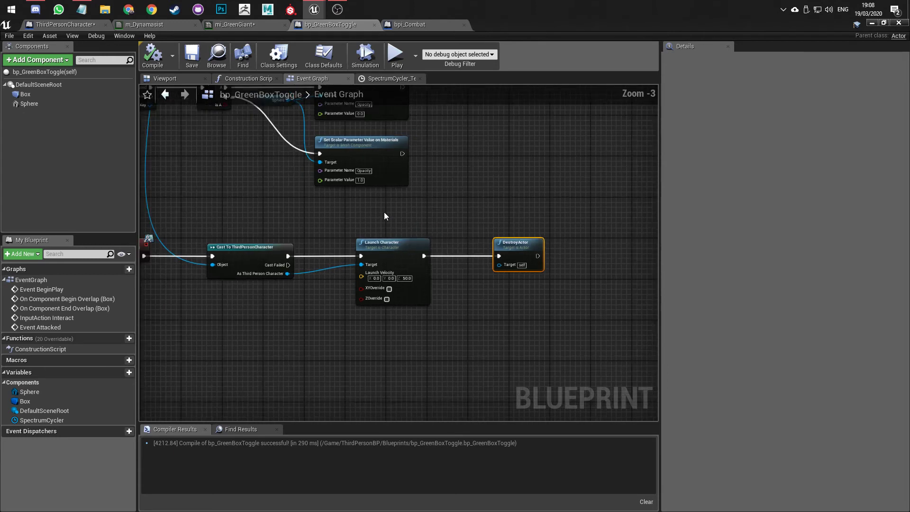
right_click_drag(385, 216, 437, 223)
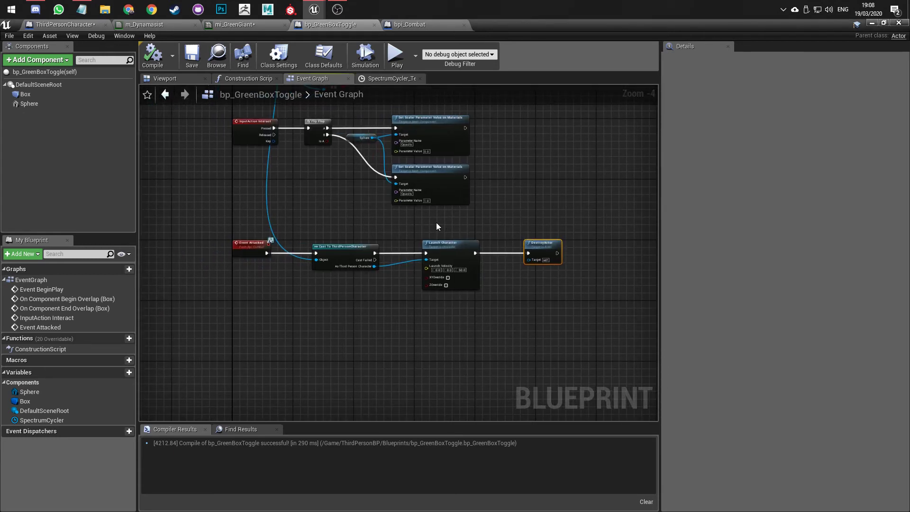
- Play-test the level by running the character to the glowing sphere and jumping onto it, and end the session
left_click(872, 23)
left_click(471, 55)
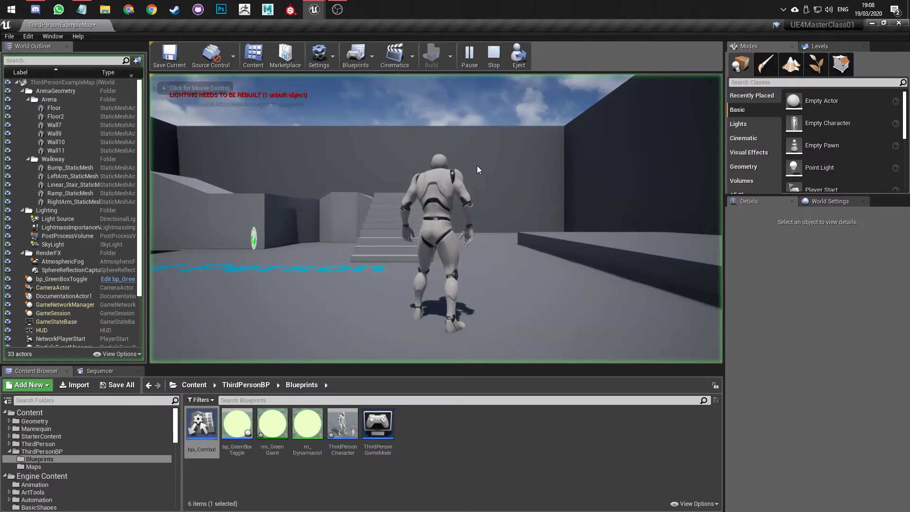
left_click(478, 169)
key("w")
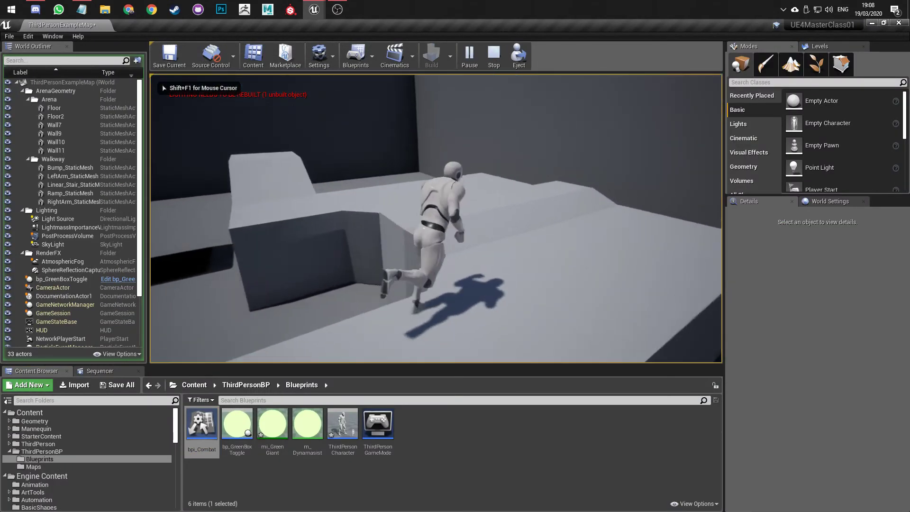
key("w")
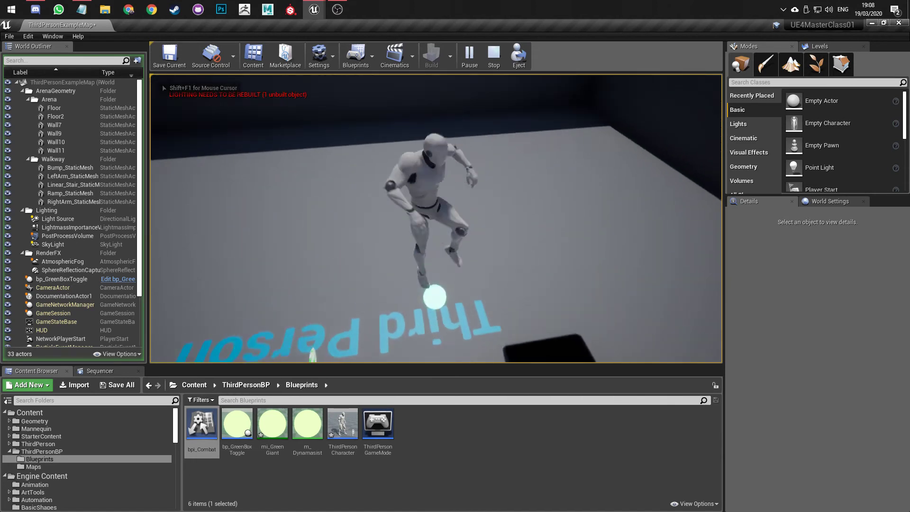
key("w")
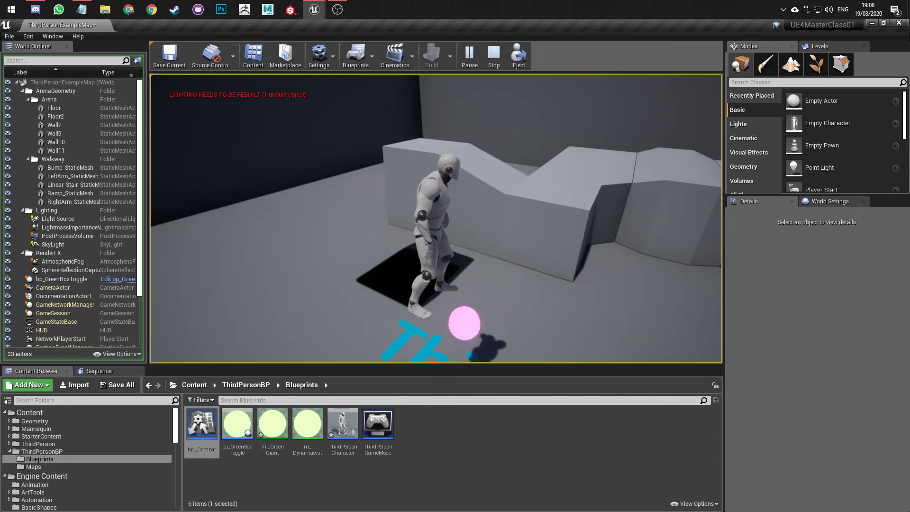
key("space")
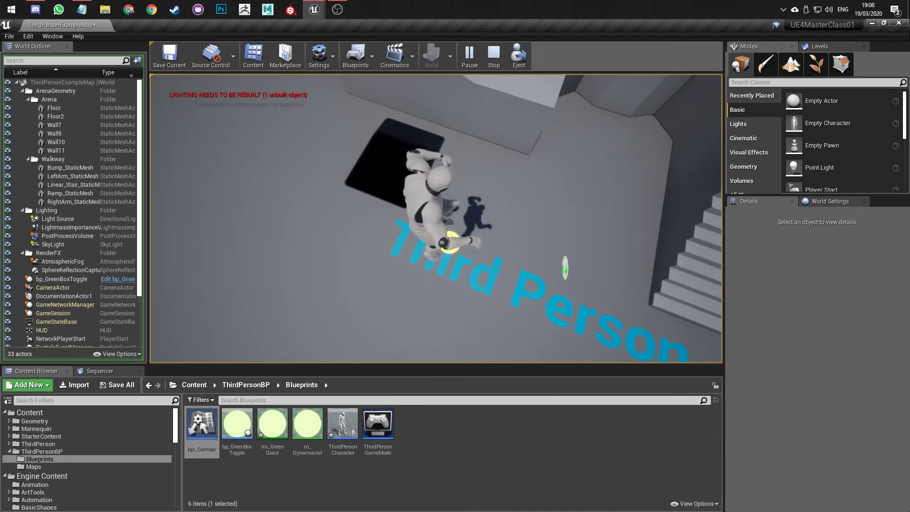
key("Escape")
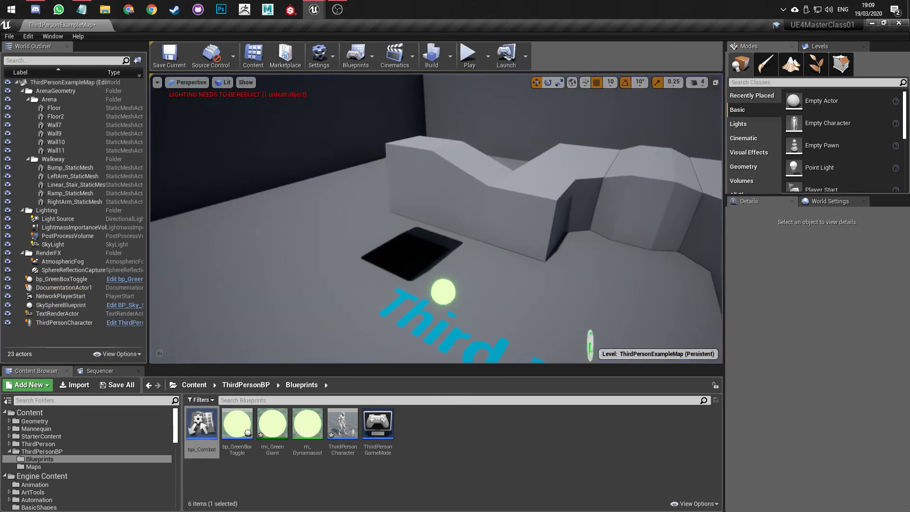
- Inspect the GoombaZone begin-overlap event in ThirdPersonCharacter's event graph
double_click(342, 423)
right_click_drag(228, 223, 455, 304)
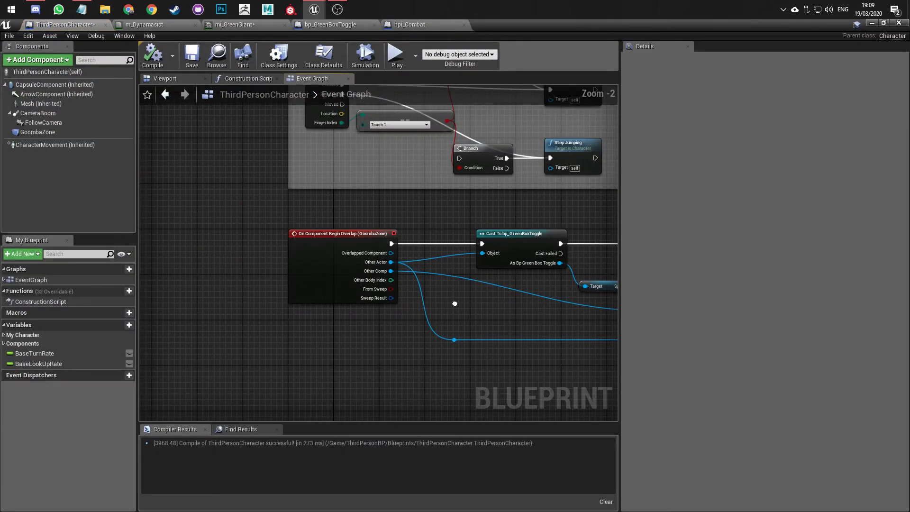
left_click(308, 276)
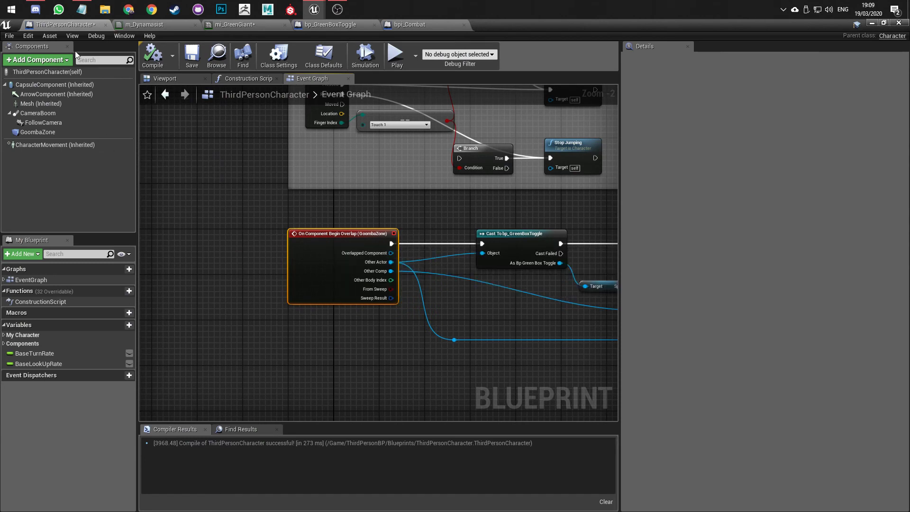
- Run the level again, jump the character from the stairs toward the sphere to retest the attack, and stop playing
left_click(871, 23)
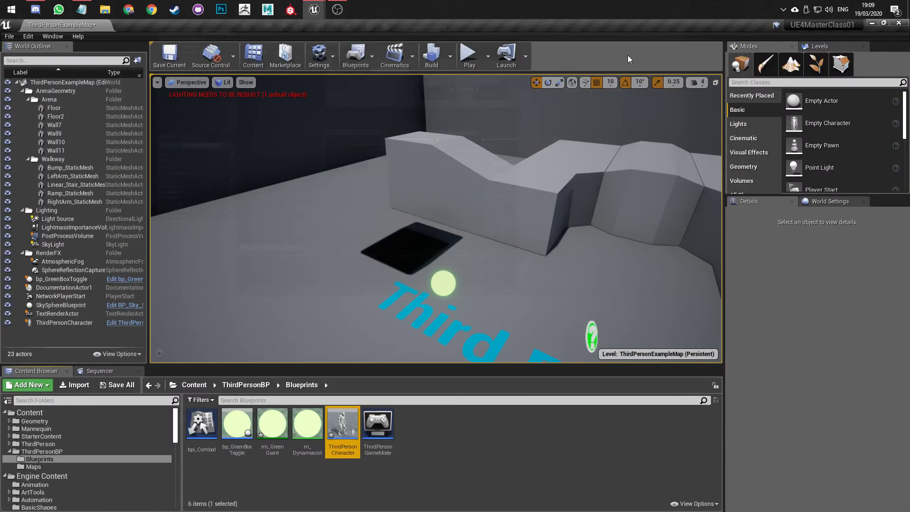
left_click(470, 56)
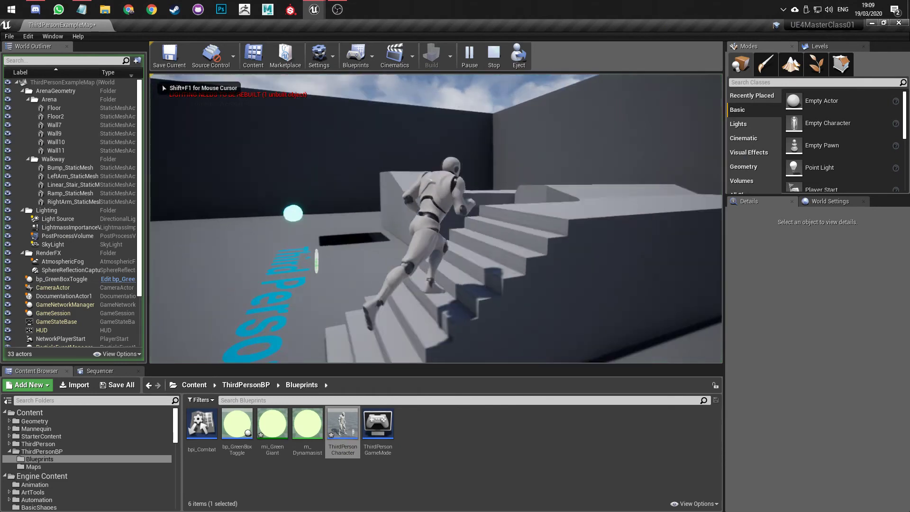
key("space")
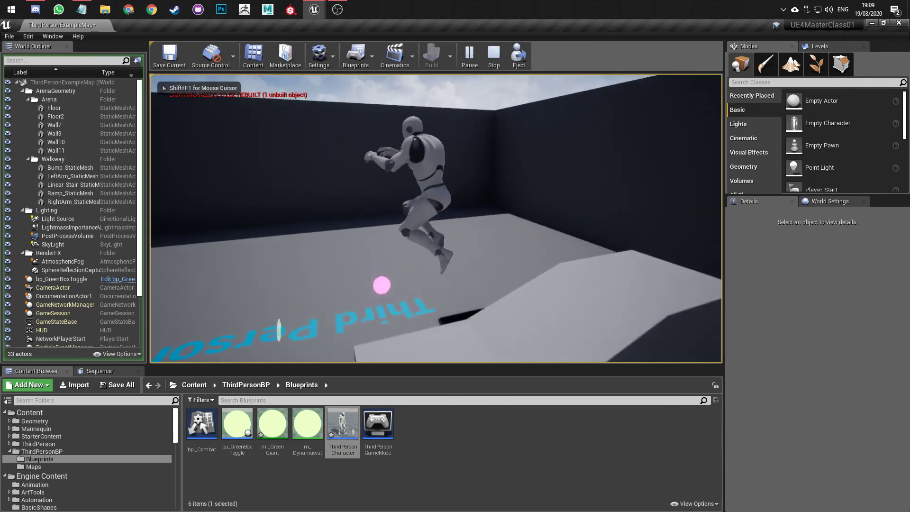
key("s")
key("a")
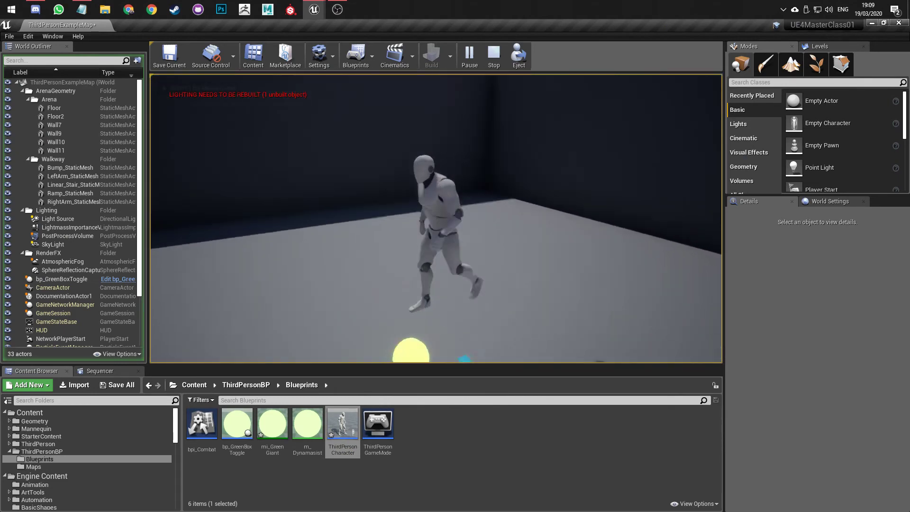
key("w")
key("w")
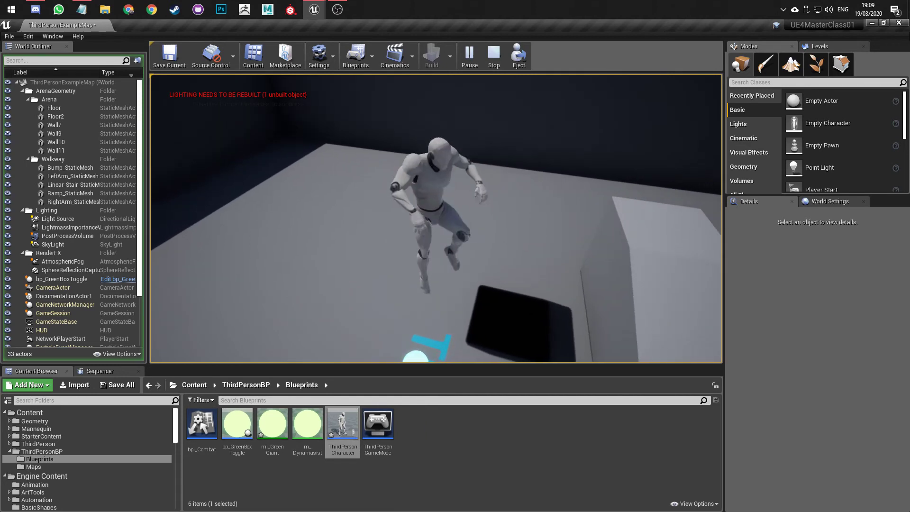
key("s")
key("shift+F1")
key("Escape")
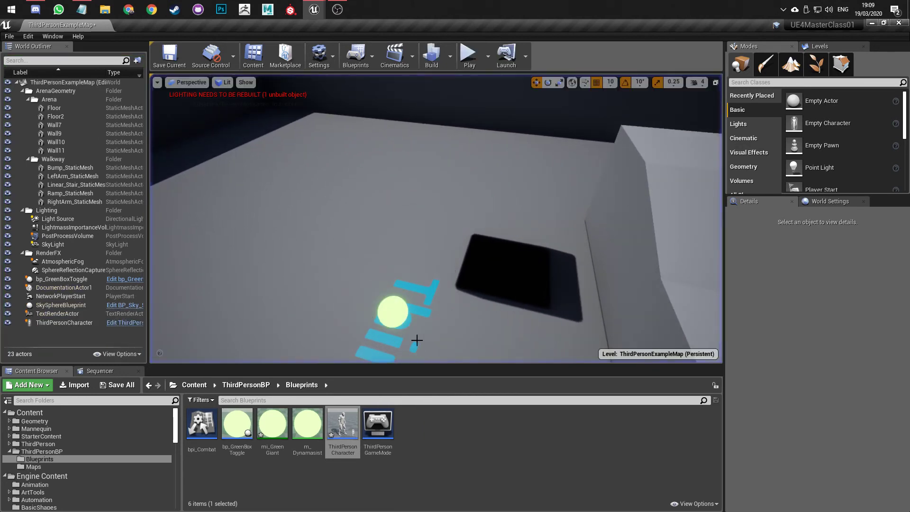
left_click(395, 313)
key("a")
right_click_drag(394, 313, 554, 263)
key("a")
key("s")
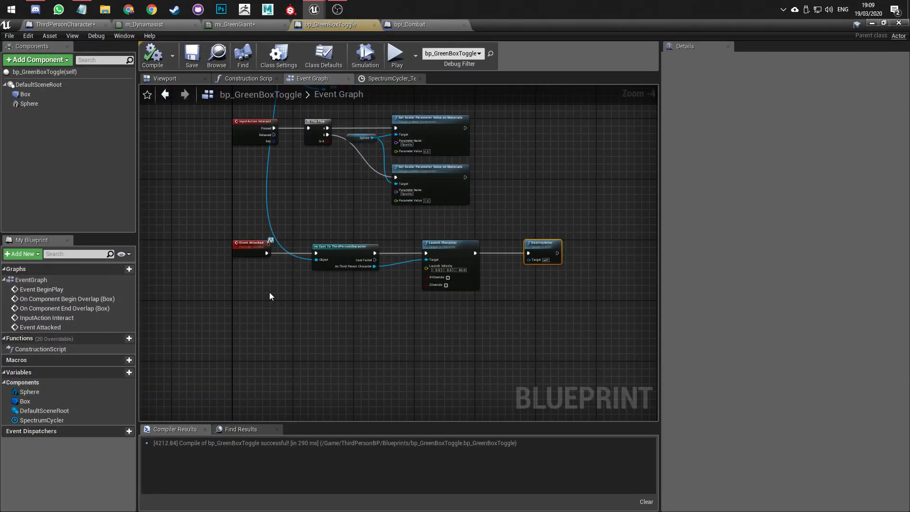
- Switch the collision preset of bp_GreenBoxToggle's Box component to Custom, set its Player response to Overlap, and compile and save the blueprint
left_click(49, 94)
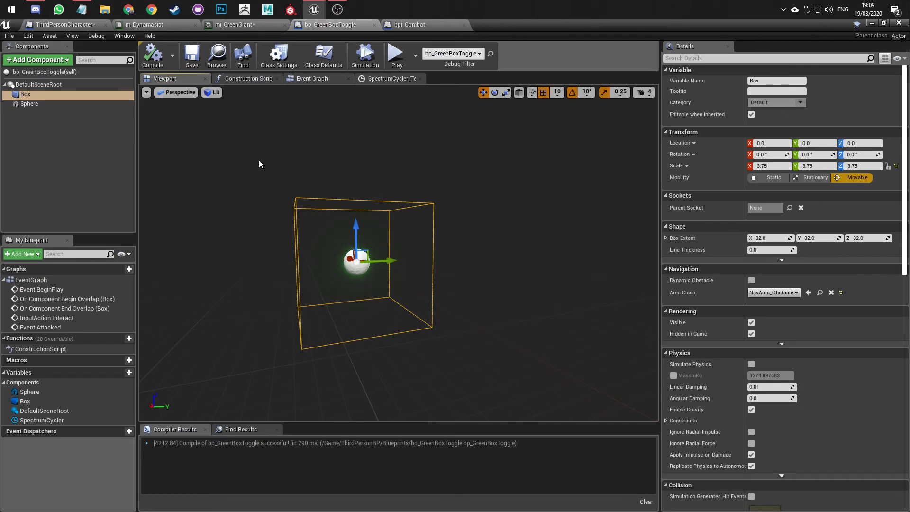
scroll(710, 319, "down", 5)
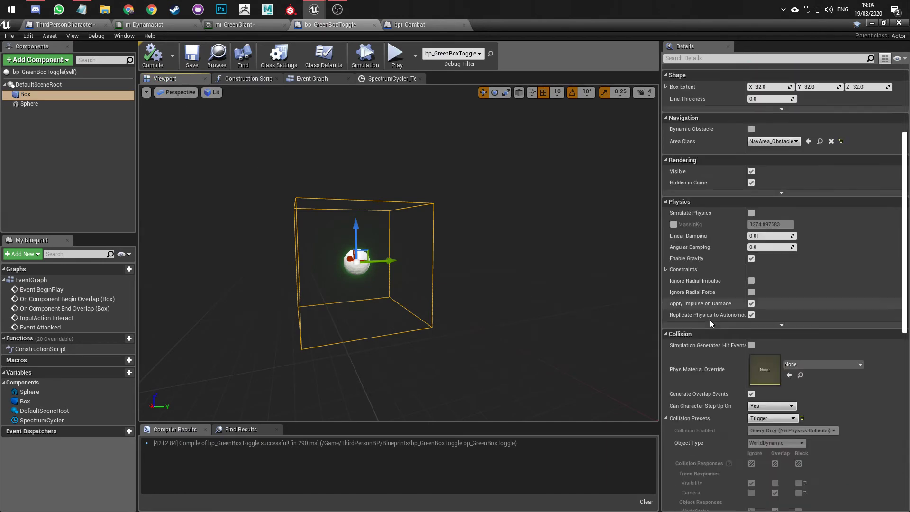
scroll(710, 320, "down", 2)
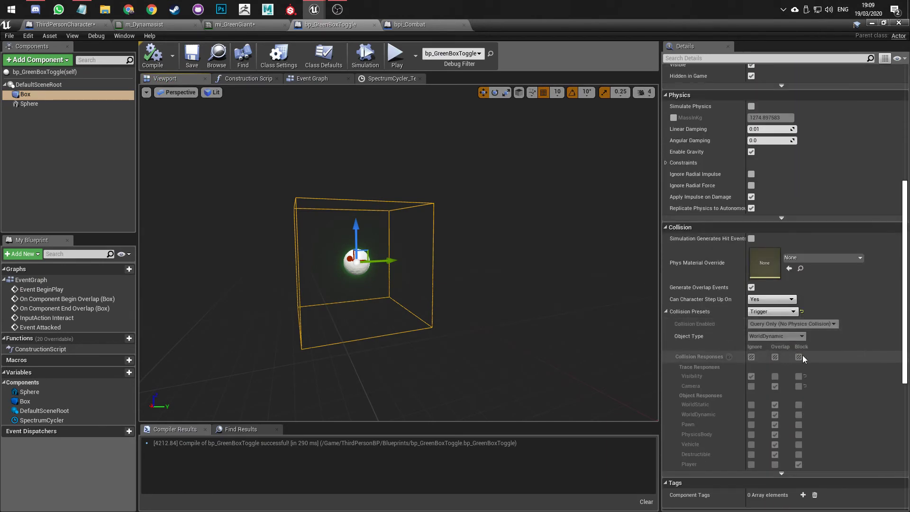
scroll(801, 375, "down", 3)
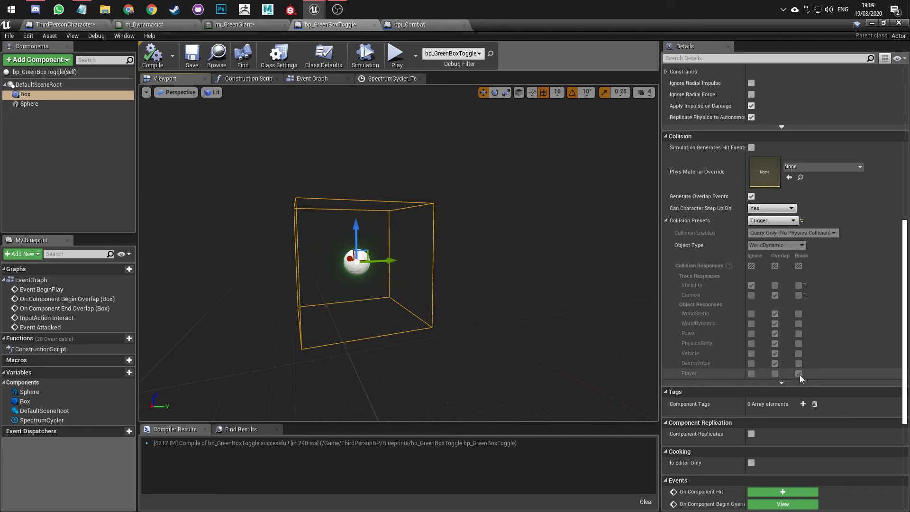
left_click(768, 223)
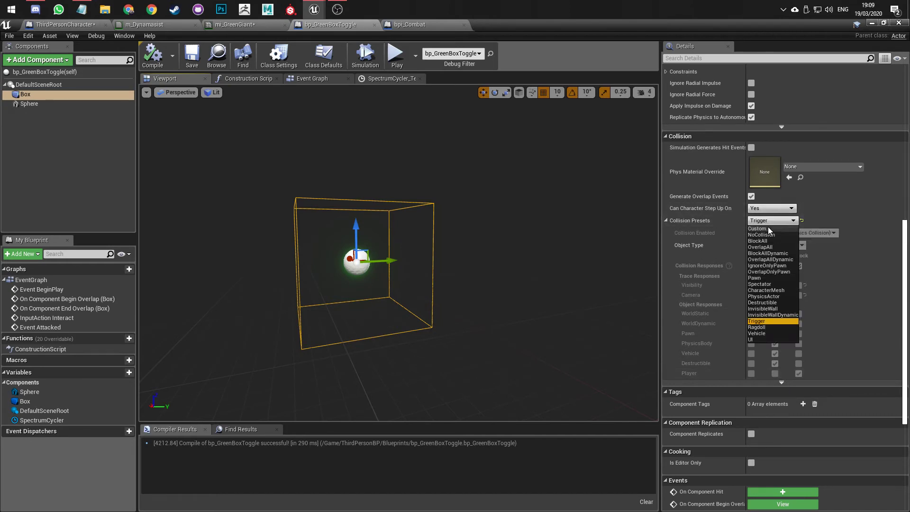
left_click(768, 228)
left_click(775, 373)
left_click(153, 54)
left_click(194, 61)
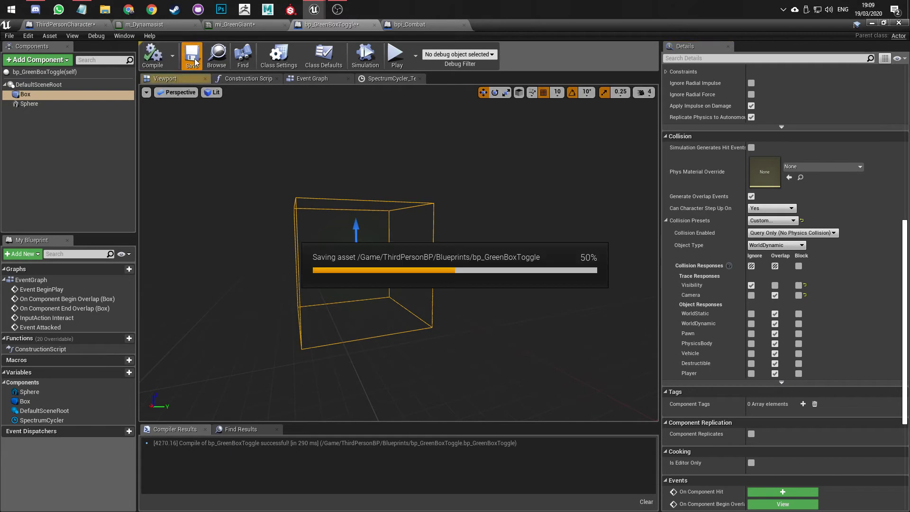
- Play-test the level by running the character over to the sphere and jumping onto it to check the new collision response, and end the session
left_click(873, 23)
left_click(469, 55)
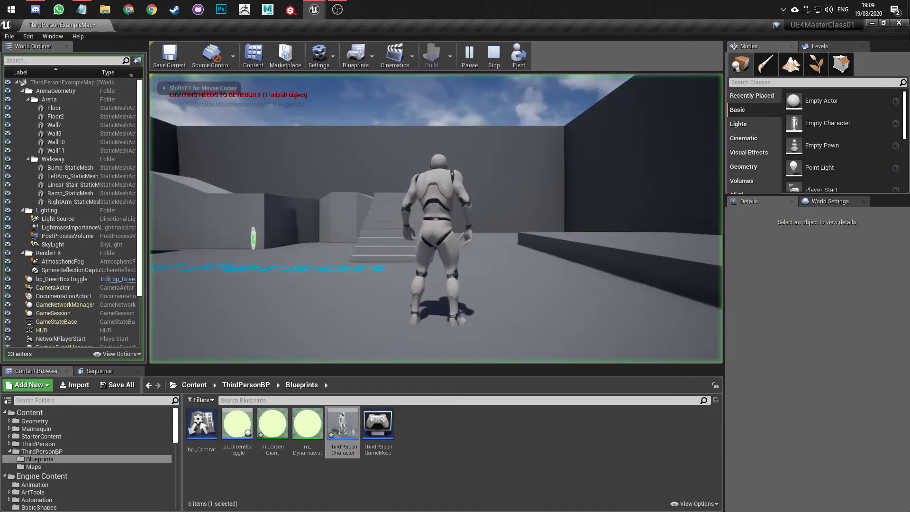
key("w")
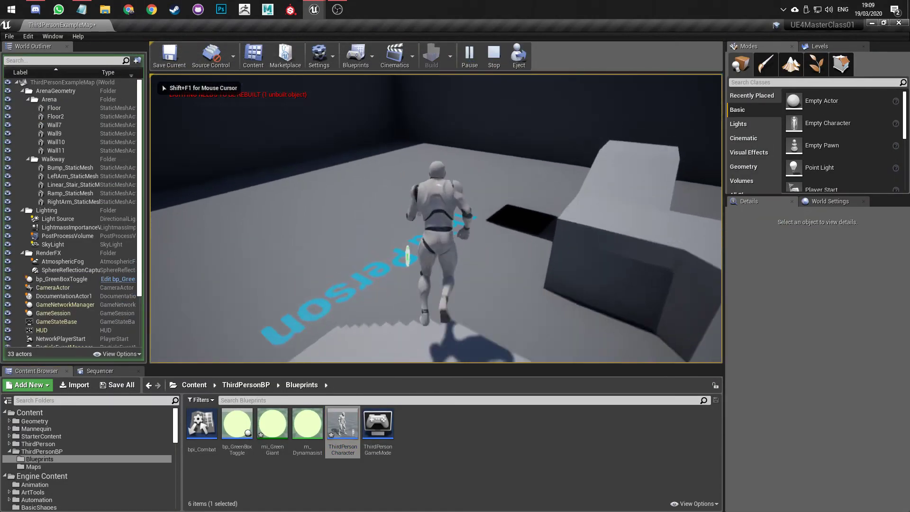
key("space")
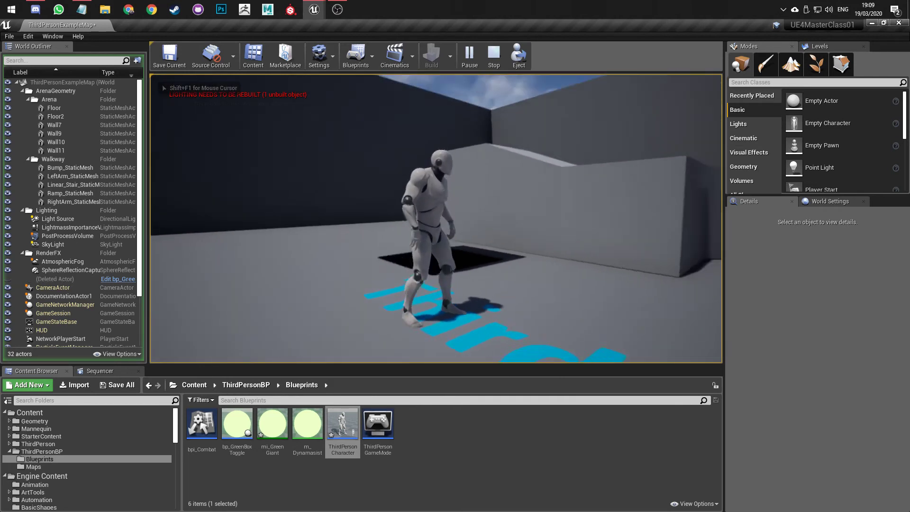
key("w")
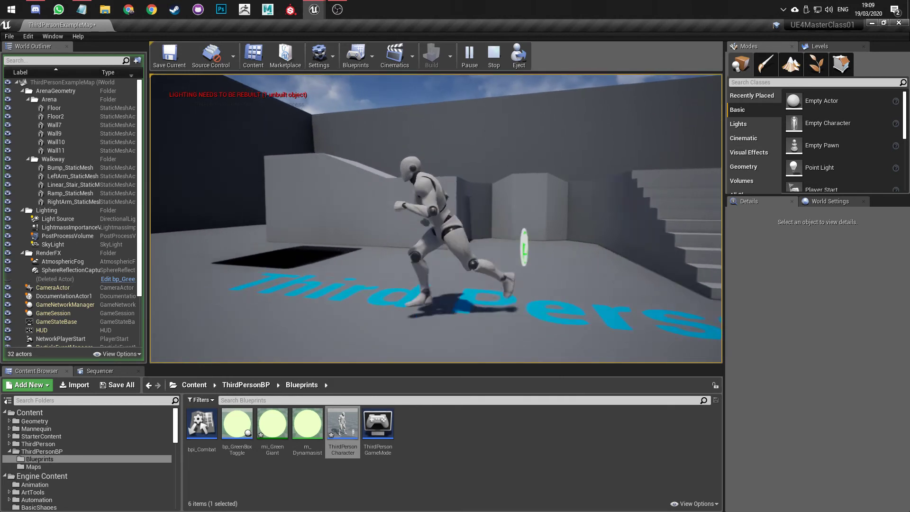
key("Escape")
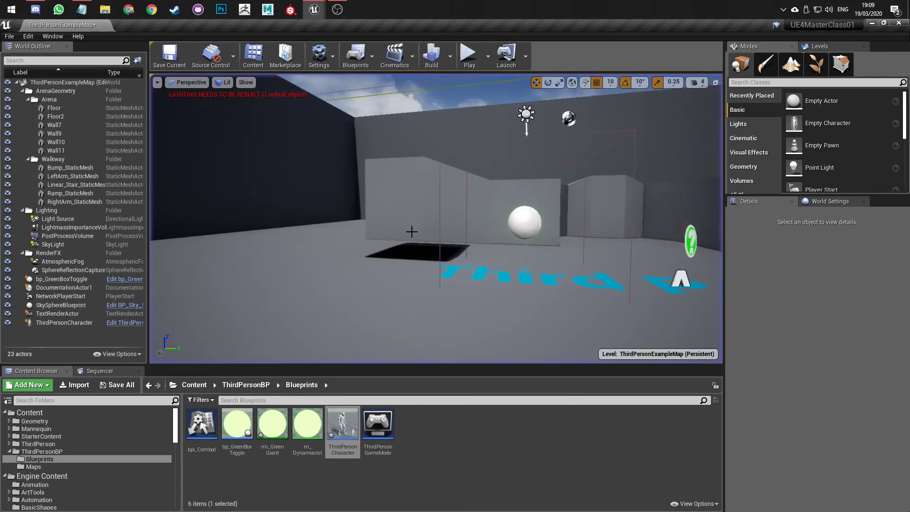
- Set the Launch Character node's Launch Velocity Z to 200 in bp_GreenBoxToggle's event graph, and compile and save
double_click(343, 446)
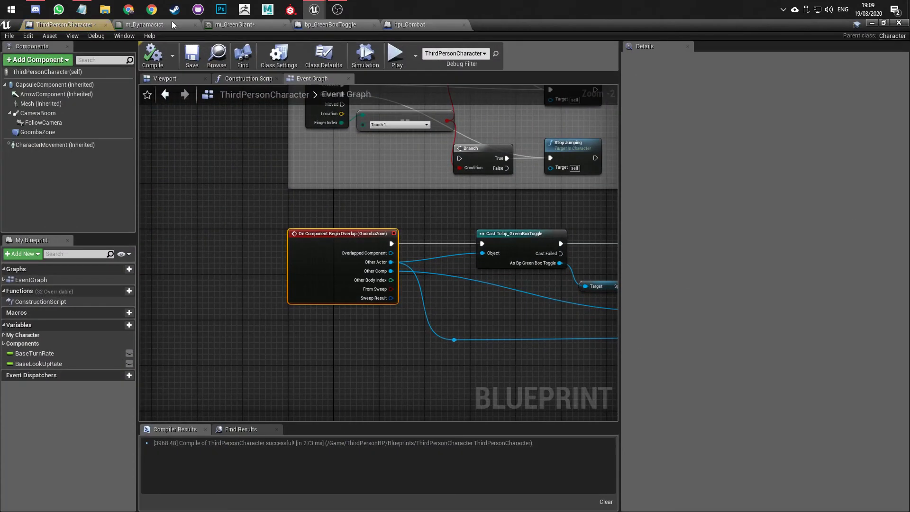
left_click(323, 26)
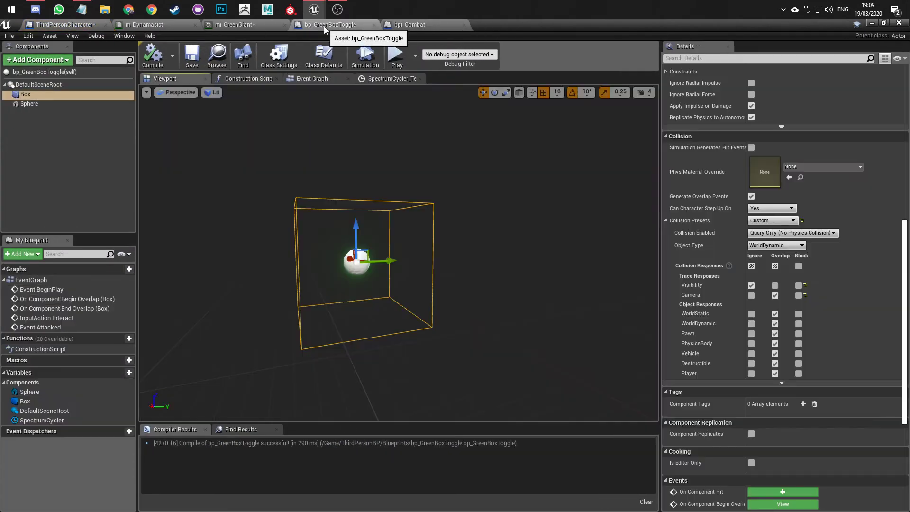
left_click(335, 78)
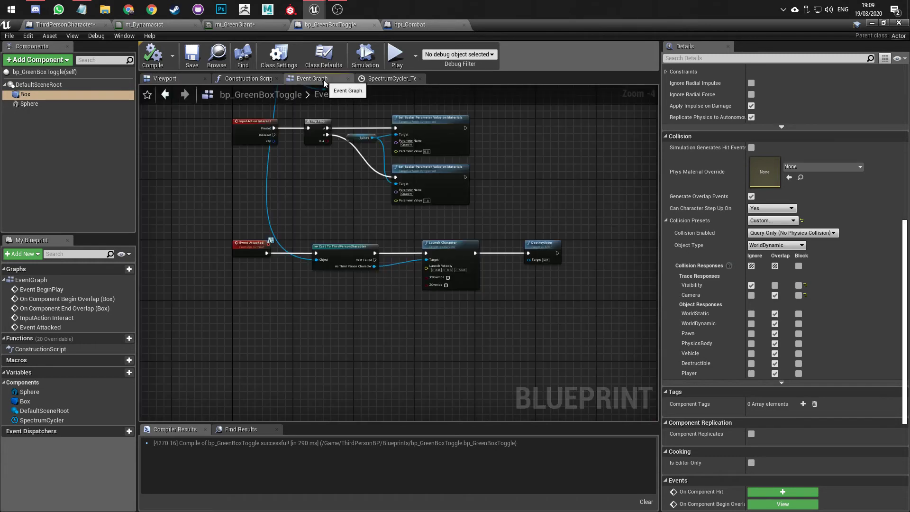
scroll(517, 280, "up", 5)
left_click(462, 264)
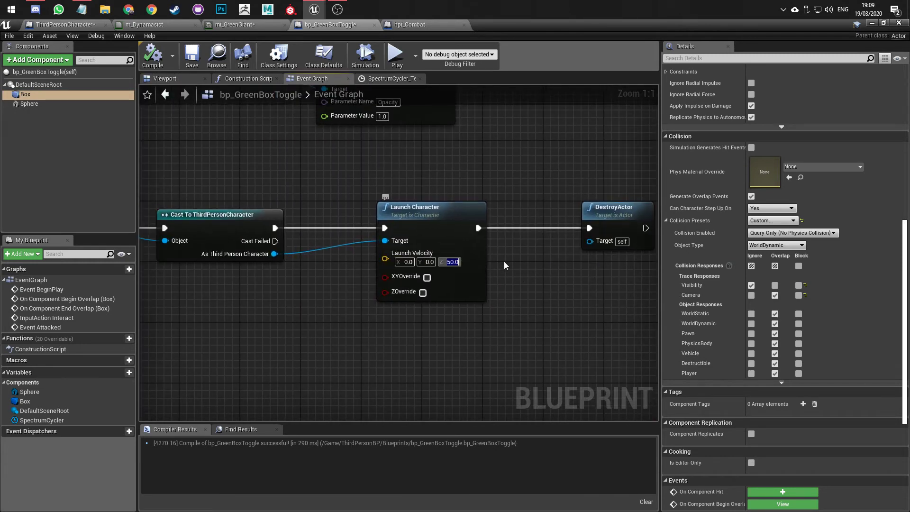
type("200")
key("Return")
left_click(152, 54)
left_click(192, 55)
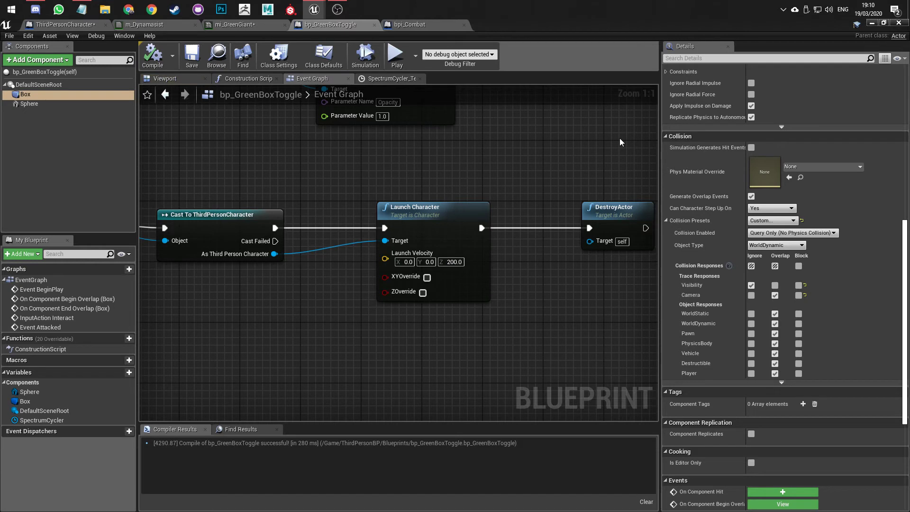
- Run the level and jump the character onto the sphere to check the launch at Z velocity 200, and stop playing
left_click(875, 24)
left_click(467, 55)
key("w")
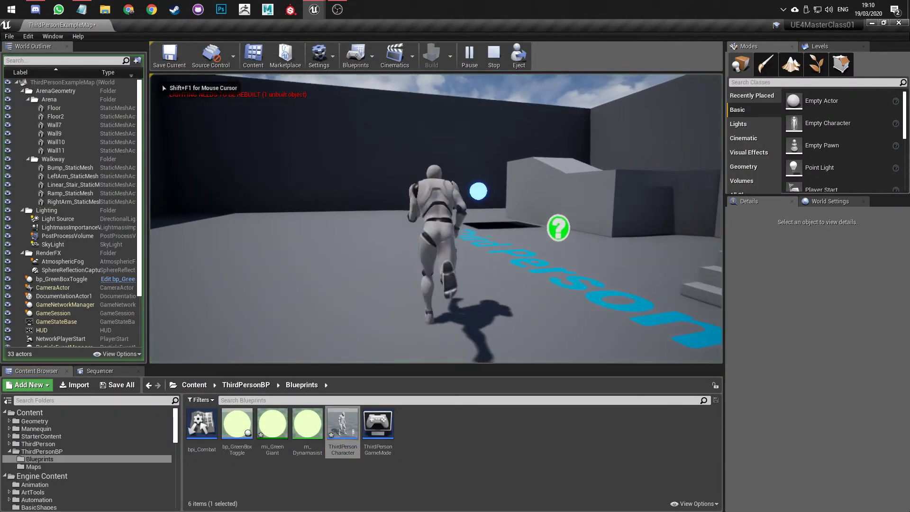
key("space")
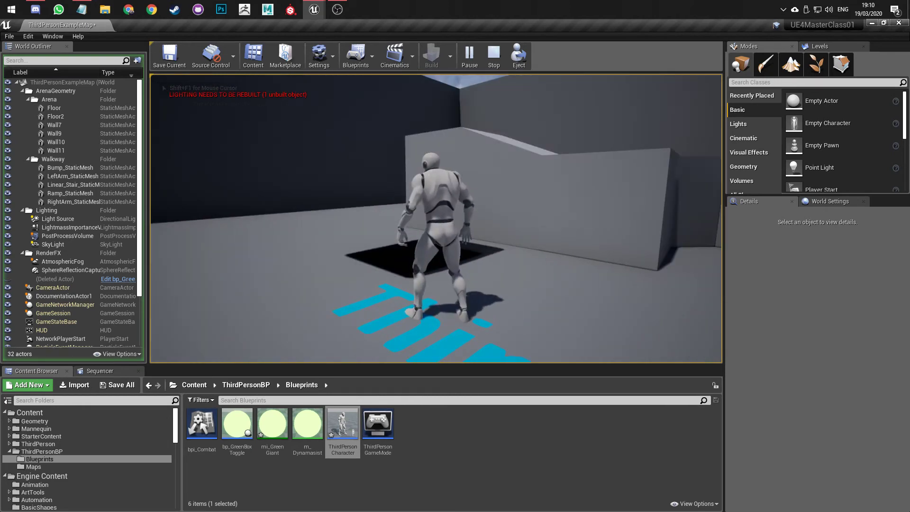
key("Escape")
- Enable ZOverride on the Launch Character node in bp_GreenBoxToggle's event graph and compile the blueprint
double_click(342, 422)
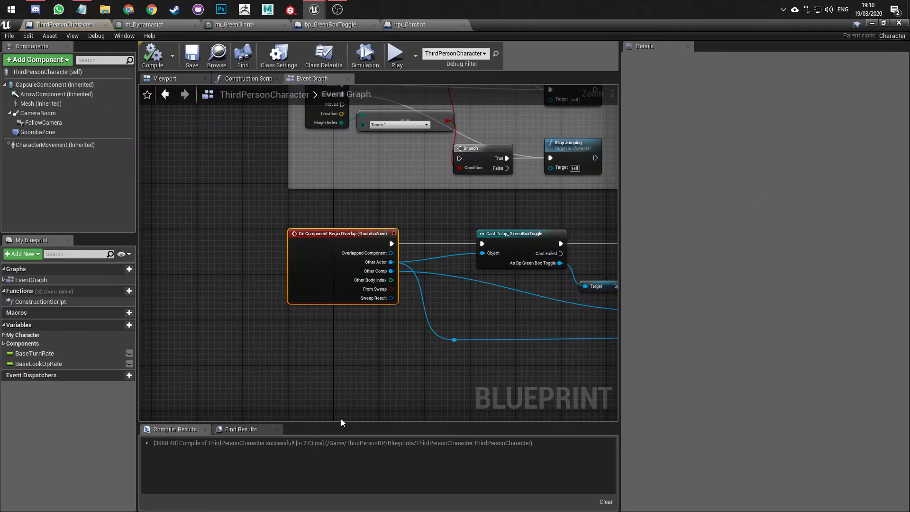
right_click_drag(373, 371, 314, 344)
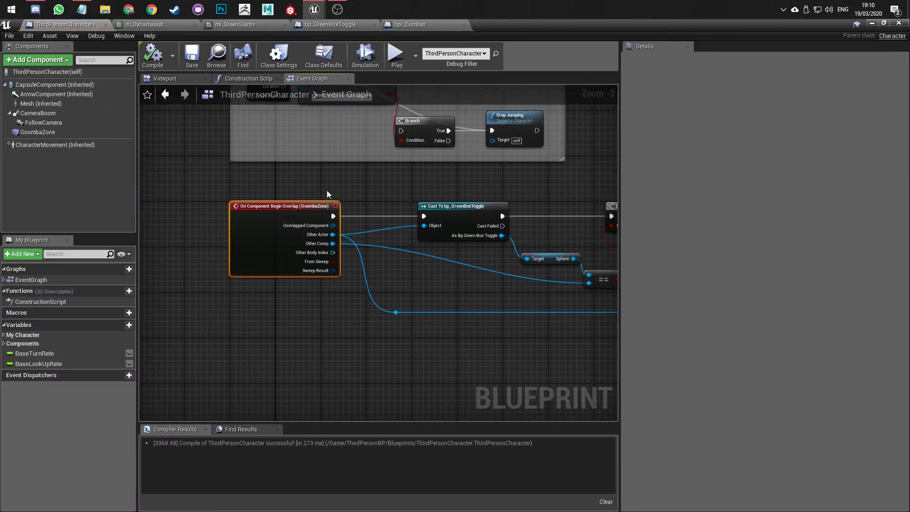
left_click(142, 25)
left_click(228, 25)
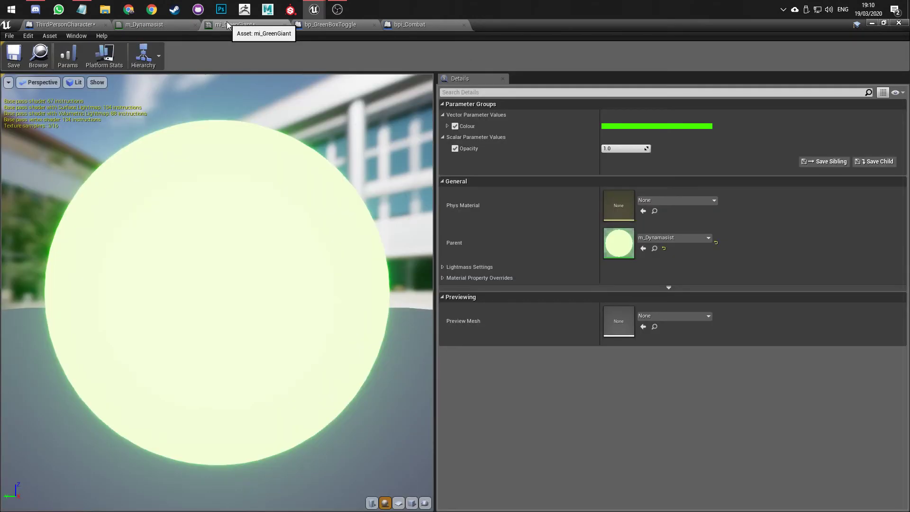
left_click(405, 24)
left_click(66, 25)
right_click_drag(458, 290, 371, 281)
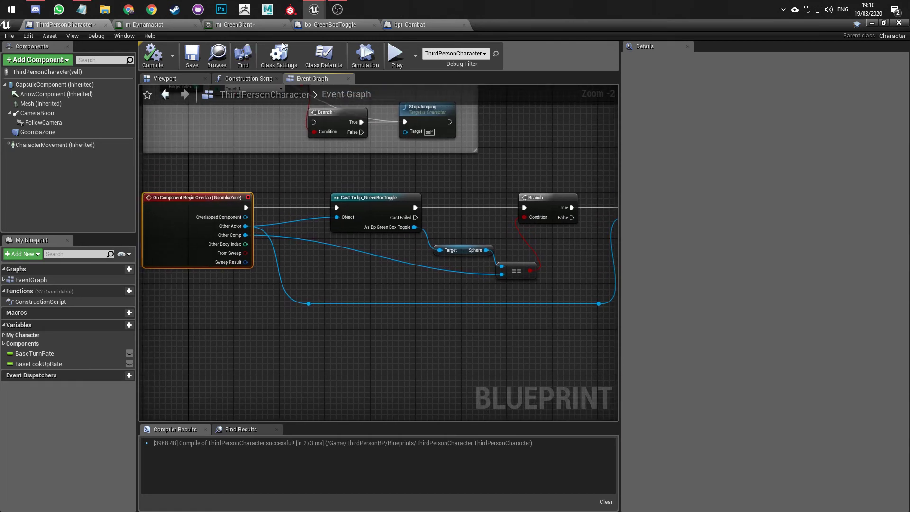
left_click(330, 24)
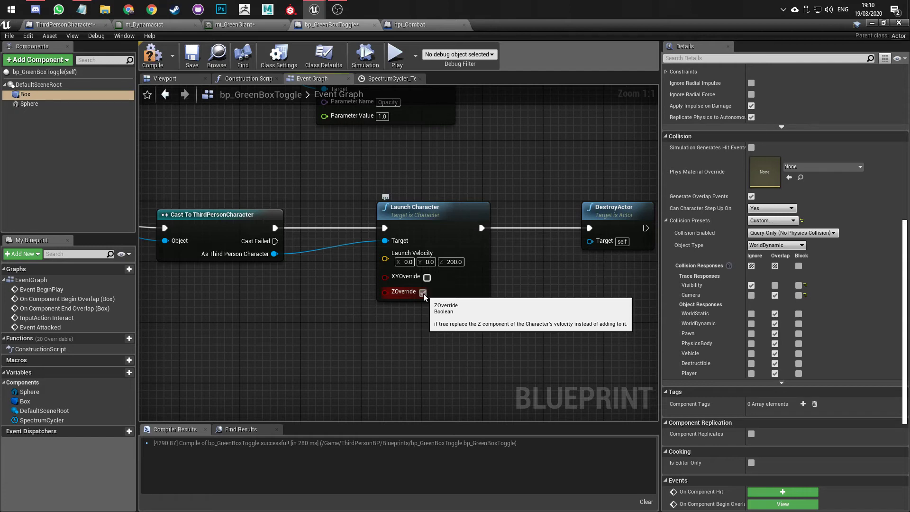
left_click(153, 54)
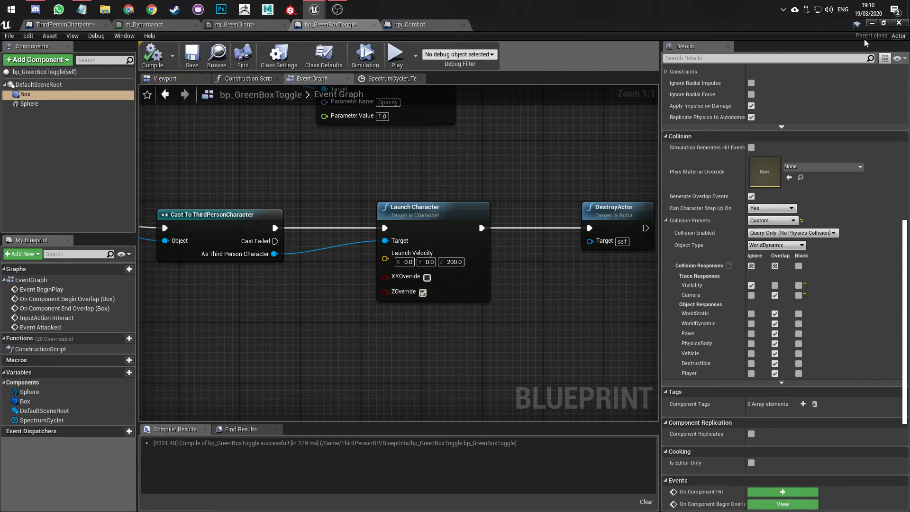
- Play-test the level by jumping onto the sphere to check the launch with ZOverride enabled, and end the session
left_click(872, 22)
left_click(470, 55)
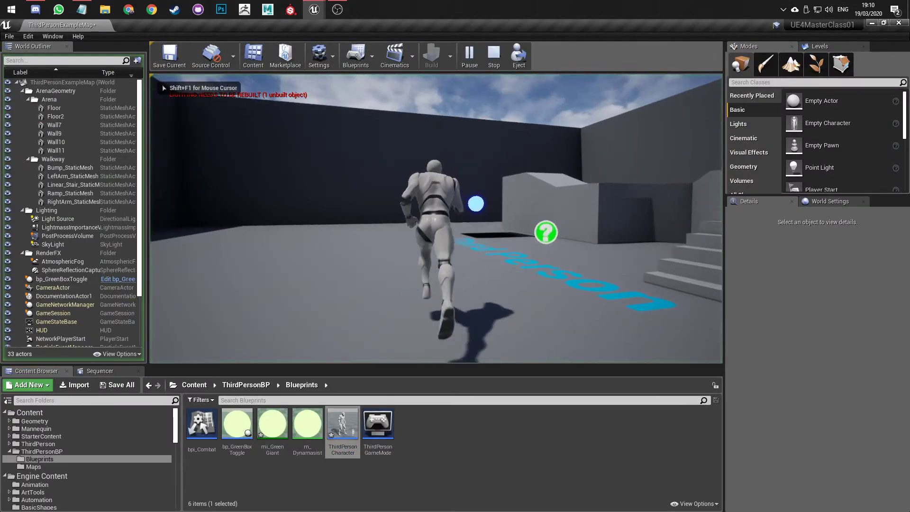
key("space")
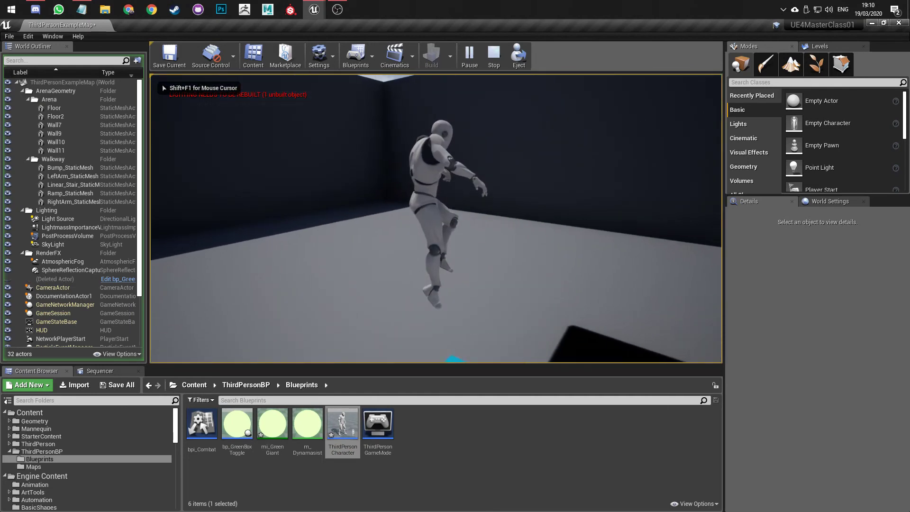
key("w")
key("space")
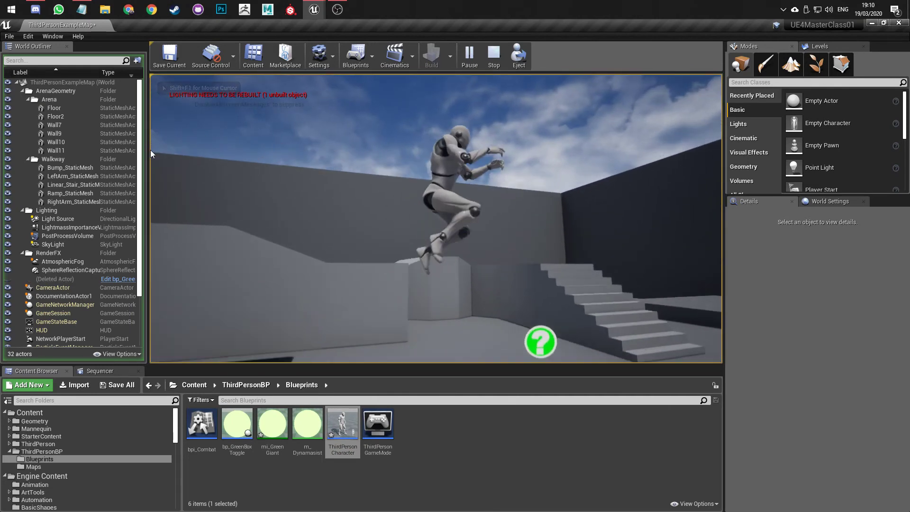
key("Escape")
- Set the Launch Character node's Launch Velocity Z to 600 in bp_GreenBoxToggle and compile the blueprint
double_click(343, 427)
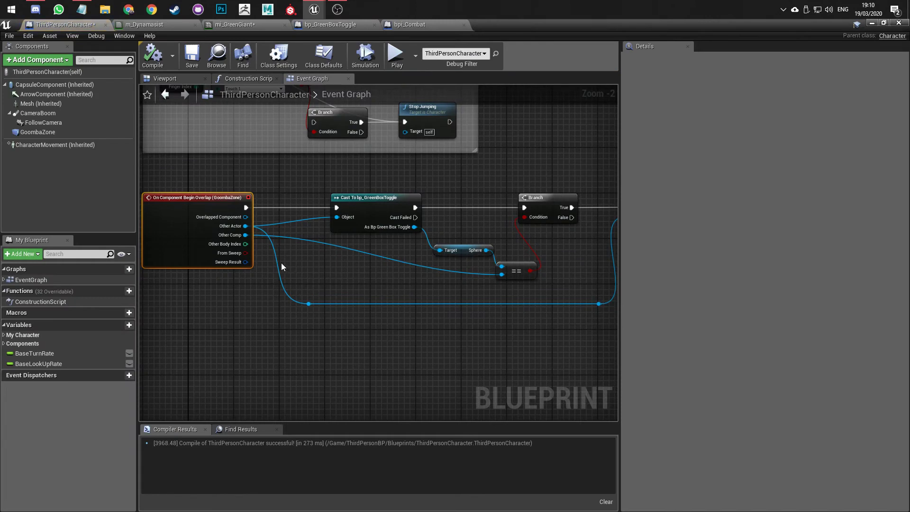
left_click(344, 25)
left_click(454, 262)
type("600")
key("Return")
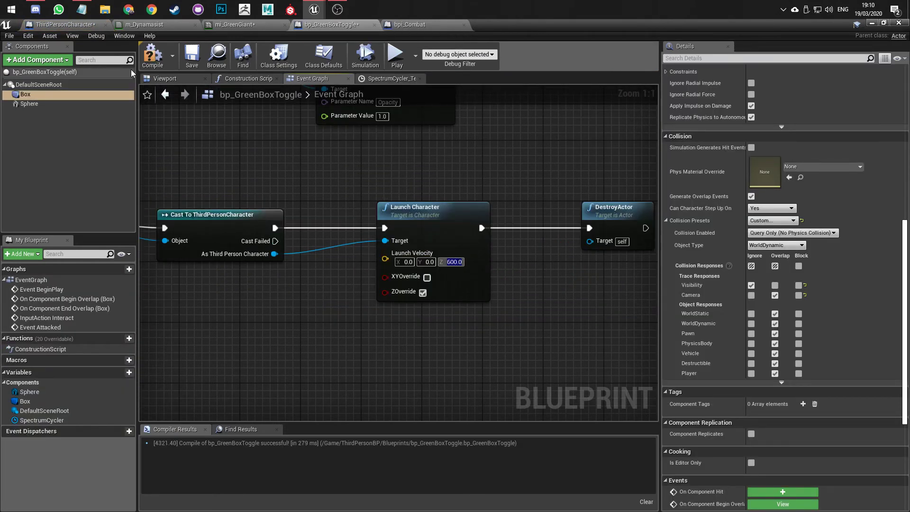
left_click(162, 61)
- Run the level and attack the sphere with the character to check the launch at Z velocity 600, and stop playing
left_click(872, 23)
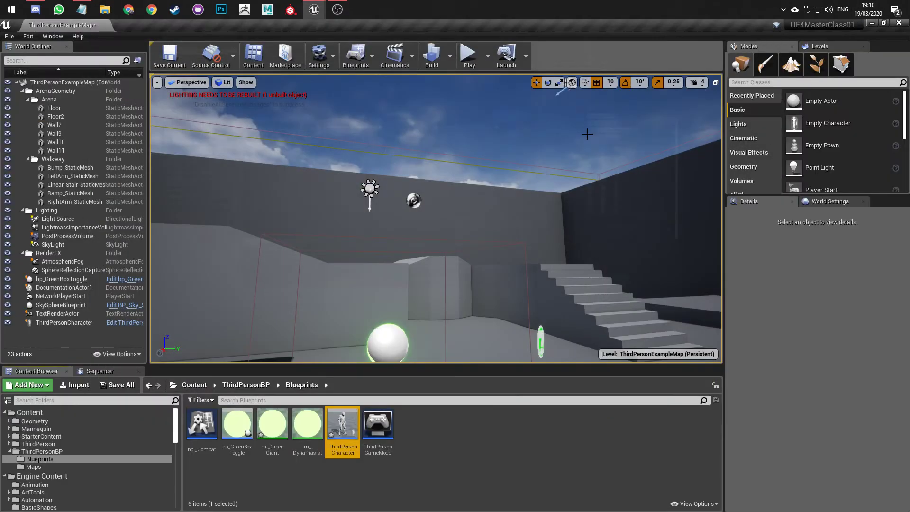
left_click(470, 56)
key("w")
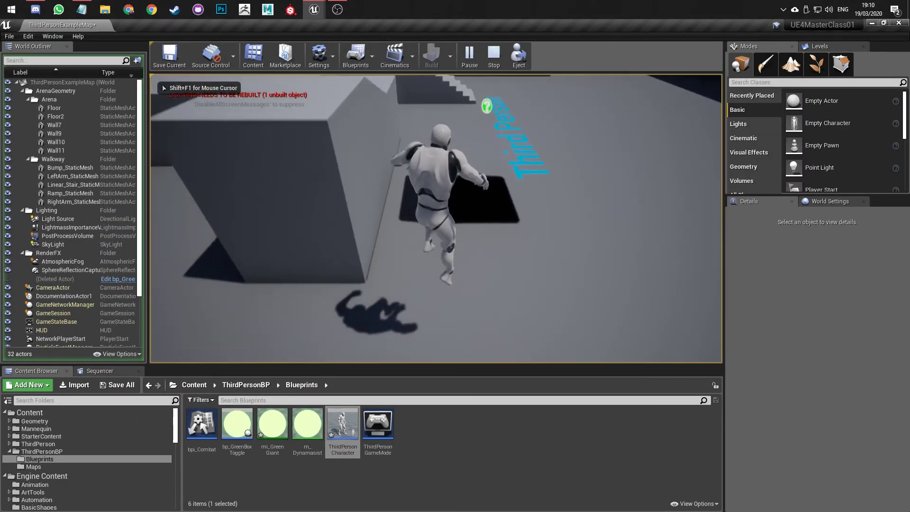
key("Escape")
- Duplicate the bp_GreenBoxToggle actor twice in the level, spacing the copies apart over the open floor, the second at about X -1040, Y -60, Z 220
right_click_drag(546, 229, 508, 206)
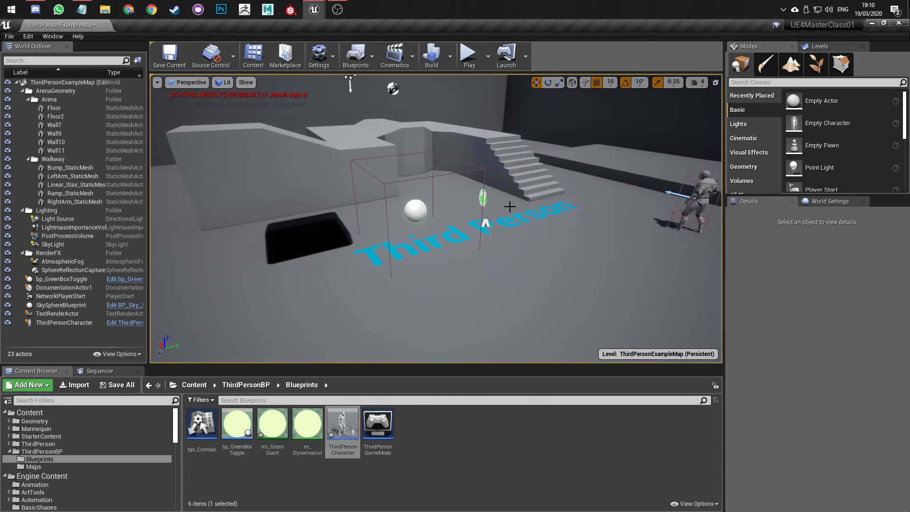
left_click(415, 209)
middle_click_drag(415, 209, 409, 146)
left_click_drag(400, 135, 488, 253, "alt")
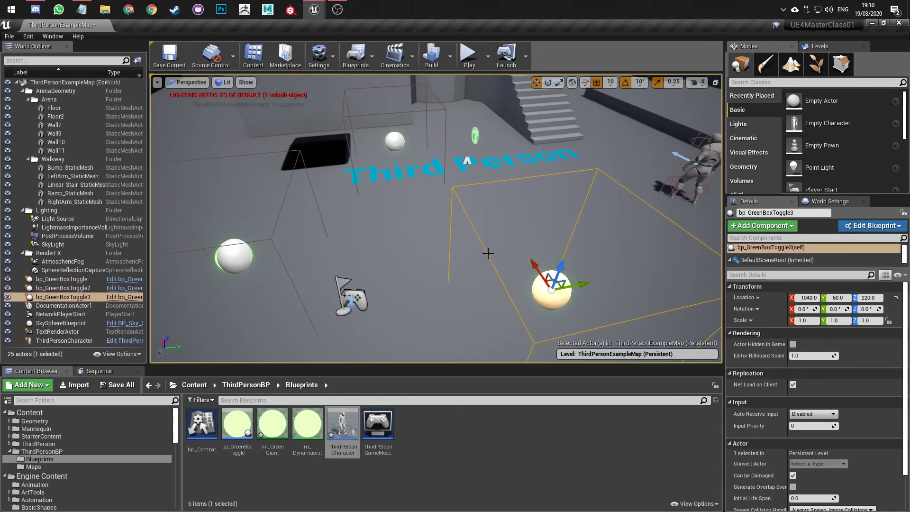
scroll(474, 251, "down", 5)
- Play-test the level by jumping the character onto the three spheres in turn to check the chained bounces, and end the session
left_click(467, 56)
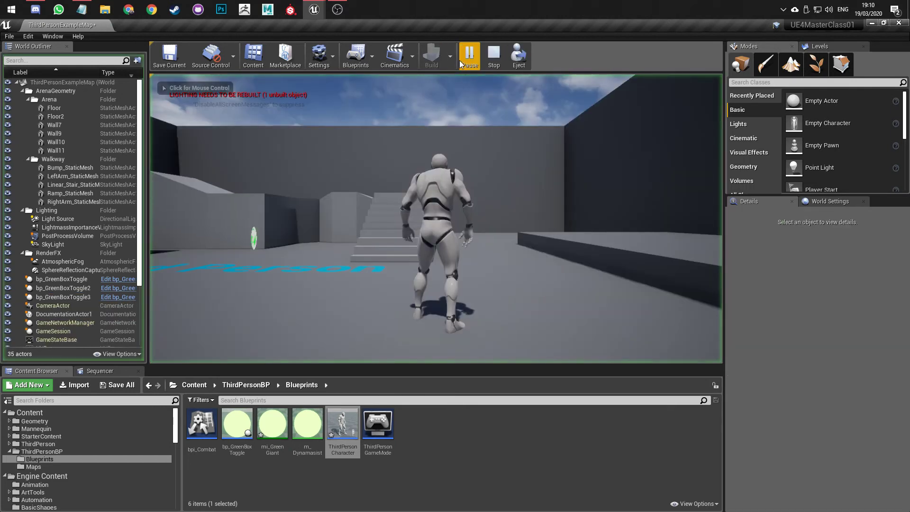
key("w")
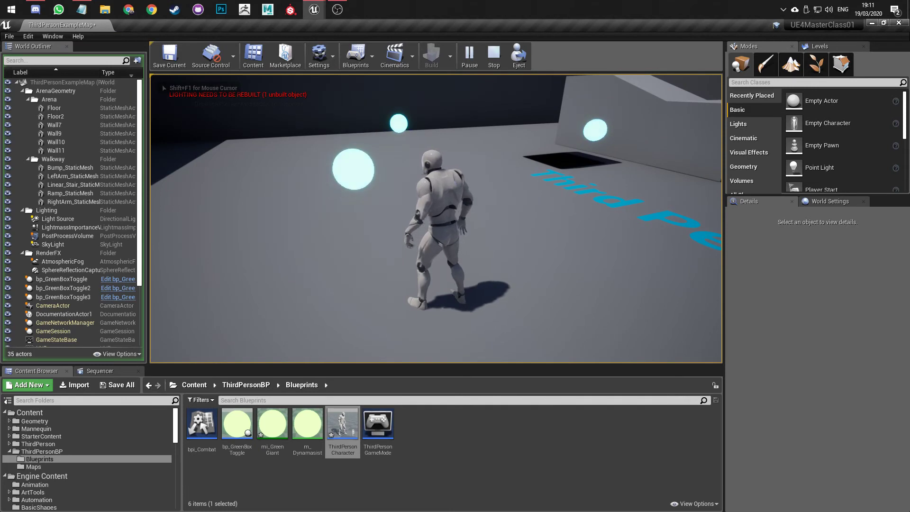
key("w")
key("w")
key("space")
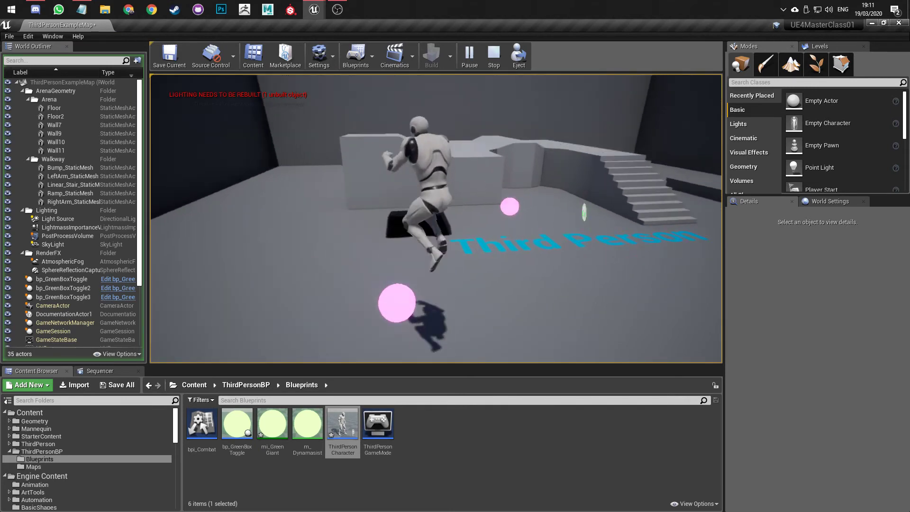
key("w")
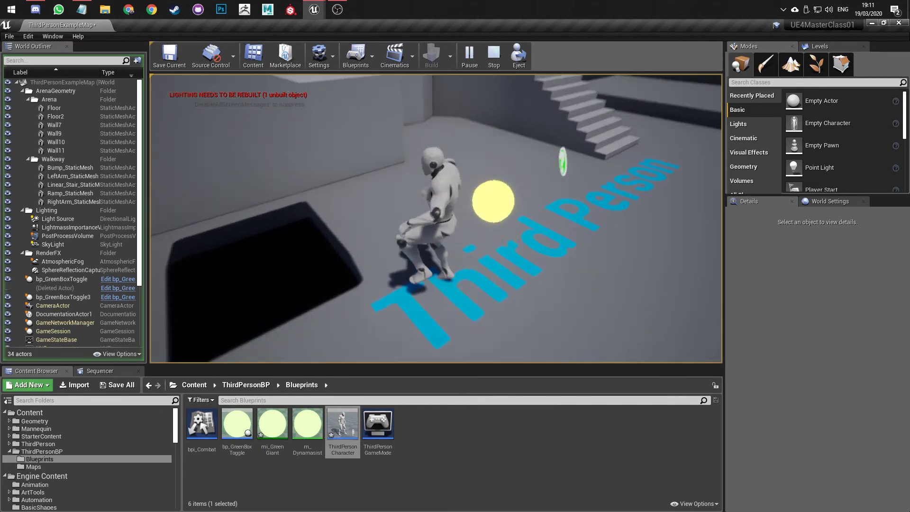
key("w")
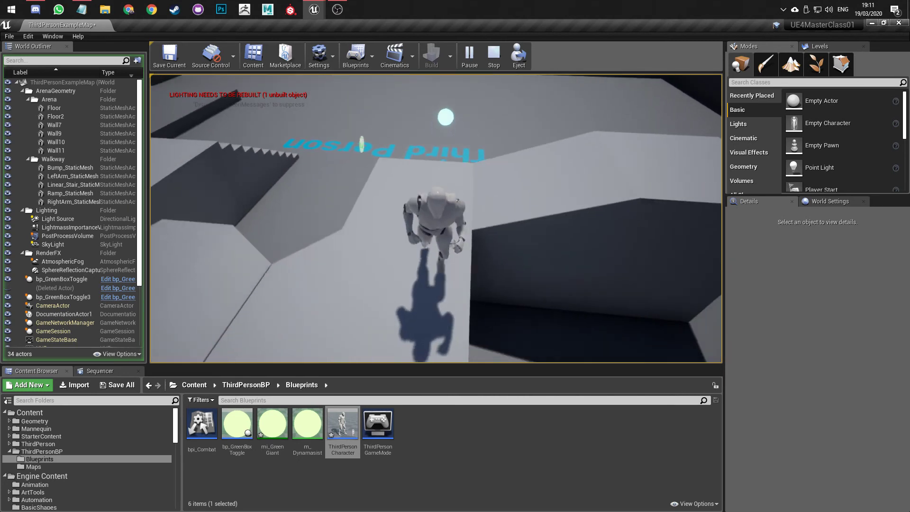
key("space")
key("w")
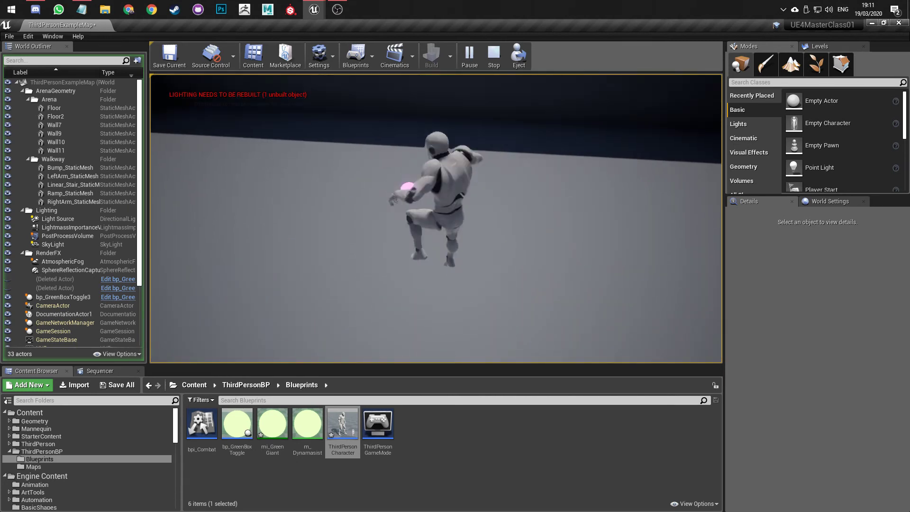
key("space")
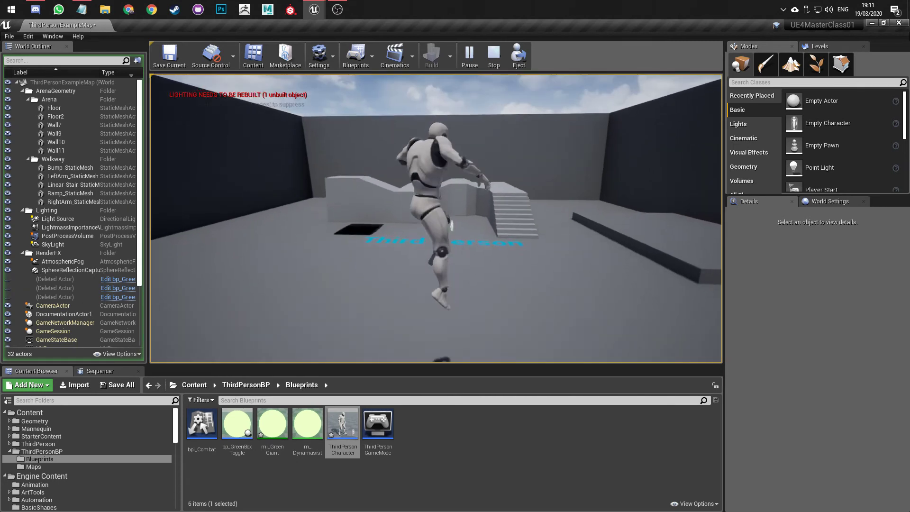
key("w")
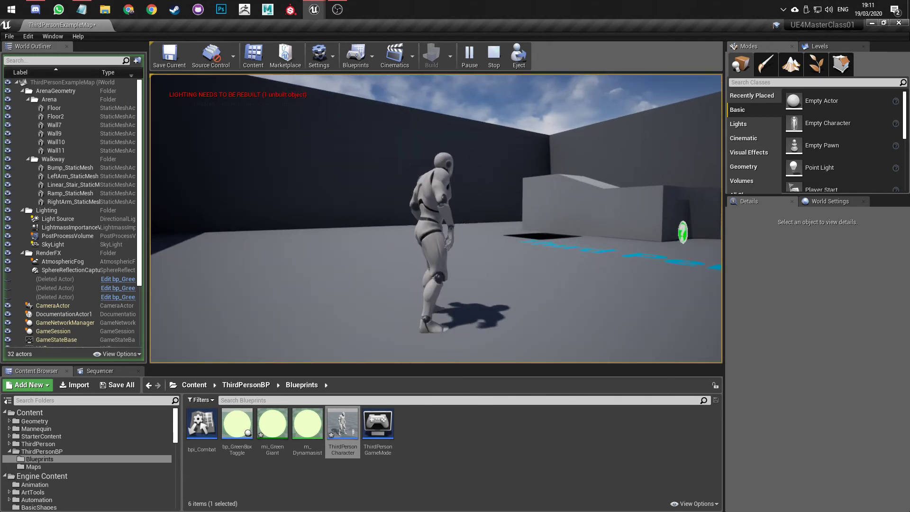
key("Escape")
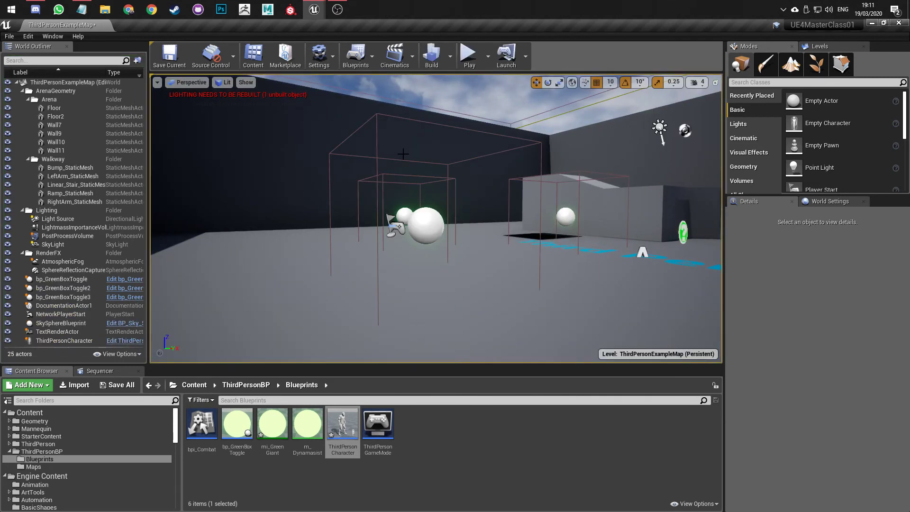
- Add an Integer input named Damage Value to the Attacked function in the bpi_Combat interface, and compile and save it
left_click(211, 435)
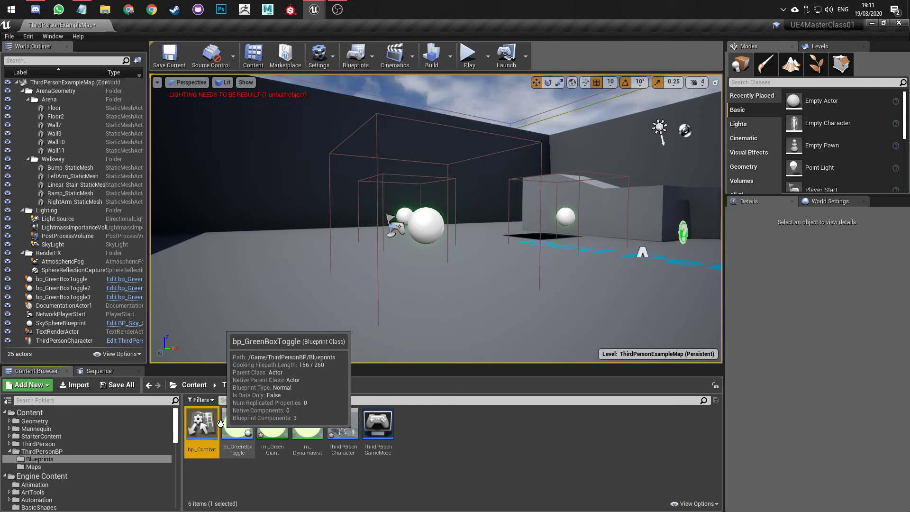
double_click(198, 429)
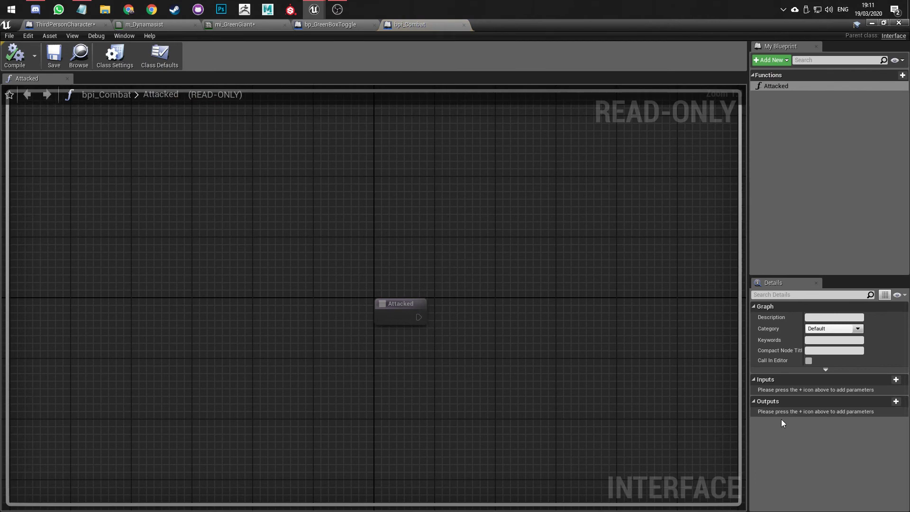
left_click(896, 379)
type("Damage Value")
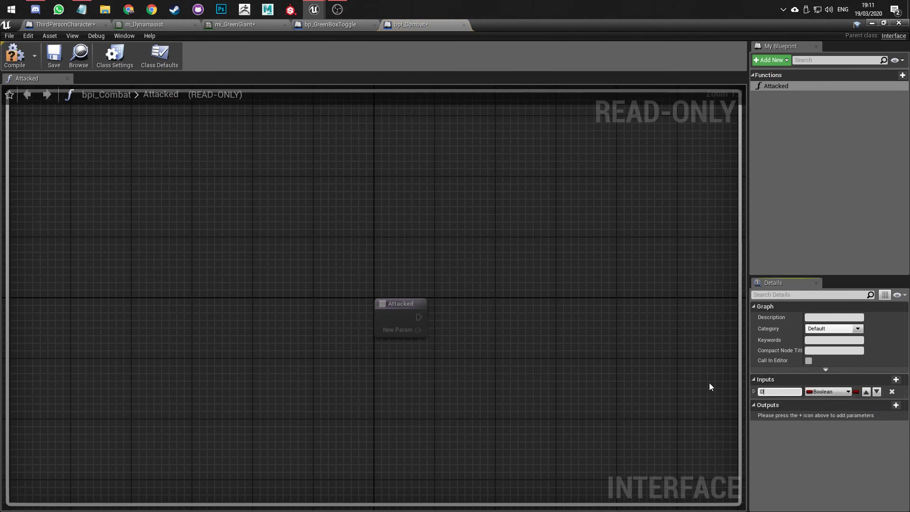
key("Return")
left_click(834, 391)
type("inte")
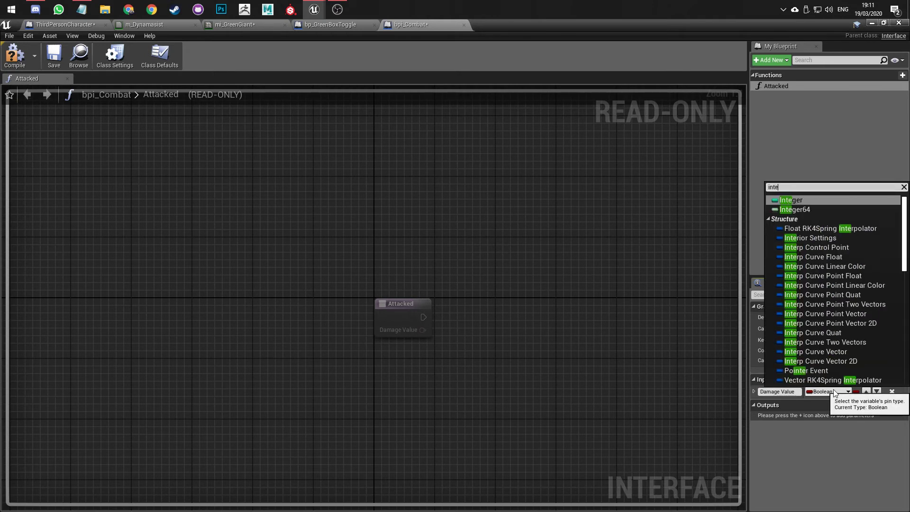
key("Return")
left_click(16, 56)
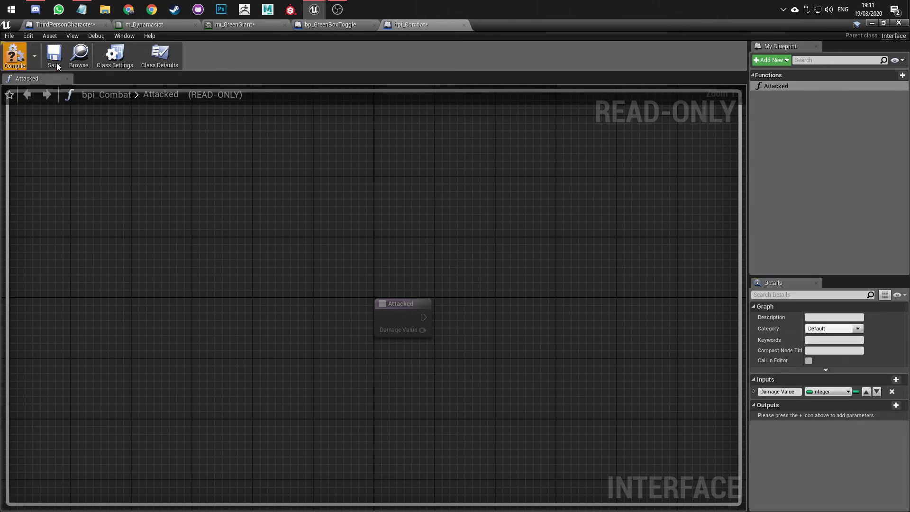
left_click(54, 55)
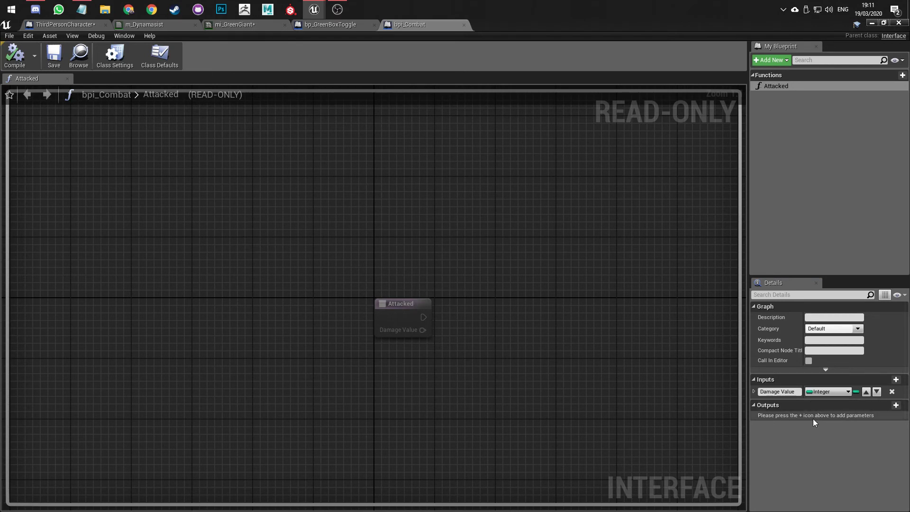
left_click(896, 405)
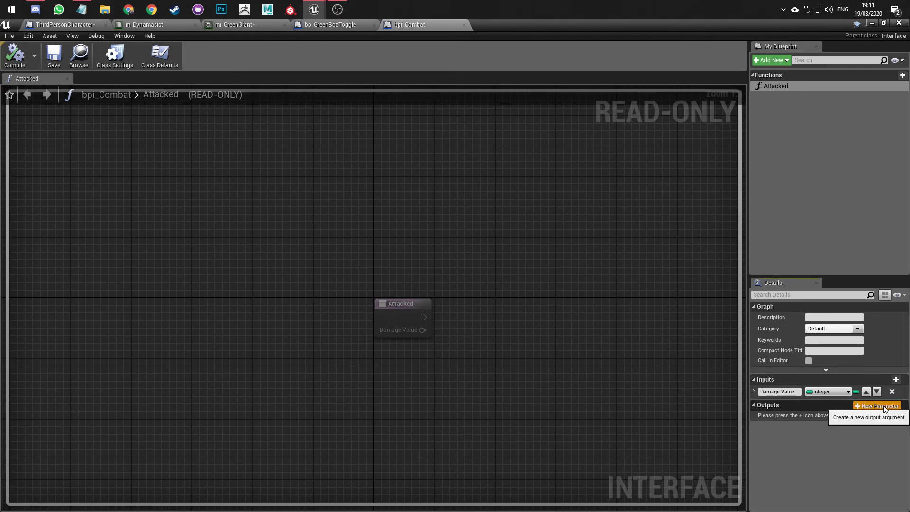
left_click(788, 418)
type("D")
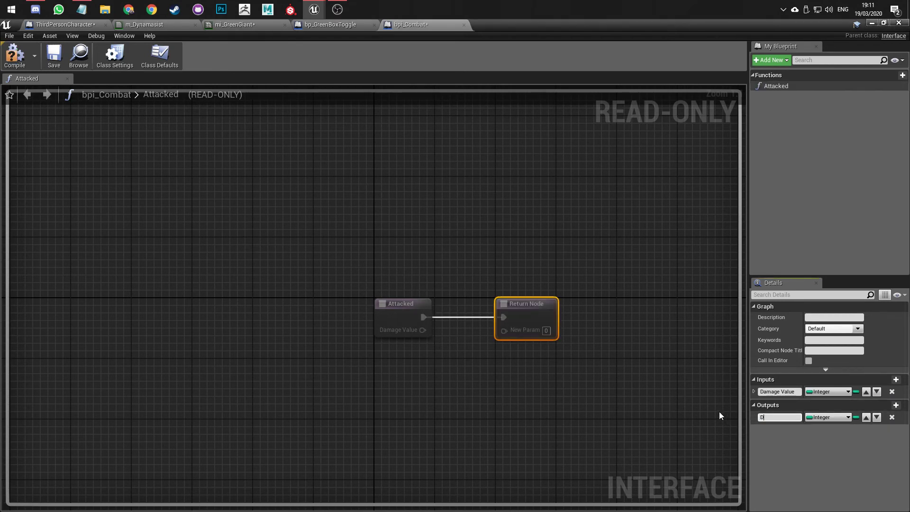
type("amage Value")
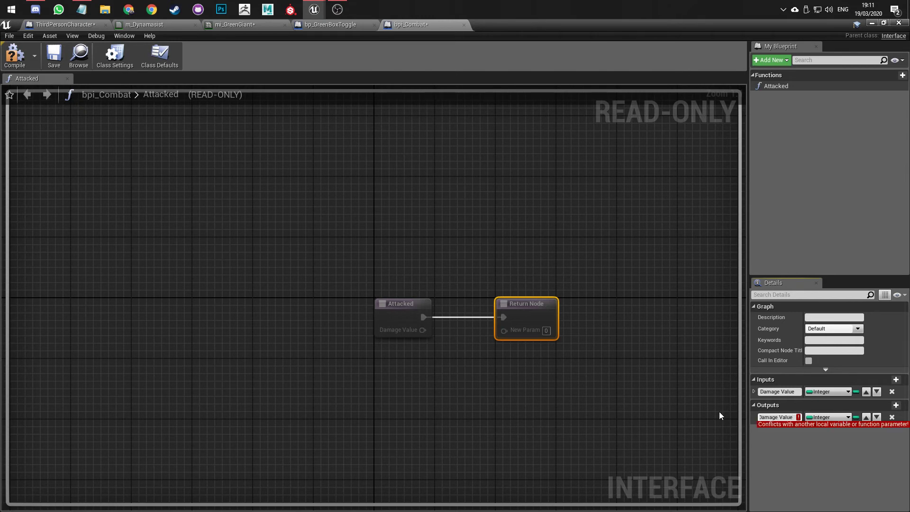
key("BackSpace")
key("BackSpace")
key("BackSpace")
key("BackSpace")
key("BackSpace")
key("BackSpace")
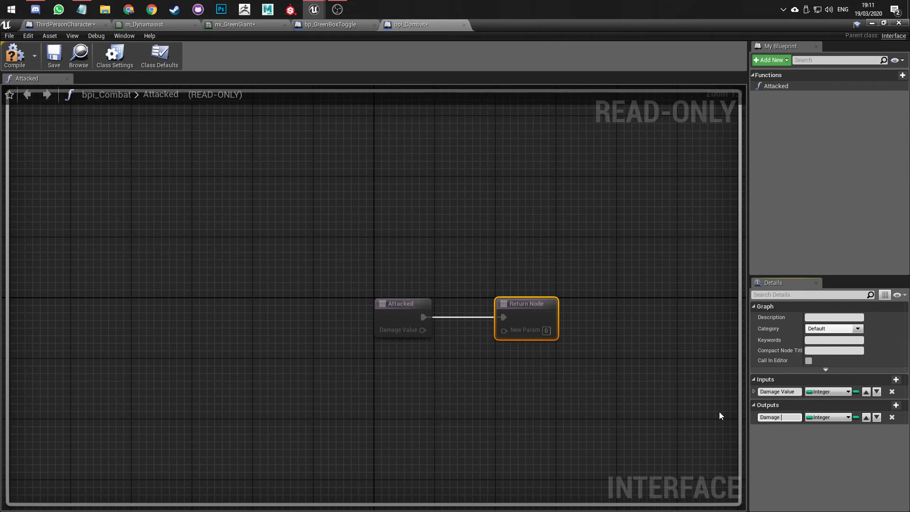
type("Recieved")
key("Return")
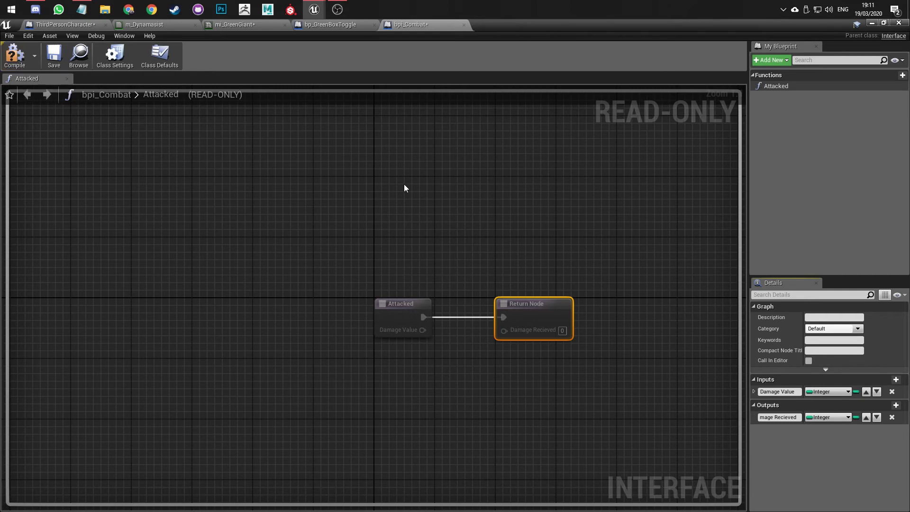
left_click(892, 418)
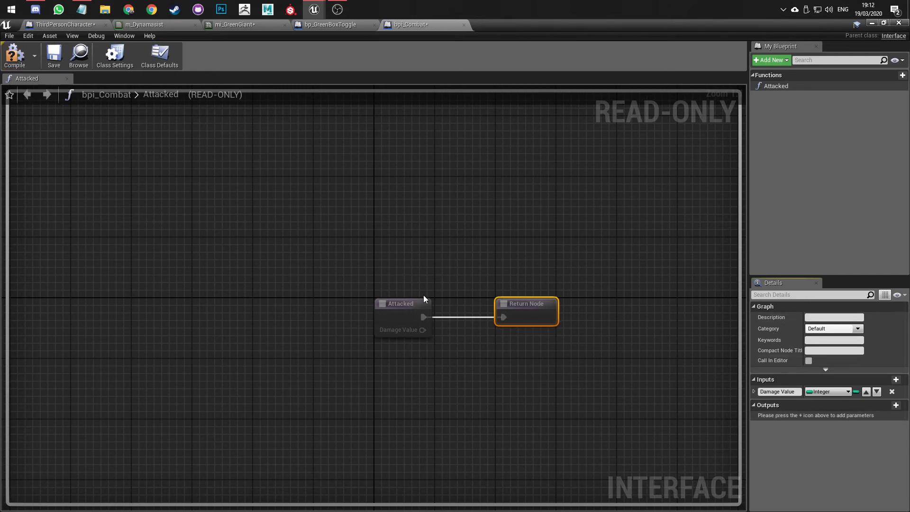
left_click(54, 55)
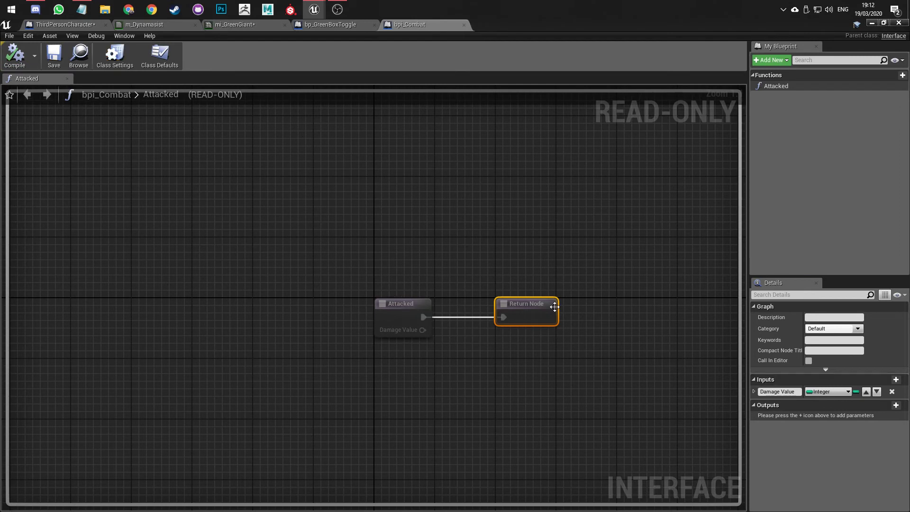
- Create a variable named HitPoints in bp_GreenBoxToggle and open its variable type choices
left_click(330, 24)
right_click_drag(298, 293, 591, 317)
scroll(395, 275, "down", 2)
right_click_drag(439, 304, 332, 252)
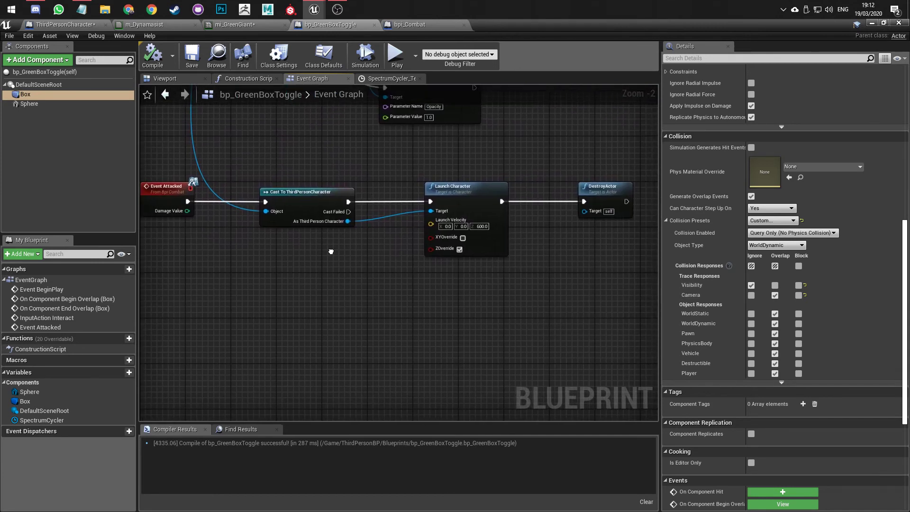
left_click(129, 372)
type("HitPoints")
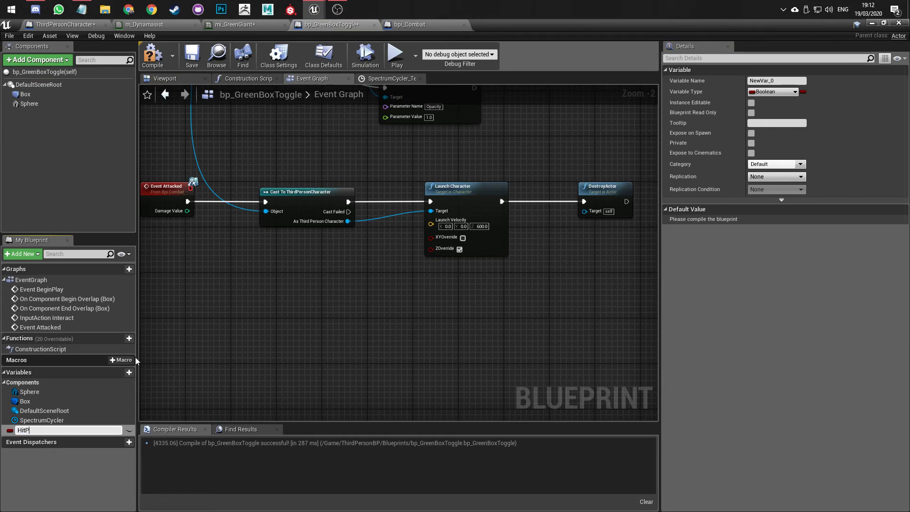
key("Return")
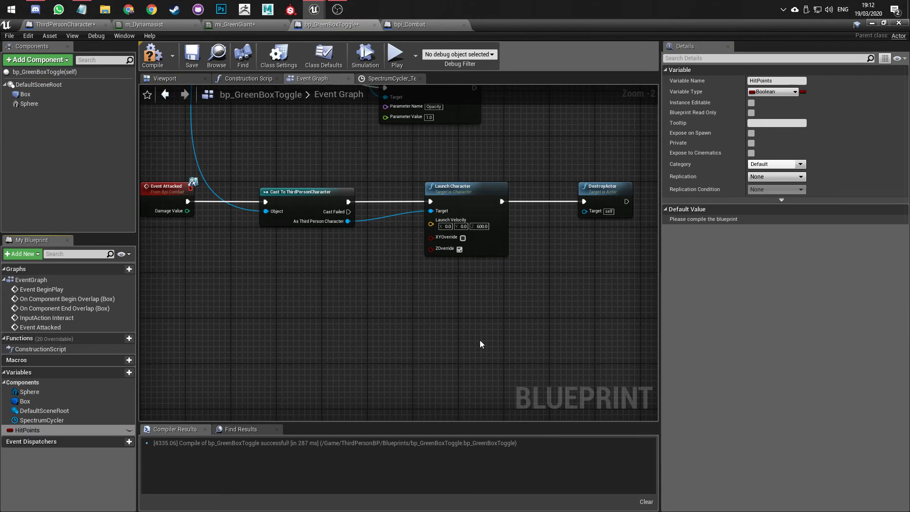
left_click(773, 91)
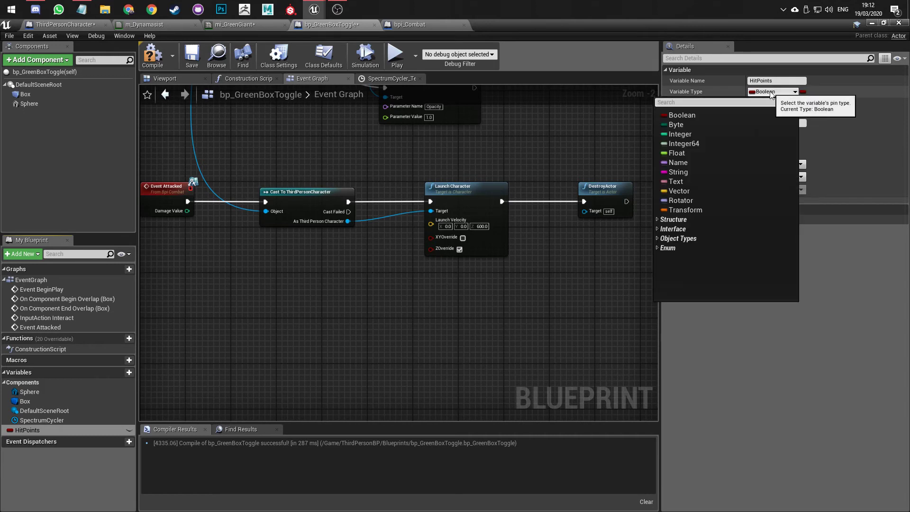
- Make the HitPoints variable an Integer with a default value of 2 and compile the blueprint
left_click(690, 134)
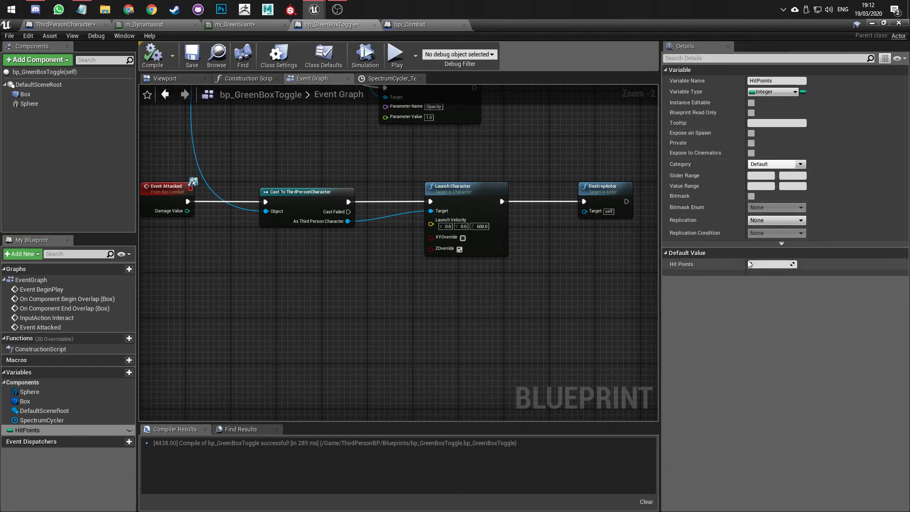
left_click(765, 265)
type("2")
key("Return")
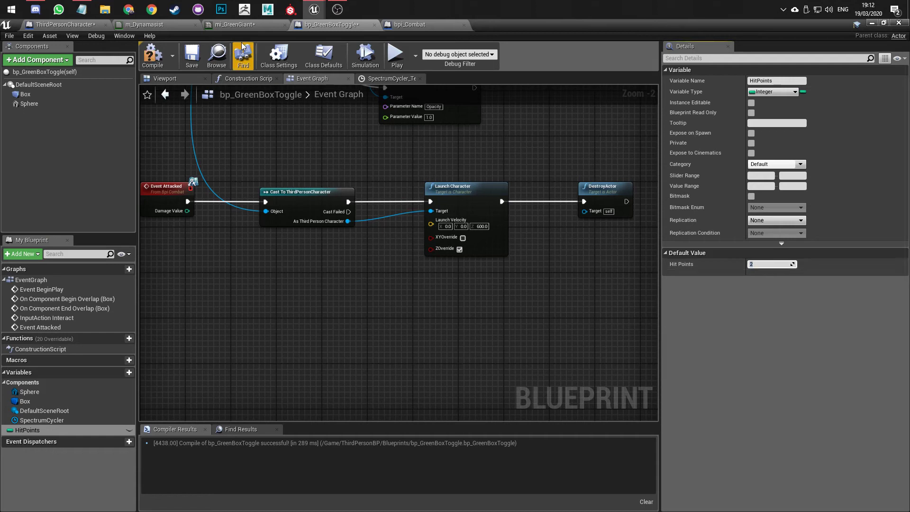
left_click(153, 54)
- Disconnect DestroyActor from Launch Character and move it aside below the Event Attacked chain
scroll(365, 295, "down", 1)
right_click_drag(365, 295, 320, 305)
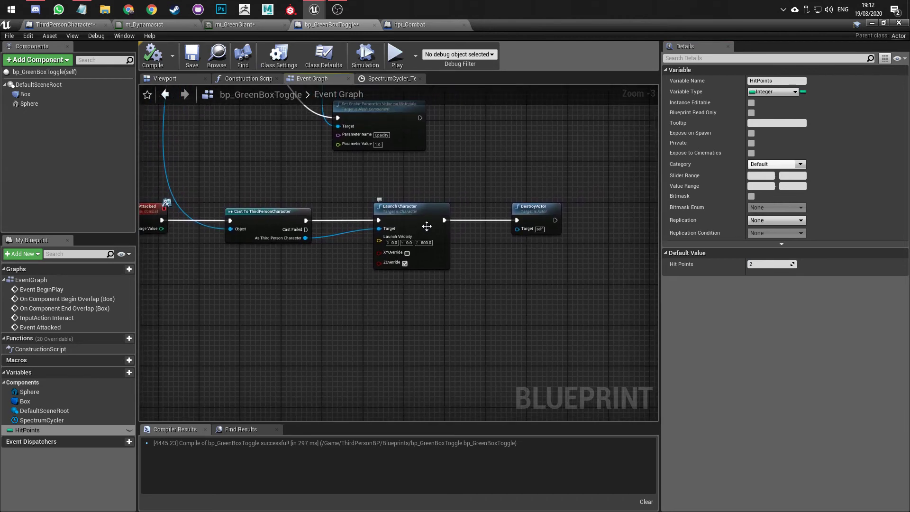
left_click_drag(417, 223, 392, 221)
left_click(519, 219)
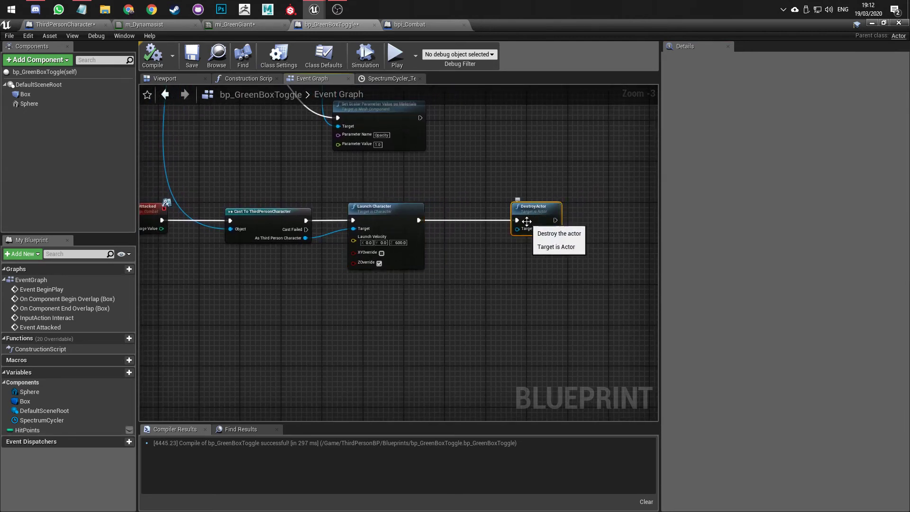
left_click(517, 220, "alt")
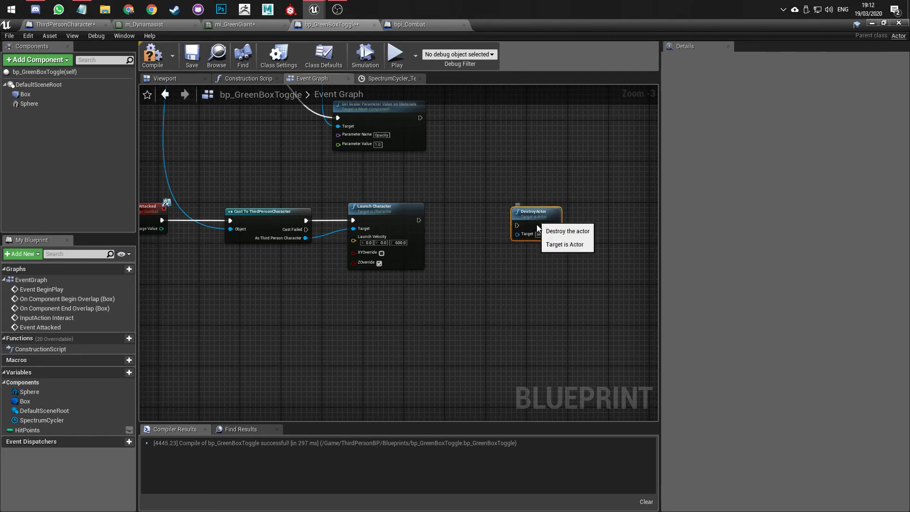
left_click_drag(518, 206, 539, 334)
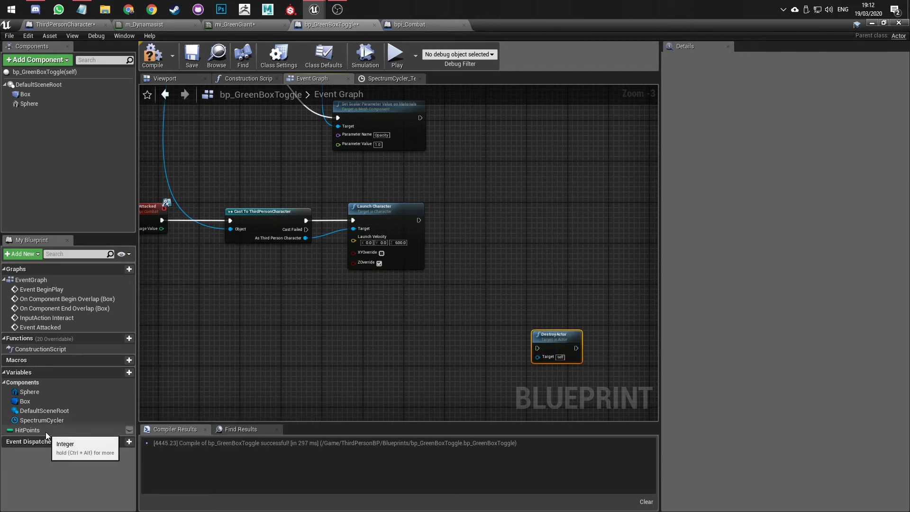
- Place a Get Hit Points node in the graph and connect a new Branch after Launch Character
left_click(32, 430)
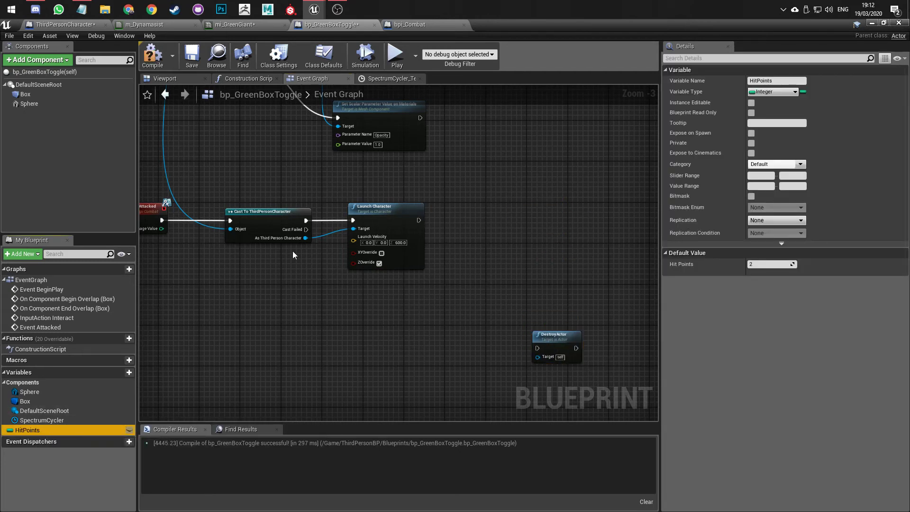
left_click_drag(35, 431, 288, 313)
left_click(304, 324)
left_click_drag(419, 220, 531, 215)
type("branch")
key("Return")
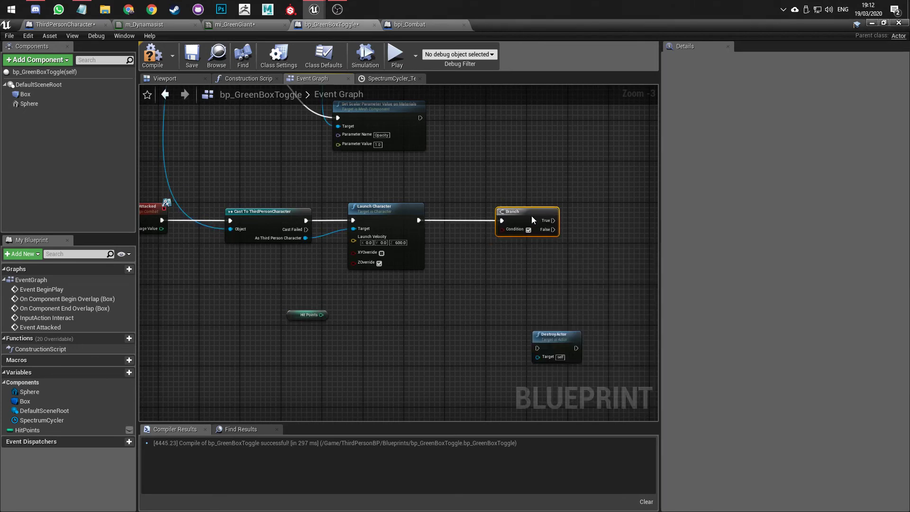
- Compare Hit Points with 1 using an Equal (integer) node and feed the result into the Branch condition
left_click_drag(322, 314, 391, 327)
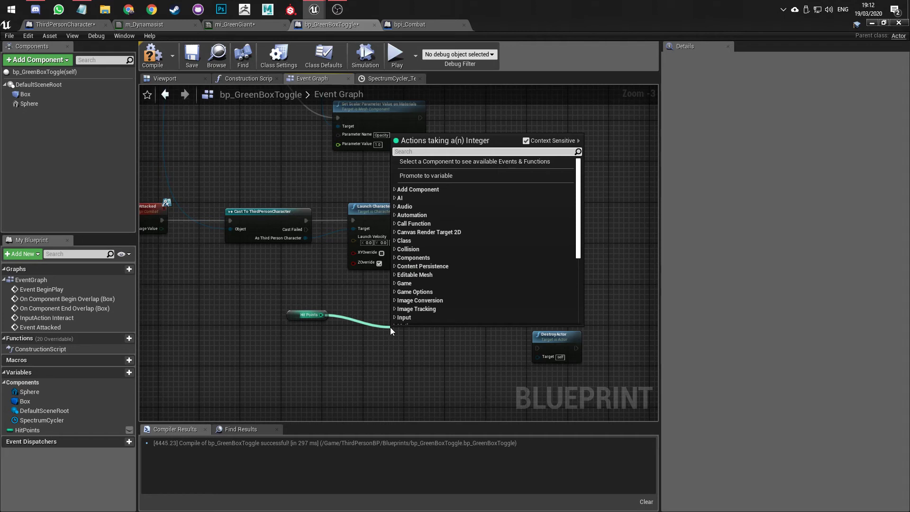
type("=")
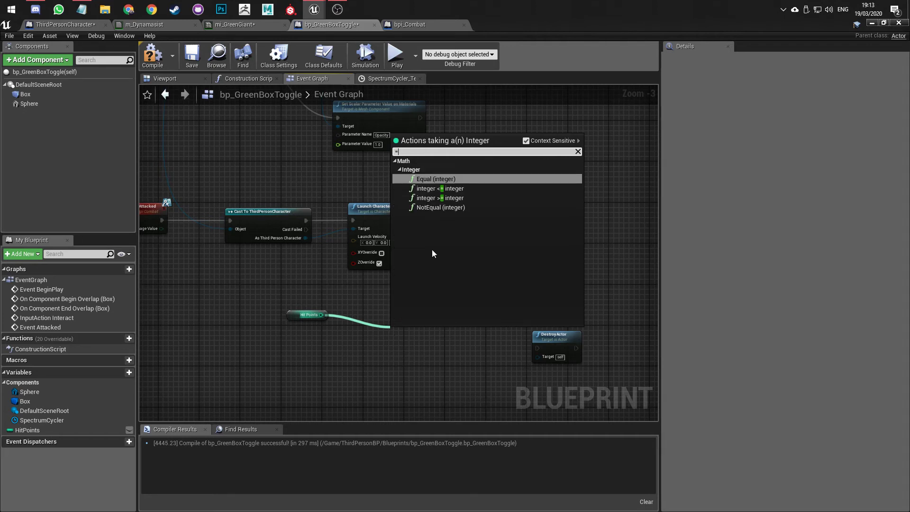
left_click(434, 177)
type("1")
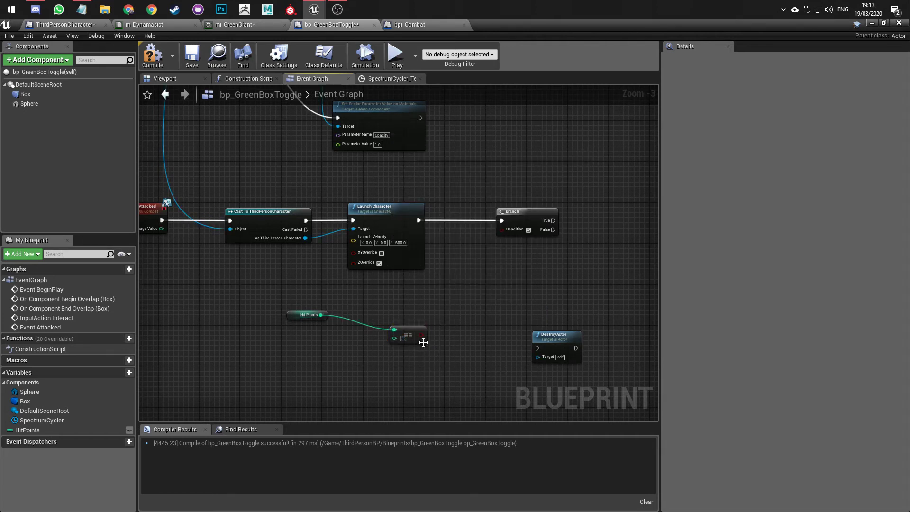
left_click_drag(421, 334, 504, 231)
right_click_drag(498, 270, 441, 282)
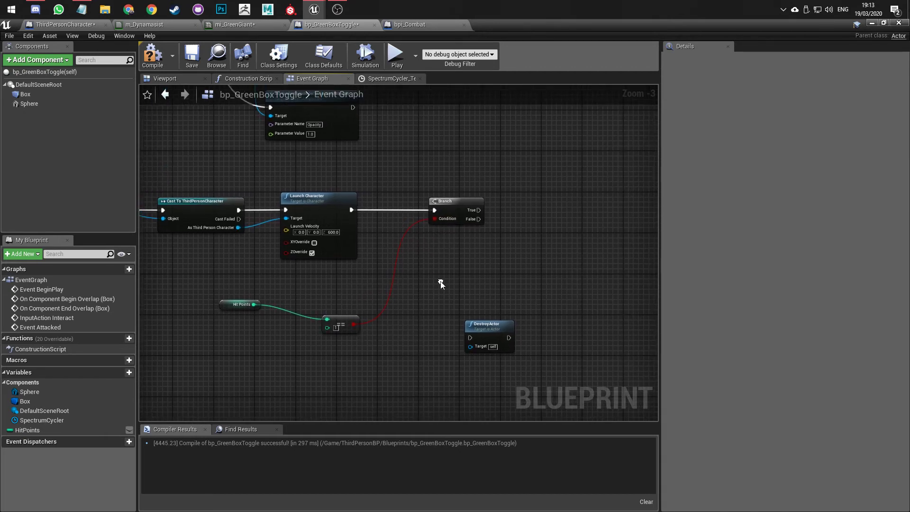
- Move DestroyActor beside the Branch and add a Set Hit Points node below it
left_click_drag(474, 329, 536, 199)
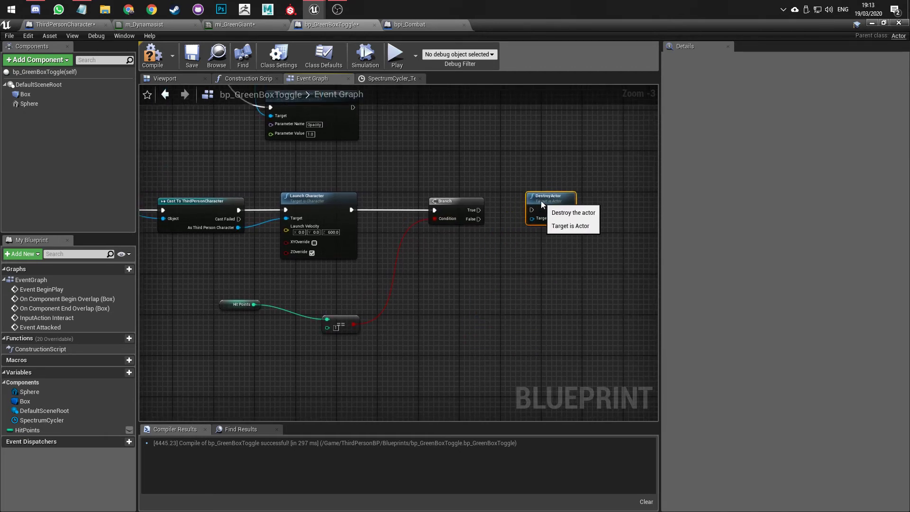
right_click_drag(462, 270, 499, 285)
left_click_drag(28, 430, 541, 290)
left_click(521, 353)
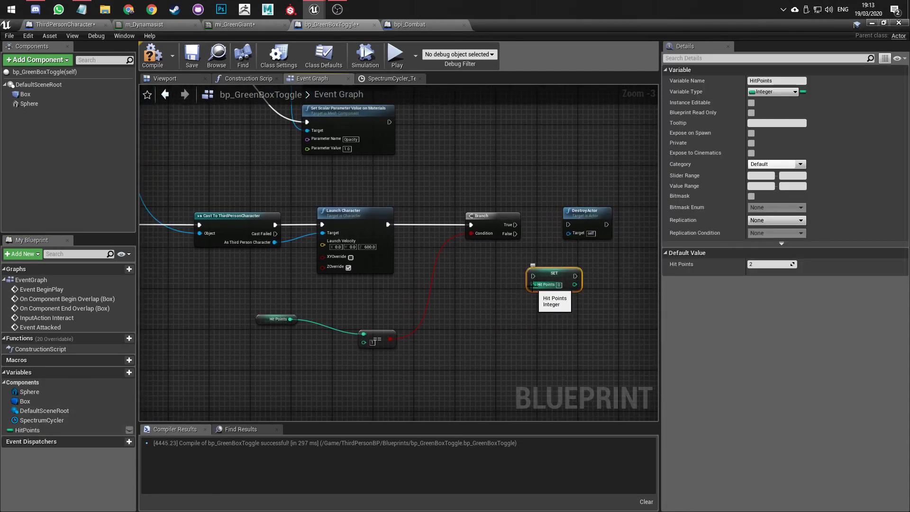
- Feed Hit Points minus 1 into the Set Hit Points node and run that node from the Branch's False output
left_click_drag(290, 319, 403, 287)
type("-")
left_click(454, 340)
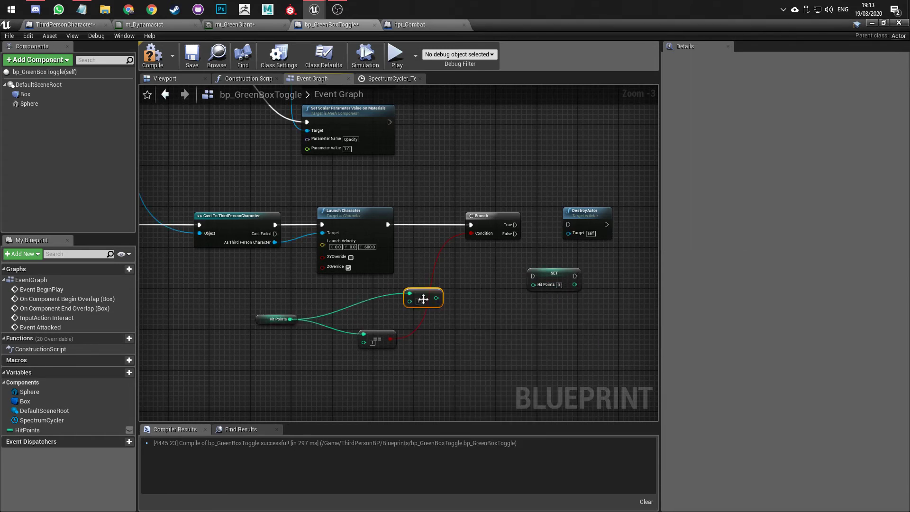
left_click_drag(436, 298, 500, 293)
right_click_drag(511, 278, 440, 296)
left_click_drag(463, 293, 441, 252)
- Reposition DestroyActor, connect the Branch's True output to it, and compile and save the blueprint
left_click_drag(521, 234, 591, 212)
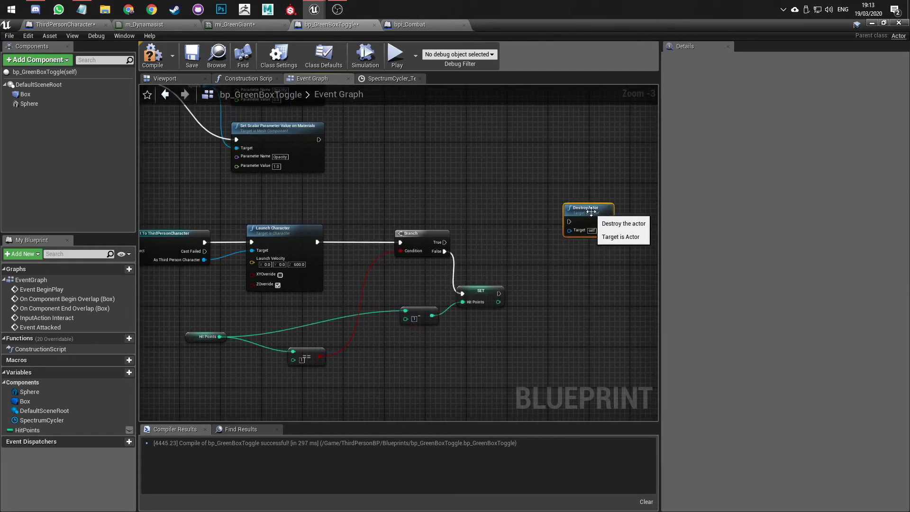
left_click(152, 54)
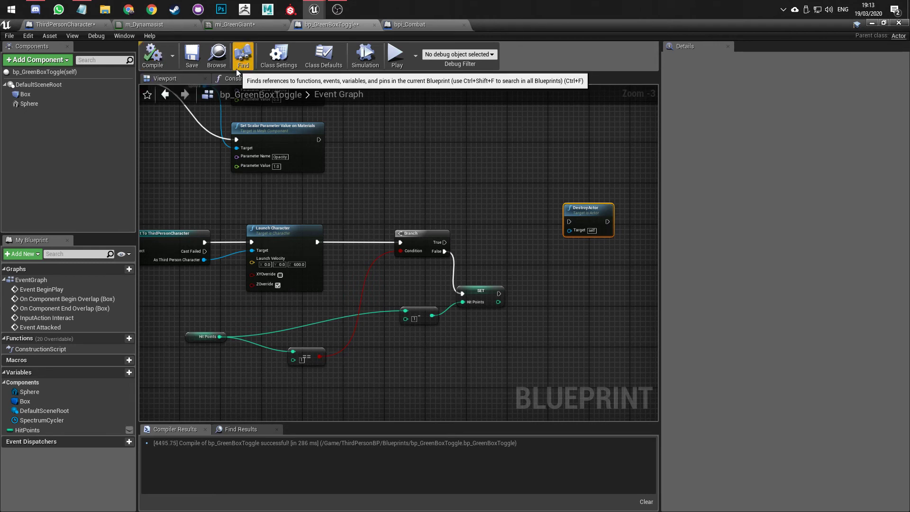
right_click_drag(483, 246, 410, 234)
left_click_drag(373, 230, 414, 207)
left_click(153, 55)
left_click(192, 62)
- Connect Event Attacked's Damage Value to the second input of the subtraction node and compile
right_click_drag(457, 114, 662, 91)
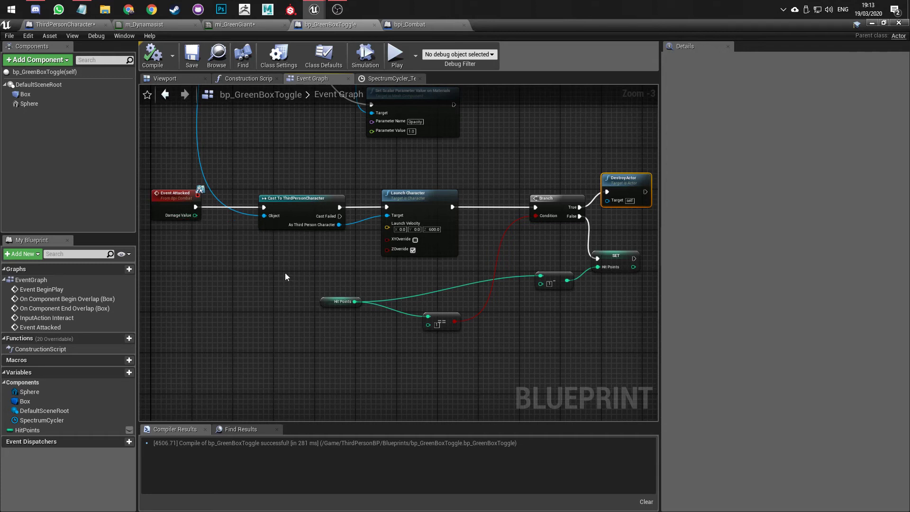
left_click_drag(195, 216, 541, 284)
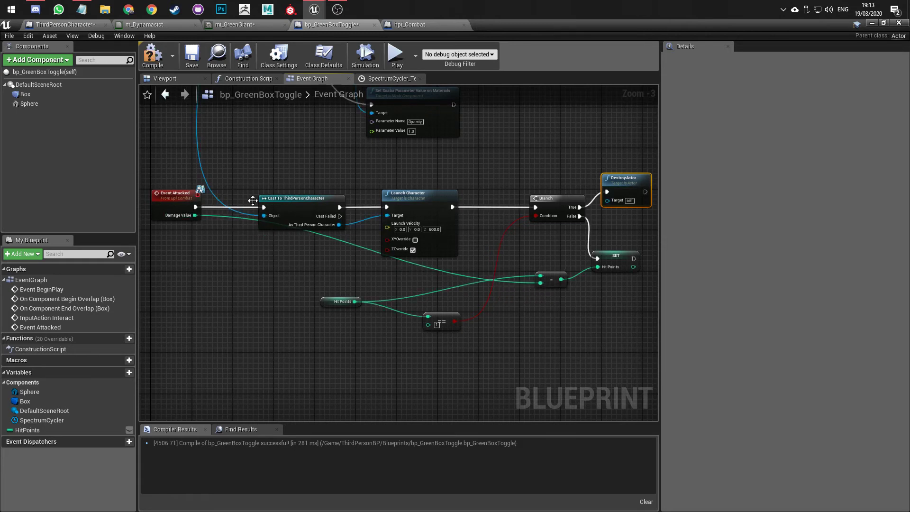
left_click(153, 55)
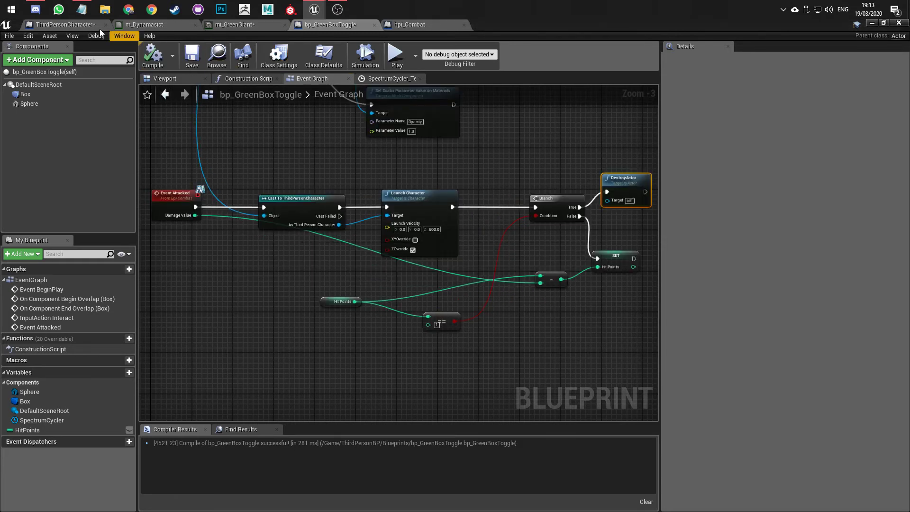
- In the ThirdPersonCharacter blueprint, add an Integer variable named GoombaDamage
left_click(65, 24)
right_click_drag(419, 322, 201, 287)
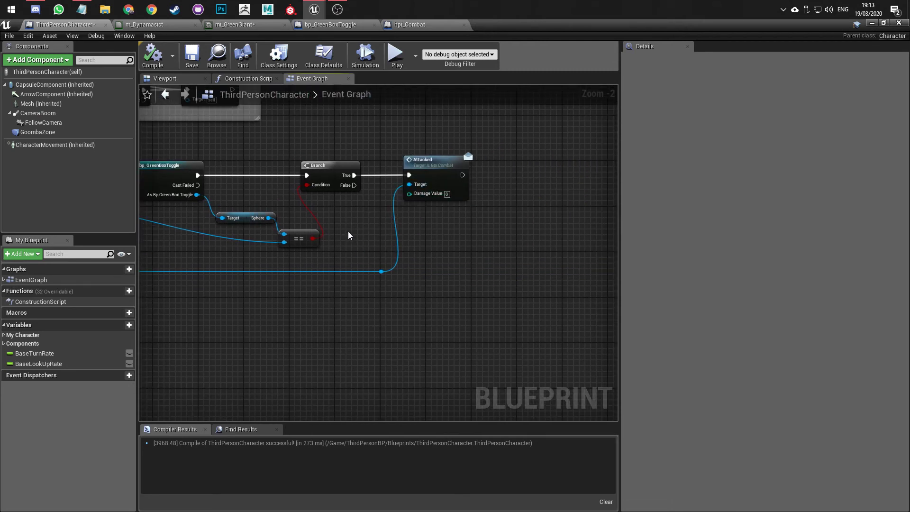
left_click(119, 325)
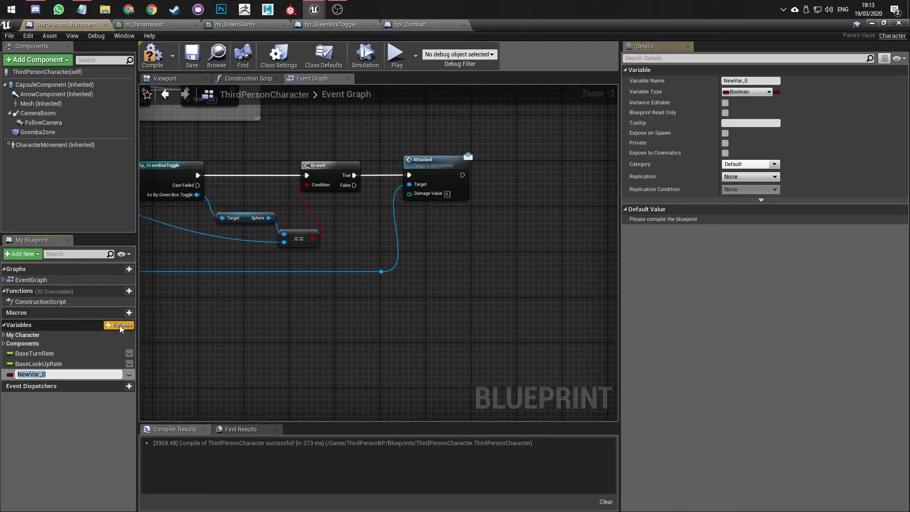
type("GoombaDamage")
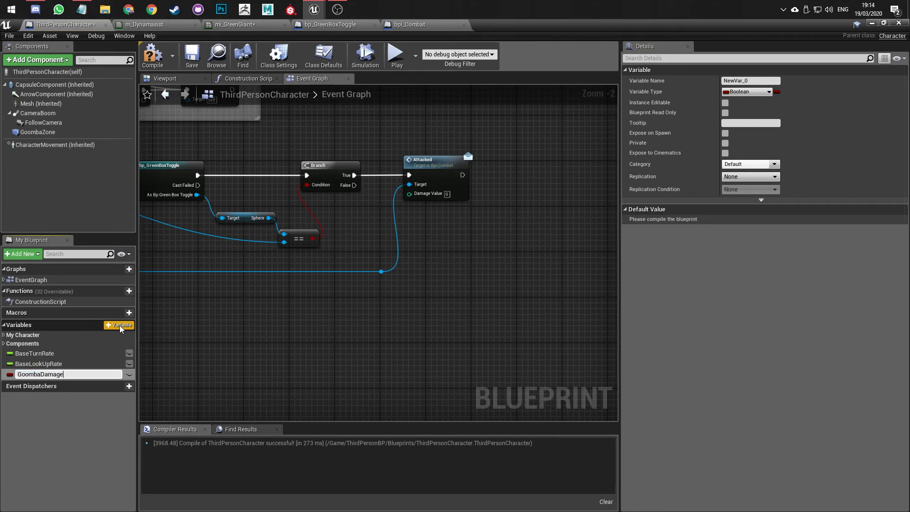
key("Return")
left_click(747, 92)
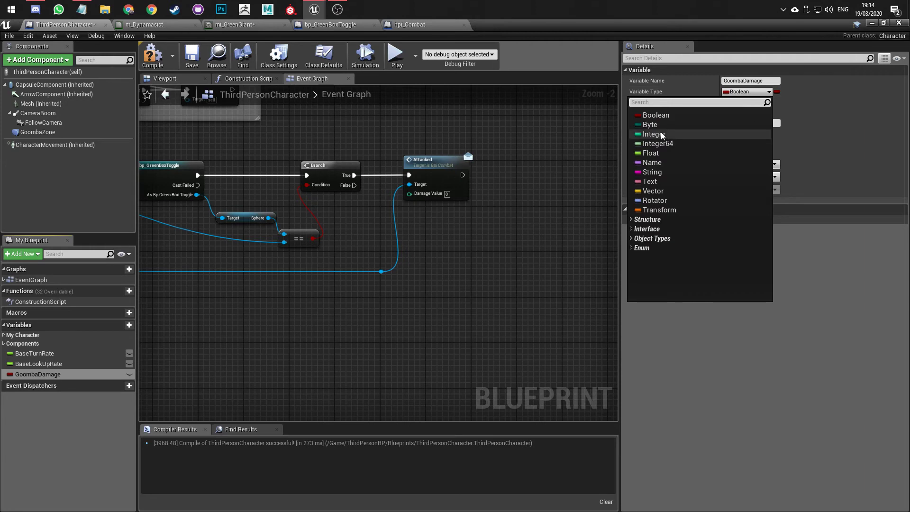
left_click(663, 134)
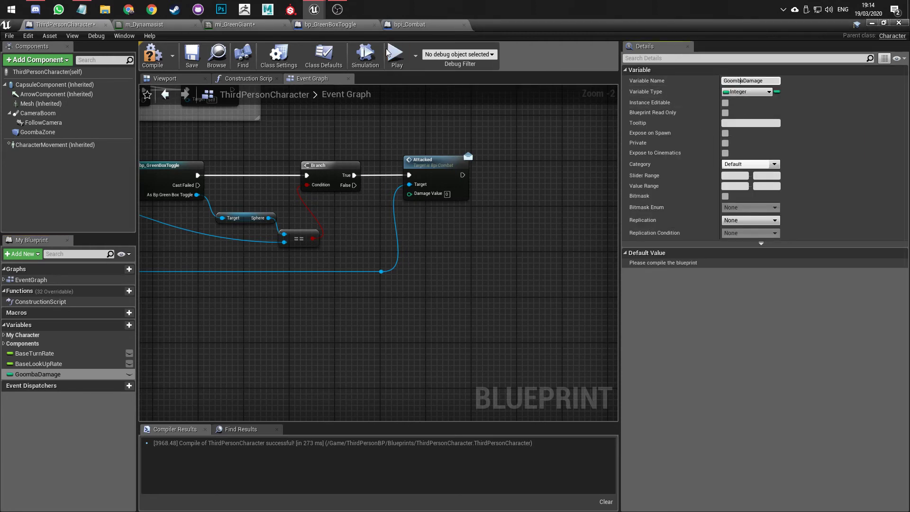
- Close the m_Dynamasist material, applying its changes to the original, and close the mi_GreenGiant editor
left_click(326, 25)
left_click(153, 24)
left_click(67, 24)
right_click_drag(341, 223, 439, 260)
scroll(427, 198, "down", 2)
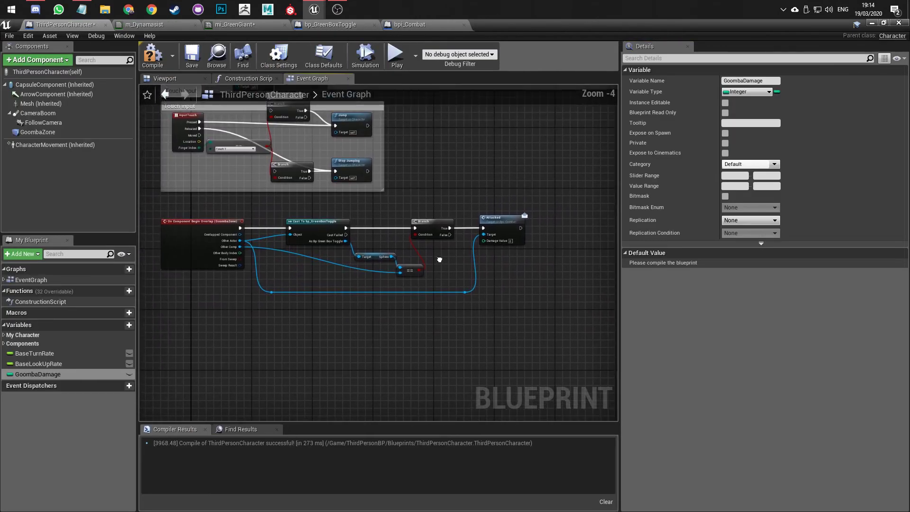
left_click(176, 24)
left_click(327, 24)
left_click(195, 25)
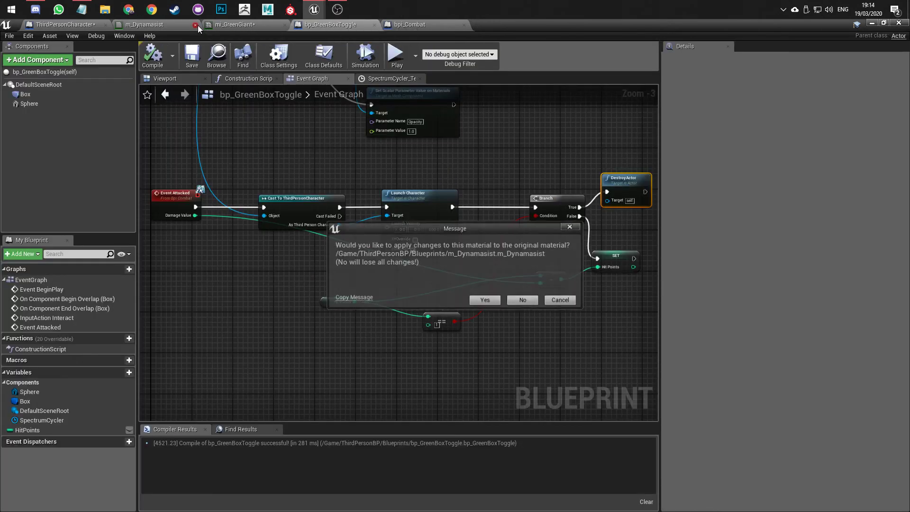
left_click(195, 24)
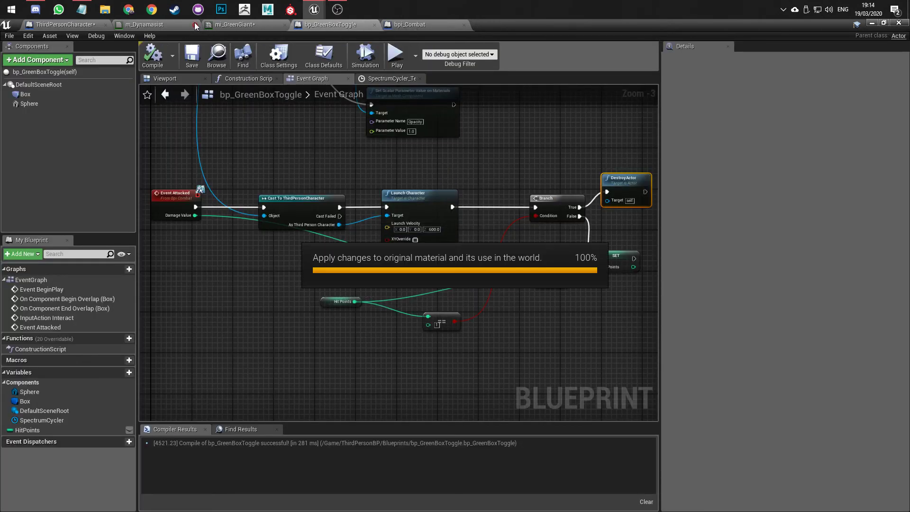
left_click(194, 25)
- In bp_GreenBoxToggle, rewire Set Hit Points between Launch Character and the Branch so it runs before the check
right_click_drag(450, 271, 363, 269)
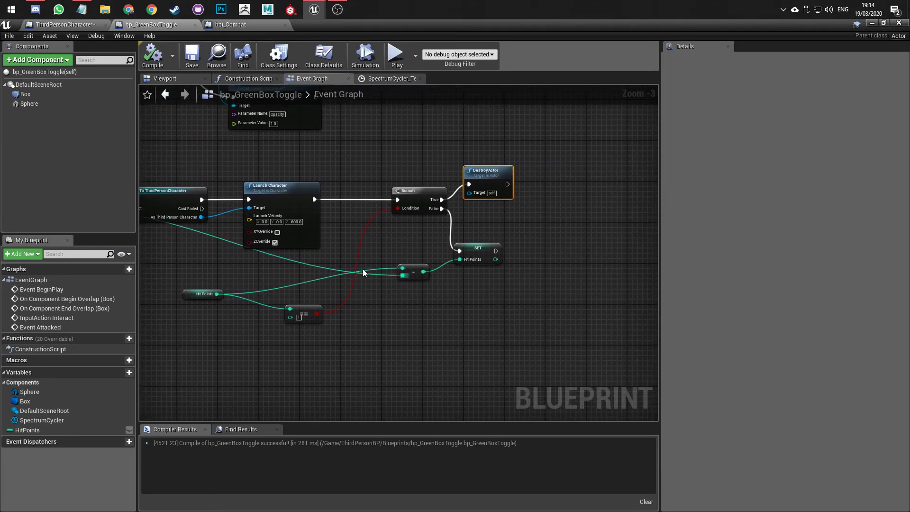
left_click(228, 24)
left_click(151, 24)
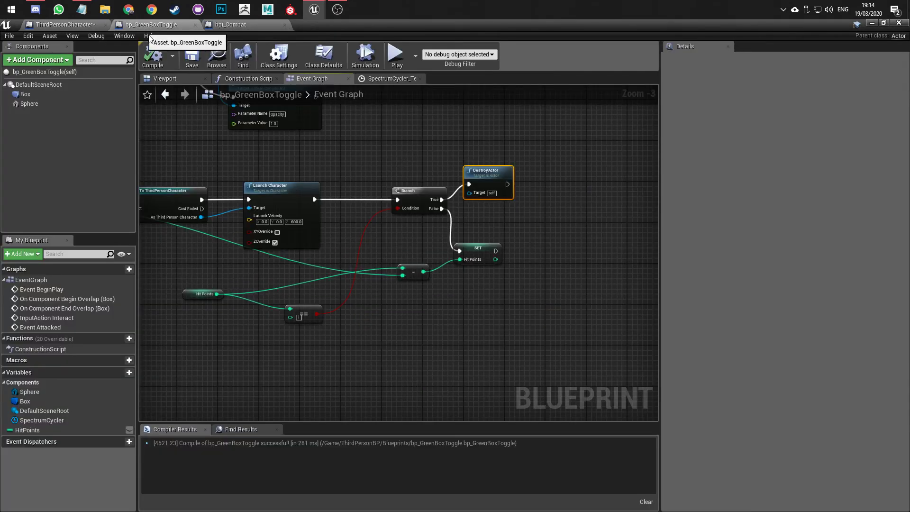
right_click_drag(346, 232, 355, 197)
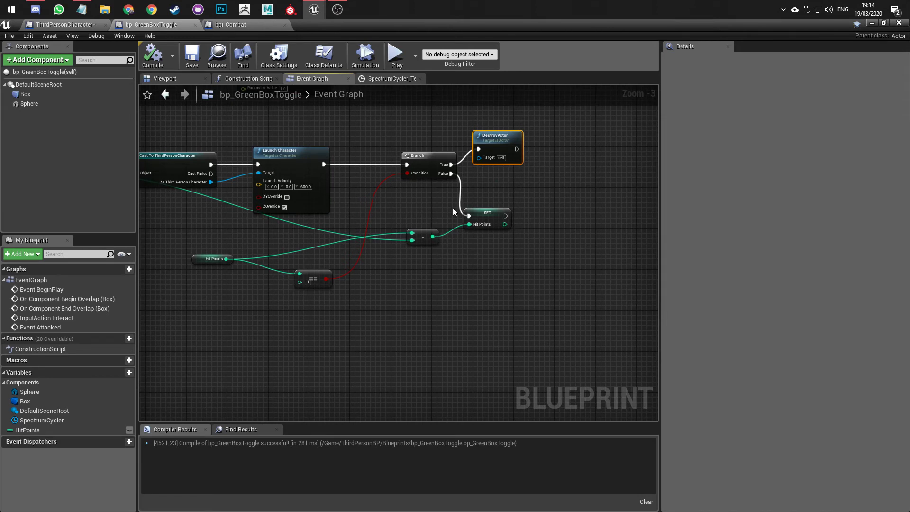
right_click_drag(453, 207, 456, 229)
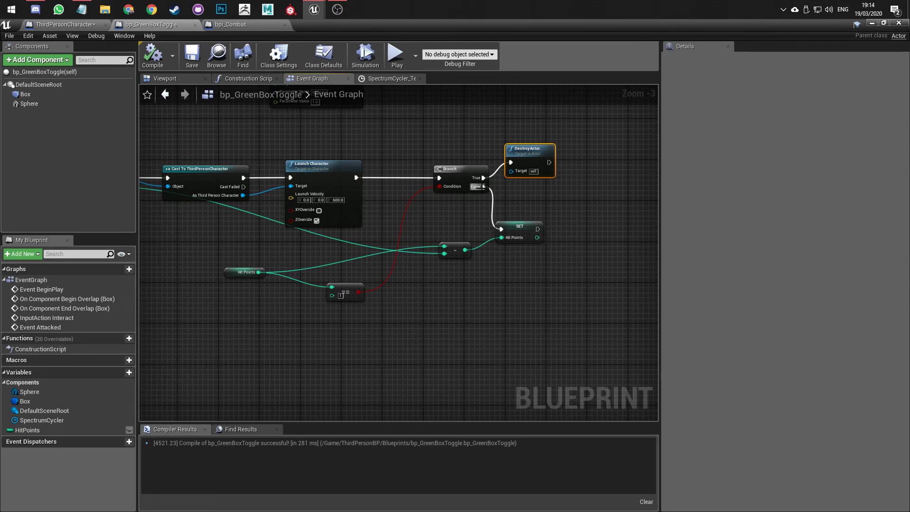
left_click_drag(512, 228, 388, 179)
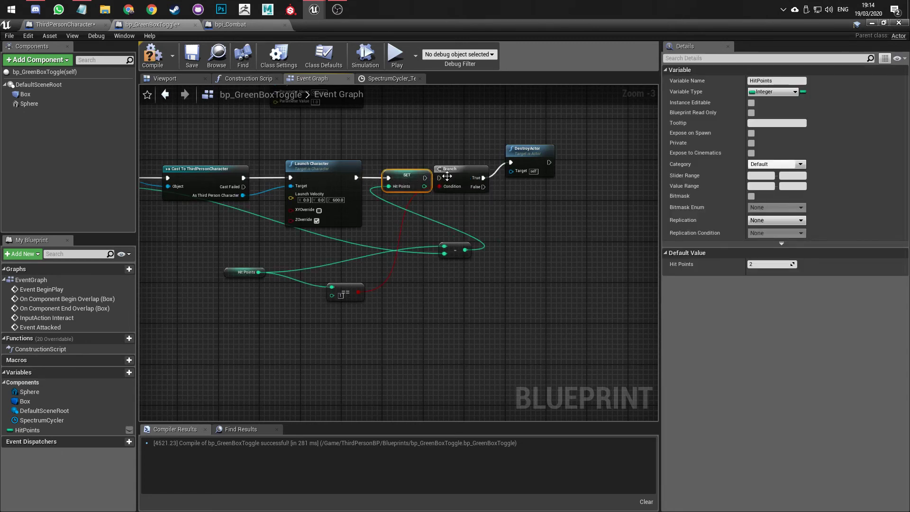
left_click_drag(449, 168, 489, 169)
left_click_drag(425, 178, 427, 182)
left_click_drag(483, 178, 481, 179)
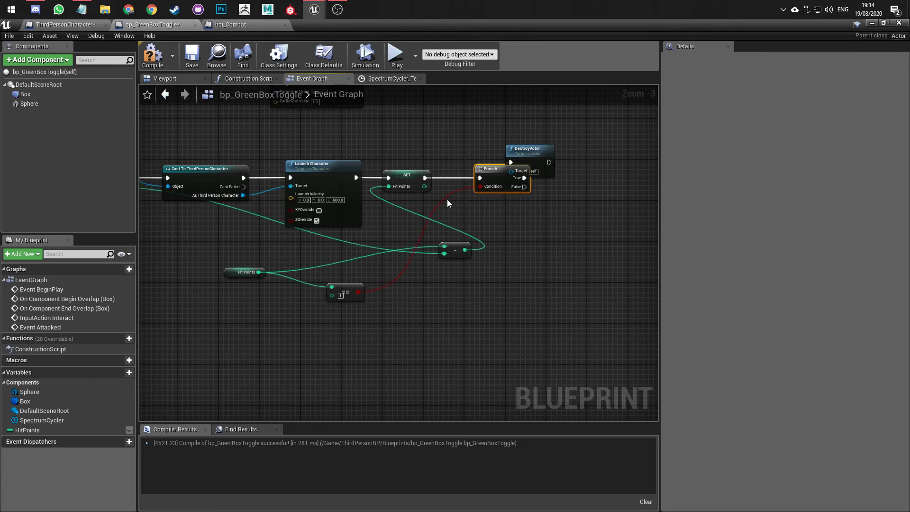
left_click_drag(407, 183, 418, 182)
right_click_drag(475, 215, 436, 243)
right_click_drag(339, 321, 340, 303)
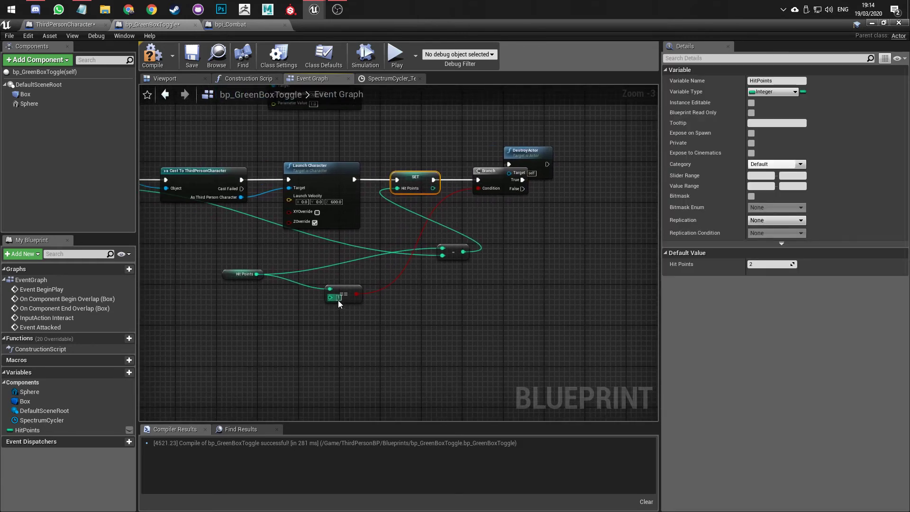
- Delete the equality comparison node that feeds the Branch condition
left_click(339, 294)
key("Delete")
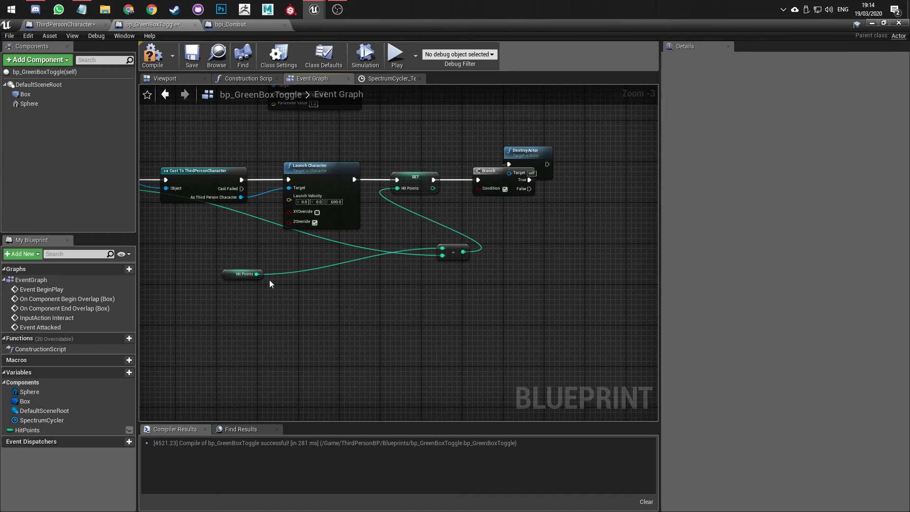
- Try a greater-than-or-equal integer comparison of Hit Points as the Branch condition, and delete it
left_click_drag(257, 274, 338, 289)
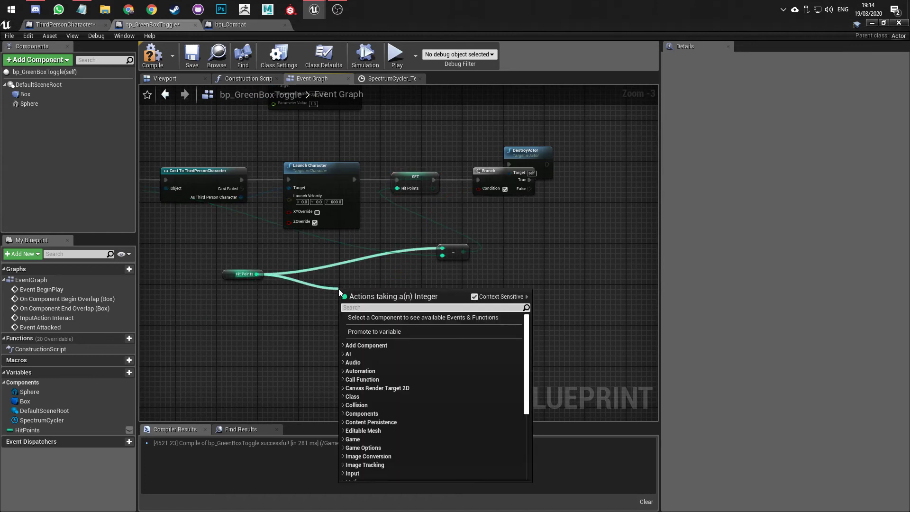
type(">0")
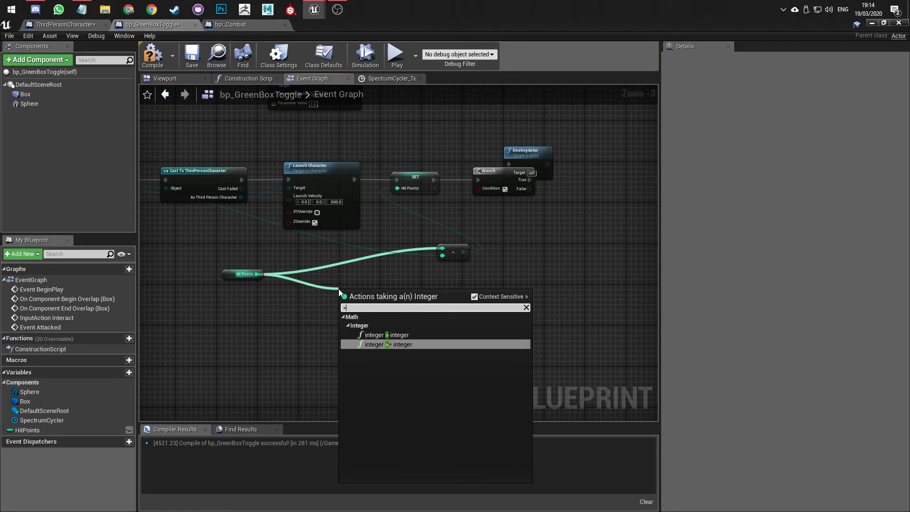
left_click(394, 345)
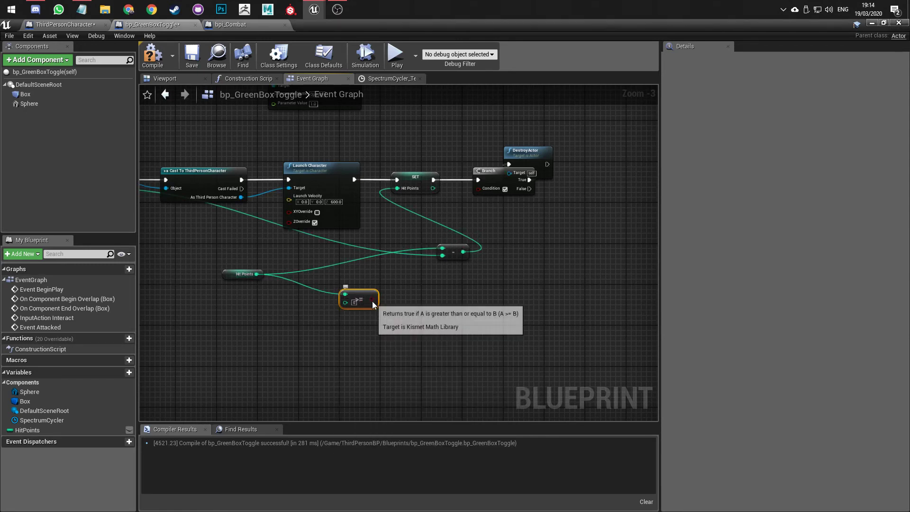
left_click_drag(372, 300, 479, 189)
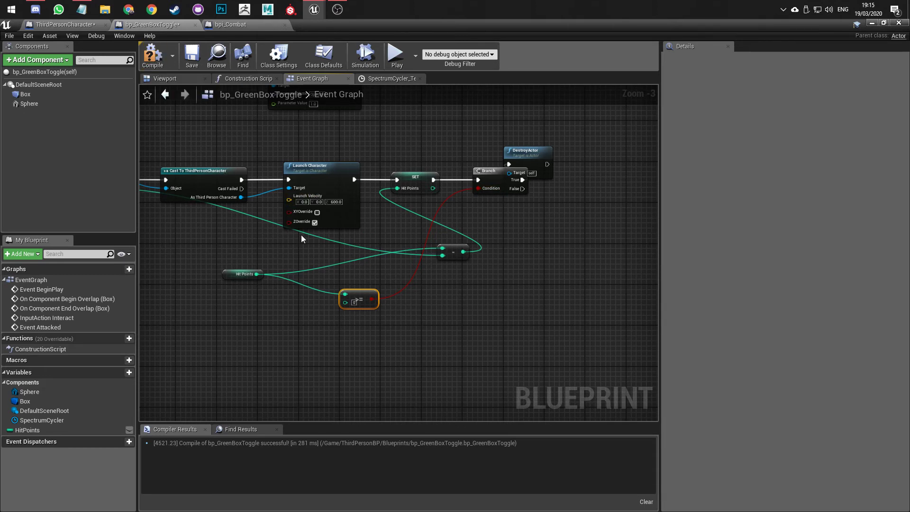
key("Delete")
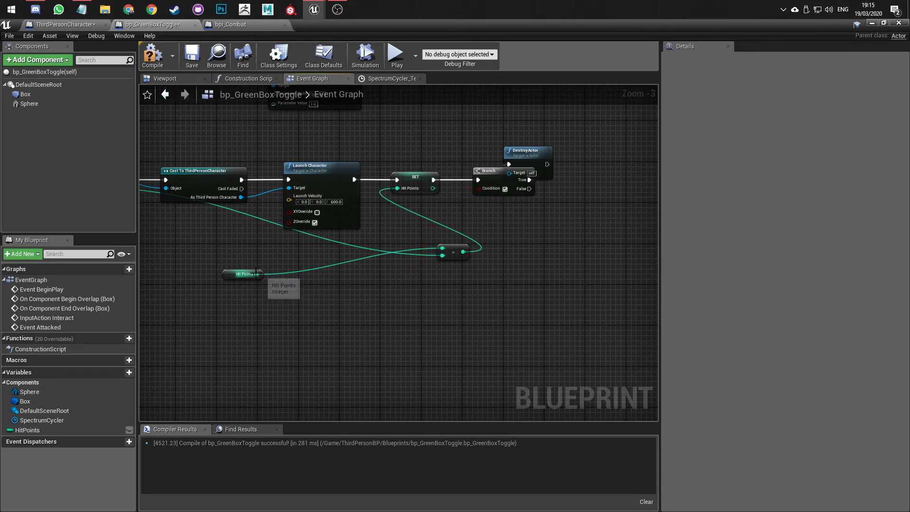
- Add an integer <= integer comparison from Hit Points, wire its result to the Branch condition, and compile
left_click_drag(256, 274, 340, 296)
type("<=")
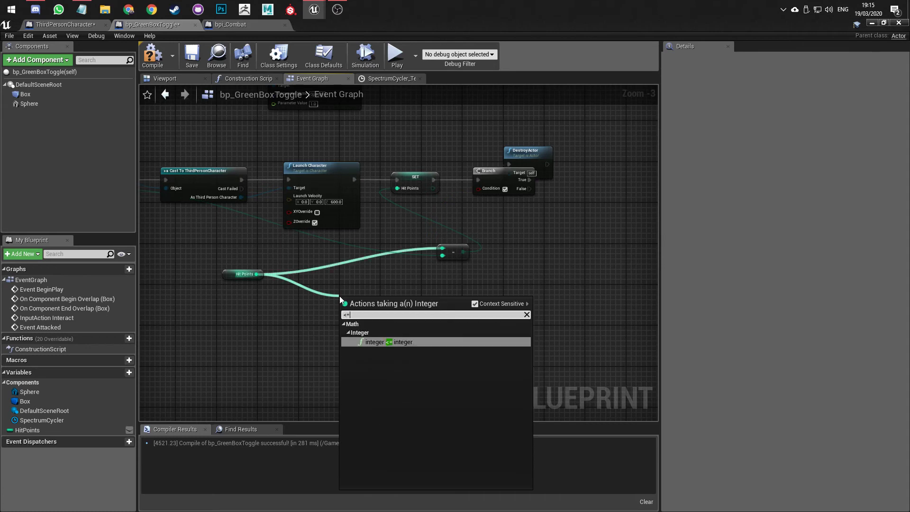
left_click(385, 342)
left_click_drag(372, 304, 478, 188)
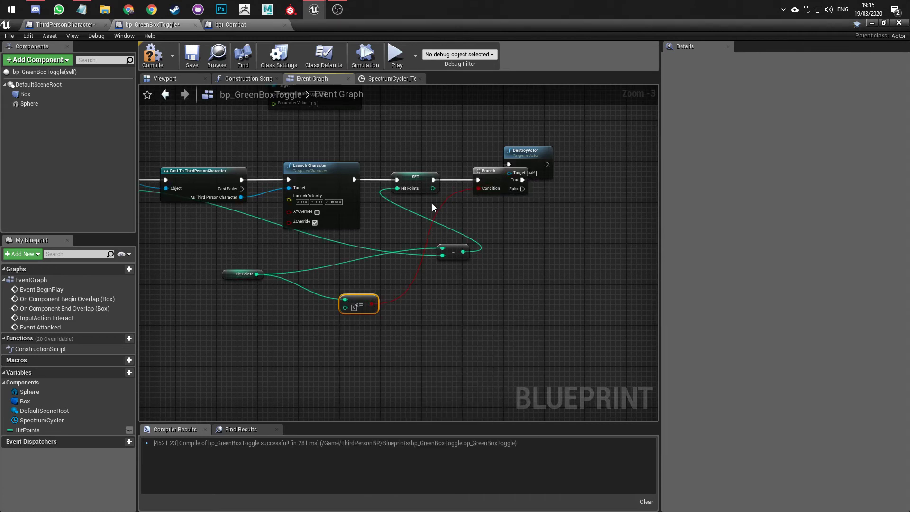
left_click(152, 55)
- Tidy the graph by moving DestroyActor clear of the Branch and the subtraction node beneath Launch Character
right_click_drag(537, 166, 437, 183)
left_click_drag(429, 172, 495, 186)
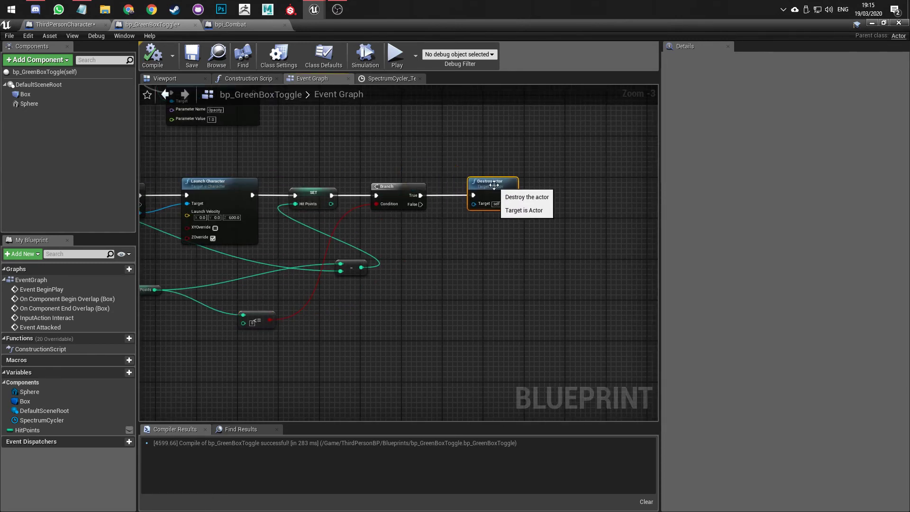
right_click_drag(393, 231, 532, 217)
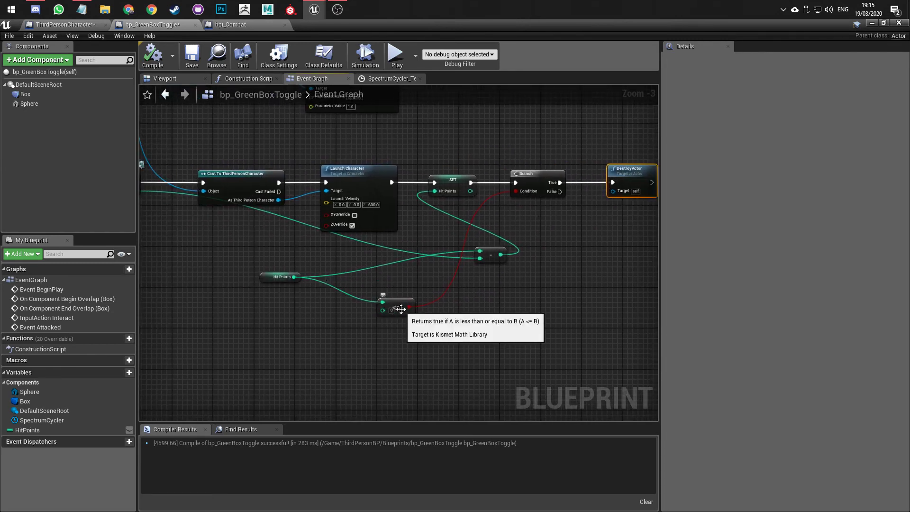
right_click_drag(540, 250, 462, 250)
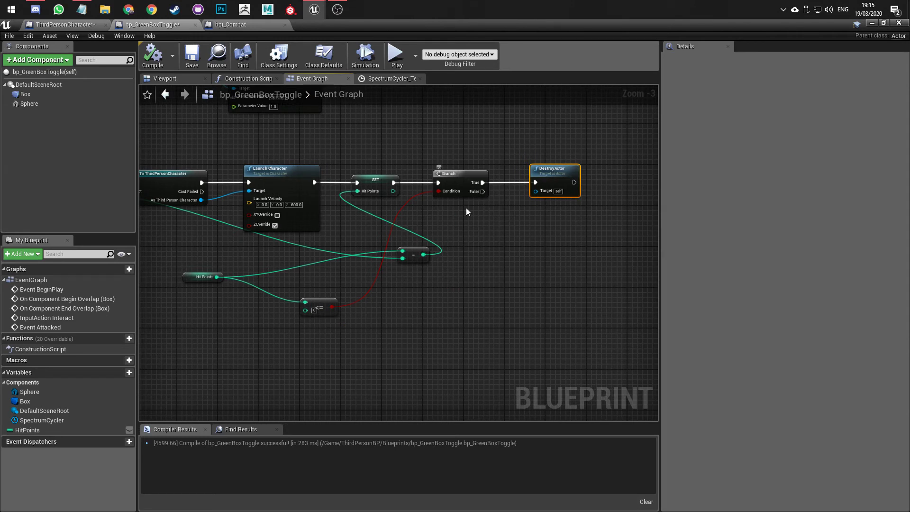
left_click_drag(413, 254, 316, 254)
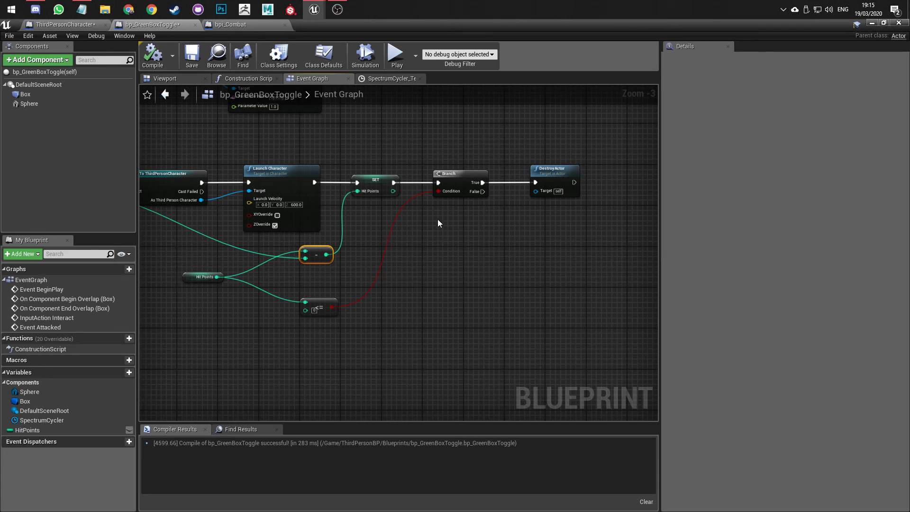
right_click_drag(329, 235, 479, 254)
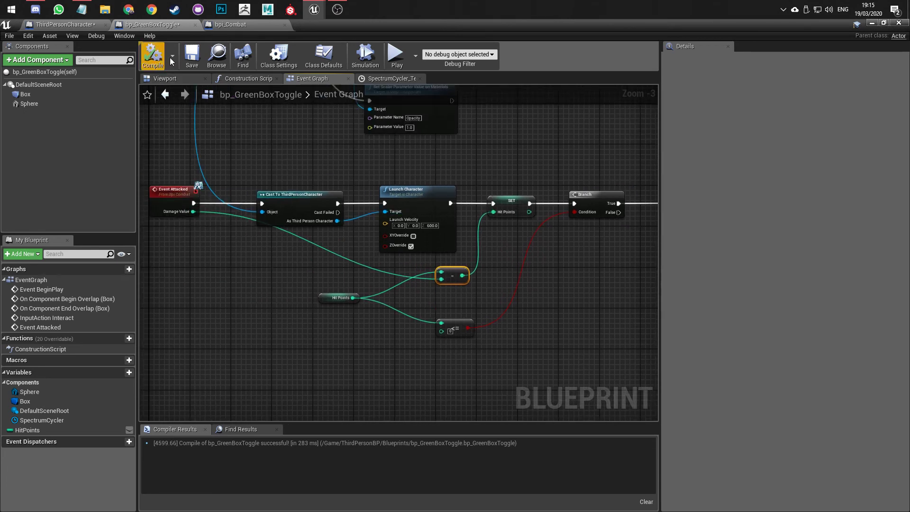
- In the ThirdPersonCharacter blueprint, compile, set GoombaDamage's default value to 1, and compile again
left_click(871, 22)
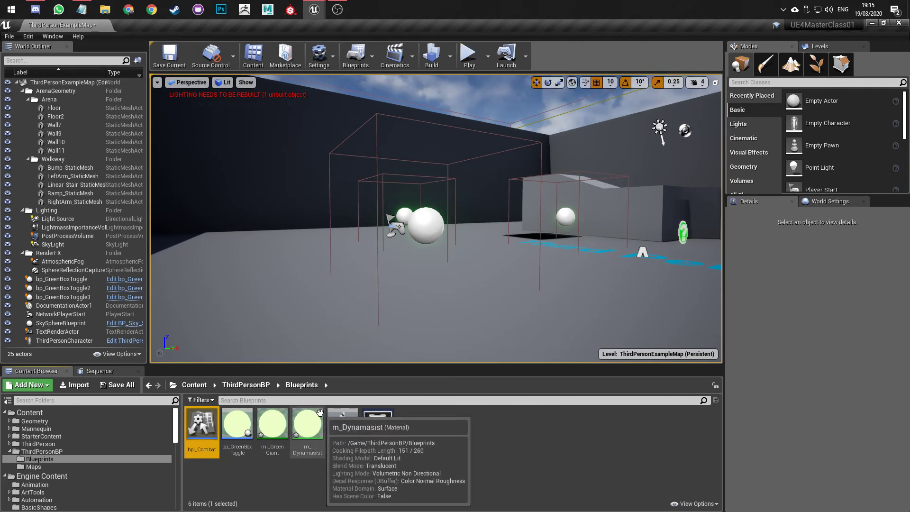
double_click(377, 427)
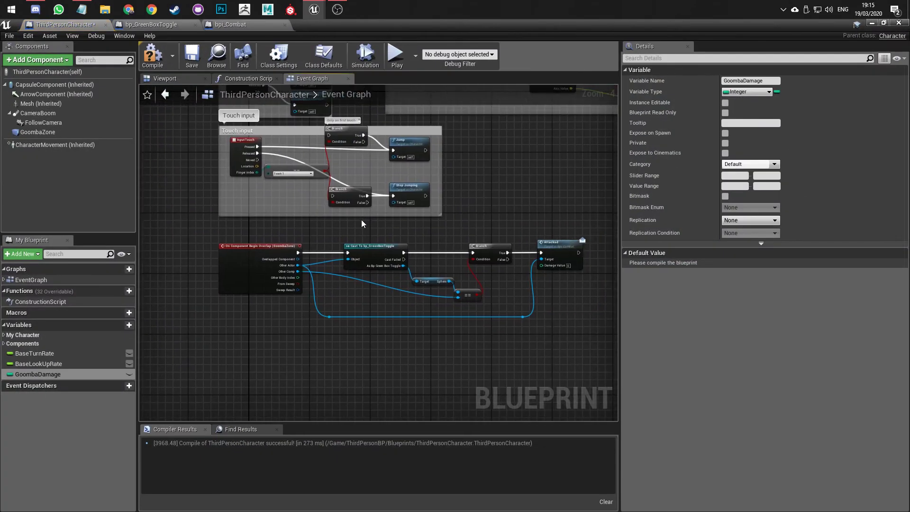
left_click(46, 375)
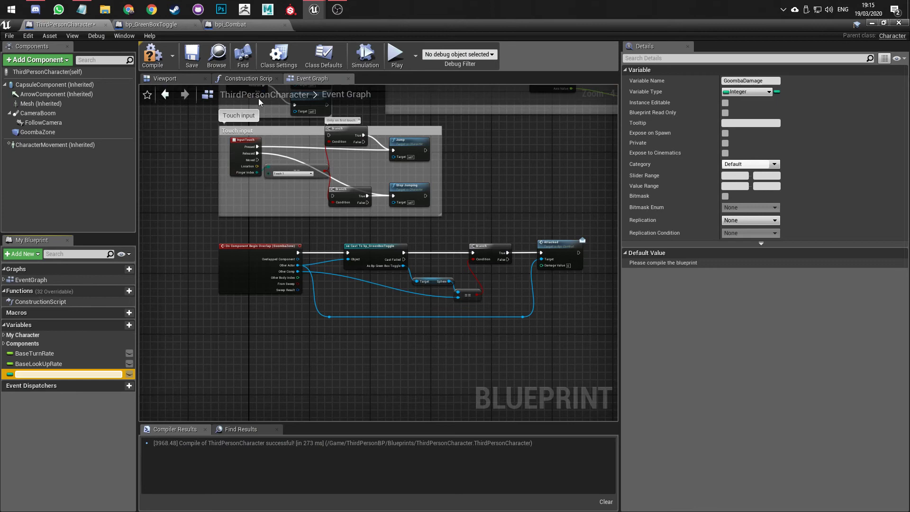
left_click(153, 56)
left_click(742, 264)
type("1")
left_click(151, 52)
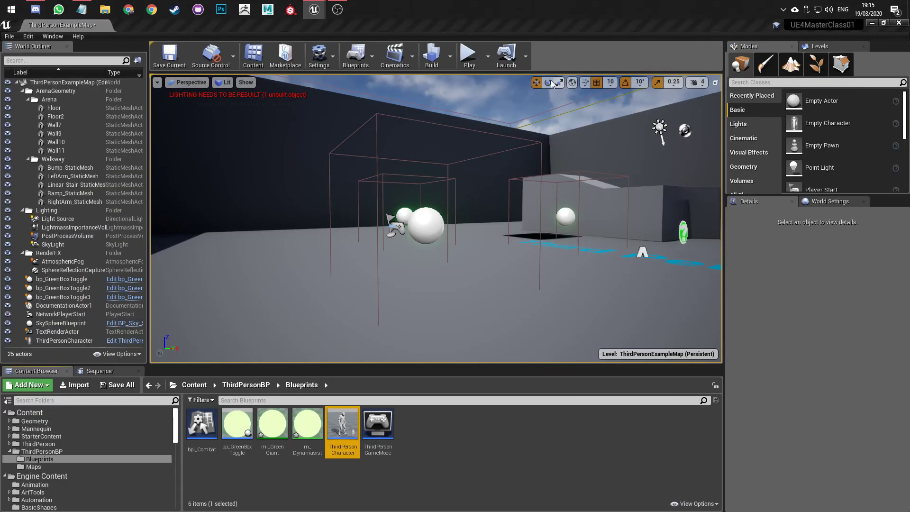
- Play the level and jump repeatedly on a floating sphere to test the damage, then stop playing
left_click(469, 55)
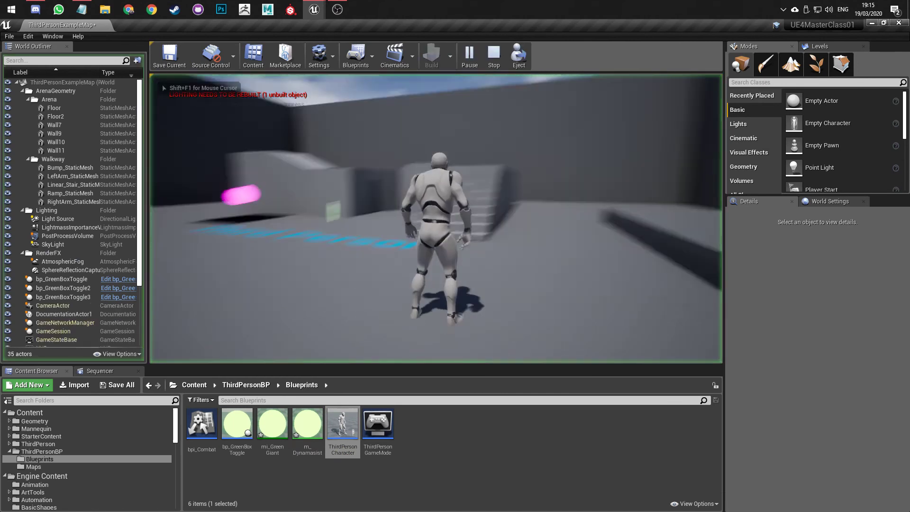
key("w")
key("space")
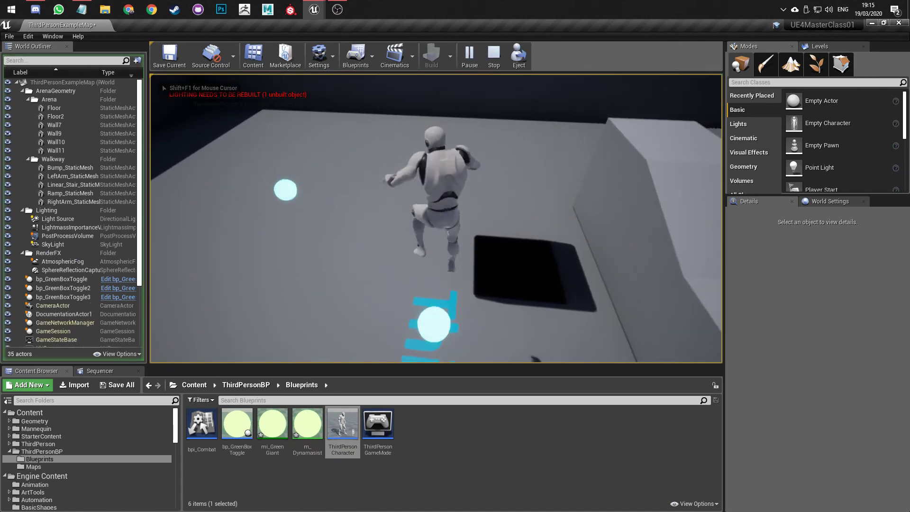
key("space")
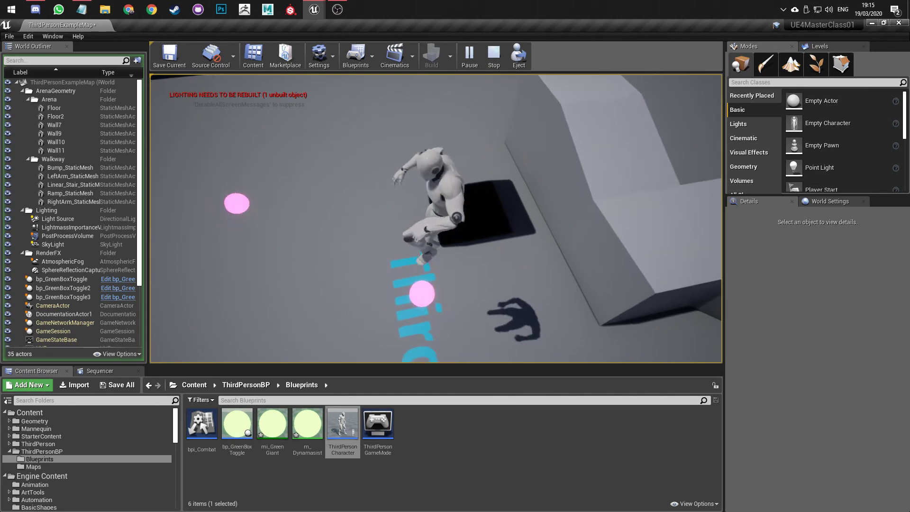
key("space")
key("Escape")
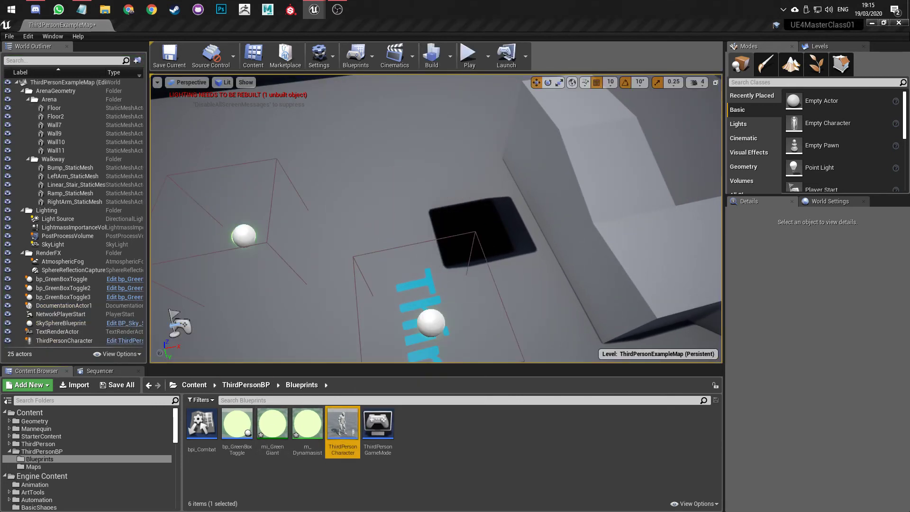
- In ThirdPersonCharacter, connect a GoombaDamage getter to the Attacked node's Damage Value and compile
double_click(343, 427)
right_click_drag(397, 331, 332, 323)
scroll(489, 255, "up", 4)
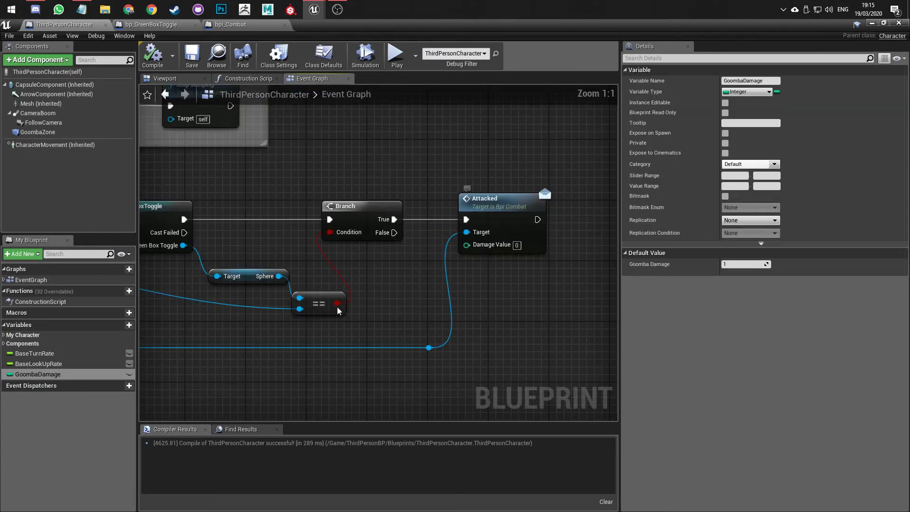
left_click_drag(38, 374, 467, 244)
left_click(437, 272)
scroll(491, 277, "down", 1)
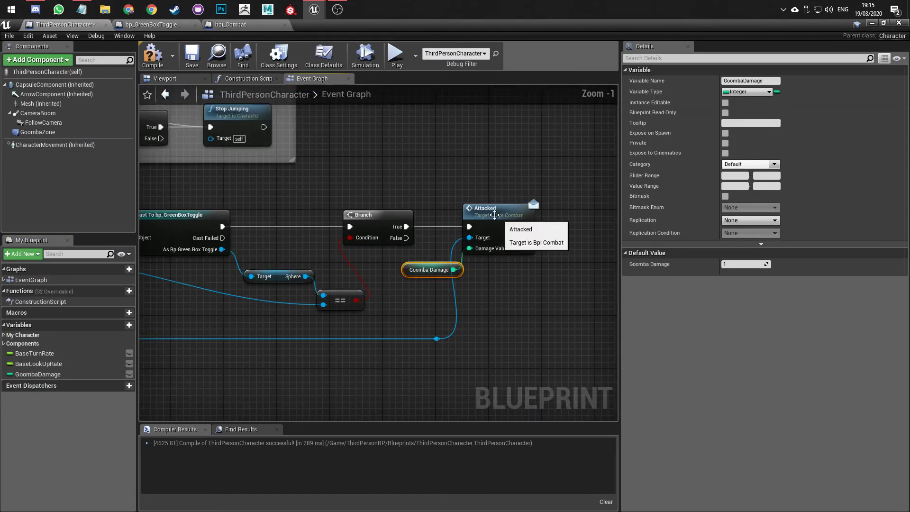
left_click(152, 54)
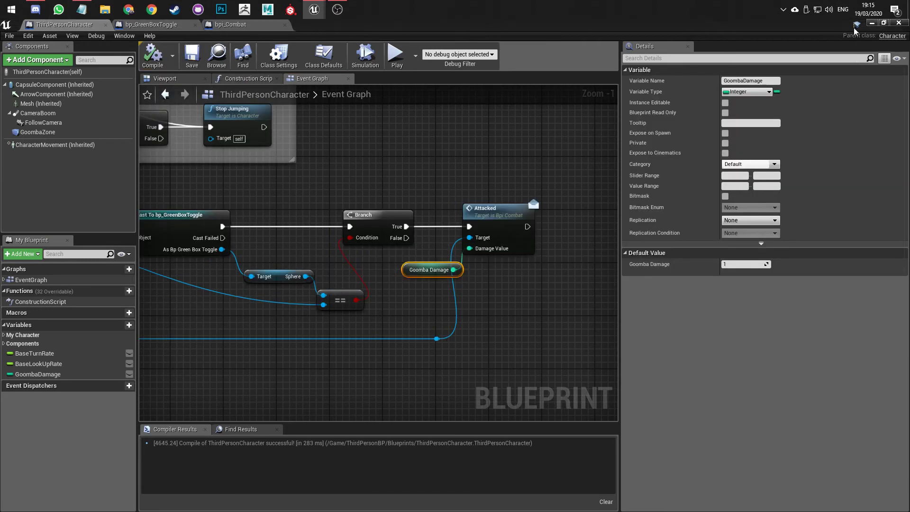
- Play the level again, jump on a sphere repeatedly to test whether it is destroyed, and stop playing
left_click(872, 23)
left_click(468, 56)
key("w")
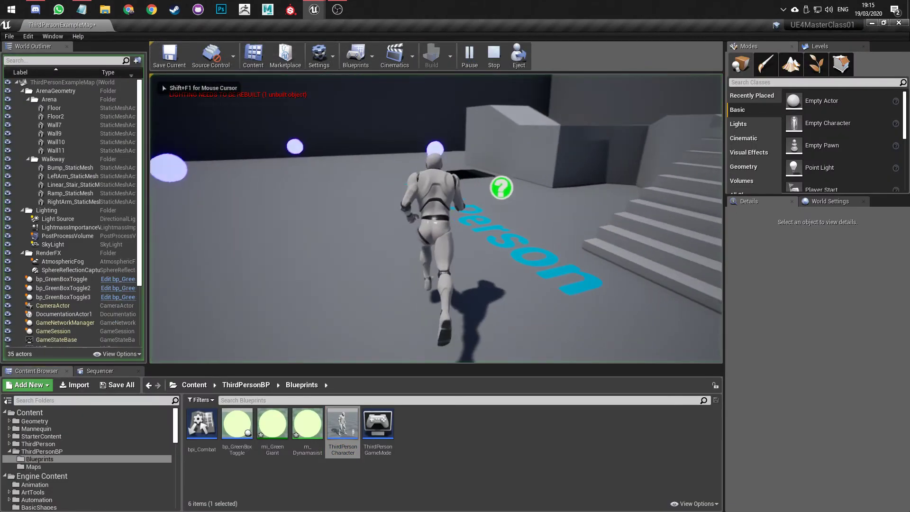
key("space")
key("s")
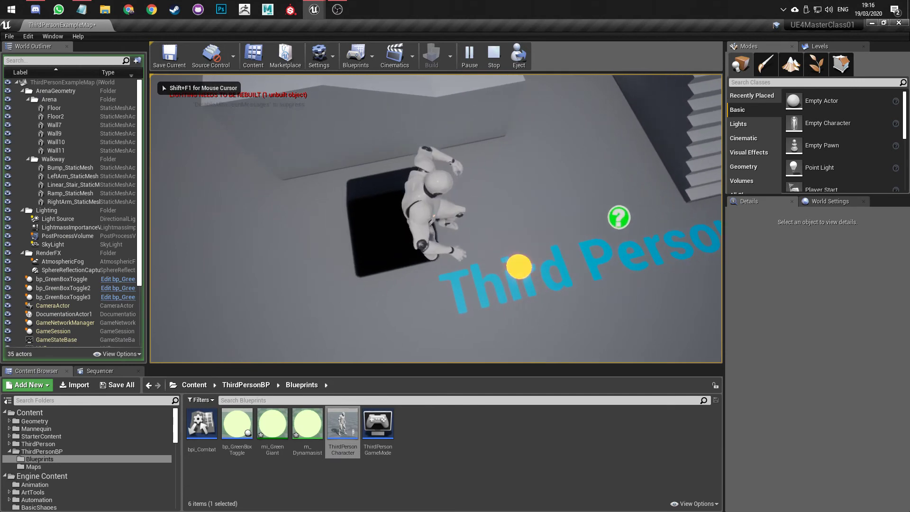
key("space")
key("s")
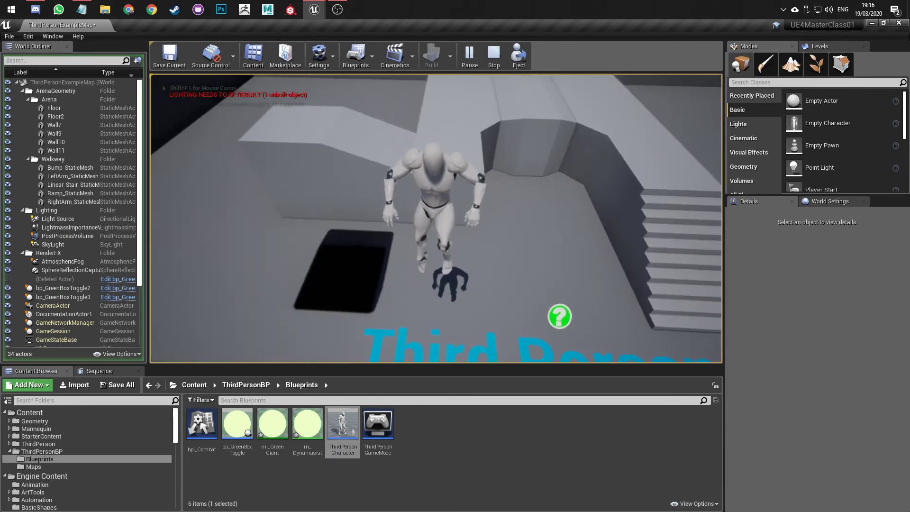
key("w")
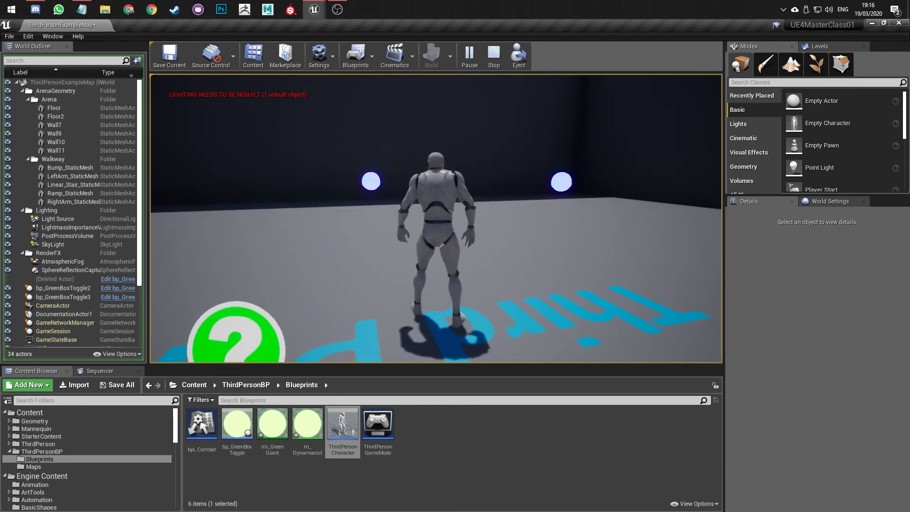
key("Escape")
- Select the bp_GreenBoxToggle3 sphere in the level and open the bp_GreenBoxToggle blueprint
key("s")
right_click_drag(301, 237, 417, 244)
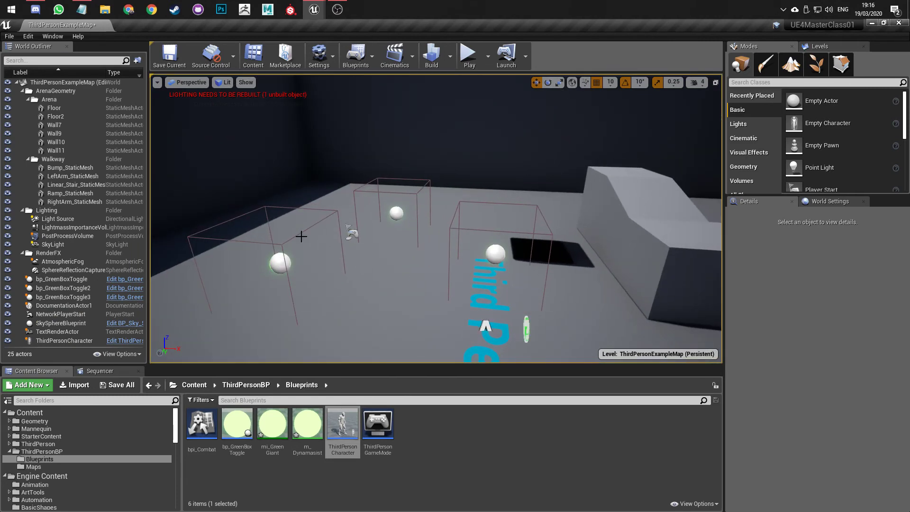
left_click(280, 263)
double_click(237, 424)
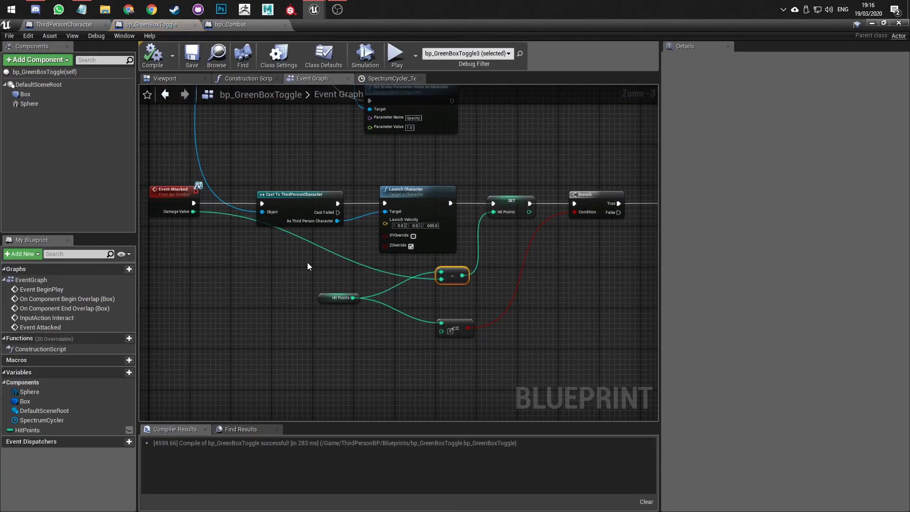
- Try a Set Hit Points node after Create Dynamic Material Instance in the Construction Script, and delete it
left_click(249, 79)
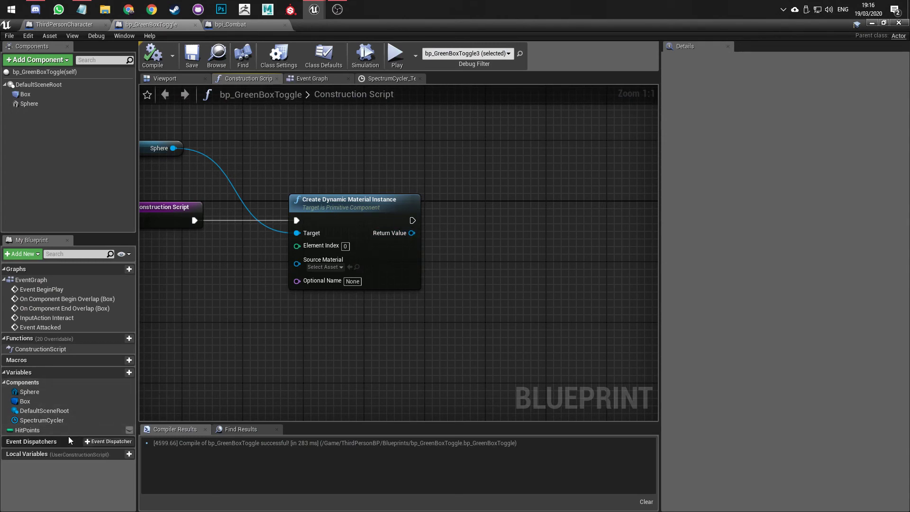
mouse_move(67, 429)
left_mouse_down()
mouse_move(456, 308)
mouse_move(534, 233)
mouse_move(534, 219)
left_mouse_up()
left_click(479, 332)
left_click_drag(413, 221, 495, 219)
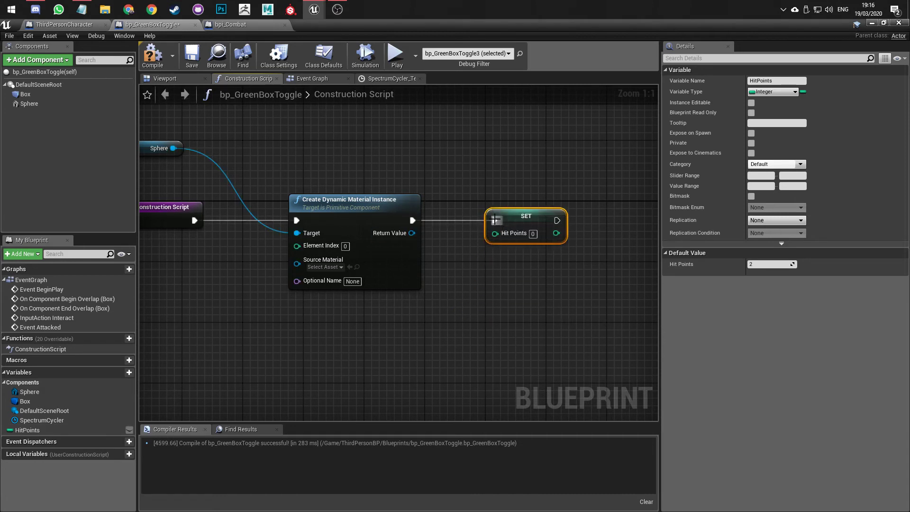
left_click(153, 57)
key("Delete")
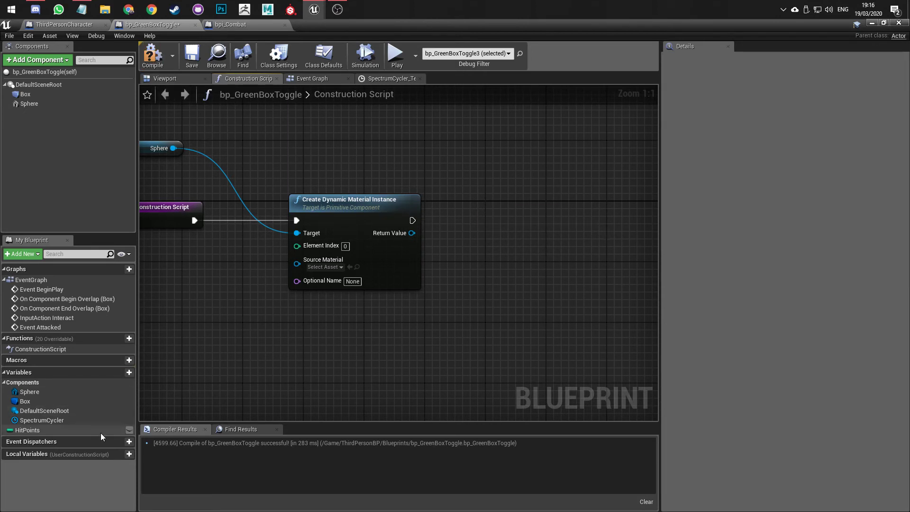
- Make the HitPoints variable instance editable and compile bp_GreenBoxToggle
left_click(129, 430)
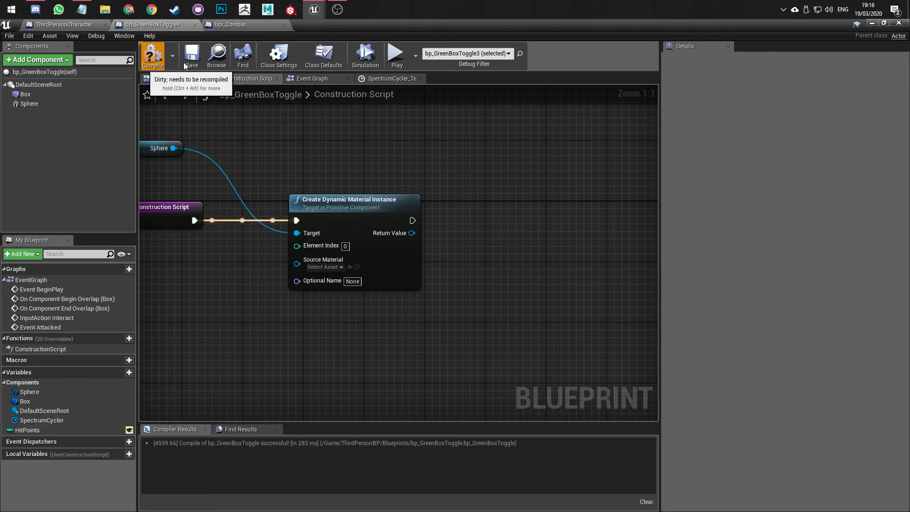
left_click(153, 56)
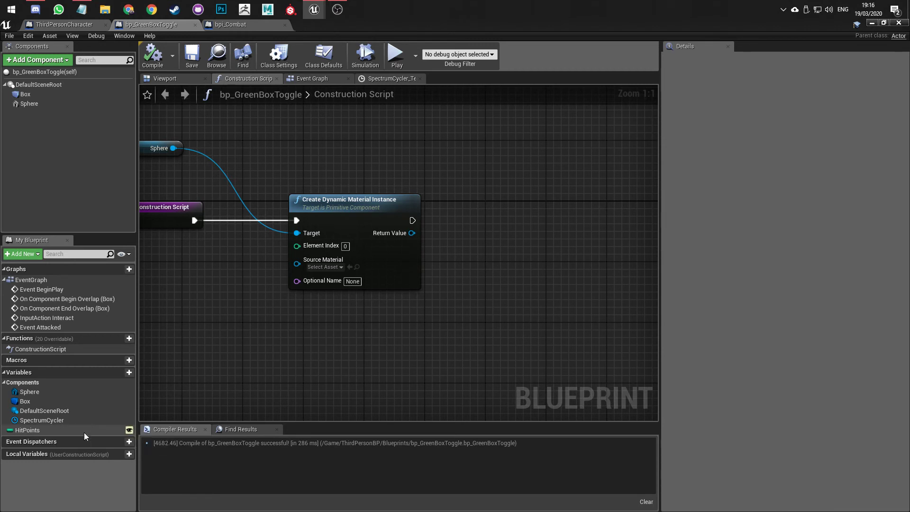
- Check the HitPoints variable's settings, then compile and save bp_GreenBoxToggle and return to the level
left_click(72, 430)
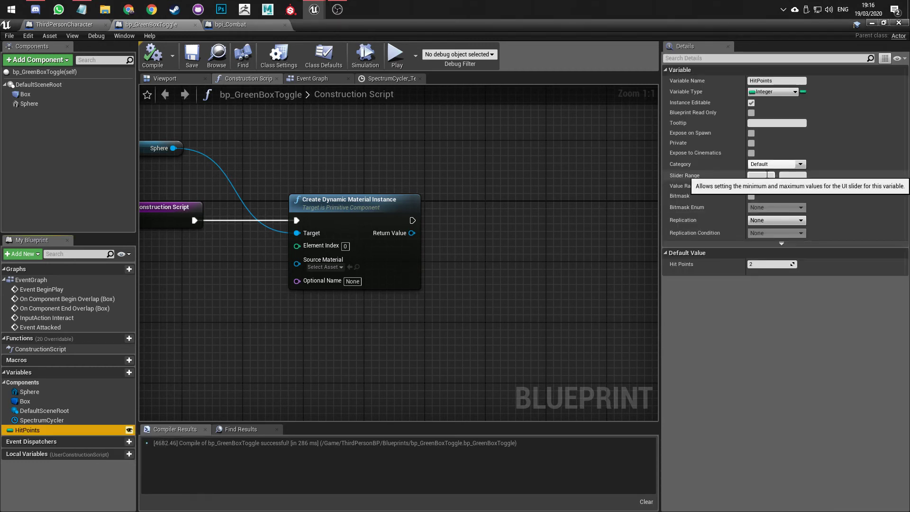
left_click(773, 124)
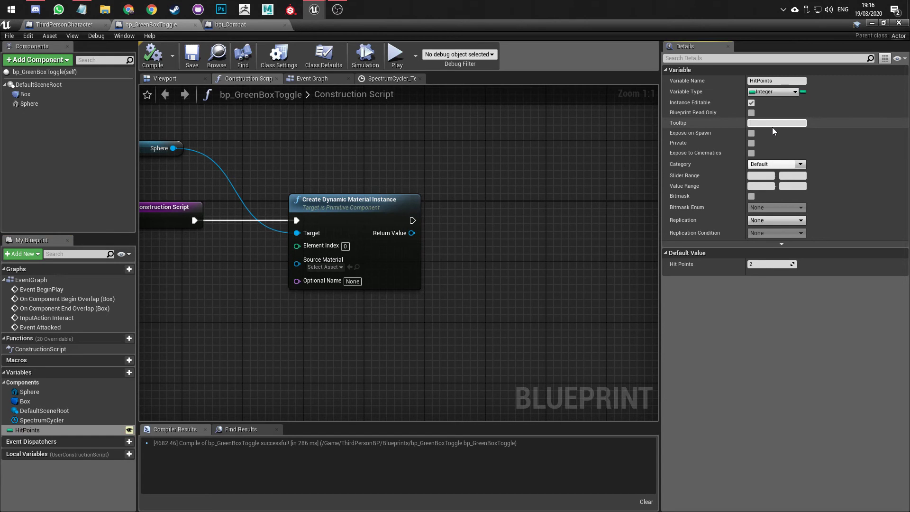
left_click(768, 275)
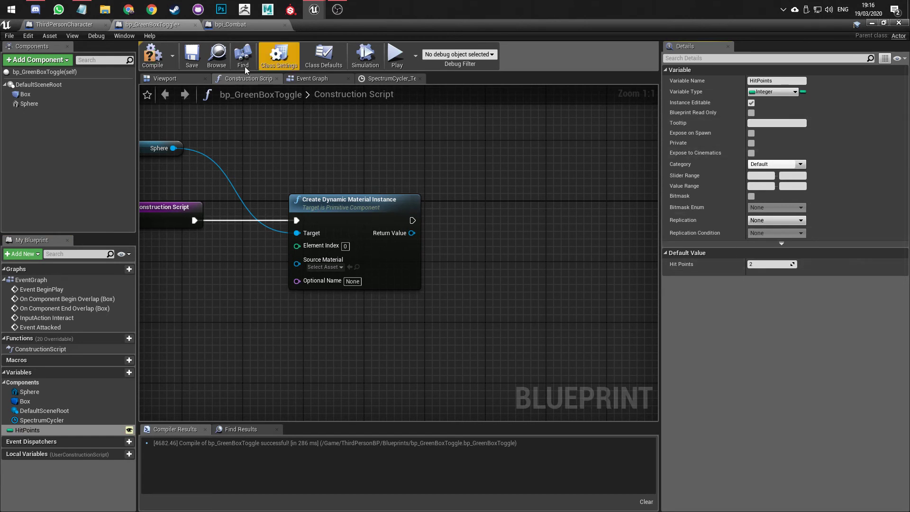
left_click(148, 66)
left_click(191, 59)
left_click(872, 23)
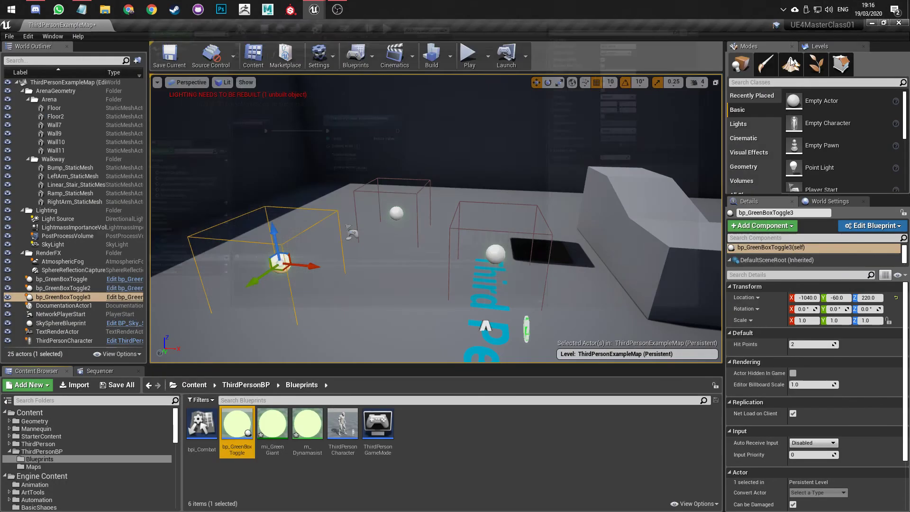
- Select the bp_GreenBoxToggle sphere beside the dark pit in the level and adjust its Hit Points
scroll(414, 207, "up", 5)
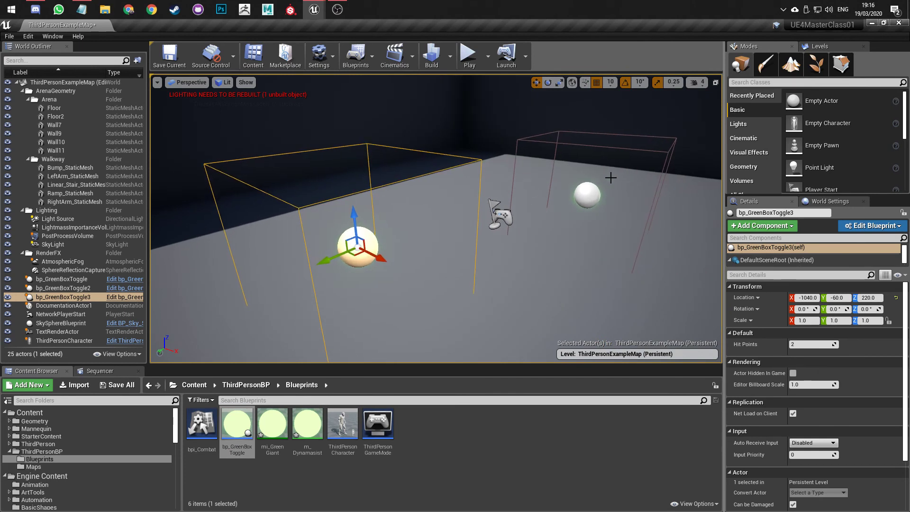
left_click(588, 193)
right_click_drag(588, 195, 521, 239)
left_click(516, 246)
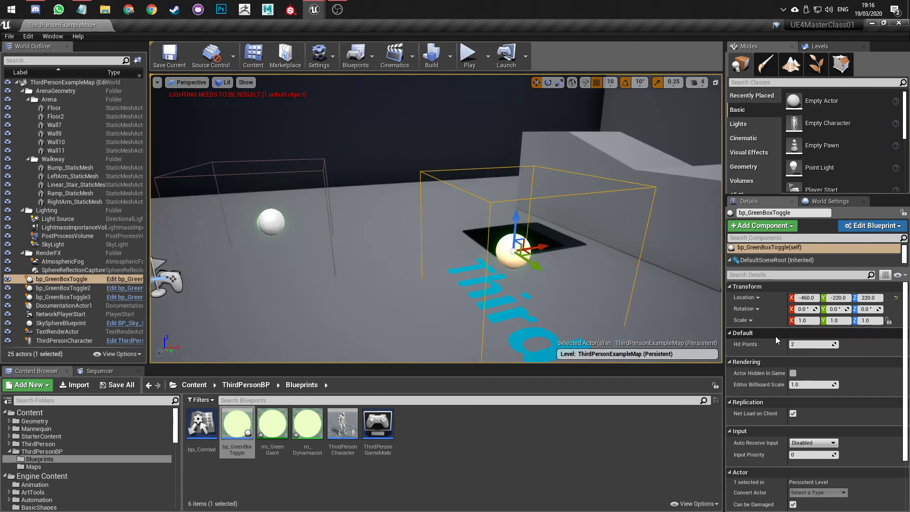
left_click_drag(811, 344, 805, 345)
- Set Hit Points to 1 on the bp_GreenBoxToggle3 instance and save the level
right_click_drag(537, 251, 562, 254)
left_click(250, 215)
right_click_drag(251, 256, 209, 256)
left_click(315, 256)
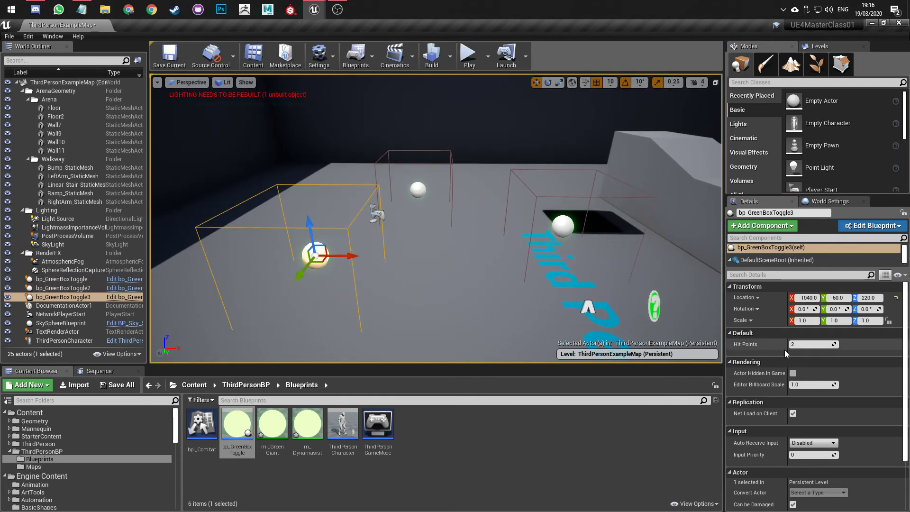
left_click(184, 66)
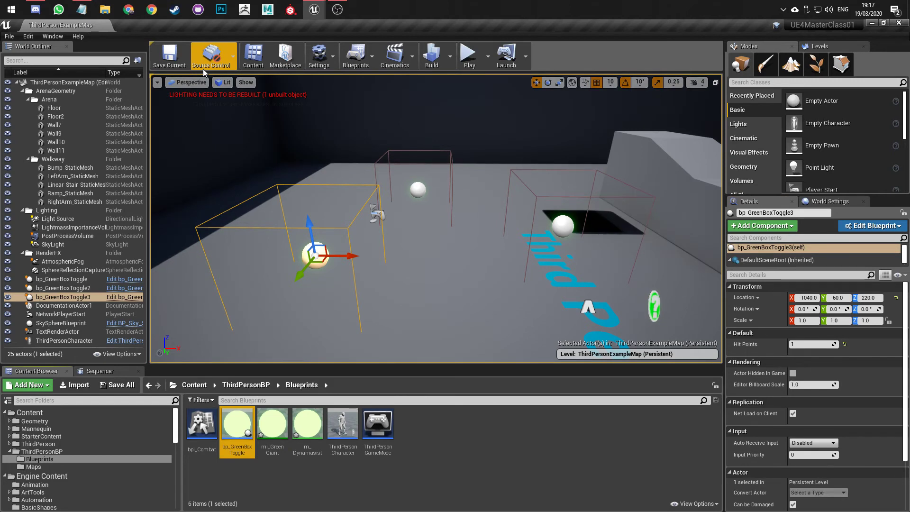
- Play the level, jump on each sphere to test the per-instance hit points, and stop playing
left_click(468, 56)
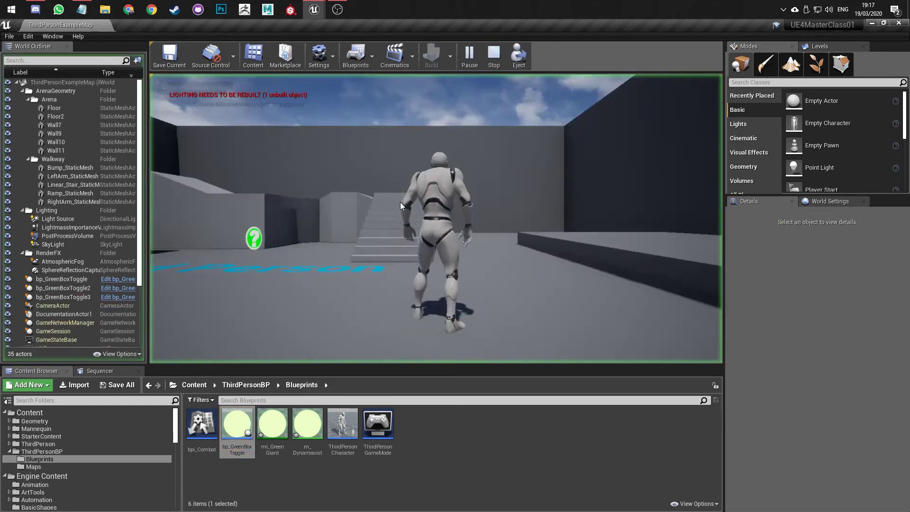
key("space")
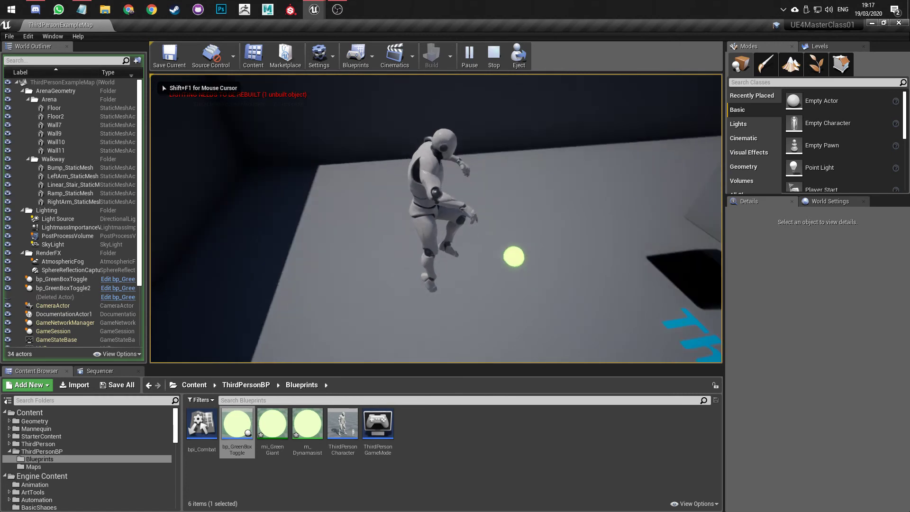
key("space")
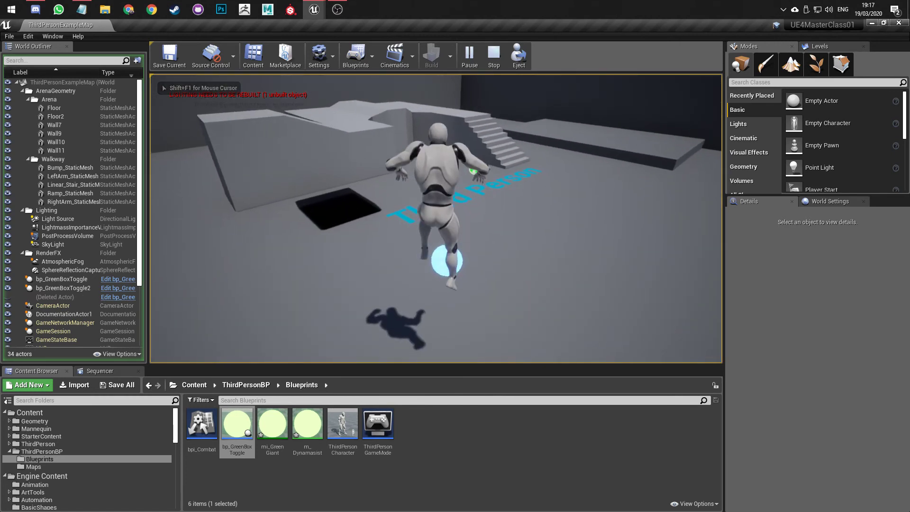
key("space")
key("space")
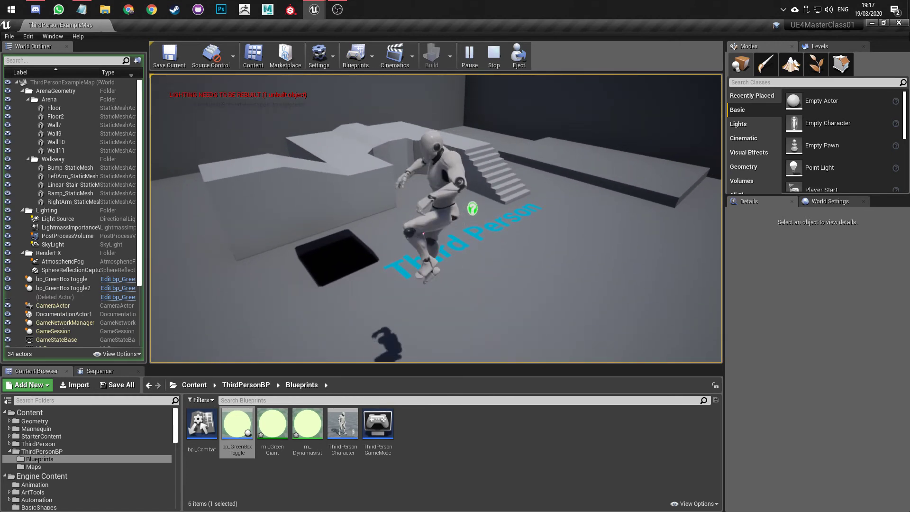
key("space")
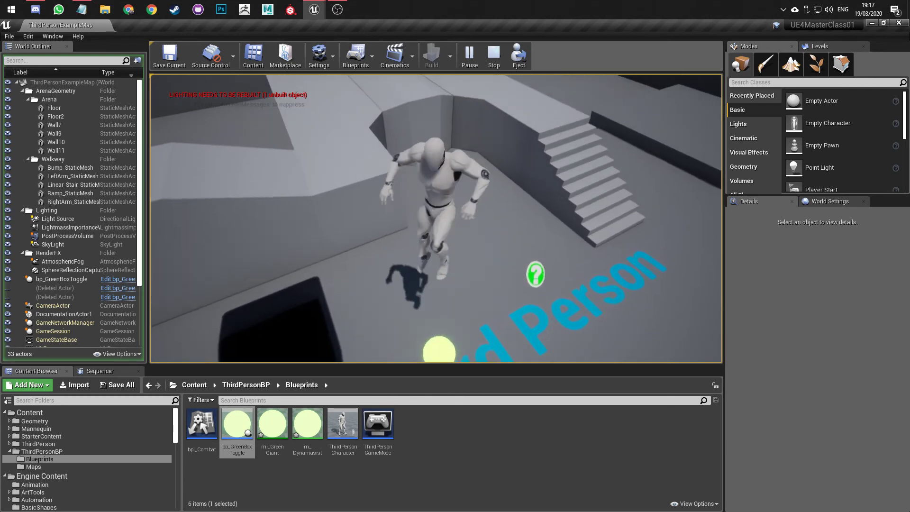
key("space")
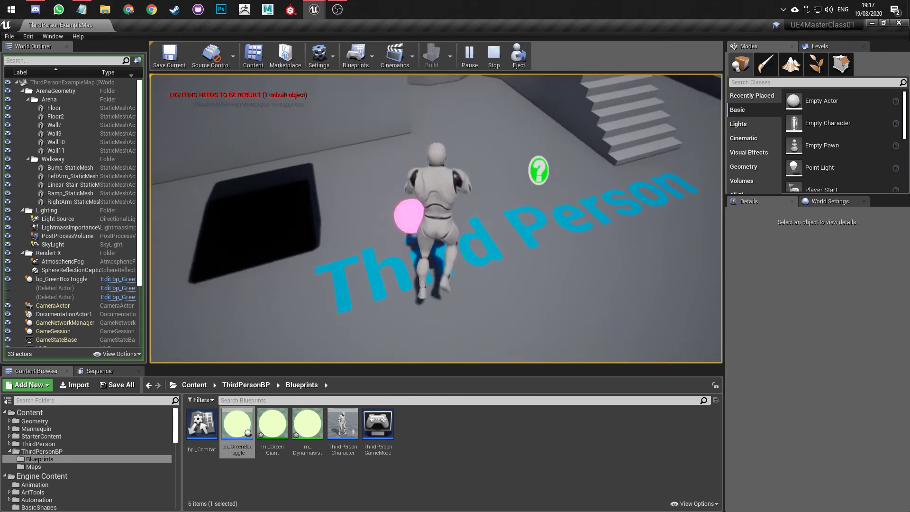
key("space")
key("Escape")
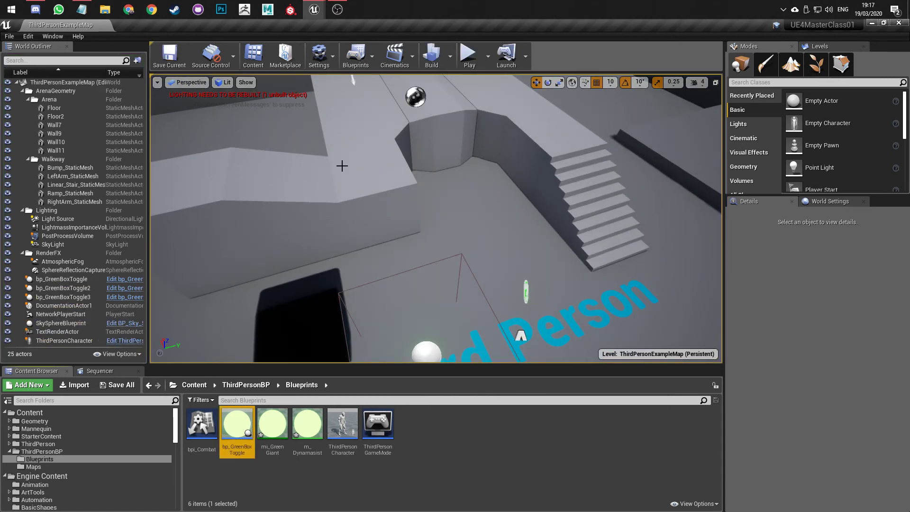
- Open the ThirdPersonCharacter blueprint, set the GoombaDamage default value to 5, and compile and save it
right_click_drag(531, 228, 445, 297)
key("s")
left_click(343, 424)
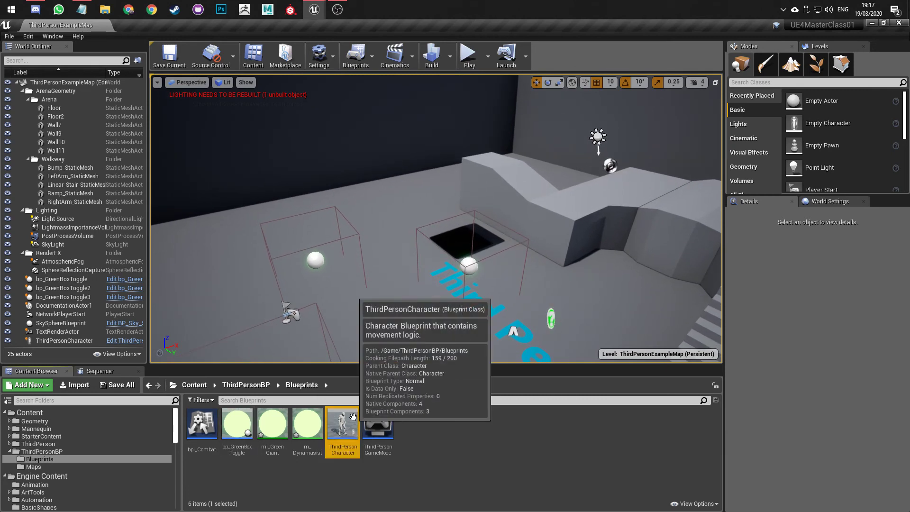
double_click(353, 417)
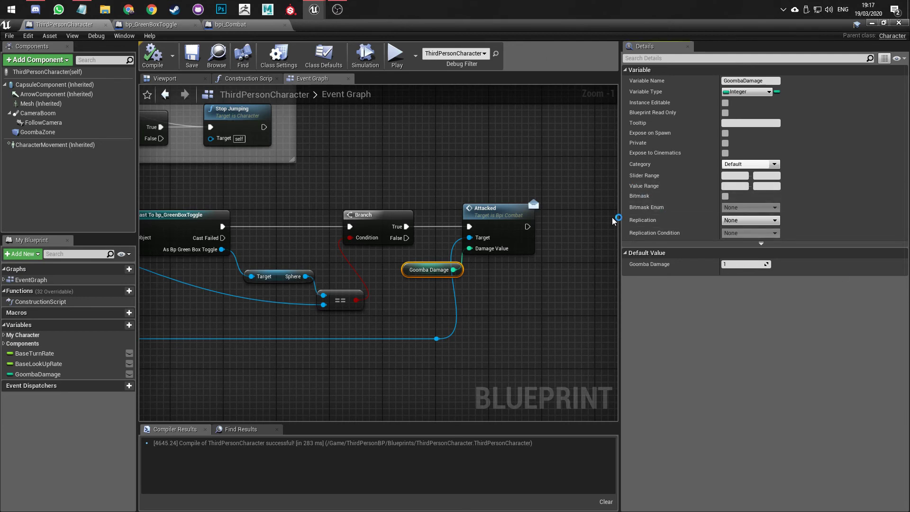
left_click(418, 273)
left_click(745, 265)
type("5")
left_click(197, 61)
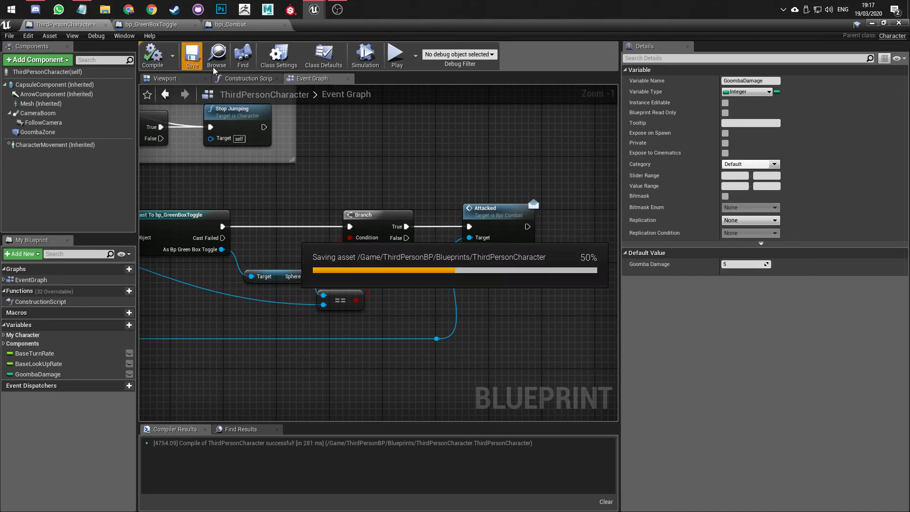
- Play the level from the level editor, jump on all three spheres to test the higher damage, and stop playing
left_click(871, 23)
left_click(469, 54)
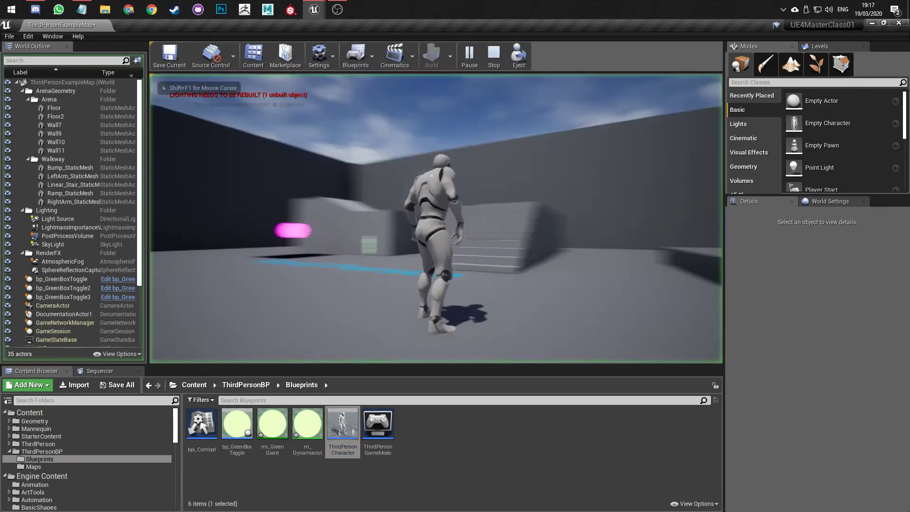
key("w")
key("space")
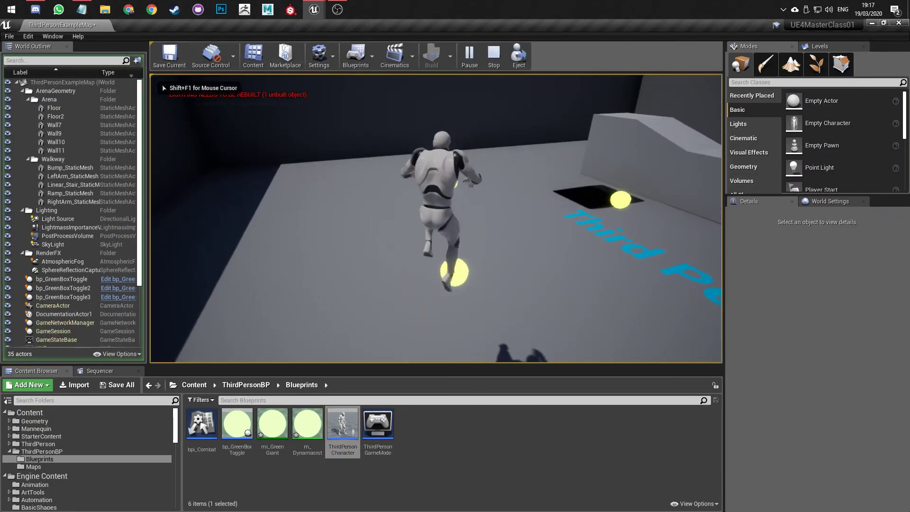
key("s")
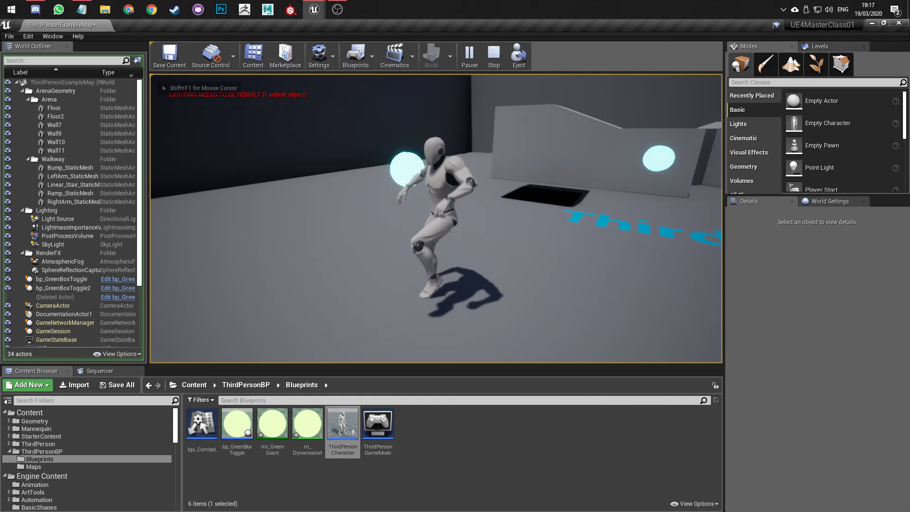
key("w")
key("space")
key("d")
key("space")
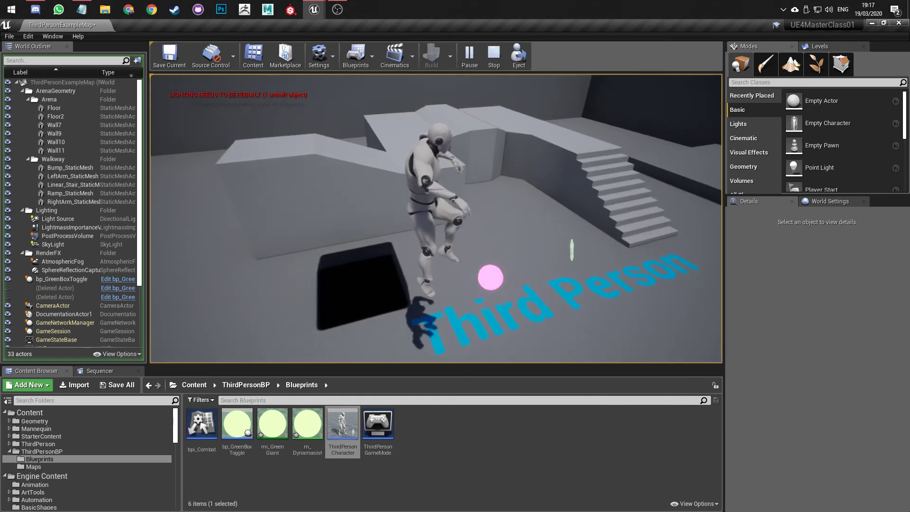
key("space")
key("s")
key("space")
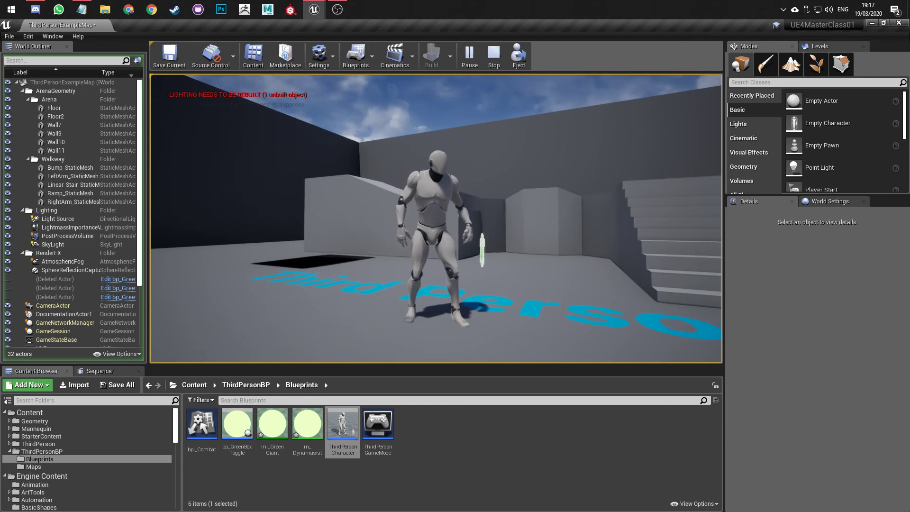
key("Escape")
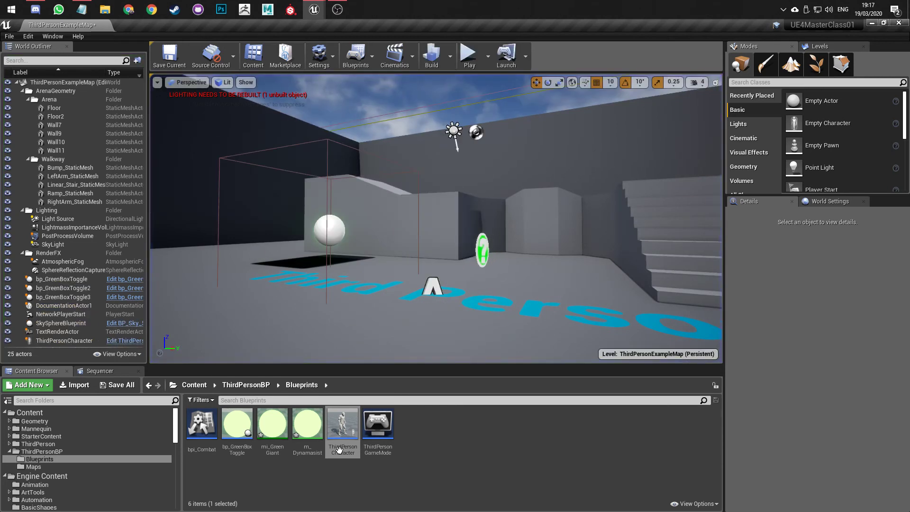
- Examine the GoombaZone box around the character's feet in the ThirdPersonCharacter blueprint's viewport, then return to the level
double_click(341, 426)
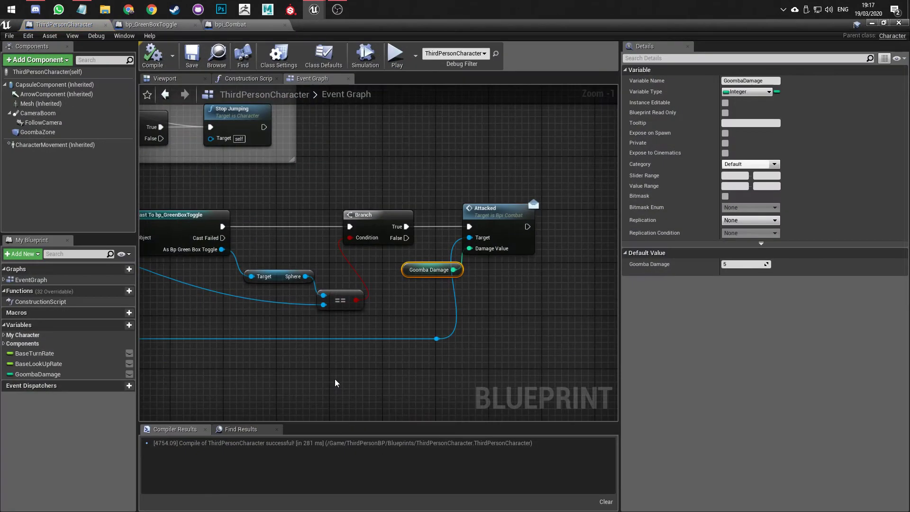
left_click(163, 79)
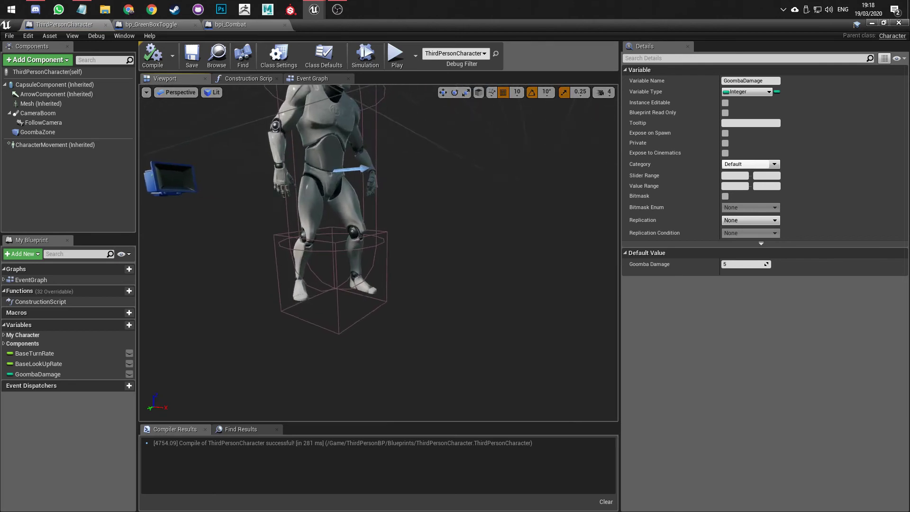
left_click(411, 228)
left_click_drag(410, 228, 363, 201)
right_click_drag(363, 202, 394, 189)
left_click(191, 58)
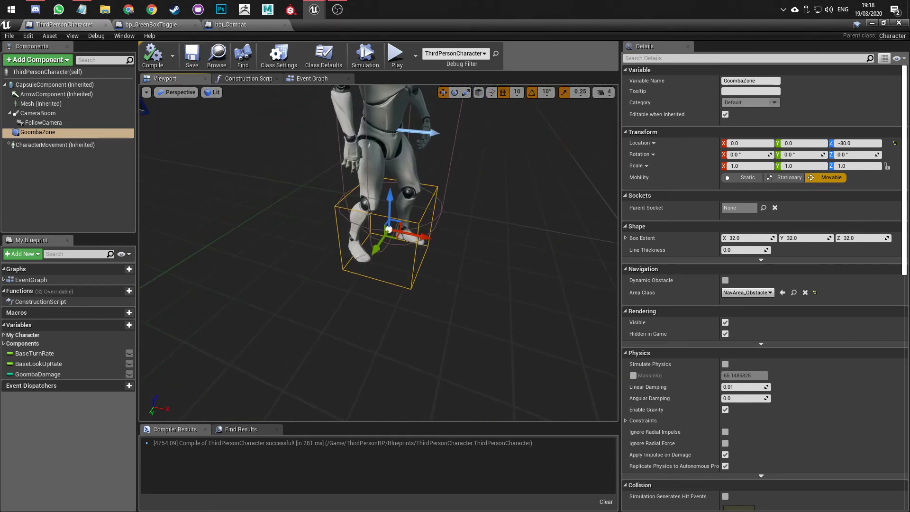
left_click(46, 132)
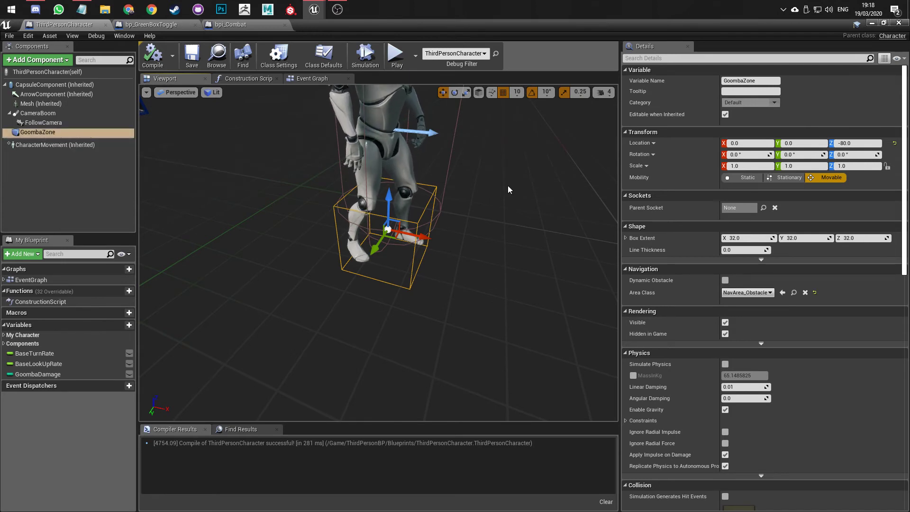
left_click(871, 23)
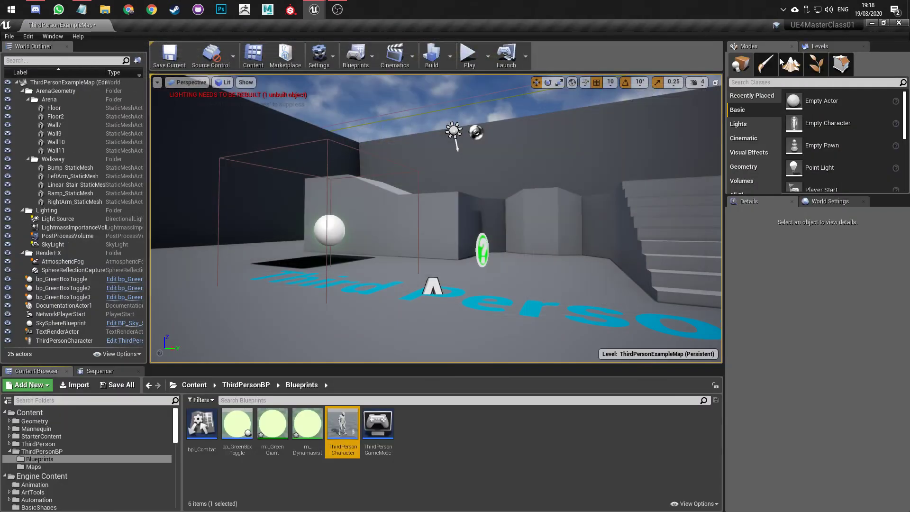
- Switch to the Notepad outline, highlight the Dynamic Materials and Blueprint communication topics, and minimize it
left_click(82, 9)
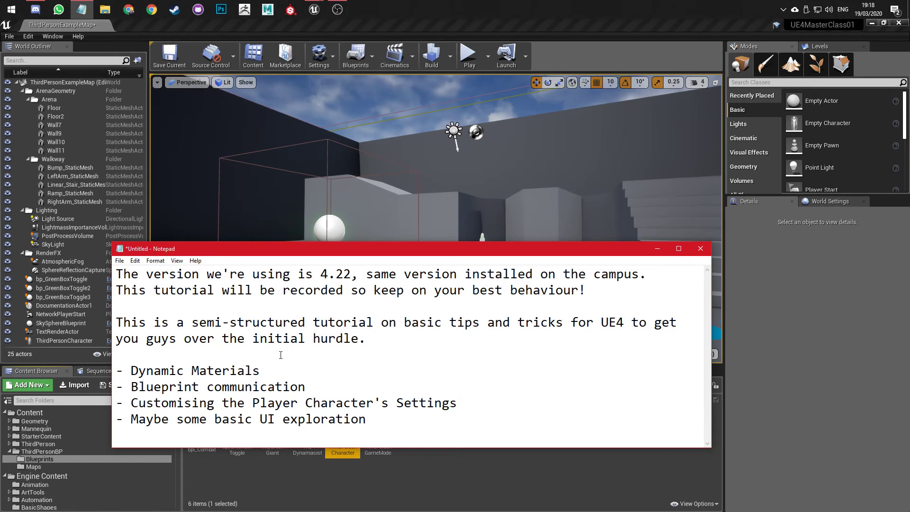
left_click_drag(107, 381, 105, 374)
left_click_drag(316, 386, 89, 369)
left_click(335, 389)
left_click(657, 249)
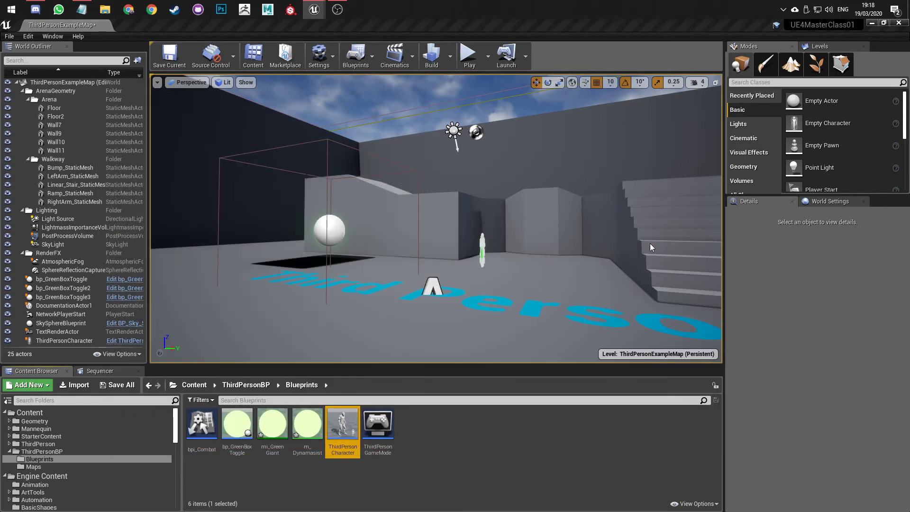
- Reopen ThirdPersonCharacter, select the CharacterMovement component, and look through its movement settings
double_click(346, 421)
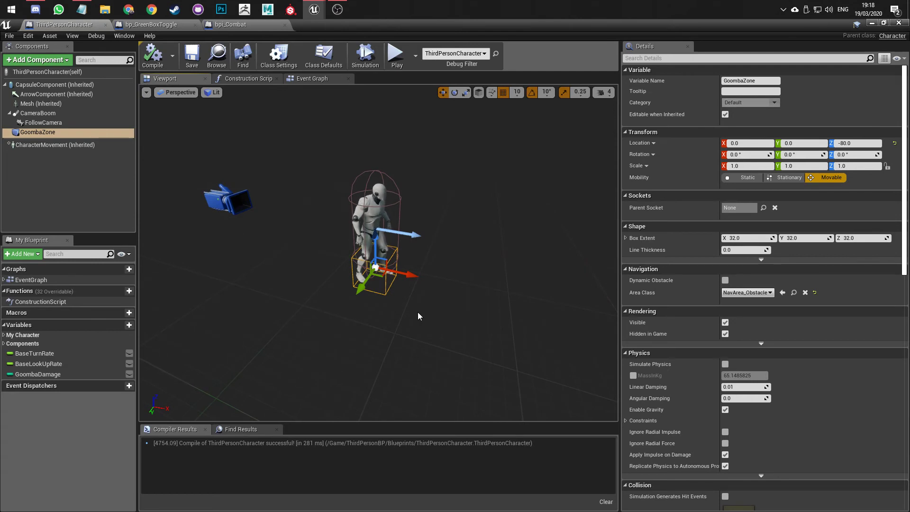
left_click(71, 145)
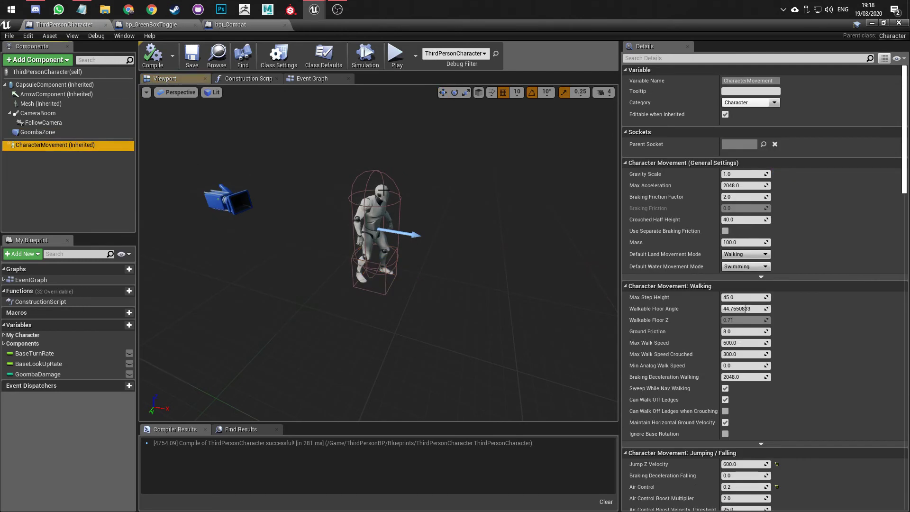
scroll(673, 417, "down", 10)
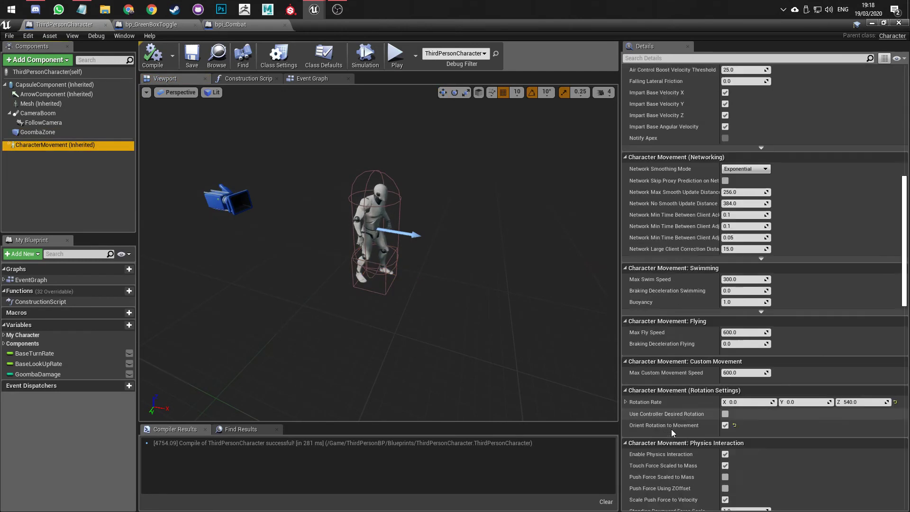
scroll(674, 429, "down", 5)
left_click_drag(904, 306, 891, 110)
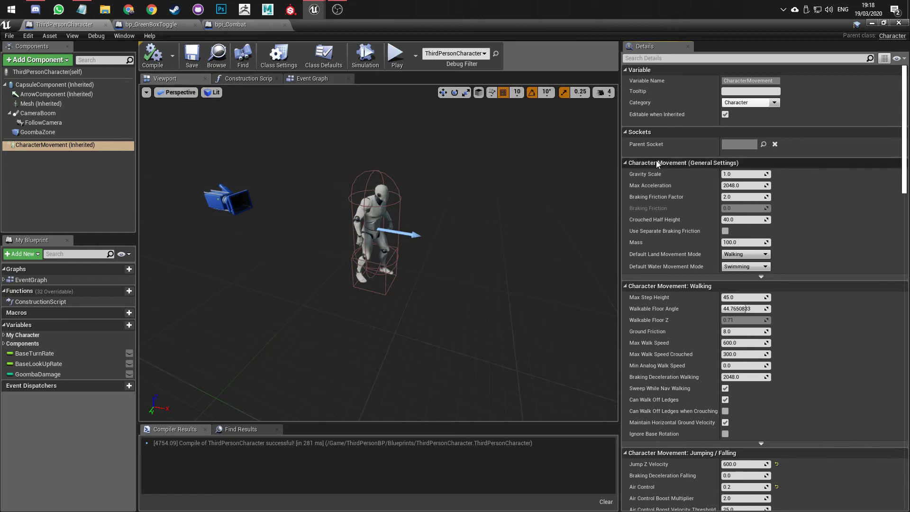
- Return to the level, place a ThirdPersonCharacter instance between the spheres, and delete the NetworkPlayerStart
left_click(871, 25)
left_click_drag(343, 425, 459, 260)
left_click(401, 214)
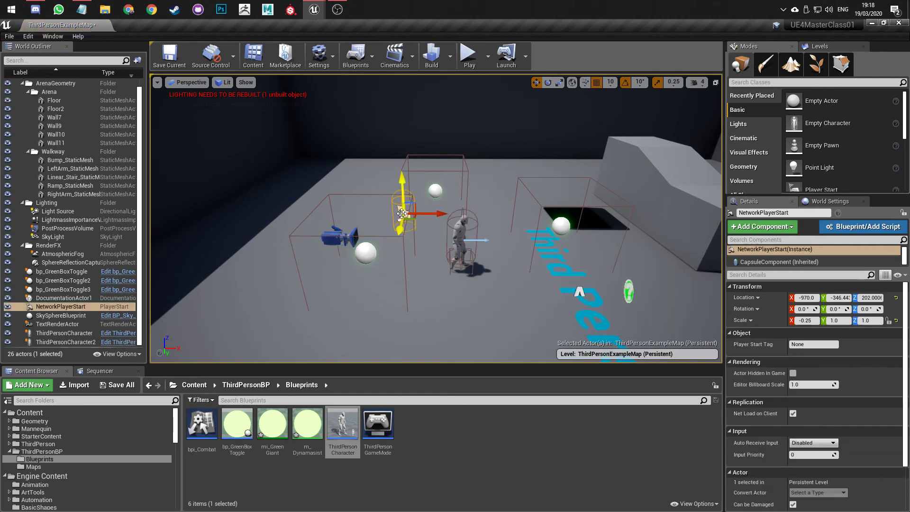
key("Delete")
- Select the newly placed ThirdPersonCharacter2 and filter its details by "movement"
mouse_move(421, 234)
right_mouse_down()
mouse_move(399, 219)
mouse_move(416, 225)
right_mouse_up()
key("w")
left_click(467, 289)
mouse_move(467, 288)
right_mouse_down()
mouse_move(483, 276)
mouse_move(474, 278)
right_mouse_up()
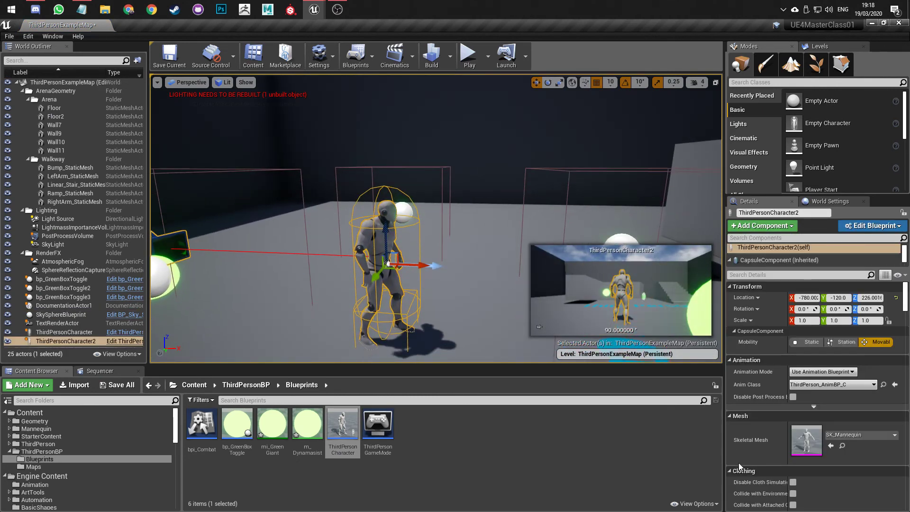
scroll(752, 421, "down", 10)
scroll(752, 422, "down", 6)
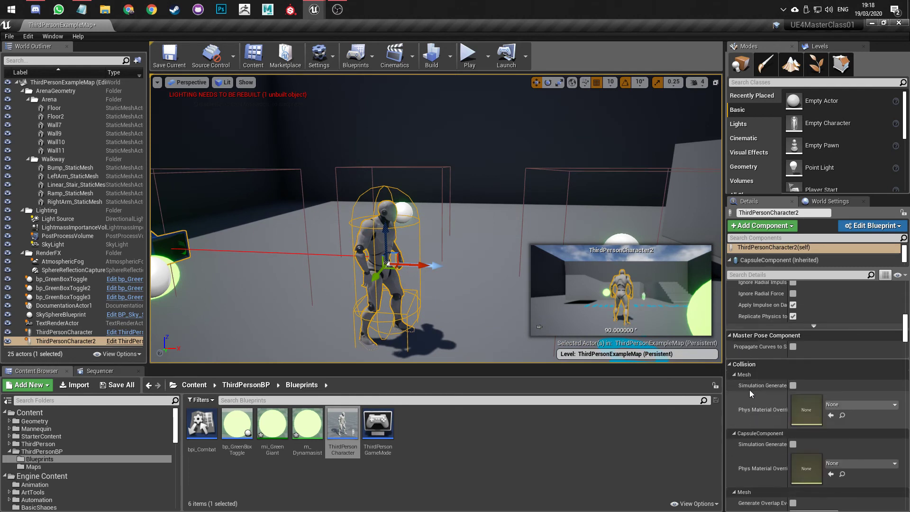
left_click(732, 363)
scroll(731, 364, "up", 7)
scroll(731, 363, "up", 5)
left_click(743, 276)
type("movement")
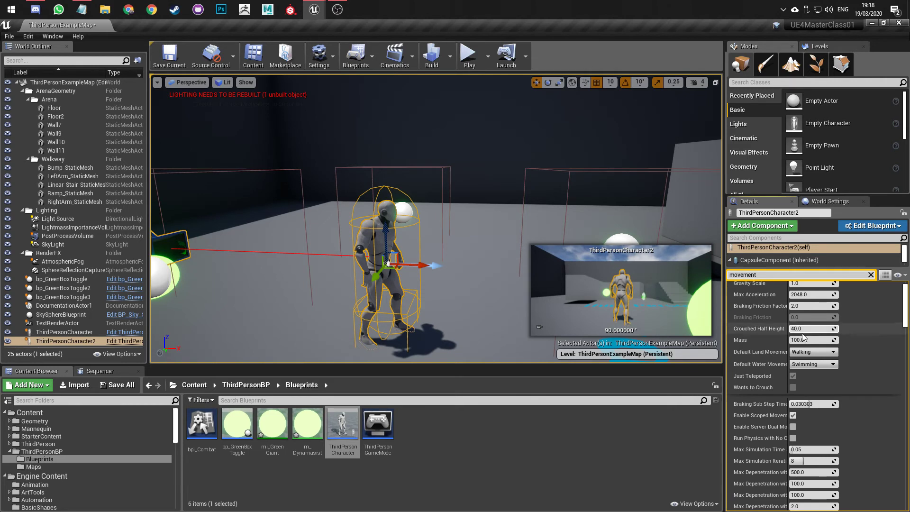
- Set ThirdPersonCharacter2's Max Walk Speed to 1200 in its Walking movement settings
scroll(804, 337, "up", 1)
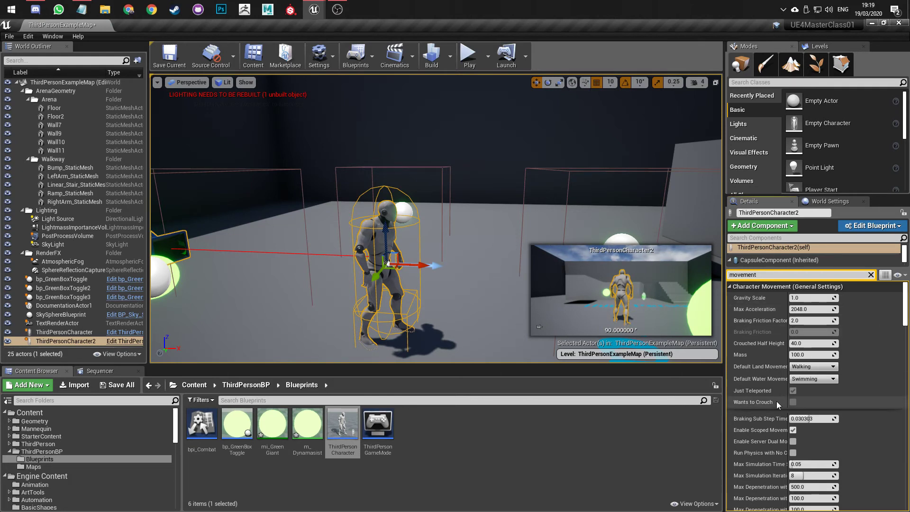
scroll(777, 400, "down", 1)
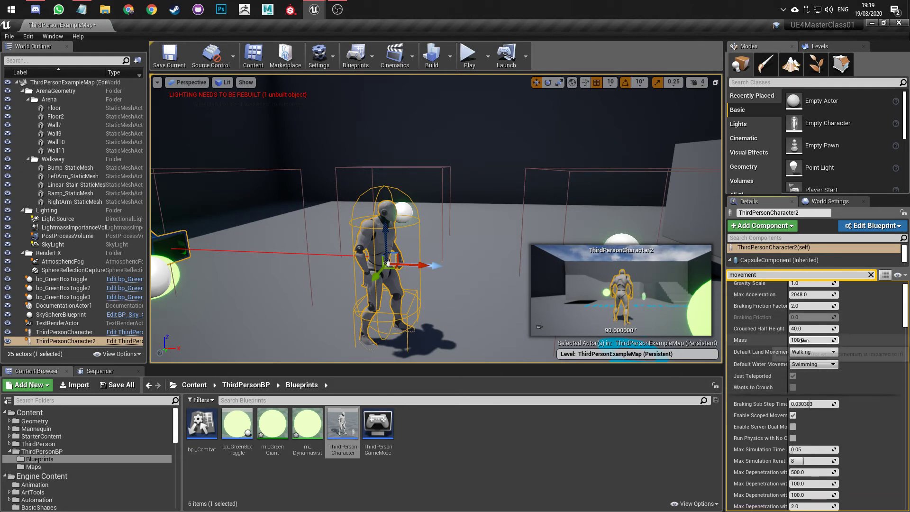
scroll(758, 359, "down", 10)
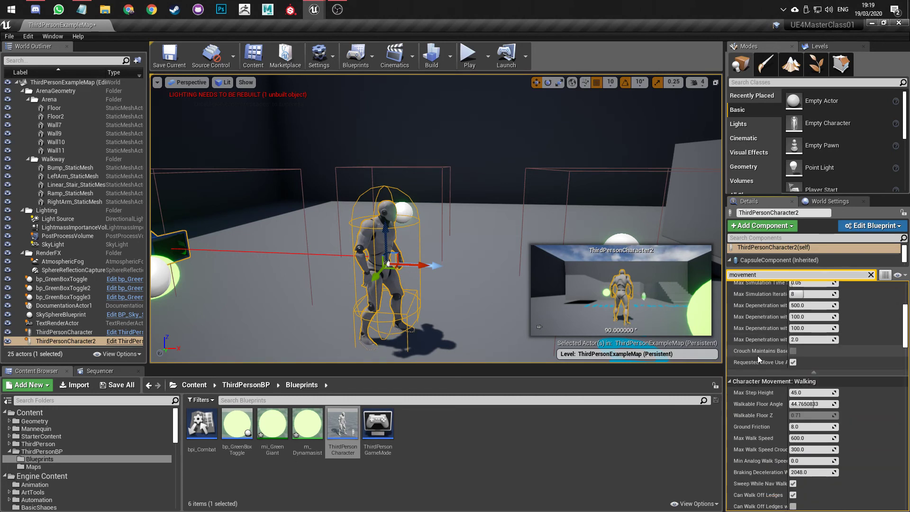
scroll(757, 356, "down", 8)
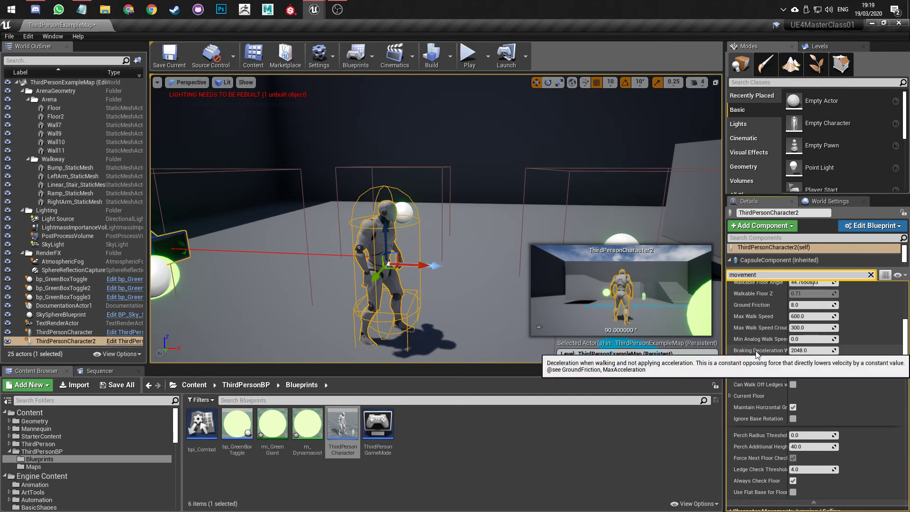
scroll(759, 353, "up", 2)
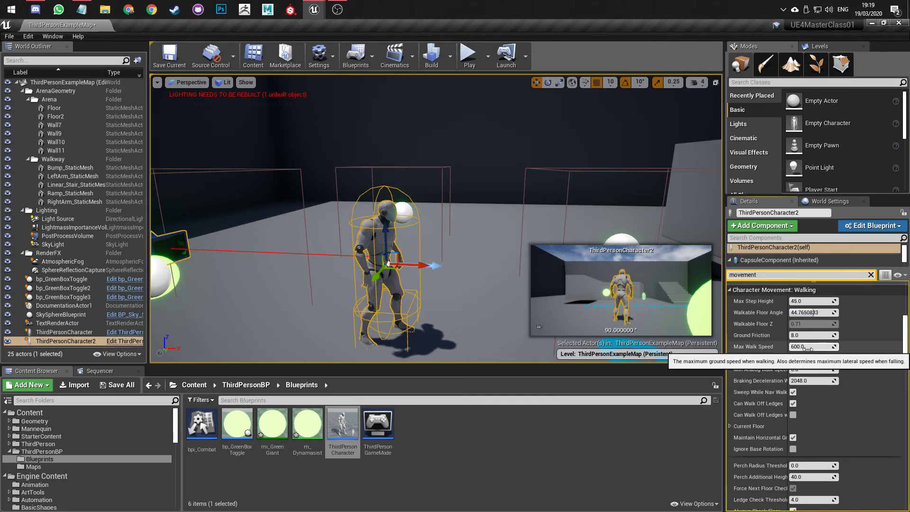
left_click(807, 349)
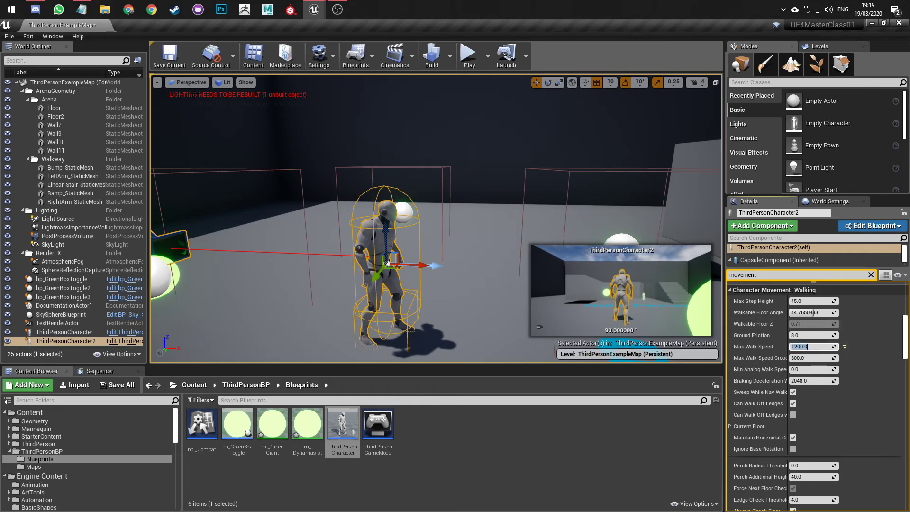
- Save the level, play it briefly to test the new walk speed, and stop playing
left_click(170, 55)
left_click(468, 64)
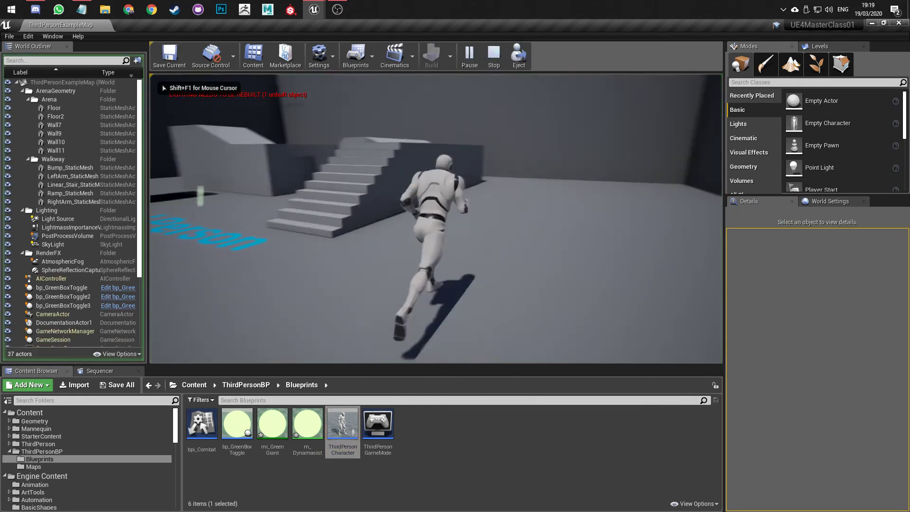
key("Escape")
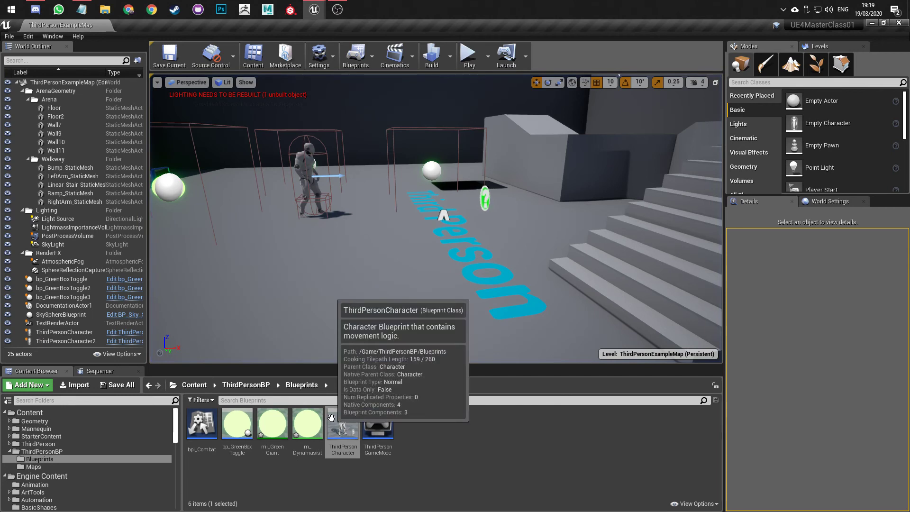
- Select ThirdPersonCharacter2, play the level again, run toward the other character, and stop playing
left_click(308, 185)
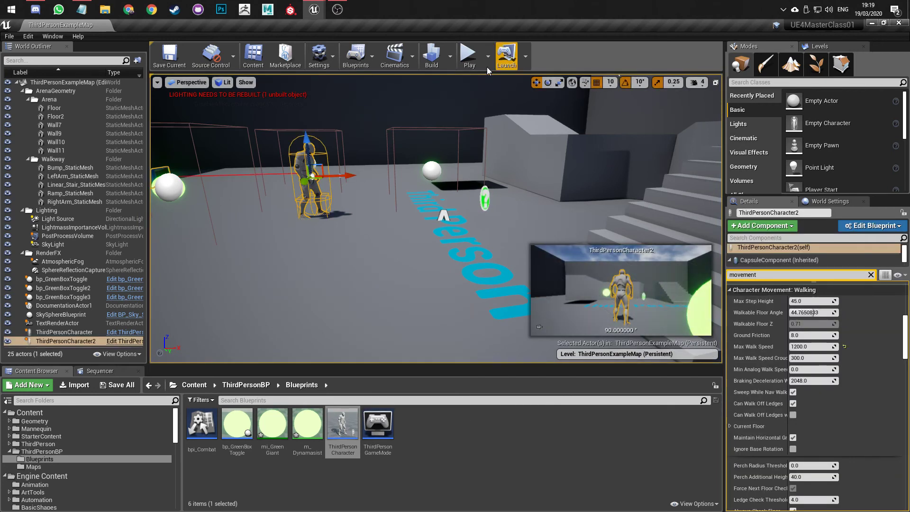
left_click(469, 58)
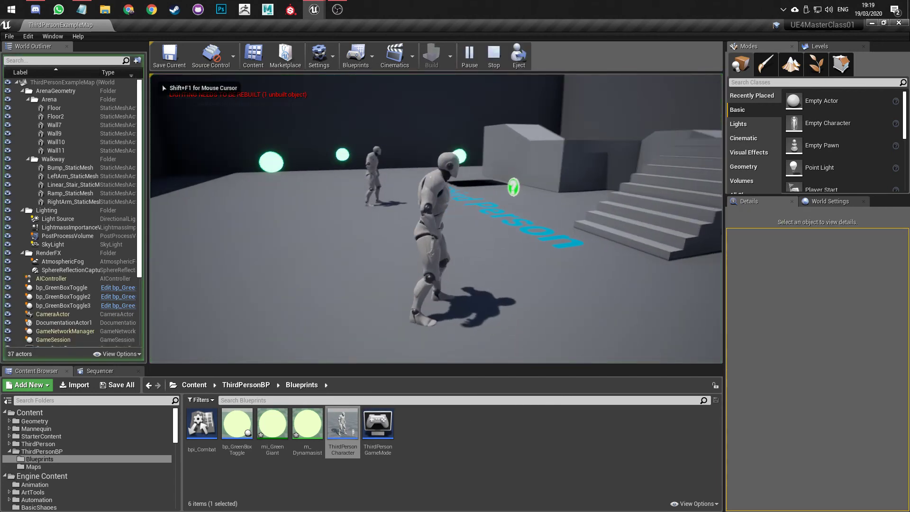
key("d")
key("w")
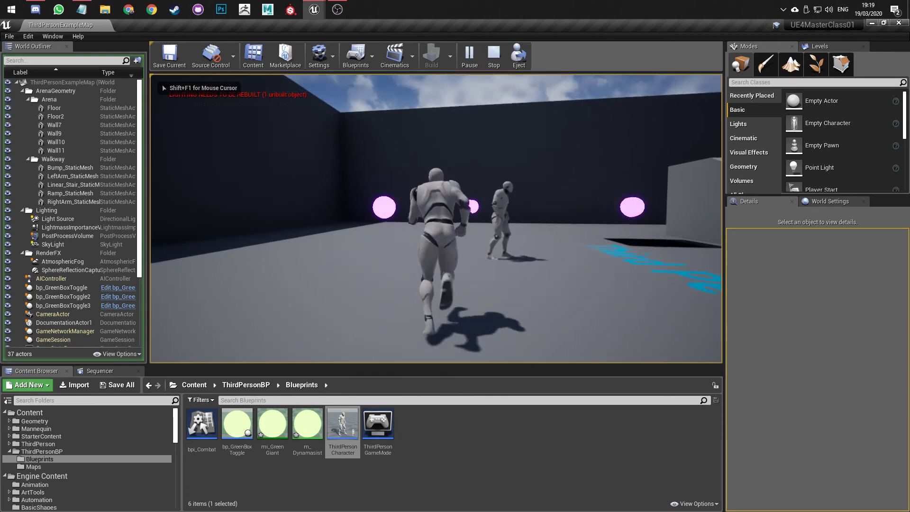
key("d")
key("Escape")
- Delete the original ThirdPersonCharacter from the level, then start and stop a short play test
right_click_drag(372, 194, 310, 163)
left_click(372, 195)
key("Delete")
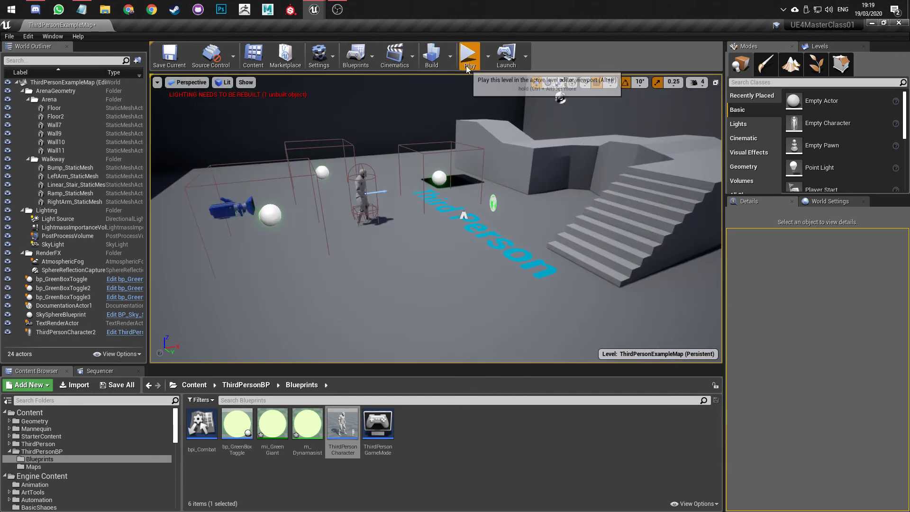
left_click(466, 63)
key("Escape")
- Select ThirdPersonCharacter2, clear its details filter, and collapse the property categories from Physics through Tags
key("w")
right_click_drag(437, 141, 411, 158)
key("d")
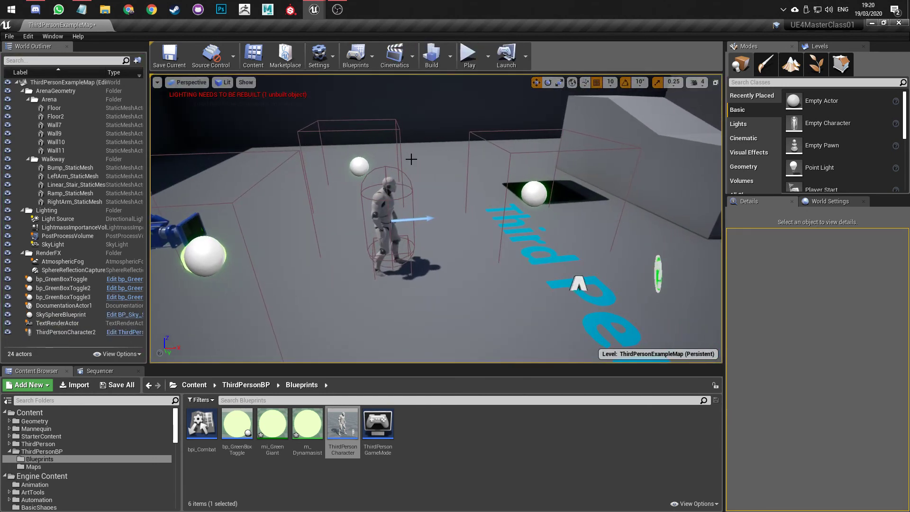
left_click(384, 209)
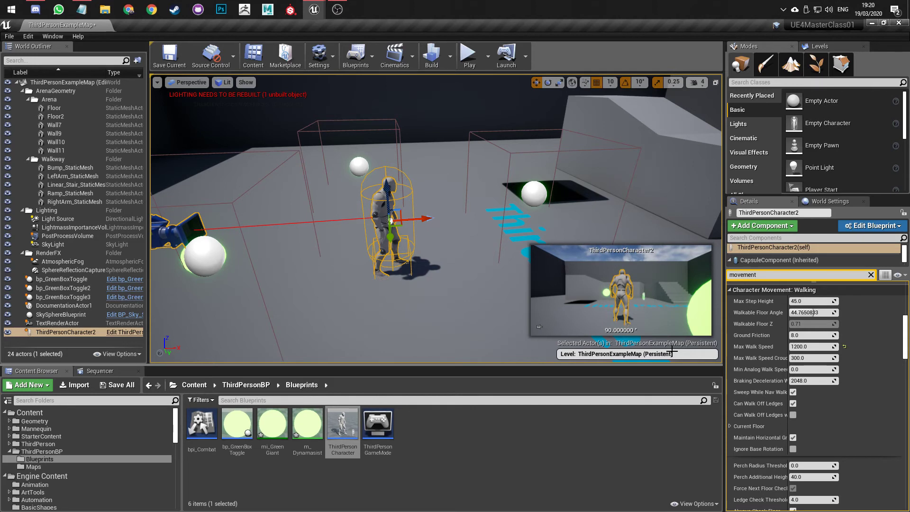
left_click(871, 275)
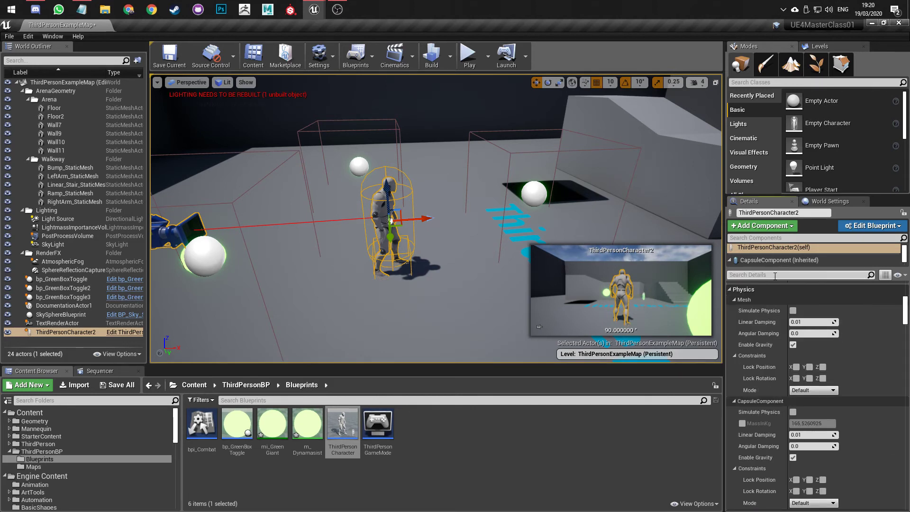
left_click(730, 290)
left_click(731, 301)
left_click(731, 312)
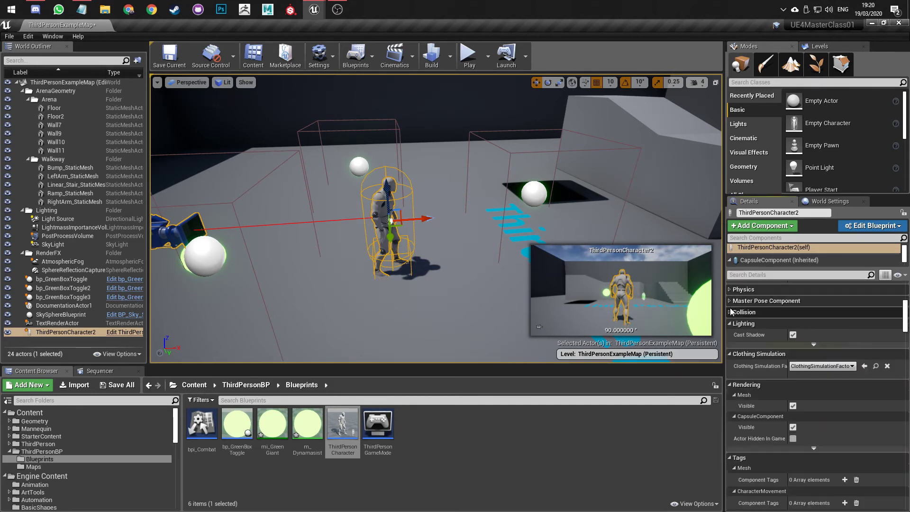
left_click(731, 323)
left_click(731, 334)
left_click(732, 346)
left_click(731, 357)
left_click(746, 369)
left_click(746, 369)
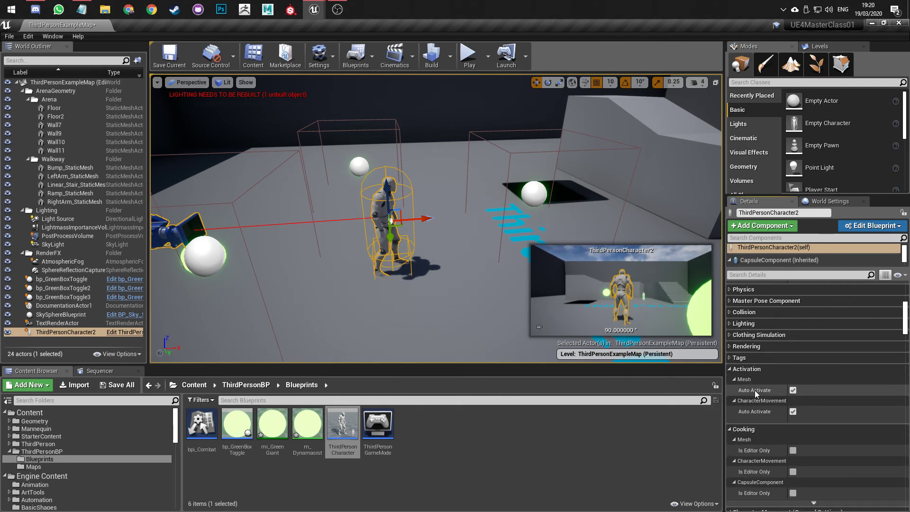
- Collapse ThirdPersonCharacter2's Character Movement categories from General Settings through Rotation Settings
scroll(764, 371, "down", 3)
scroll(762, 365, "down", 3)
left_click(758, 317)
left_click(757, 328)
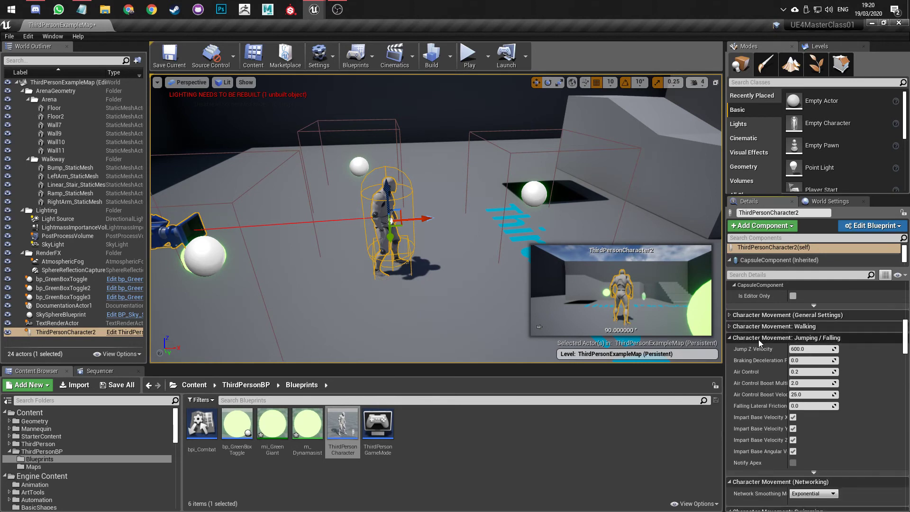
left_click(759, 338)
left_click(759, 350)
left_click(760, 362)
left_click(760, 373)
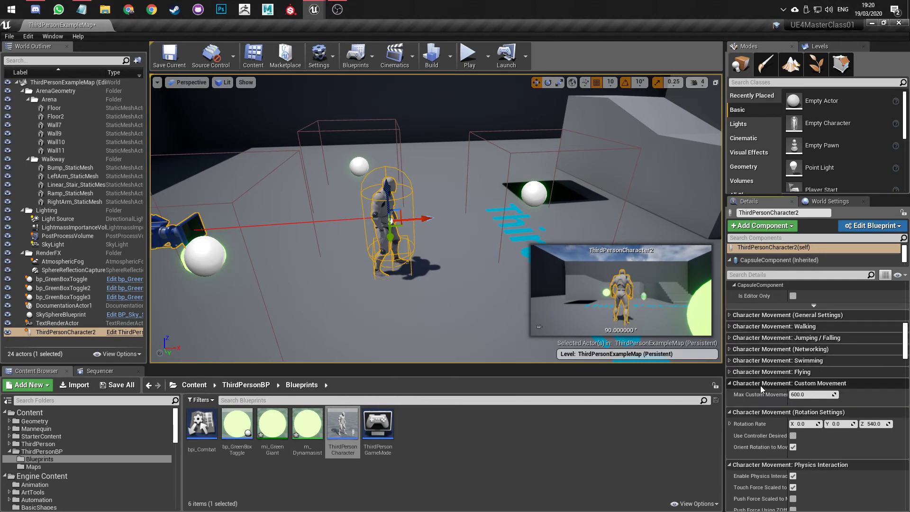
left_click(760, 383)
left_click(761, 395)
- Widen the property names in the details and set ThirdPersonCharacter2's Auto Possess Player to Player 0
scroll(773, 411, "down", 5)
scroll(772, 411, "down", 10)
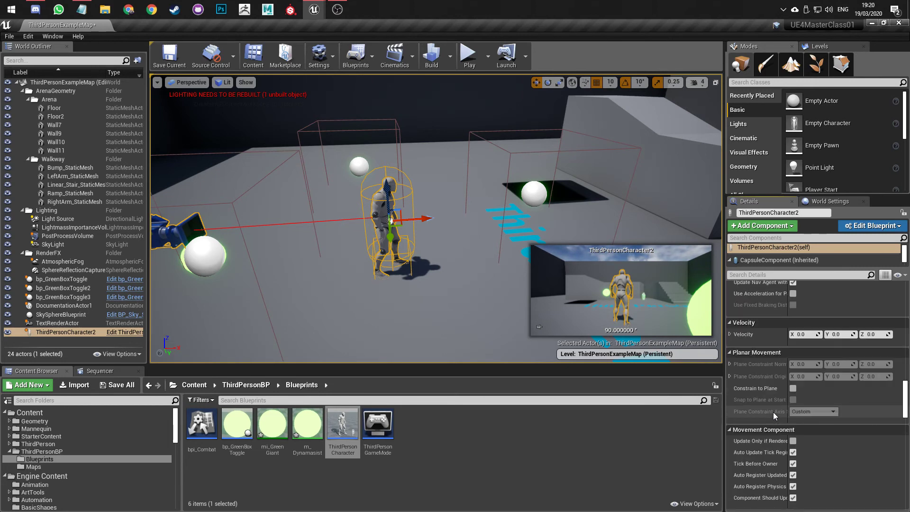
scroll(773, 411, "down", 10)
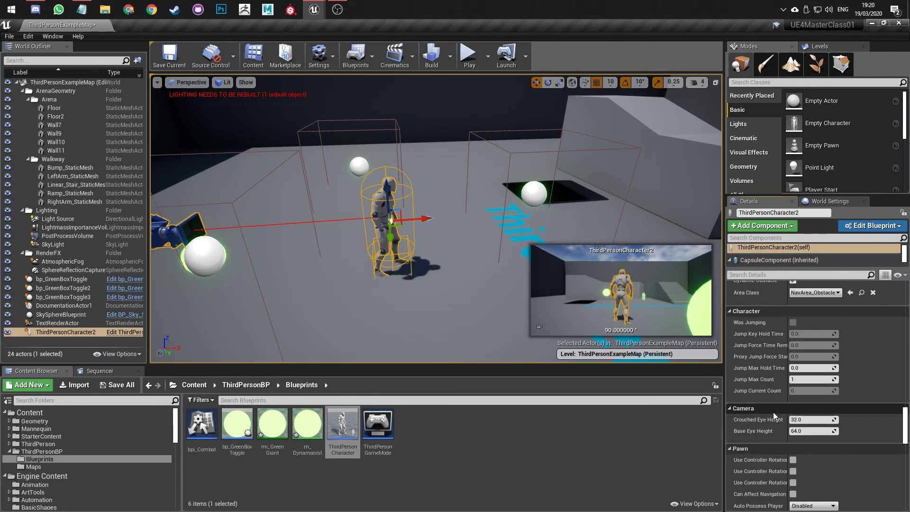
scroll(773, 411, "down", 4)
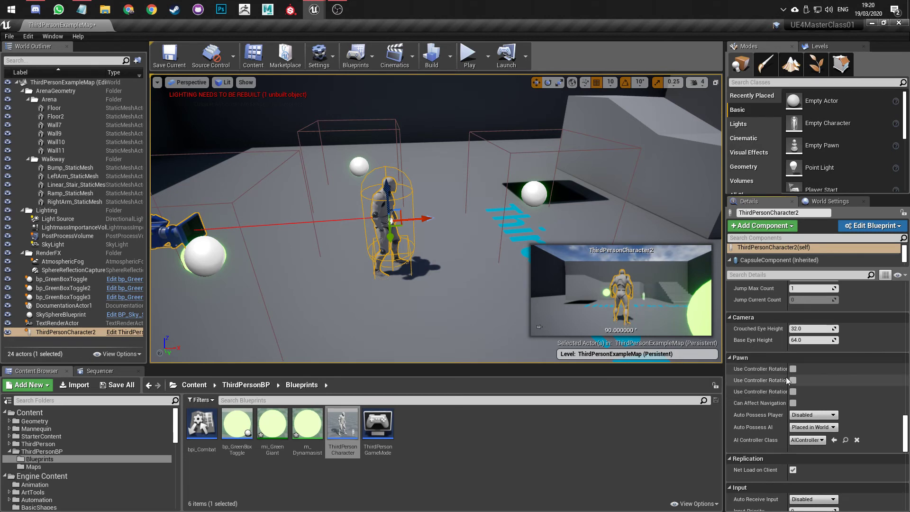
left_click_drag(787, 378, 824, 378)
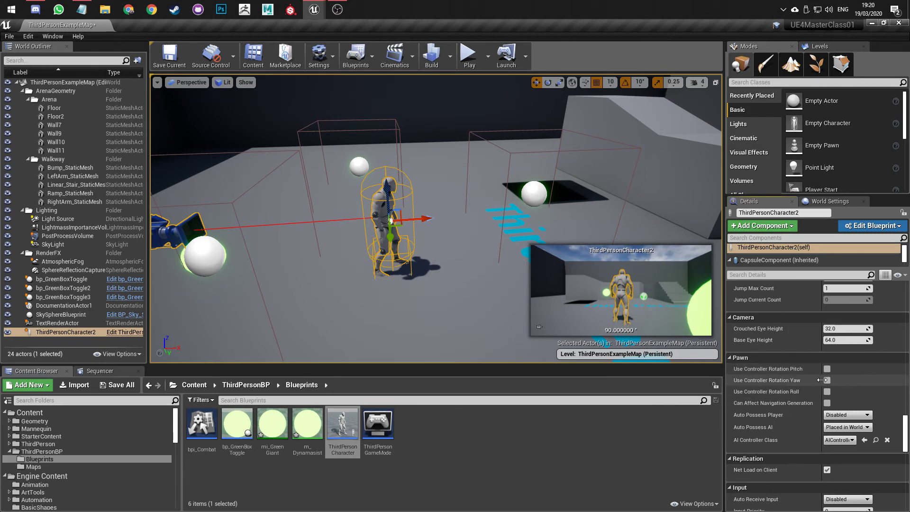
left_click(857, 415)
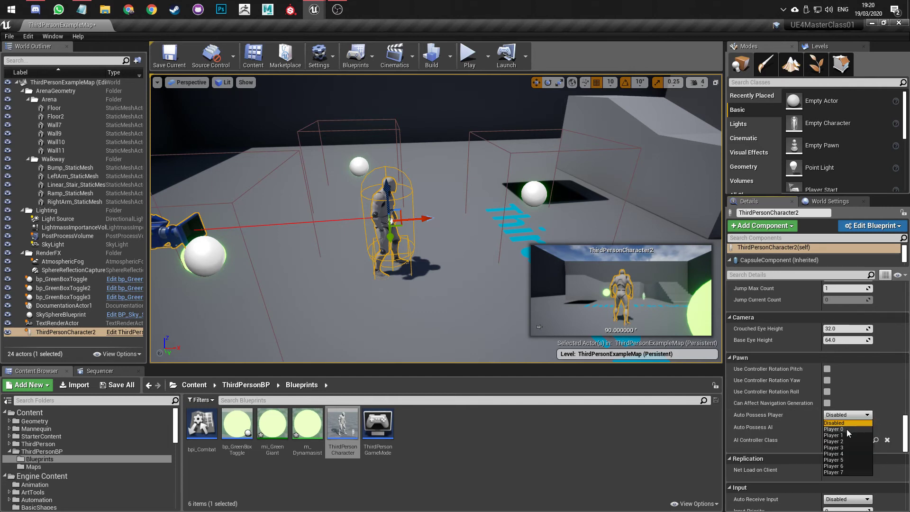
left_click(846, 429)
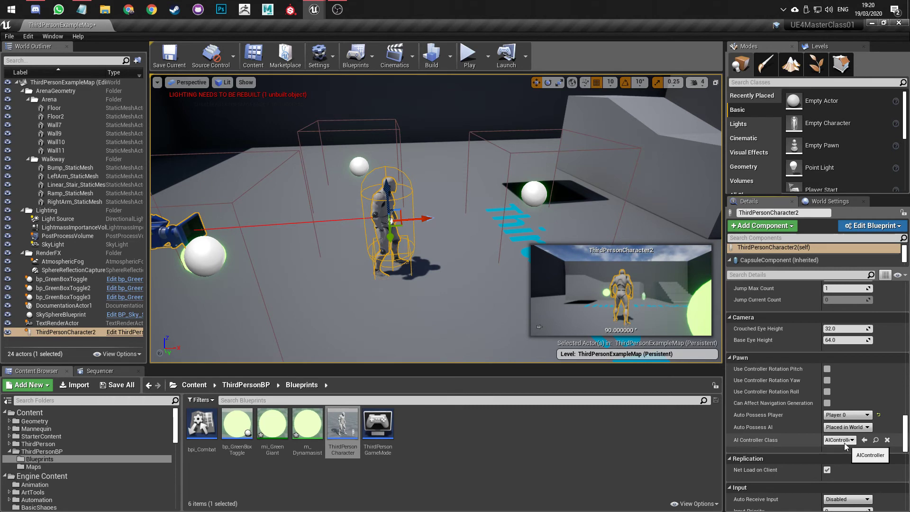
- Play the level, run and jump around the arena with the possessed character, and stop playing
left_click(466, 58)
key("w")
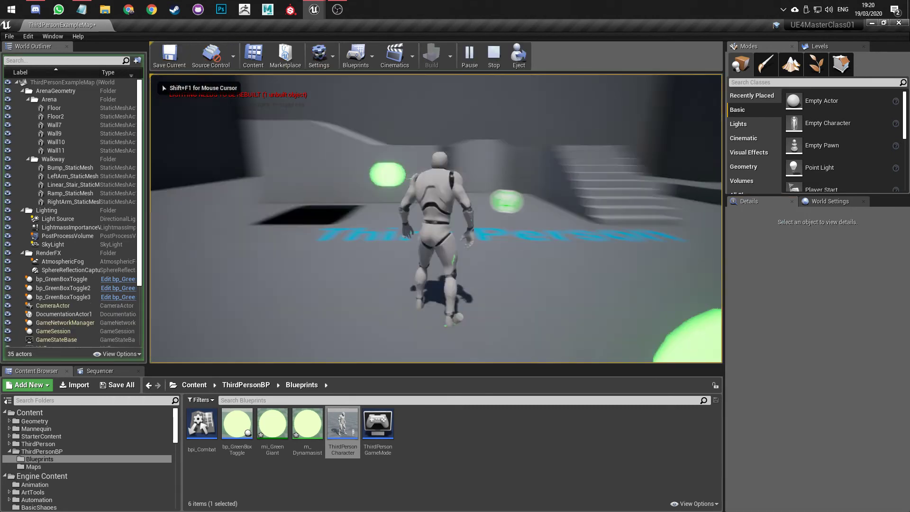
key("d")
key("w")
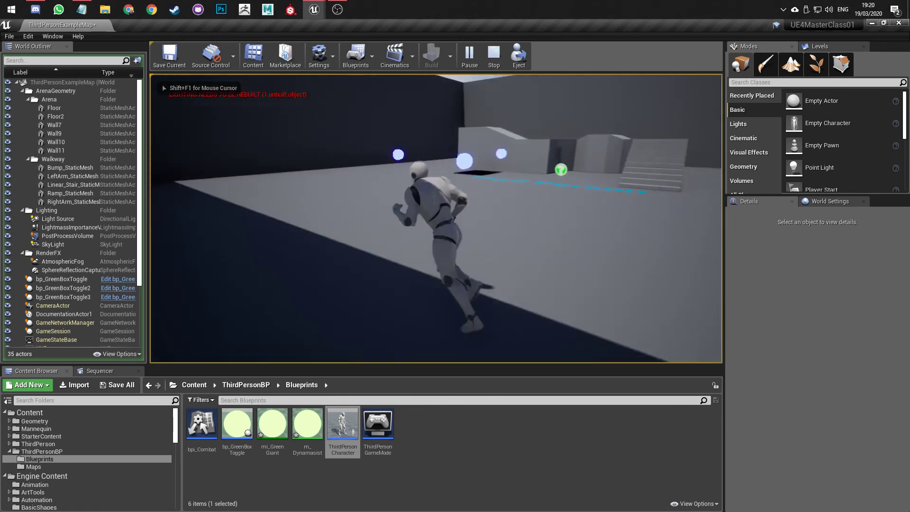
key("w")
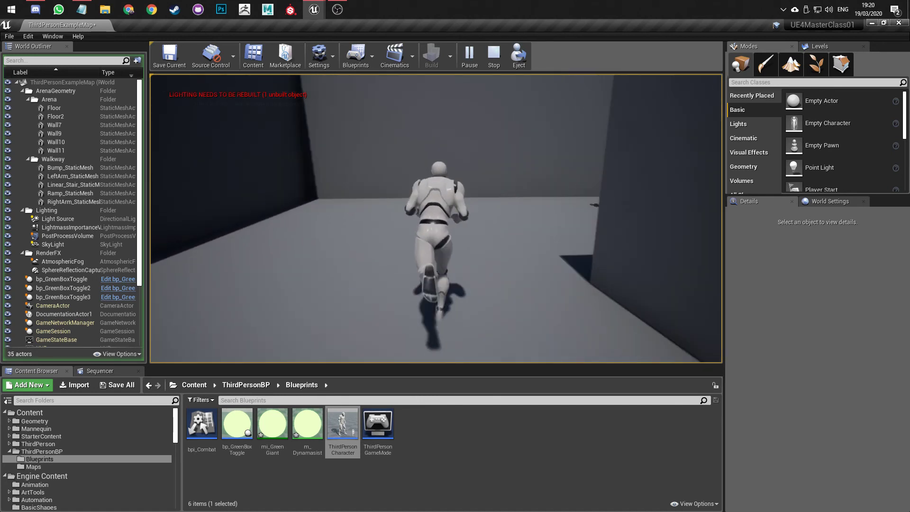
key("w")
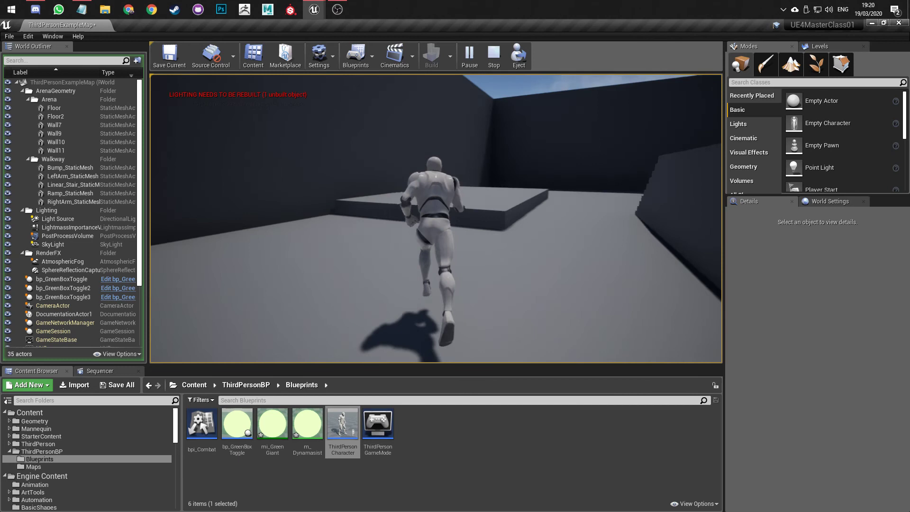
key("w")
key("space")
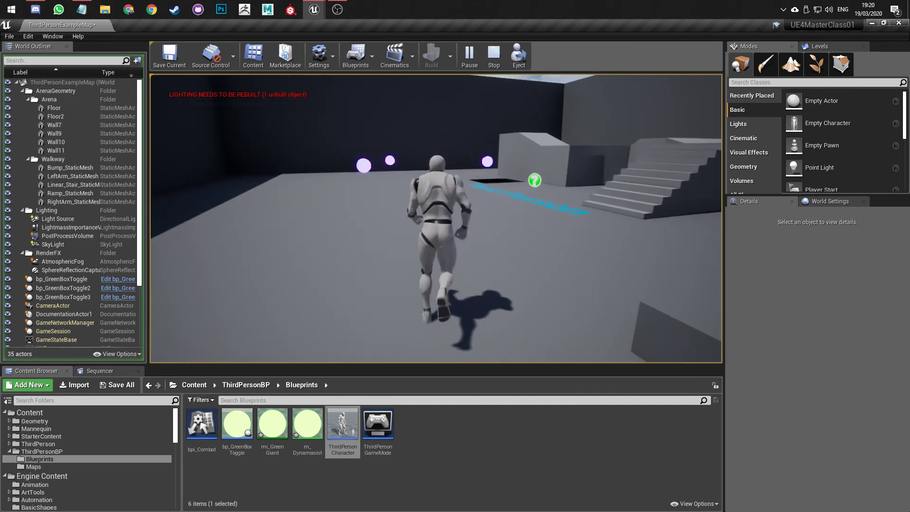
key("Escape")
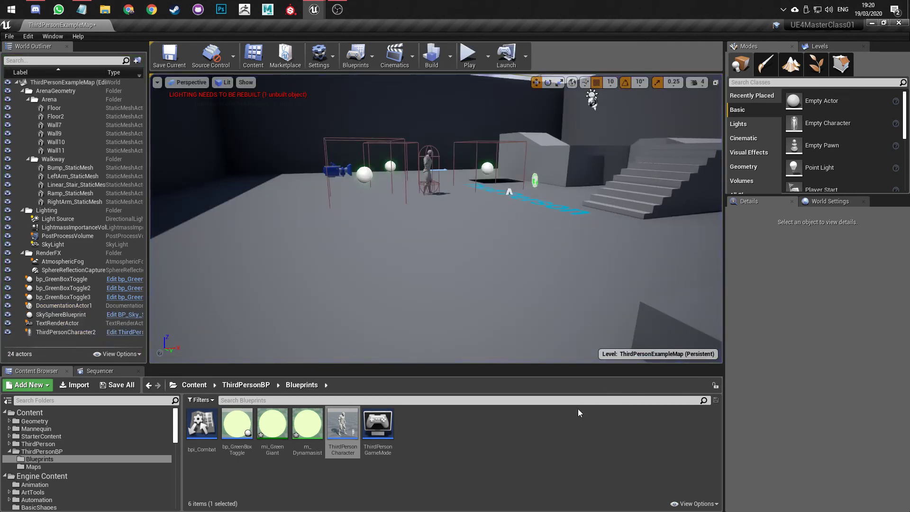
- Open the ThirdPersonCharacter blueprint, set CharacterMovement's Max Acceleration to 512 under General Settings, and compile
double_click(345, 426)
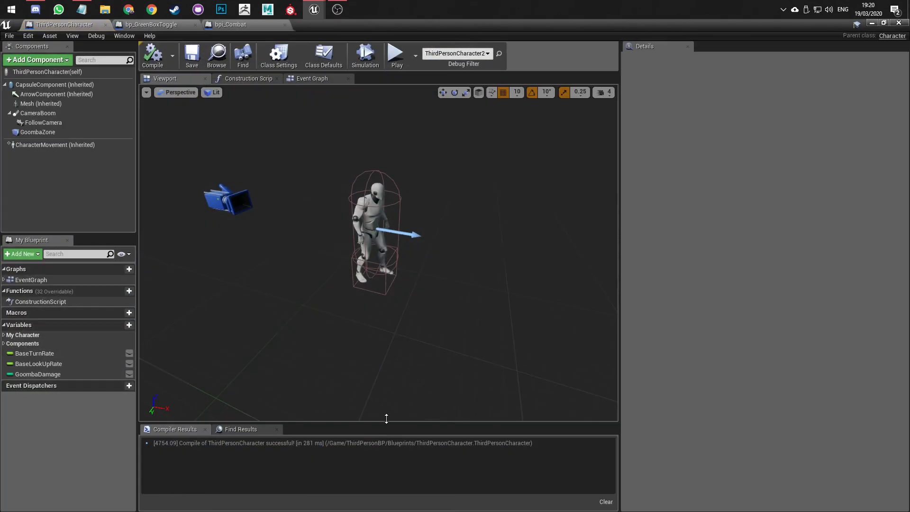
left_click(63, 145)
left_click(664, 163)
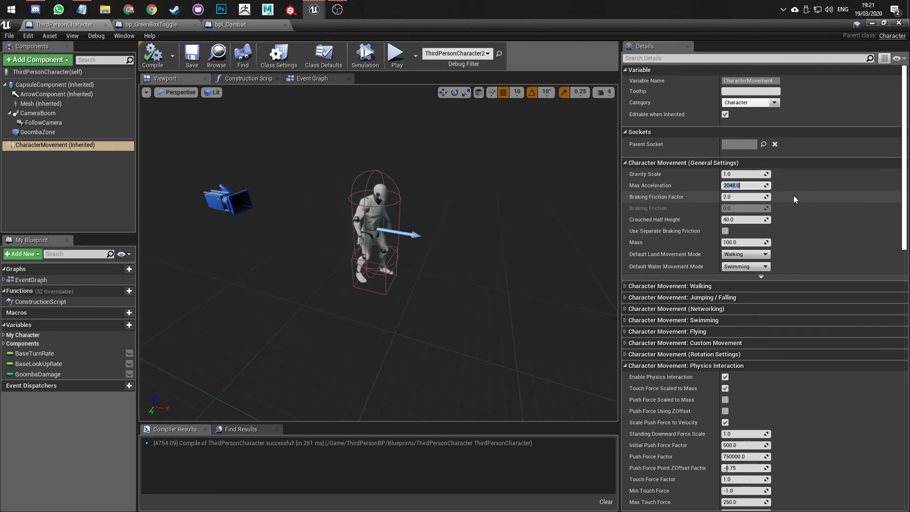
type("512")
key("Return")
left_click(152, 55)
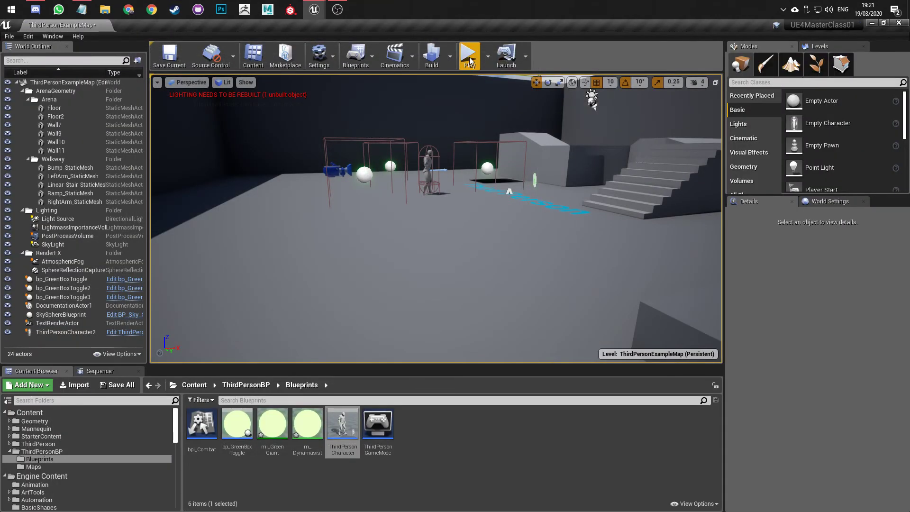
- Play the level, run and jump around the arena to test the changed acceleration, and stop playing
left_click(469, 57)
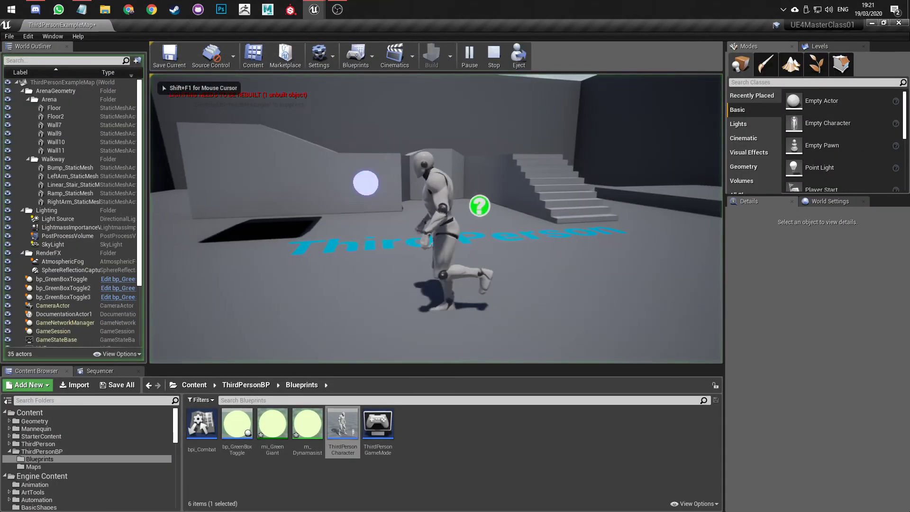
key("s")
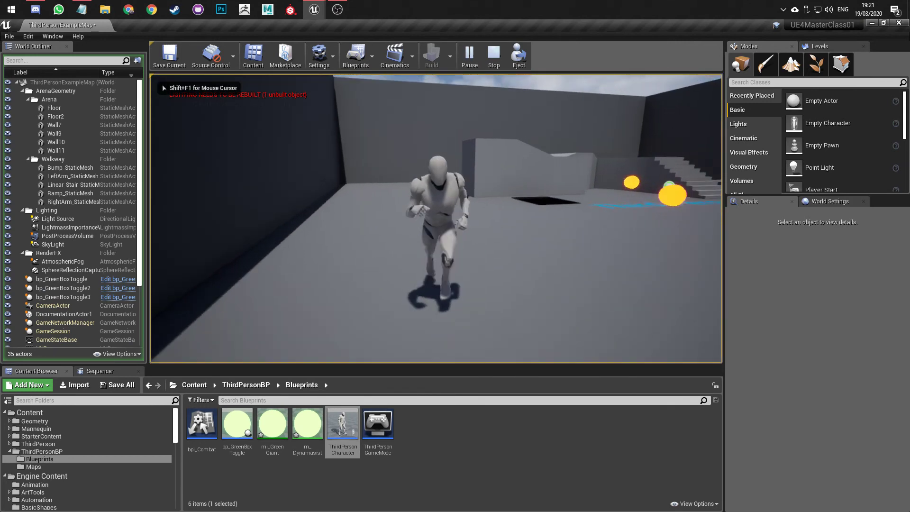
key("d")
key("w")
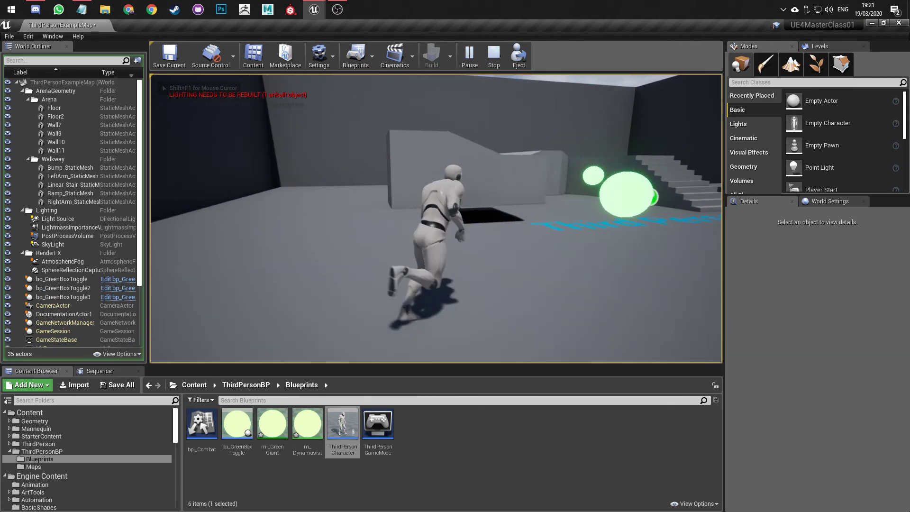
key("d")
key("d")
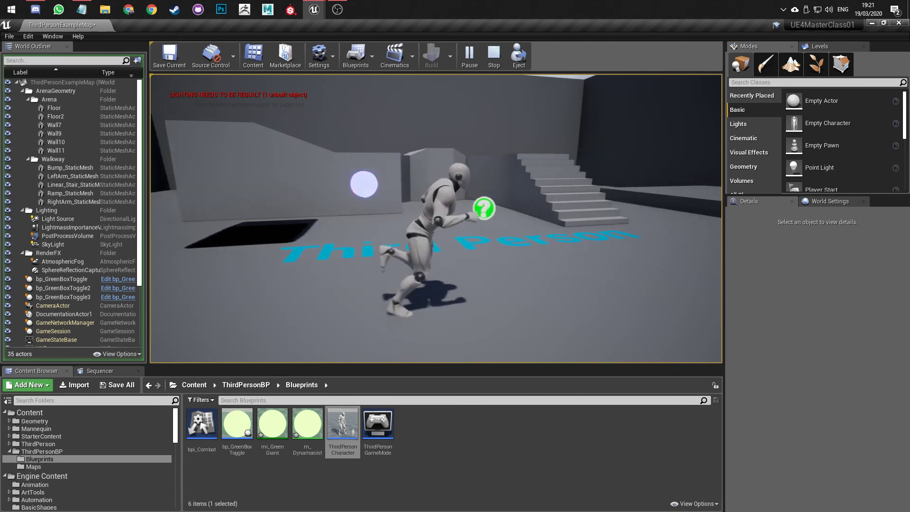
key("w")
key("w")
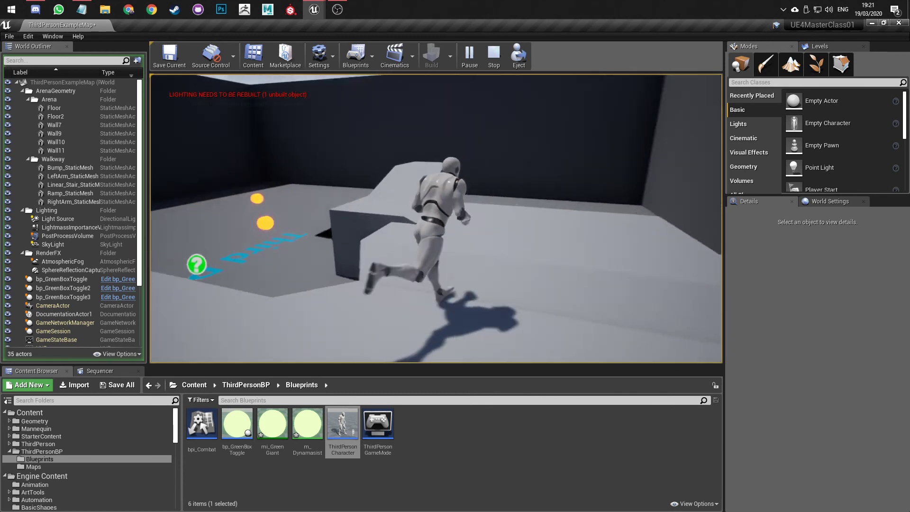
key("w")
key("space")
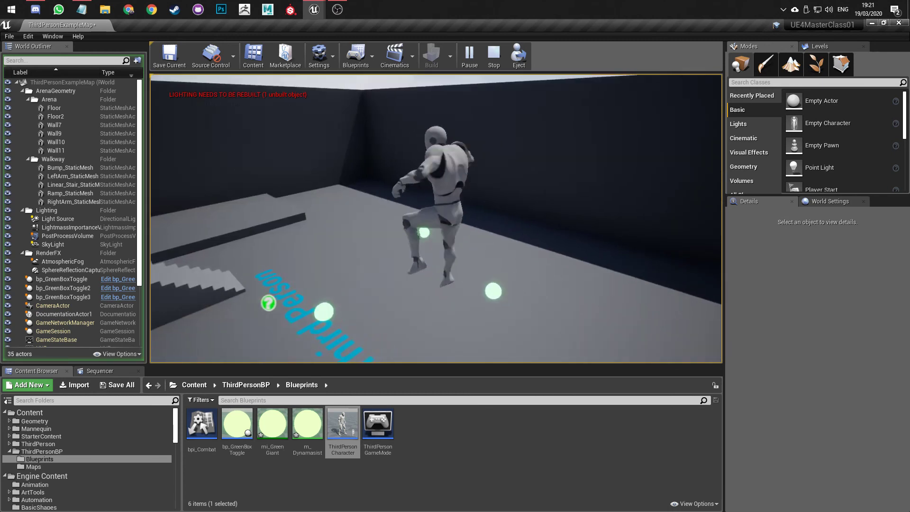
key("w")
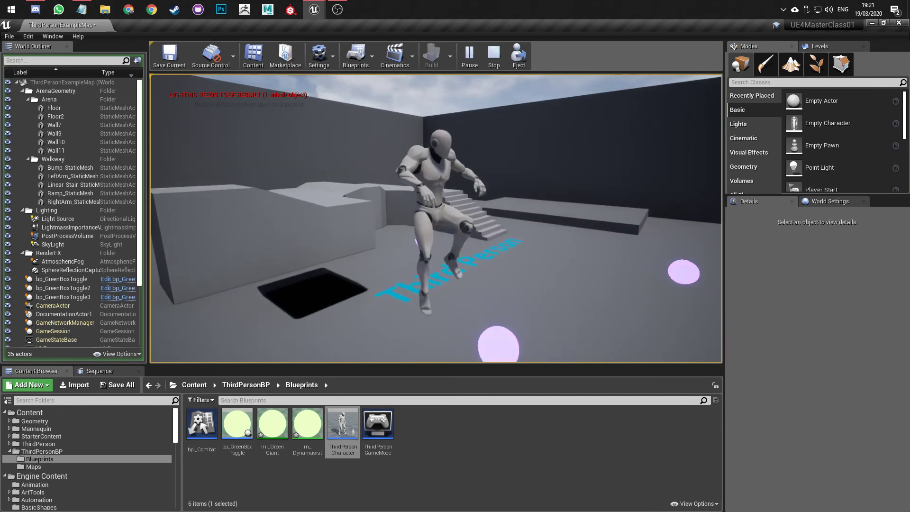
key("d")
key("d")
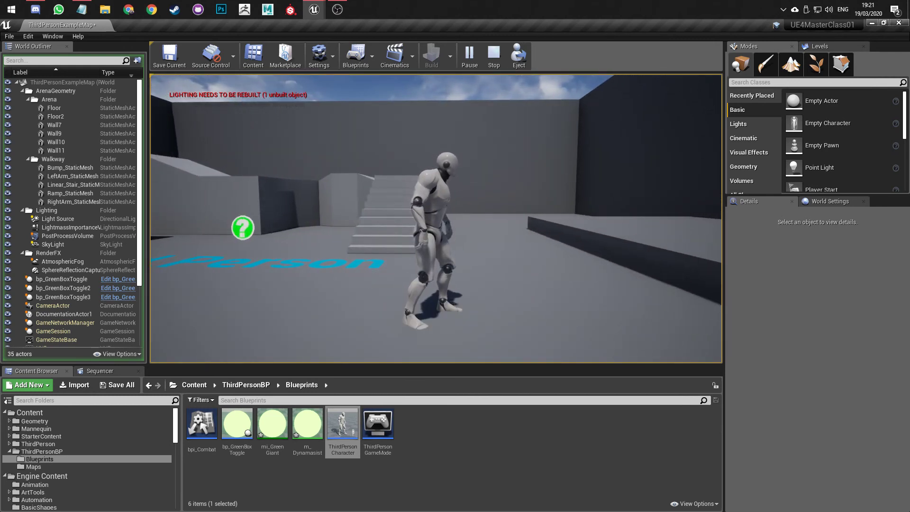
key("Escape")
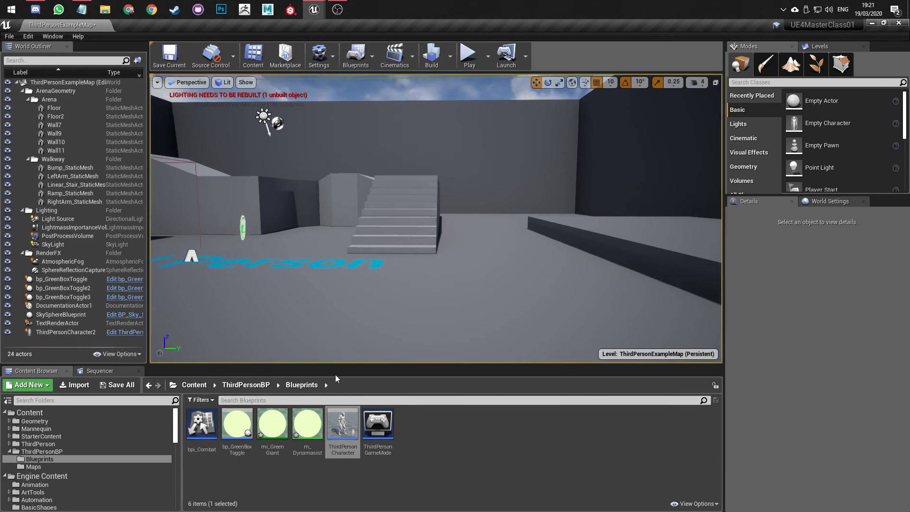
- Select ThirdPersonCharacter2 in the level, expand its Character Movement: Walking settings, and set Ground Friction to 4.0
right_click_drag(458, 241, 334, 256)
left_click(432, 145)
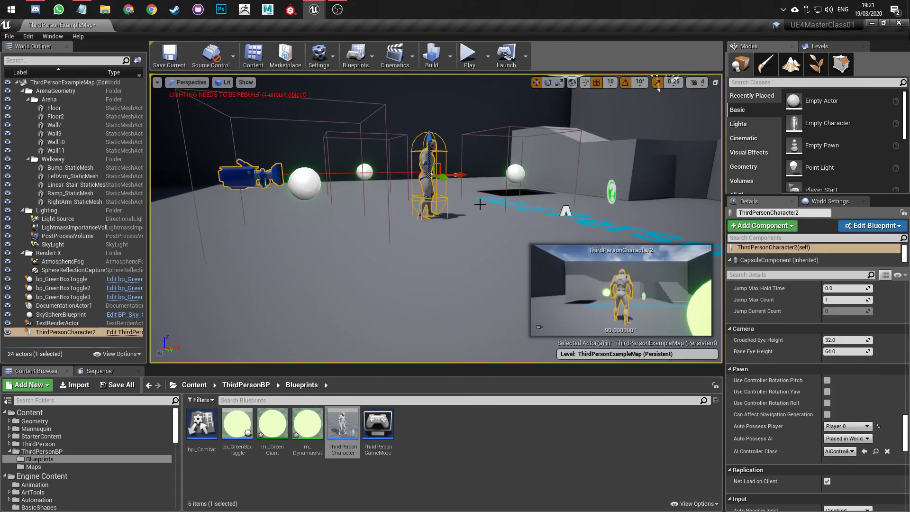
key("f")
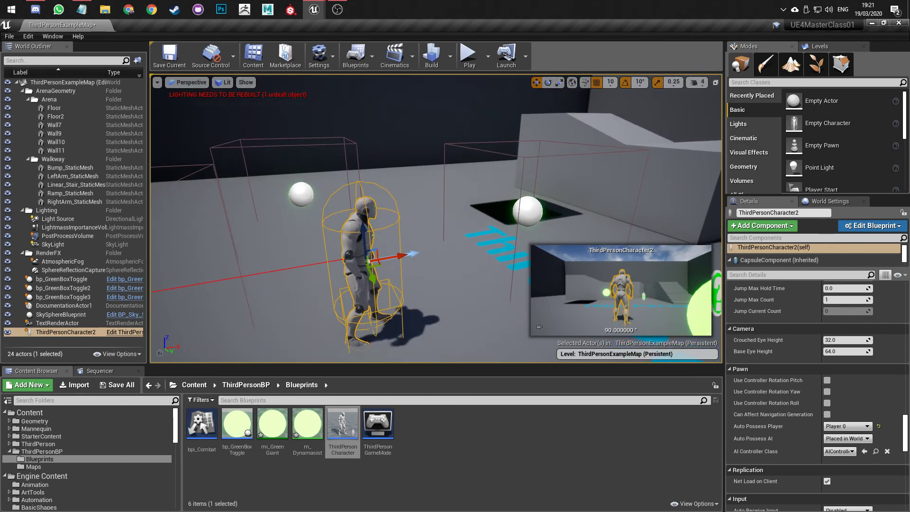
scroll(770, 366, "down", 10)
scroll(769, 367, "down", 10)
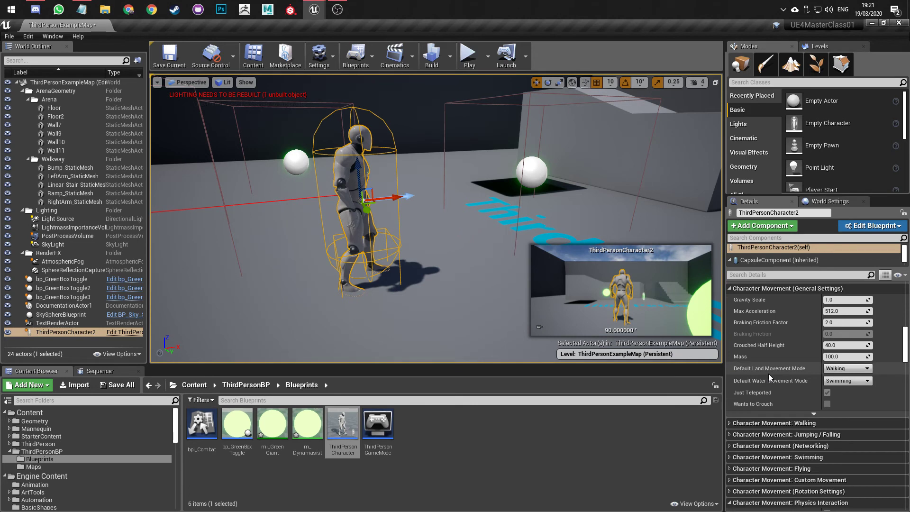
scroll(770, 377, "down", 2)
left_click(772, 377)
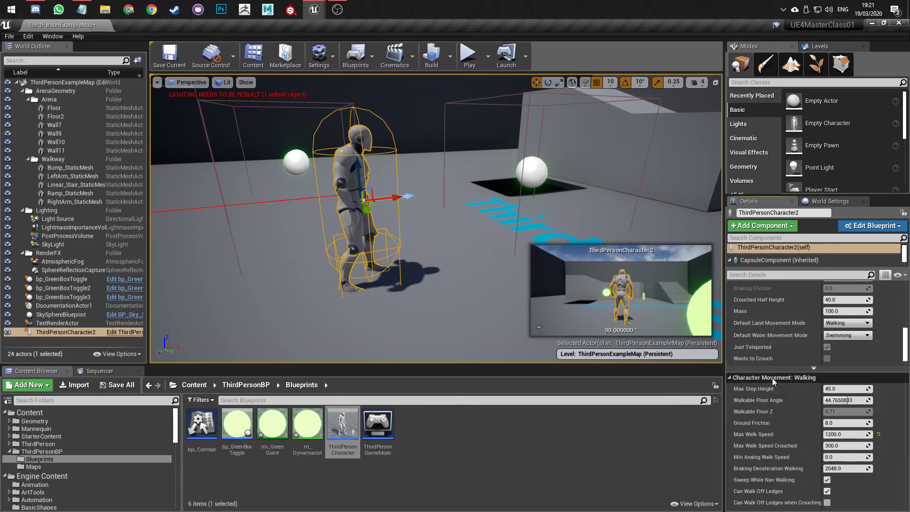
scroll(770, 386, "down", 2)
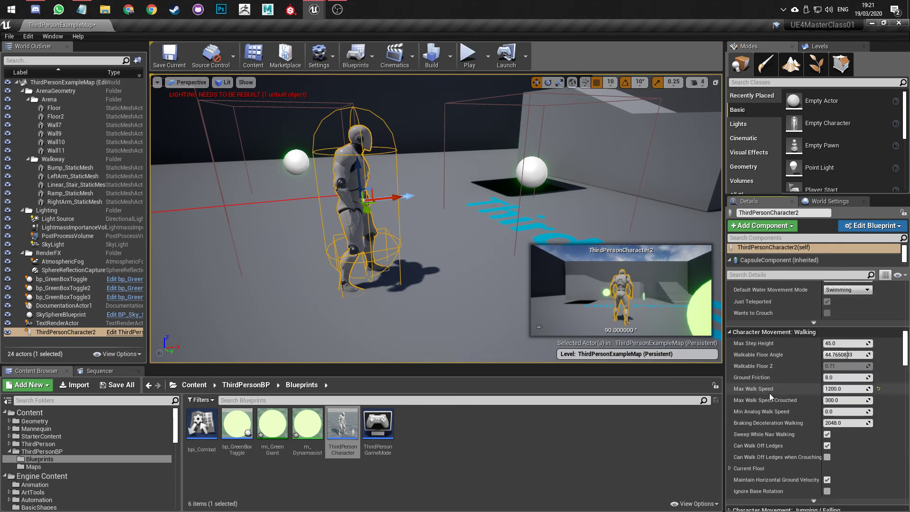
left_click(839, 377)
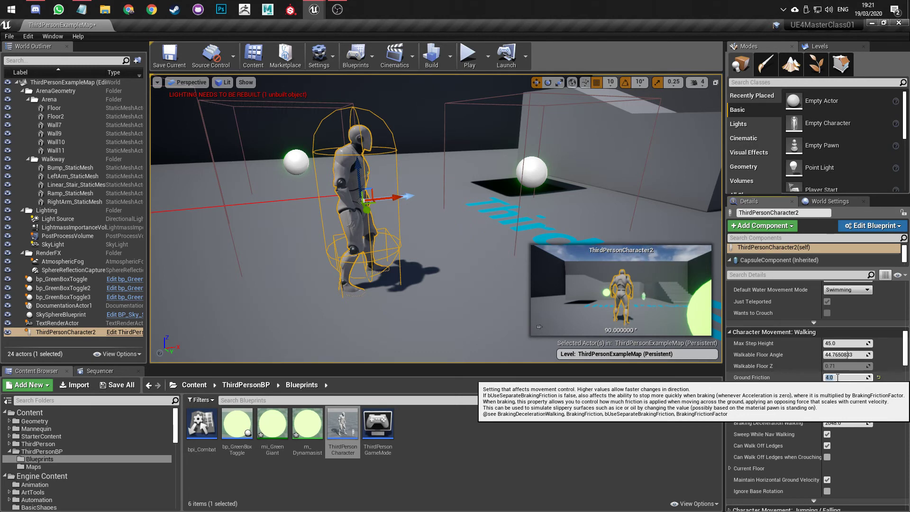
- Play the level, run the character briefly with the new ground friction, and stop playing
left_click(467, 59)
key("w")
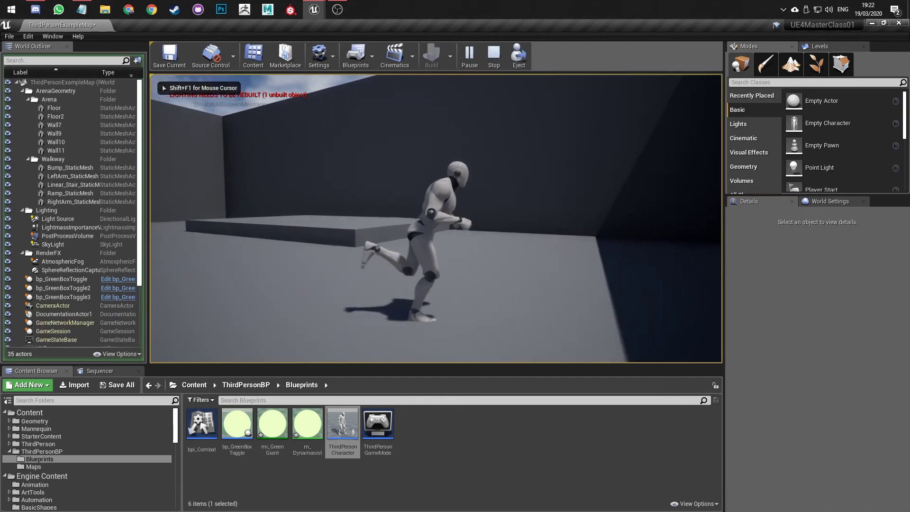
key("Escape")
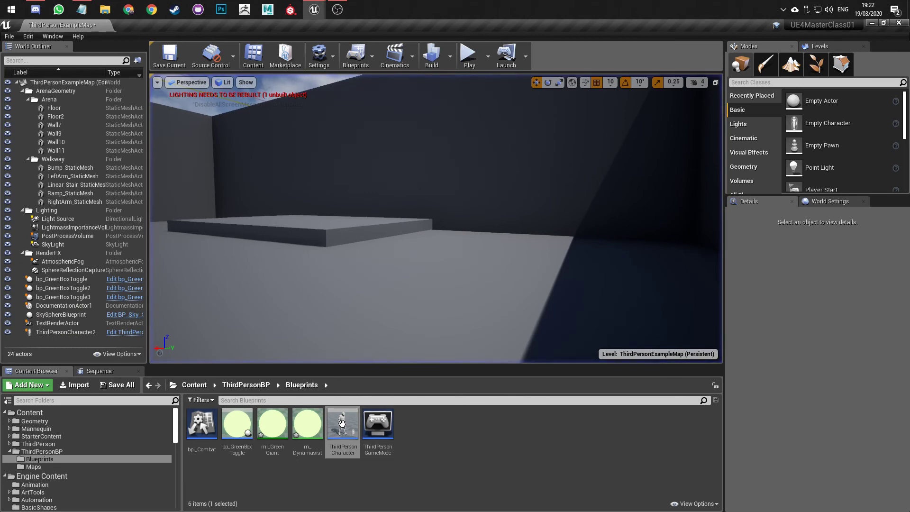
- Set ThirdPersonCharacter2's Ground Friction to 1.0 and test it with a short run in play mode
double_click(343, 425)
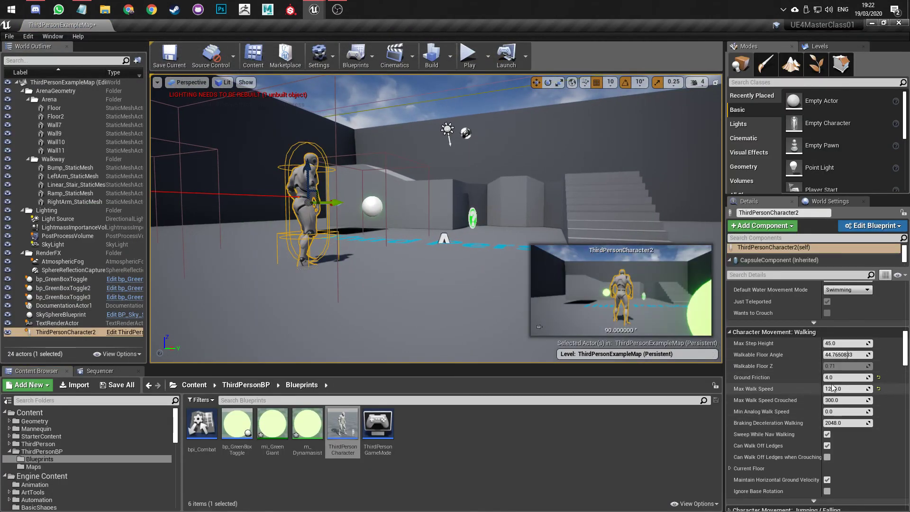
left_click(842, 377)
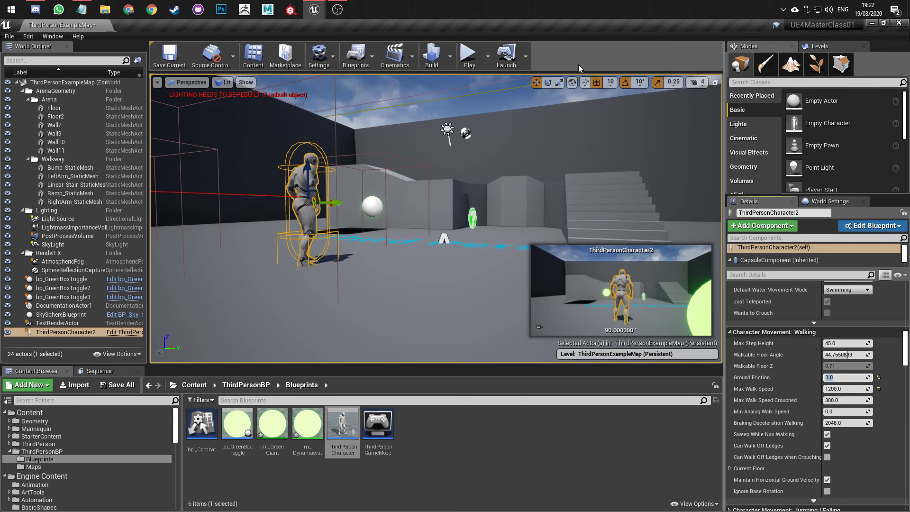
left_click(469, 55)
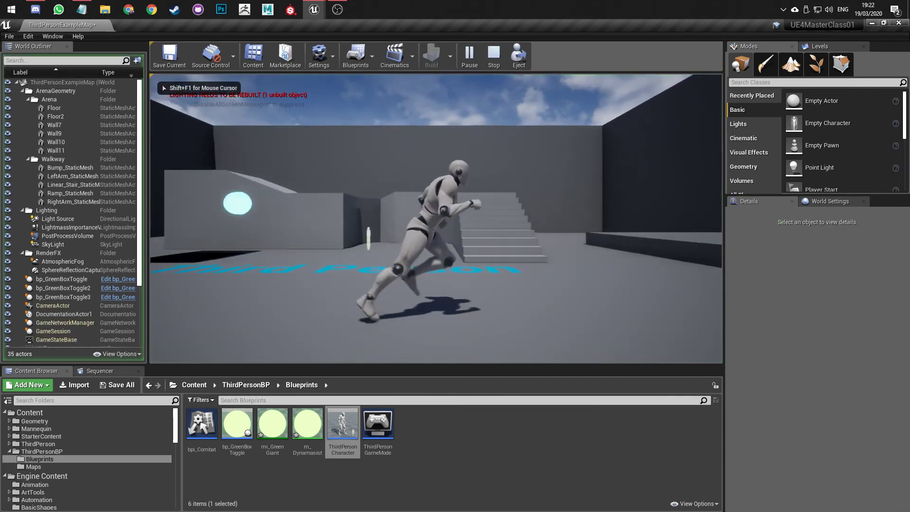
key("d")
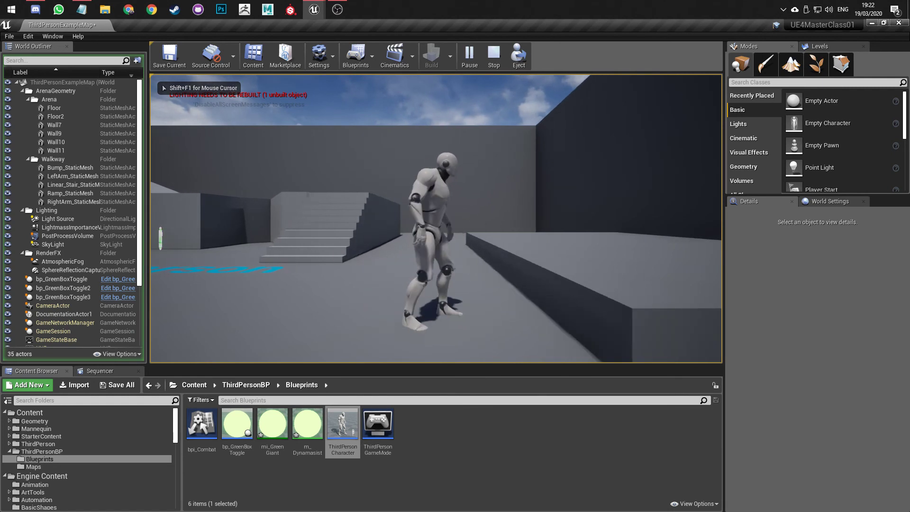
key("Escape")
- Return to the level and play it, running with repeated direction changes to test how the character slides, and stop playing
double_click(343, 423)
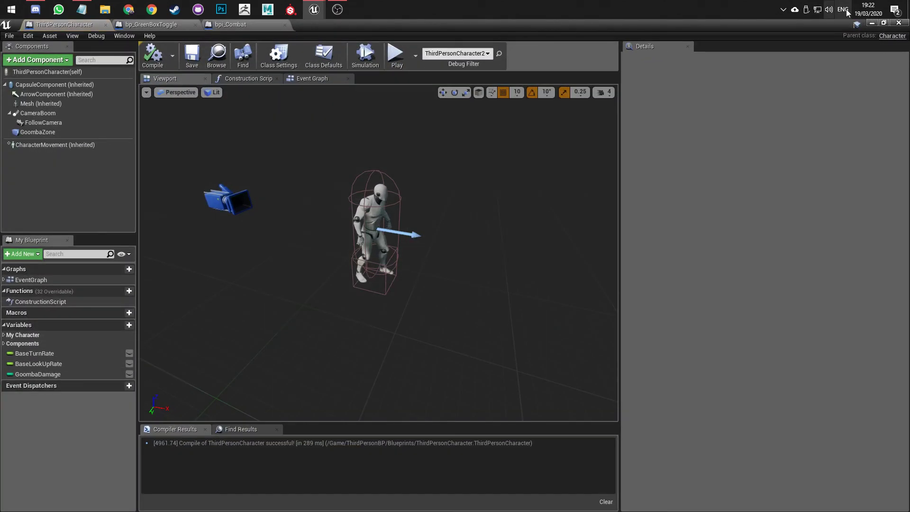
left_click(870, 23)
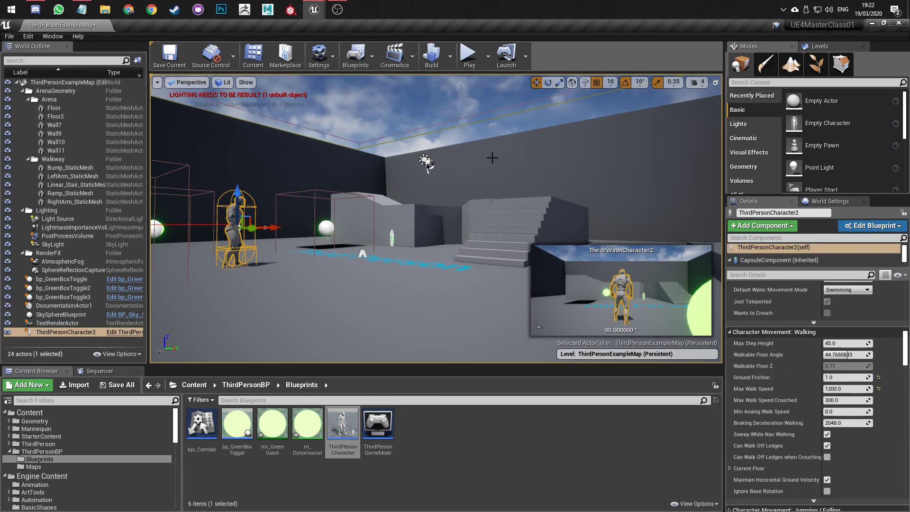
left_click(466, 62)
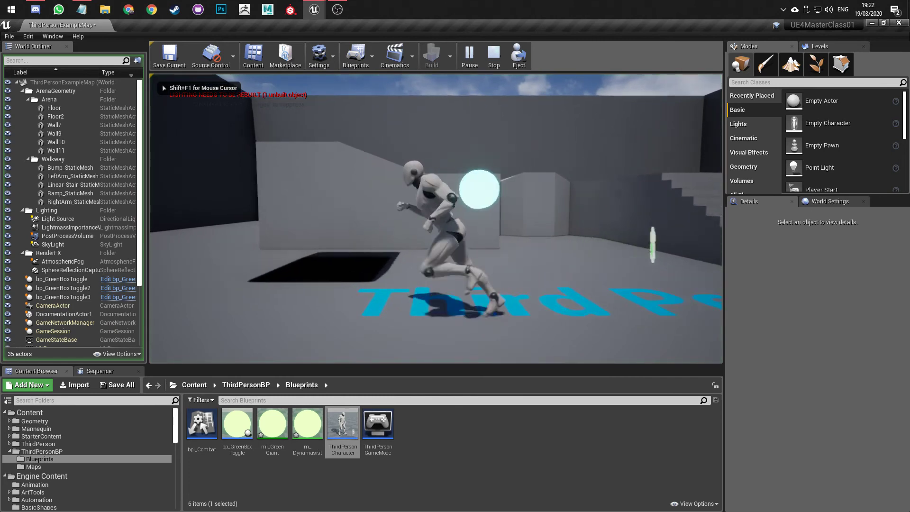
key("s")
key("d")
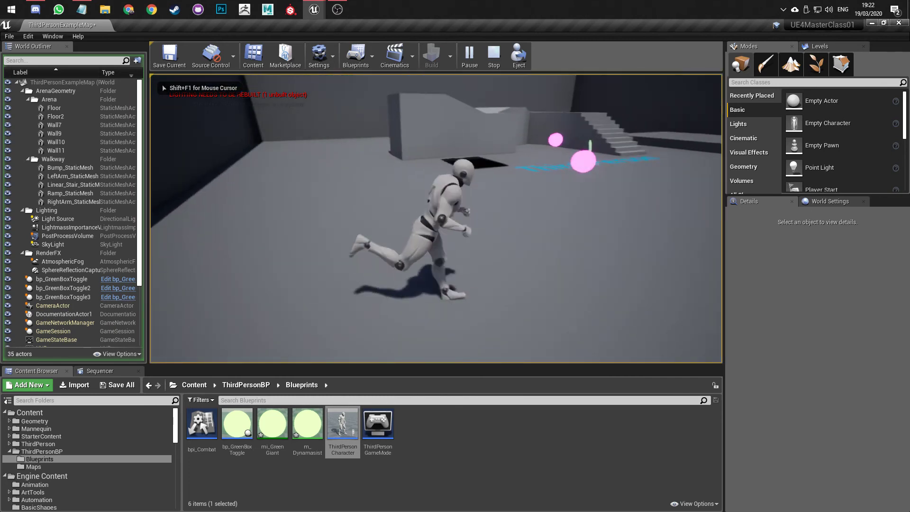
key("w")
key("a")
key("d")
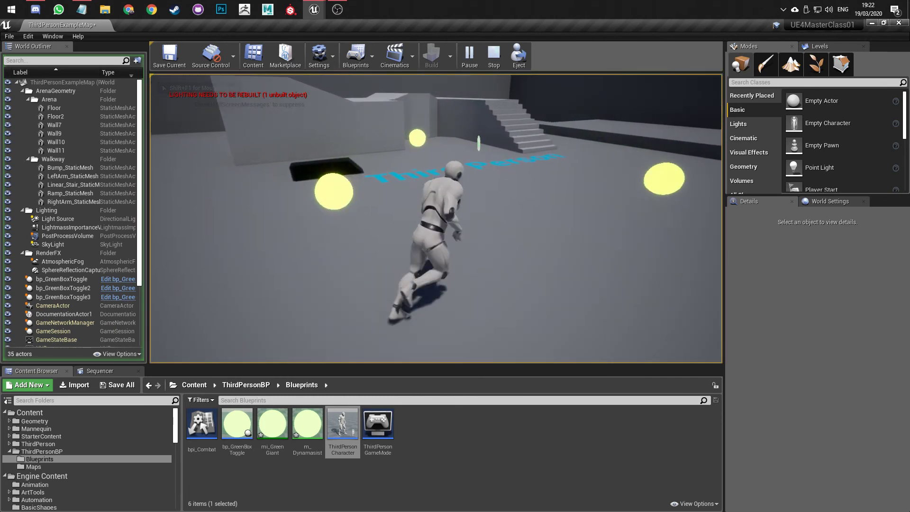
key("s")
key("a")
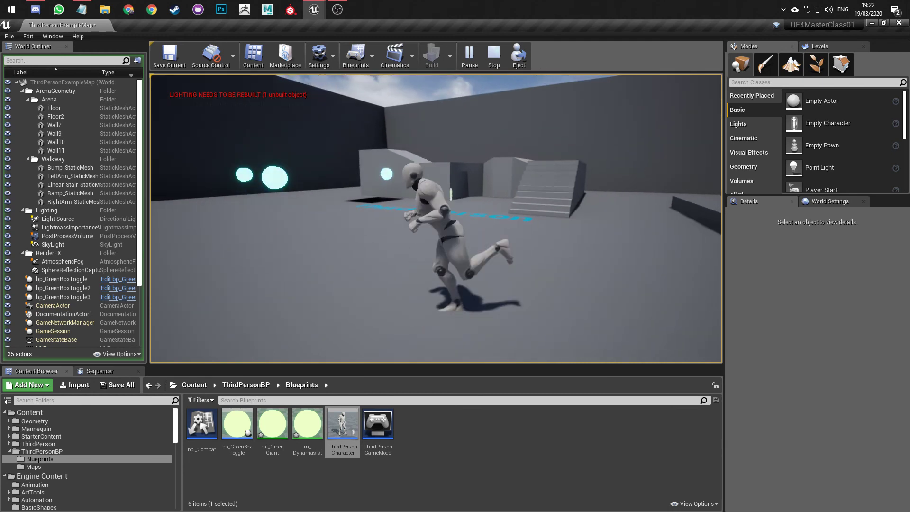
key("w")
key("d")
key("w")
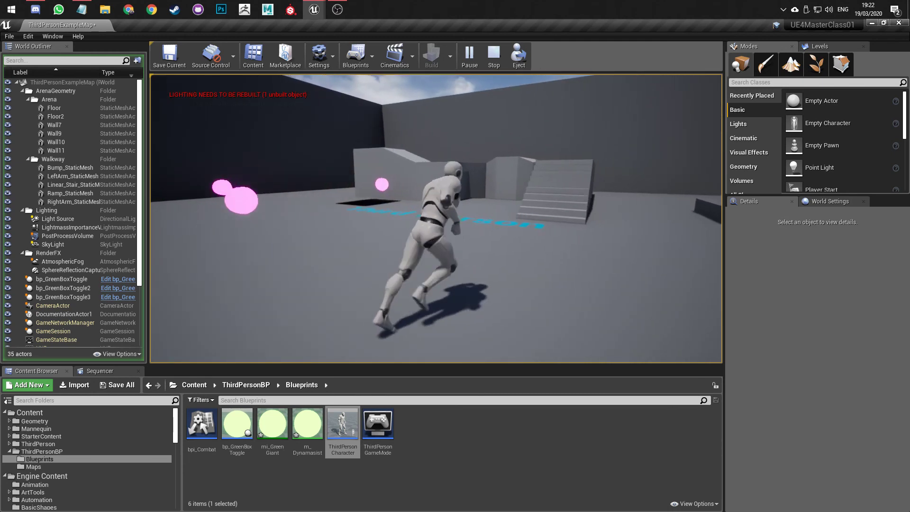
key("w")
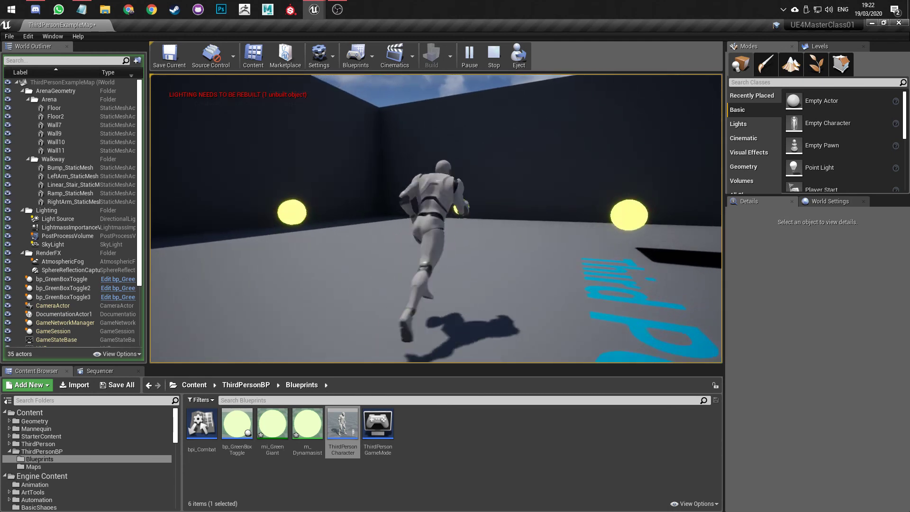
key("a")
key("Escape")
- Set ThirdPersonCharacter2's Braking Deceleration Walking to 512 and save the level
left_click(329, 286)
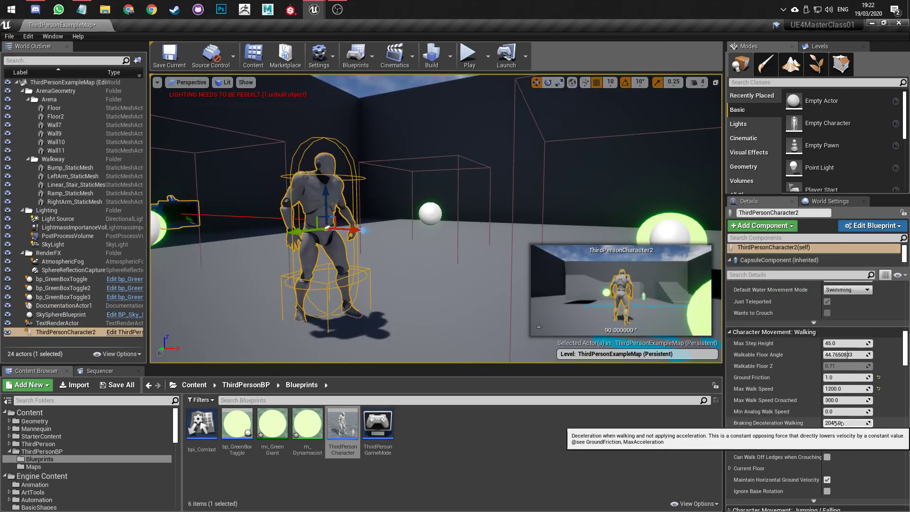
left_click(856, 423)
type("512")
key("Return")
key("ctrl+s")
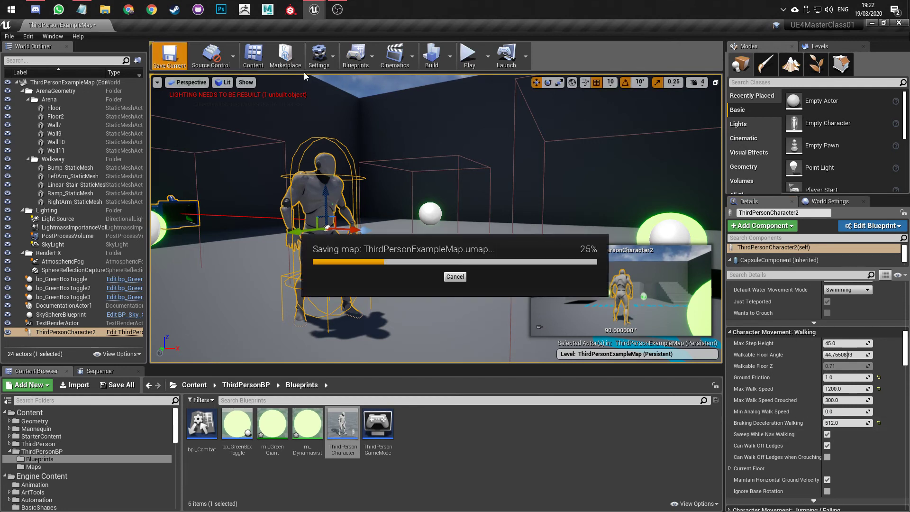
- Play the level, run the character around the arena, up the stairs and over a jump to test how it stops, and stop playing
left_click(461, 124)
key("w")
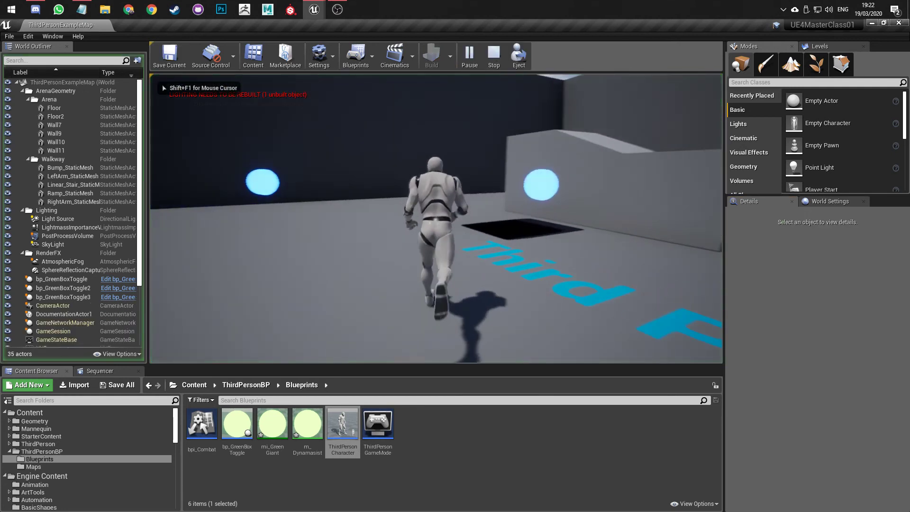
key("w")
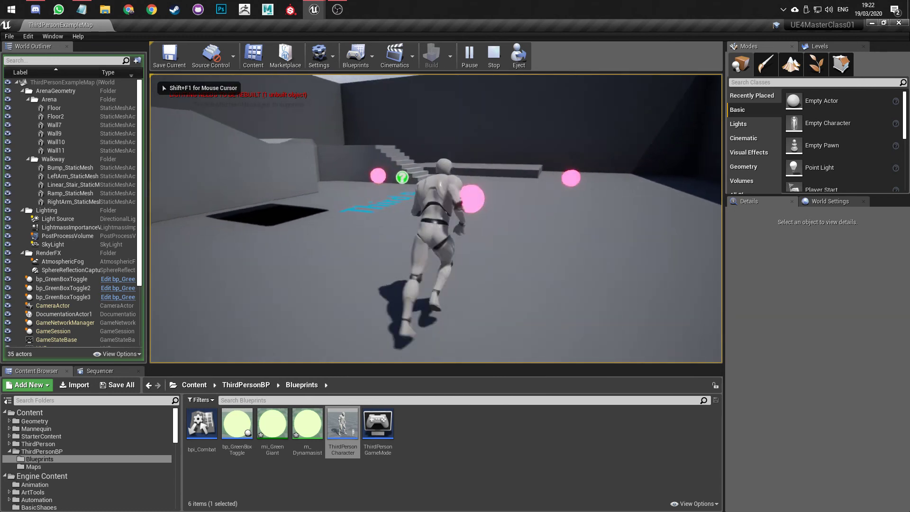
key("w")
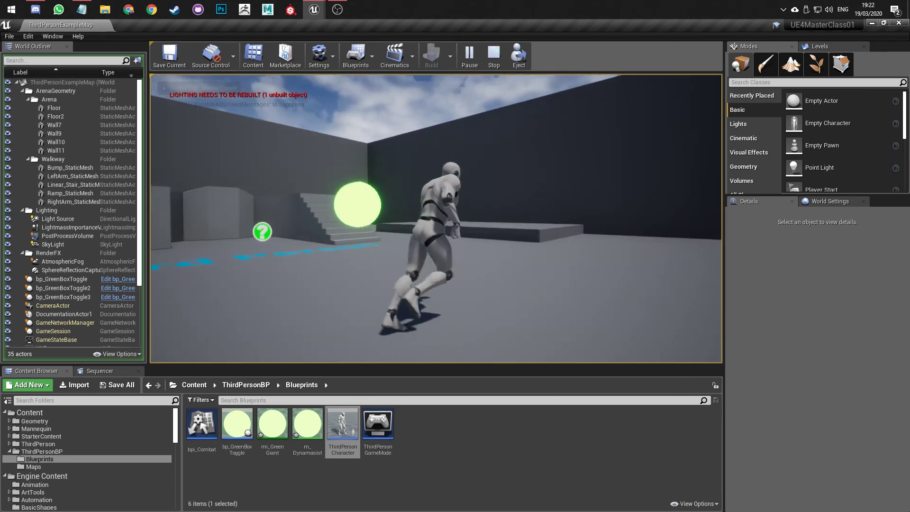
key("w")
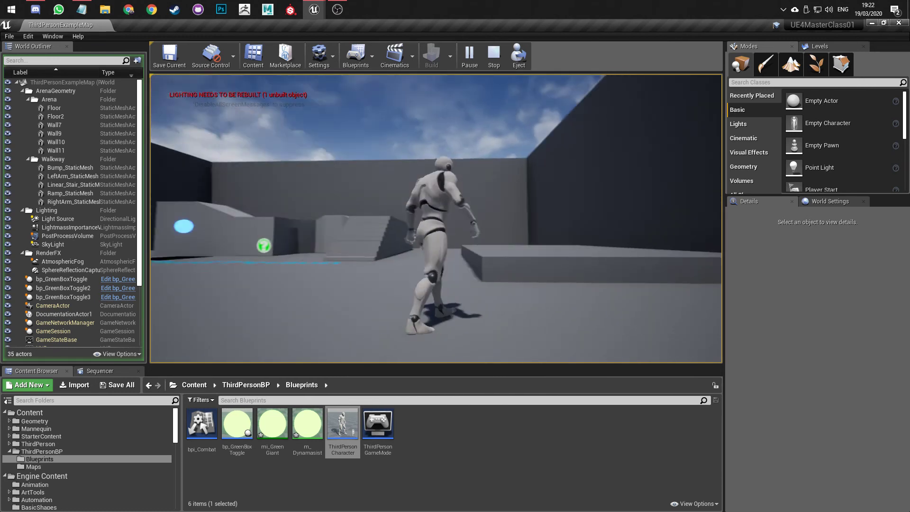
key("w")
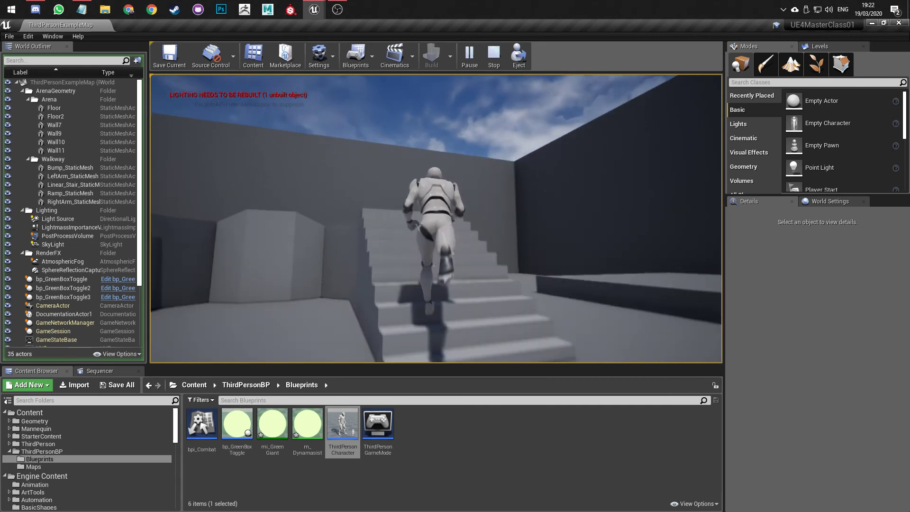
key("w")
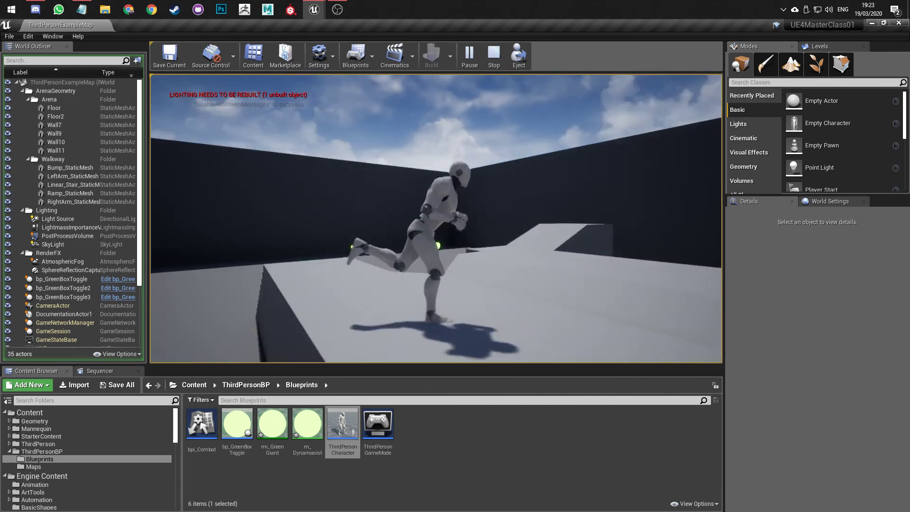
key("w")
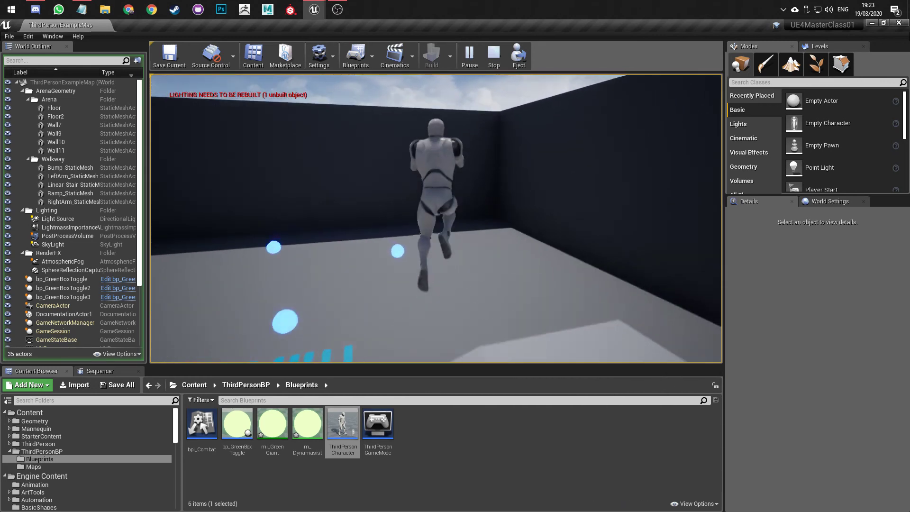
key("space")
key("e")
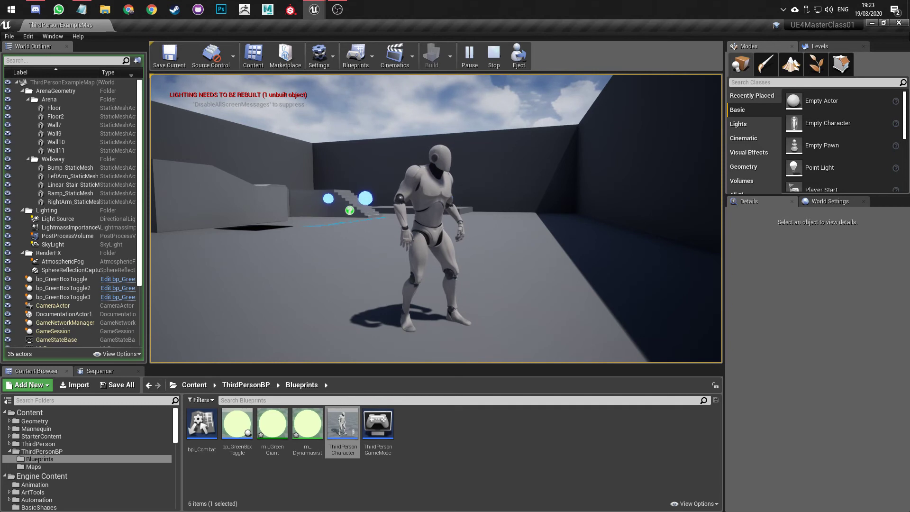
key("w")
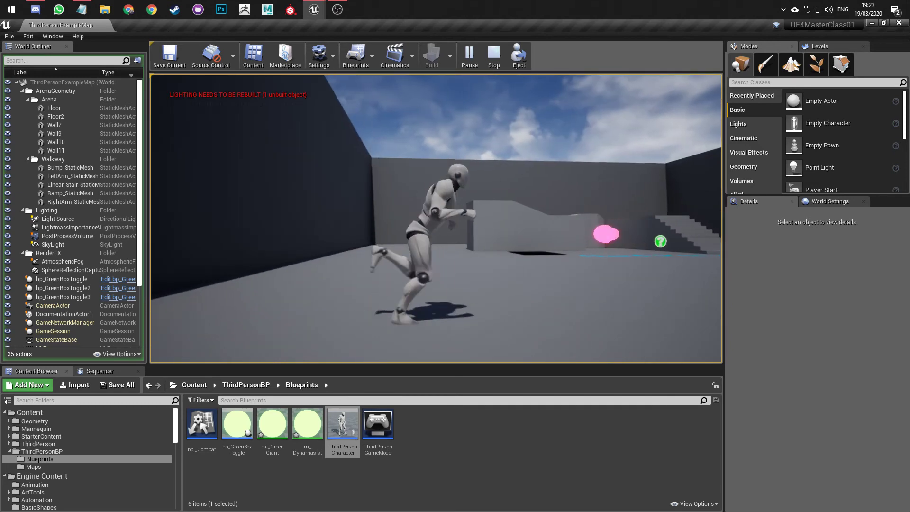
key("e")
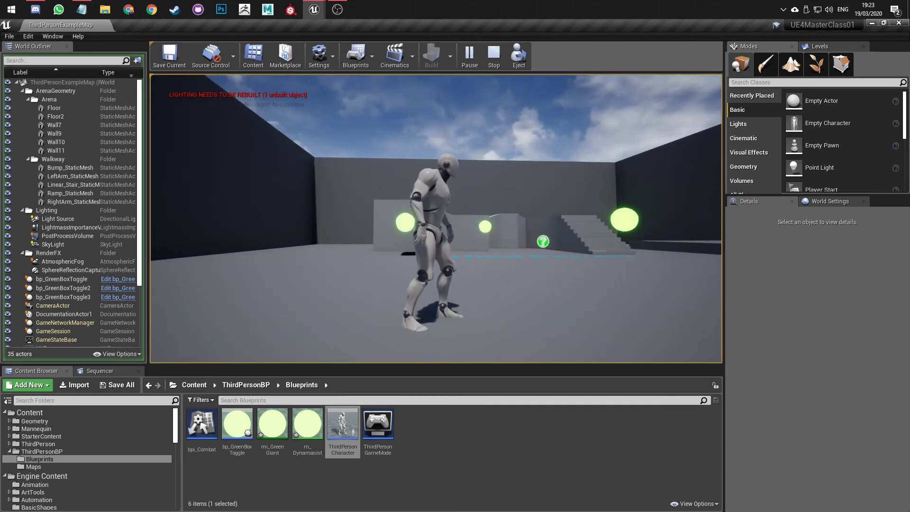
key("Escape")
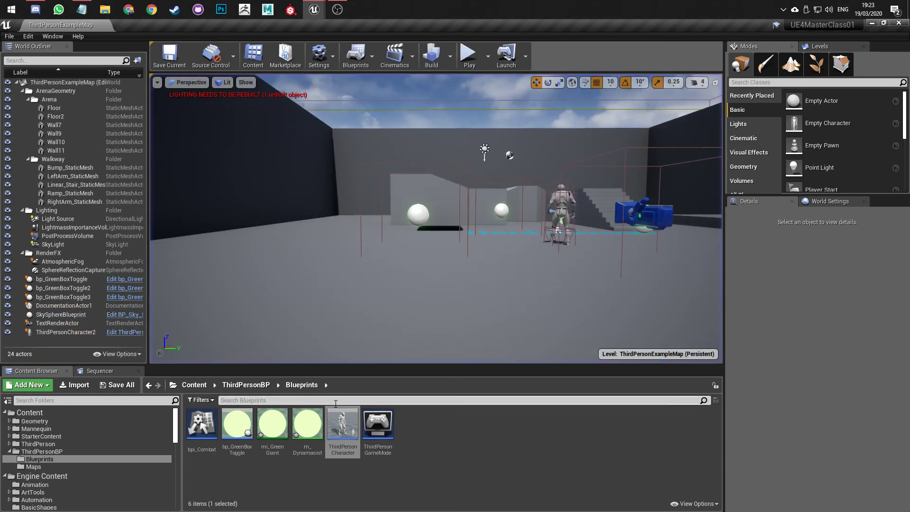
- Set ThirdPersonCharacter2's Braking Deceleration Walking to 1024 and test it with a short run and jump in play mode
left_click(559, 188)
type("1024.0")
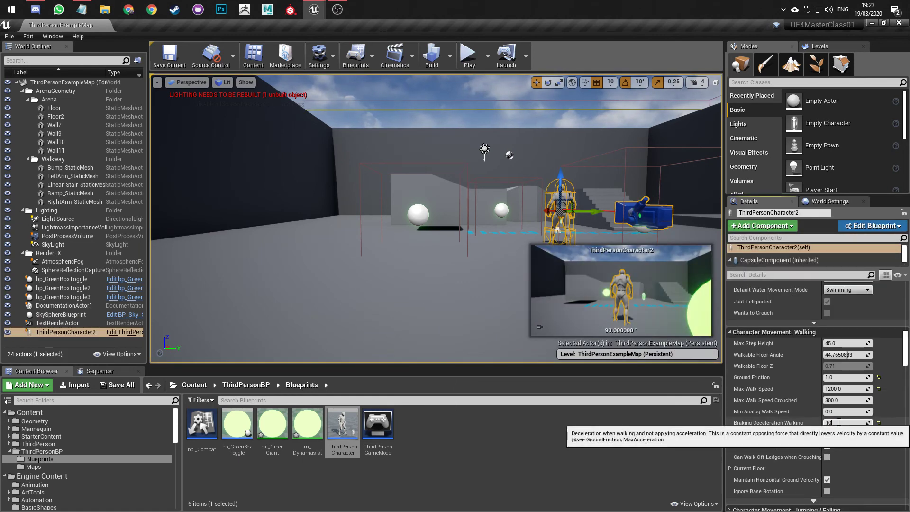
left_click(468, 55)
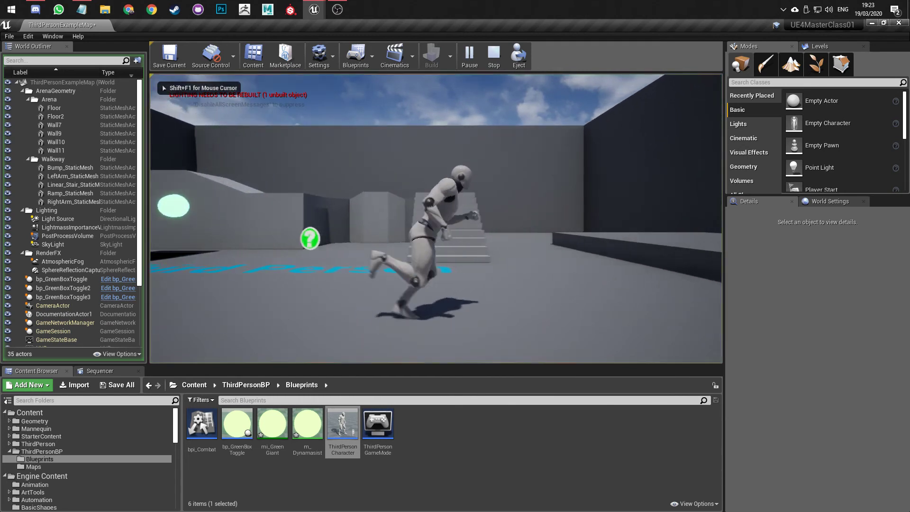
key("d")
key("w")
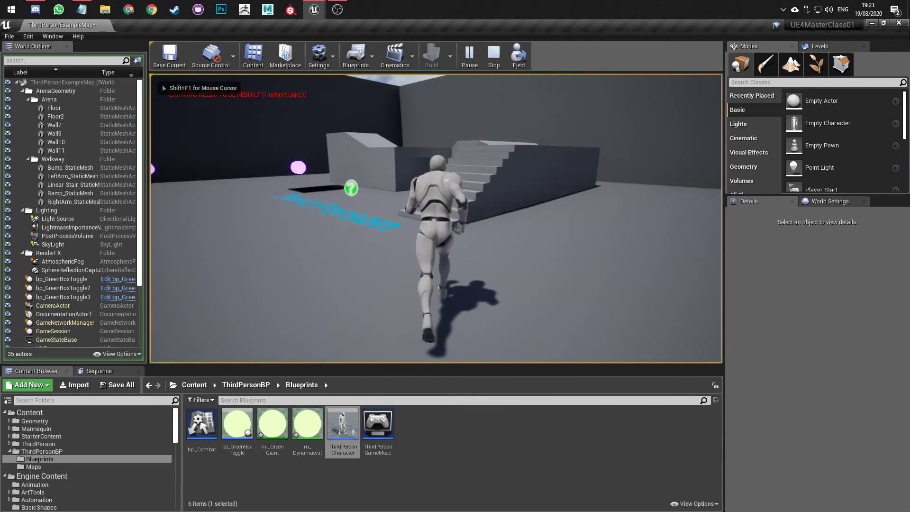
key("space")
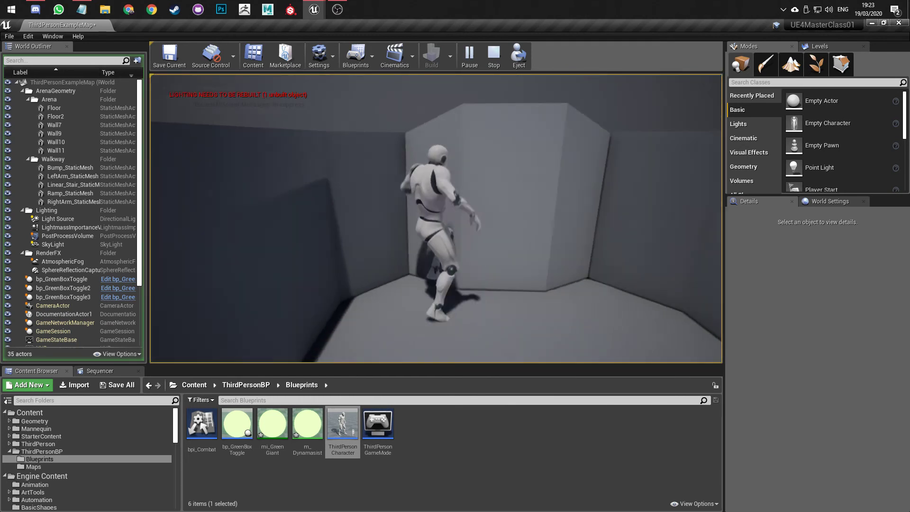
key("Escape")
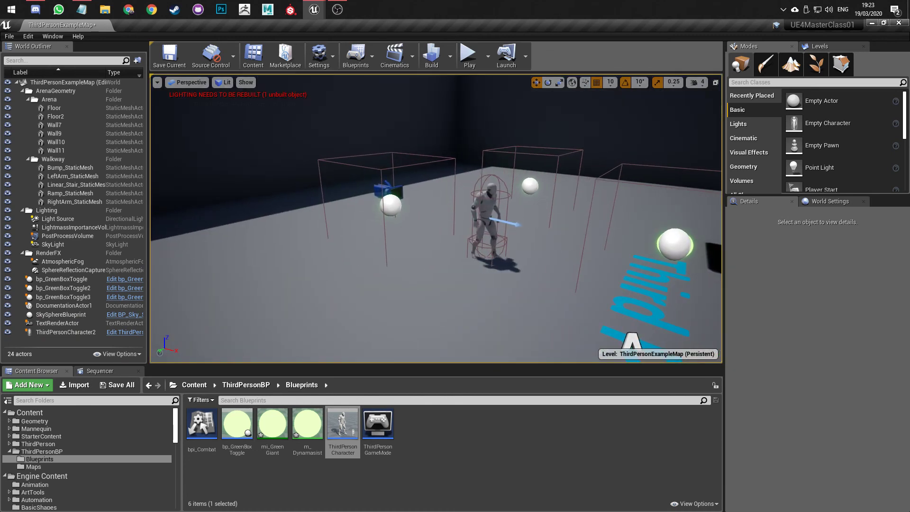
- Reset ThirdPersonCharacter2's Ground Friction to the default 8.0 and test it with a run in play mode
left_click(856, 379)
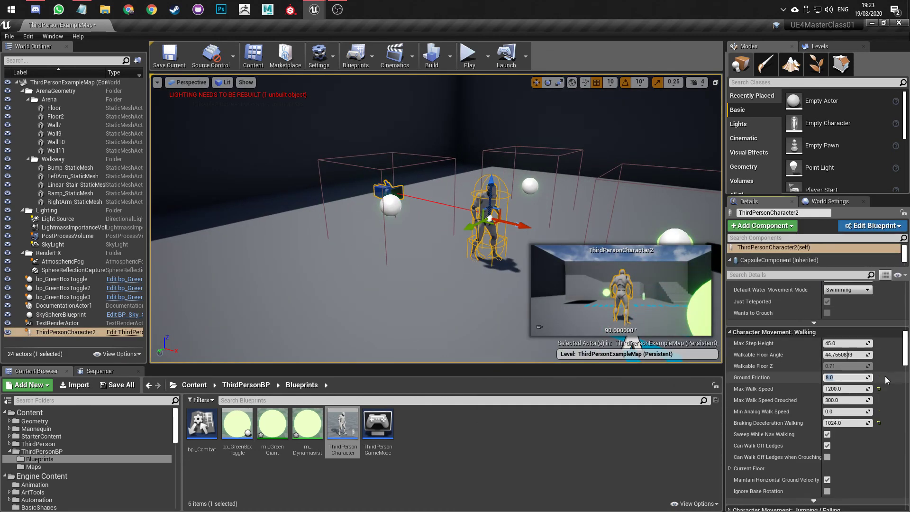
key("alt+p")
key("w")
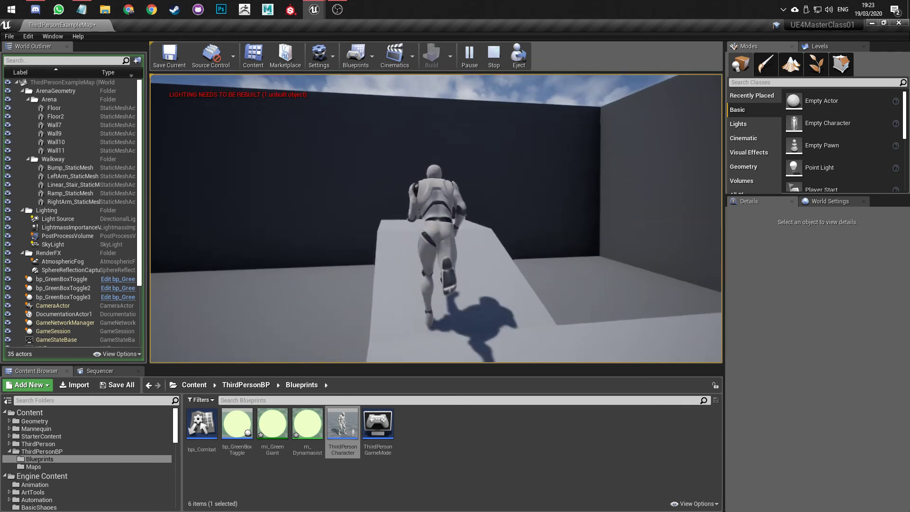
key("Escape")
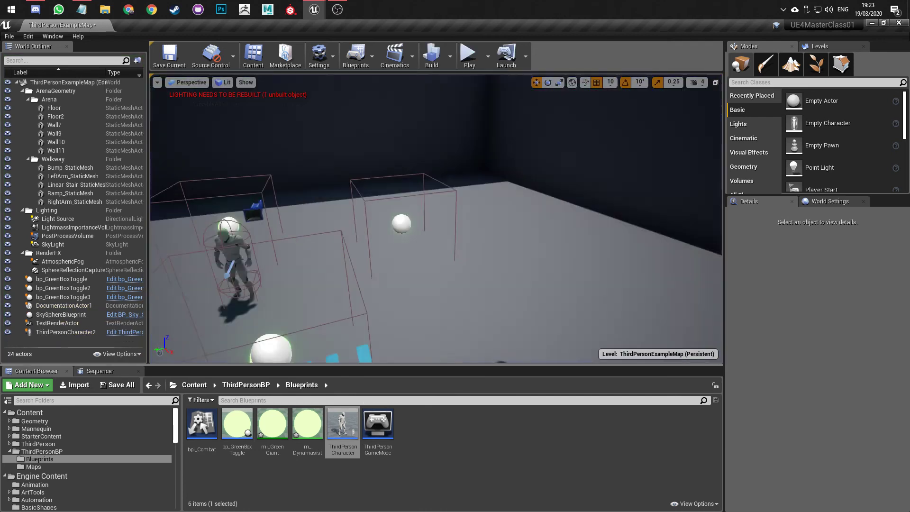
- Set ThirdPersonCharacter2's Braking Deceleration Walking to 512 and try it briefly in play mode
left_click(365, 209)
left_click(834, 423)
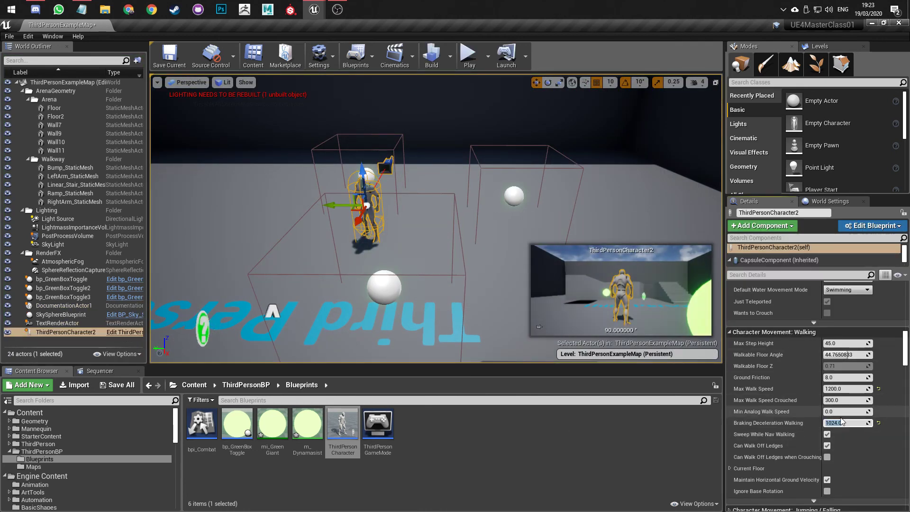
left_click(468, 55)
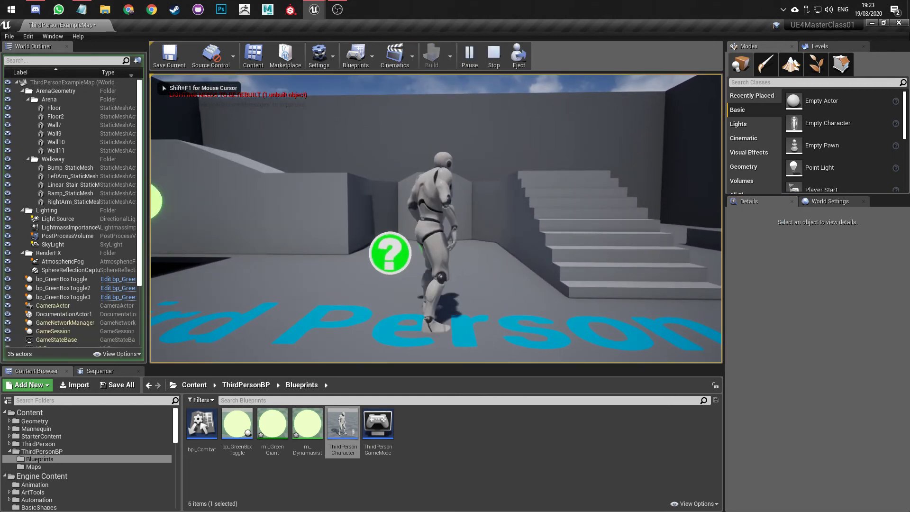
key("Escape")
- Place a second ThirdPersonCharacter in the level beside ThirdPersonCharacter2
left_click(423, 197)
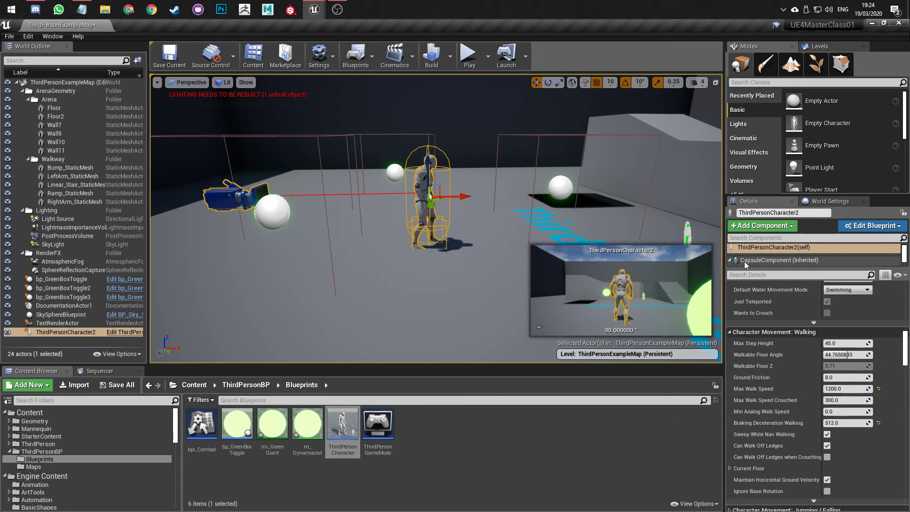
scroll(763, 376, "down", 3)
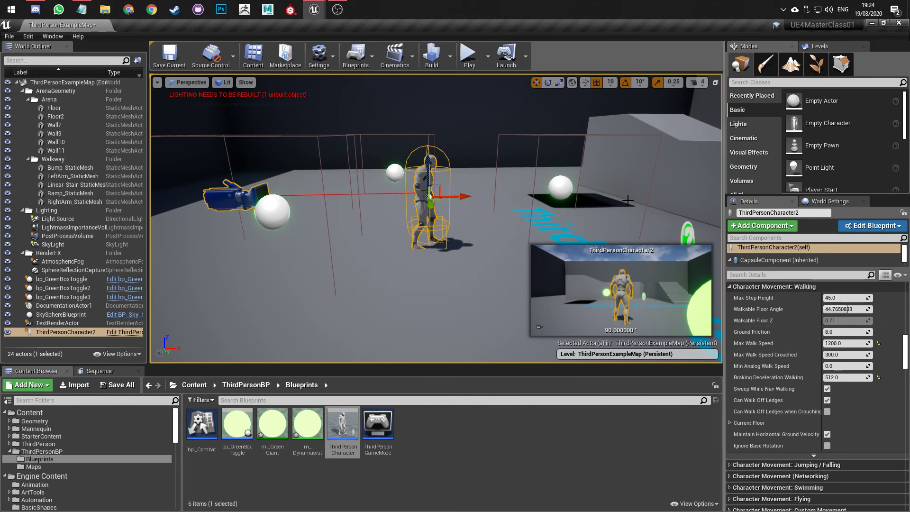
right_click_drag(447, 202, 388, 365)
left_click_drag(342, 427, 420, 237)
- Play the level, run and jump around the second character, stop playing, and select ThirdPersonCharacter2
left_click(469, 54)
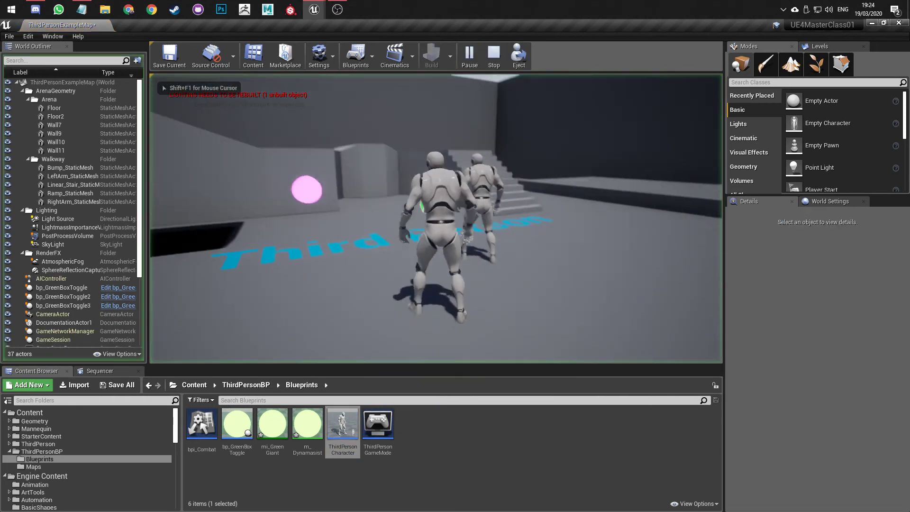
key("space")
key("w")
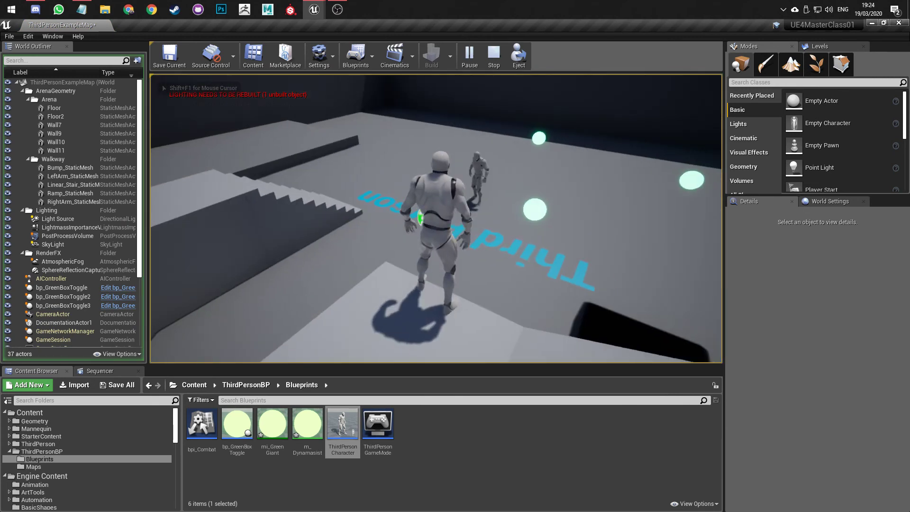
key("Escape")
key("w")
right_click_drag(666, 245, 654, 244)
left_click(478, 259)
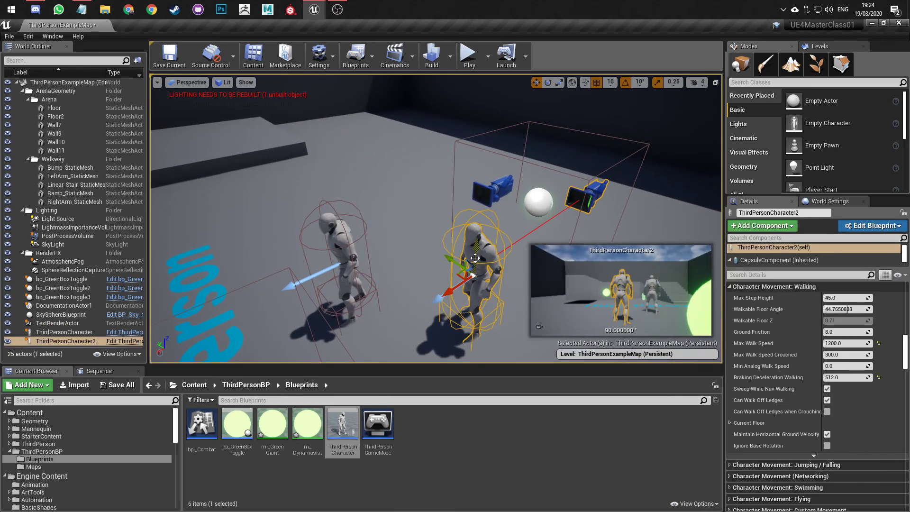
- Open the ThirdPersonCharacter blueprint and examine the CapsuleComponent's collision settings, including Can Character Step Up On
double_click(337, 419)
left_click(58, 85)
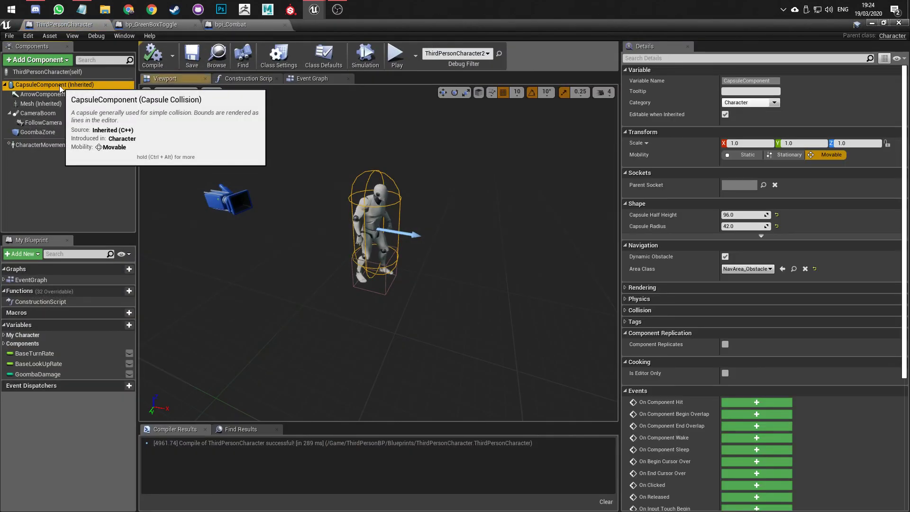
scroll(657, 321, "down", 5)
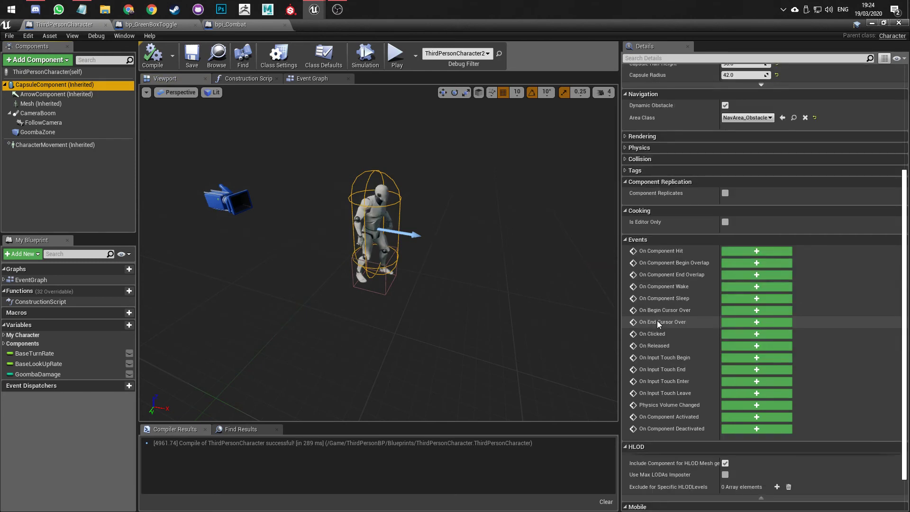
scroll(657, 321, "up", 5)
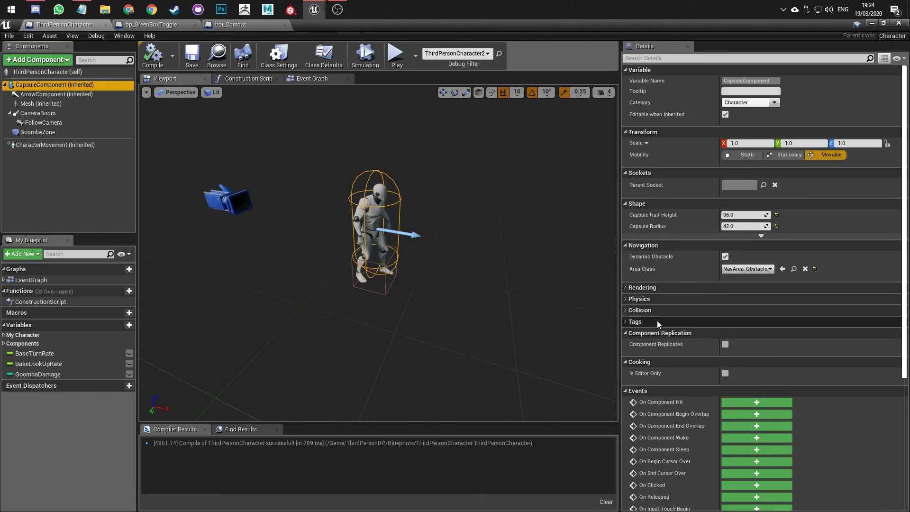
left_click(650, 310)
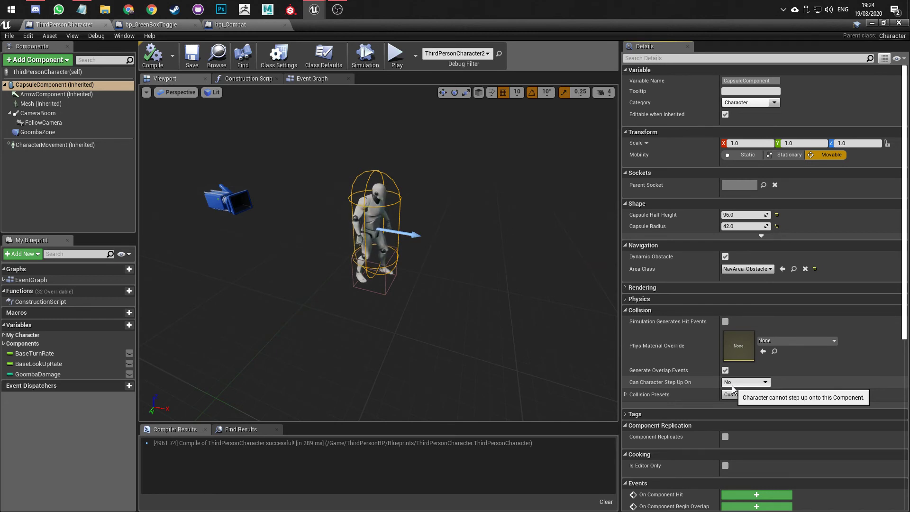
- Return to the level, duplicate the LeftArm_StaticMesh block, and move the copy onto the open floor behind the characters
left_click(872, 23)
right_click_drag(451, 143, 329, 169)
left_click(289, 218)
right_click_drag(289, 219, 270, 234)
right_click_drag(363, 226, 335, 189)
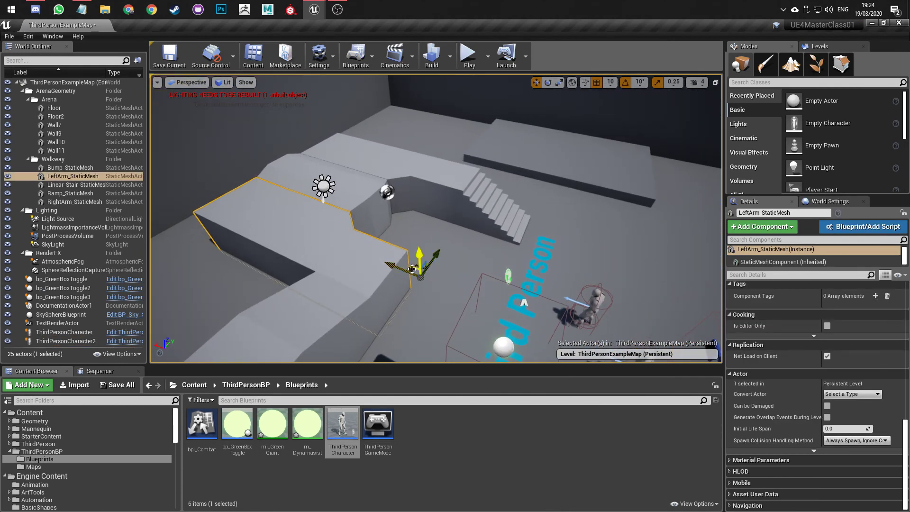
left_click_drag(415, 270, 545, 264, "alt")
key("e")
right_click_drag(545, 264, 484, 251)
key("w")
left_click_drag(469, 251, 386, 313)
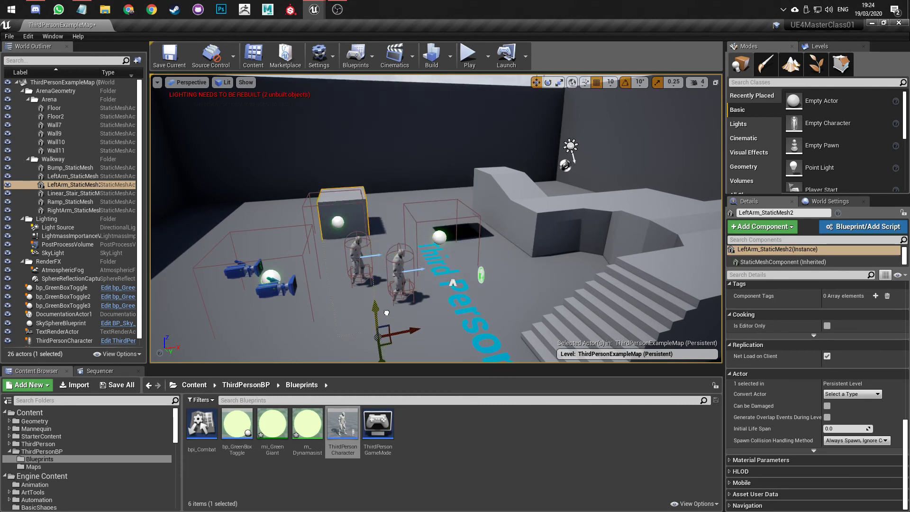
- Scale the duplicated block down horizontally into a narrow pillar and focus on it
key("r")
left_click_drag(342, 345, 384, 337)
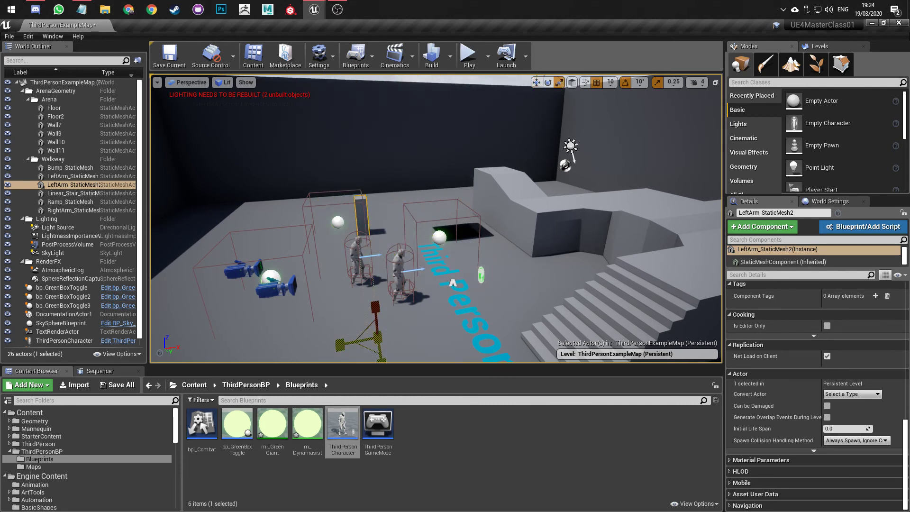
key("f")
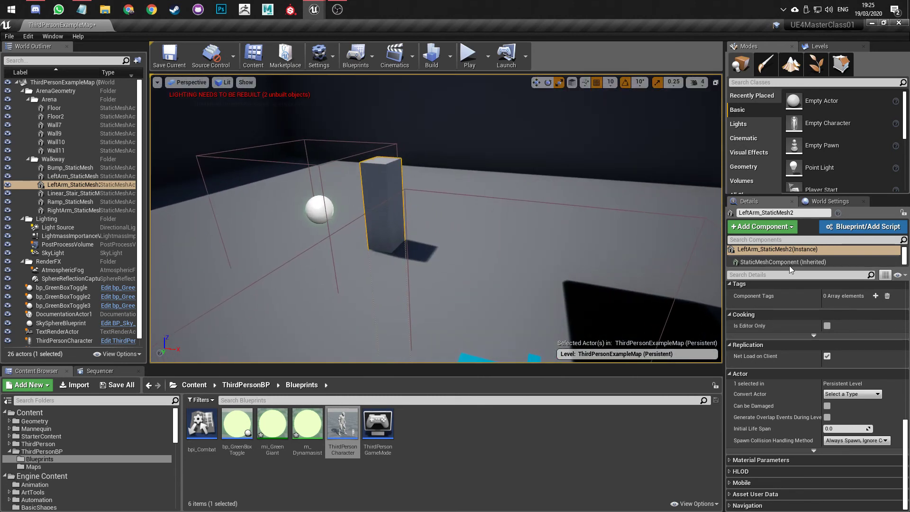
- Filter the pillar's details for "coll" and set Can Character Step Up On to No
left_click(777, 274)
type("coll")
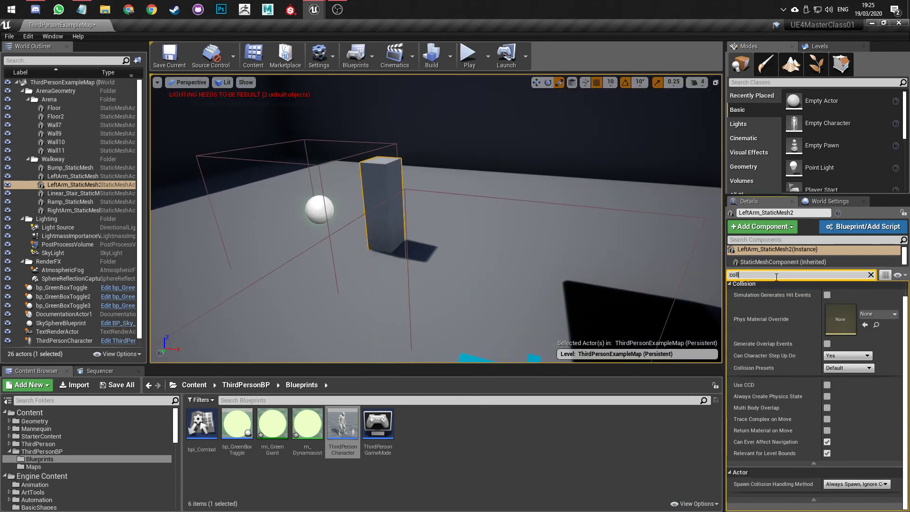
left_click(848, 355)
left_click(839, 364)
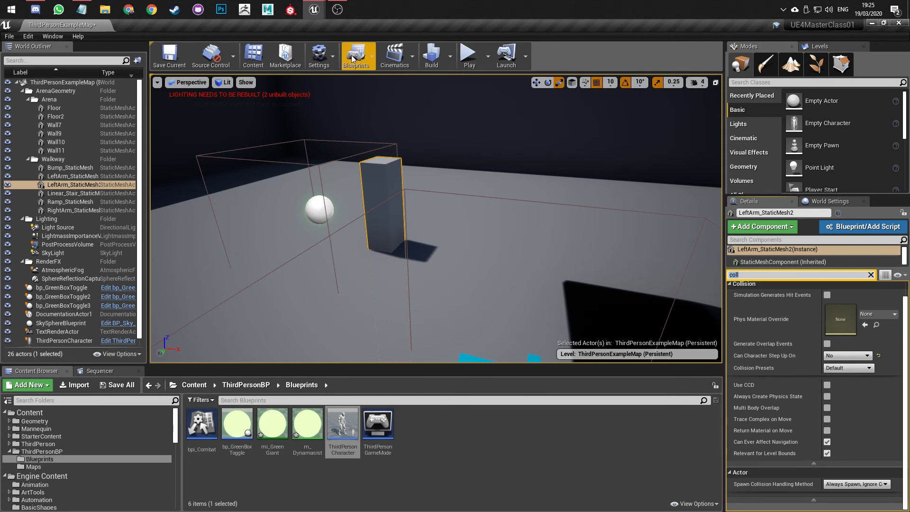
- Play the level, run and jump onto the pillar to test the step-up setting, then stop and inspect the pillar
left_click(470, 54)
key("w")
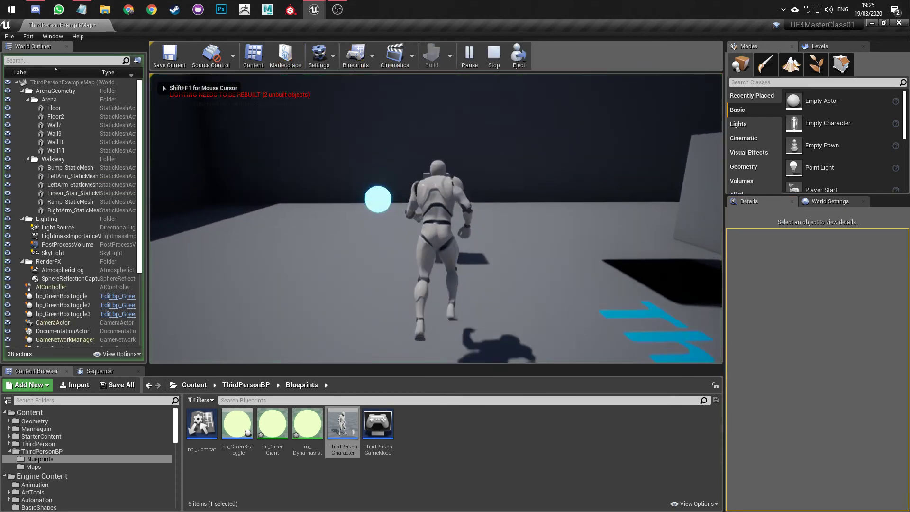
key("space")
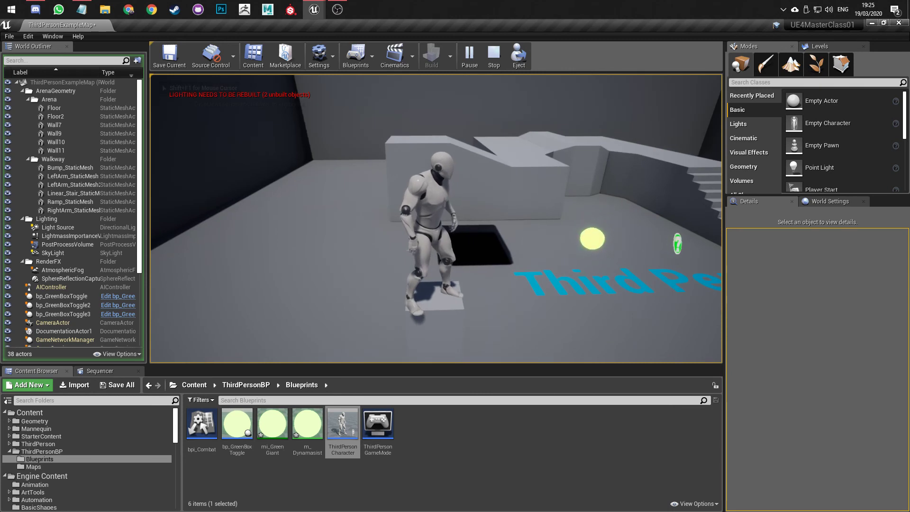
key("Escape")
left_click(445, 303)
mouse_move(445, 303)
right_mouse_down()
mouse_move(467, 294)
mouse_move(446, 308)
right_mouse_up()
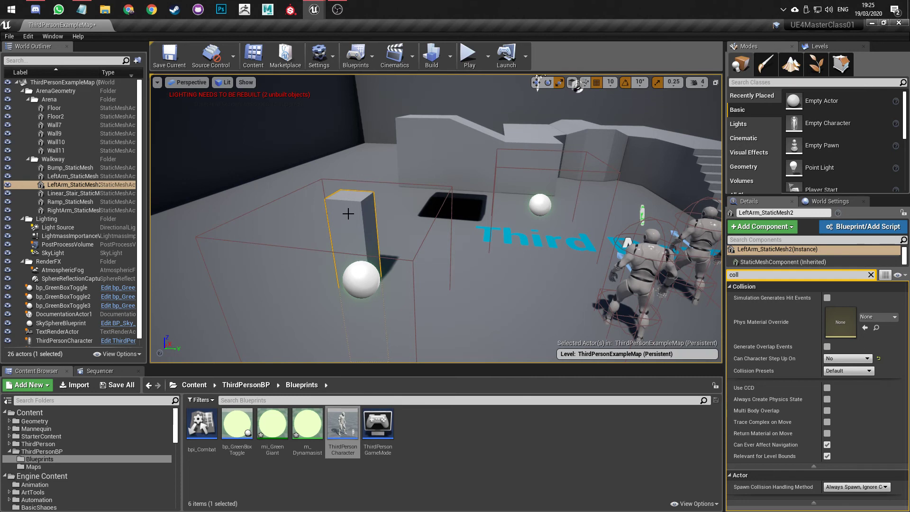
- Search the placeable actors for a box collision using "box" and "coll", then clear the search
left_click(797, 82)
type("box co")
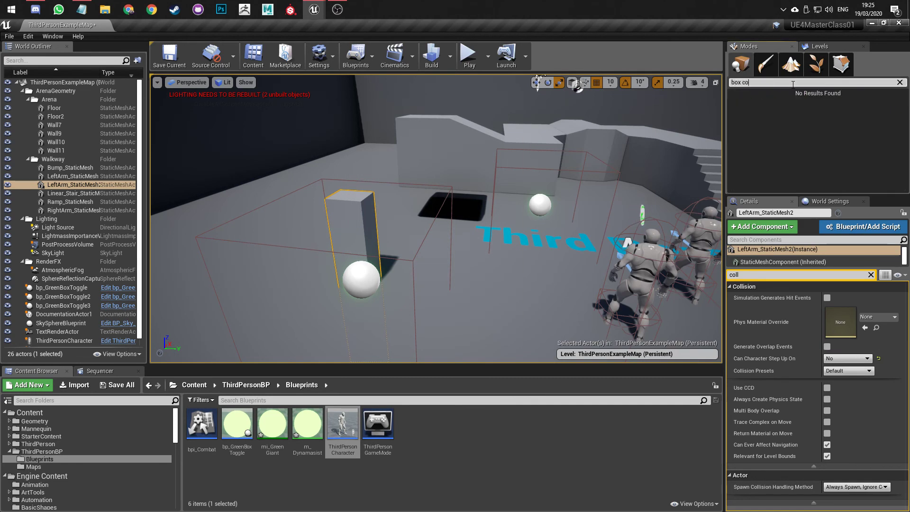
key("BackSpace")
key("BackSpace")
key("BackSpace")
key("BackSpace")
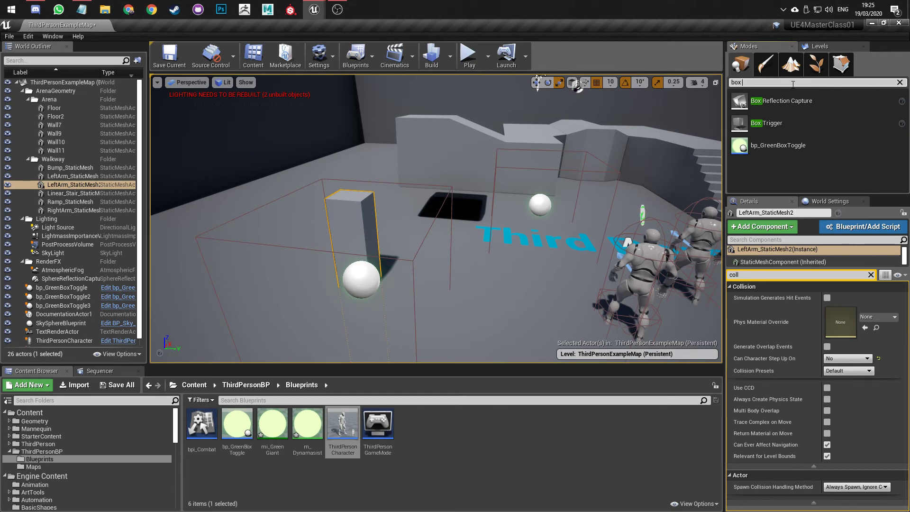
key("BackSpace")
key("BackSpace")
key("BackSpace")
key("BackSpace")
type("coll")
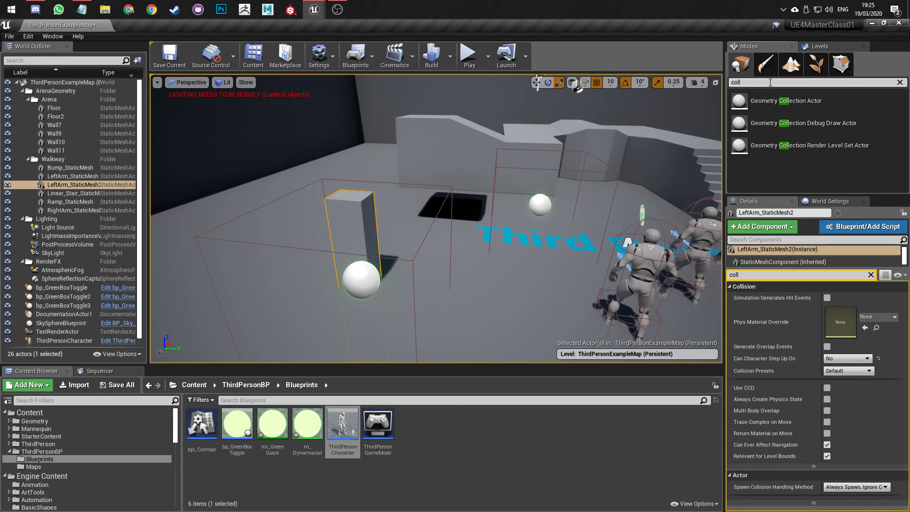
left_click_drag(770, 82, 658, 88)
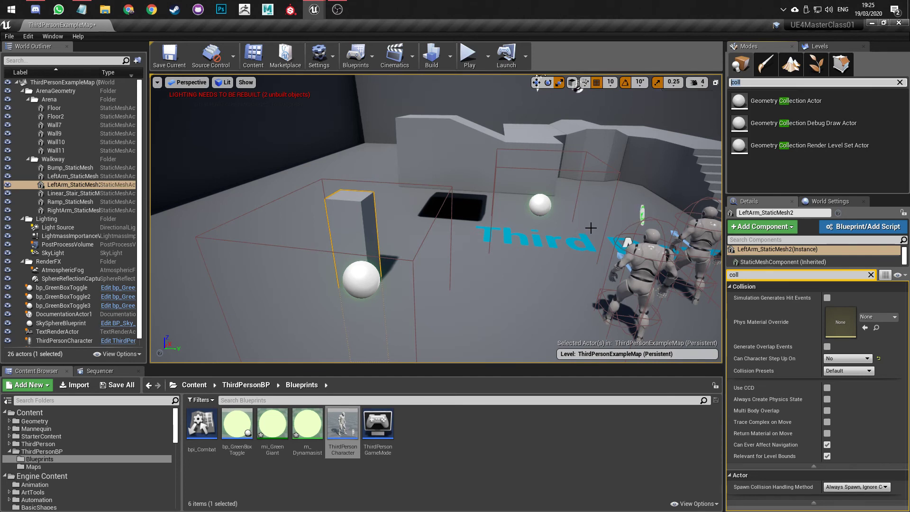
left_click(900, 83)
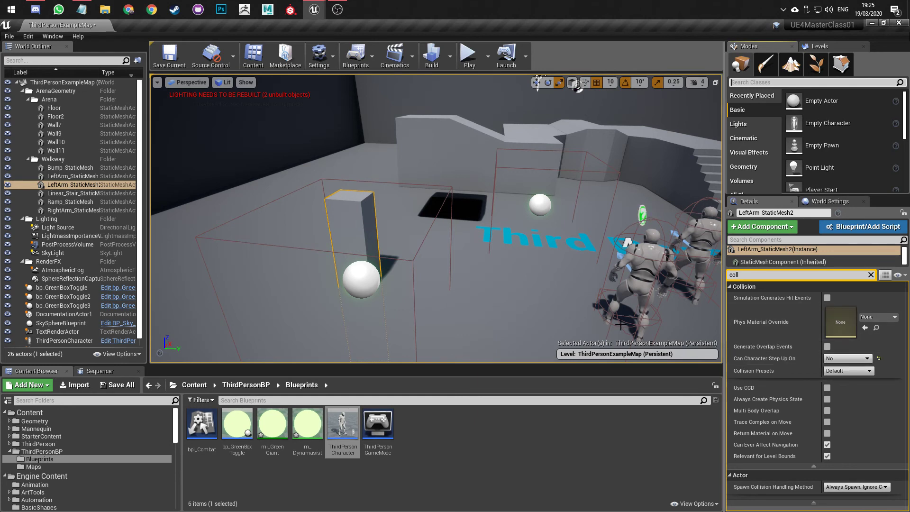
- Delete the narrow pillar from the level and check the tutorial topic list in Notepad
right_click_drag(431, 223, 386, 219)
key("Delete")
left_click(83, 9)
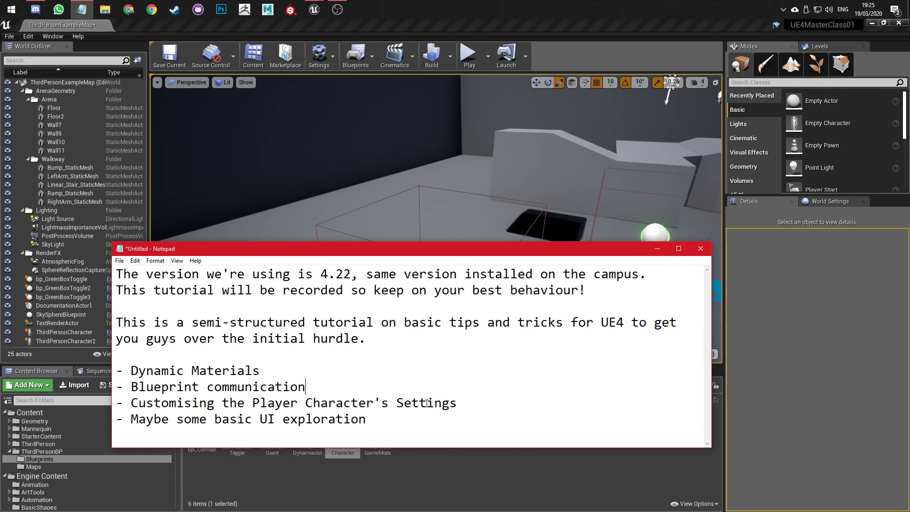
left_click(657, 252)
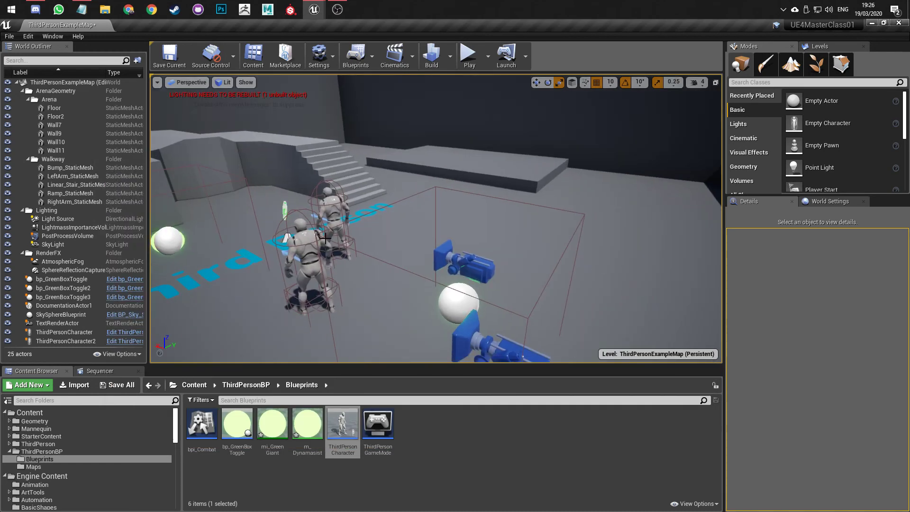
- Delete the original ThirdPersonCharacter near the stairs, keeping only ThirdPersonCharacter2 in the level
left_click(311, 250)
key("w")
left_click(334, 214)
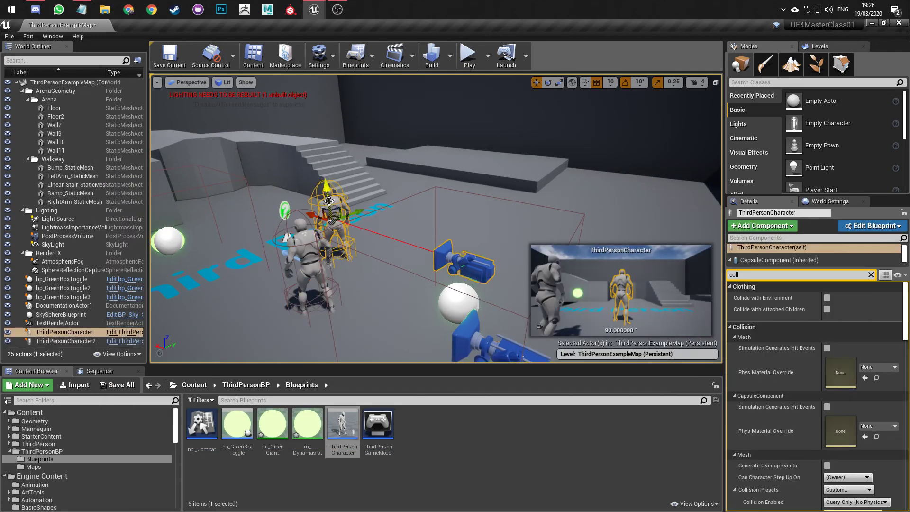
key("Delete")
- Select ThirdPersonCharacter2, filter its details for "jump", and set Air Control to 0.5
left_click(309, 260)
right_click_drag(309, 260, 460, 270)
scroll(792, 444, "down", 10)
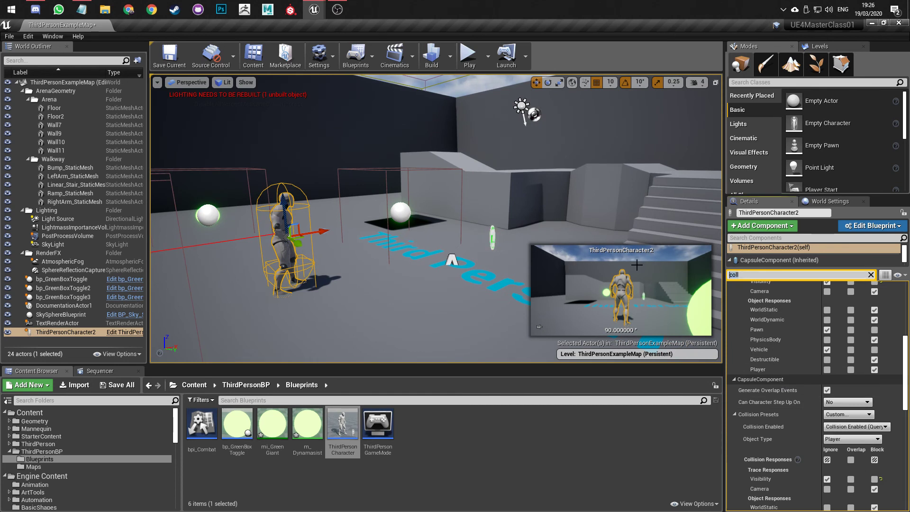
type("jump")
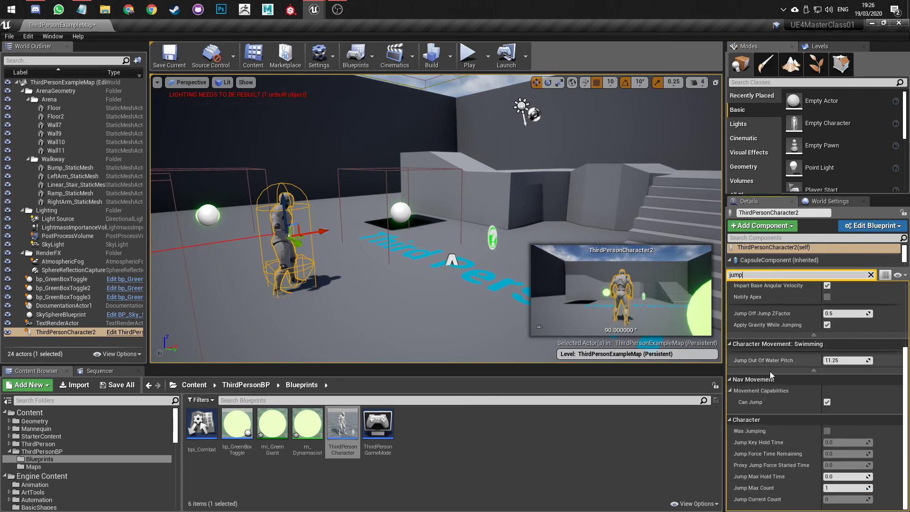
scroll(772, 378, "up", 4)
scroll(785, 363, "up", 2)
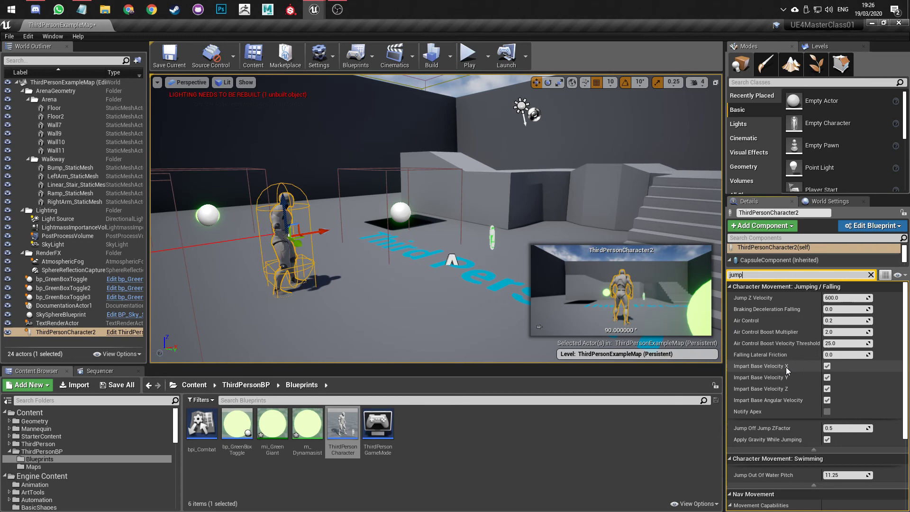
right_click_drag(463, 245, 395, 244)
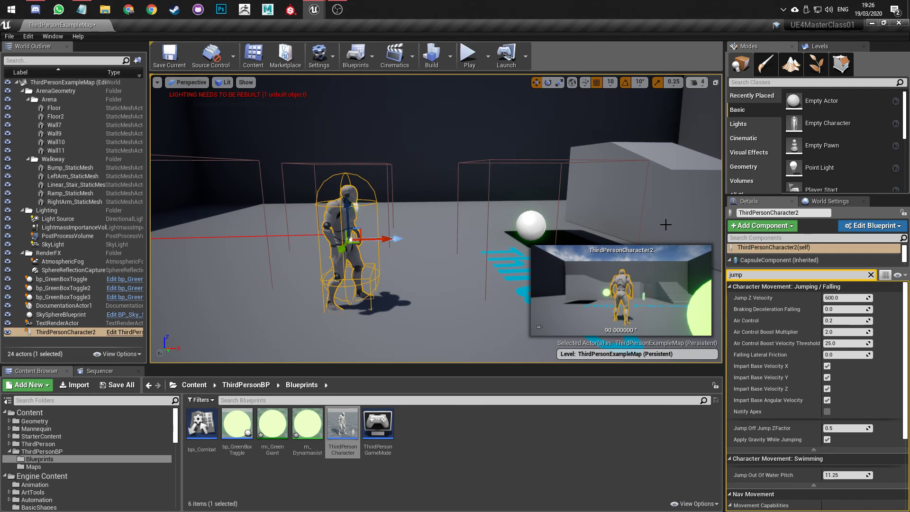
left_click(839, 322)
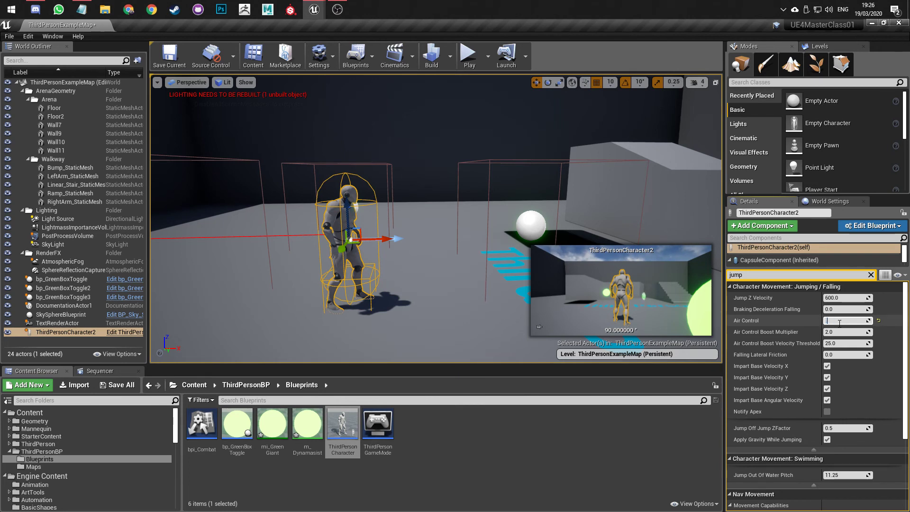
- Play the level and jump around to test the character's air control, then stop playing
left_click(468, 54)
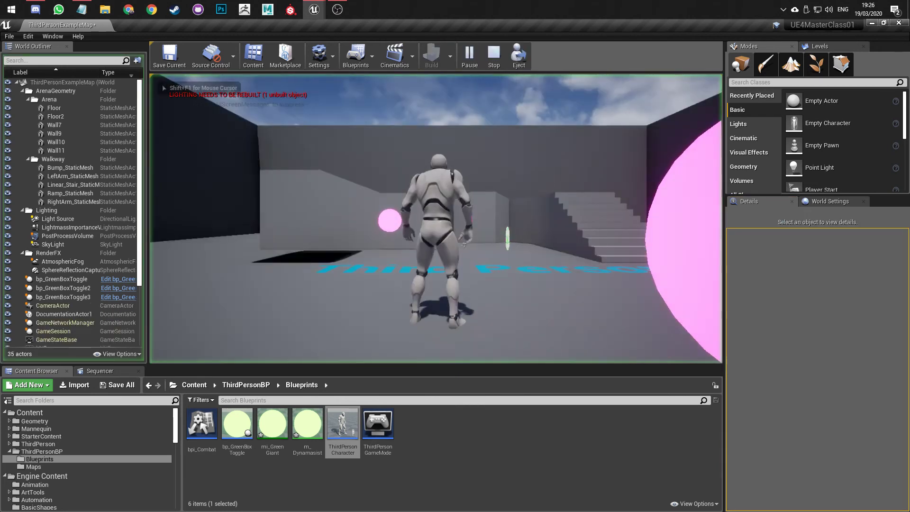
key("space")
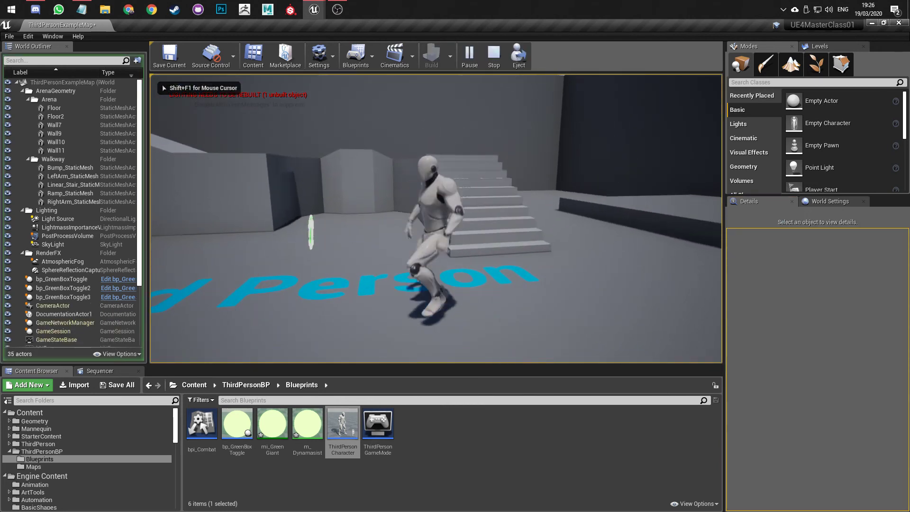
key("space")
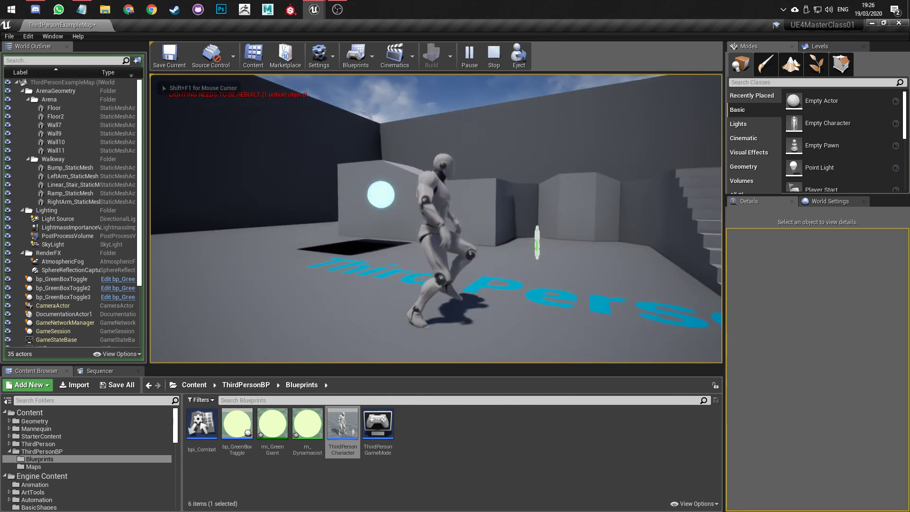
key("Escape")
- Delete ThirdPersonCharacter2 and place a fresh ThirdPersonCharacter from the Blueprints folder on the open floor
left_click(208, 287)
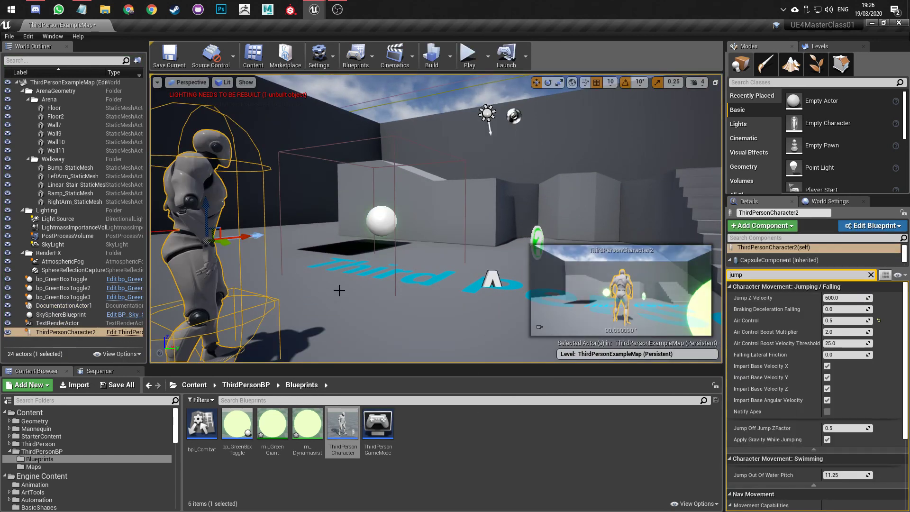
key("f")
key("Delete")
left_click_drag(343, 424, 403, 266)
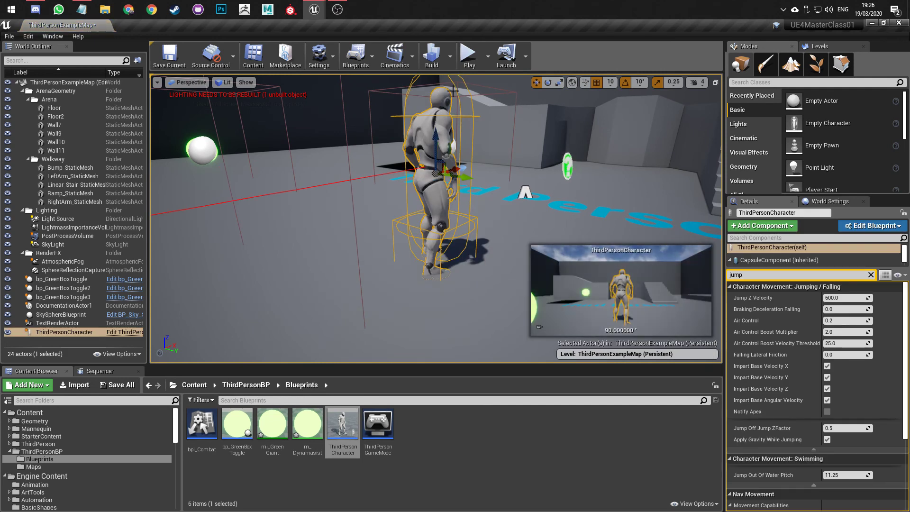
- Play the level with a short run and jump, stop, and focus on the placed ThirdPersonCharacter
left_click(468, 54)
key("w")
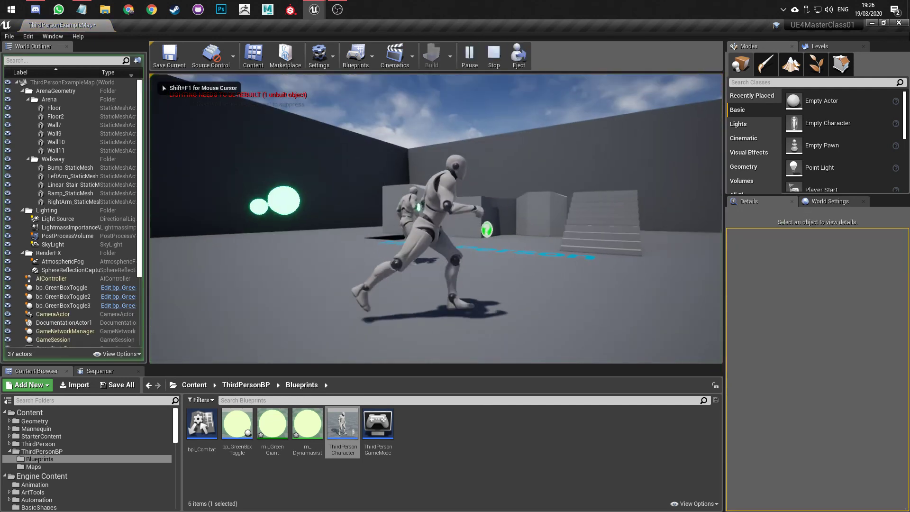
key("space")
key("Escape")
left_click(232, 284)
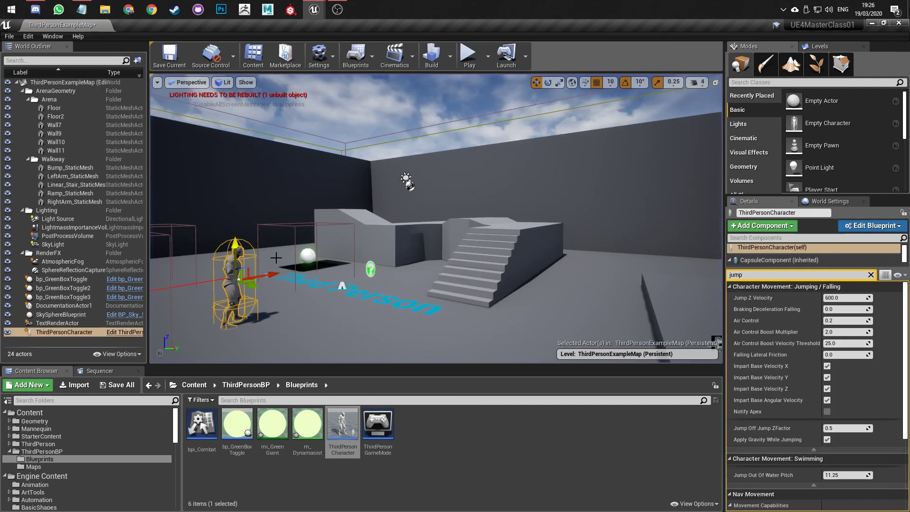
key("f")
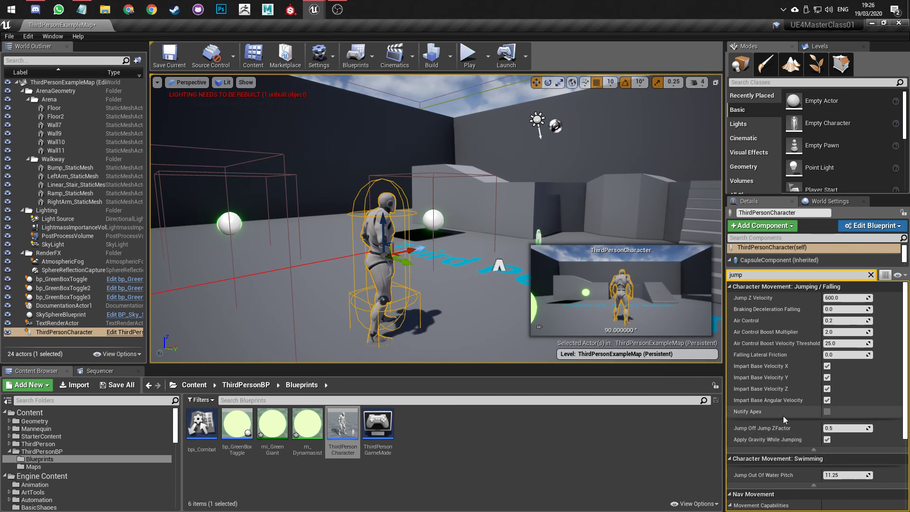
- Filter the ThirdPersonCharacter's details for "pawn" and set Auto Possess Player to Player 0
scroll(783, 416, "down", 4)
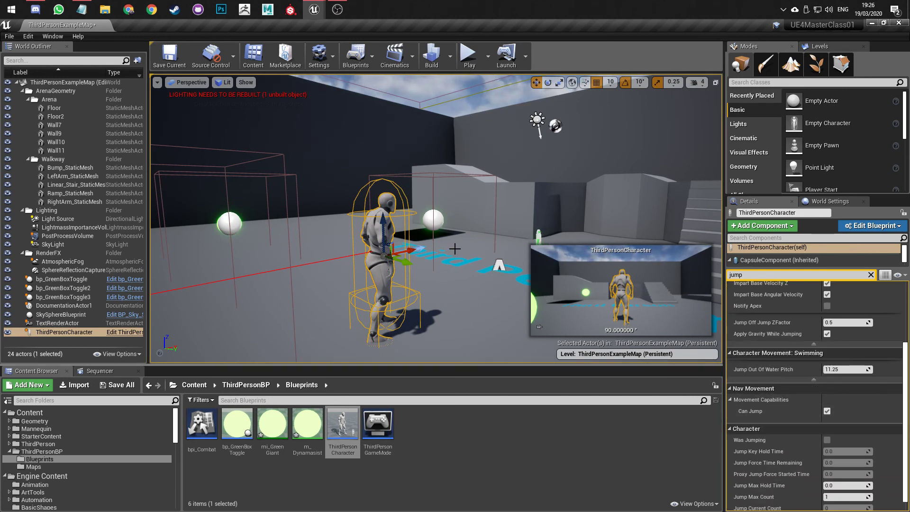
scroll(764, 410, "down", 1)
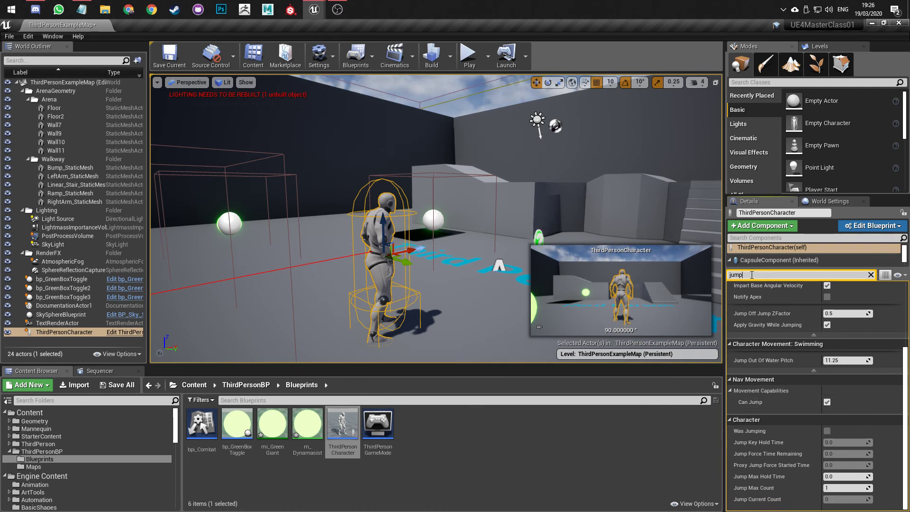
type("pawn")
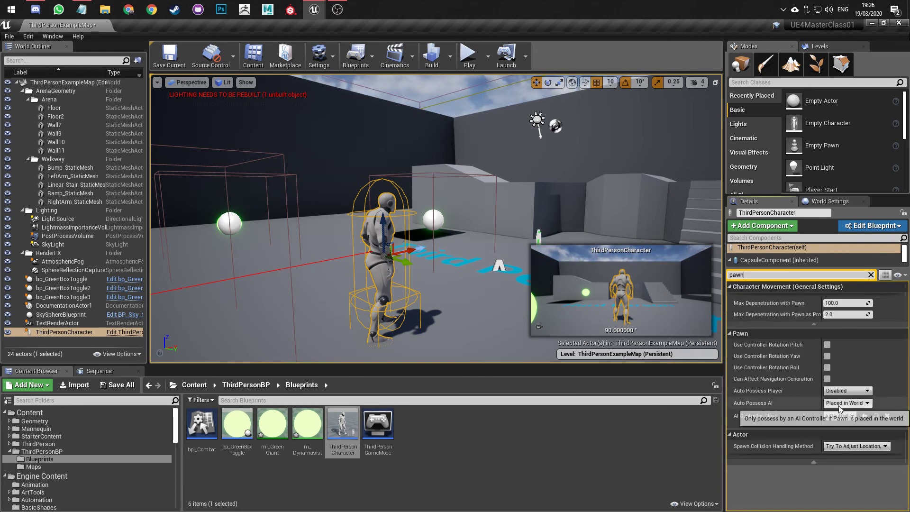
left_click(845, 390)
left_click(837, 405)
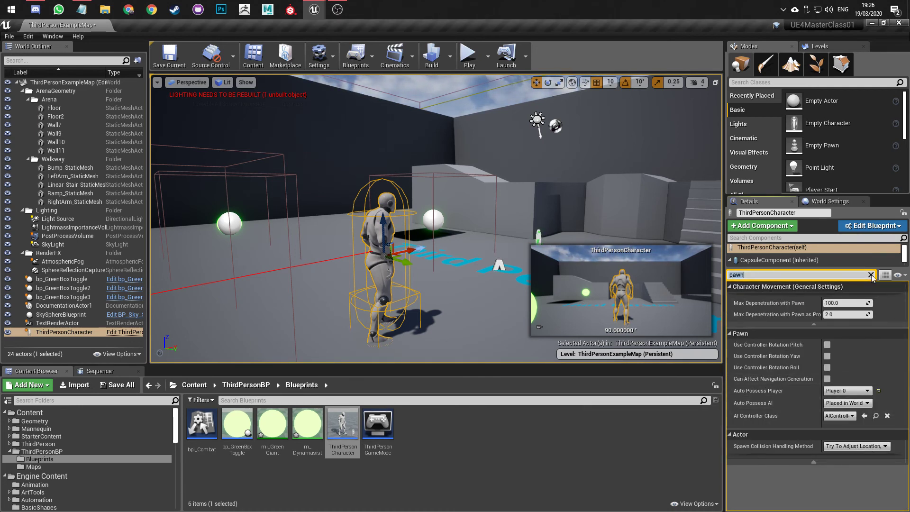
- Filter the details for "jump", set the character's Air Control to 1.0, and play test its airborne movement
type("jump")
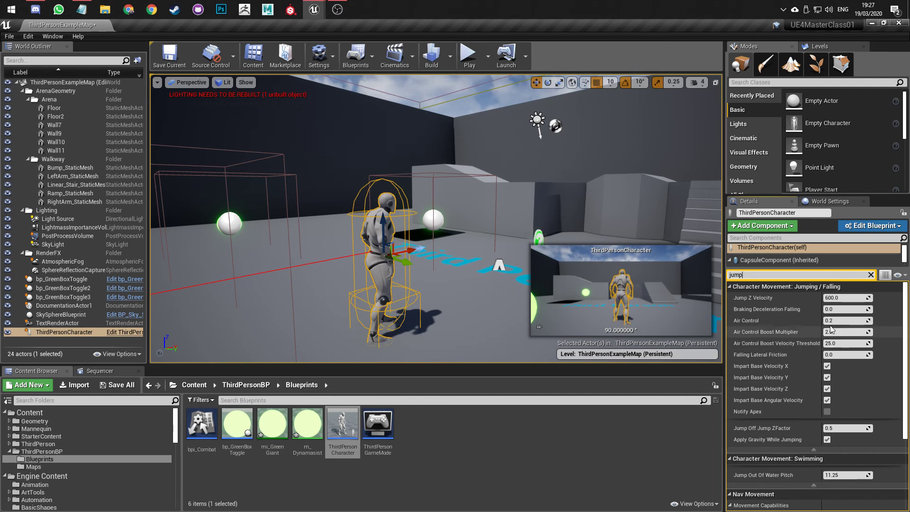
left_click(861, 321)
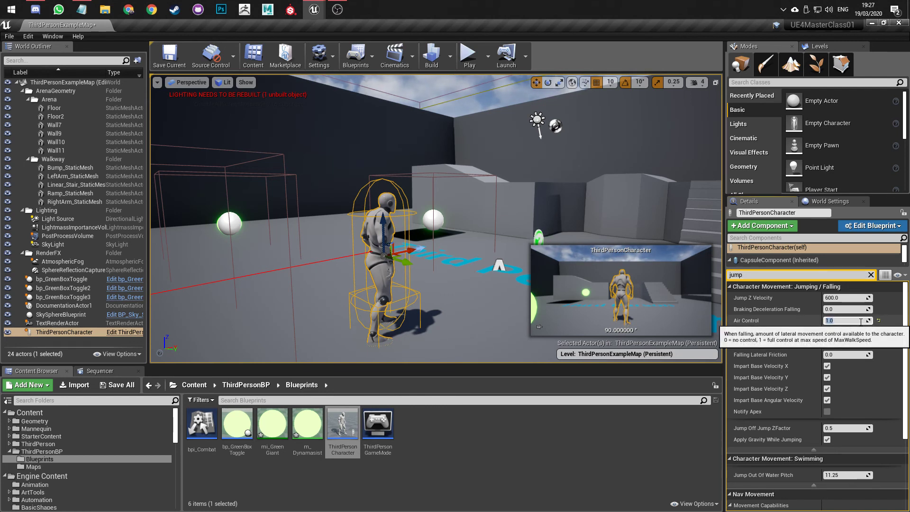
left_click(469, 54)
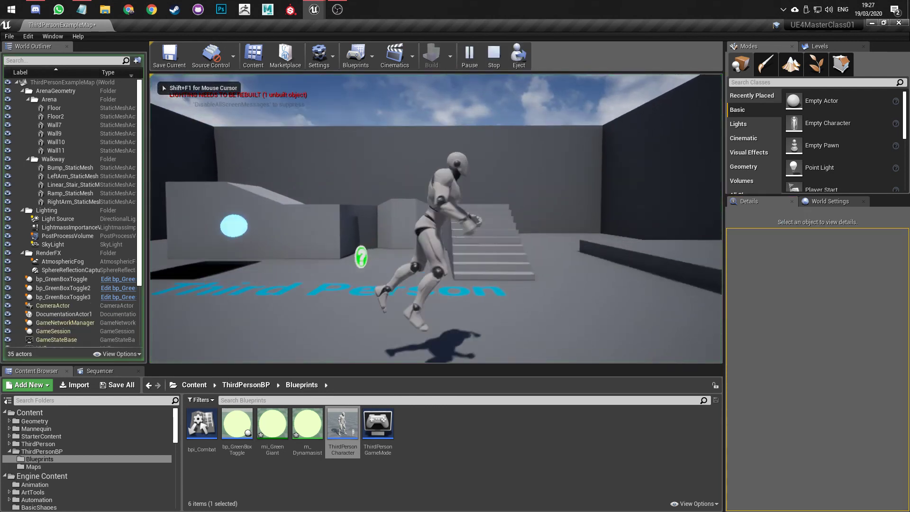
key("a")
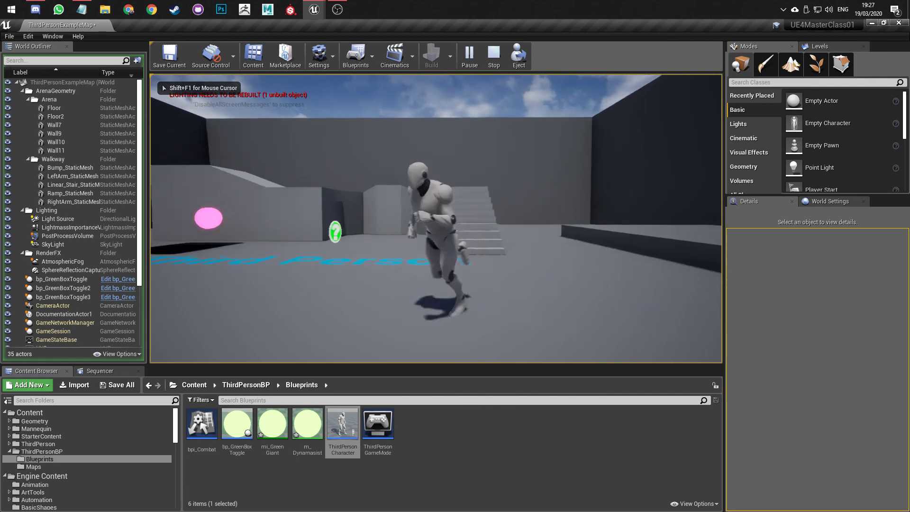
key("Escape")
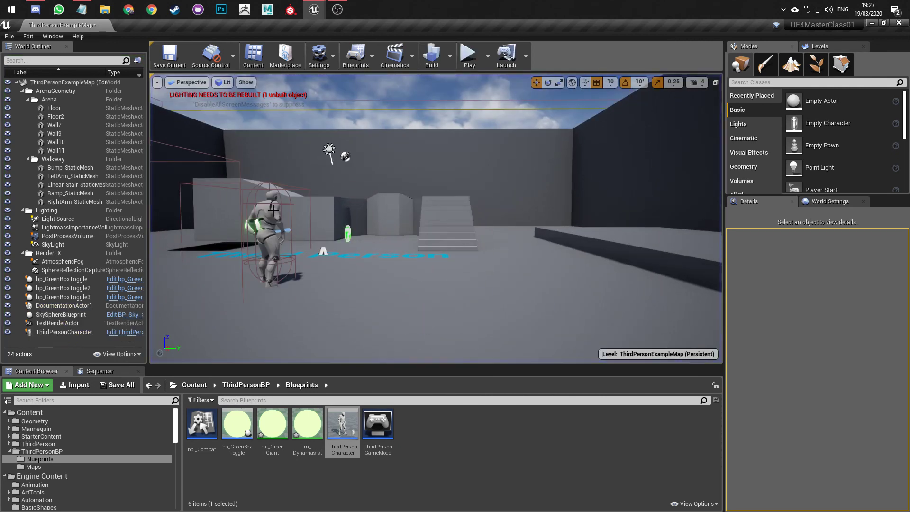
- Set ThirdPersonCharacter's Air Control to 10.0 and play test moving sideways while jumping
left_click(273, 210)
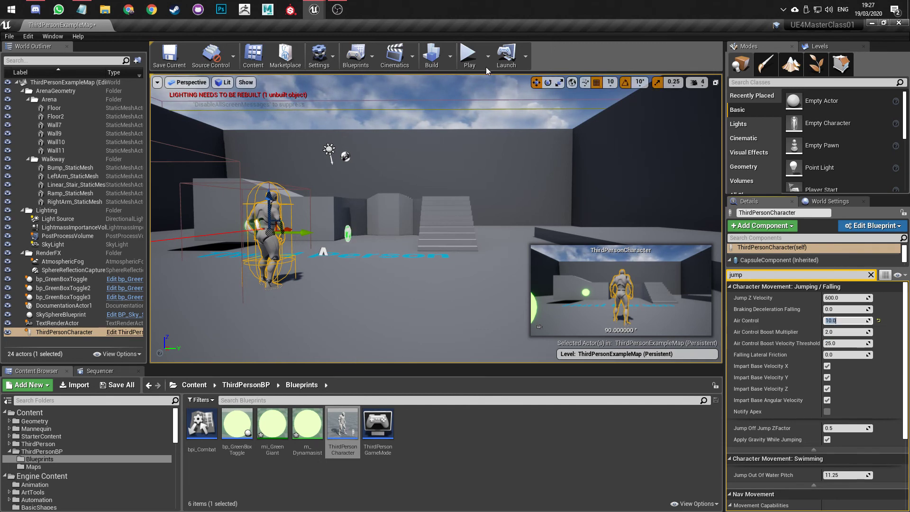
left_click(469, 56)
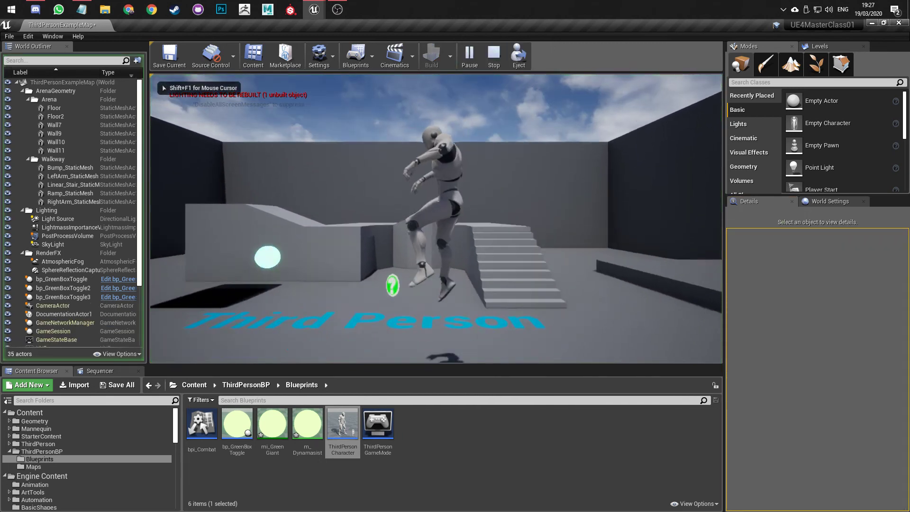
key("a")
key("space")
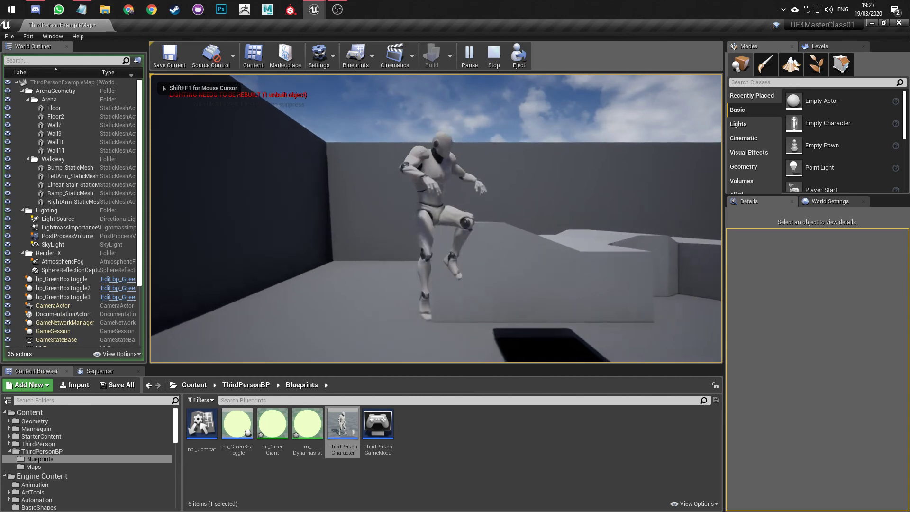
key("Escape")
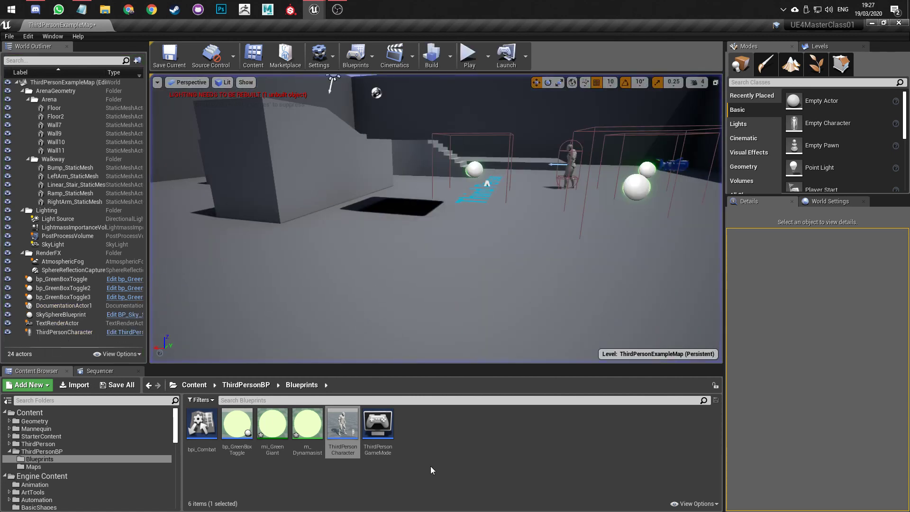
- Reset the placed ThirdPersonCharacter's Air Control to its default value
left_click(345, 432)
right_click_drag(522, 303, 569, 286)
key("w")
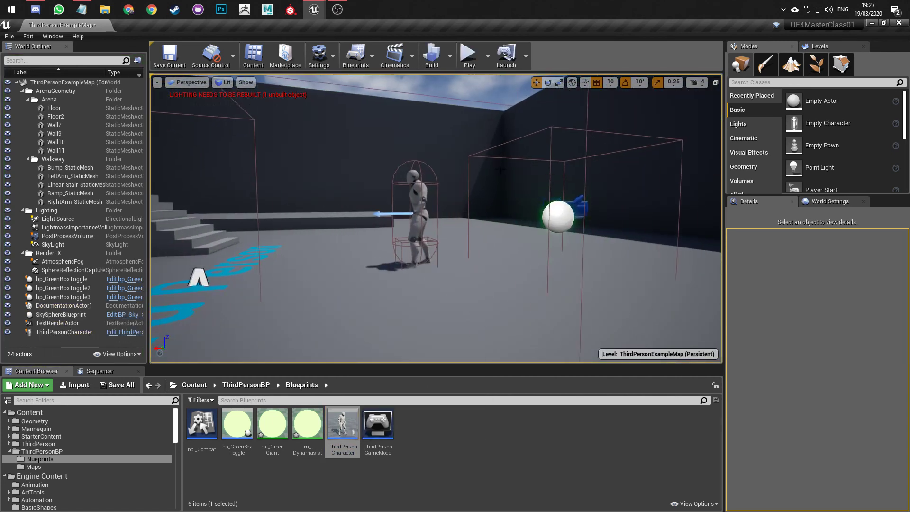
left_click(415, 205)
right_click_drag(414, 205, 388, 242)
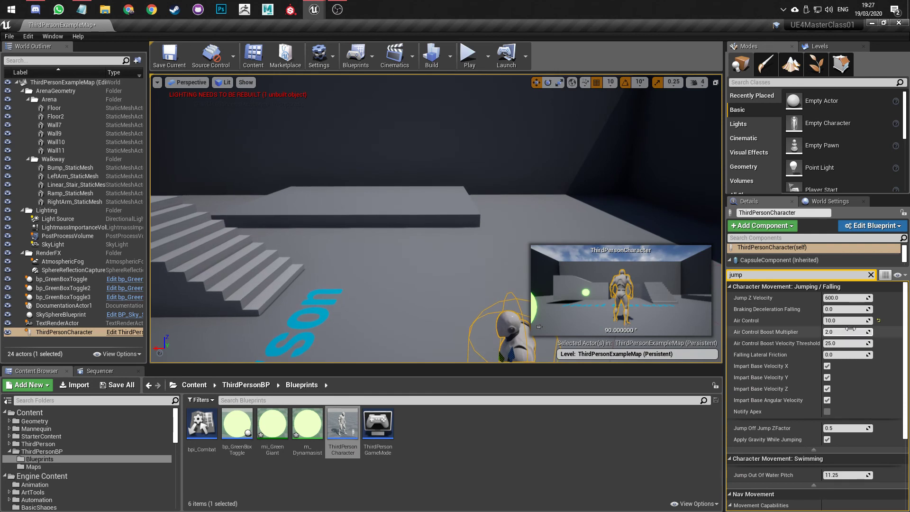
left_click(878, 321)
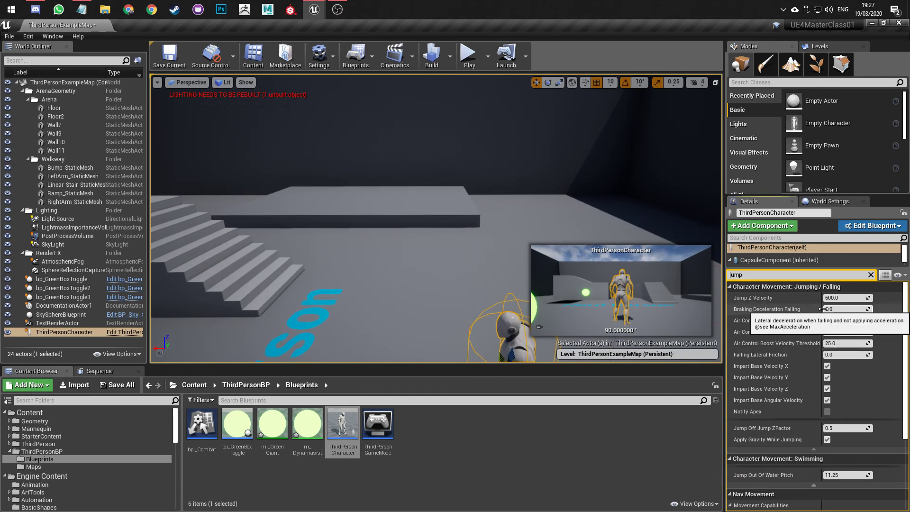
- Set the character's Jump Z Velocity to 1200 and play test the higher jump
right_click_drag(532, 244, 467, 248)
left_click_drag(832, 298, 878, 299)
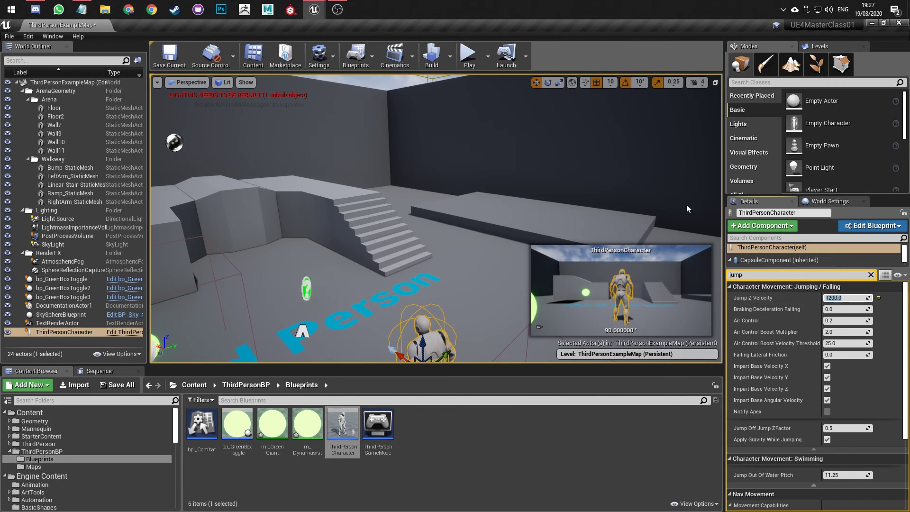
left_click(470, 59)
key("Escape")
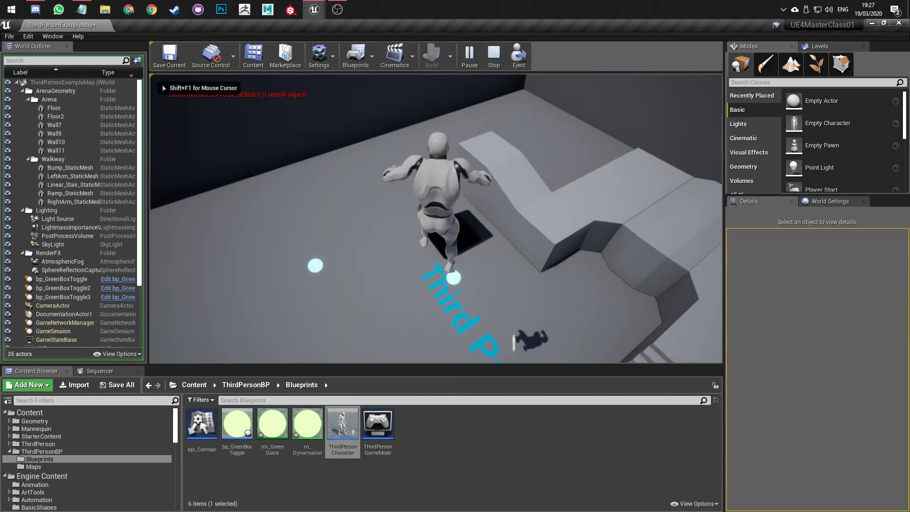
right_click_drag(387, 233, 387, 246)
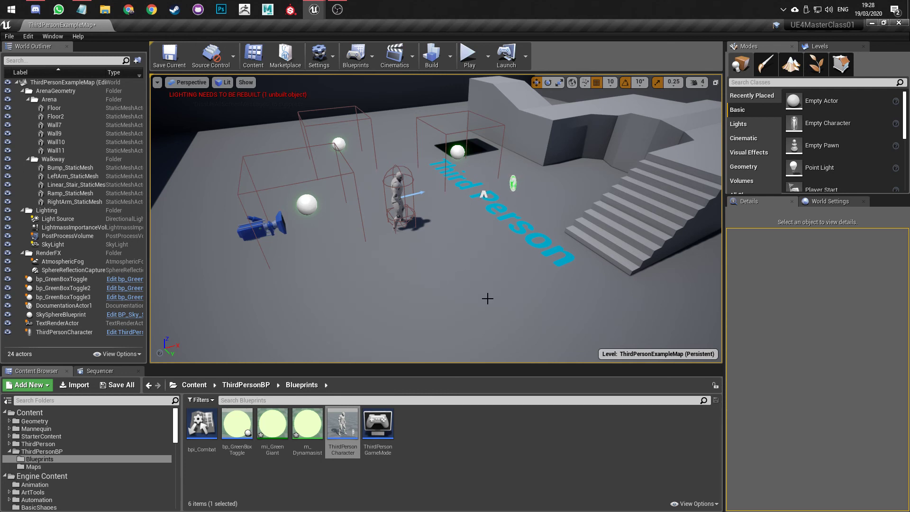
mouse_move(457, 225)
right_mouse_down()
mouse_move(457, 204)
mouse_move(479, 209)
mouse_move(461, 228)
right_mouse_up()
key("w")
key("w")
key("s")
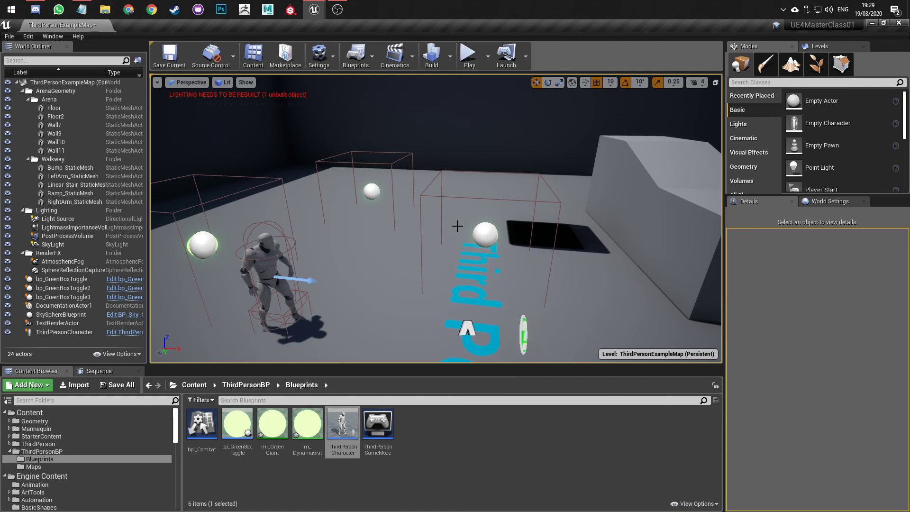
mouse_move(321, 209)
left_mouse_down()
mouse_move(317, 237)
mouse_move(321, 210)
left_mouse_up()
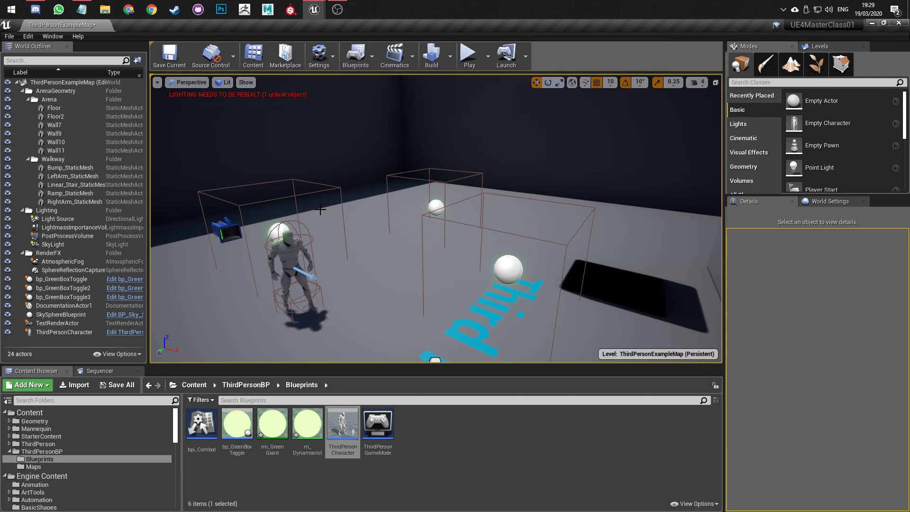
right_click_drag(378, 102, 402, 175)
key("w")
key("s")
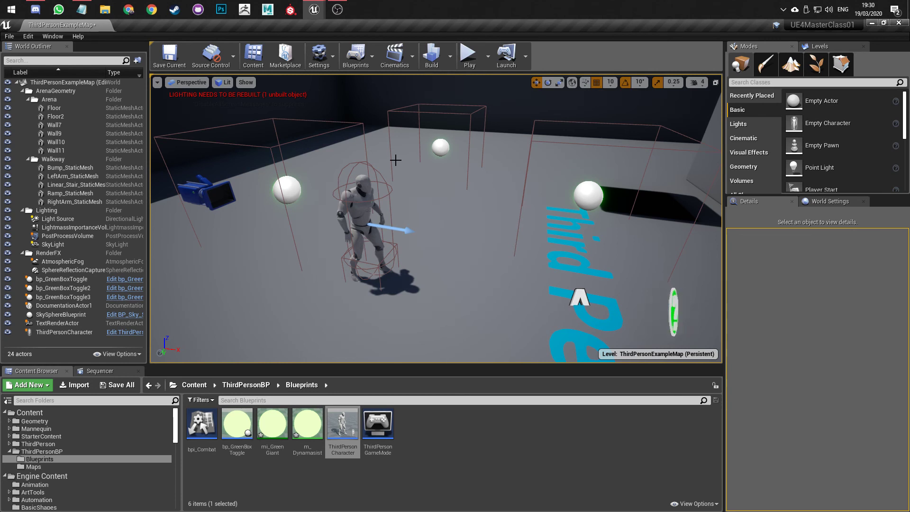
mouse_move(447, 218)
left_mouse_down()
mouse_move(426, 190)
mouse_move(448, 220)
left_mouse_up()
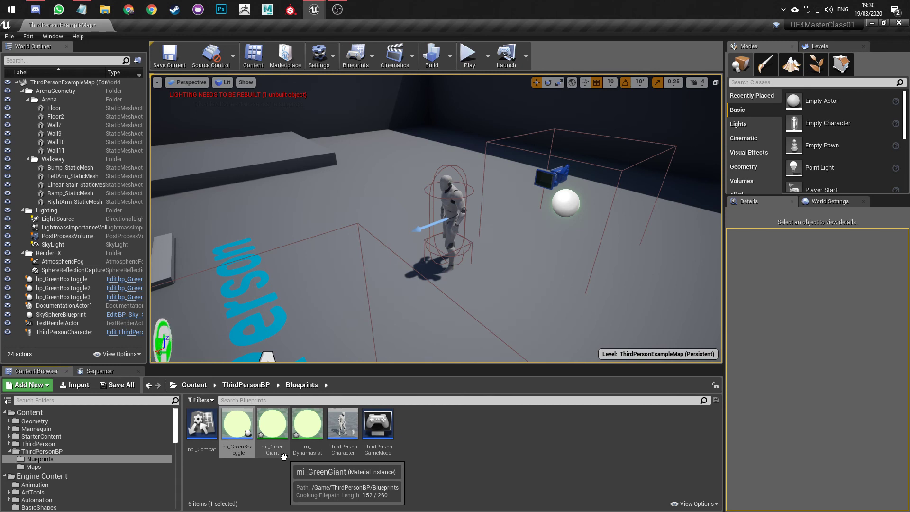
- Open the m_Dynamasist material and move its result node farther away from the Multiply nodes
double_click(306, 448)
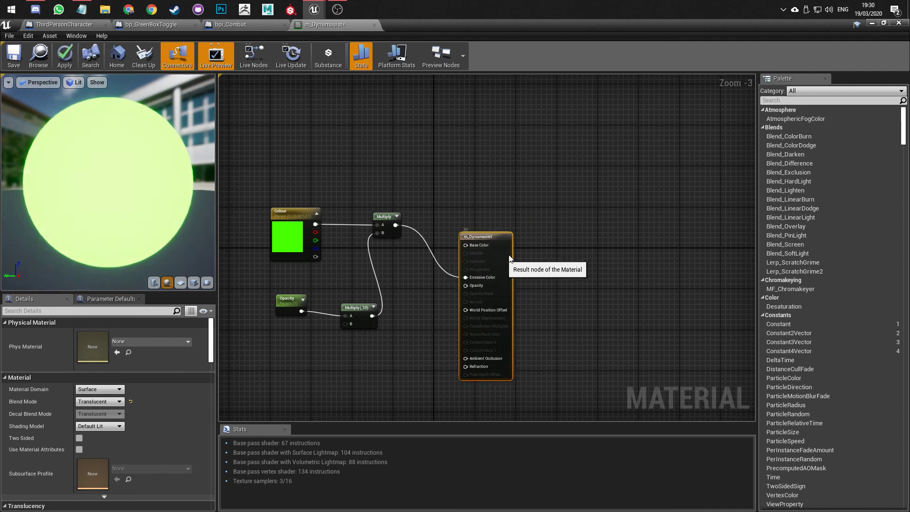
left_click_drag(543, 245, 578, 245)
left_click(487, 274)
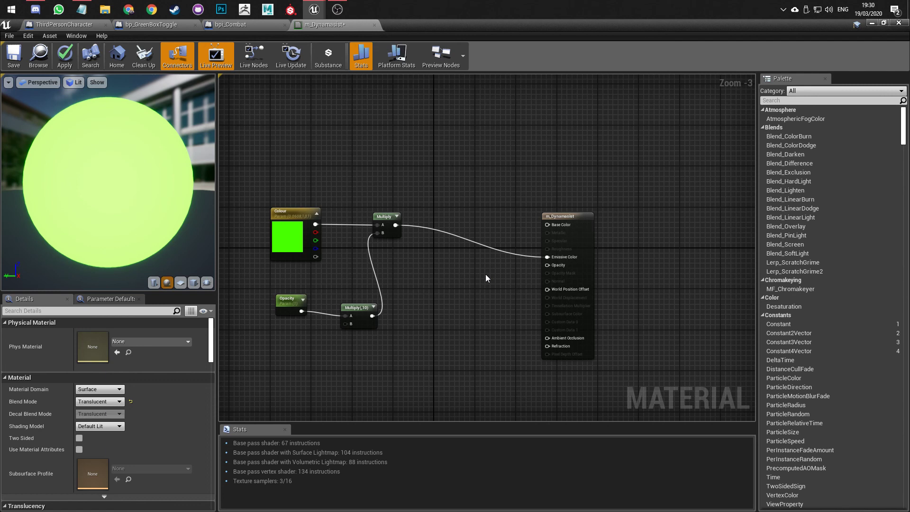
- Add a Constant node with value 0 above the Multiply node and connect it to the material's Base Color
key("1")
left_click(435, 172)
left_click_drag(445, 185, 548, 224)
left_click(578, 237)
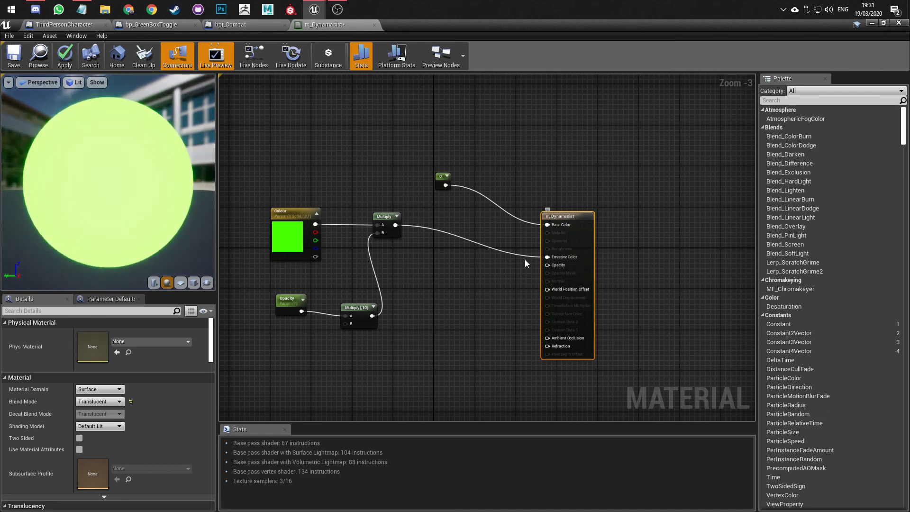
- Insert a Fresnel node between the colour Multiply and Emissive Color, feeding the Multiply result into ExponentIn, and align it with the Multiply node
scroll(454, 254, "up", 2)
right_click_drag(454, 254, 499, 245)
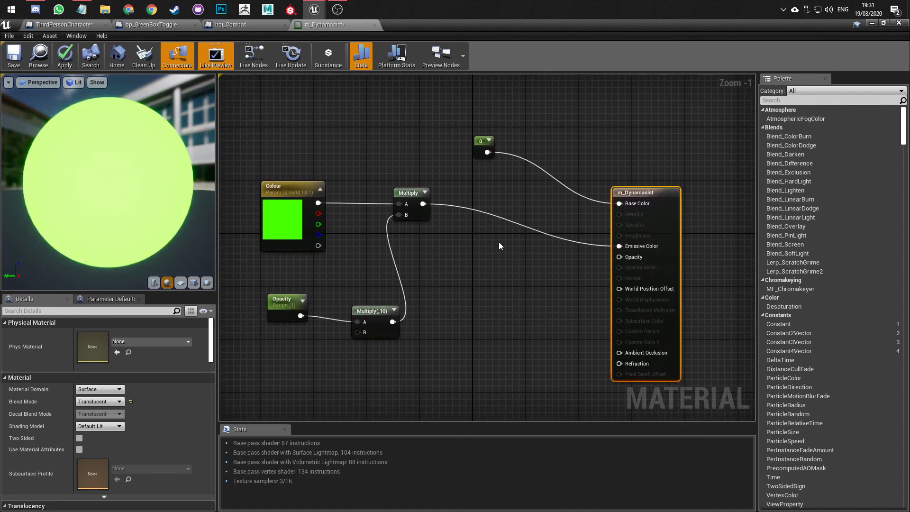
left_click_drag(422, 204, 464, 266)
type("fresne")
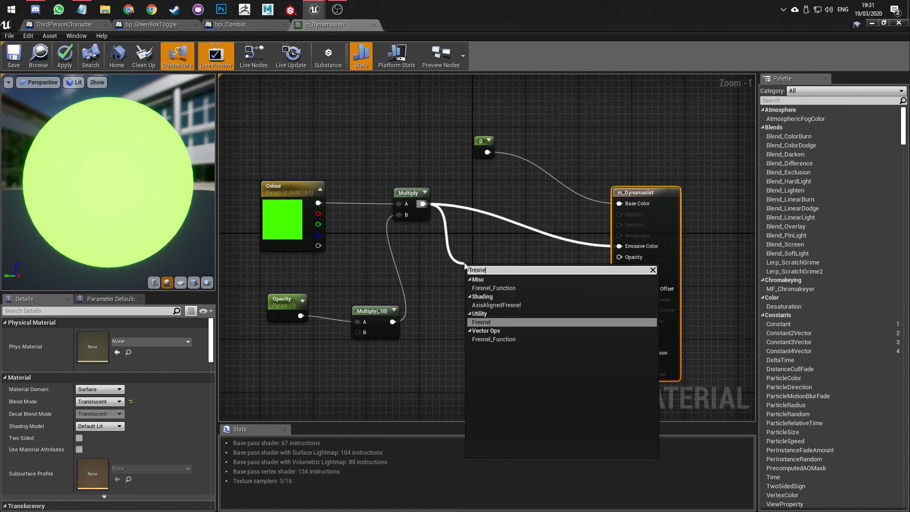
key("Return")
left_click_drag(485, 272, 493, 254)
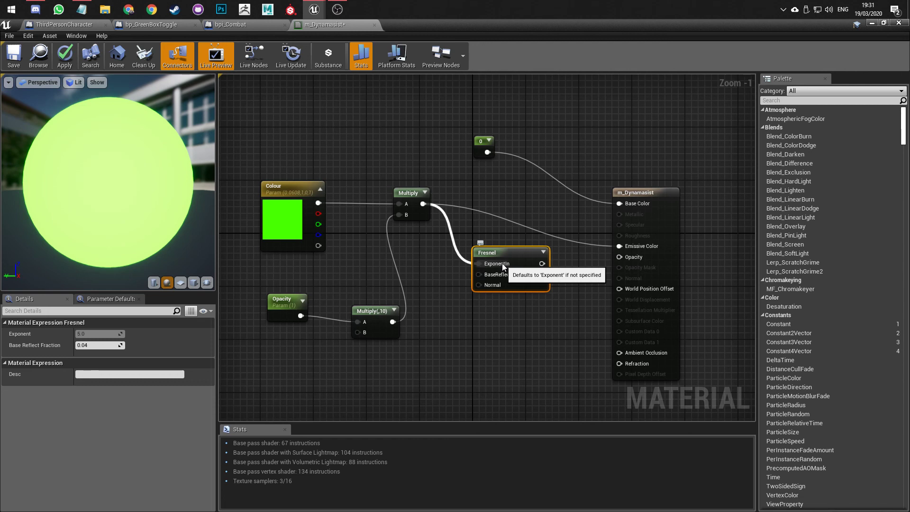
left_click_drag(542, 263, 619, 246)
left_click_drag(505, 254, 511, 201)
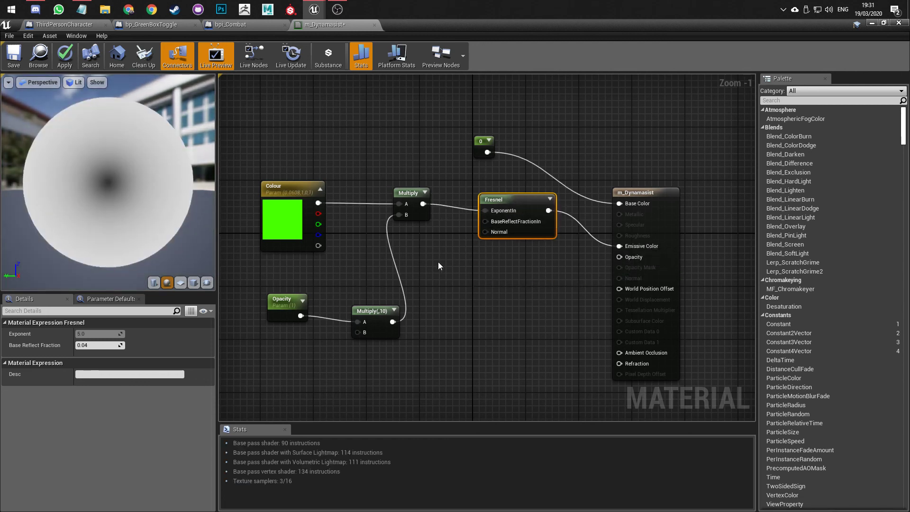
left_click_drag(211, 217, 104, 175)
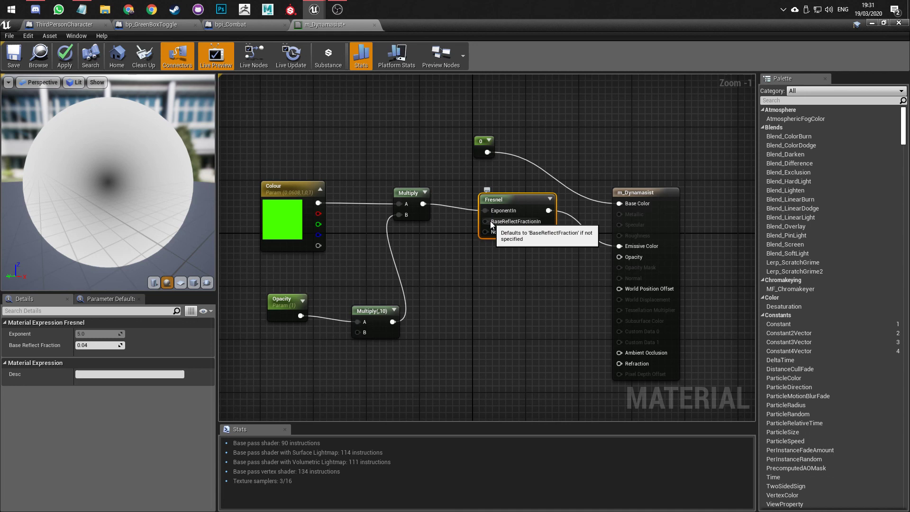
left_click_drag(500, 216, 514, 209)
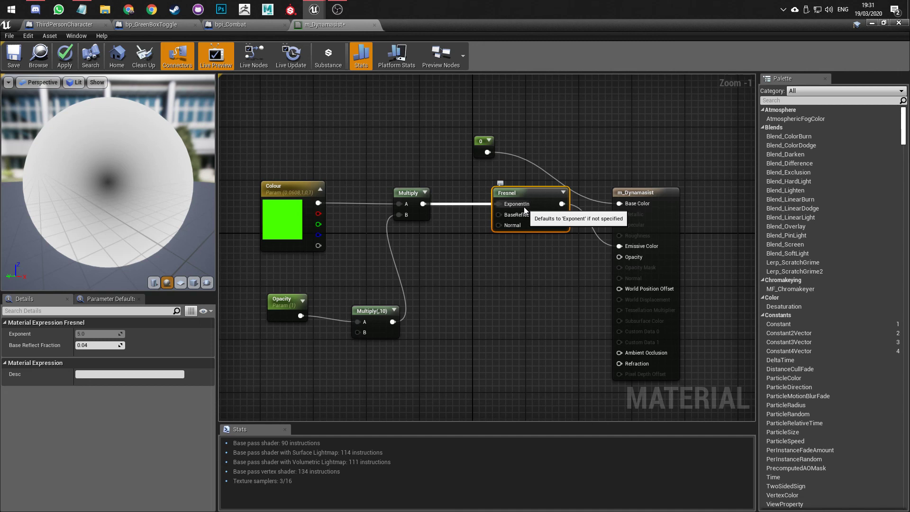
- Add a Constant node of 0.01 and connect it to the Fresnel's BaseReflectFractionIn
left_click(448, 262)
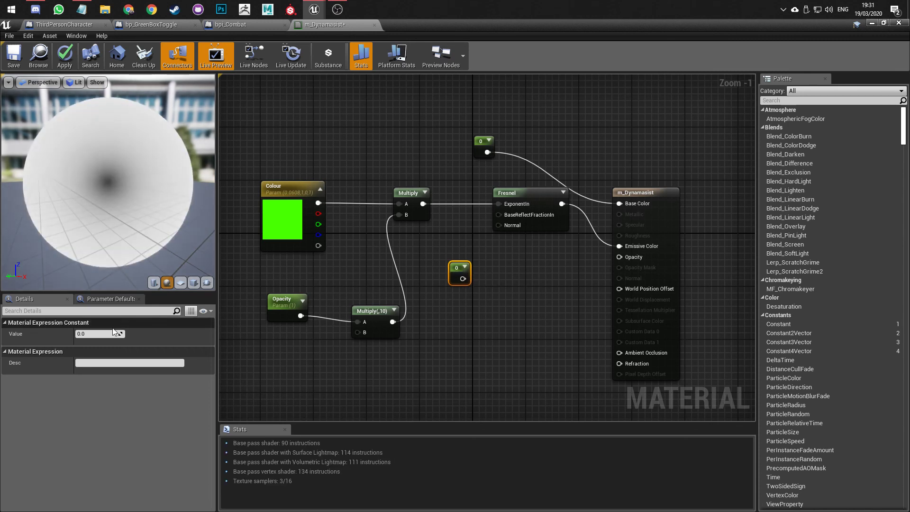
left_click_drag(461, 278, 499, 216)
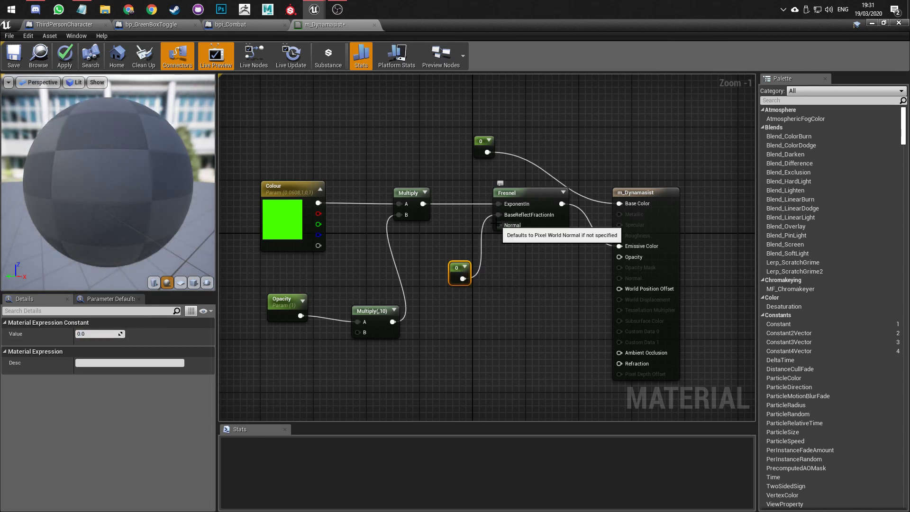
key("BackSpace")
type("0.01")
key("Return")
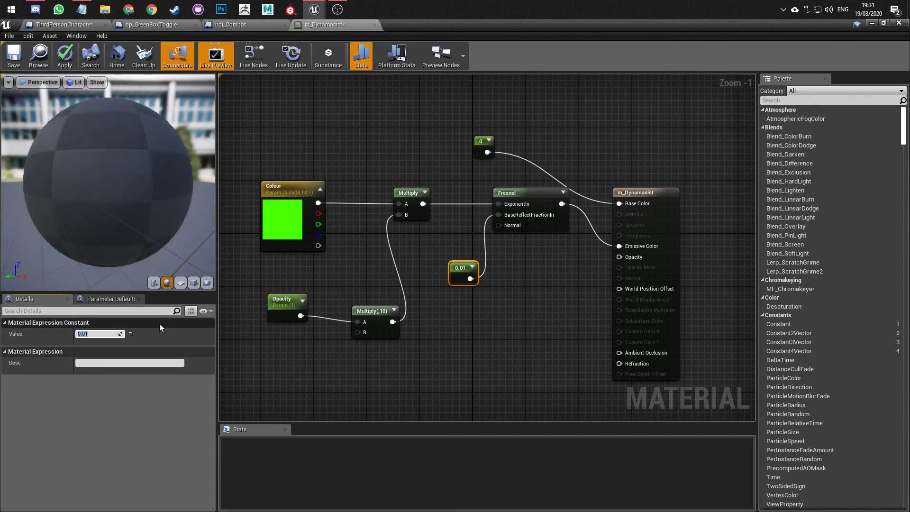
- Try a value of 1 for the base reflect fraction constant, and settle on 0
type("1")
key("Return")
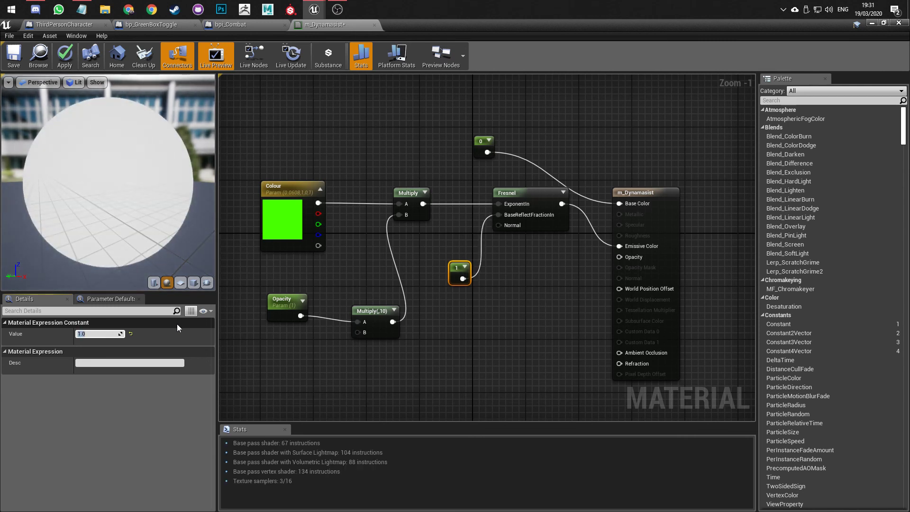
type("0")
key("Return")
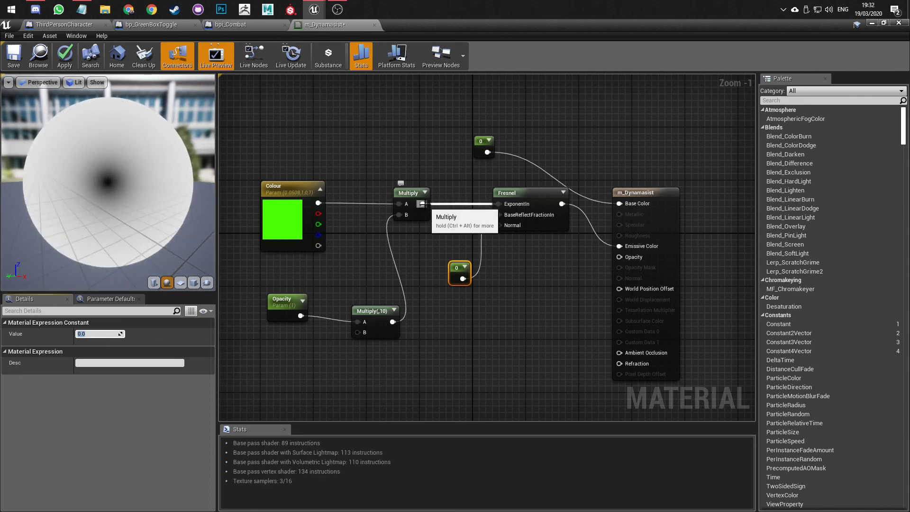
- Add a Multiply node combining the Fresnel output with the colour Multiply result, and connect it to Emissive Color in place of the Fresnel
left_click_drag(422, 204, 543, 158)
type("multi")
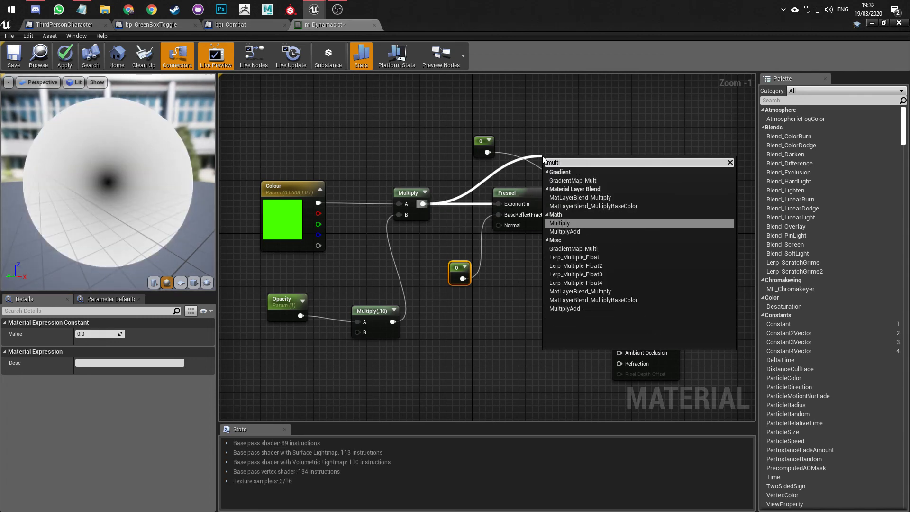
key("Return")
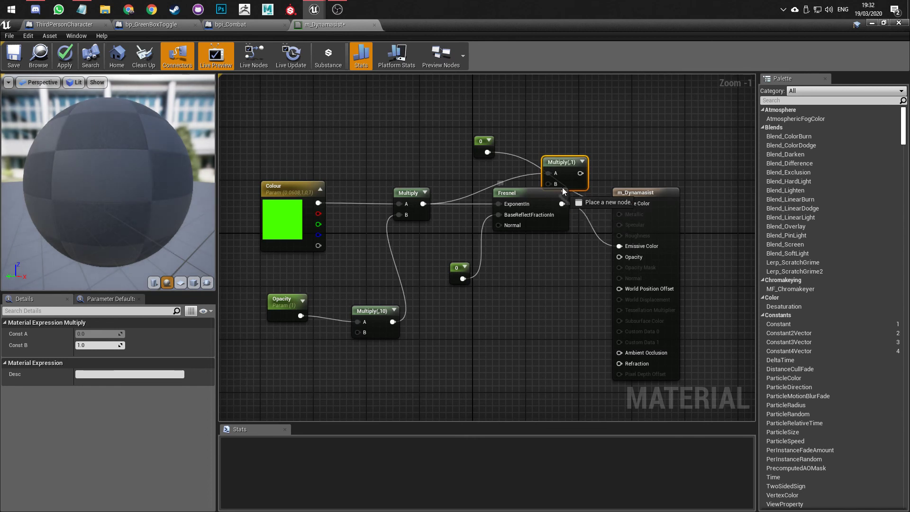
left_click_drag(506, 208, 499, 268)
left_click_drag(423, 204, 619, 246)
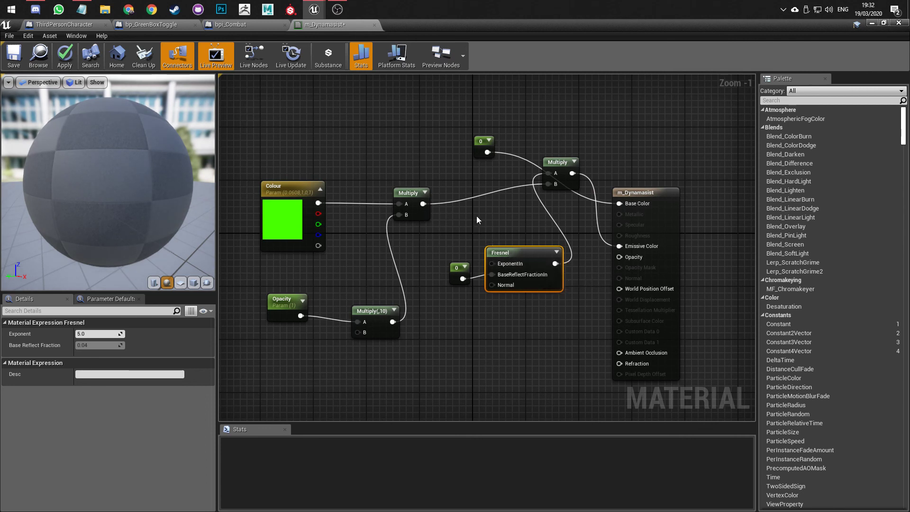
mouse_move(191, 187)
left_mouse_down()
mouse_move(185, 211)
mouse_move(190, 187)
left_mouse_up()
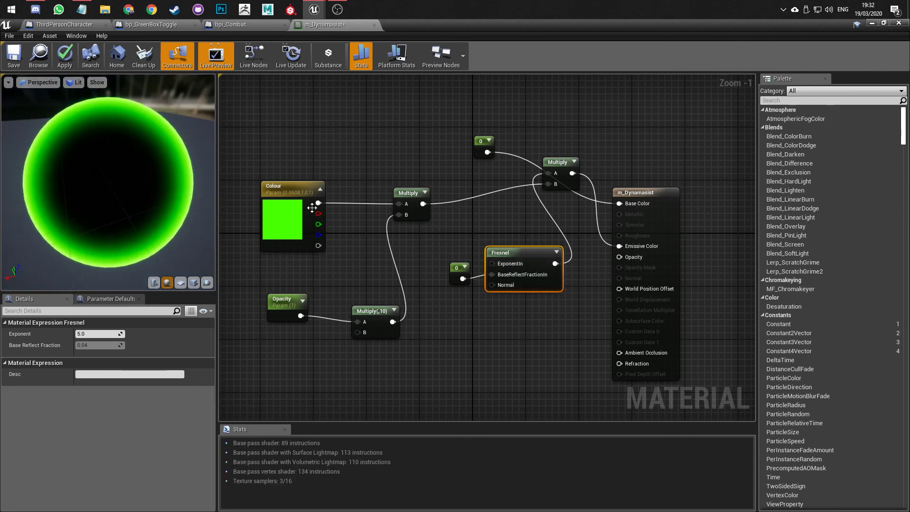
- Add a Constant node of 0.01 and connect it to the Fresnel's ExponentIn
left_click(454, 234)
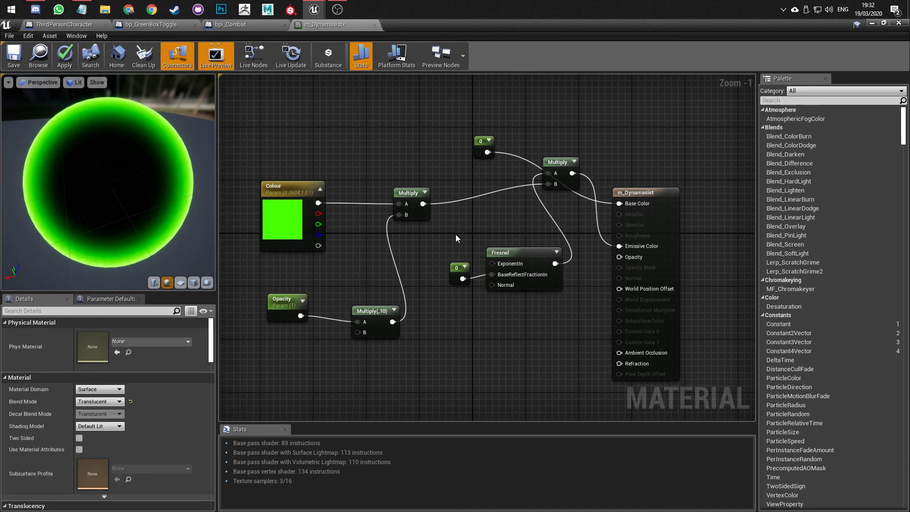
left_click(456, 236)
left_click(110, 334)
type(".01")
key("Return")
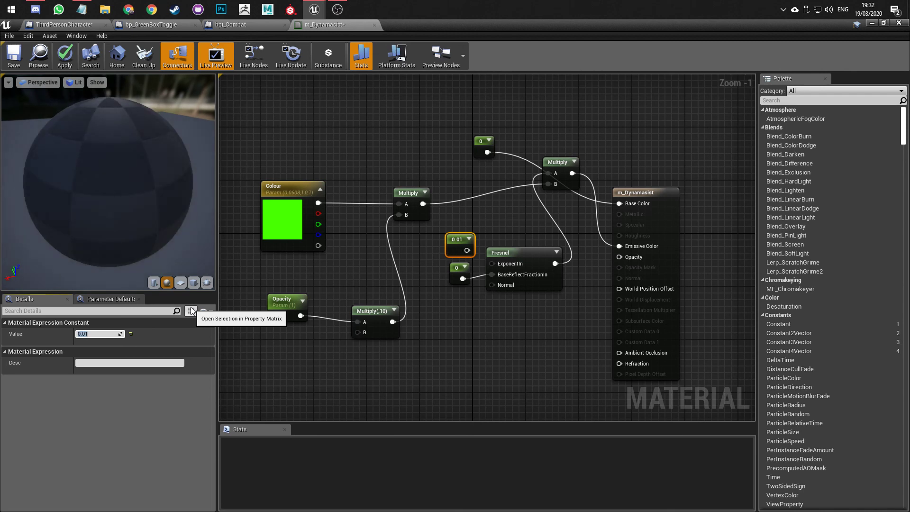
left_click_drag(467, 250, 497, 264)
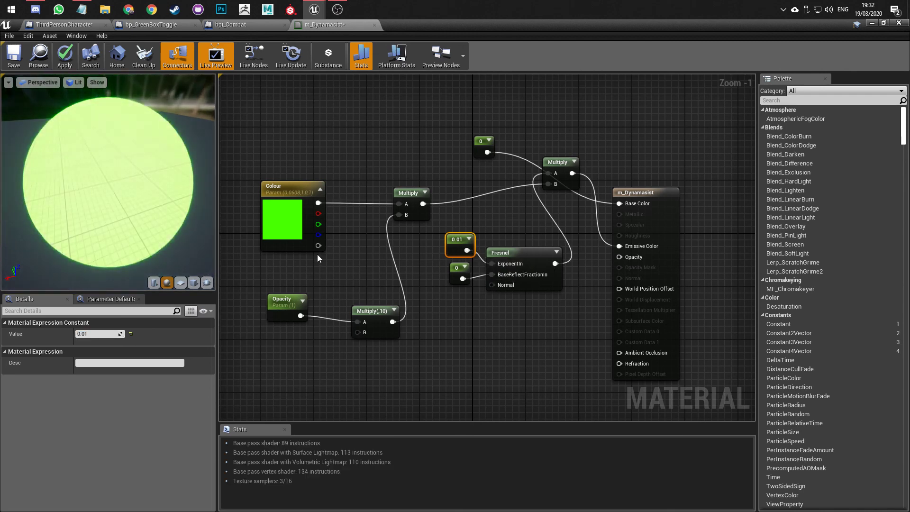
- Try a value of 1 for the constant feeding the Fresnel's ExponentIn, and settle on about 9.382
left_click(98, 334)
type("1")
key("Return")
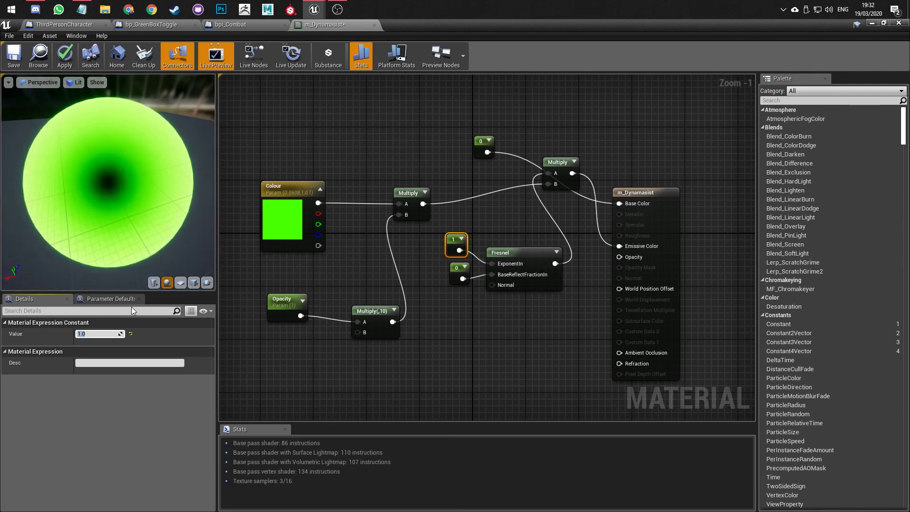
left_click_drag(121, 334, 142, 334)
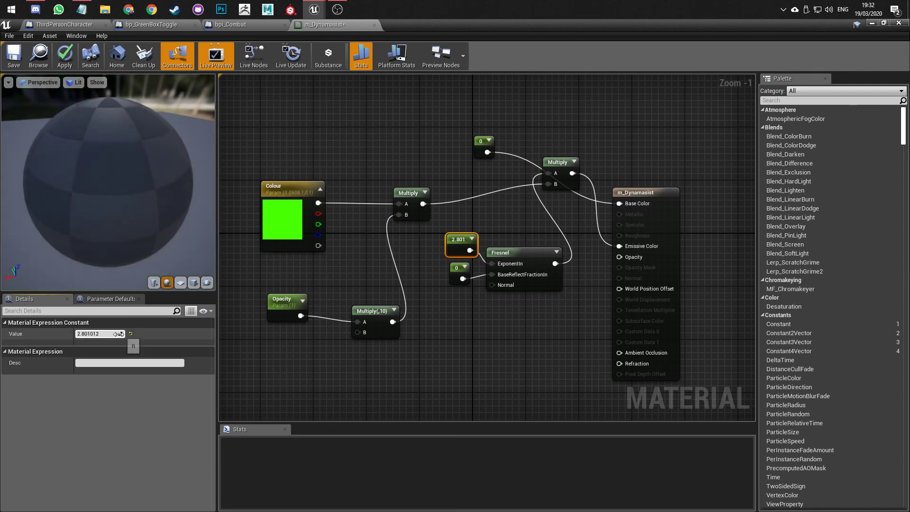
left_click_drag(118, 334, 117, 335)
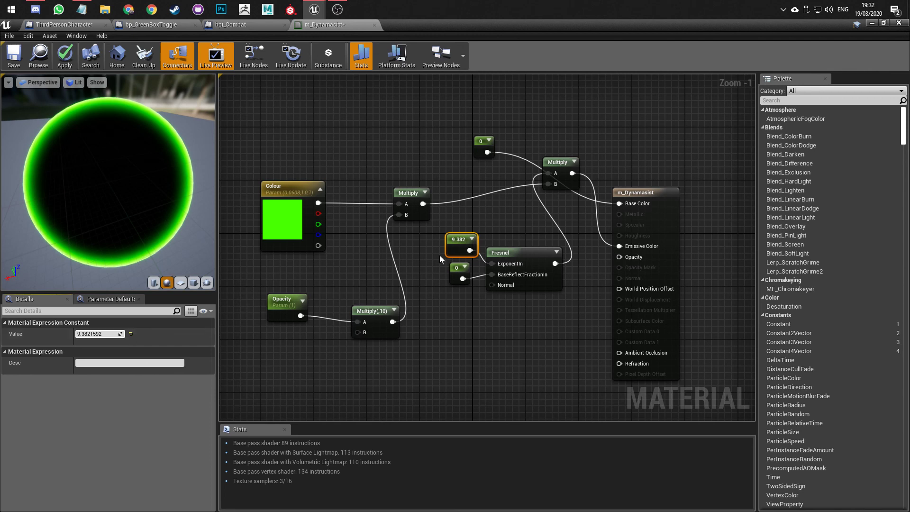
- Try values of 0.2, 0.05 and 0.02 for the constant feeding the Fresnel's BaseReflectFractionIn
left_click(453, 277)
left_click_drag(88, 334, 92, 333)
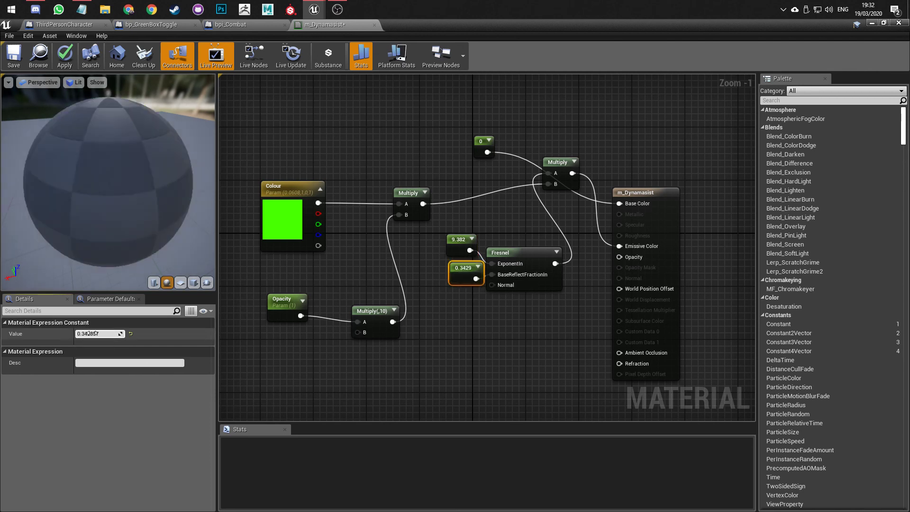
left_click_drag(93, 333, 86, 333)
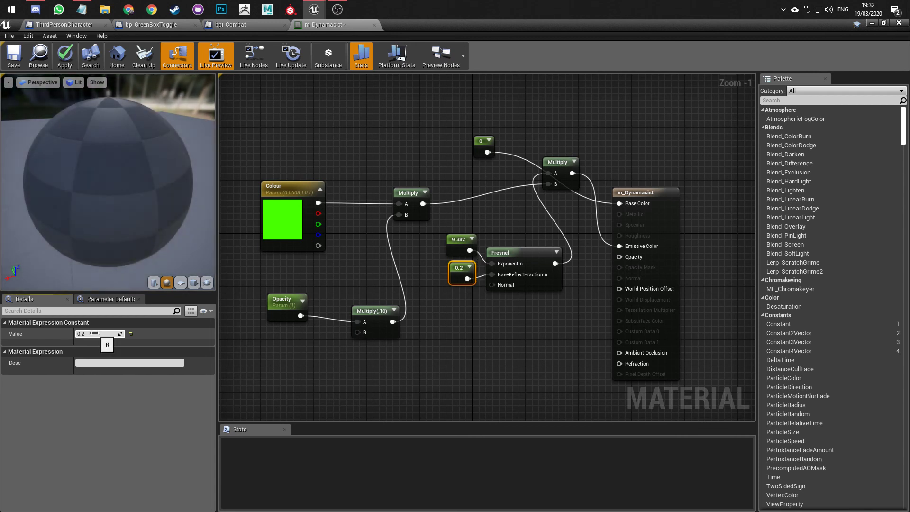
left_click(121, 331)
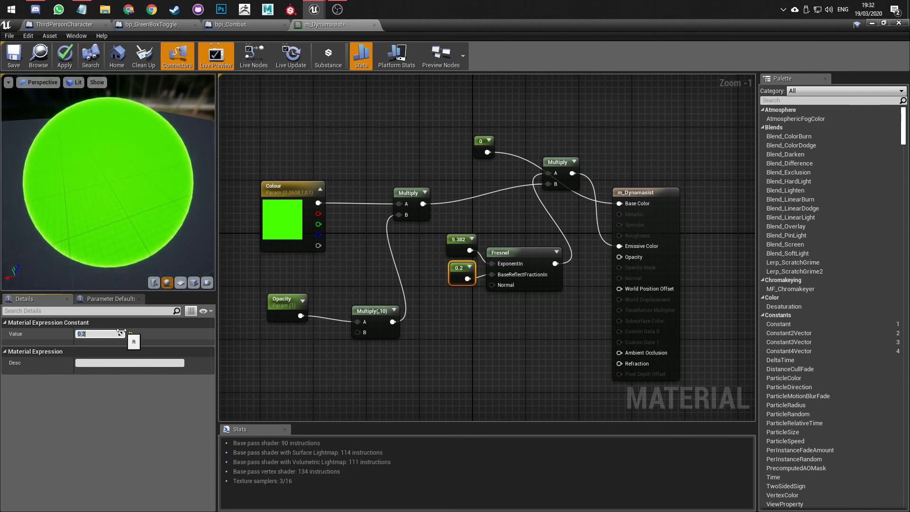
type(".05")
key("Return")
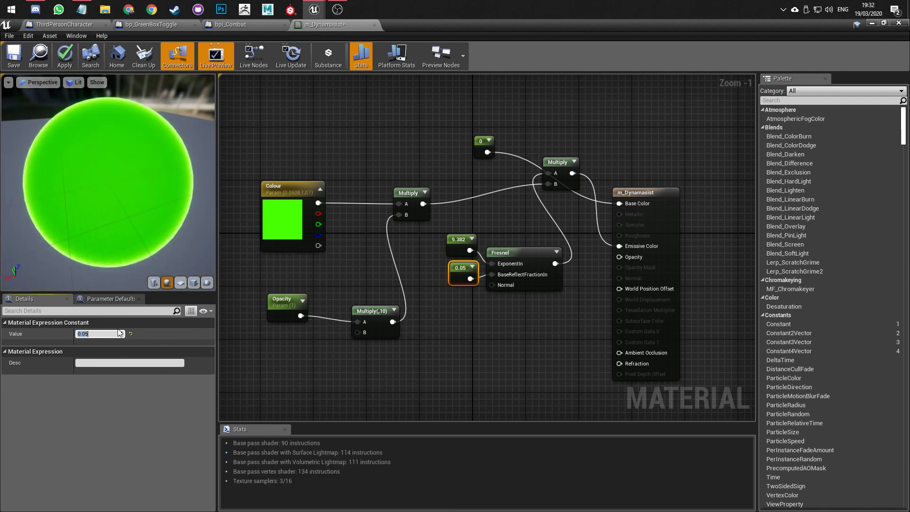
left_click(92, 334)
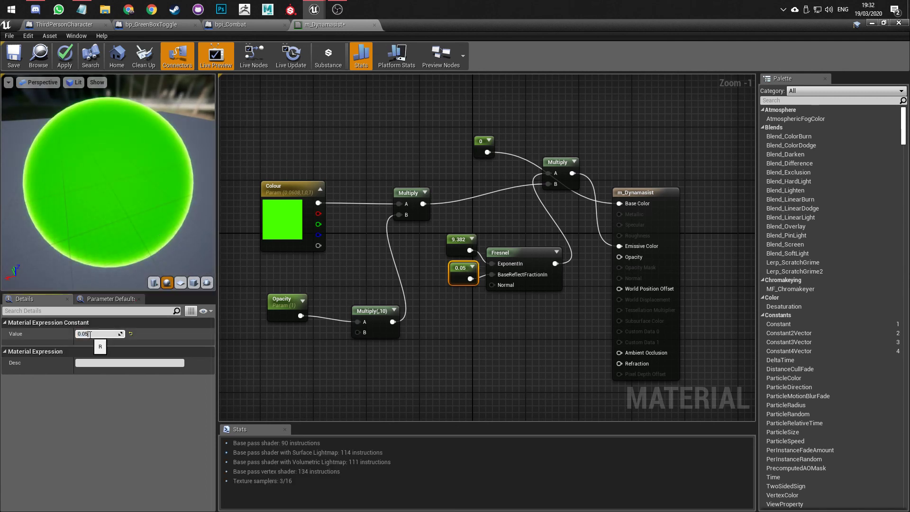
key("BackSpace")
type("2")
key("Return")
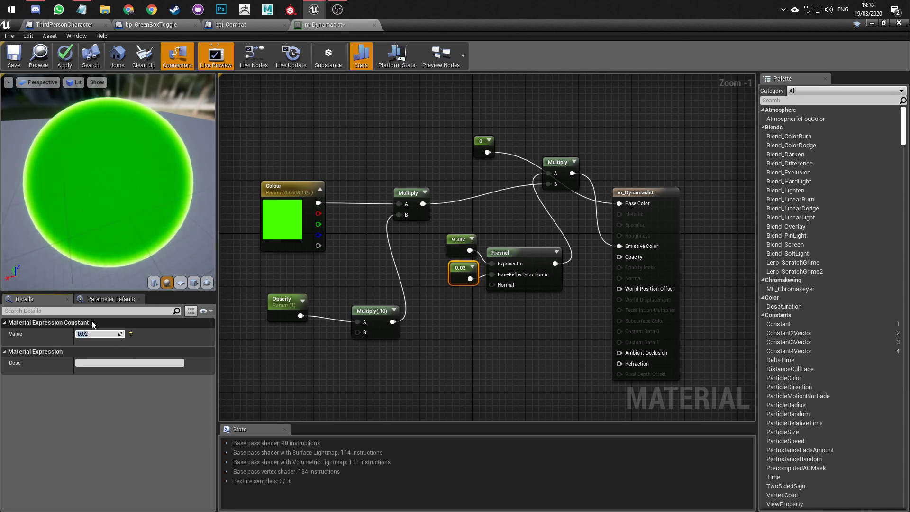
- Reduce the base reflect fraction constant to 0.005, settle on 0.001, and save the material
left_click(93, 334)
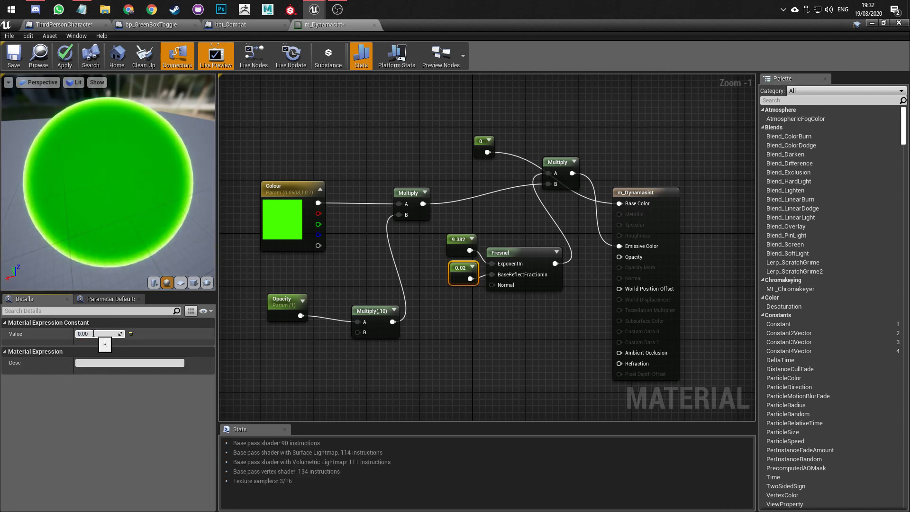
key("Return")
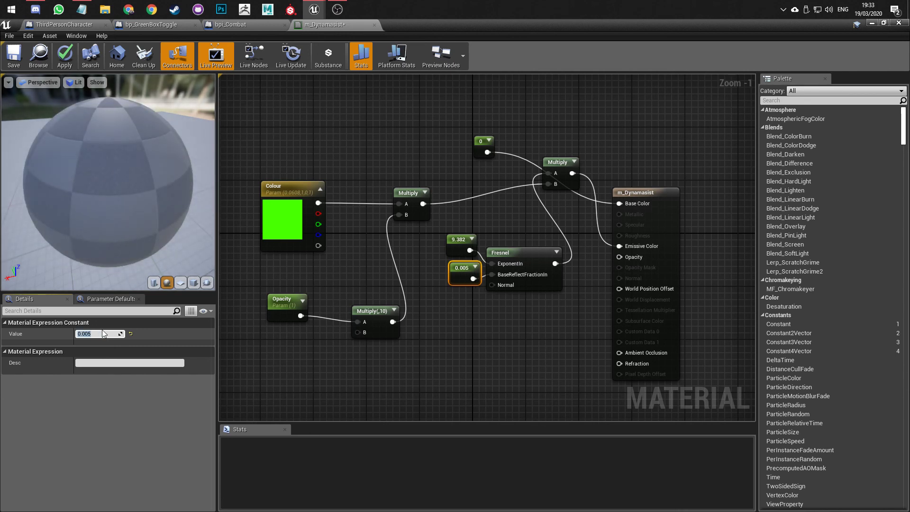
left_click(99, 333)
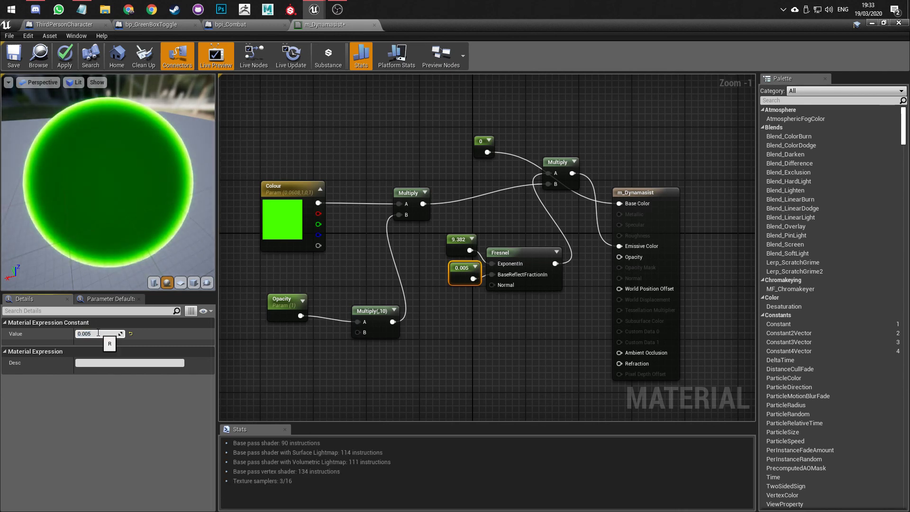
key("BackSpace")
type("1")
key("Return")
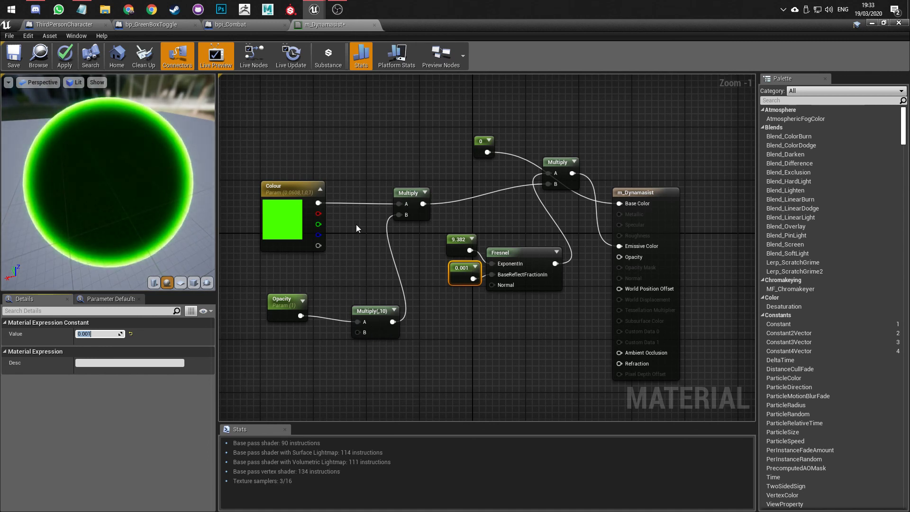
left_click_drag(457, 272, 446, 284)
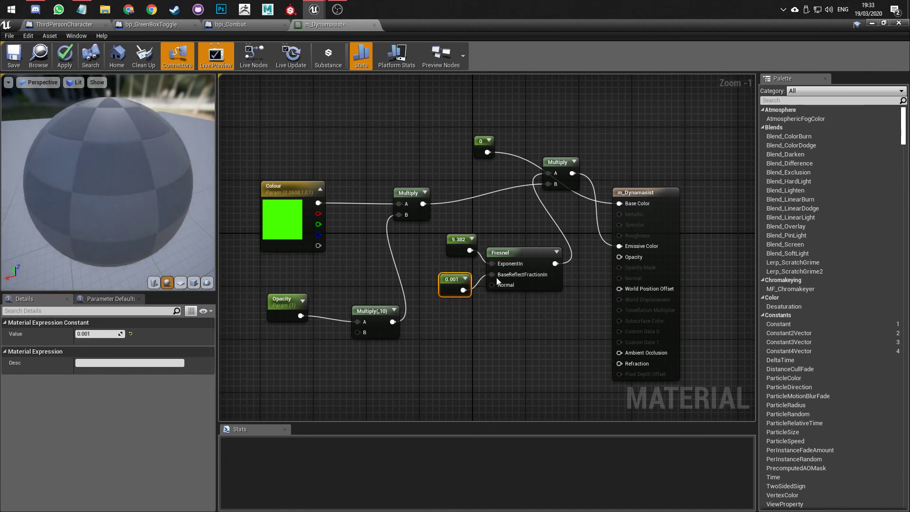
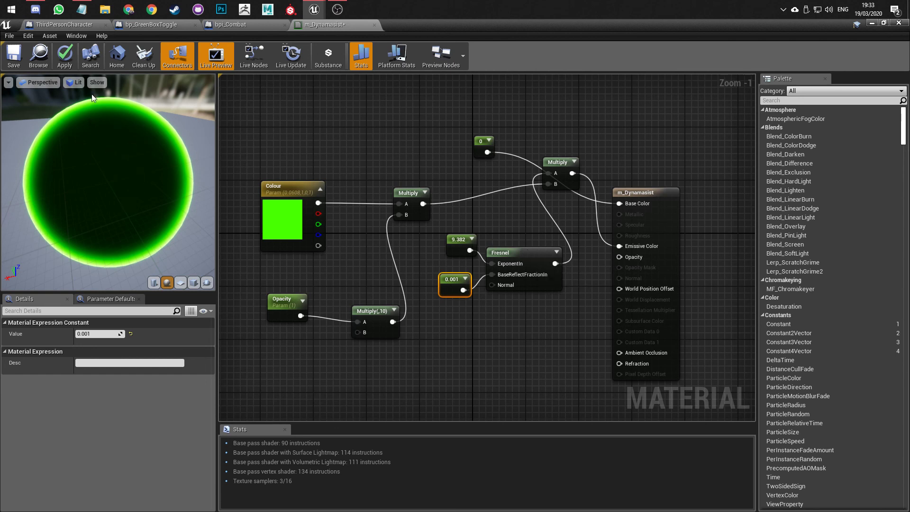
key("ctrl+s")
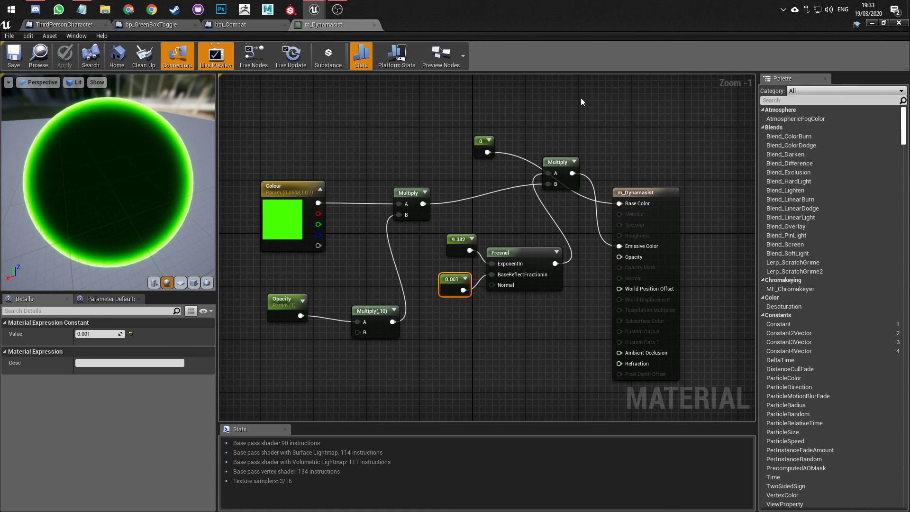
- Convert the 0.001 base reflect fraction constant to a parameter named FractionIn
right_click(451, 288)
left_click(477, 295)
type("FractionI")
key("Return")
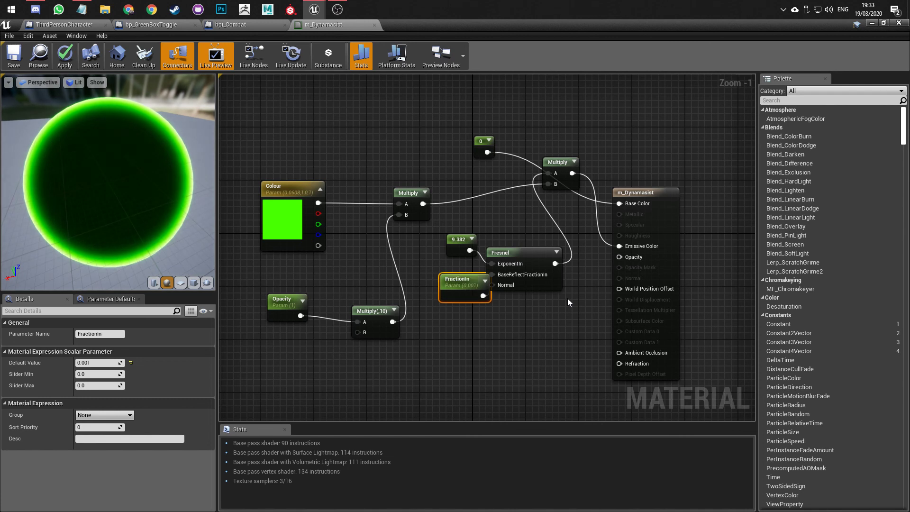
- Convert the 9.382 exponent constant to a parameter named ExponentIn
right_click(454, 249)
left_click(486, 259)
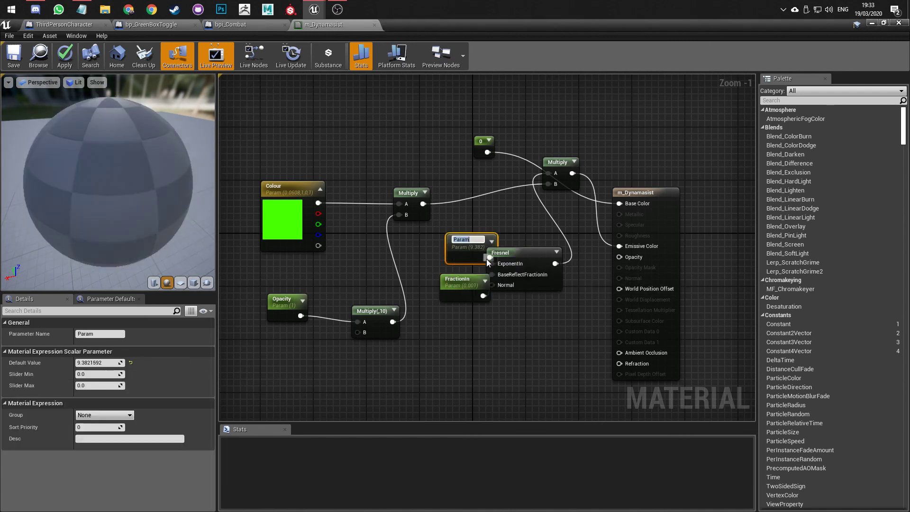
type("ExponentIn")
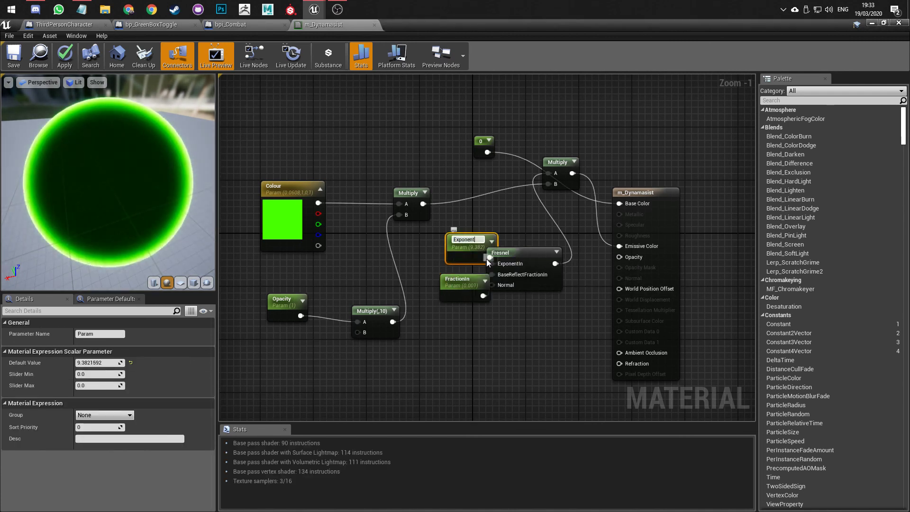
key("Return")
- Space the Fresnel node away from its two parameters, align ExponentIn above FractionIn, and save the material
left_click_drag(521, 285, 537, 287)
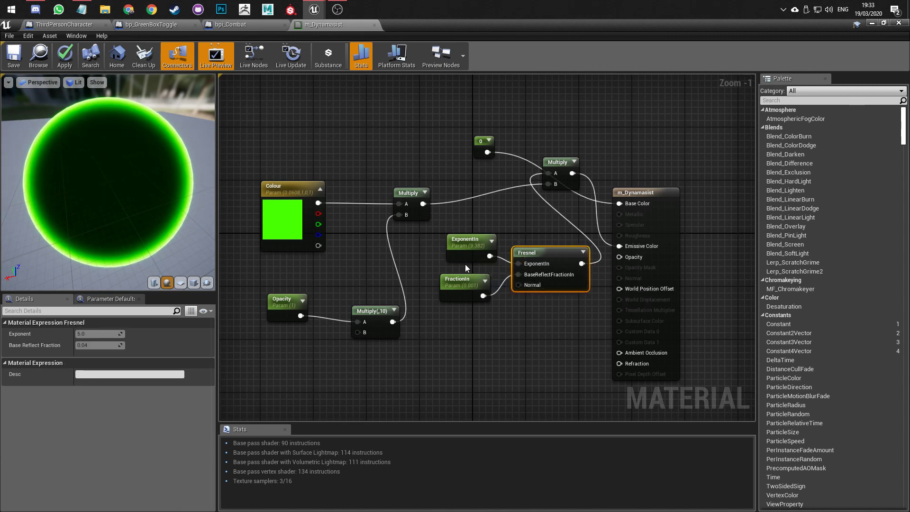
left_click_drag(460, 258, 456, 258)
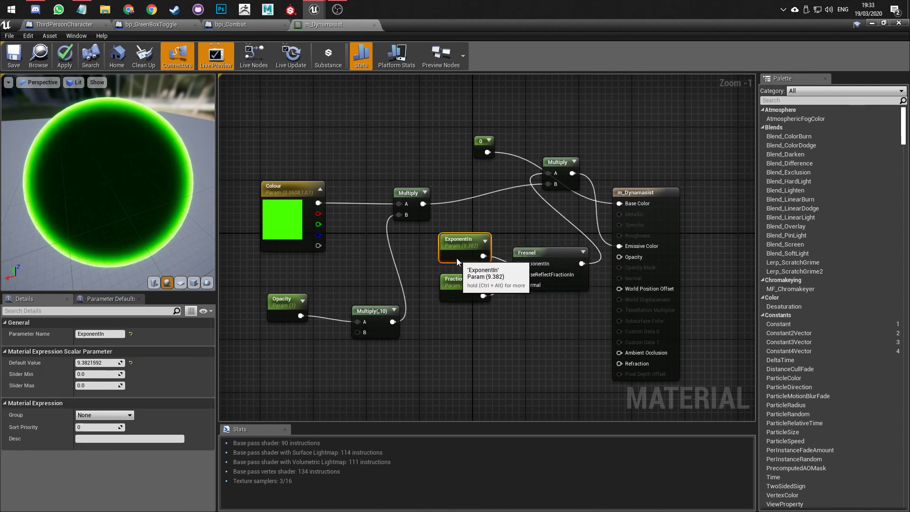
left_click(492, 317)
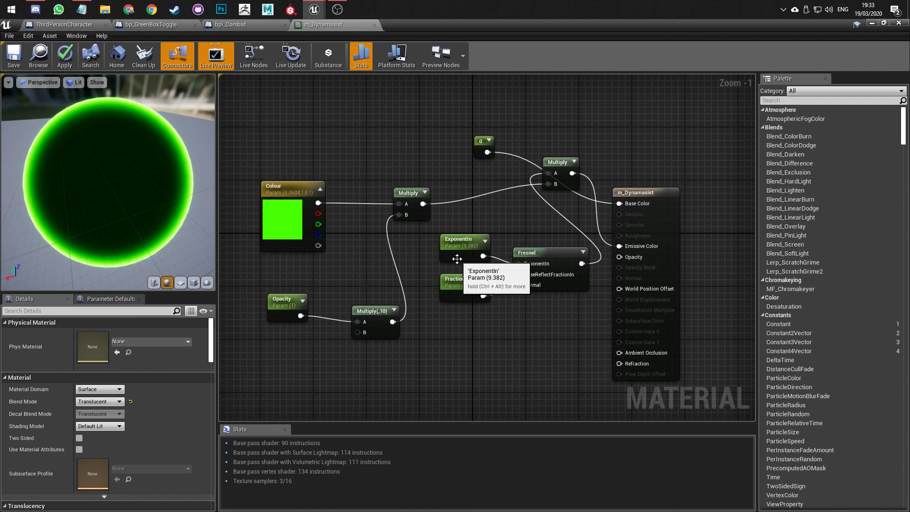
left_click(18, 50)
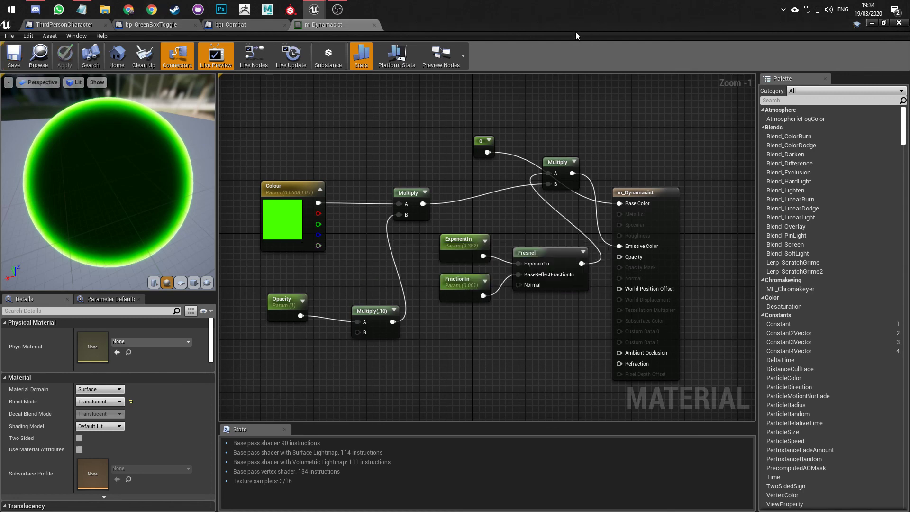
- Open the mi_GreenGiant material instance and override FractionIn with about -0.485 and ExponentIn with about 0.779
left_click_drag(521, 26, 579, 62)
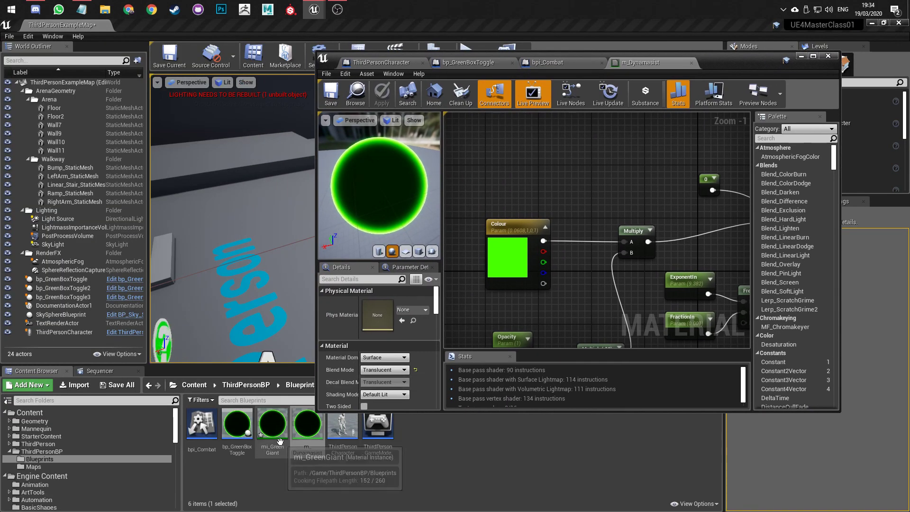
double_click(267, 450)
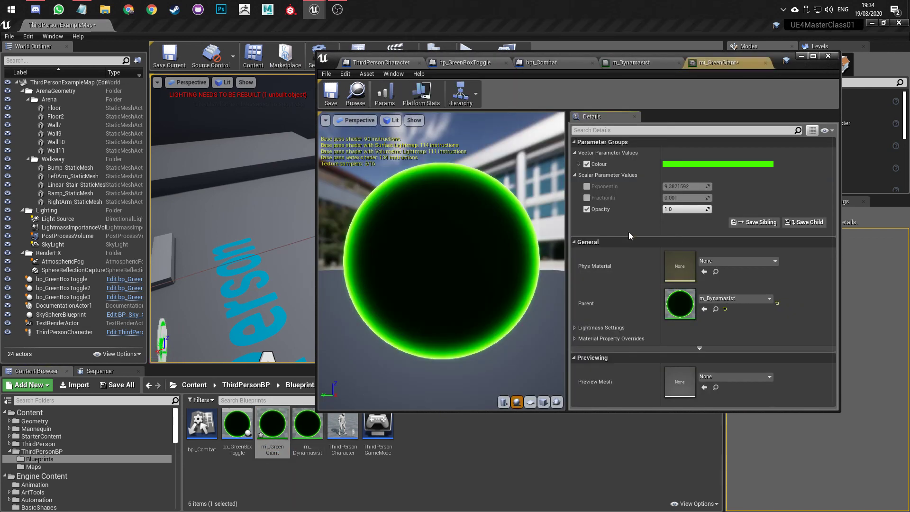
left_click(587, 198)
left_click(587, 186)
left_click_drag(686, 197, 664, 187)
left_click_drag(687, 187, 666, 187)
- Play test the level, running and jumping the character around the glowing spheres, and end the session
right_click_drag(288, 268, 211, 221)
left_click(470, 47)
left_click(801, 56)
left_click(611, 156)
key("w")
key("d")
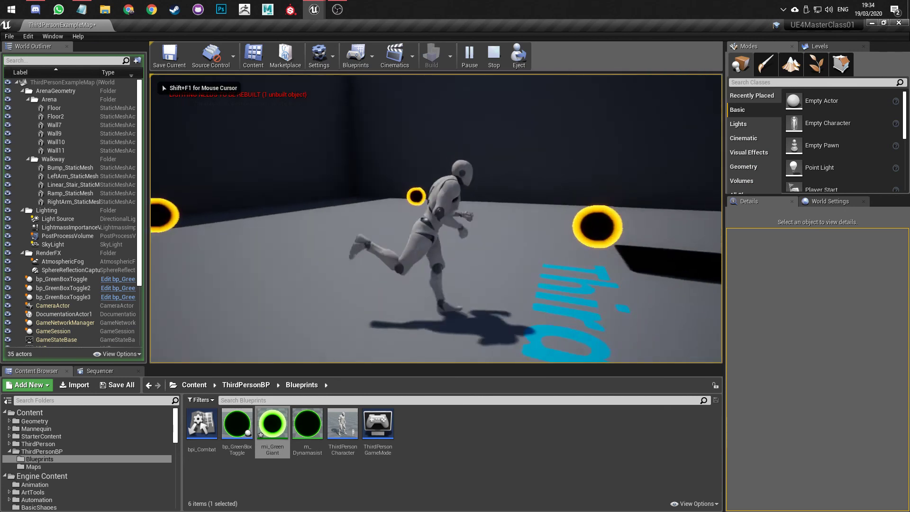
key("d")
key("space")
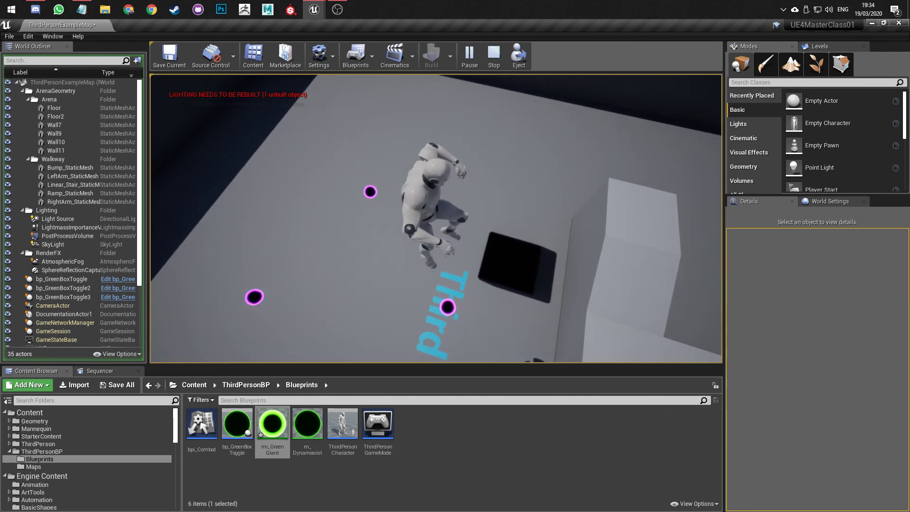
key("Escape")
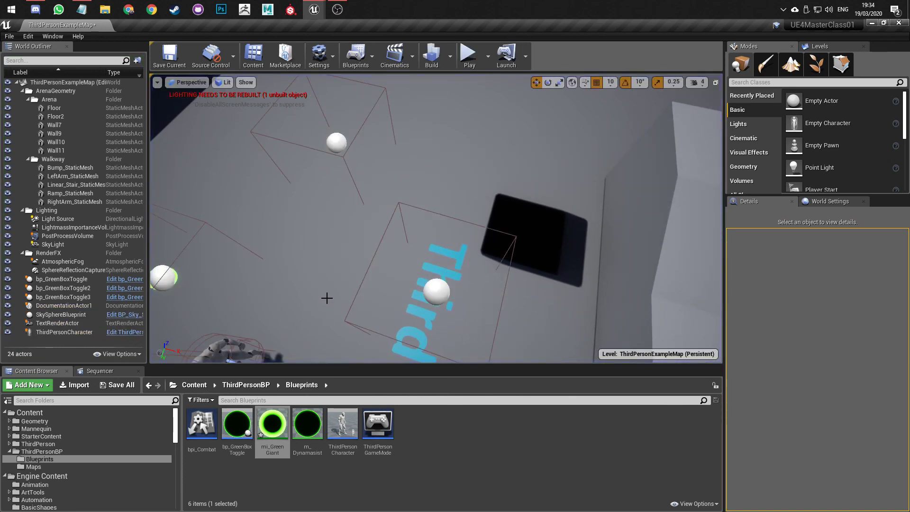
right_click_drag(555, 182, 604, 147)
right_click_drag(500, 218, 510, 196)
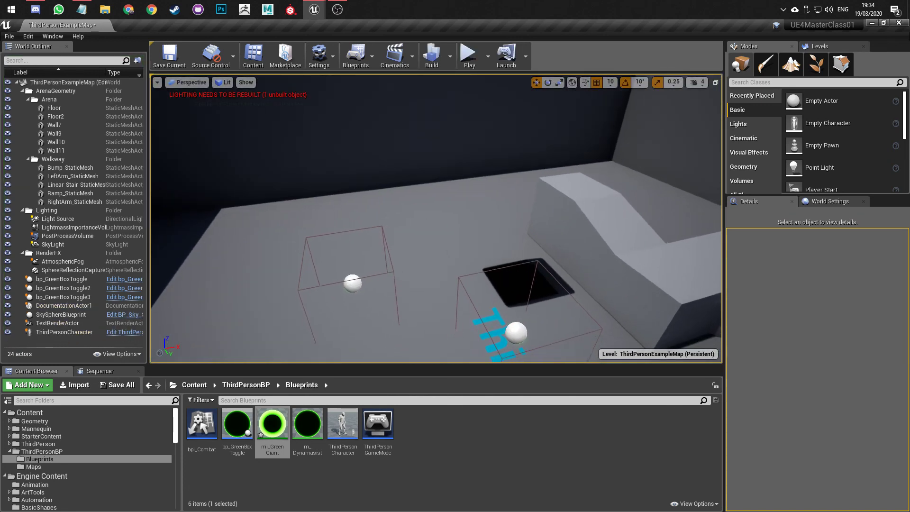
scroll(436, 218, "down", 5)
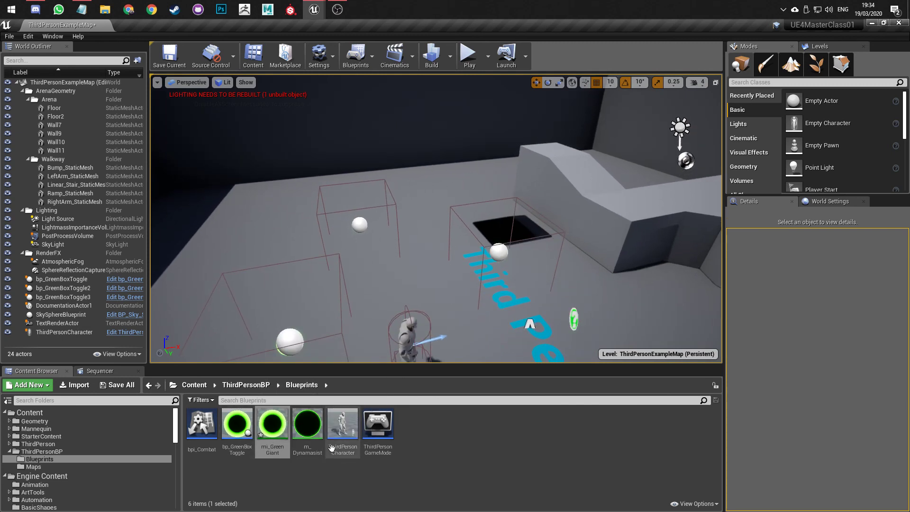
- Bring back the asset editors and detach the mi_GreenGiant editor into its own maximized window
double_click(307, 424)
left_click(740, 62)
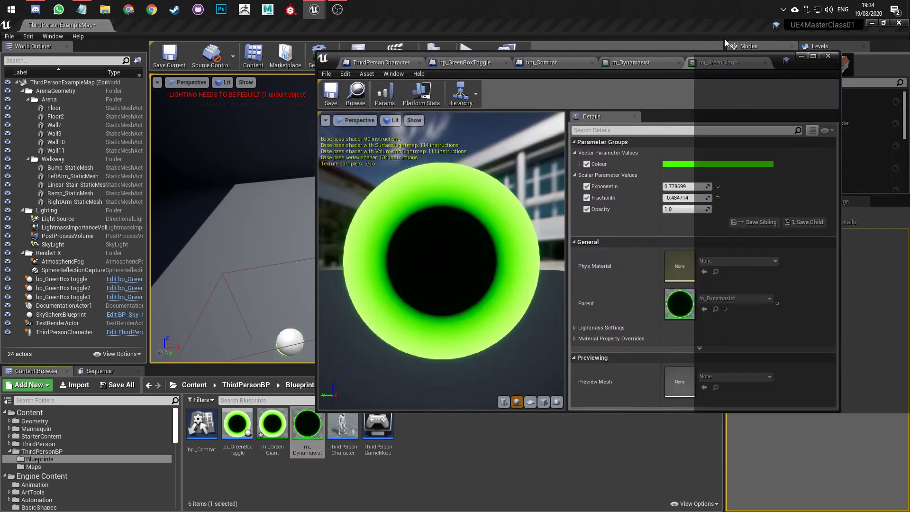
left_click_drag(724, 38, 685, 10)
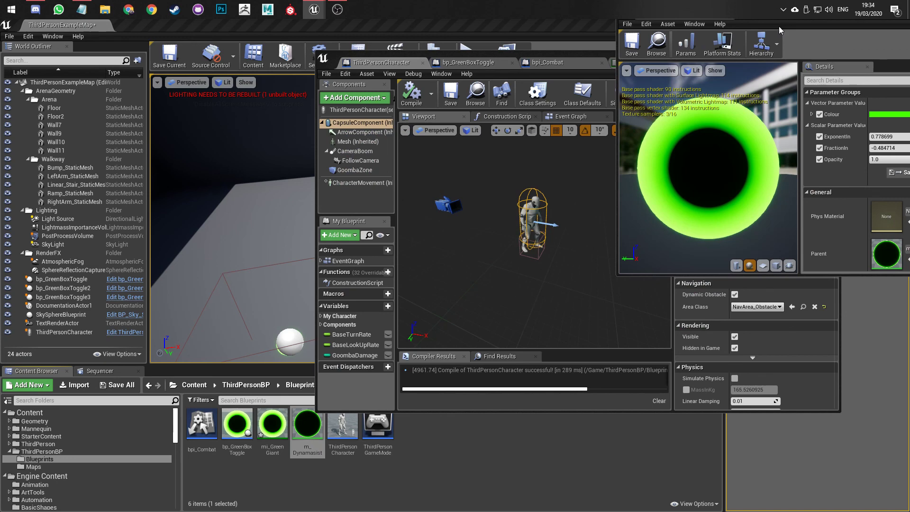
key("super+Left")
double_click(354, 24)
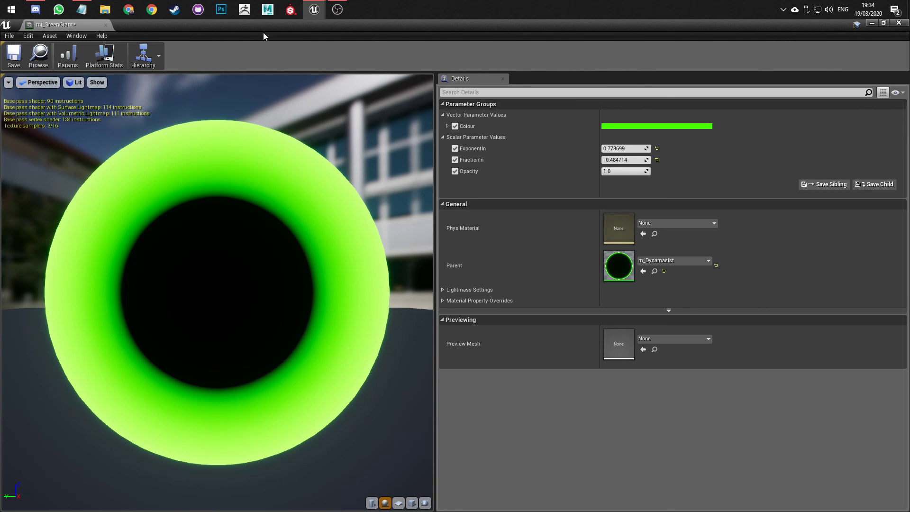
- Minimize the mi_GreenGiant window and bring up the bp_GreenBoxToggle blueprint in the maximized asset editor window
left_click(872, 23)
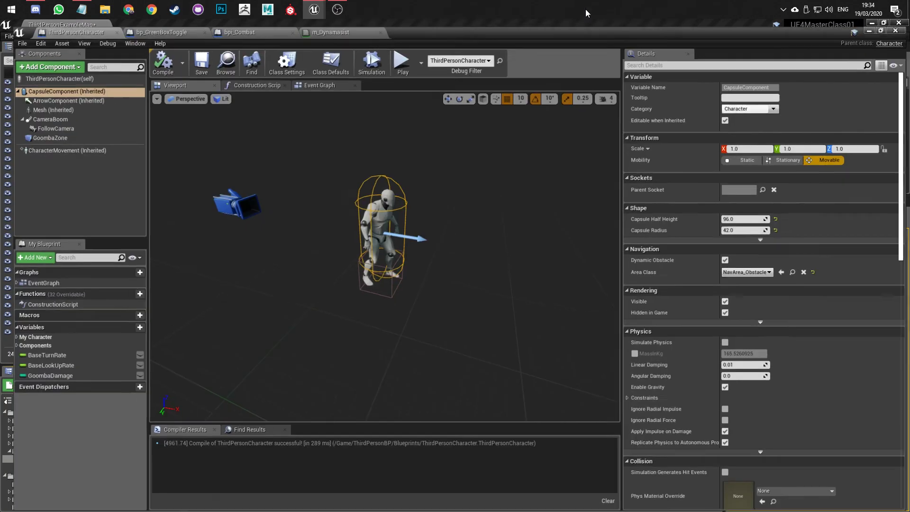
left_click(230, 27)
left_click(144, 27)
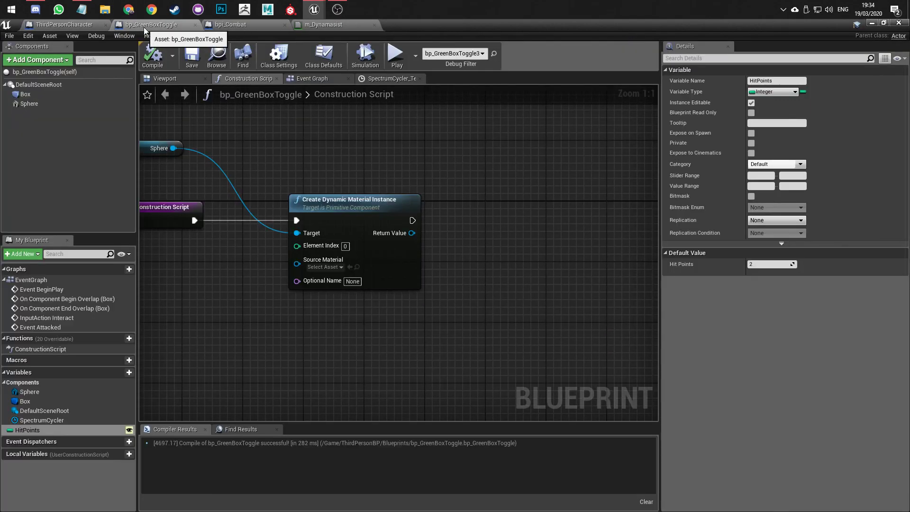
- In the m_Dynamasist graph, move the Fresnel node and its ExponentIn and FractionIn parameters closer to the Colour branch
left_click(83, 27)
left_click(320, 25)
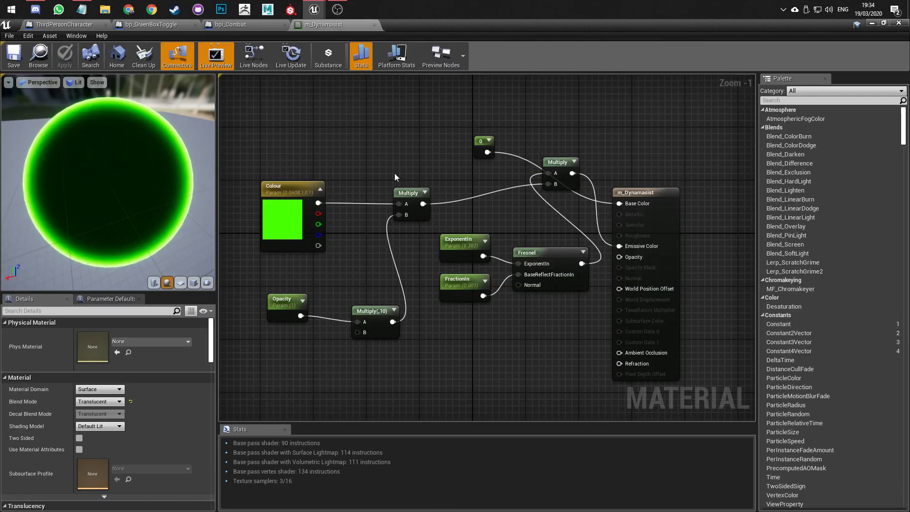
right_click_drag(512, 259, 472, 223)
left_click_drag(501, 111, 442, 91)
left_click_drag(495, 277, 419, 233)
left_click_drag(476, 234, 414, 229)
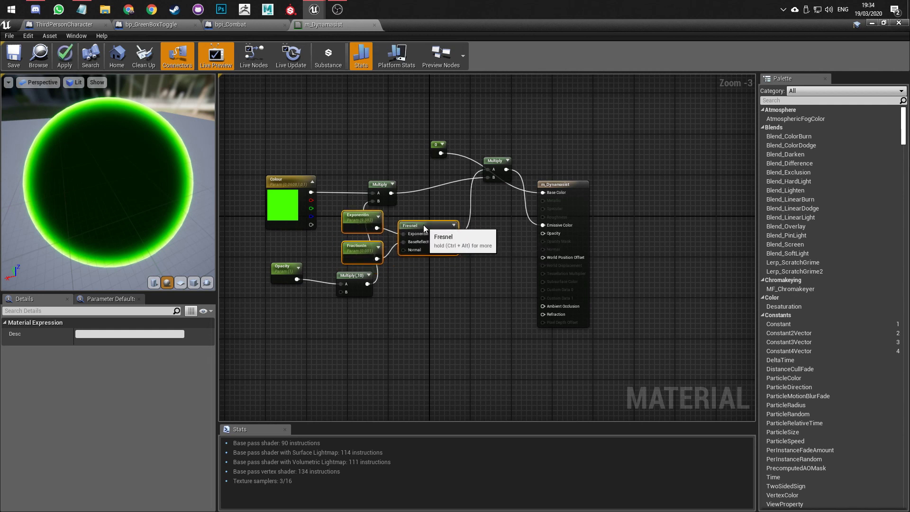
- Delete the constant 0 and Multiply(,10) nodes, and place the two remaining Multiply nodes beside and below the Fresnel node
left_click(438, 145)
key("Delete")
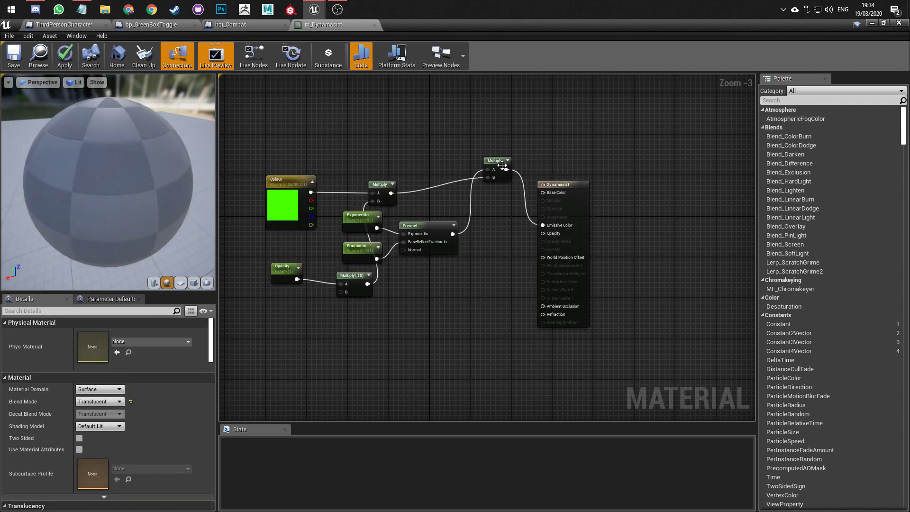
left_click_drag(497, 183, 497, 227)
left_click_drag(377, 189, 408, 282)
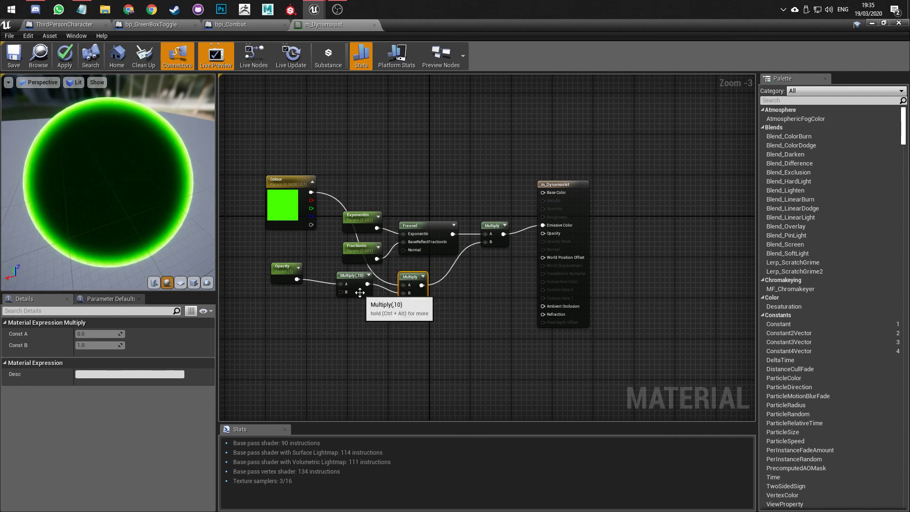
left_click(360, 293)
key("Delete")
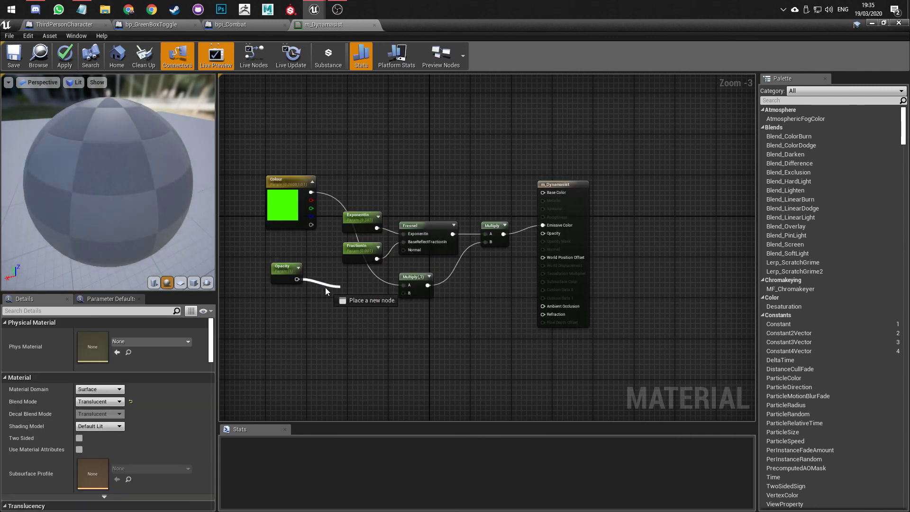
- Rename the Opacity scalar parameter as Brightness
left_click(276, 273)
left_click(99, 334)
type("Brightness")
key("Return")
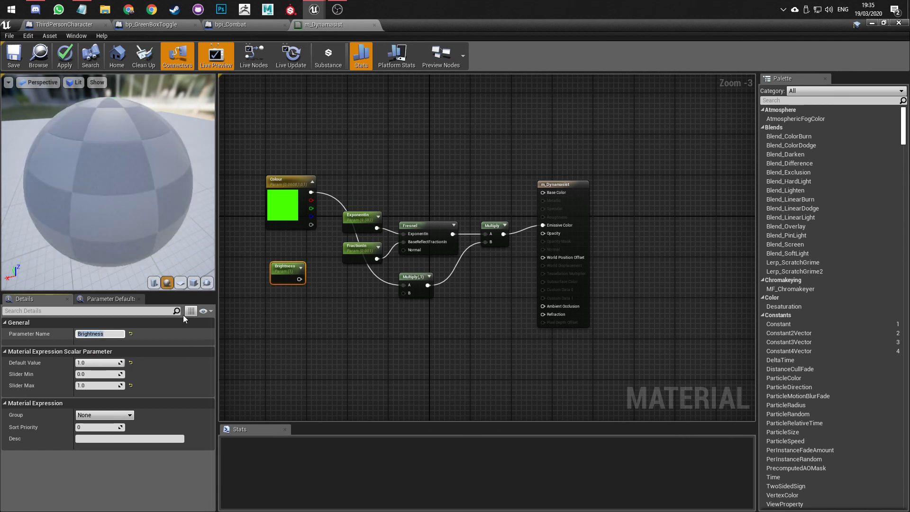
- Move the Brightness and Colour parameters lower in the graph and connect Brightness to input B of the Colour Multiply
left_click_drag(284, 273, 280, 349)
left_click_drag(281, 217, 281, 300)
left_click(349, 325)
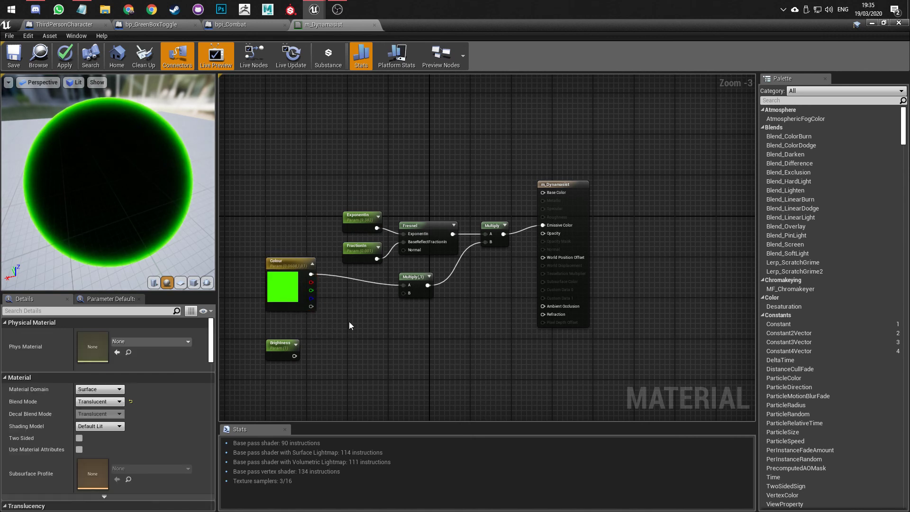
left_click_drag(295, 354, 403, 293)
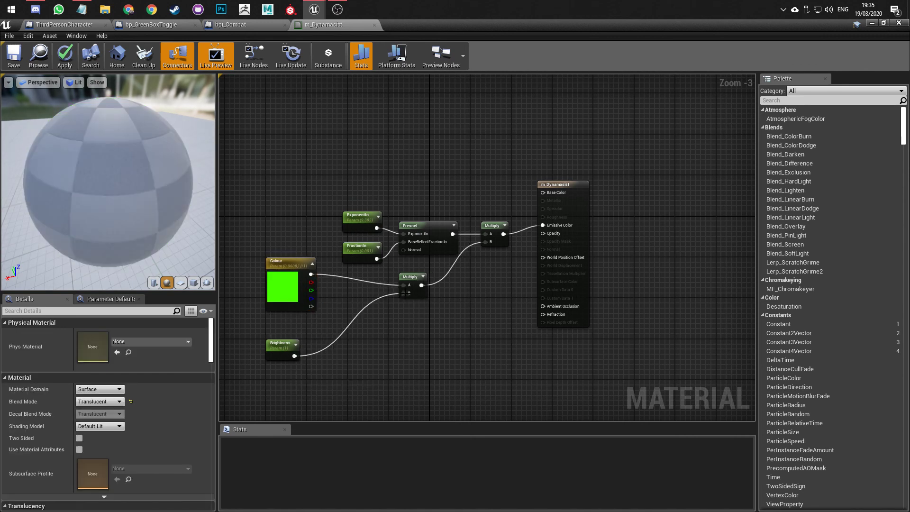
- Cut all the glow nodes out of the m_Dynamasist graph, leaving only the main material node
scroll(357, 306, "up", 1)
right_click_drag(357, 305, 382, 280)
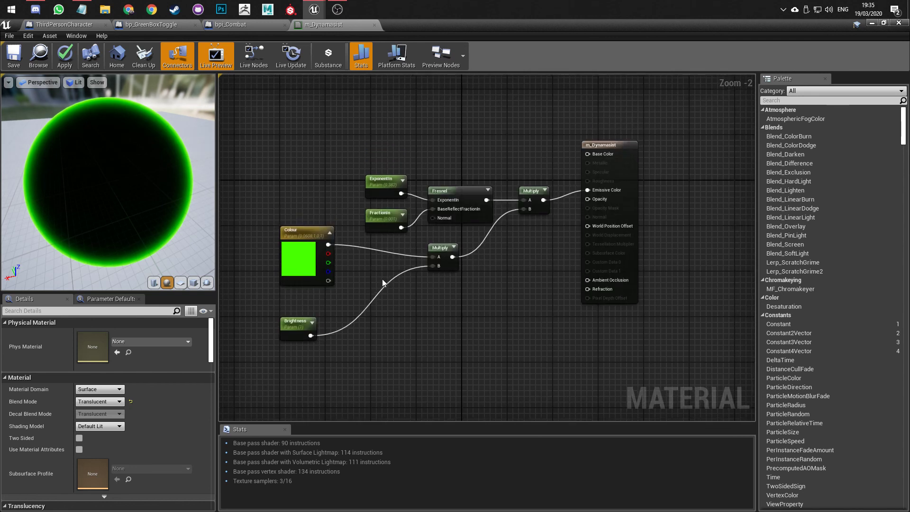
left_click_drag(544, 141, 279, 369)
key("Delete")
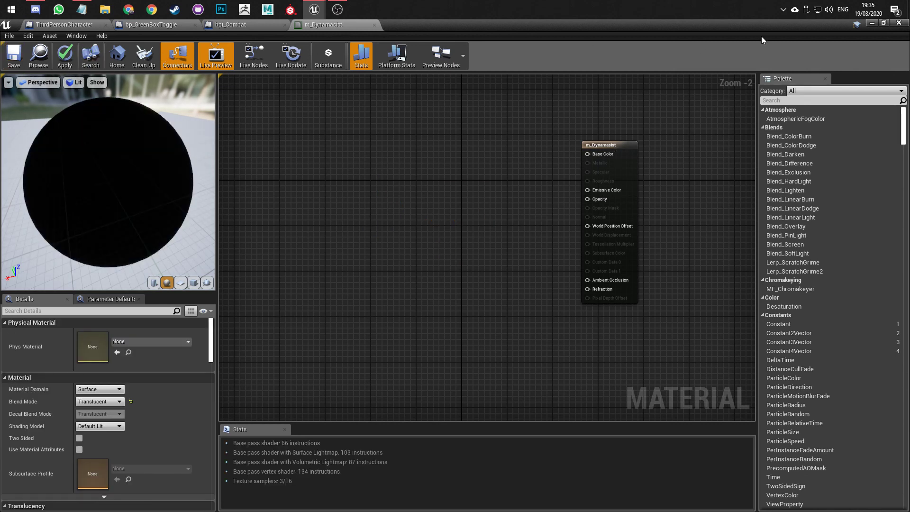
- Create a material function named mf_Glow in the ThirdPersonBP Blueprints folder
left_click(871, 23)
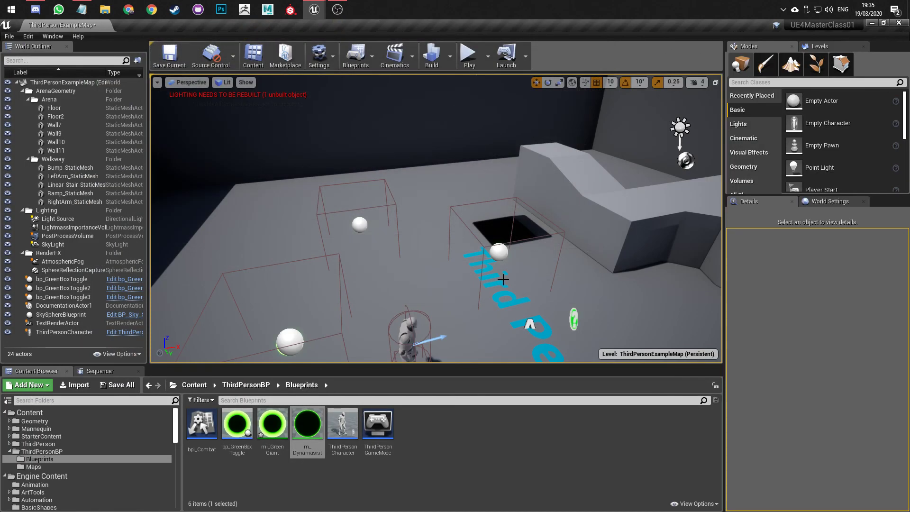
right_click(462, 437)
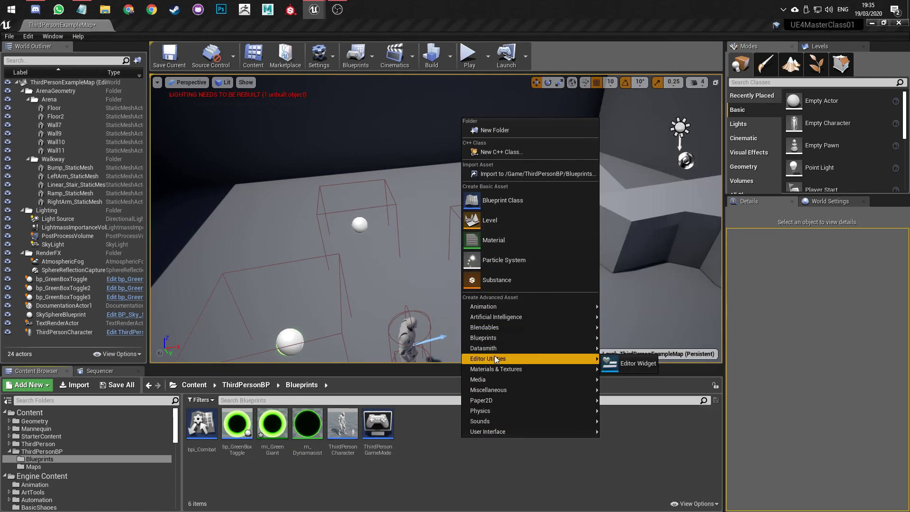
mouse_move(501, 381)
mouse_move(524, 370)
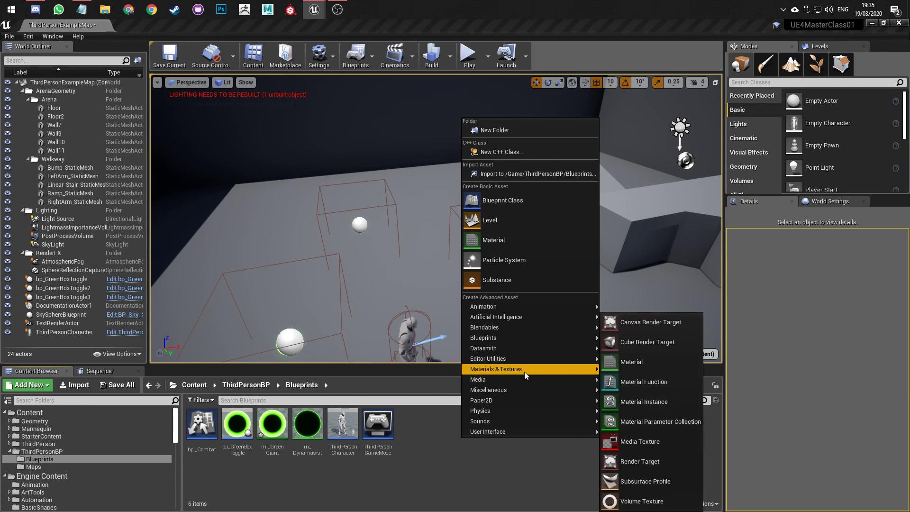
left_click(650, 382)
type("mf_")
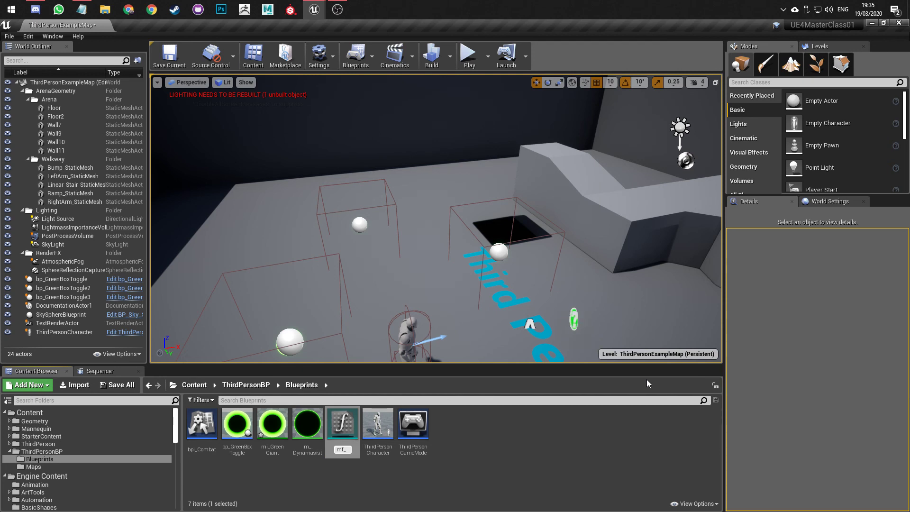
type("Glow")
key("Return")
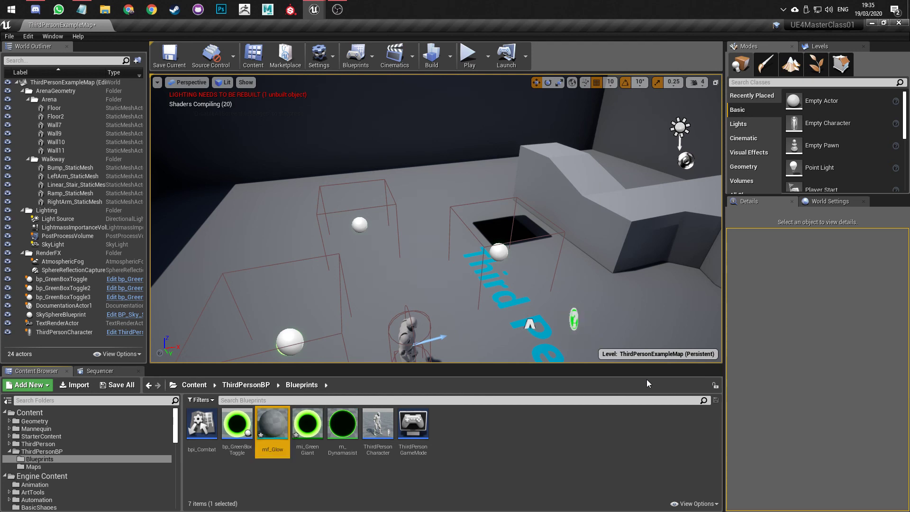
- Open mf_Glow, paste the glow nodes, connect the final Multiply to Output Result, and save the function
double_click(267, 433)
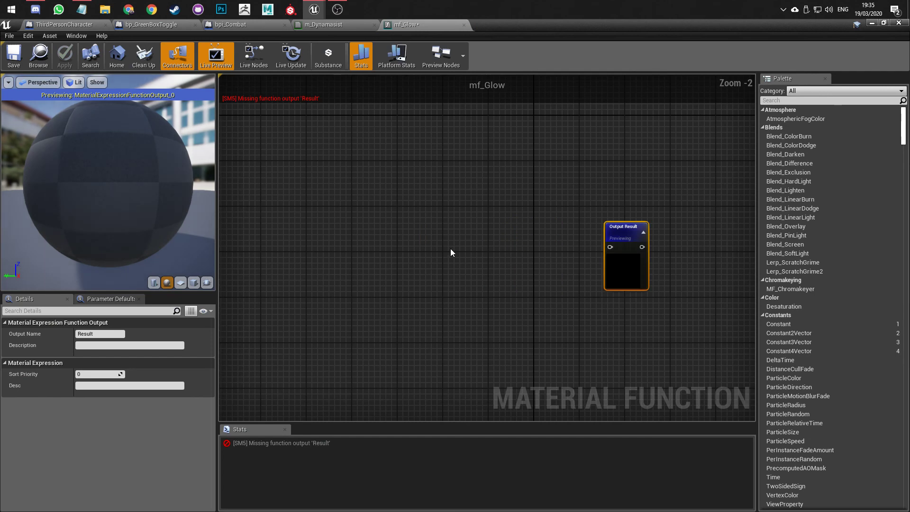
left_click(346, 251)
key("ctrl+v")
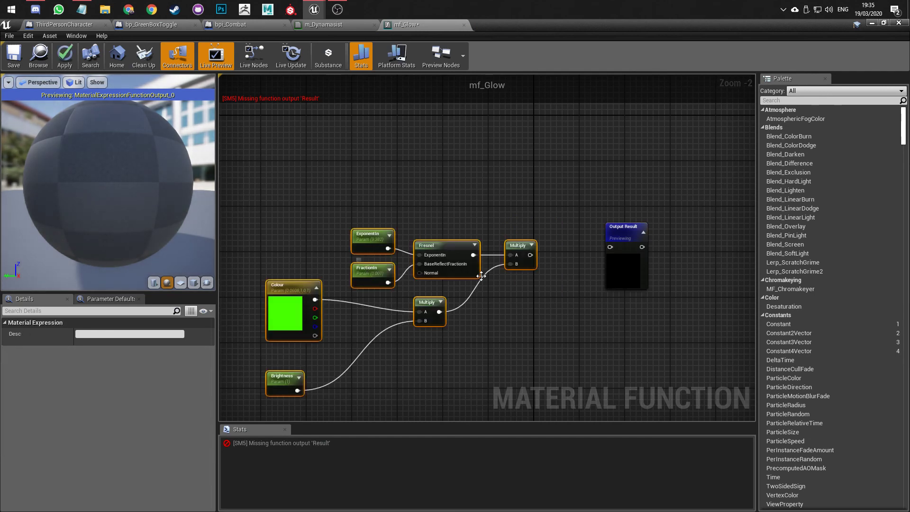
left_click_drag(531, 255, 610, 247)
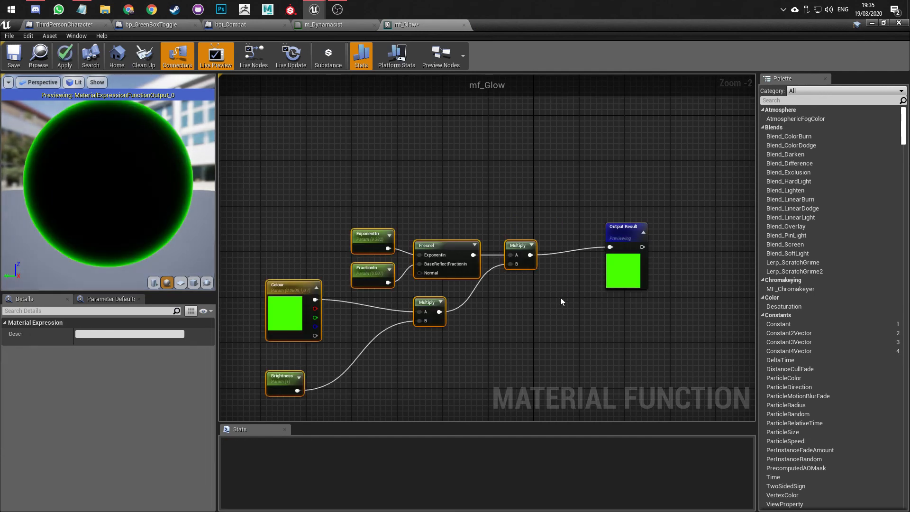
left_click(19, 53)
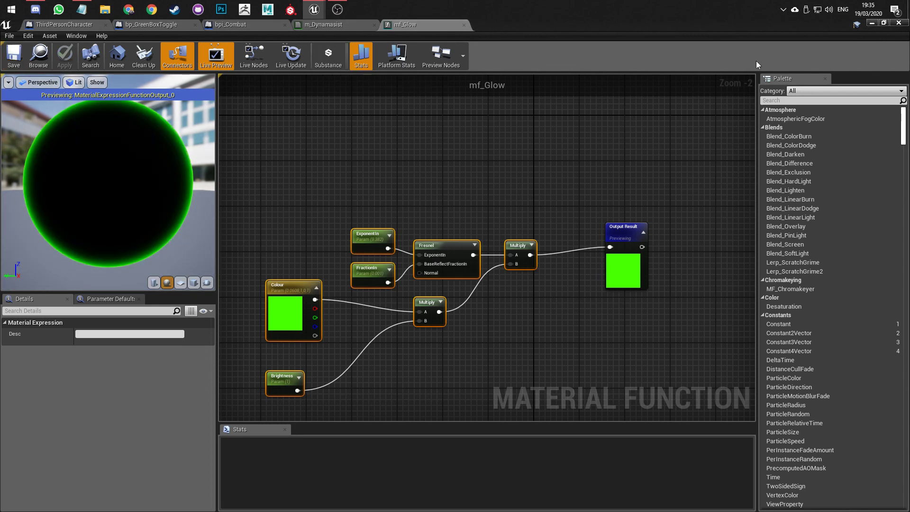
- Add a constant of 0 to the m_Dynamasist material and connect it to Base Color
left_click(332, 24)
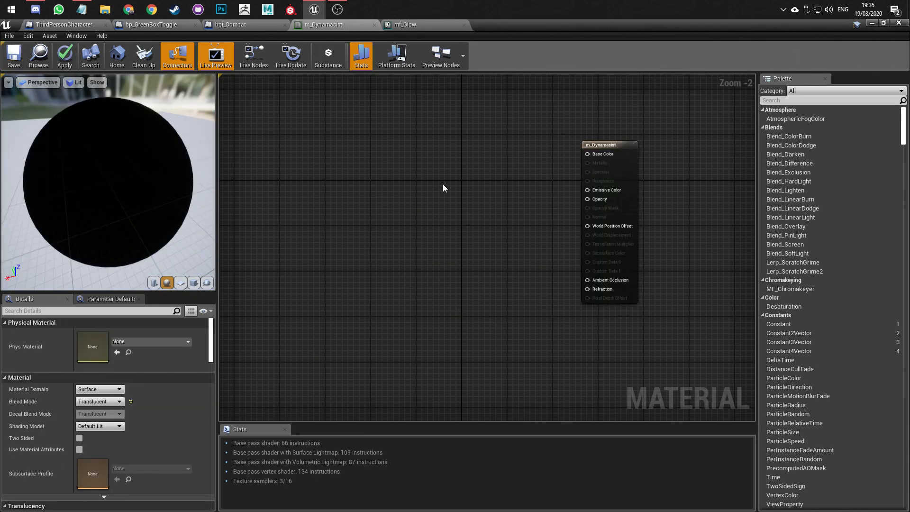
left_click(512, 145)
left_click_drag(522, 158, 593, 155)
right_click_drag(553, 173, 514, 202)
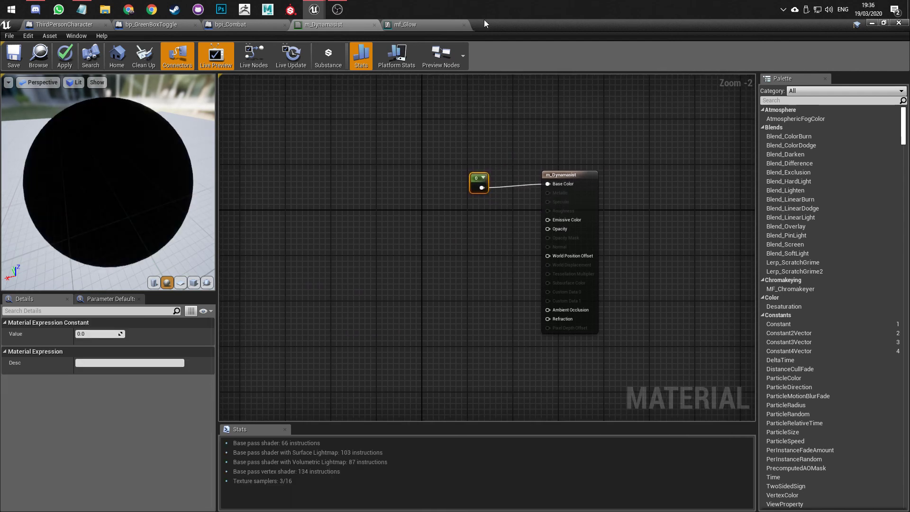
- Try to add the glow function to m_Dynamasist by searching the available nodes for "mf_"
right_click(372, 232)
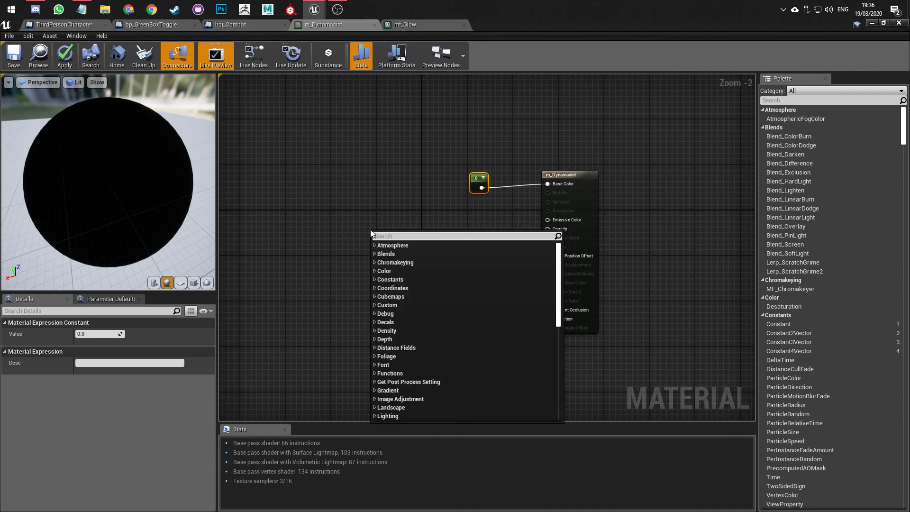
type("mf_")
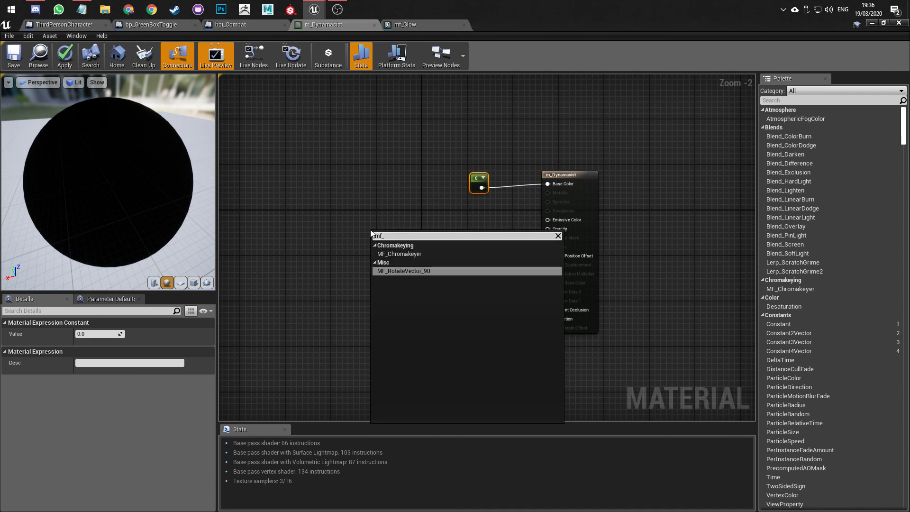
key("BackSpace")
key("BackSpace")
key("BackSpace")
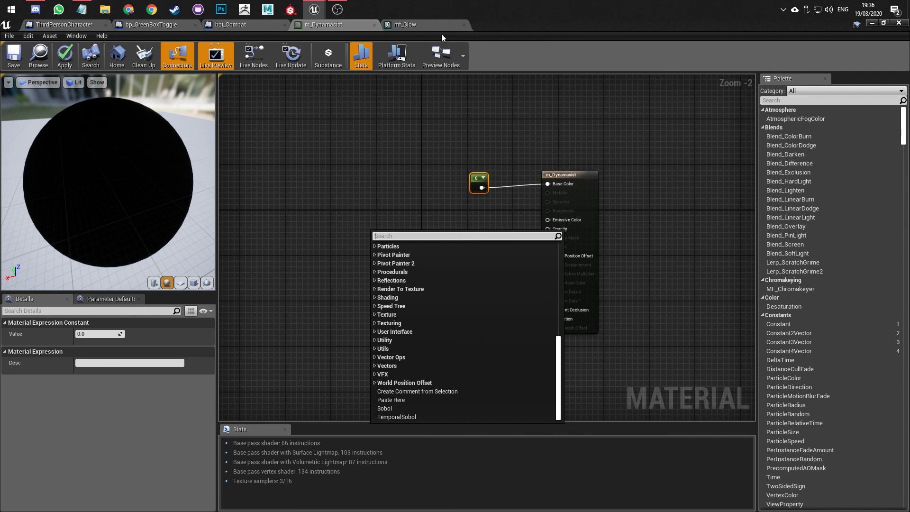
- Save the mf_Glow function and the m_Dynamasist material, ending in the m_Dynamasist graph
left_click(417, 22)
left_click(23, 65)
left_click(322, 24)
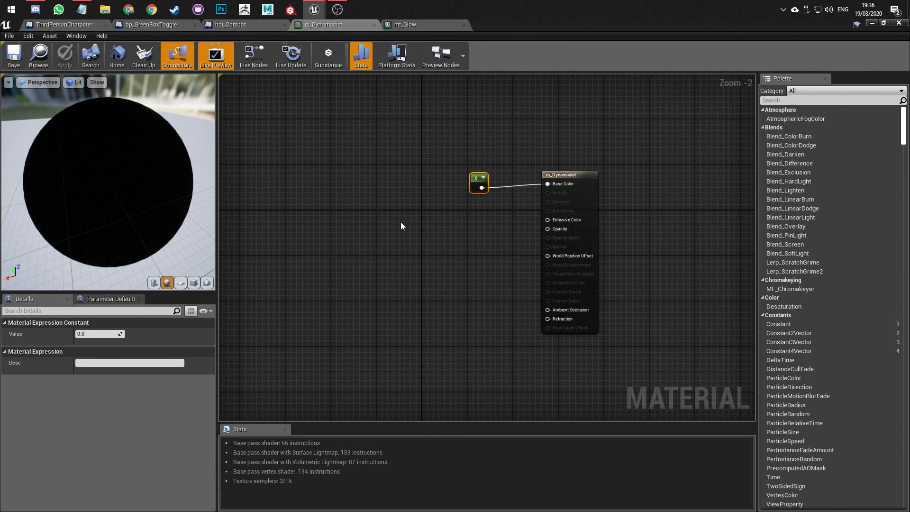
- Try to find the glow function among the available nodes using the search terms "mf" and "glow"
right_click(382, 247)
type("mf")
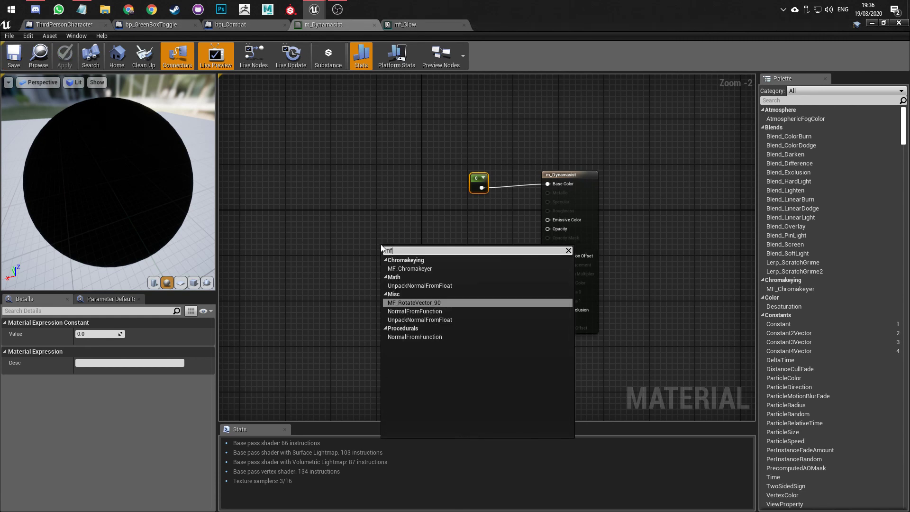
key("BackSpace")
key("BackSpace")
type("glow")
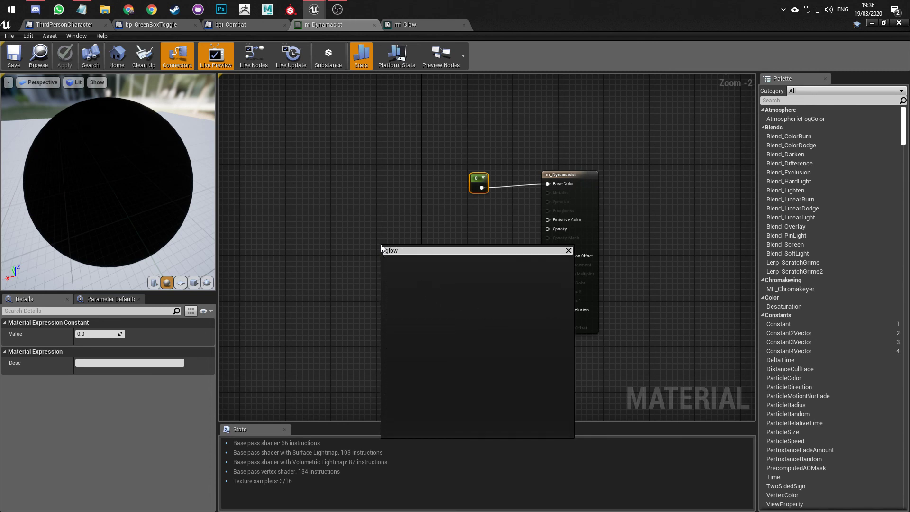
left_click(463, 218)
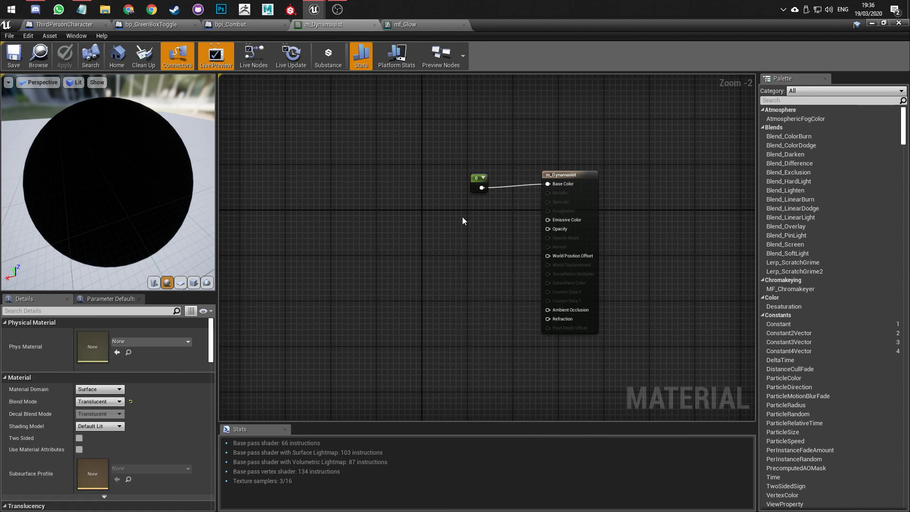
- Place the mf_Glow asset from the content browser into the m_Dynamasist graph, connect its Result to Emissive Color, and save the material
double_click(505, 20)
left_click_drag(272, 426, 424, 232)
left_click_drag(617, 60, 586, 1)
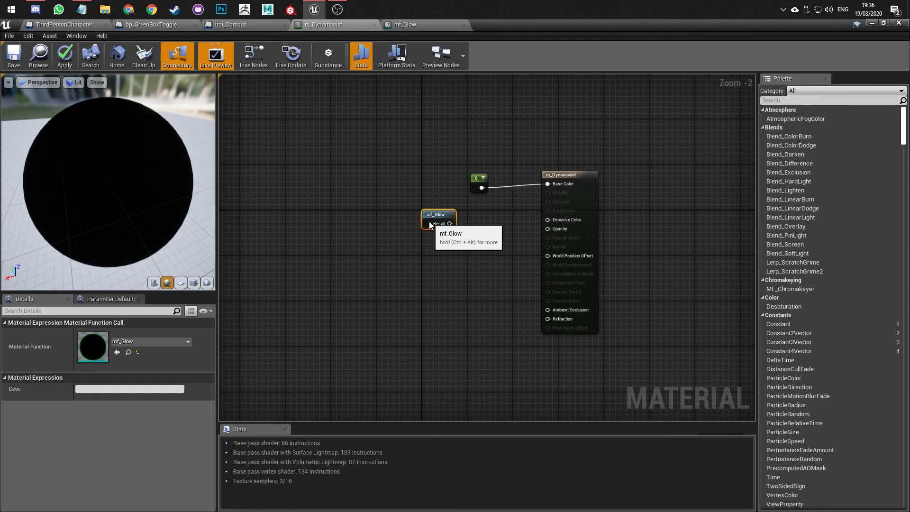
scroll(430, 225, "up", 2)
right_click_drag(455, 234, 406, 253)
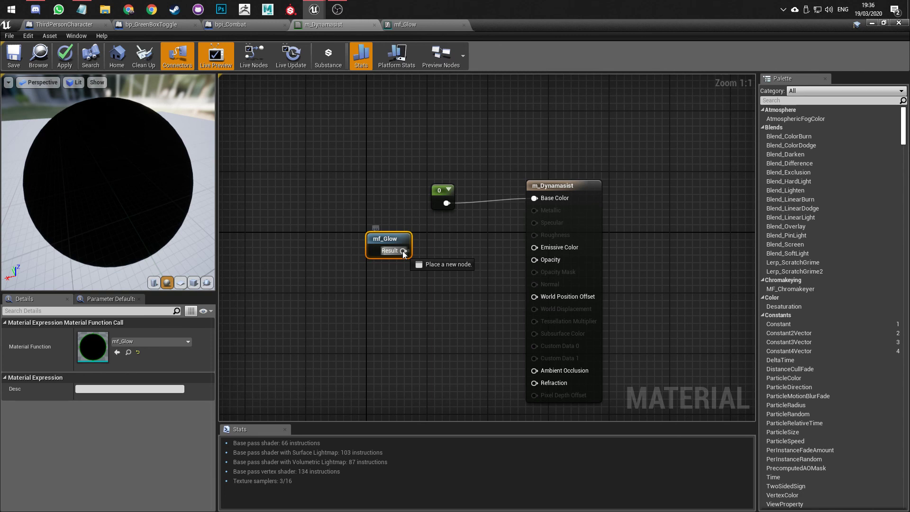
left_click_drag(403, 250, 534, 247)
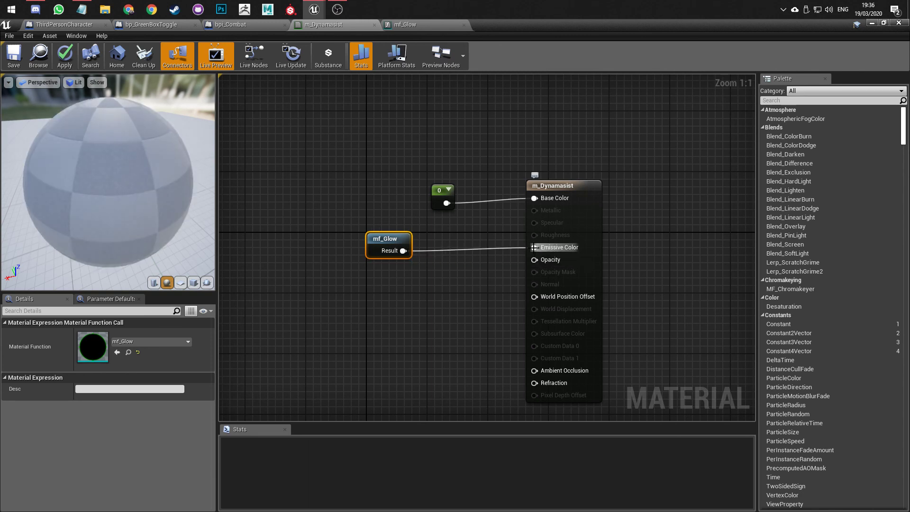
left_click(18, 56)
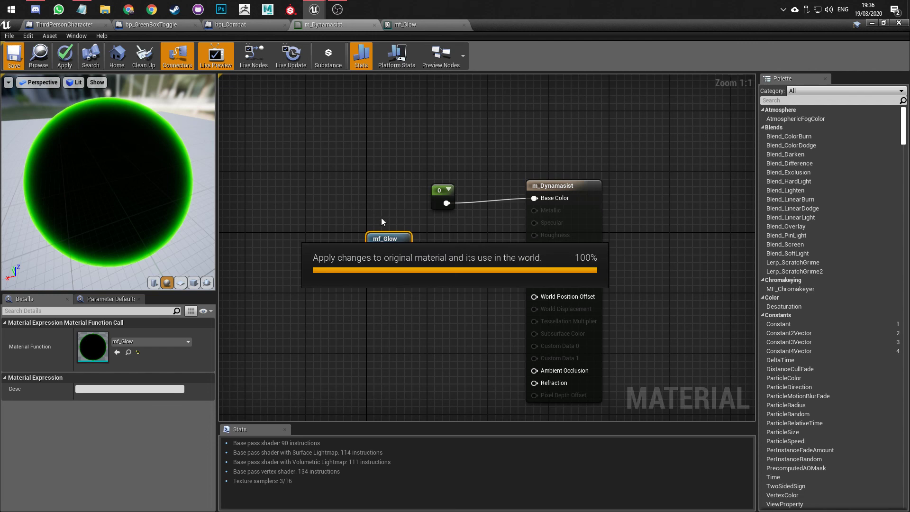
- Bring up the mf_Glow graph, uncover the content browser, and open the mi_GreenGiant material instance
left_click(408, 25)
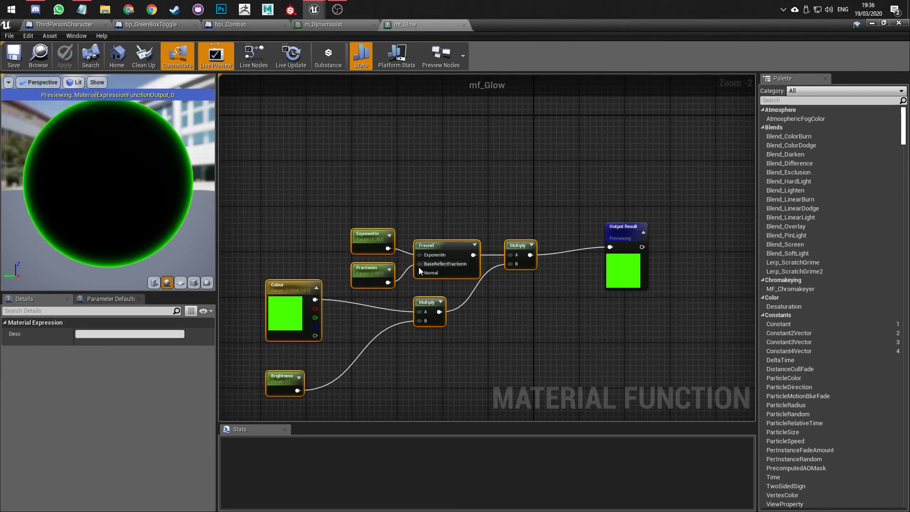
left_click_drag(537, 27, 603, 83)
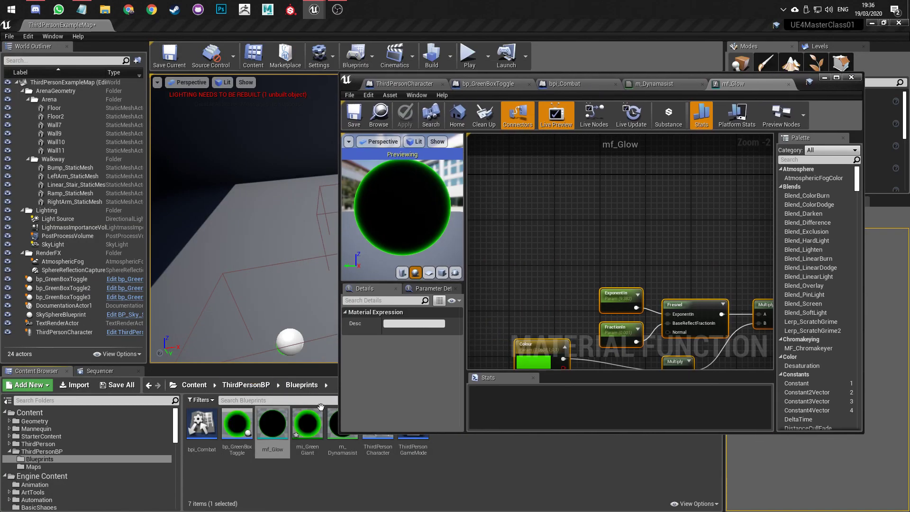
double_click(309, 451)
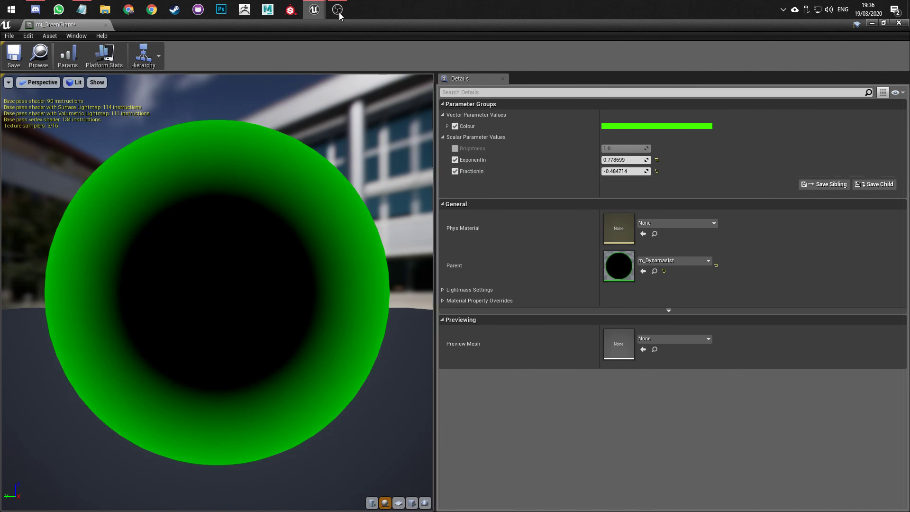
- Put away the mi_GreenGiant editor, return to the m_Dynamasist graph, and move the mf_Glow node down and further from the material output
left_click(872, 23)
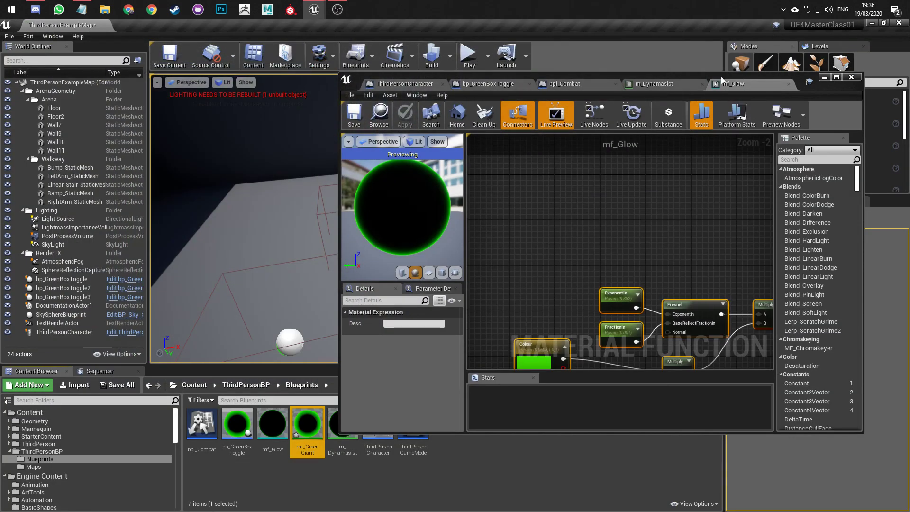
double_click(721, 76)
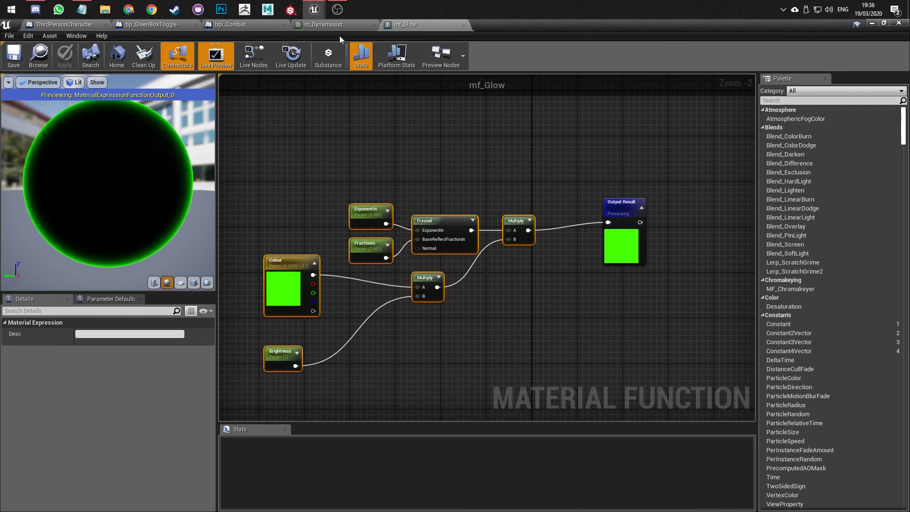
left_click(332, 25)
scroll(456, 239, "up", 1)
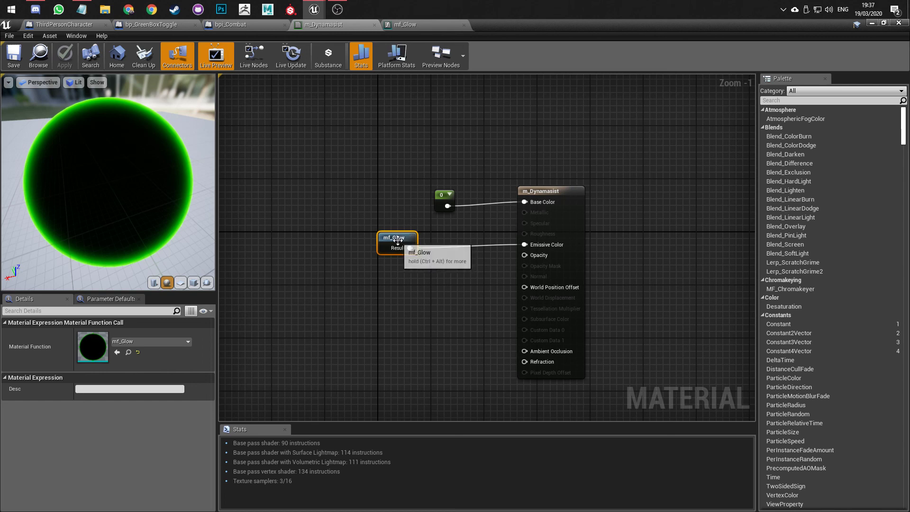
left_click_drag(387, 236, 366, 262)
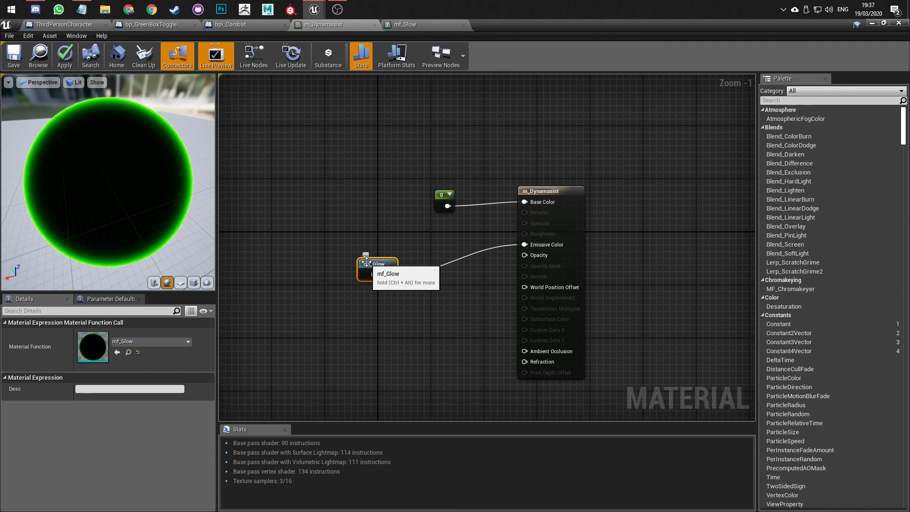
- Try placing a second mf_Glow node from the content browser in the m_Dynamasist graph and drawing a wire from its Result, and delete the node
double_click(556, 25)
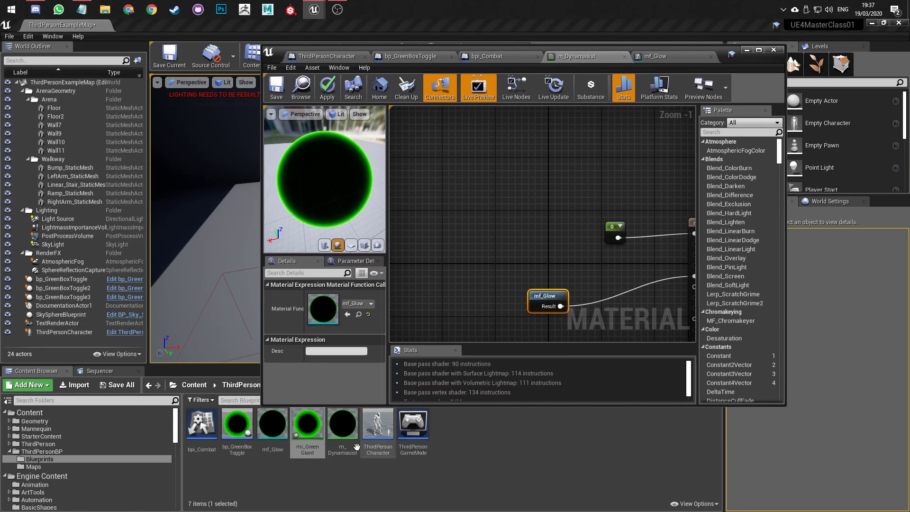
left_click_drag(273, 423, 463, 219)
right_click_drag(496, 272, 423, 251)
left_click_drag(419, 209, 536, 240)
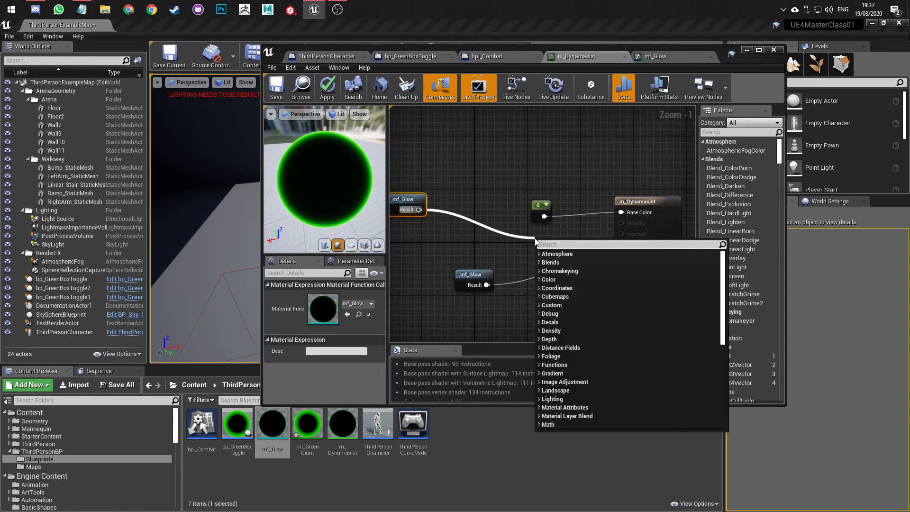
left_click(493, 220)
left_click_drag(420, 210, 521, 240)
left_click(499, 182)
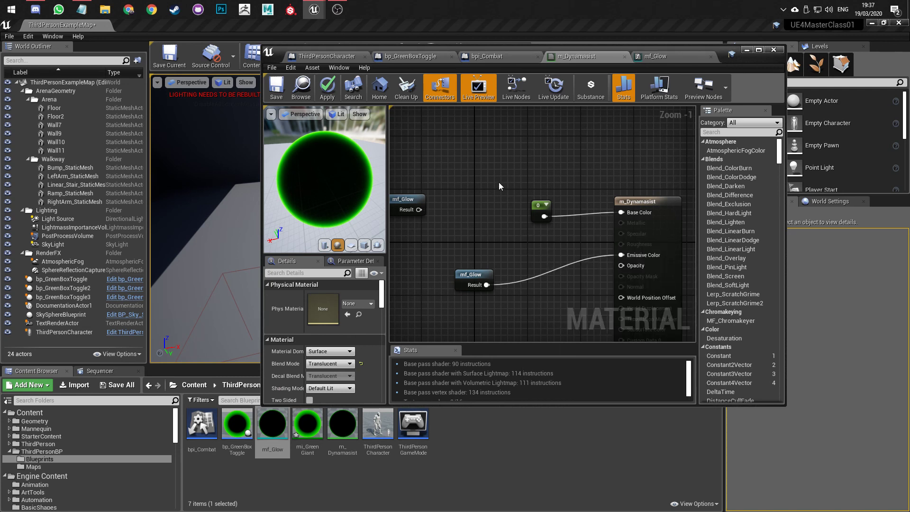
right_click_drag(465, 166, 492, 166)
left_click(430, 203)
key("Delete")
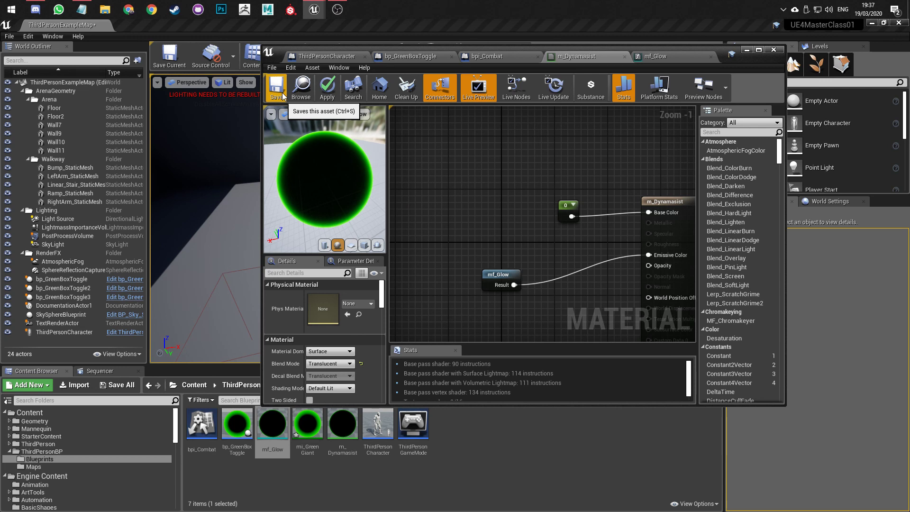
- Save the m_Dynamasist material and open the Event Graph of the bp_GreenBoxToggle blueprint from the actor in the level
left_click(282, 95)
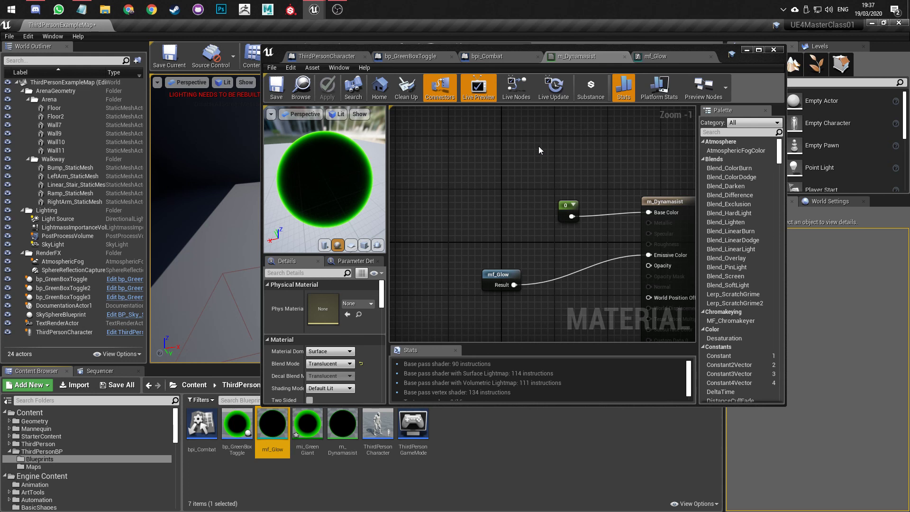
left_click(747, 50)
key("w")
right_click_drag(360, 214, 392, 151)
double_click(90, 279)
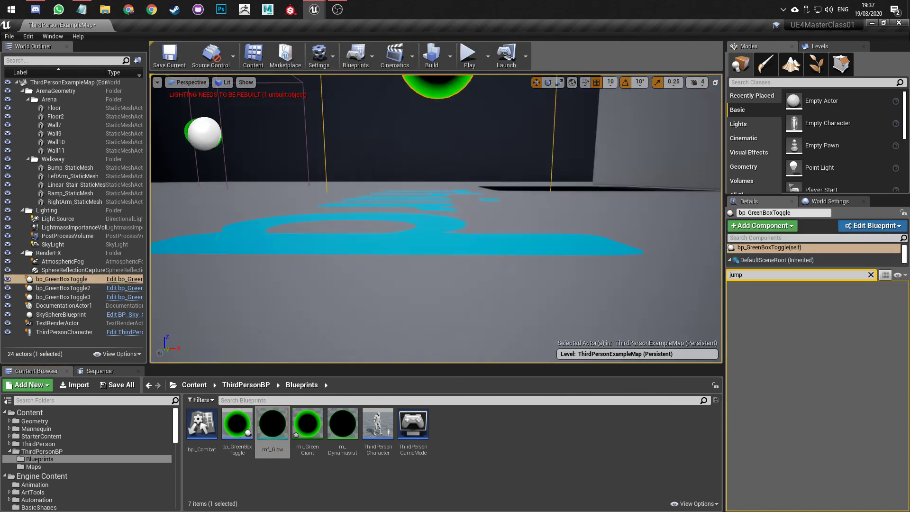
left_click(111, 282)
scroll(427, 251, "down", 2)
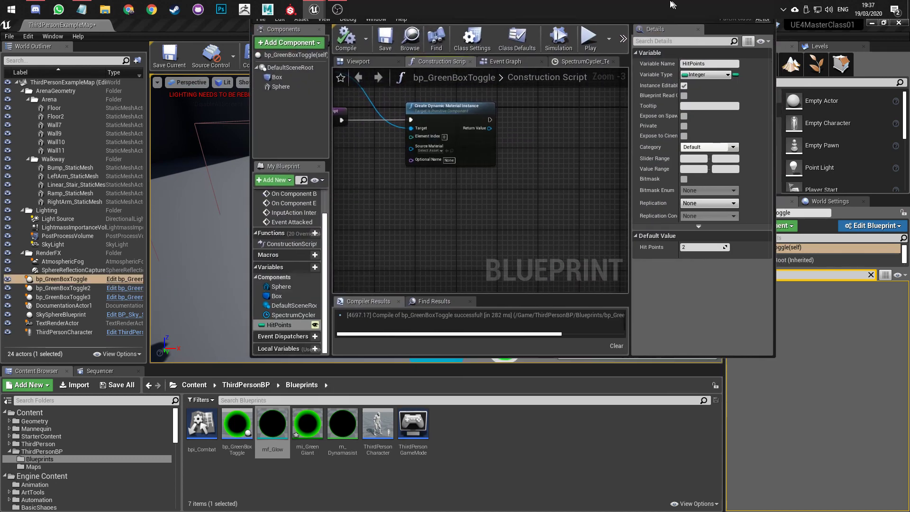
double_click(726, 55)
right_click_drag(304, 258, 507, 351)
left_click(327, 79)
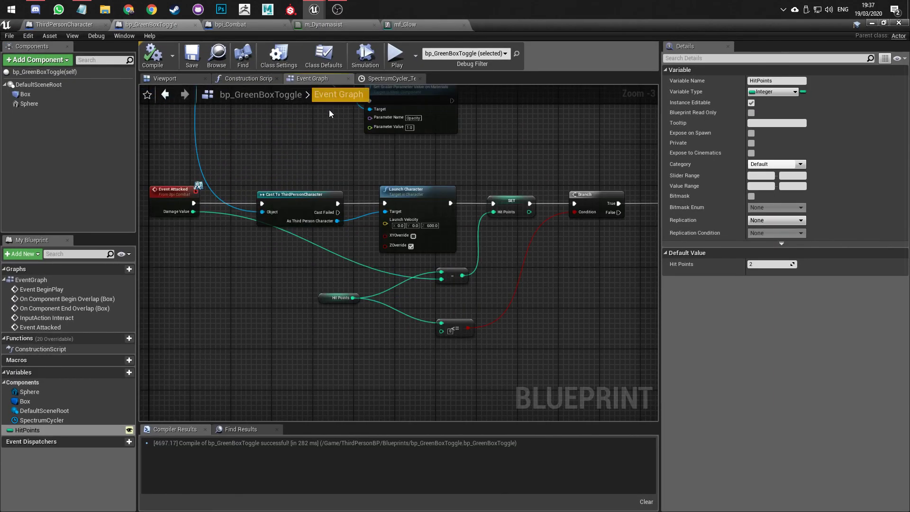
- Set the Parameter Name of both Set Scalar Parameter Value on Materials nodes to Brightness and compile the blueprint
scroll(417, 199, "up", 3)
left_click(418, 201)
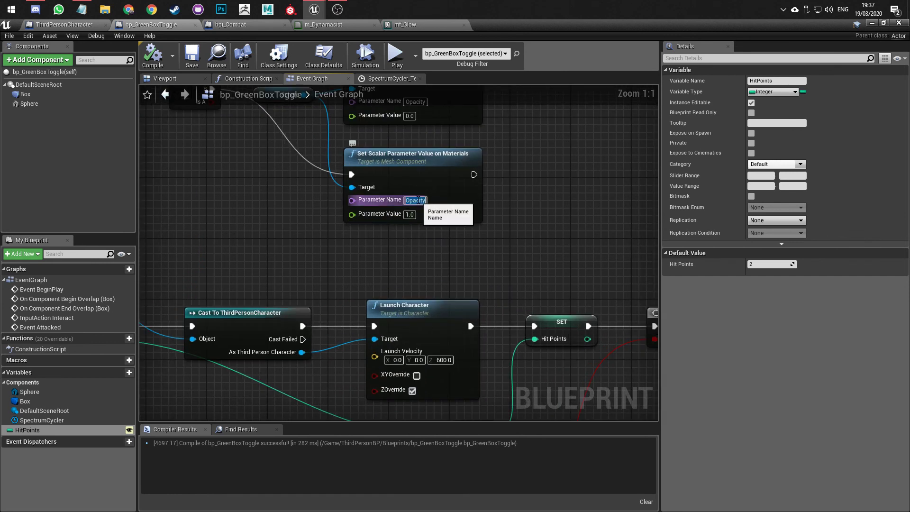
type("Brightness")
key("Return")
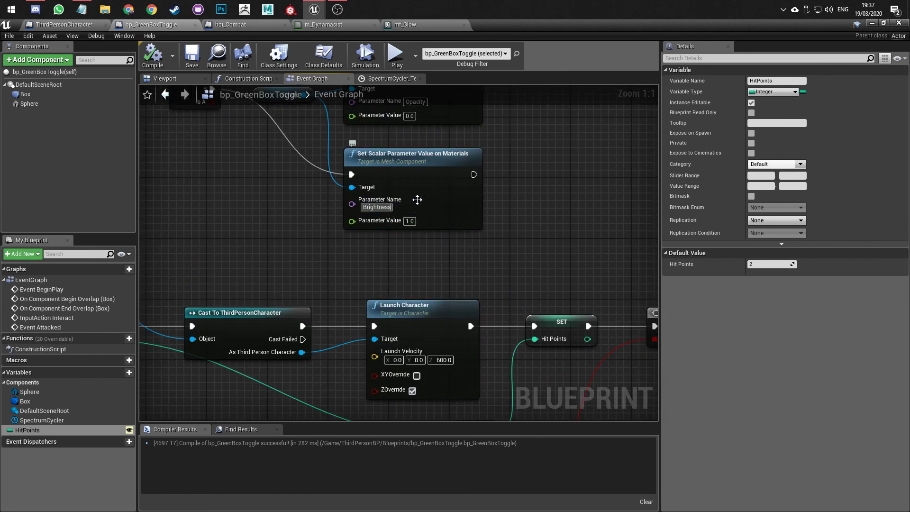
right_click_drag(443, 150, 442, 222)
left_click(418, 175)
type("Brightness")
key("Return")
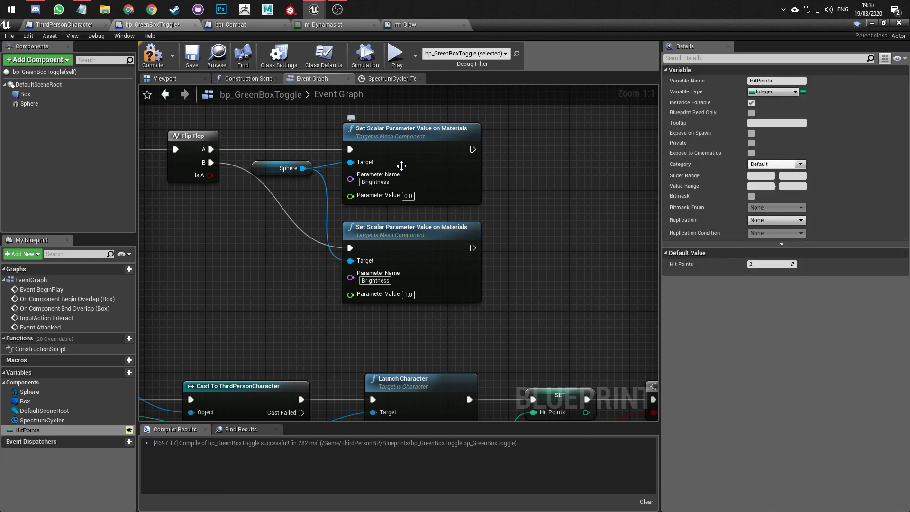
left_click(153, 55)
right_click_drag(281, 141, 368, 421)
scroll(345, 411, "down", 1)
right_click_drag(428, 317, 425, 363)
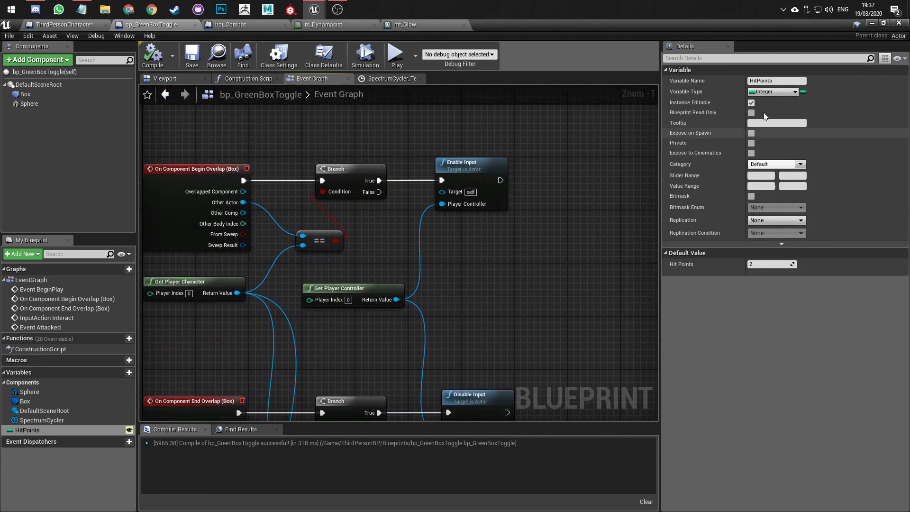
- Playtest the level around the glowing spheres, stop the session, and run the pending autosave immediately
left_click(872, 23)
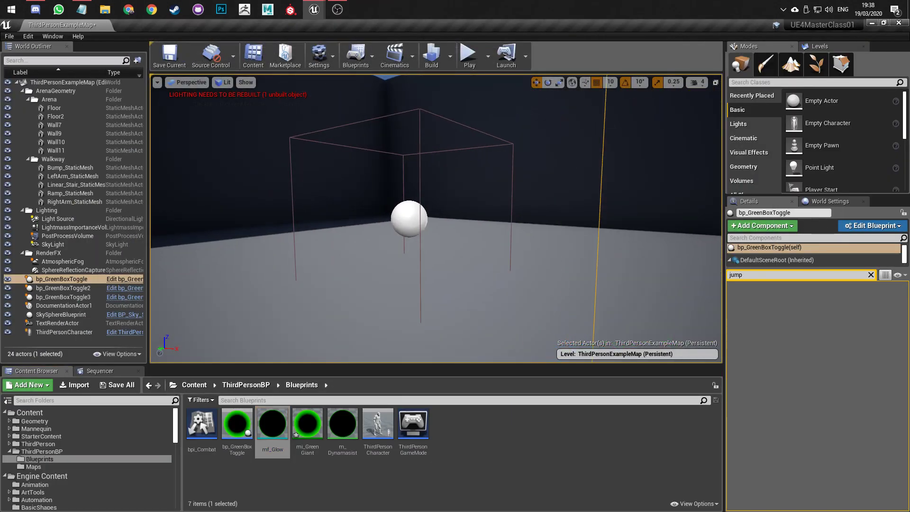
scroll(436, 218, "up", 5)
key("alt+p")
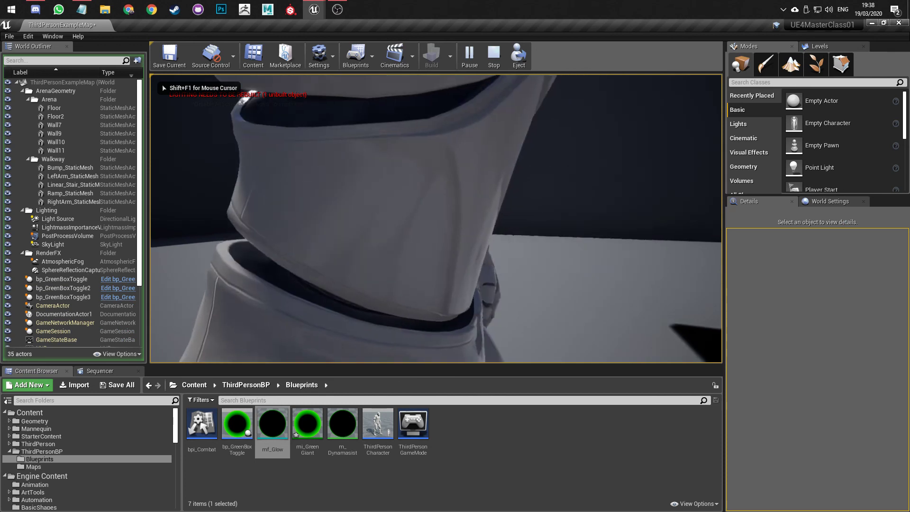
key("space")
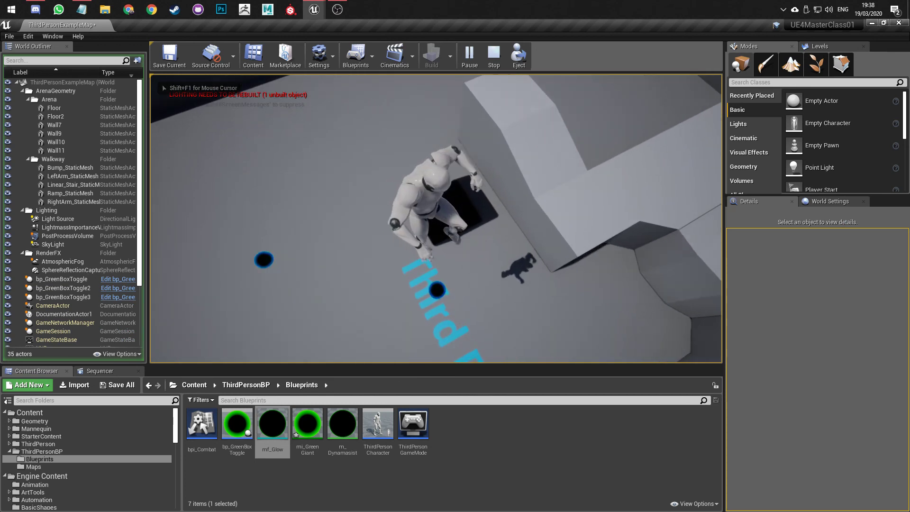
key("Escape")
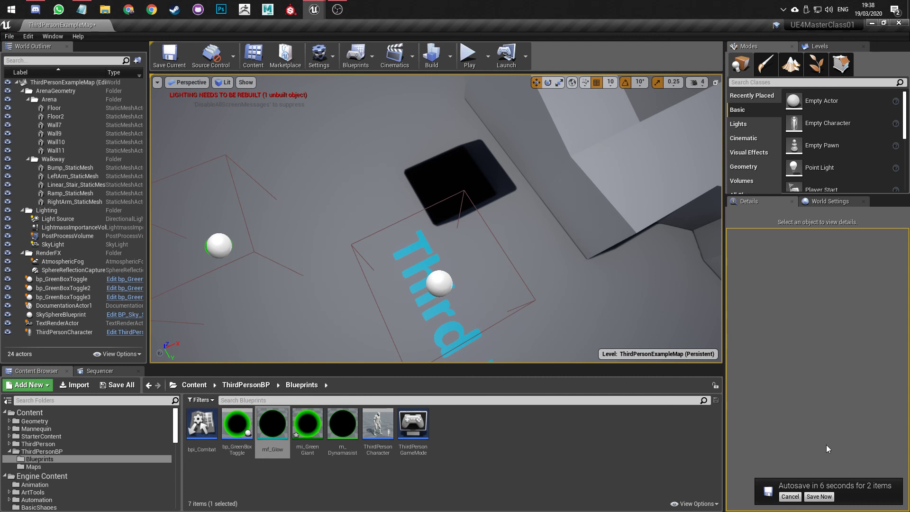
left_click(822, 497)
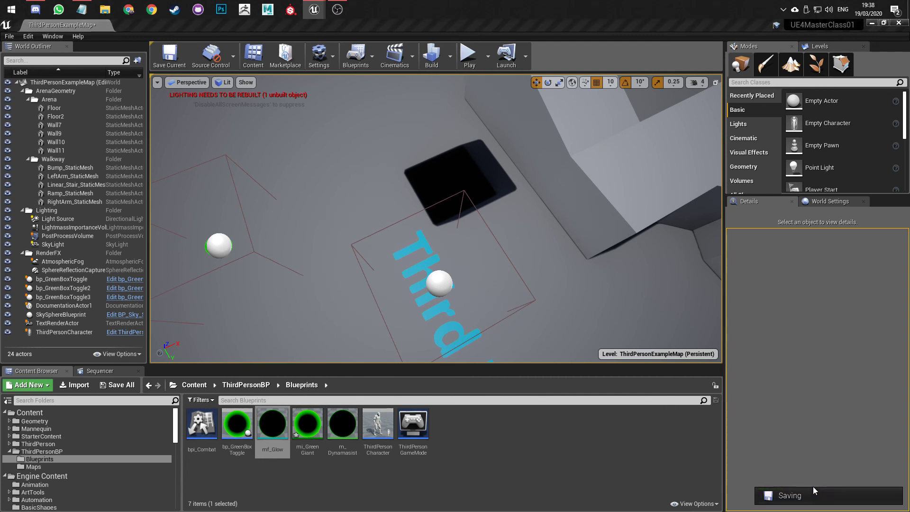